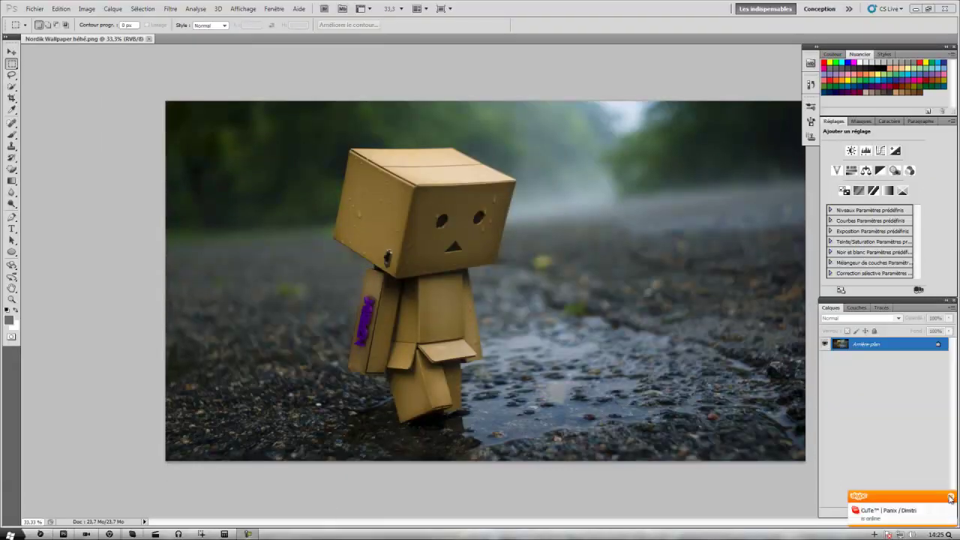
- Open Branches-and-Leaves.psd from Documents > Photoshop > Template and marquee part of its leaf artwork
click(950, 498)
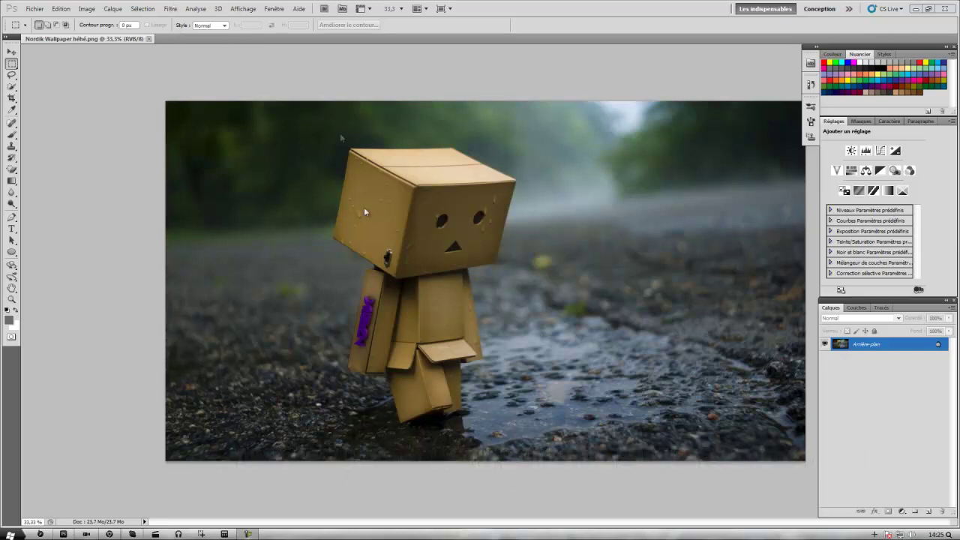
click(34, 9)
click(33, 30)
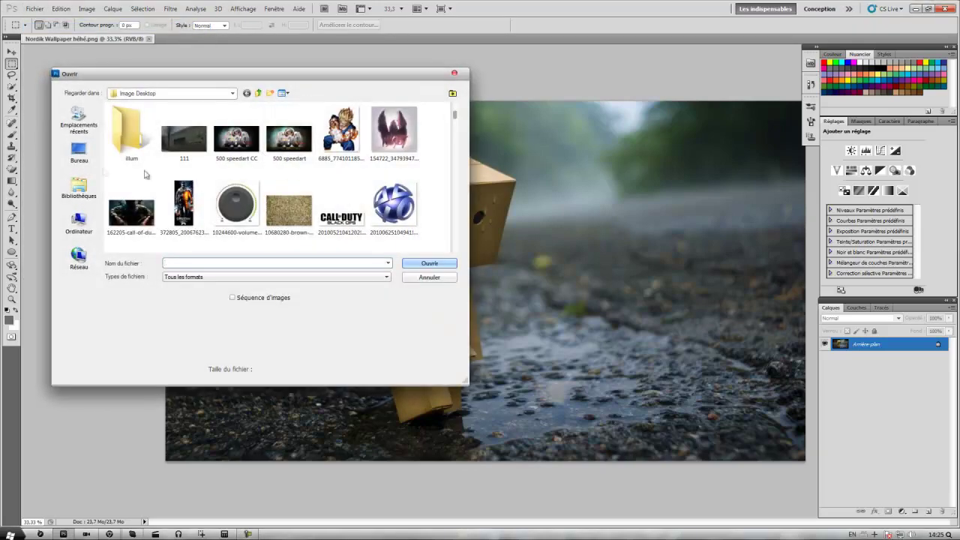
click(79, 223)
double_click(143, 116)
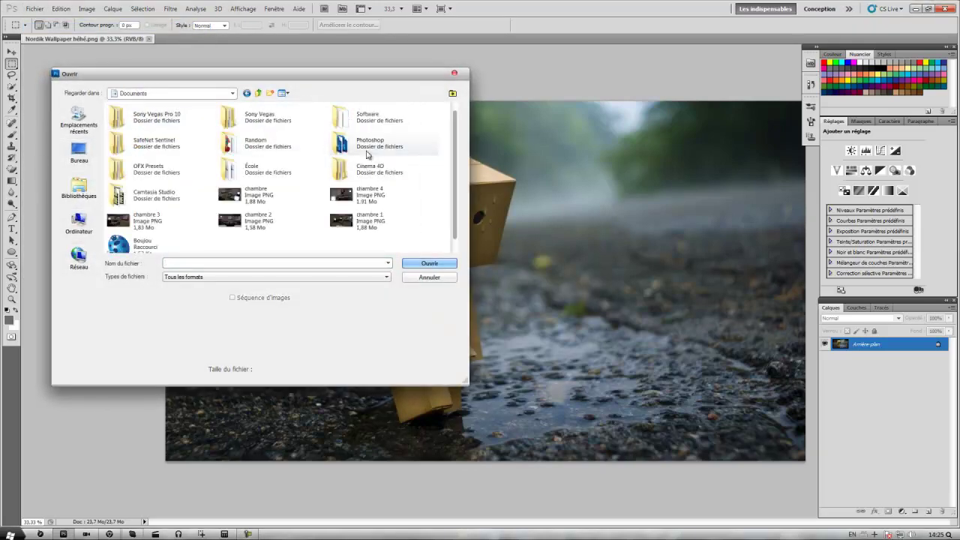
double_click(366, 155)
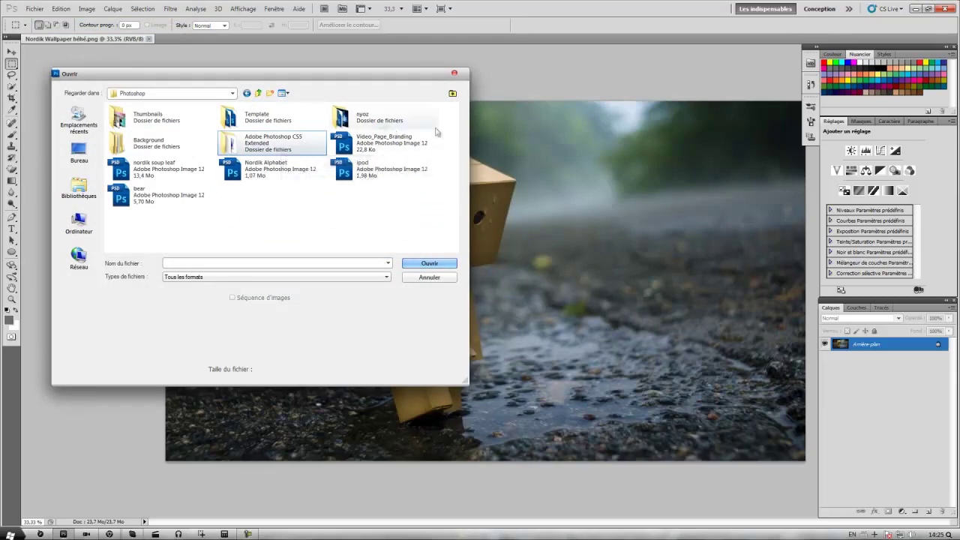
click(188, 166)
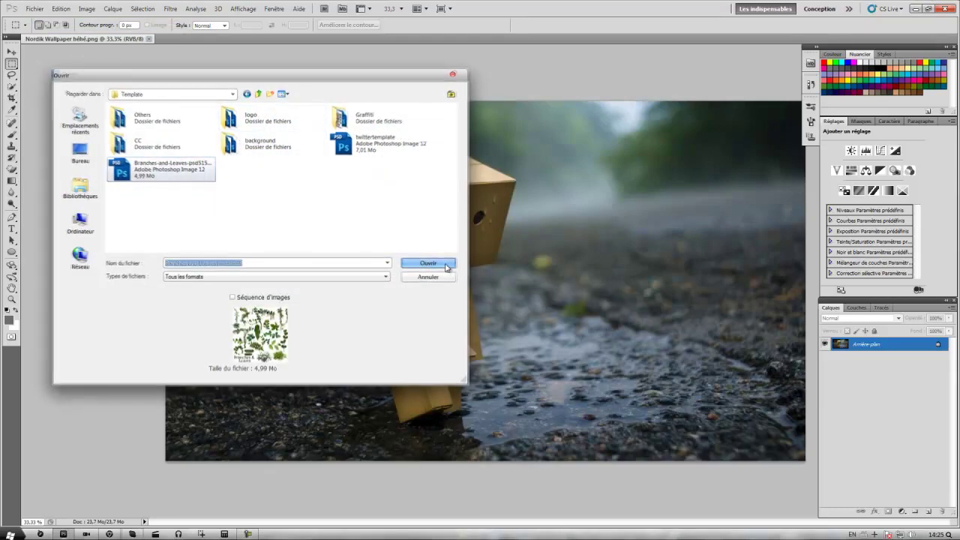
click(439, 263)
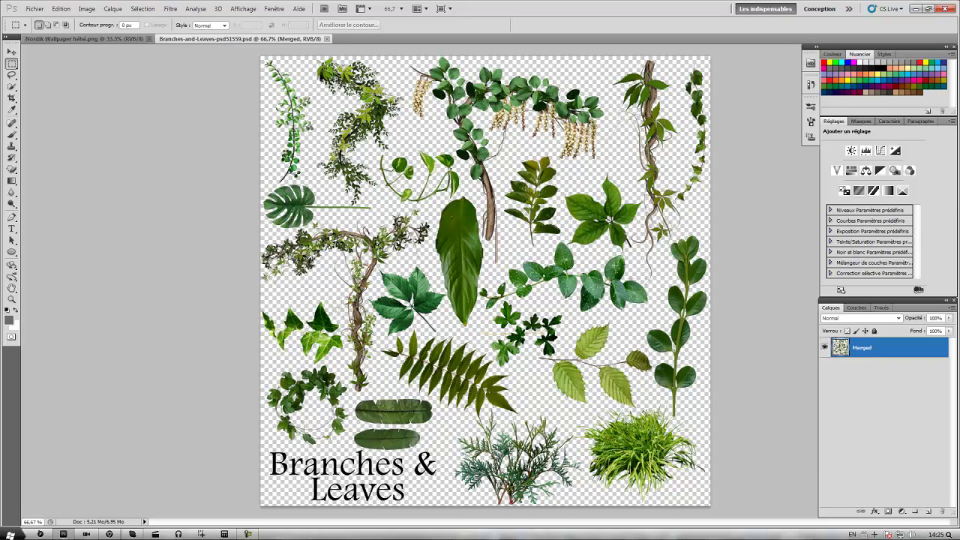
drag(314, 96, 443, 203)
- Return to the Nordik Wallpaper photo, try marquee selections around the cardboard figure, then deselect
click(83, 38)
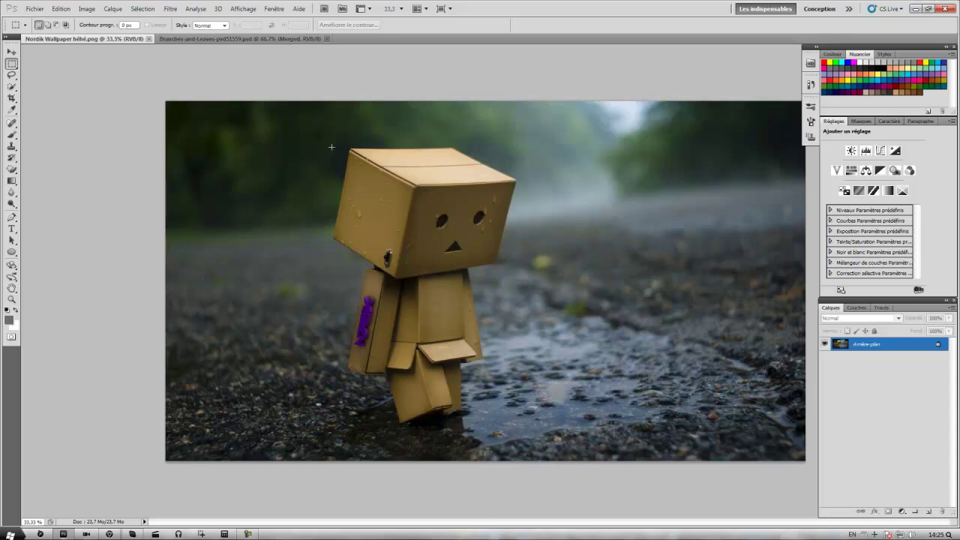
drag(453, 302, 523, 428)
drag(523, 427, 514, 423)
click(514, 423)
drag(321, 144, 516, 429)
click(725, 282)
key(ctrl+d)
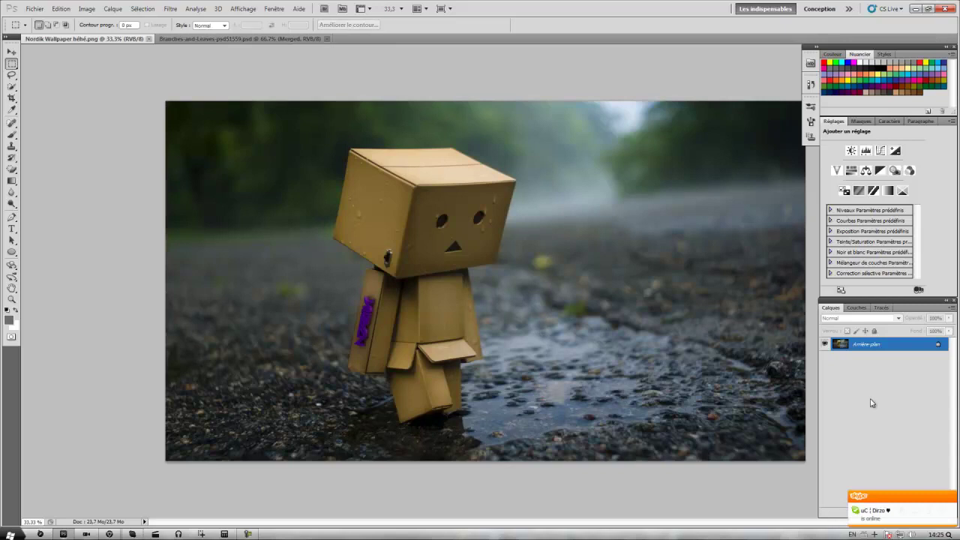
click(953, 497)
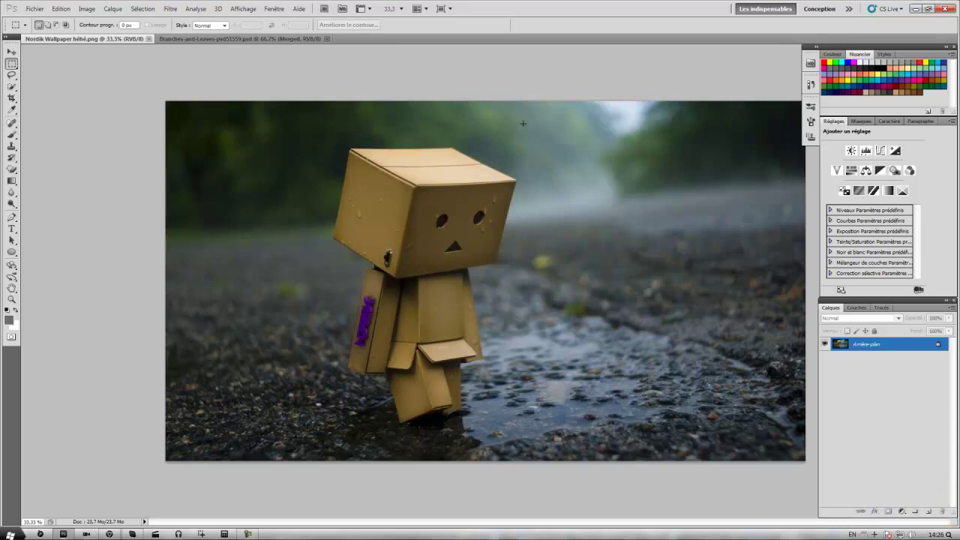
click(171, 8)
mouse_move(185, 207)
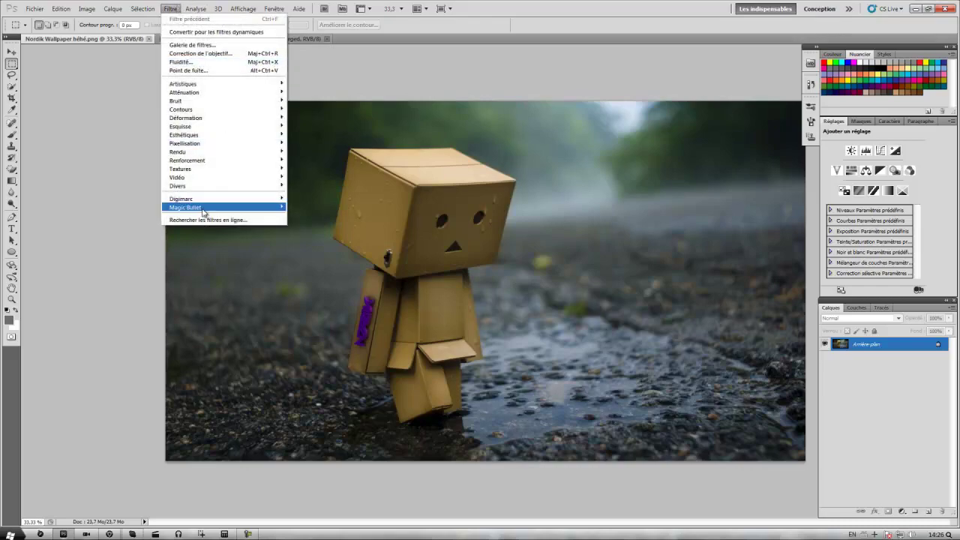
- Launch Magic Bullet PhotoLooks and preview the 3N19MA CC3 to CC6 looks
click(310, 207)
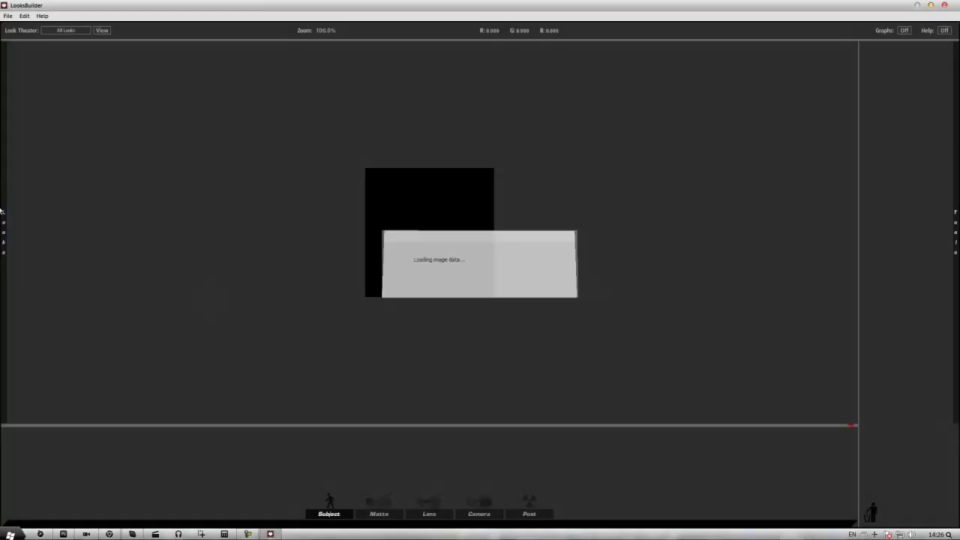
scroll(570, 276, down, 2)
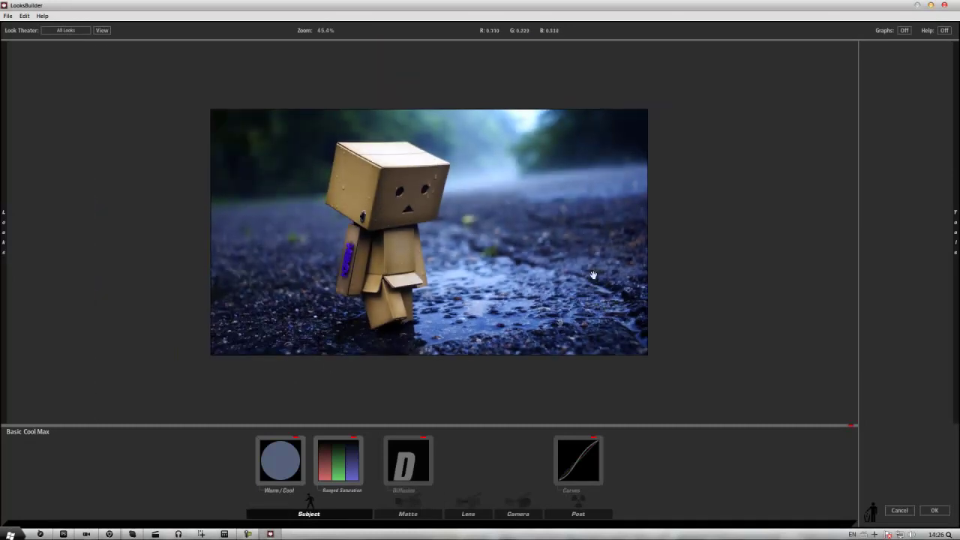
mouse_move(3, 232)
click(9, 75)
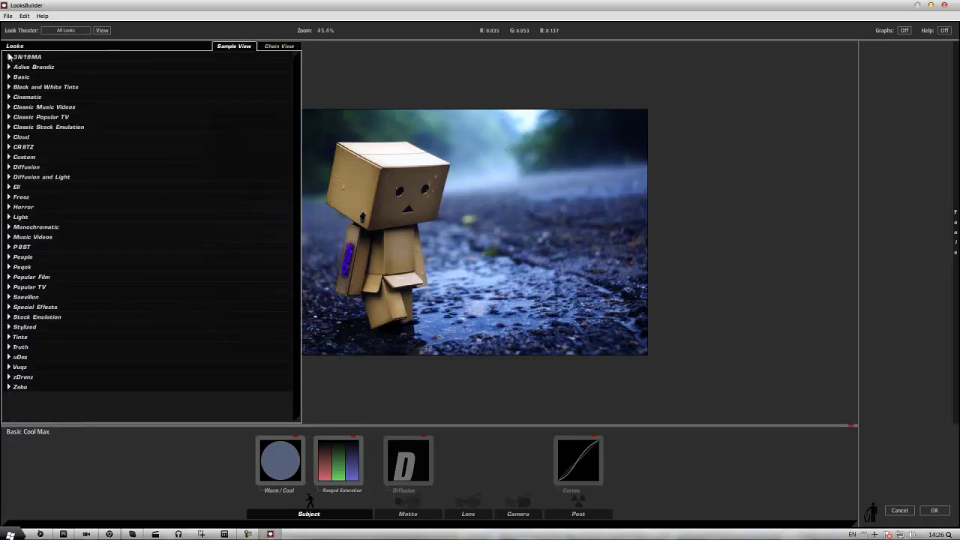
click(9, 57)
click(272, 96)
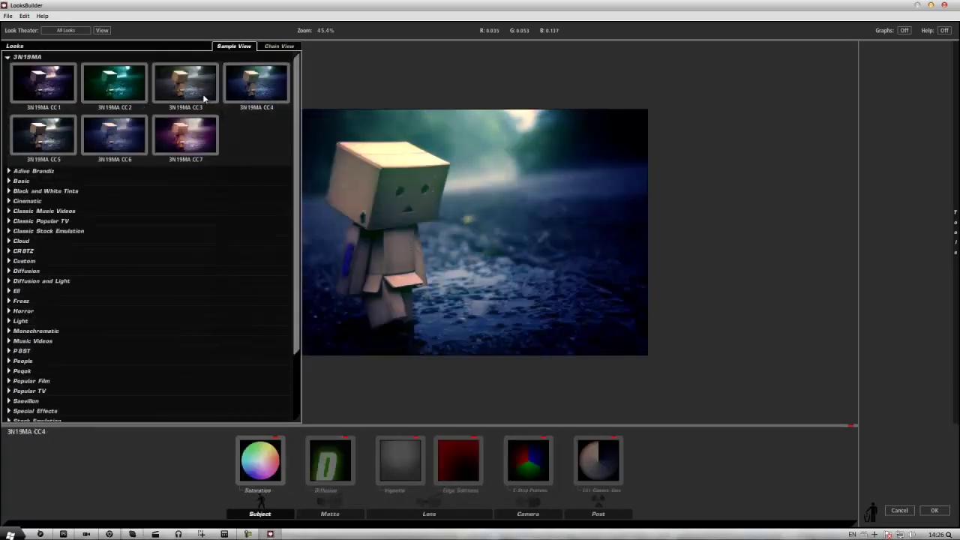
click(203, 94)
click(118, 140)
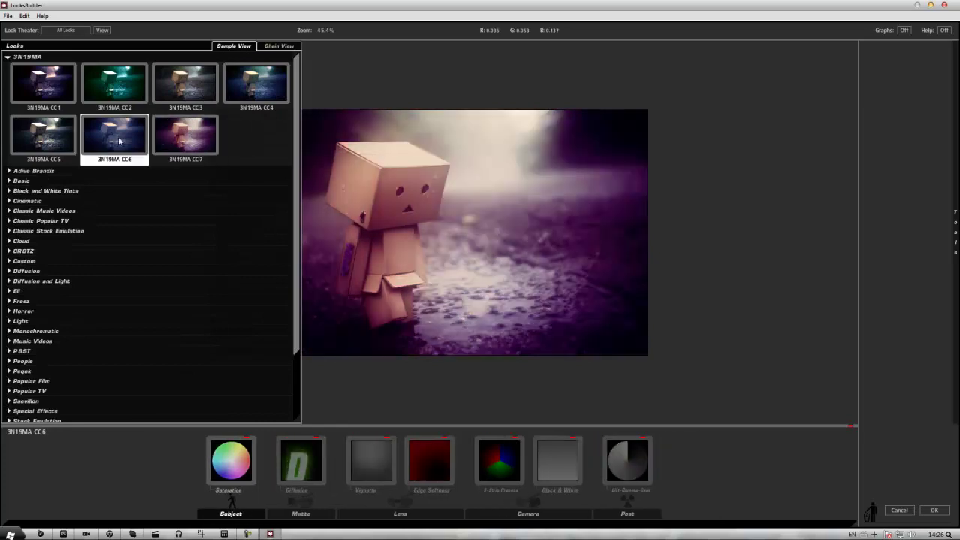
click(44, 134)
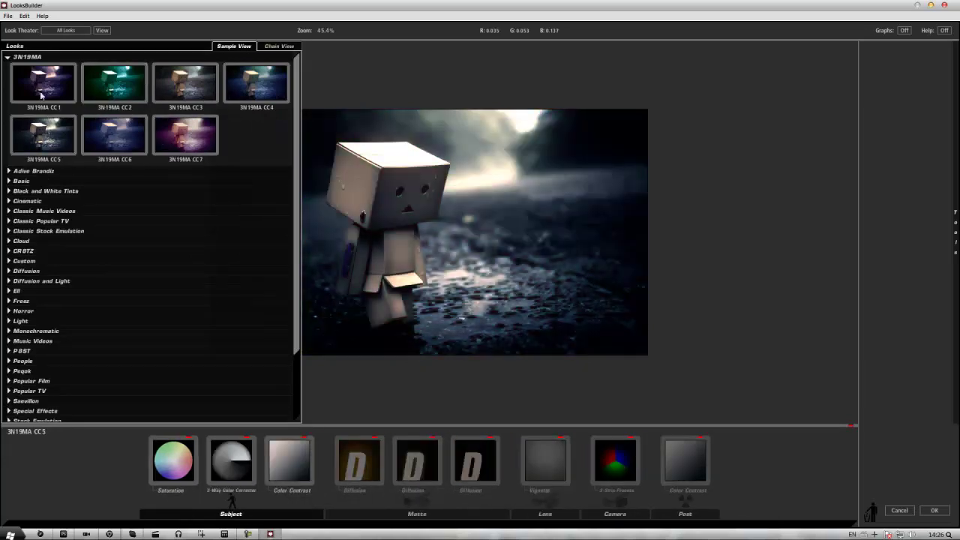
- Browse the Black and White Tints and Ell categories and apply ELL CC Pack v2 [CC 12]
click(9, 58)
click(9, 87)
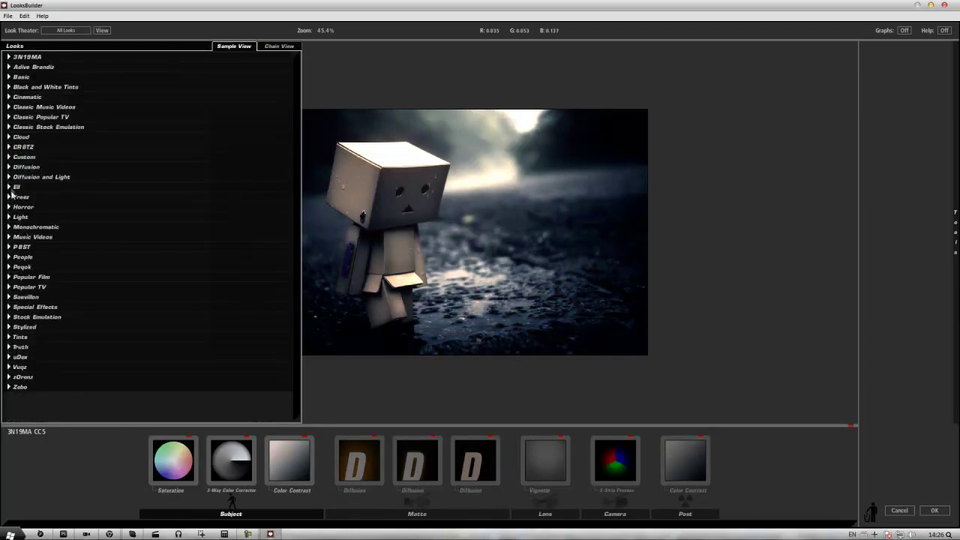
click(8, 187)
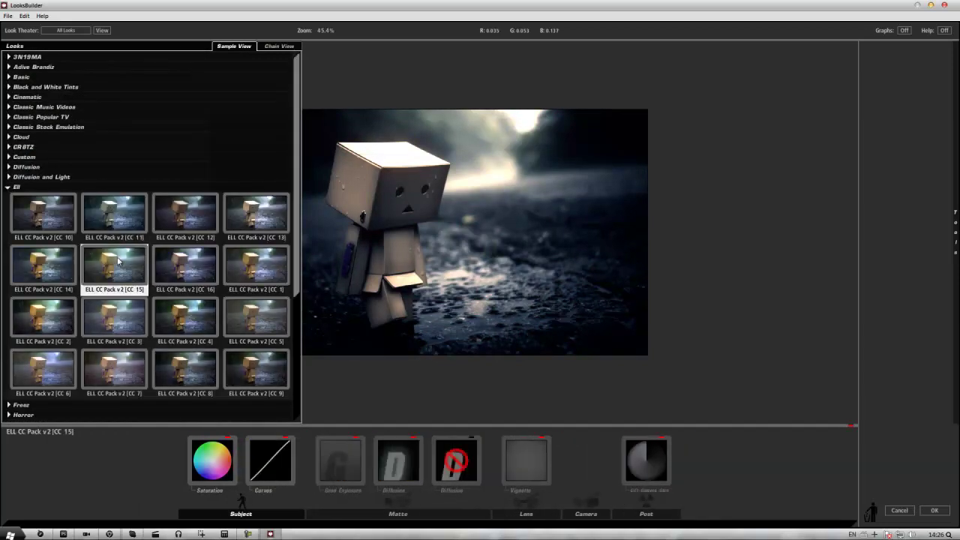
click(194, 215)
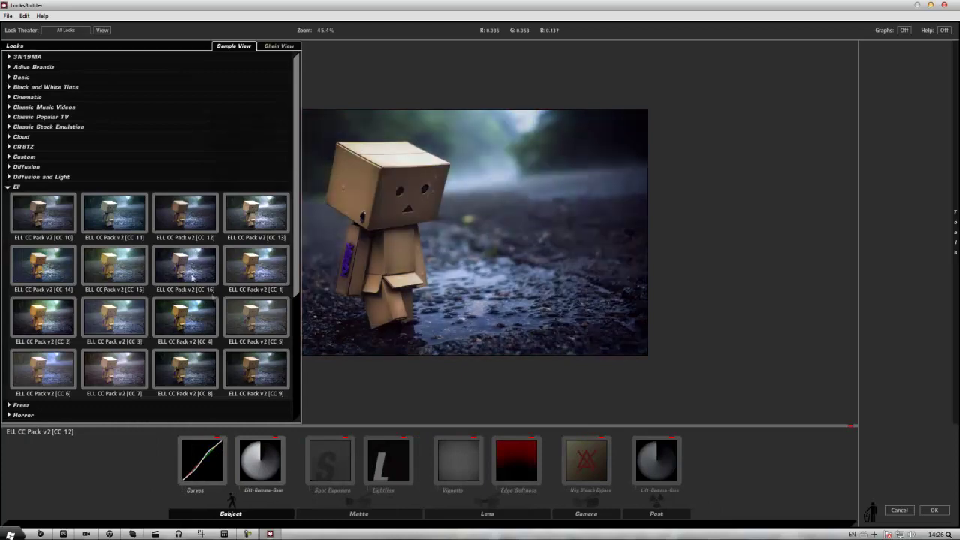
- Add a Saturation tool, nudge its saturation up and down, then cancel Magic Bullet Looks
drag(874, 153, 684, 461)
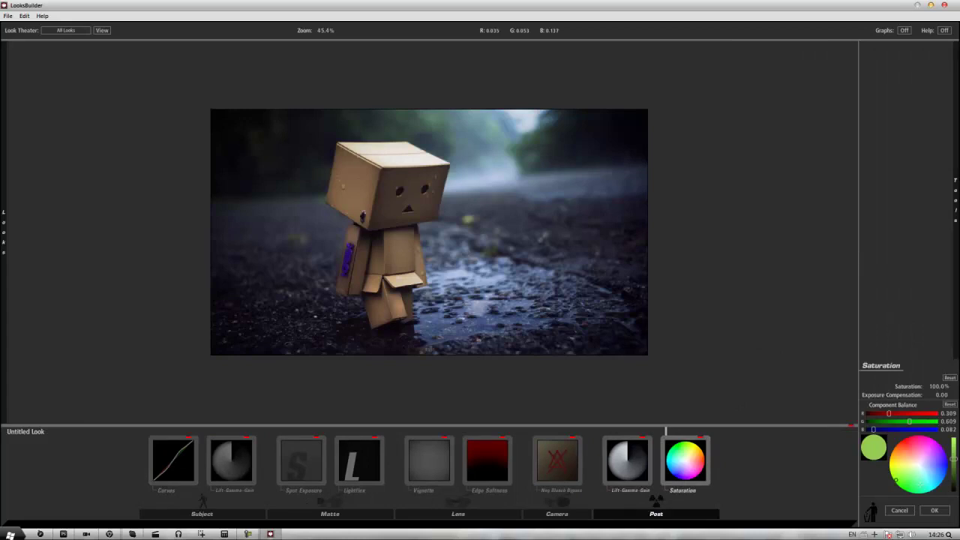
mouse_move(943, 386)
mouse_down()
mouse_move(957, 385)
mouse_move(940, 387)
mouse_up()
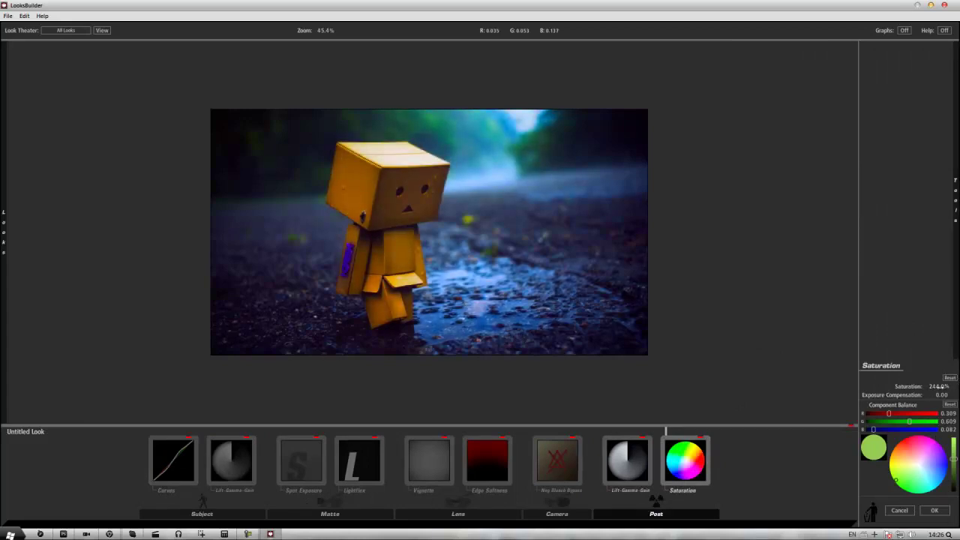
drag(856, 398, 787, 417)
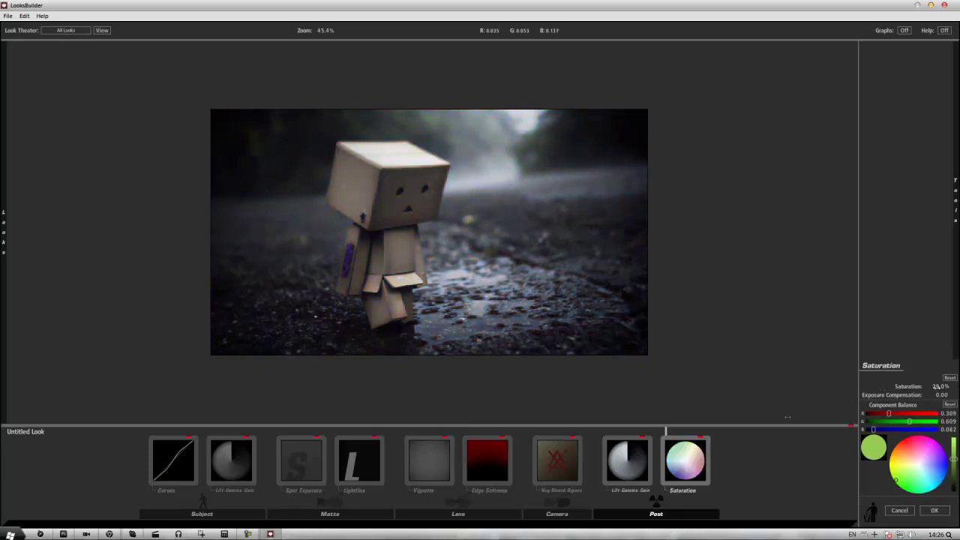
click(900, 511)
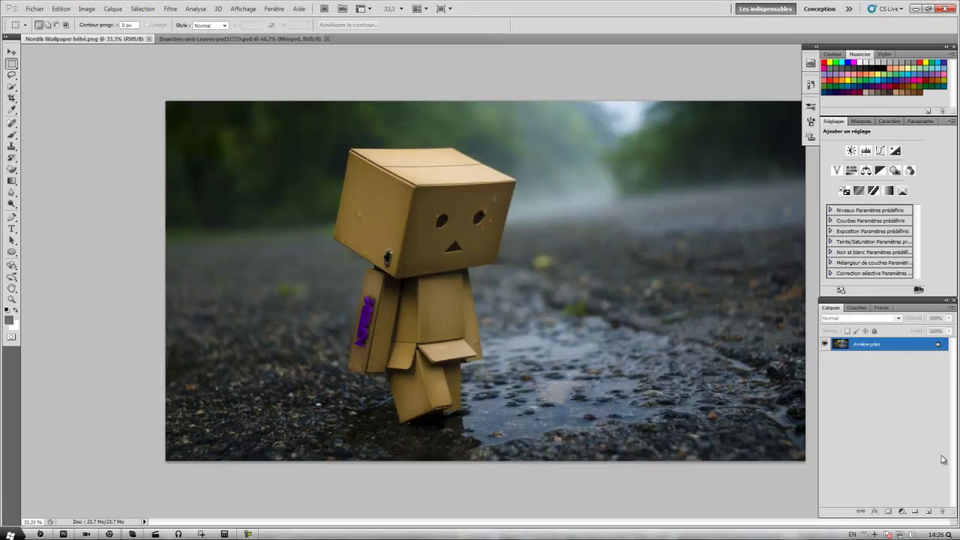
- Create a blank 1920×1080 document, then close it again
click(34, 9)
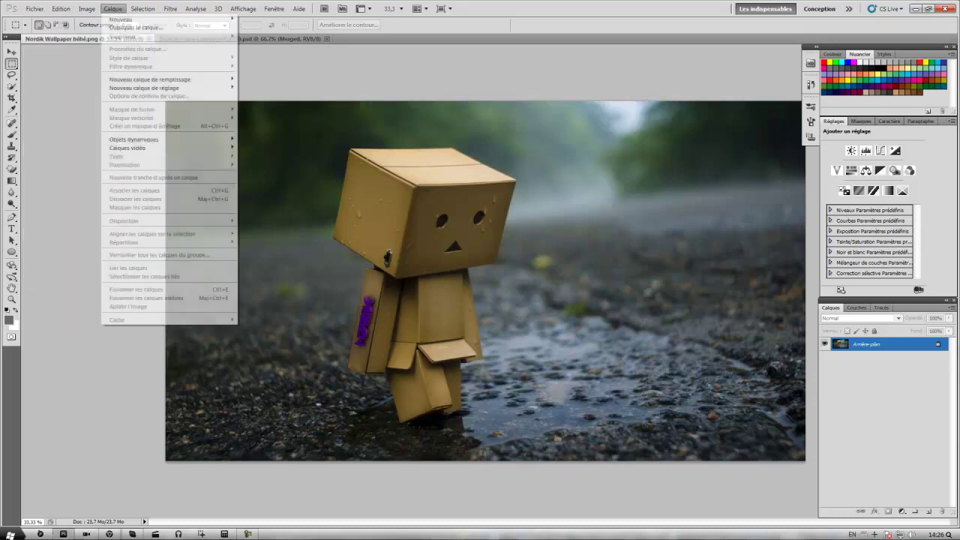
click(253, 78)
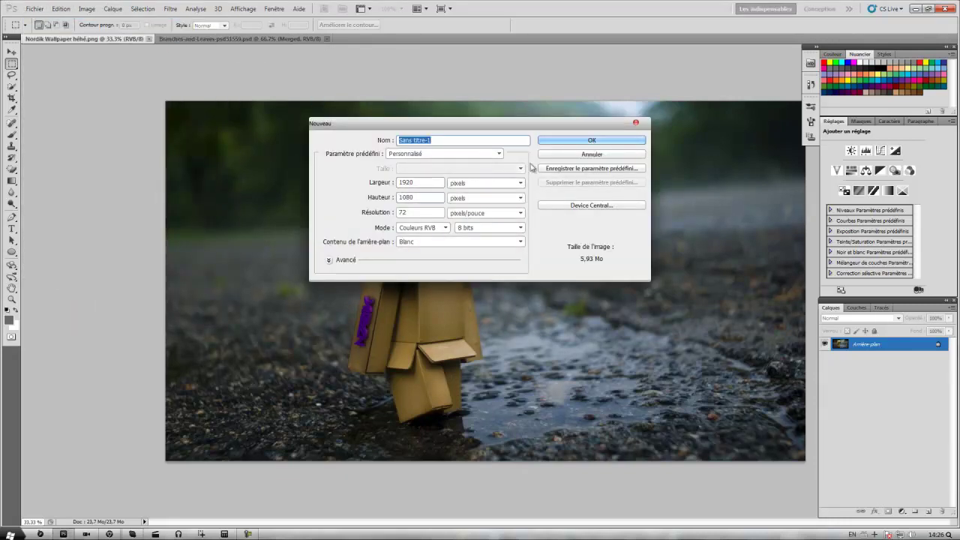
click(590, 140)
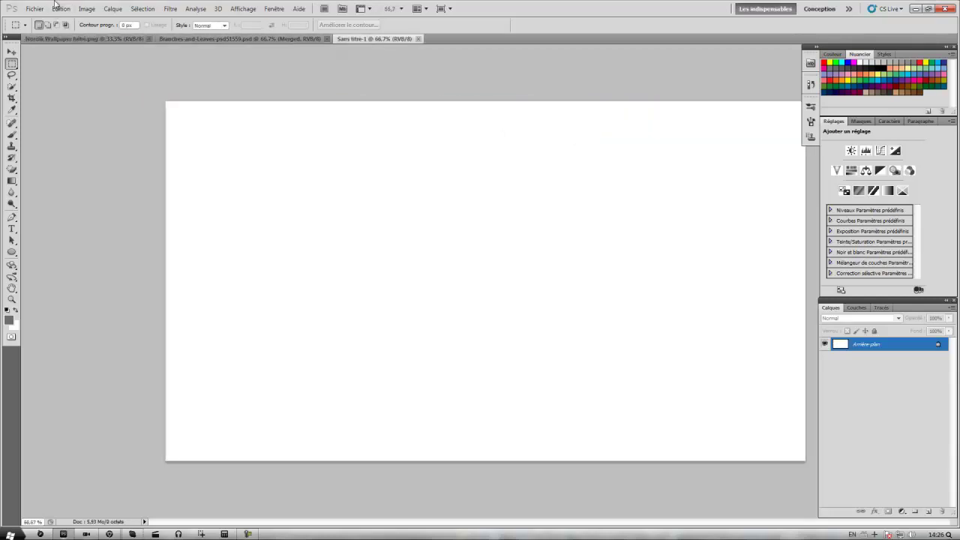
click(419, 39)
- Browse the Libraries folder in the Open dialog, then cancel without opening anything
click(34, 9)
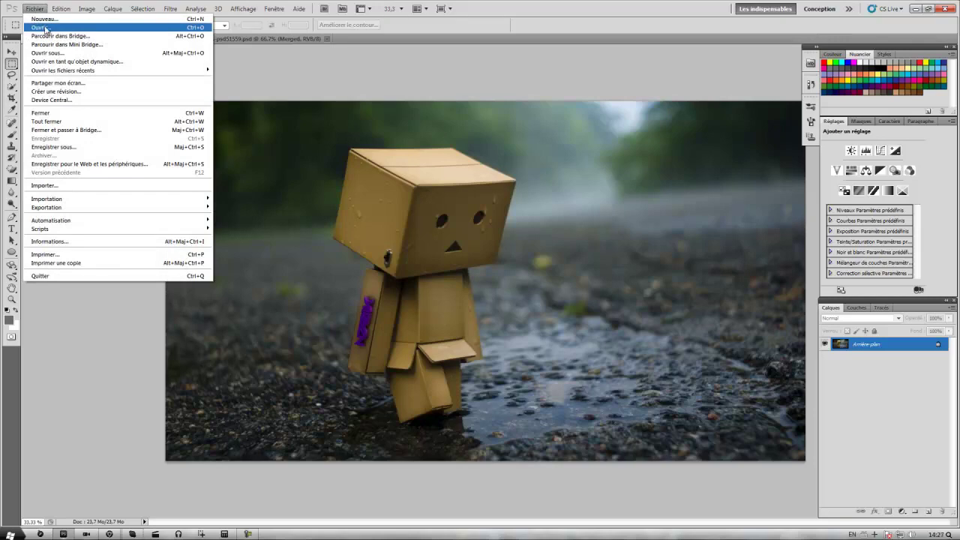
click(45, 29)
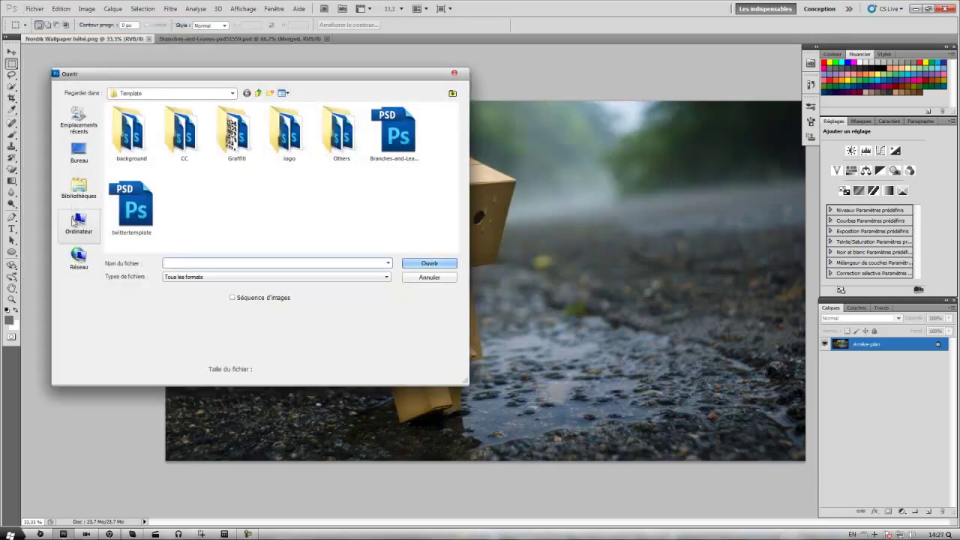
click(79, 187)
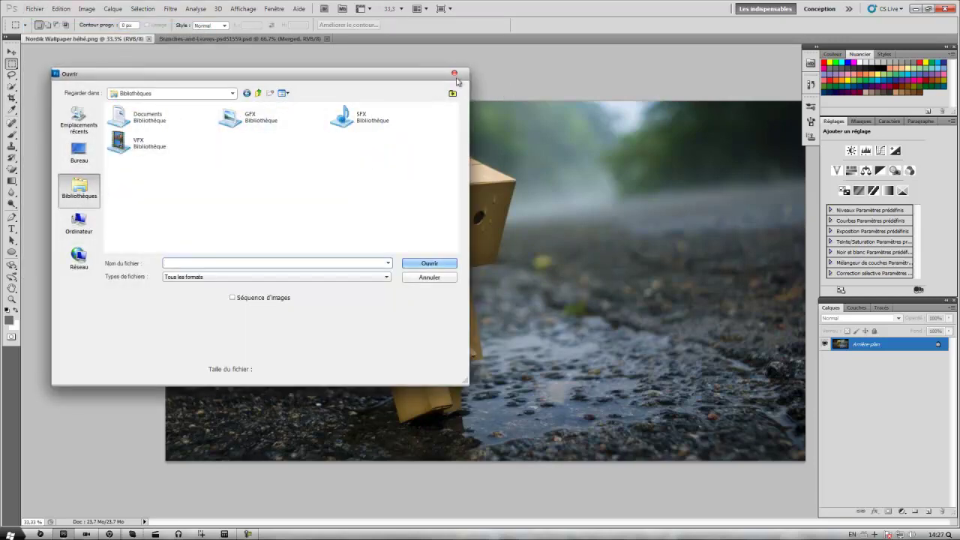
click(453, 74)
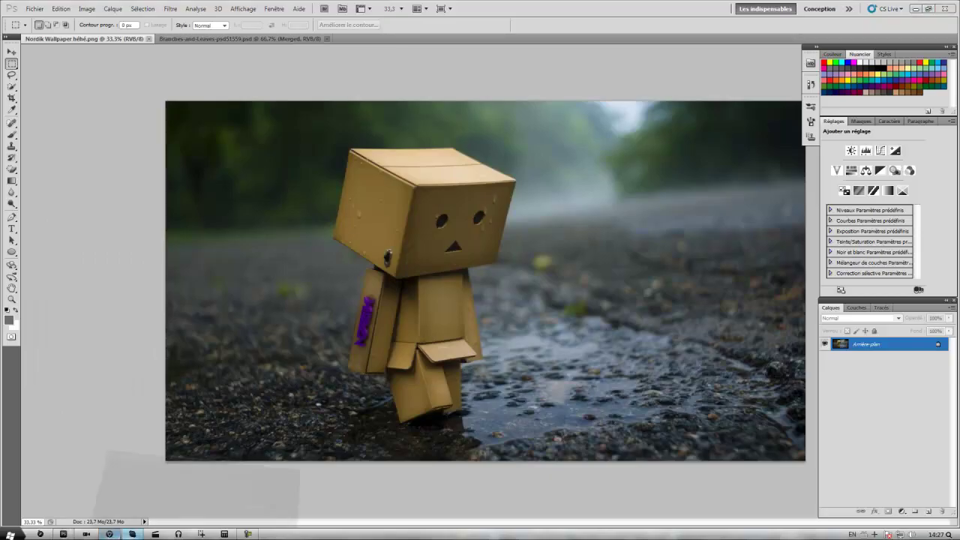
click(132, 533)
- Add a Background (Arrière plan) object to the Cinema 4D scene
click(10, 15)
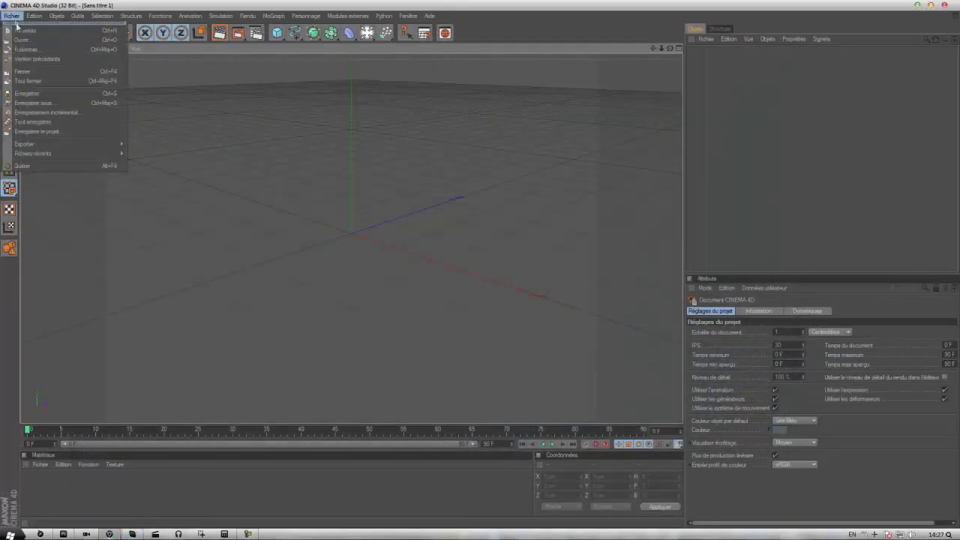
click(22, 39)
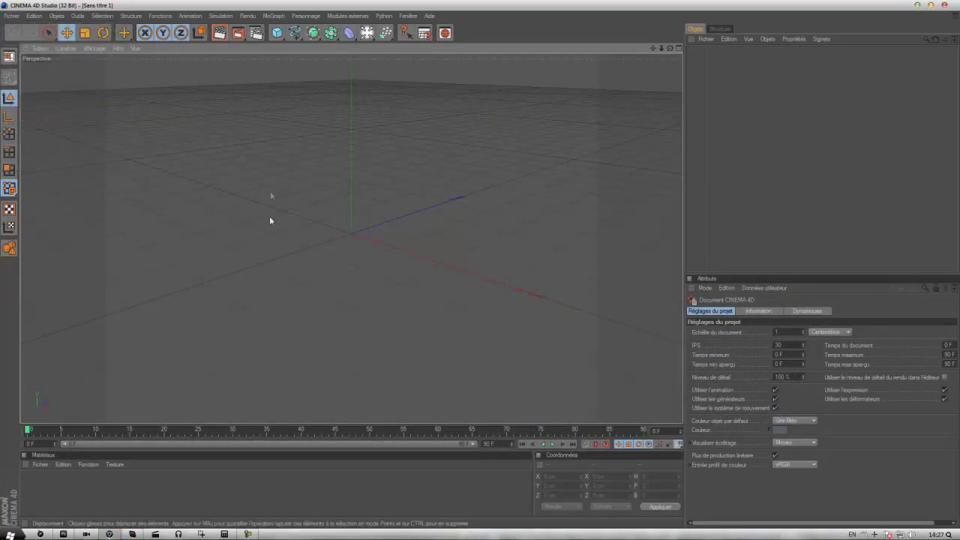
click(367, 33)
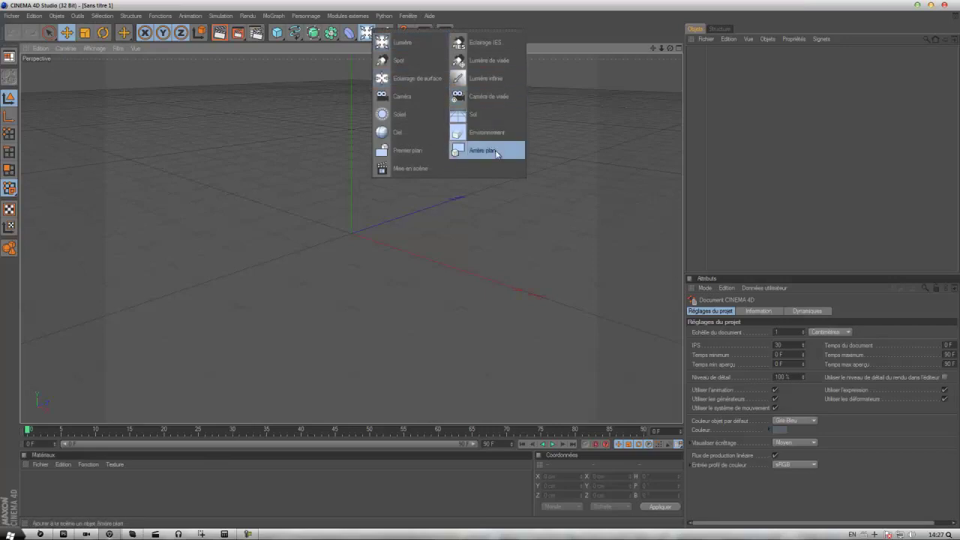
click(483, 150)
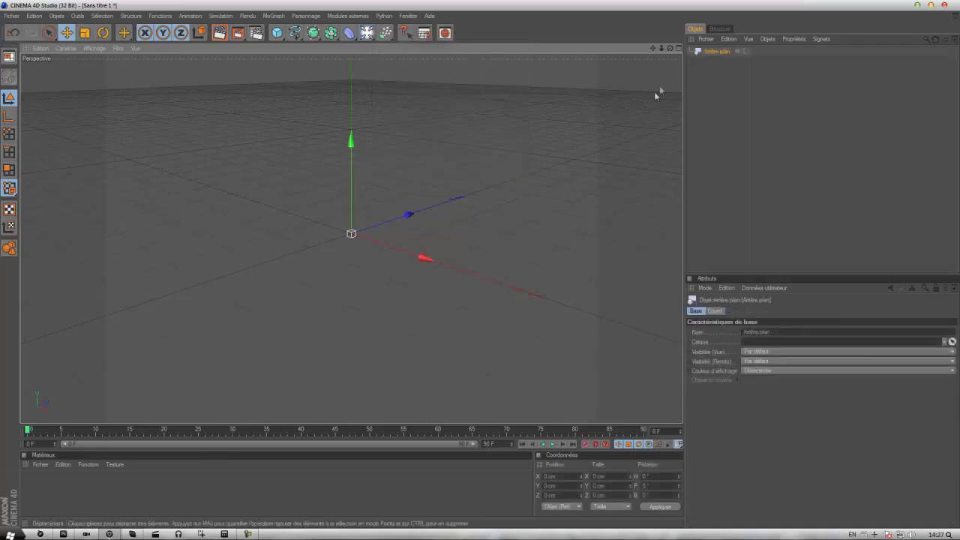
- Create material Mat and choose to load an image as its colour texture
double_click(187, 478)
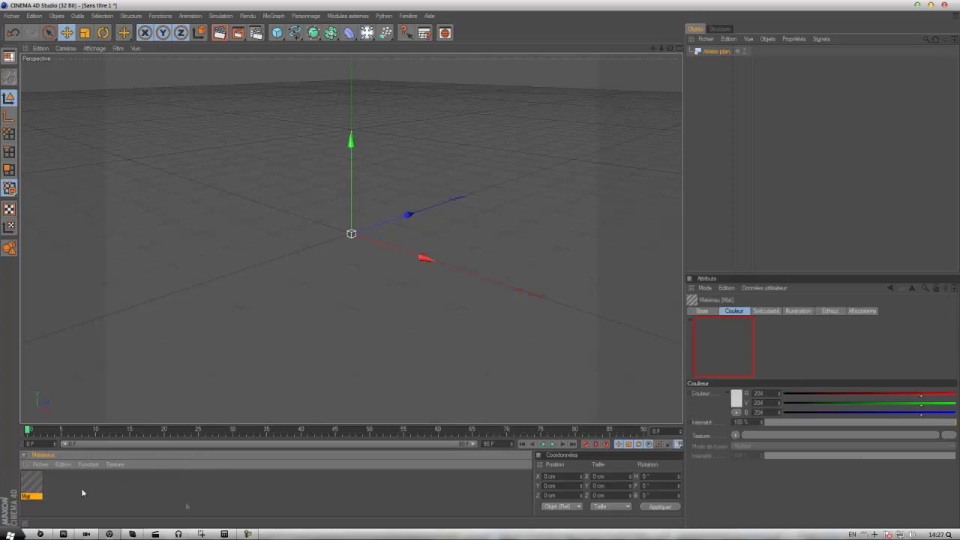
double_click(31, 483)
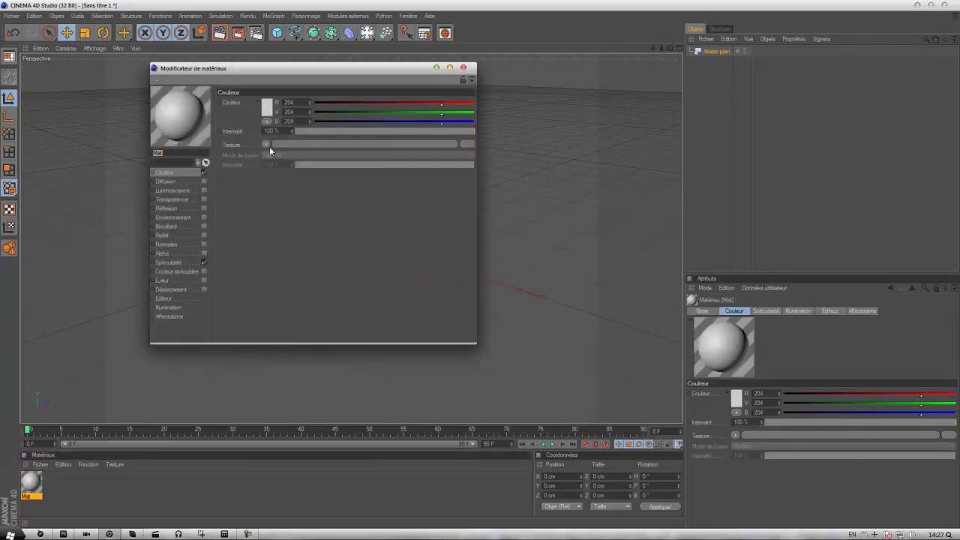
click(267, 145)
click(285, 164)
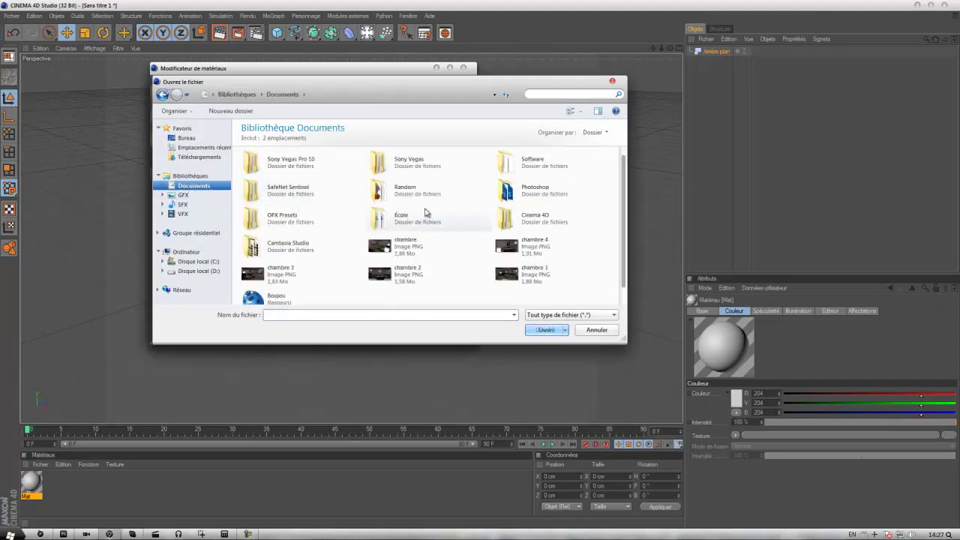
- Load the Schlamm-Lake sunset photo from GFX > Speedart > Landscape as Mat's texture
click(213, 198)
double_click(415, 268)
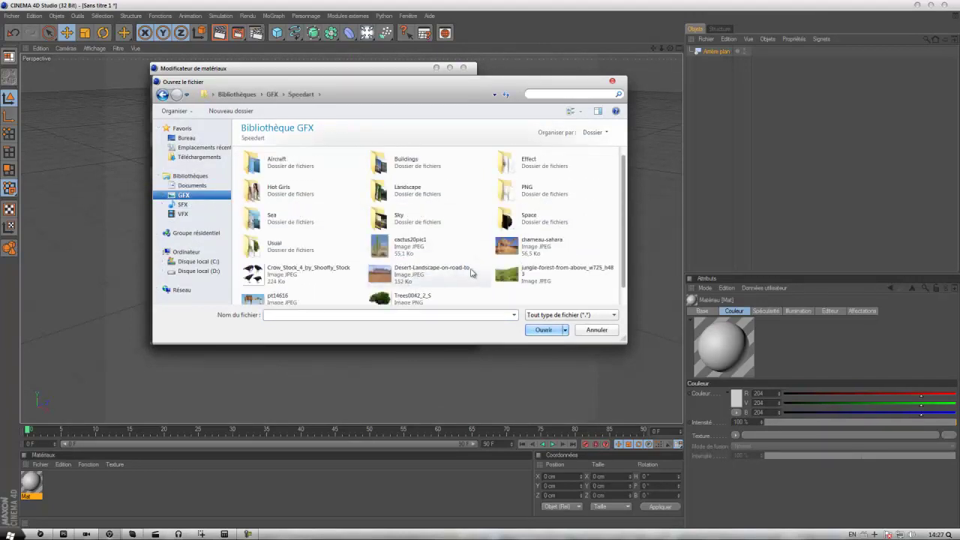
double_click(408, 191)
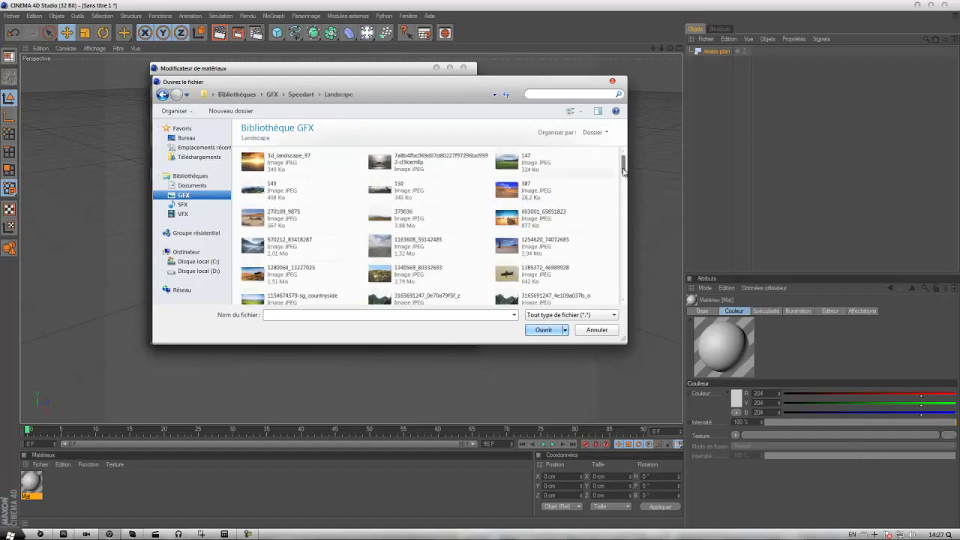
drag(623, 171, 611, 286)
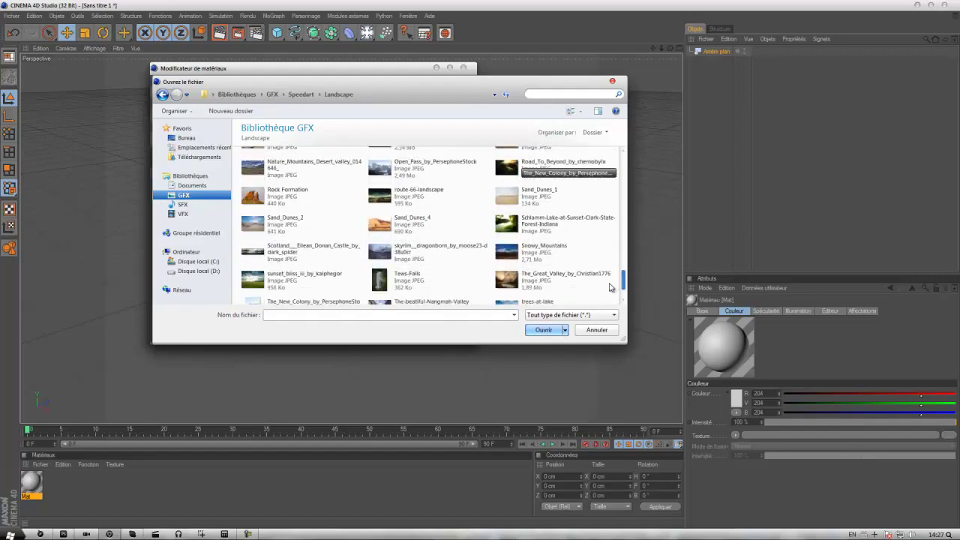
click(554, 217)
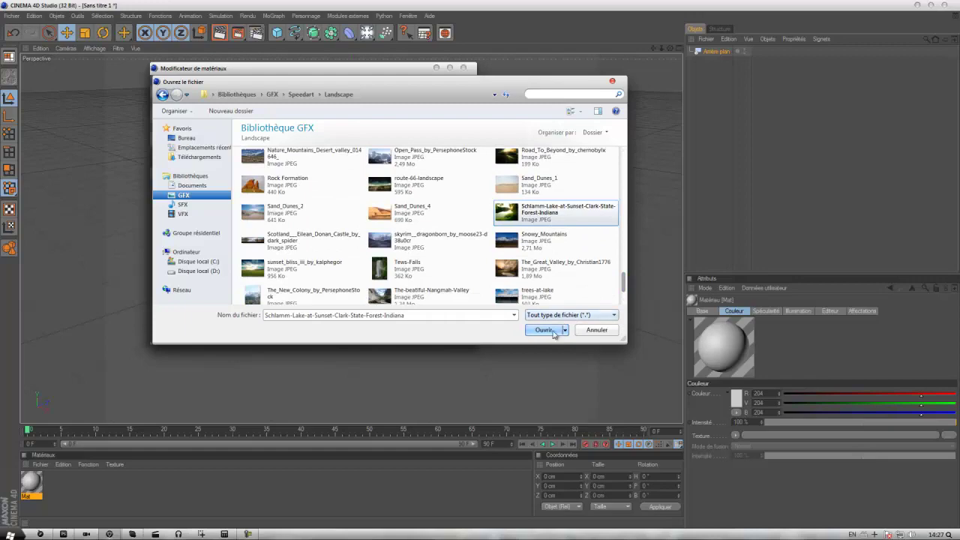
click(553, 333)
click(573, 303)
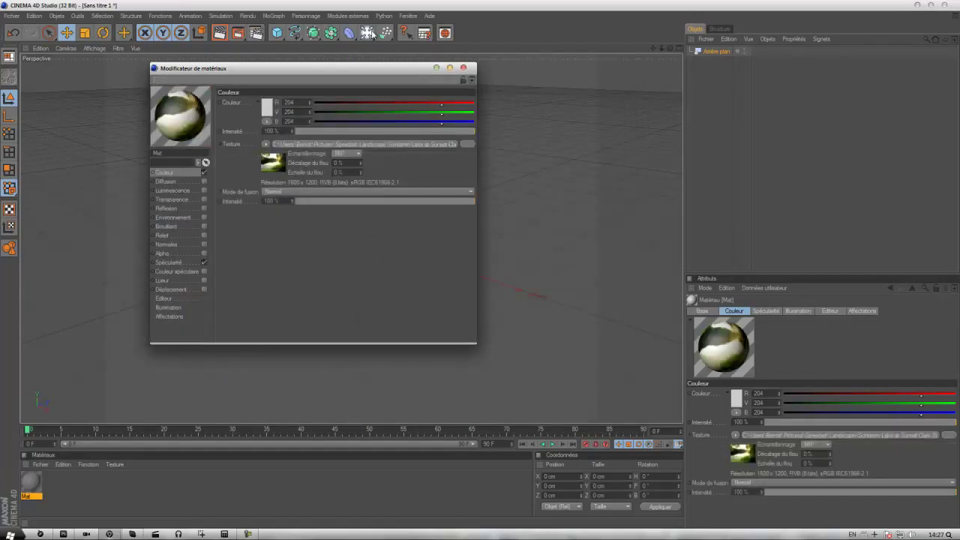
- Close the Material Editor and apply Mat to the Background object, checking its texture tag
click(463, 68)
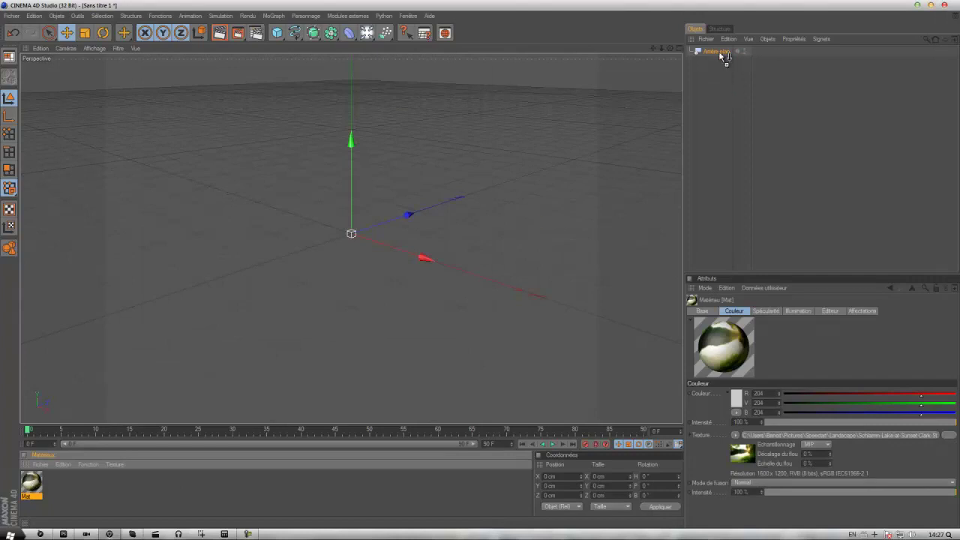
drag(720, 56, 722, 53)
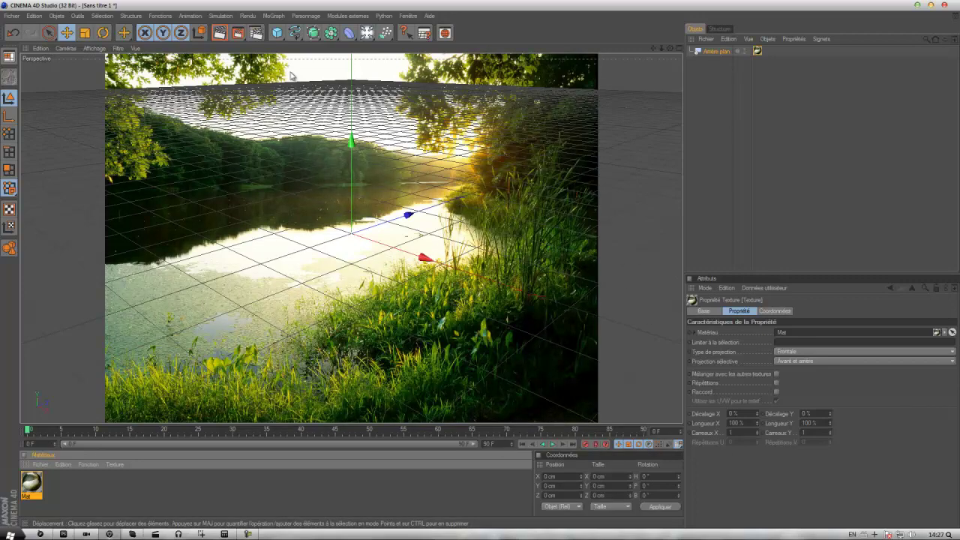
click(755, 184)
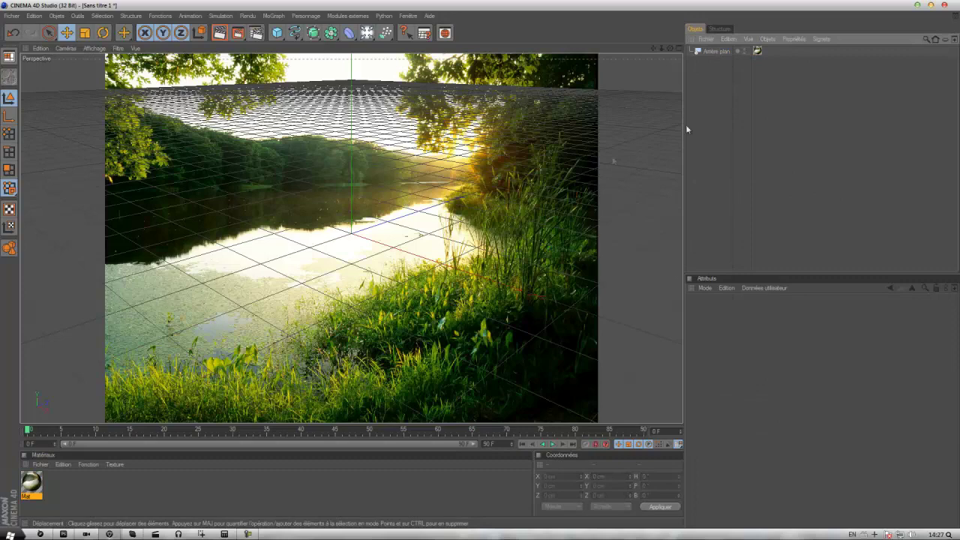
click(758, 51)
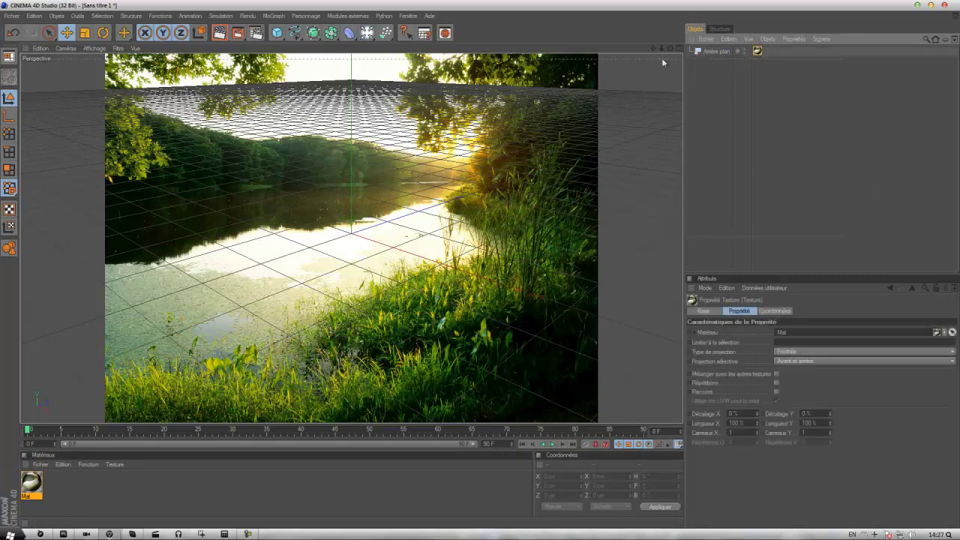
click(843, 239)
key(ctrl+z)
click(849, 172)
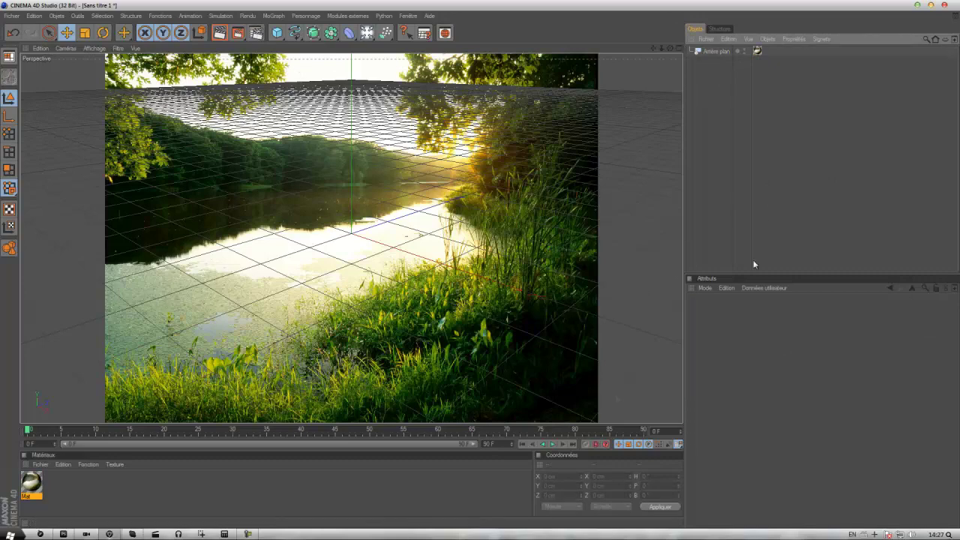
- Adjust the object list columns and open the Documents library in a file browser
drag(823, 223, 693, 51)
mouse_move(738, 129)
mouse_down()
mouse_move(769, 161)
mouse_move(742, 105)
mouse_up()
drag(753, 56, 760, 52)
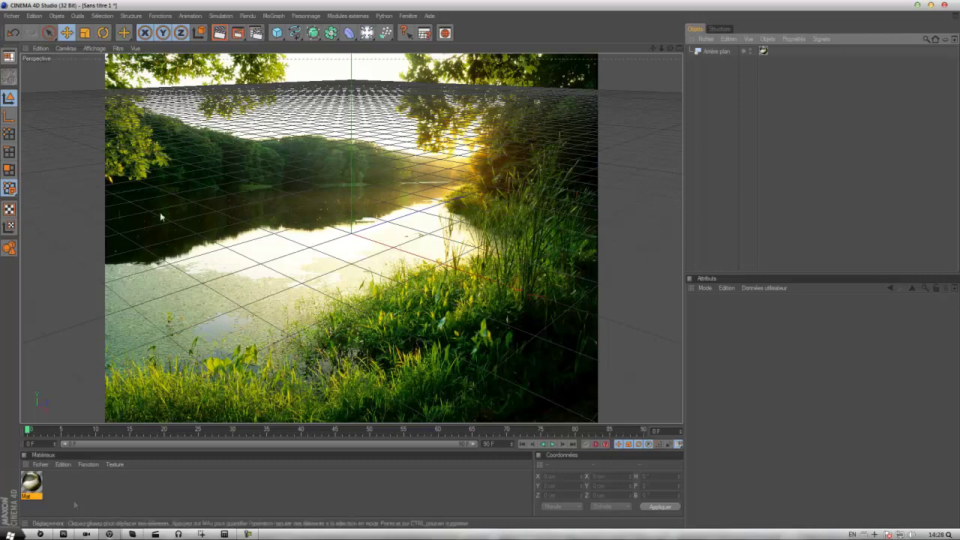
click(11, 535)
click(150, 319)
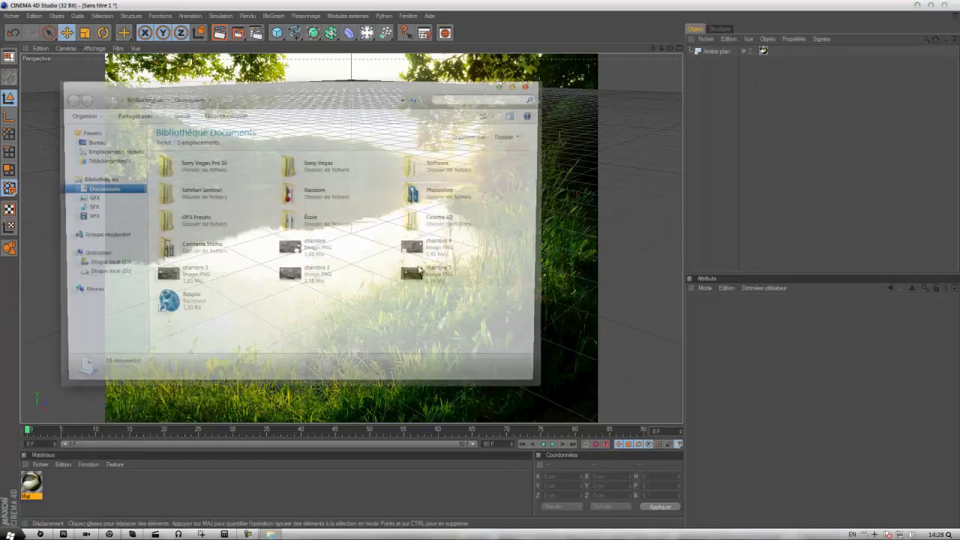
- Browse GFX > Speedart > Landscape in Explorer and select the Schlamm lake photo
double_click(337, 272)
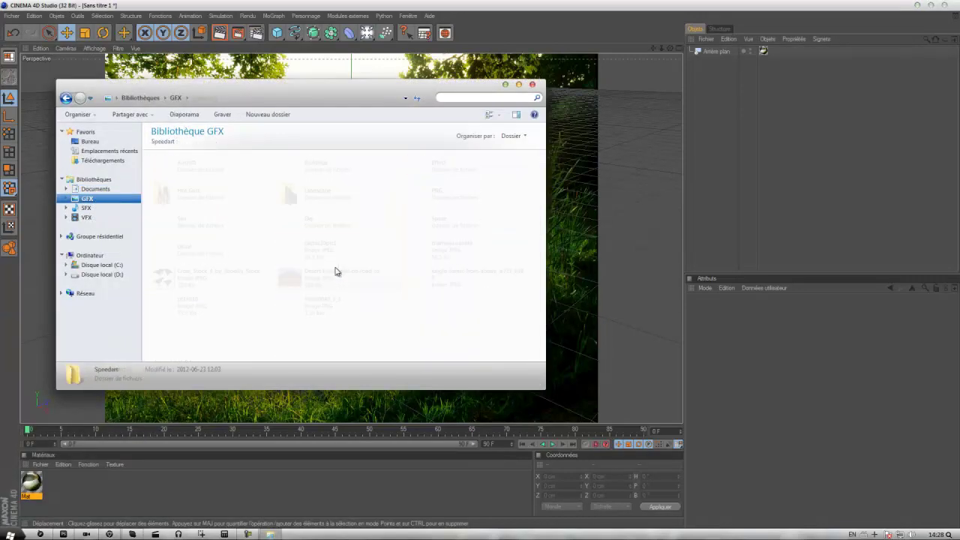
double_click(338, 217)
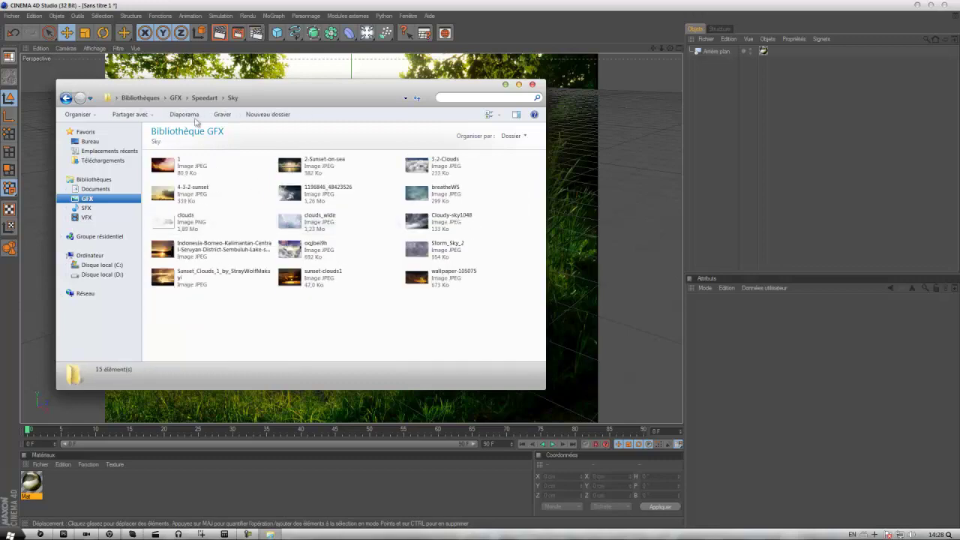
click(66, 99)
double_click(359, 199)
drag(541, 177, 528, 272)
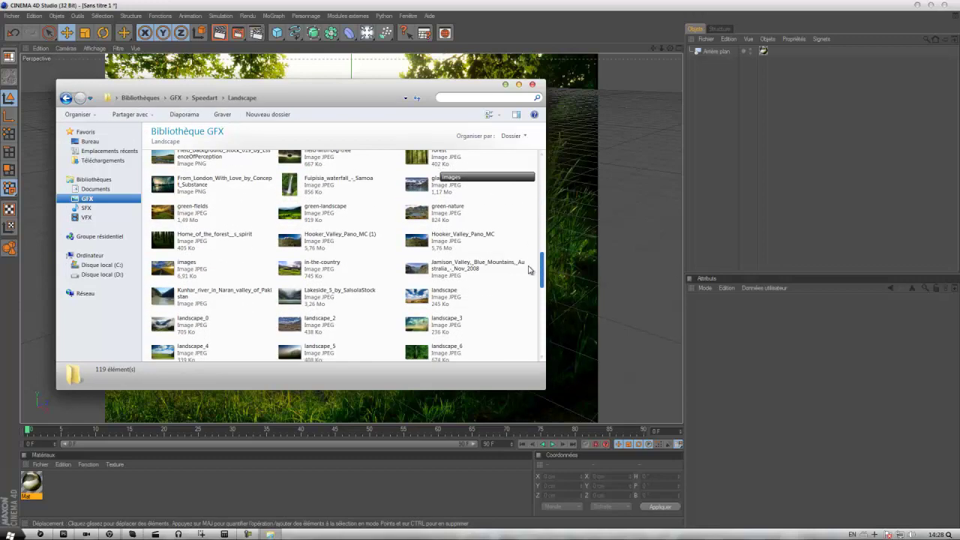
drag(529, 273, 527, 323)
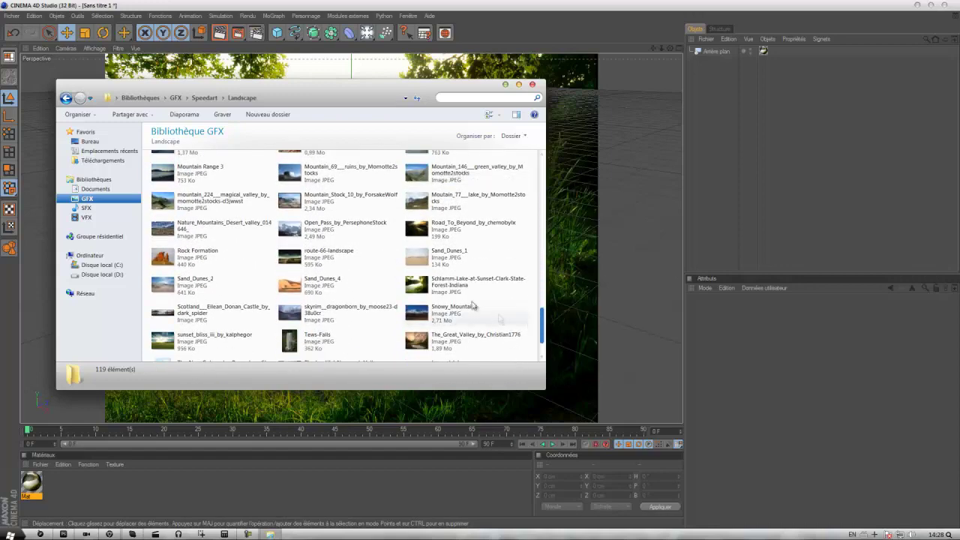
click(455, 293)
- Confirm in Properties > Details that the photo is 1600 × 1200, then close Explorer
right_click(456, 293)
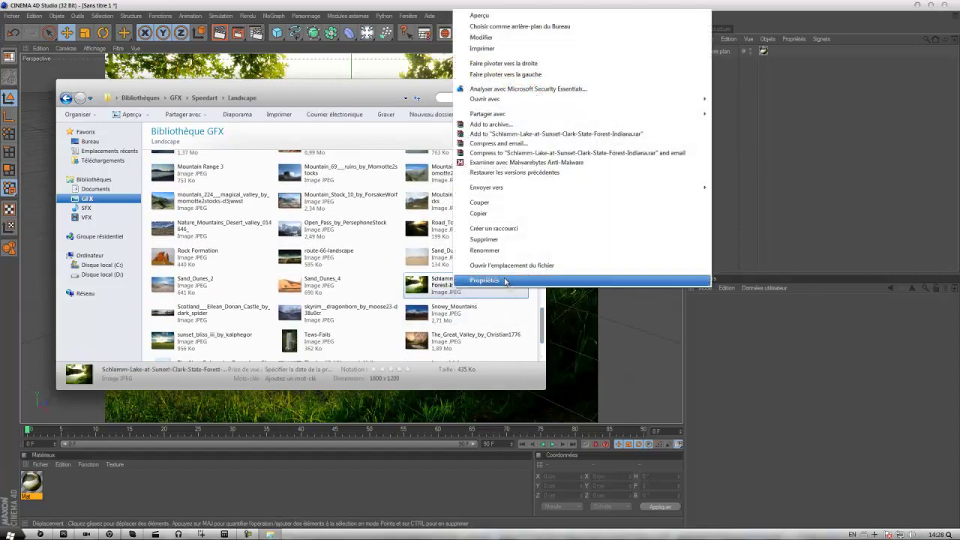
click(480, 282)
click(522, 294)
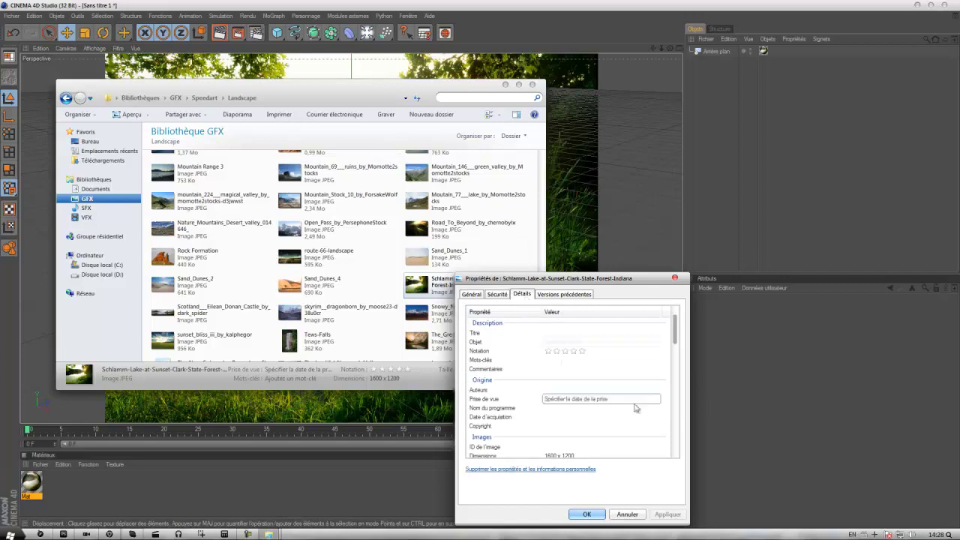
scroll(562, 343, down, 3)
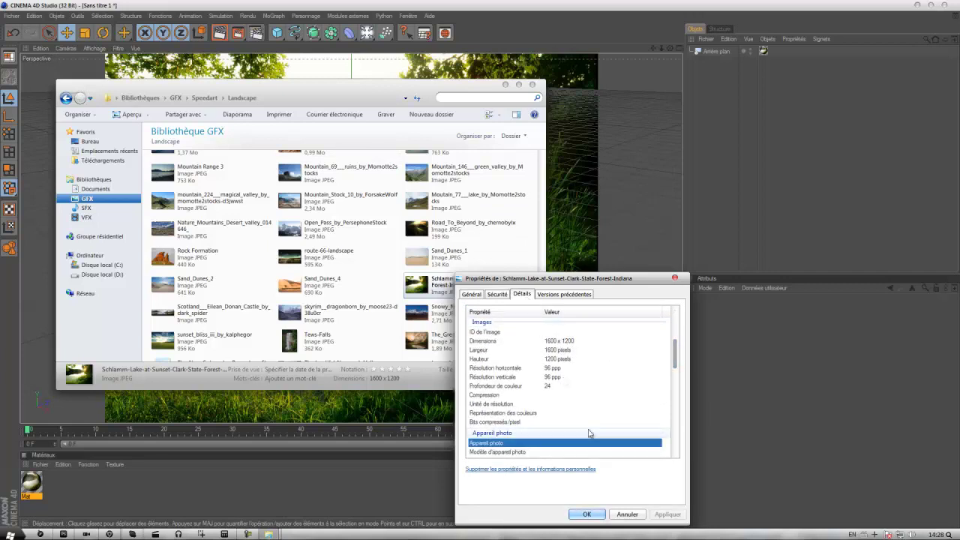
click(586, 514)
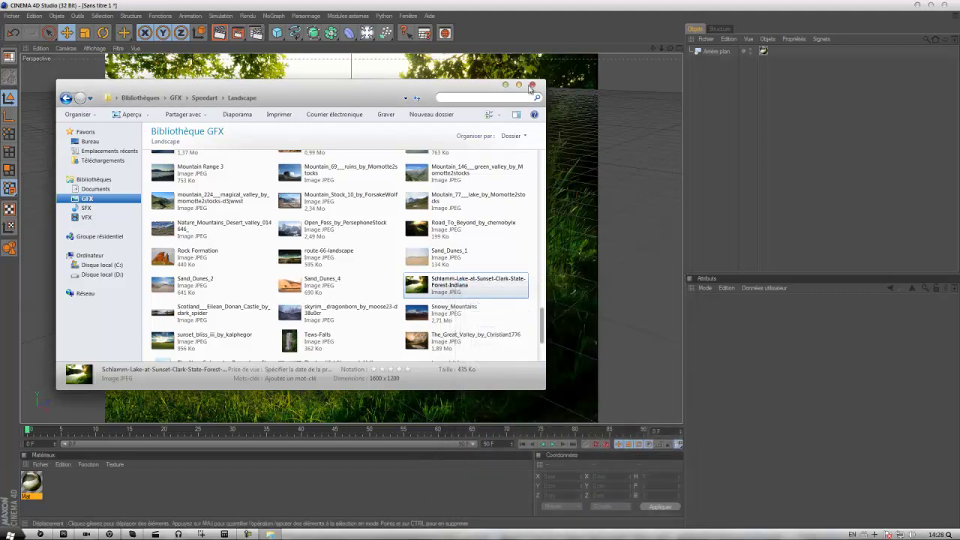
click(531, 88)
key(ctrl+b)
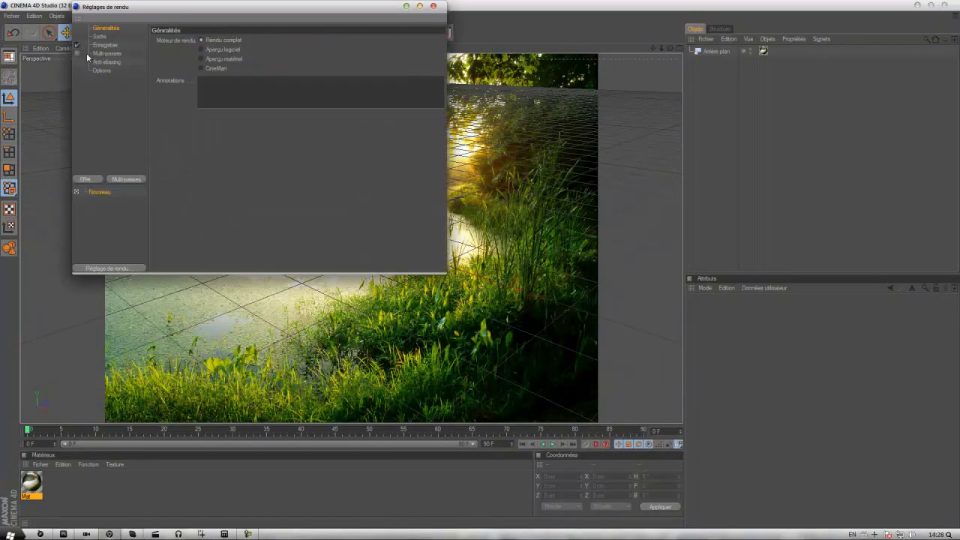
- Set the render output size to 1600 wide by 1200 high
click(101, 38)
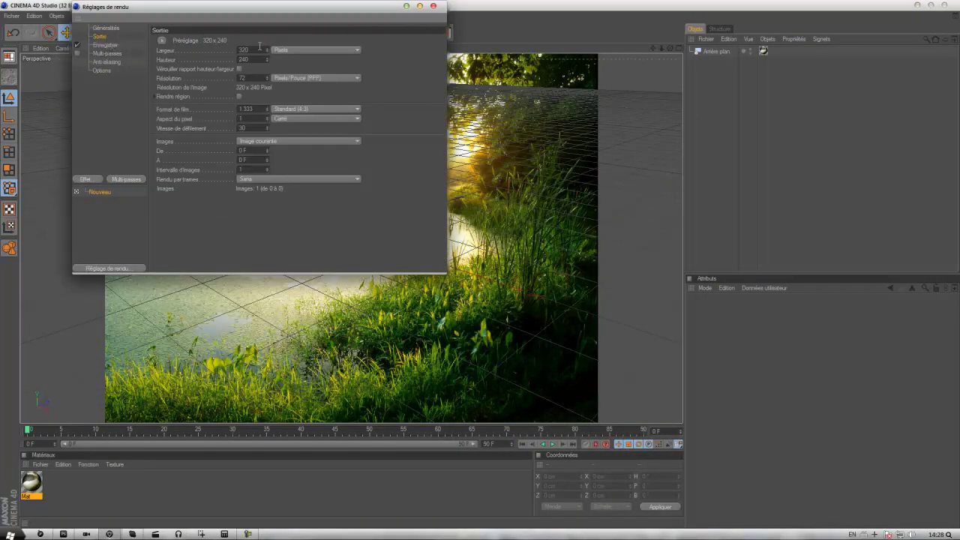
text(1600)
key(Tab)
text(320)
key(Return)
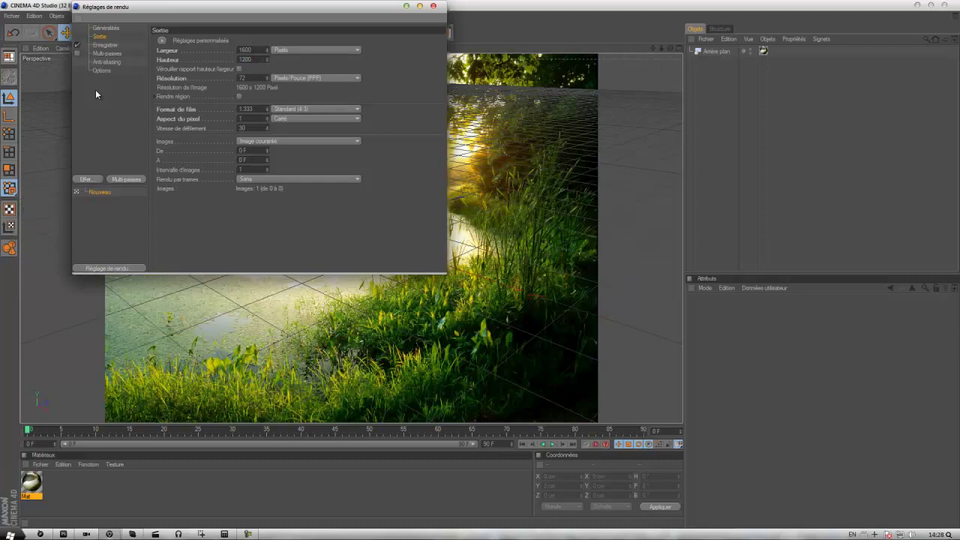
- Save renders as PNG with the file name tuto
click(109, 45)
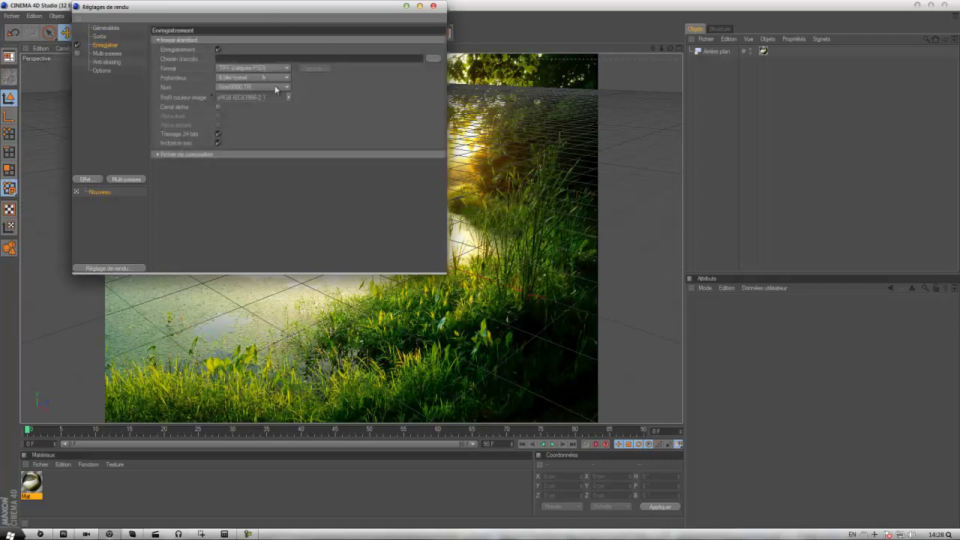
click(256, 69)
click(227, 155)
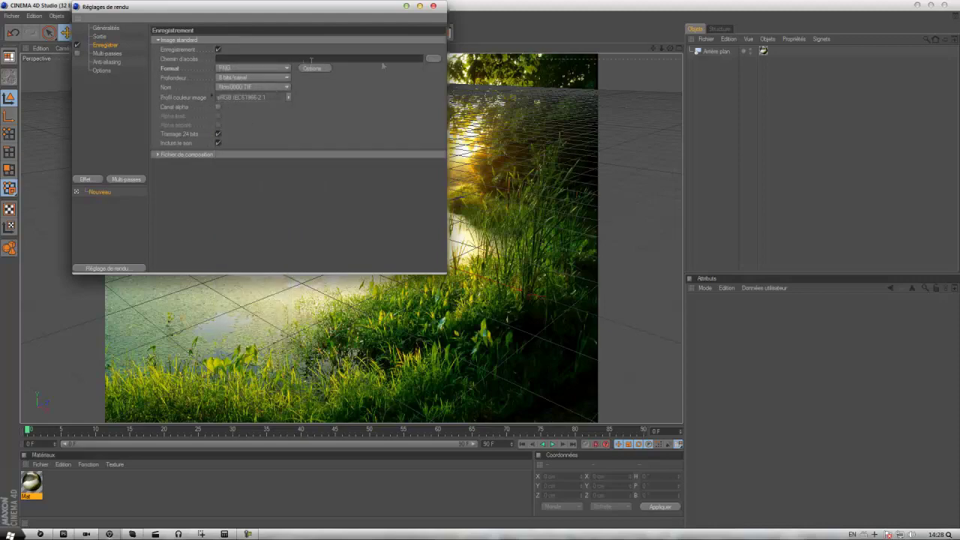
click(434, 59)
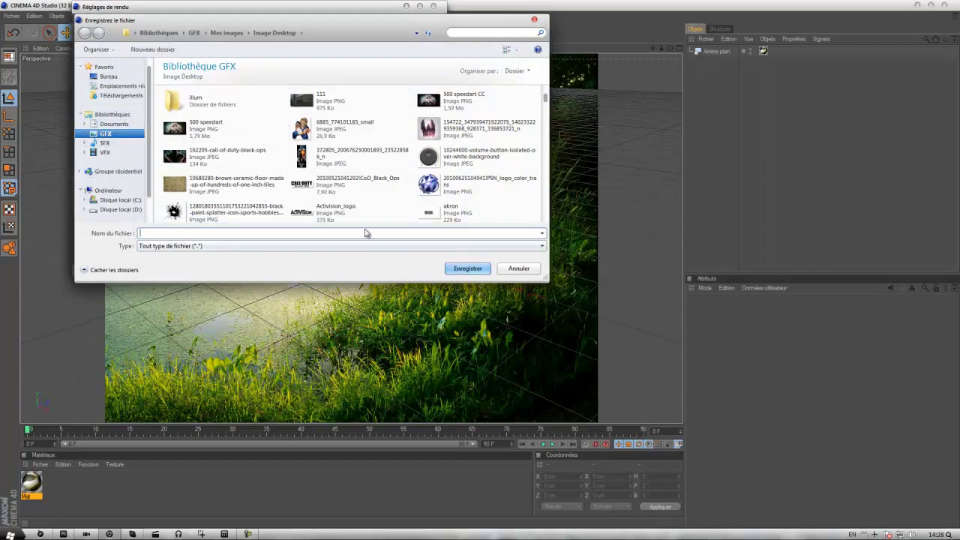
text(tuto)
key(Return)
- Set anti-aliasing to Best and add Ambient Occlusion and Global Illumination effects
click(107, 53)
click(107, 62)
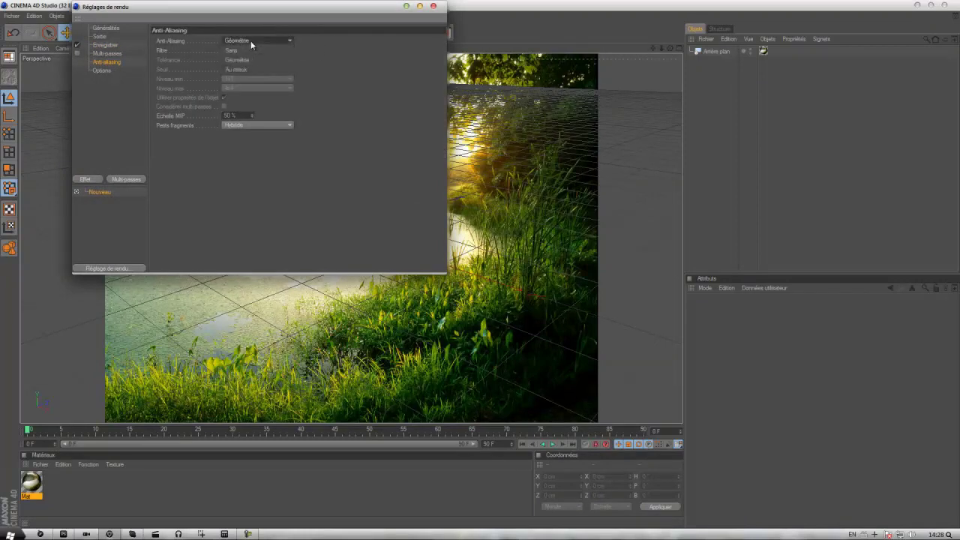
click(247, 69)
click(93, 181)
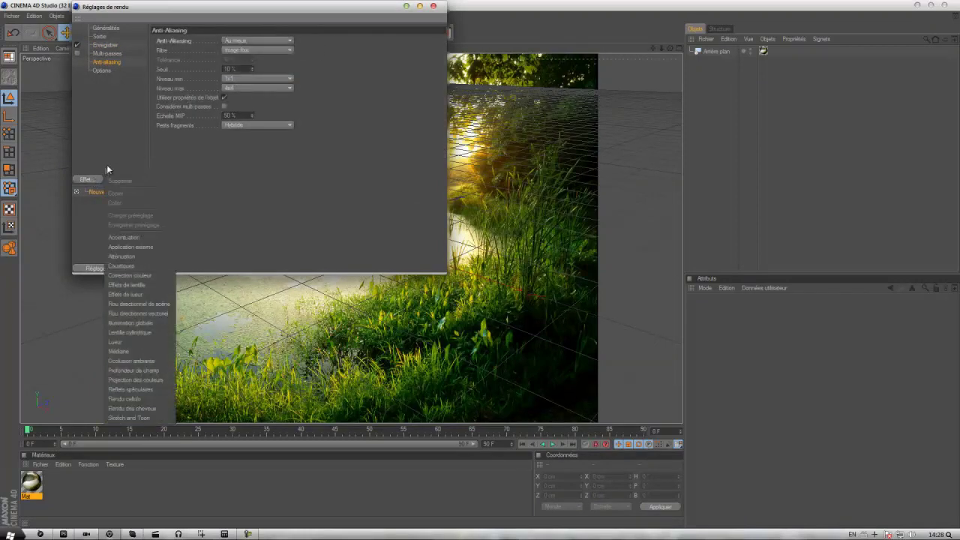
click(127, 362)
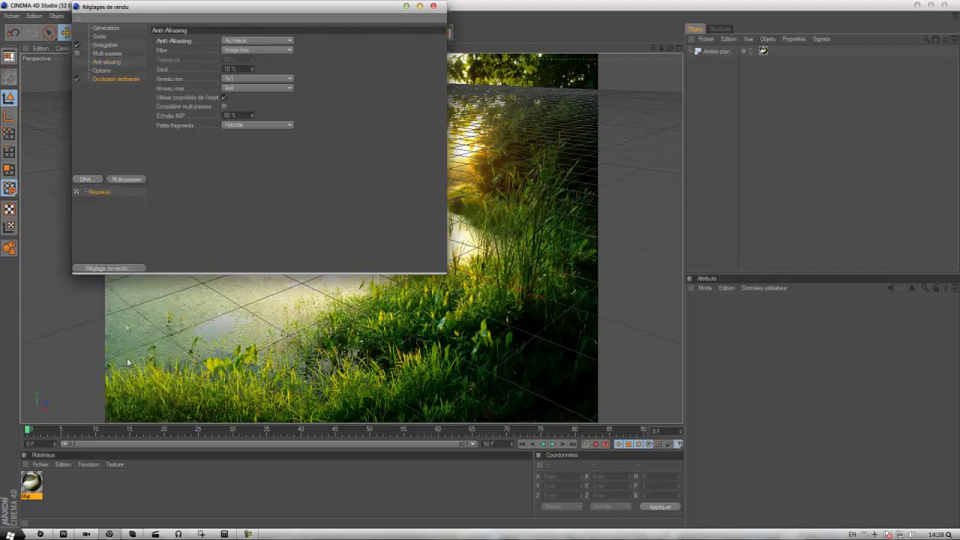
click(87, 180)
click(142, 322)
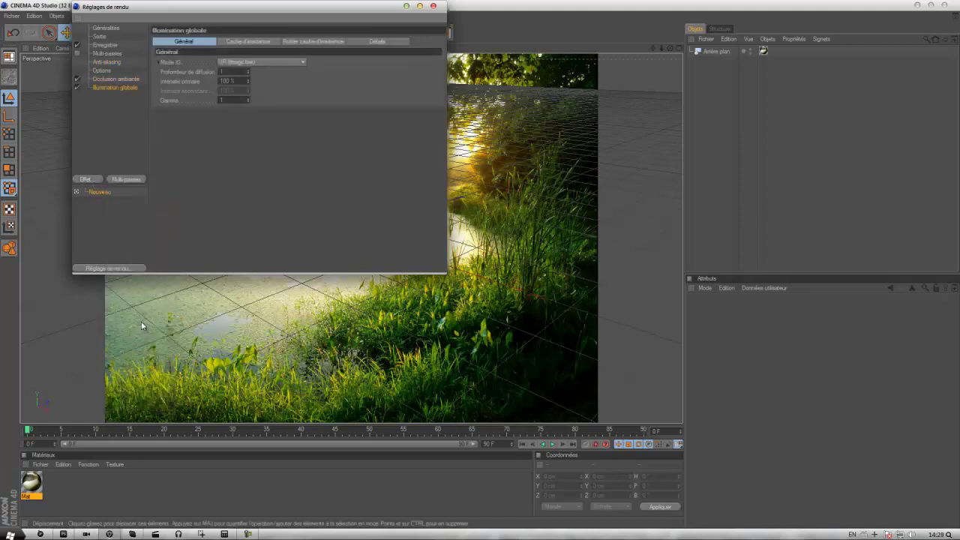
click(433, 6)
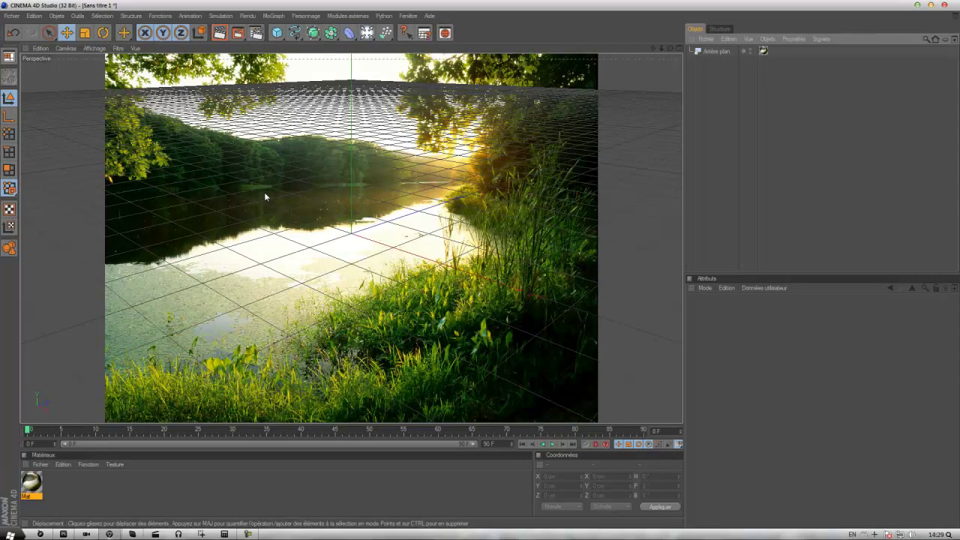
- Add a Plane with a Compositing tag set to Compositing Background
drag(277, 33, 379, 63)
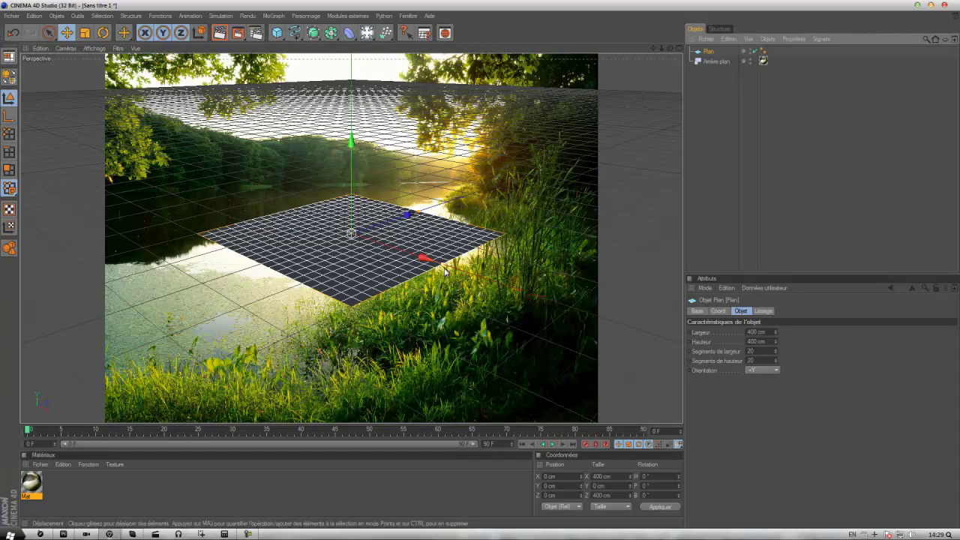
mouse_move(276, 33)
mouse_down()
mouse_move(402, 102)
mouse_move(571, 83)
mouse_up()
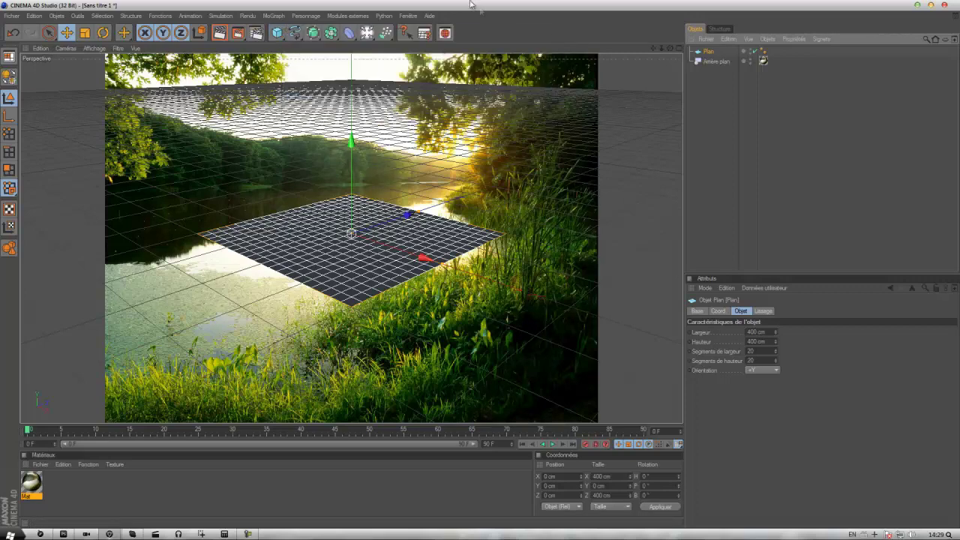
right_click(708, 54)
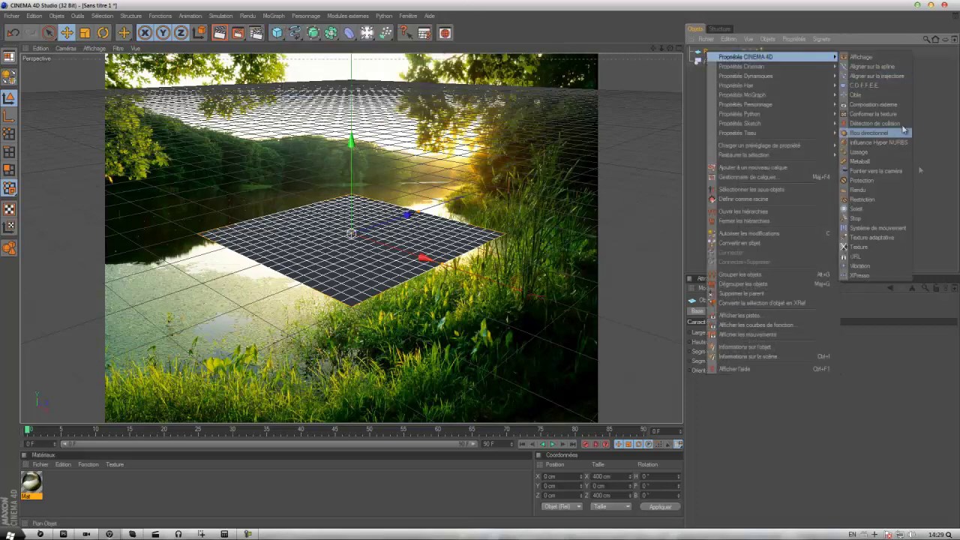
click(884, 191)
click(855, 340)
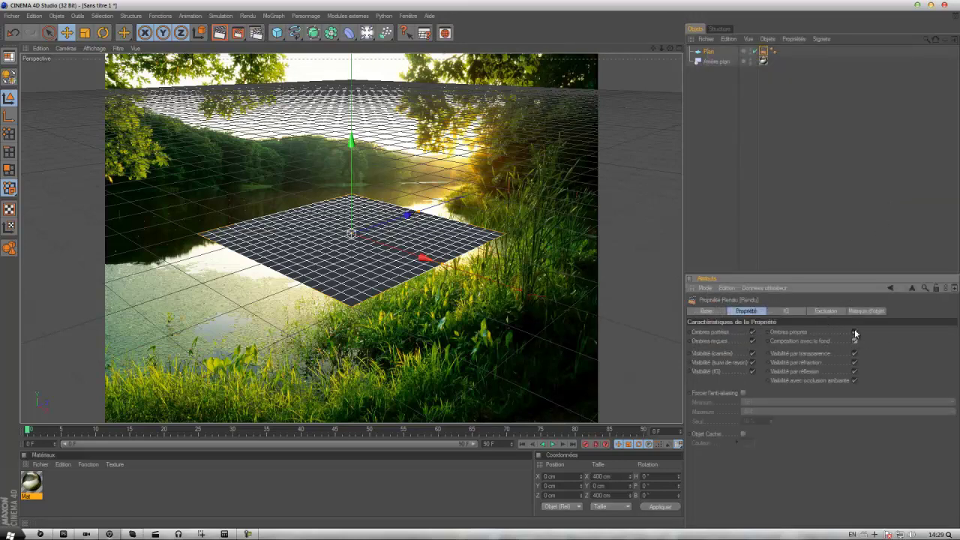
- Add a Sky with a Compositing tag hidden from the camera, then render a viewport preview
mouse_move(367, 33)
mouse_down()
mouse_move(388, 40)
mouse_move(384, 132)
mouse_up()
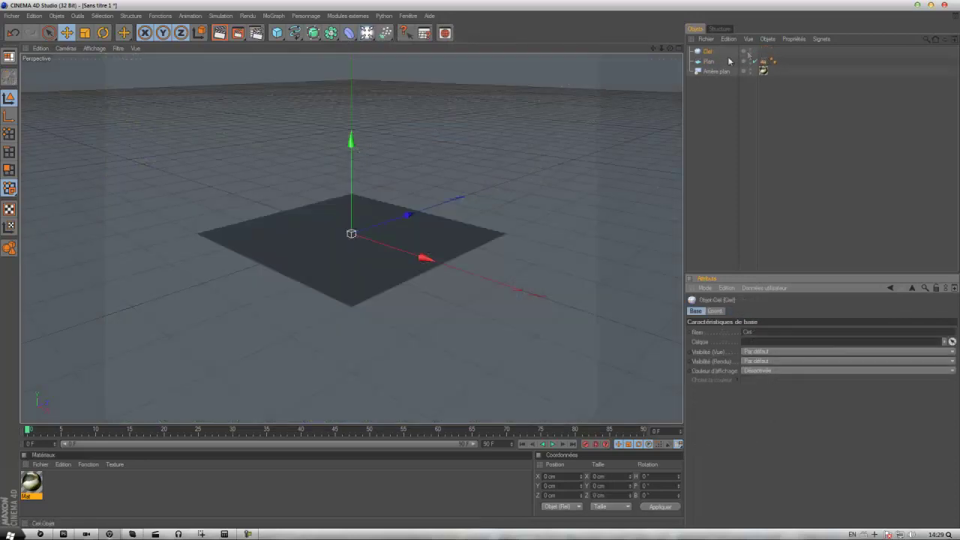
right_click(710, 53)
mouse_move(750, 55)
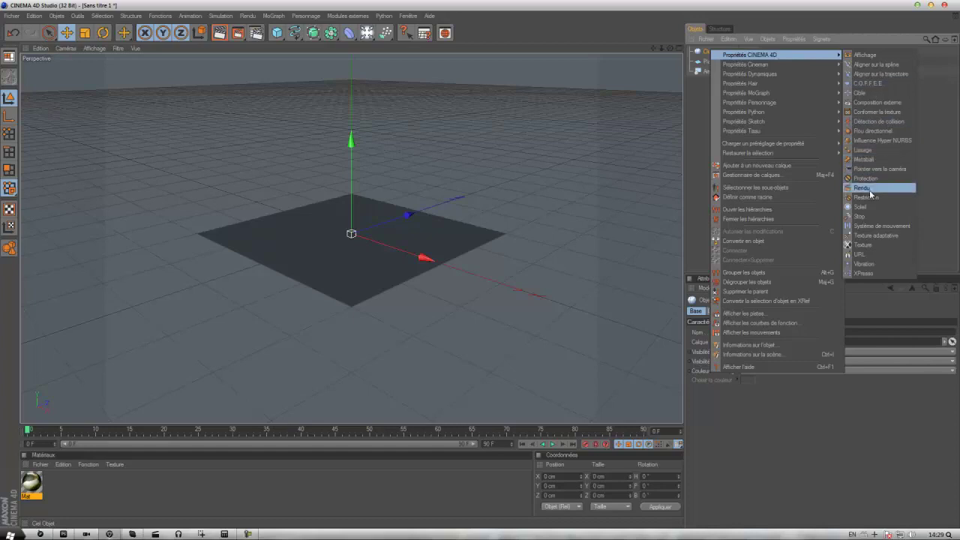
click(867, 188)
click(754, 354)
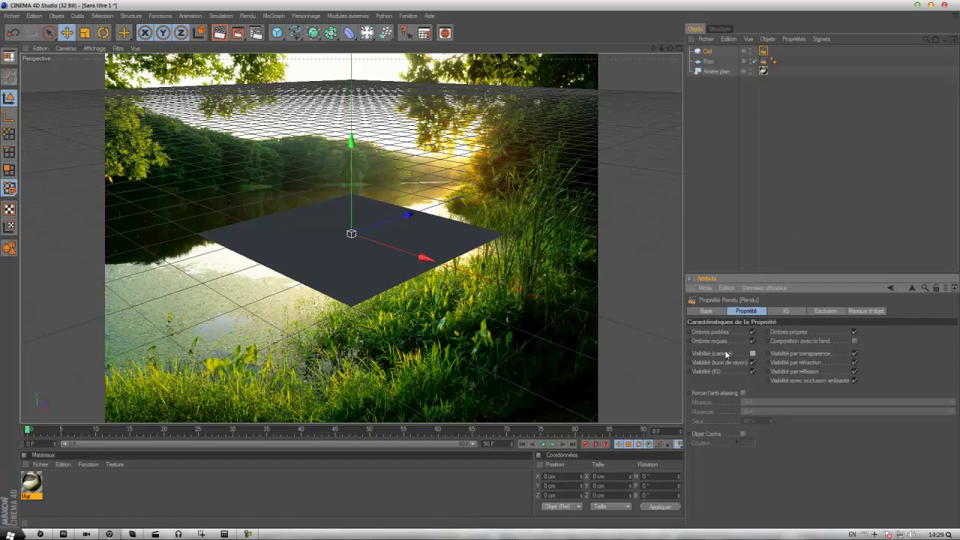
click(420, 229)
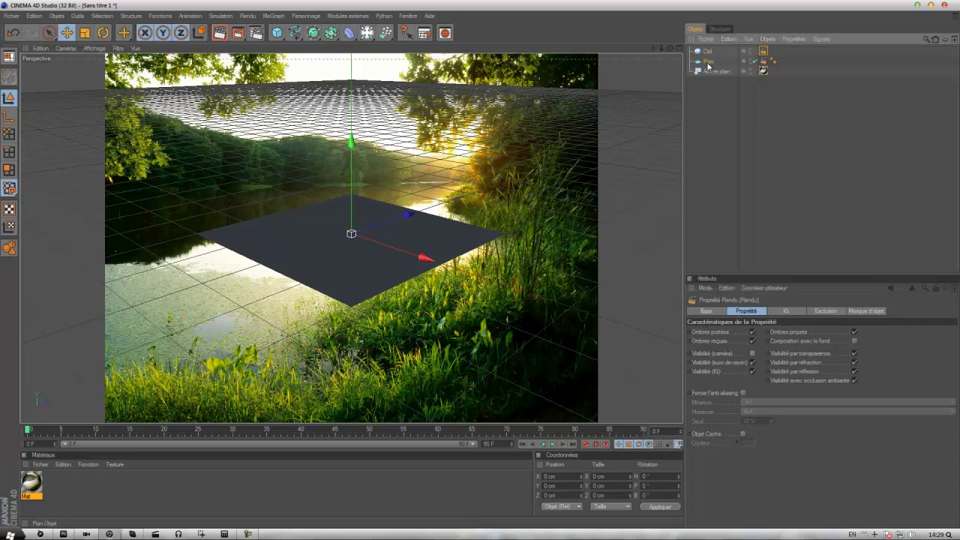
click(238, 33)
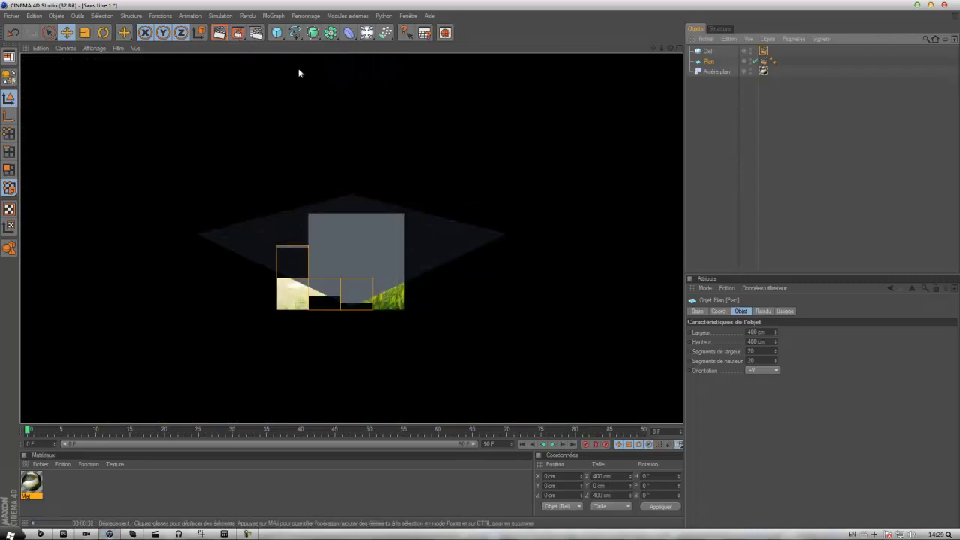
- Copy the Background's Mat lake texture tag onto the Plane and test-render the view
click(763, 70)
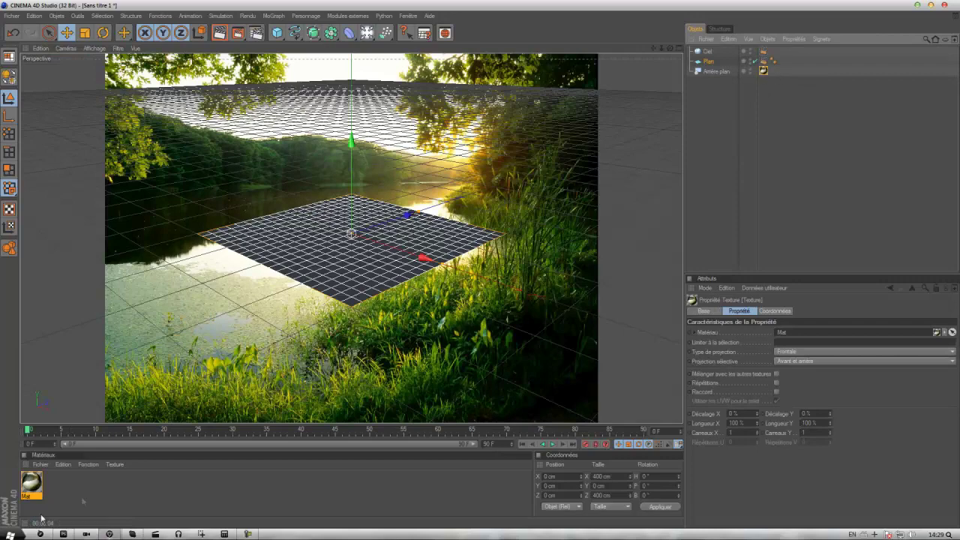
click(31, 488)
click(113, 485)
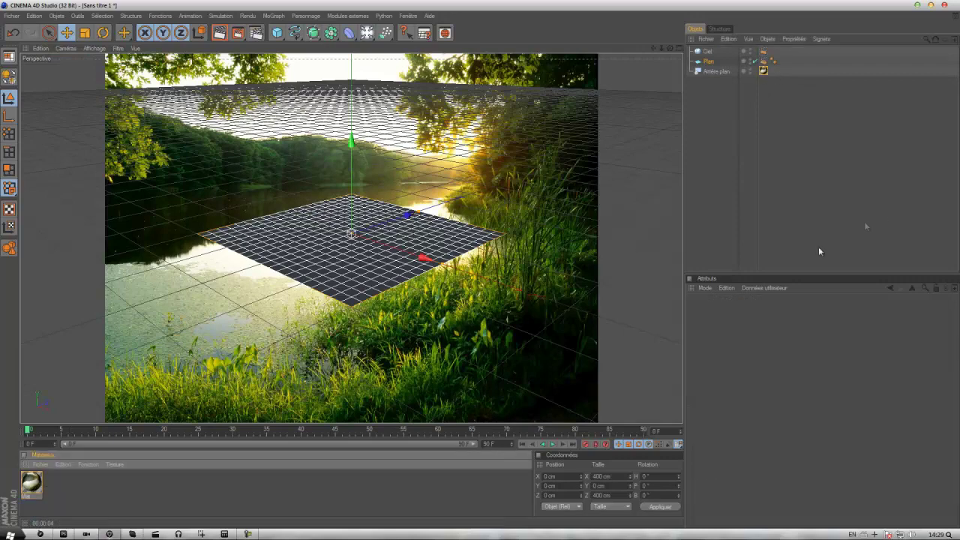
click(891, 207)
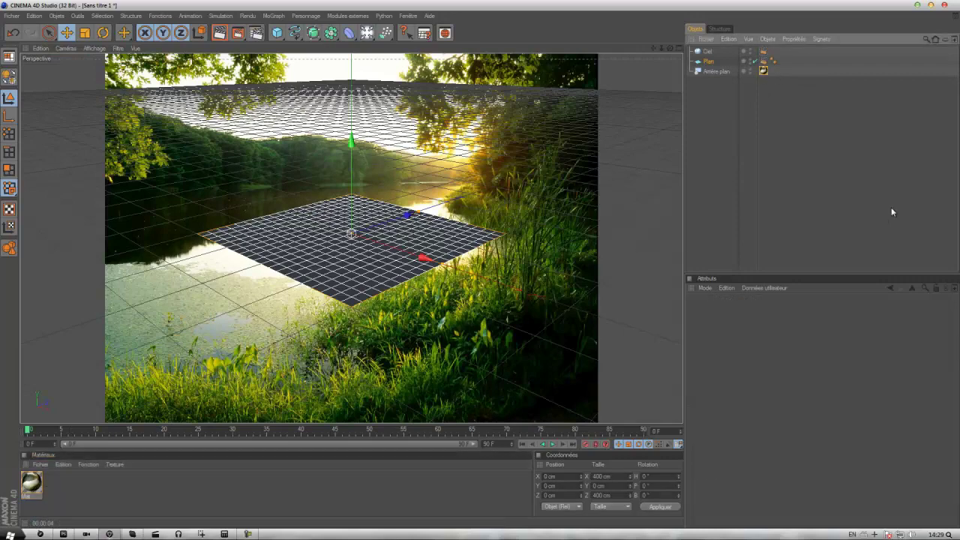
click(764, 71)
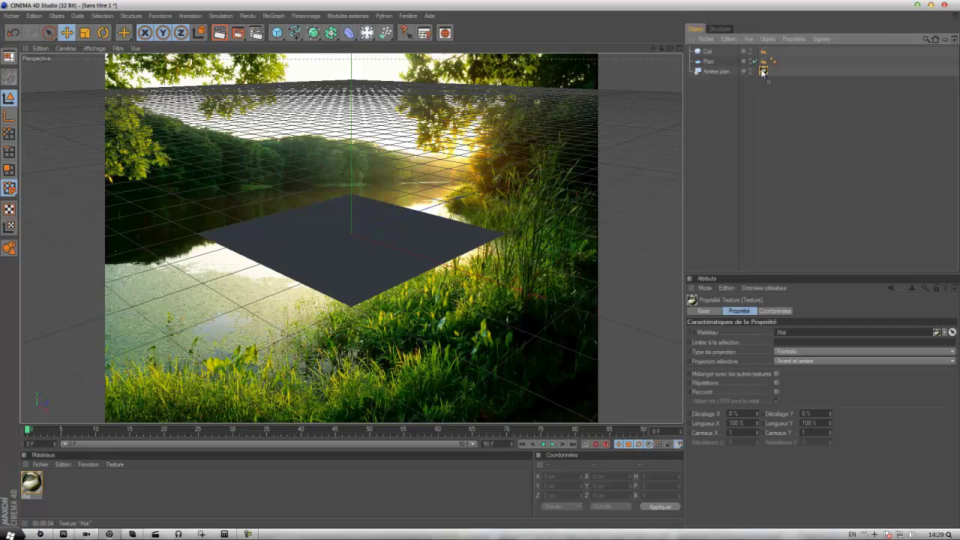
drag(790, 63, 784, 61)
click(219, 33)
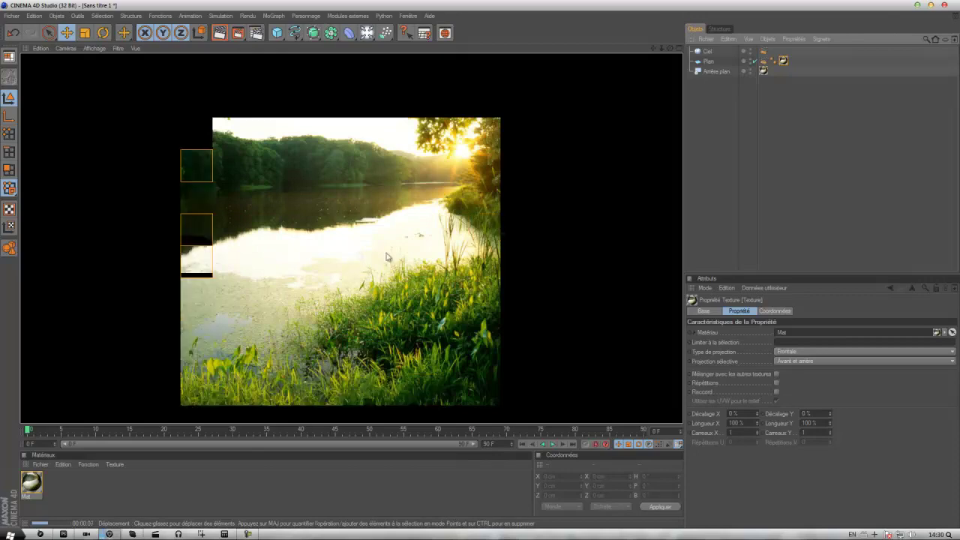
click(362, 253)
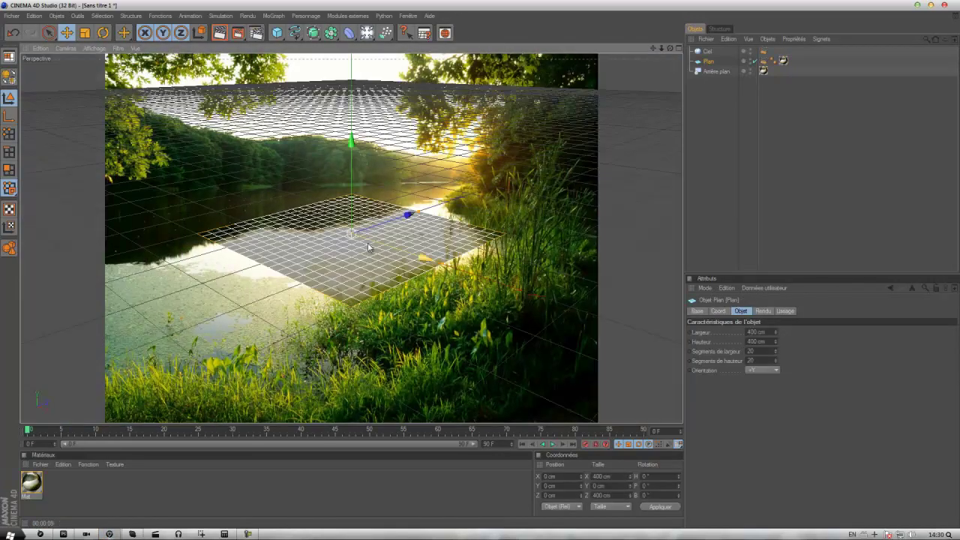
- Stretch the ground plane to about 1820 × 1495 cm and shift it slightly left
mouse_move(445, 267)
mouse_down()
mouse_move(503, 273)
mouse_move(472, 264)
mouse_up()
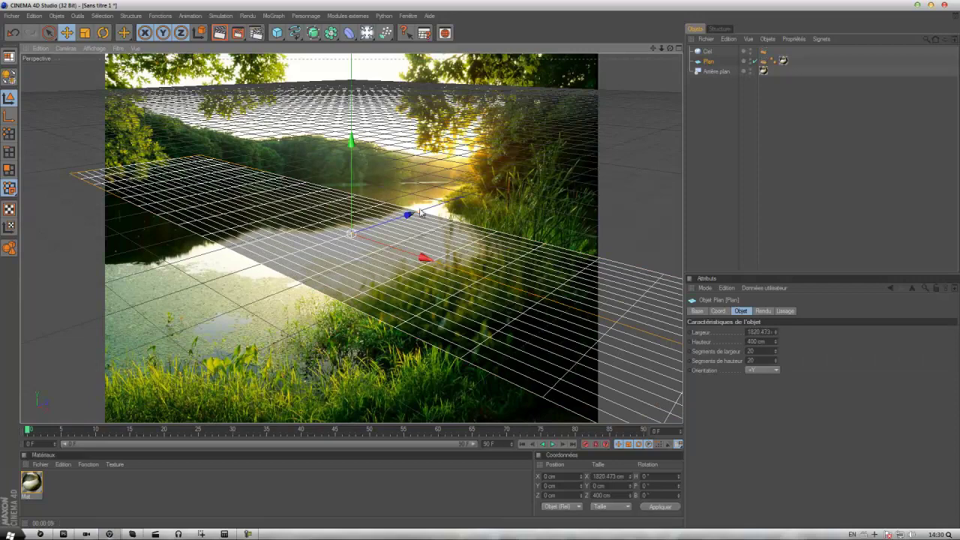
drag(421, 213, 537, 172)
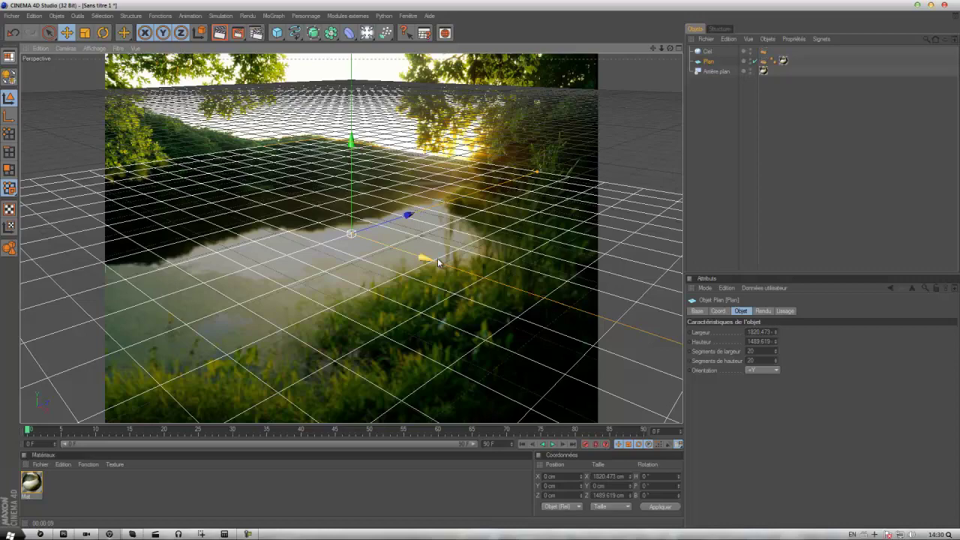
drag(439, 262, 431, 256)
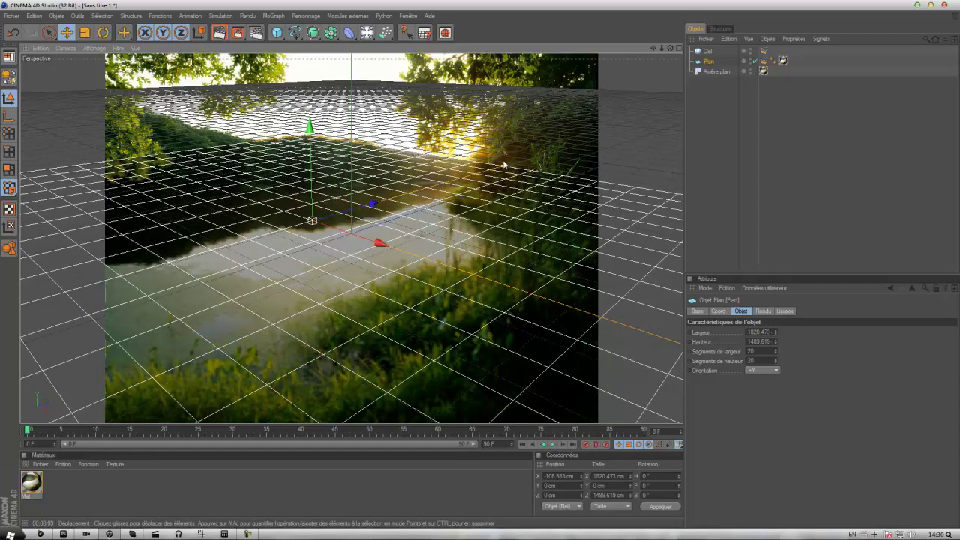
mouse_move(501, 168)
mouse_down()
mouse_move(575, 232)
mouse_move(481, 268)
mouse_move(187, 307)
mouse_up()
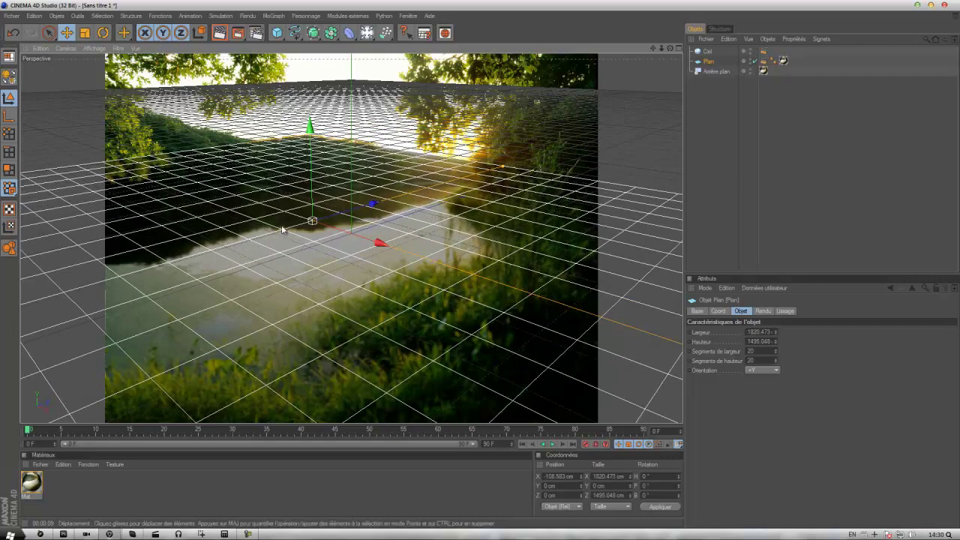
- Add a MoGraph MoText object reading SUPRA
click(274, 17)
click(288, 15)
click(306, 16)
mouse_move(273, 16)
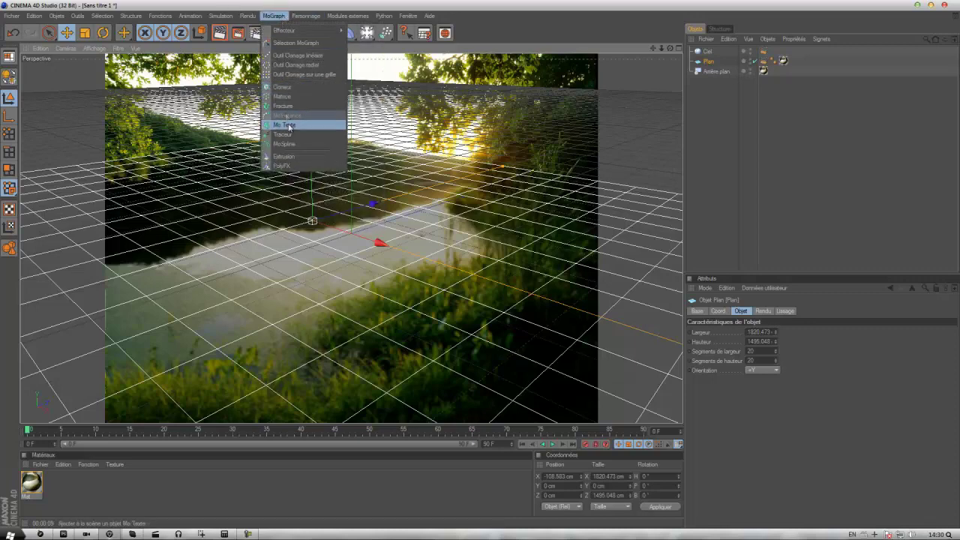
click(289, 126)
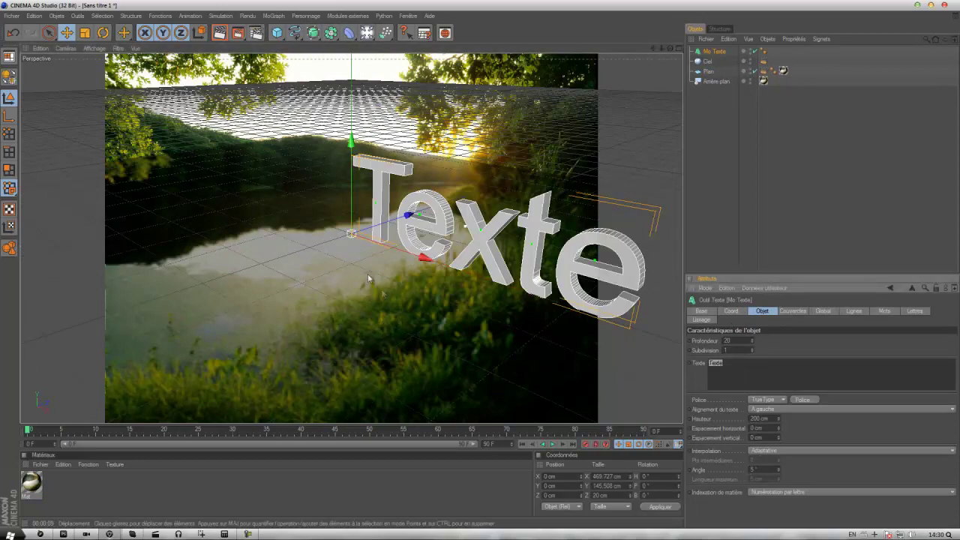
text(SUPRA)
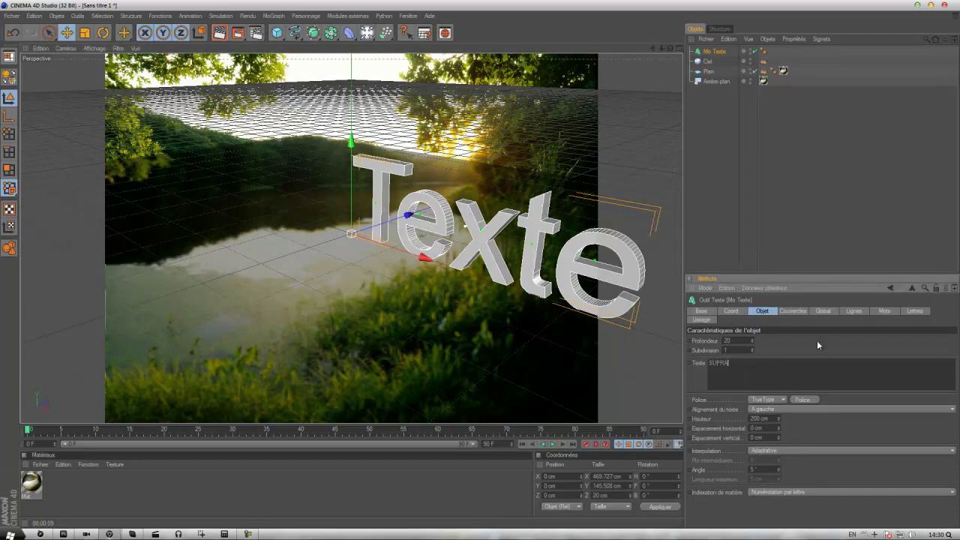
click(818, 344)
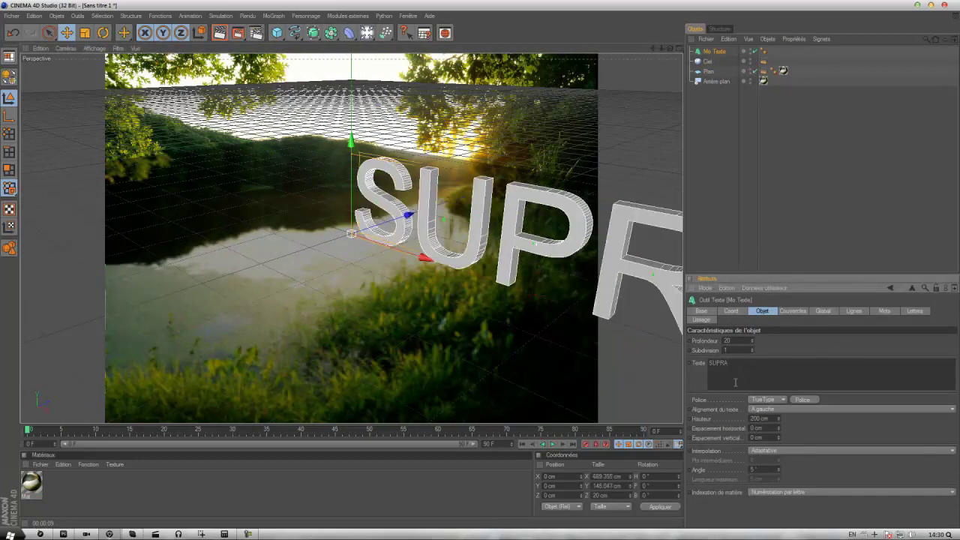
- Set SUPRA to 105 cm height with deeper extrusion and one-step Couvercle et biseau caps
drag(780, 425, 780, 426)
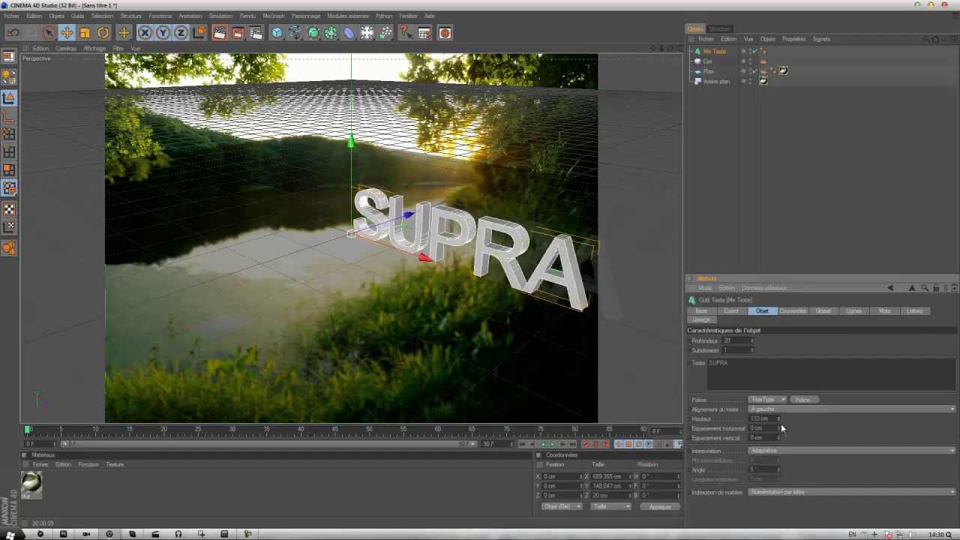
drag(754, 341, 772, 333)
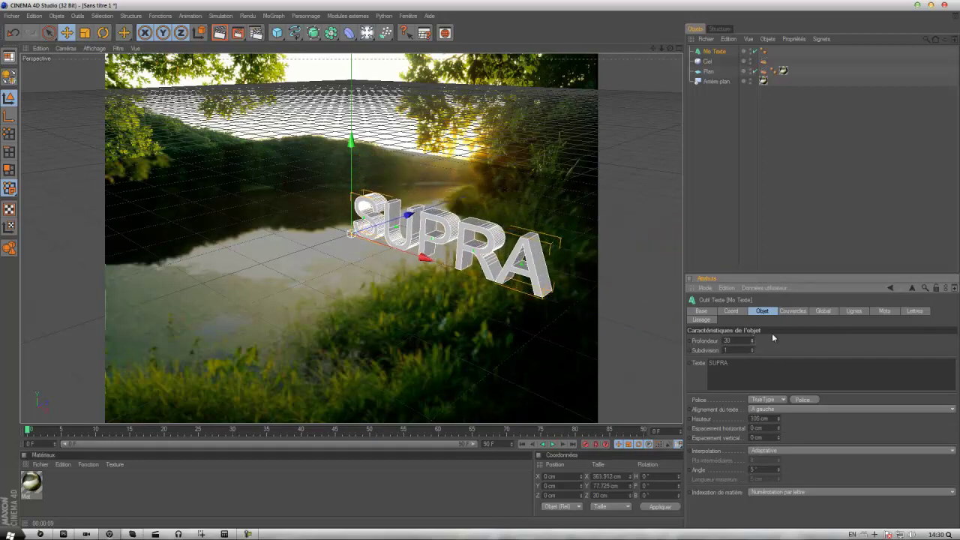
click(793, 310)
click(784, 369)
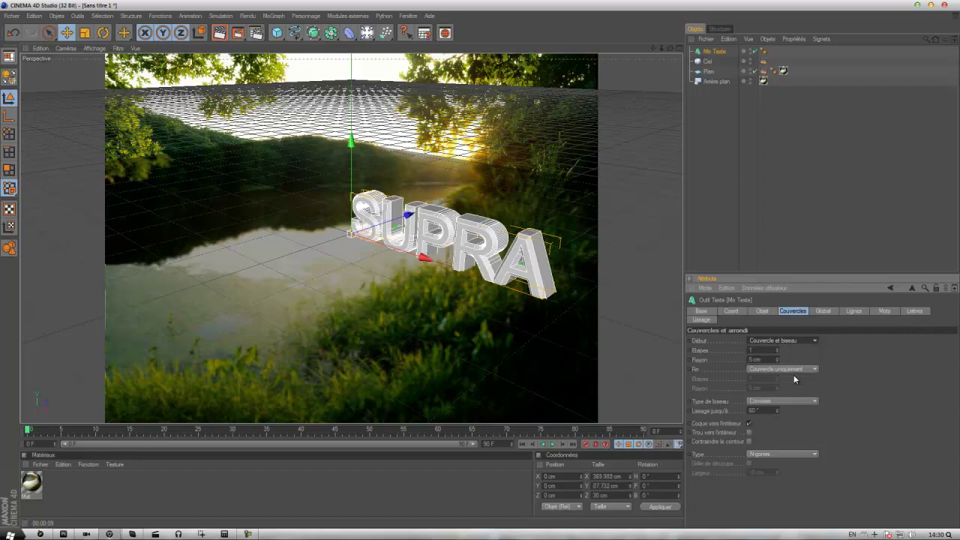
click(794, 370)
click(791, 407)
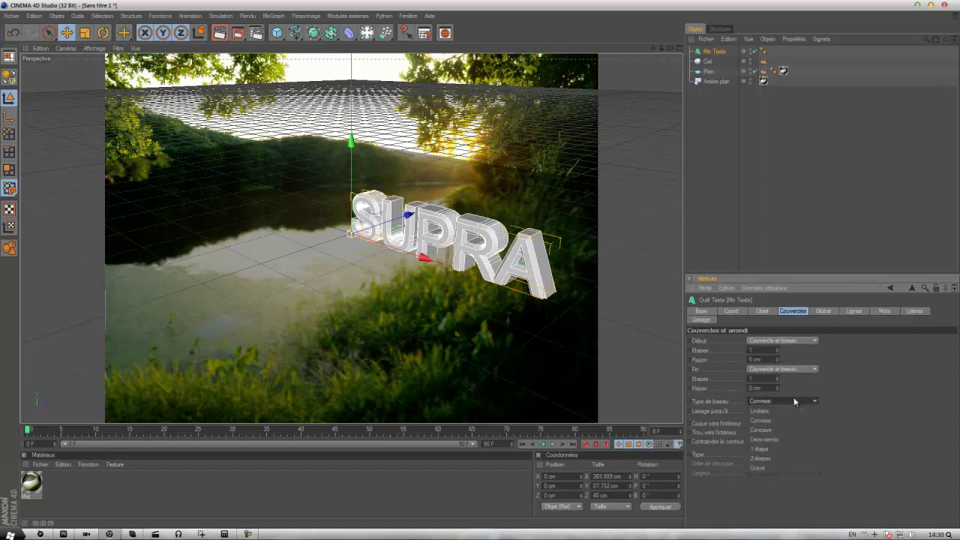
click(769, 450)
click(762, 311)
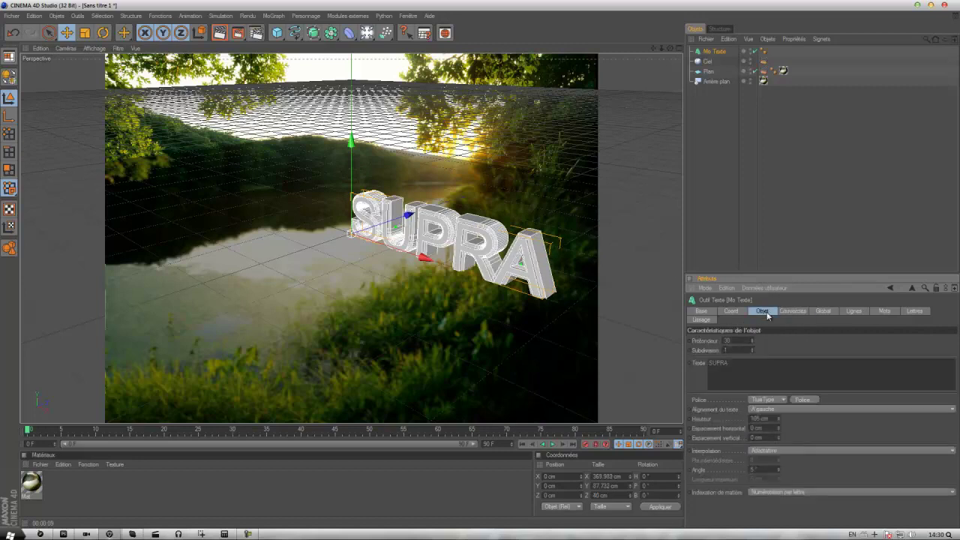
- Give SUPRA the Top Secret Without Lines font and tilt it to about 47° heading
click(799, 399)
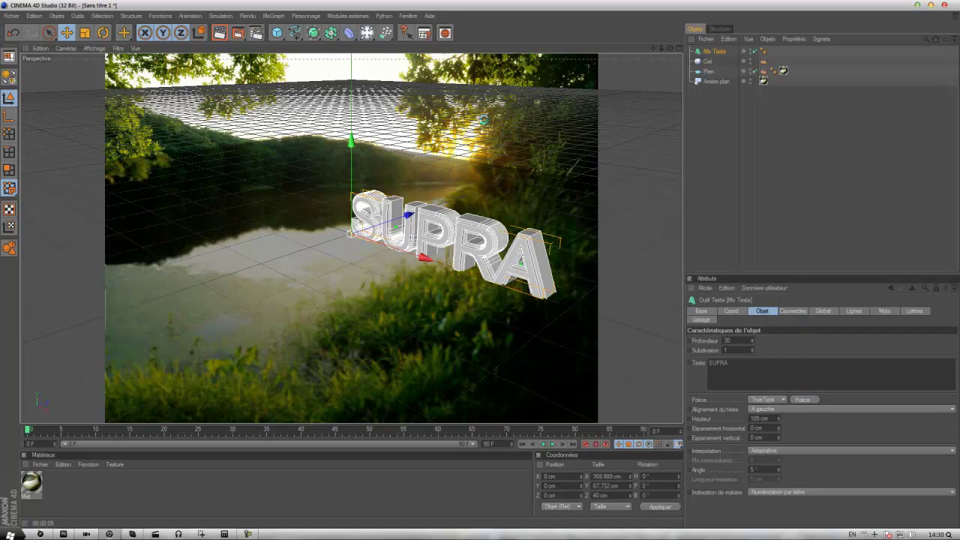
text(top)
click(84, 106)
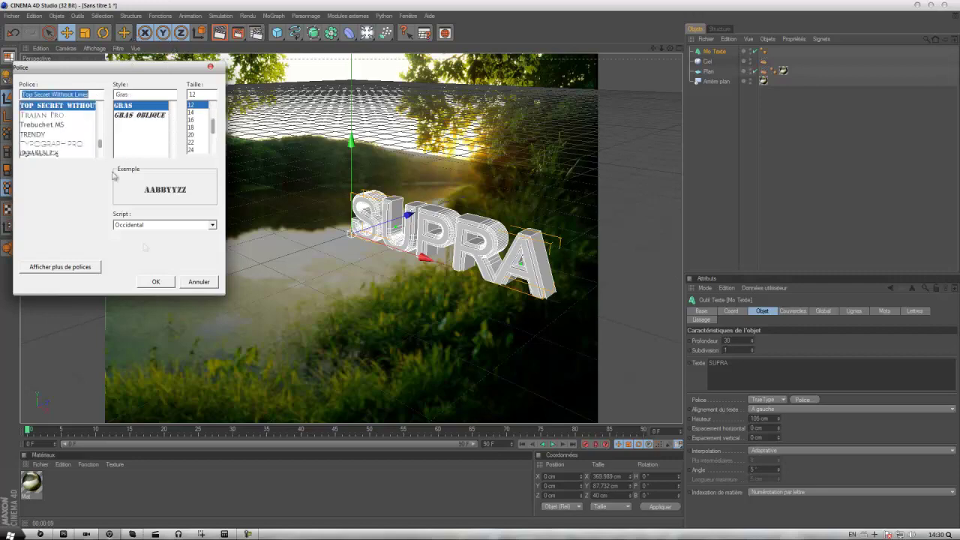
click(155, 282)
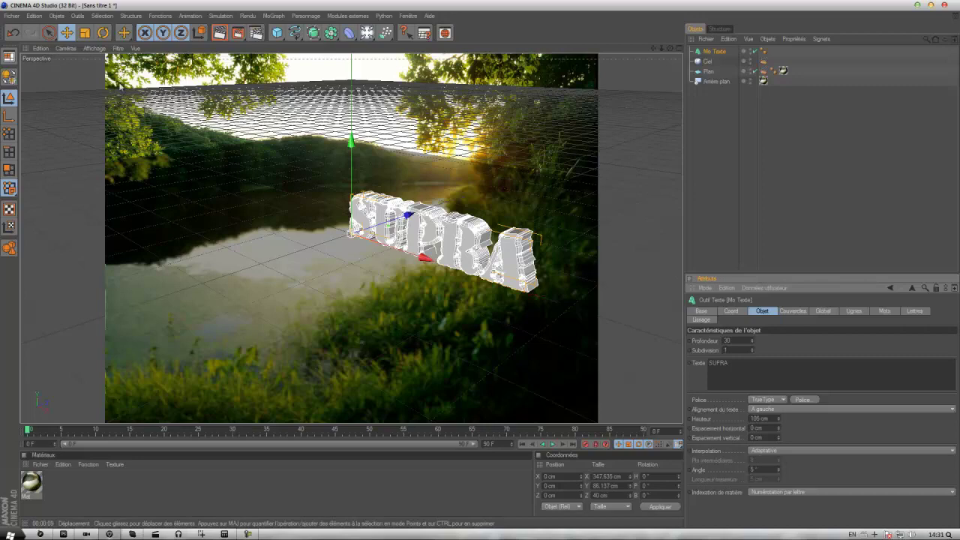
click(103, 32)
mouse_move(360, 218)
mouse_down()
mouse_move(419, 178)
mouse_move(401, 166)
mouse_up()
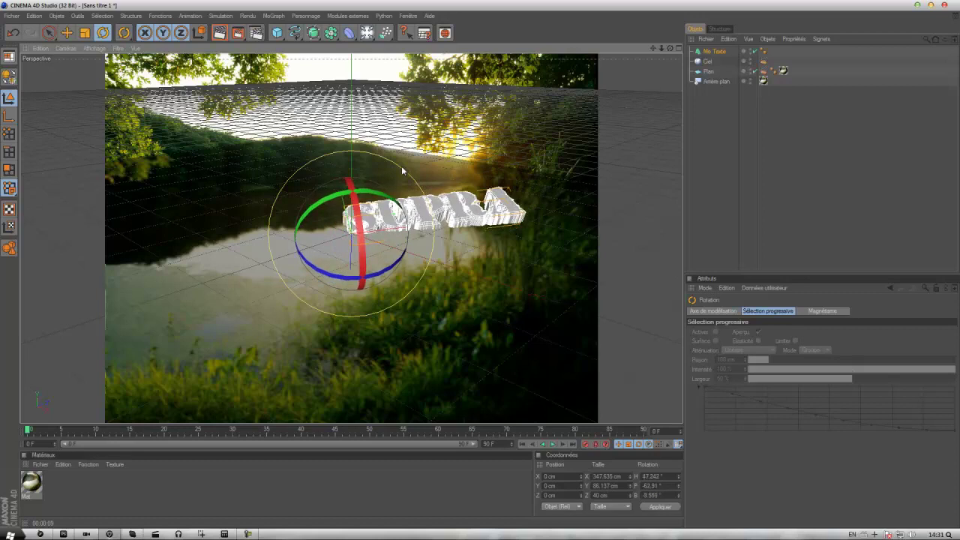
- Slide SUPRA left over the ground and render only the region around it
click(67, 32)
mouse_move(477, 262)
mouse_down()
mouse_move(197, 308)
mouse_move(479, 262)
mouse_up()
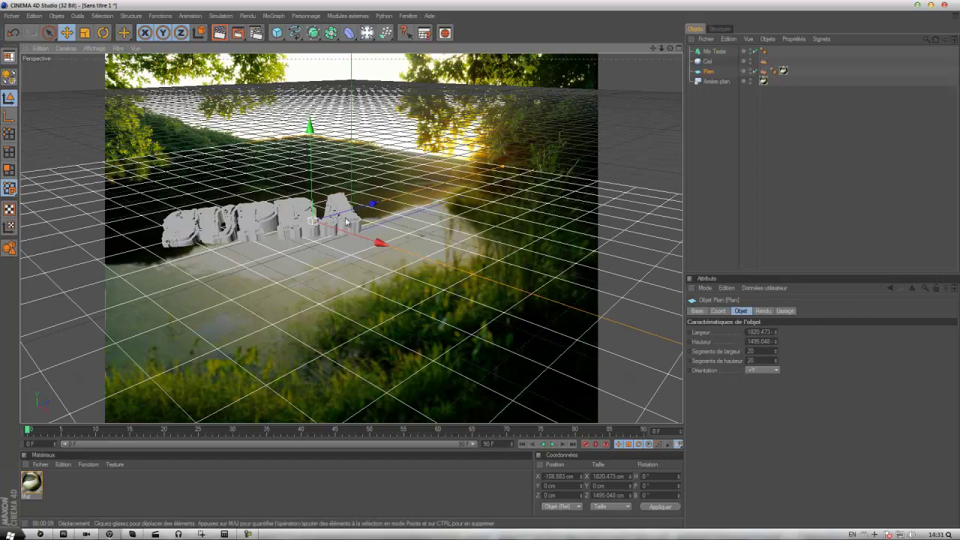
click(219, 33)
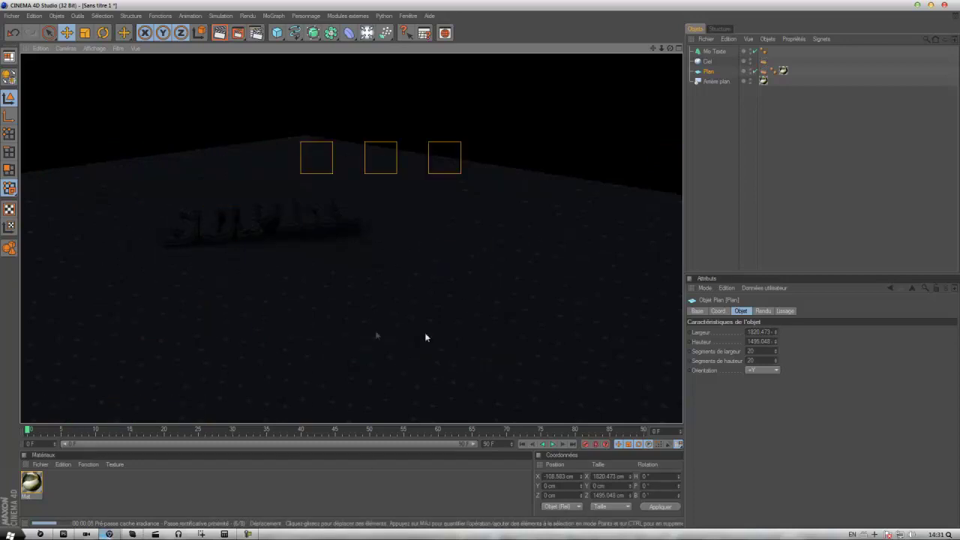
click(364, 249)
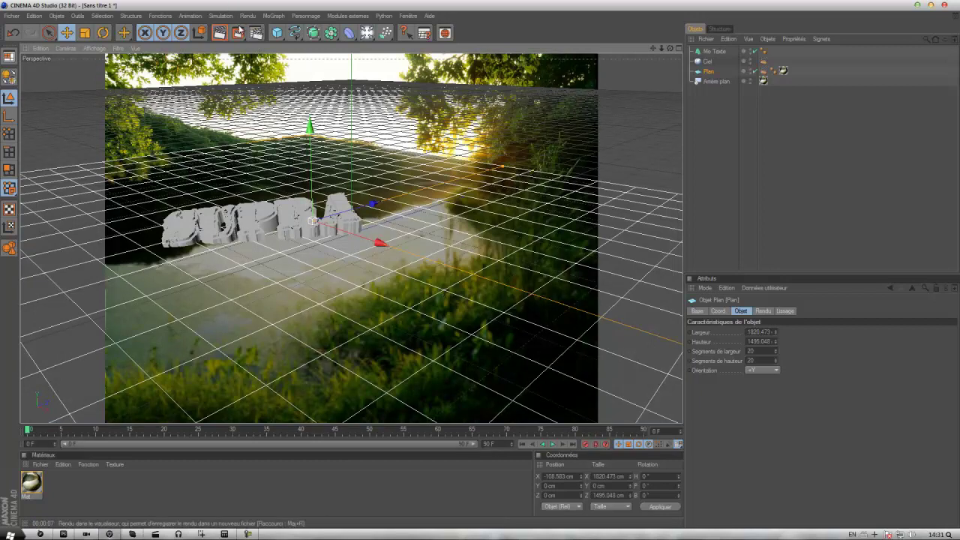
drag(256, 32, 254, 43)
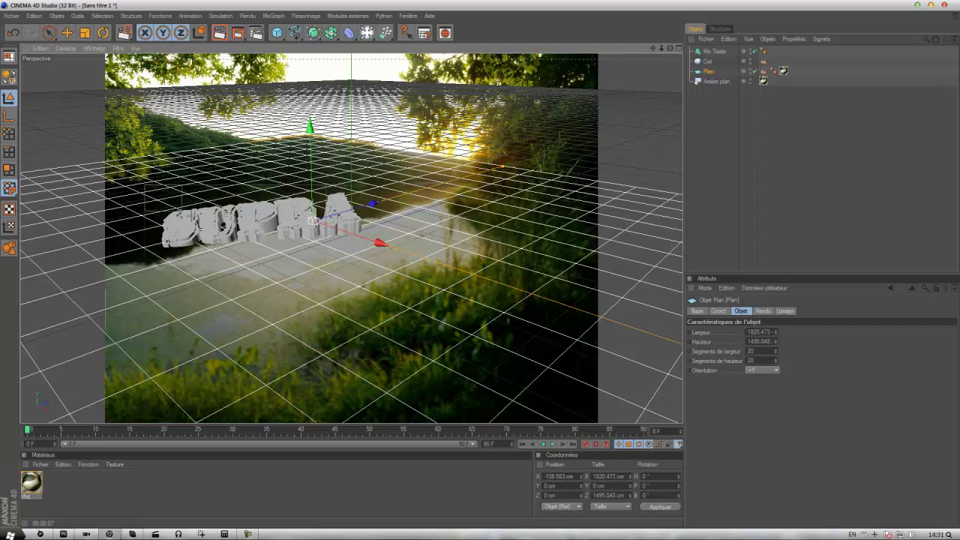
drag(145, 187, 384, 264)
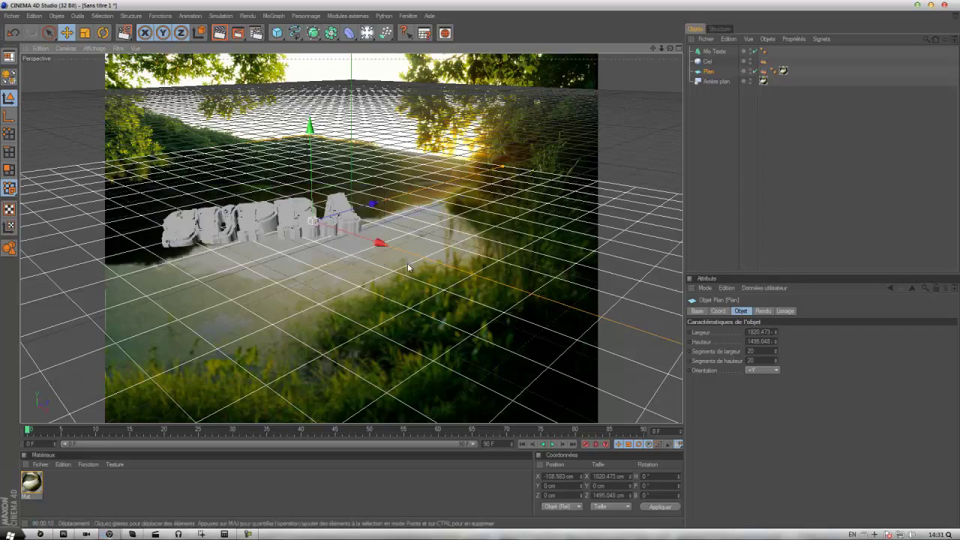
- Undo the accidental plane move, select Mo Texte and lower it over the water
drag(389, 249, 484, 270)
key(ctrl+z)
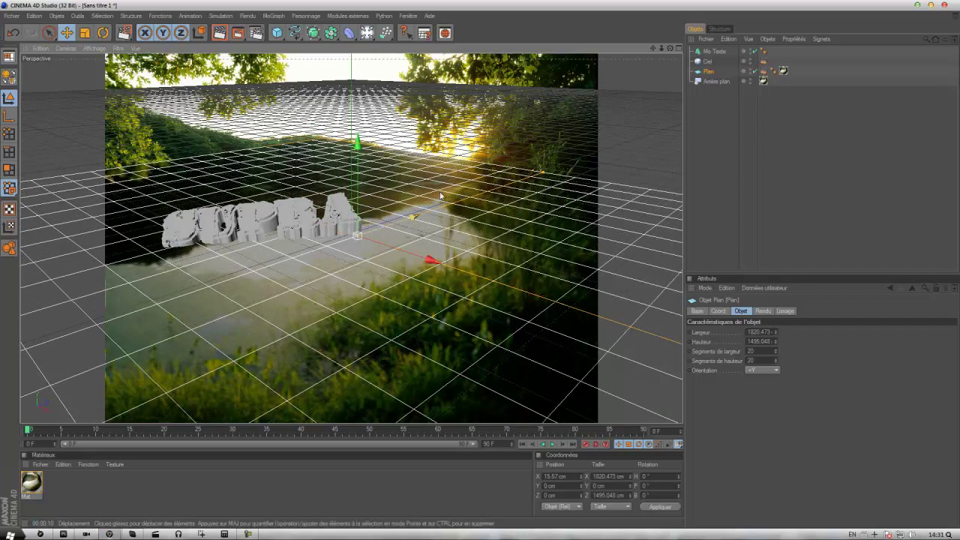
click(714, 52)
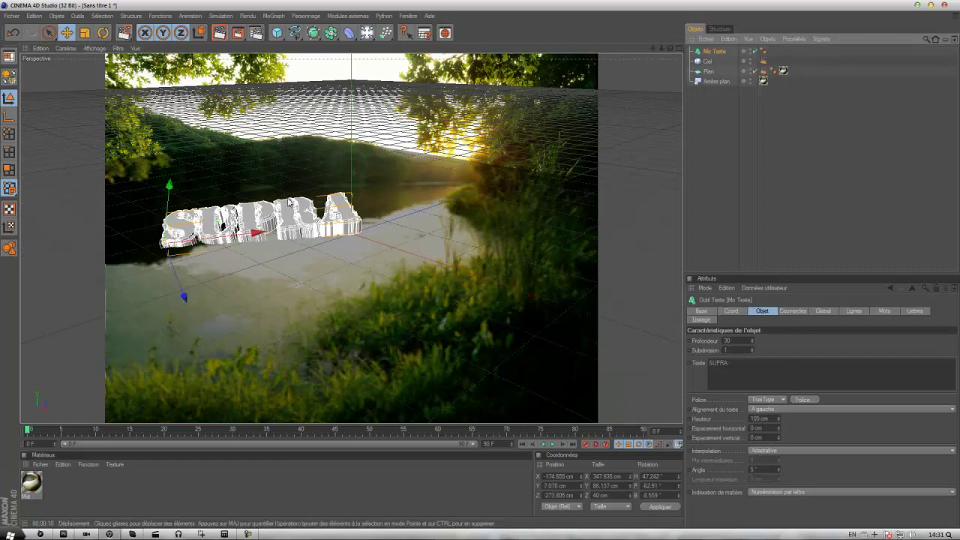
drag(447, 232, 480, 263)
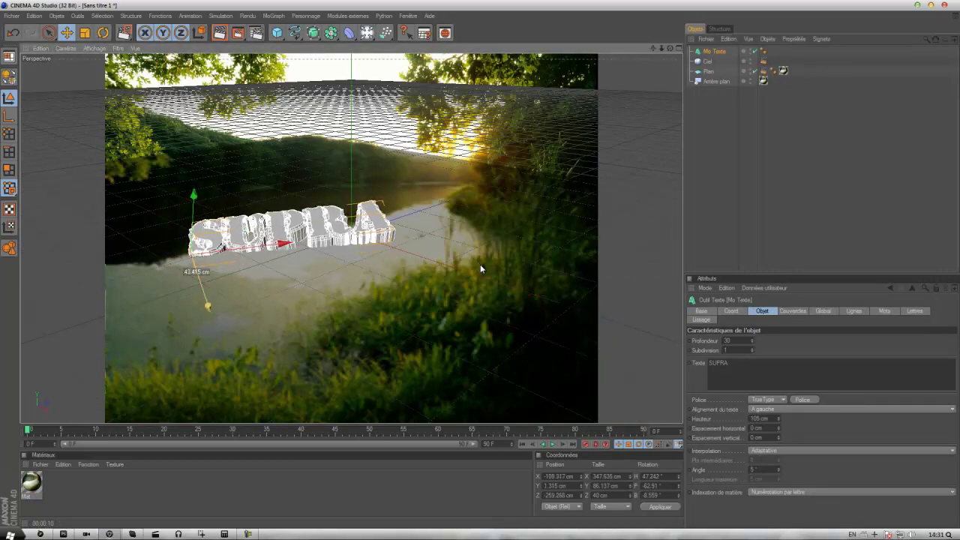
- Turn SUPRA to about 56° heading and nudge it left and further back
key(r)
drag(241, 177, 154, 166)
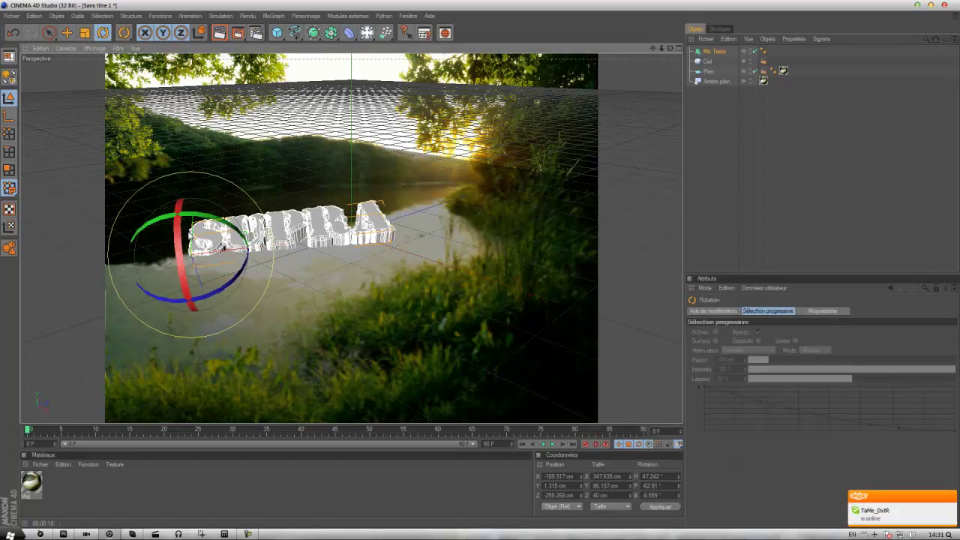
click(67, 33)
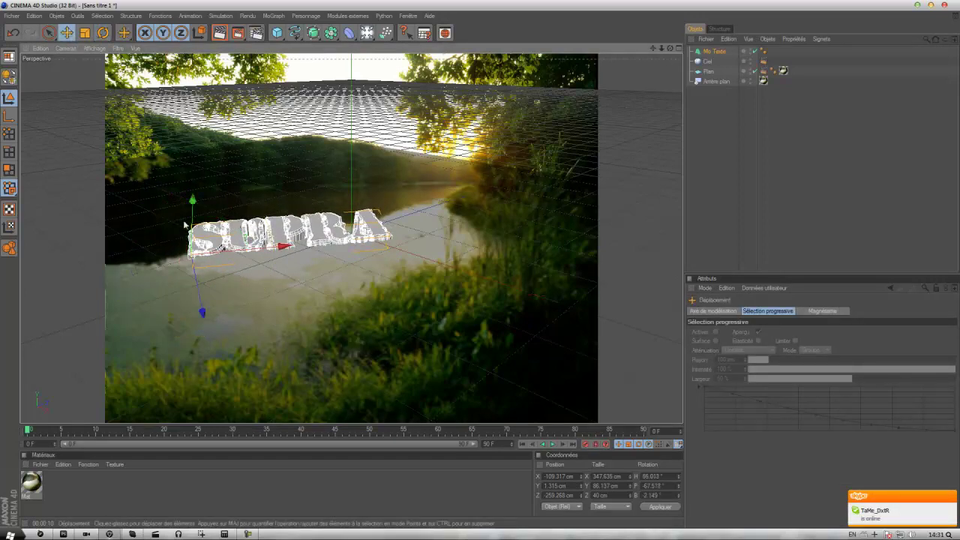
mouse_move(197, 271)
mouse_down()
mouse_move(205, 311)
mouse_move(478, 265)
mouse_up()
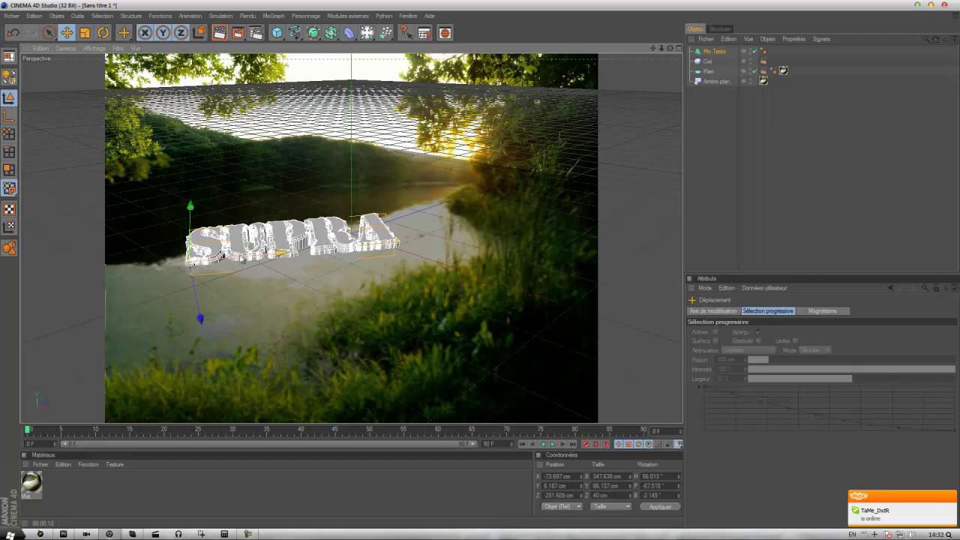
drag(248, 291, 235, 290)
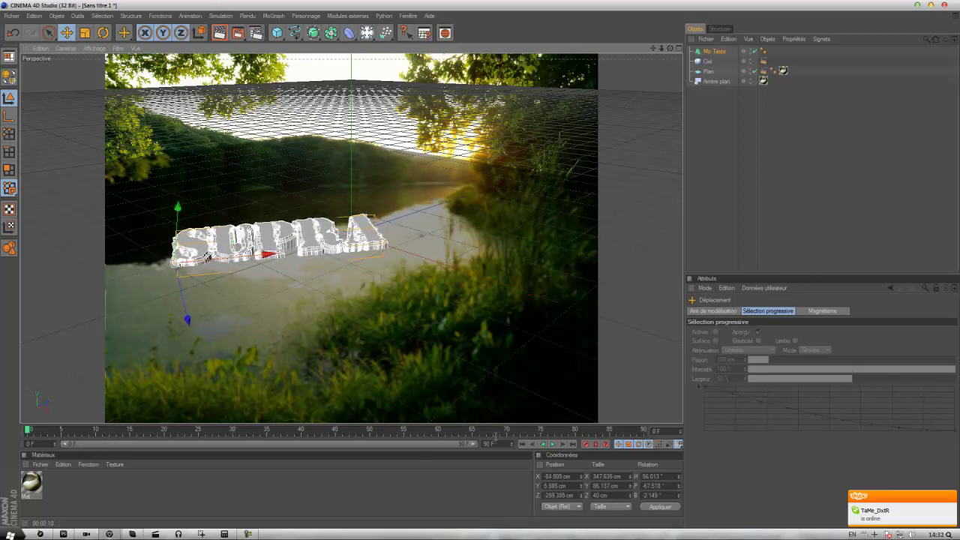
click(349, 32)
- Add an omni light high and back, with Masques d'ombres (ombres diffuses) soft shadows
click(405, 32)
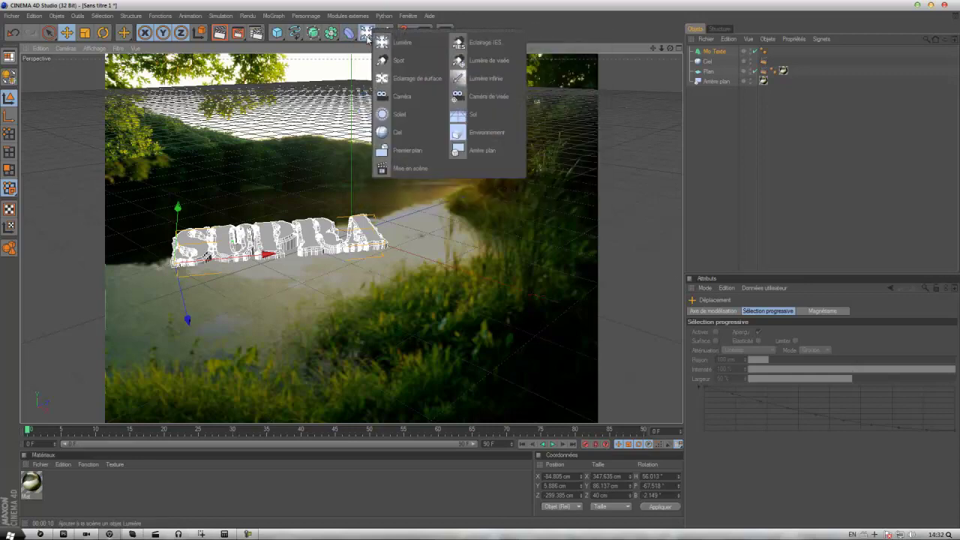
drag(347, 187, 393, 174)
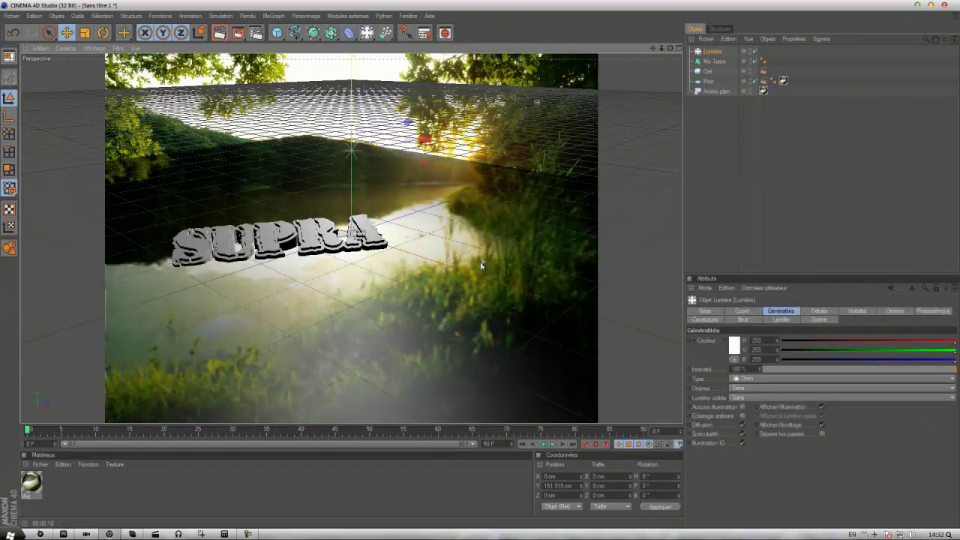
mouse_move(407, 96)
mouse_down()
mouse_move(470, 274)
mouse_move(482, 261)
mouse_move(474, 267)
mouse_up()
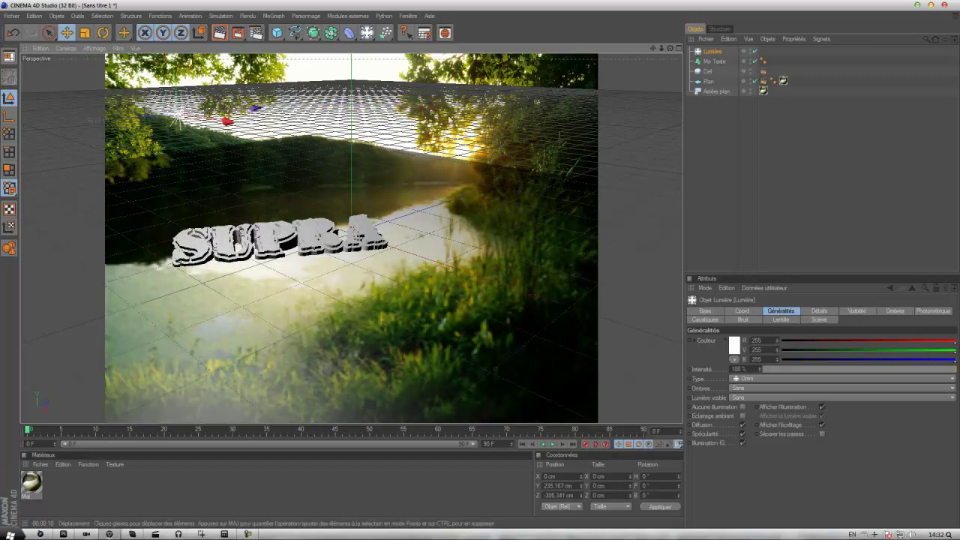
right_click(711, 54)
mouse_move(751, 58)
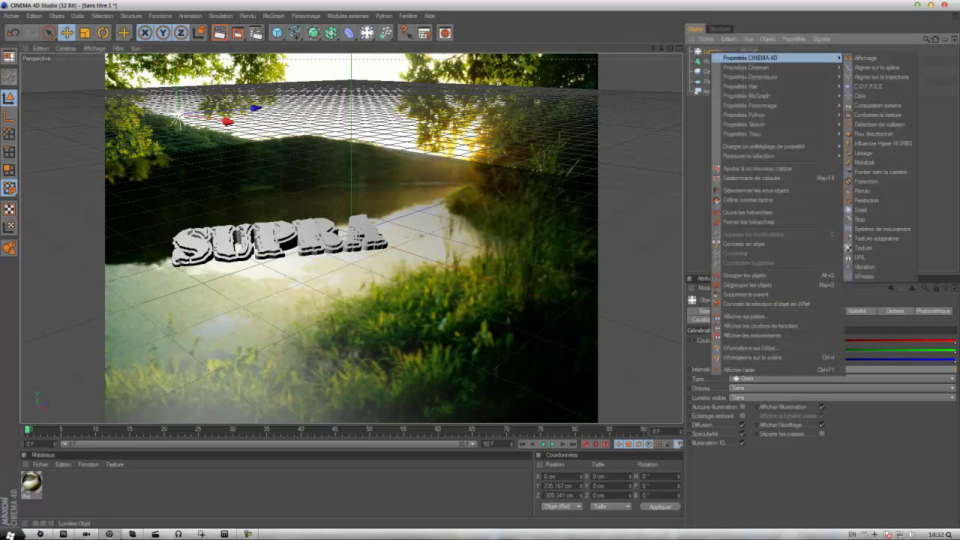
click(942, 203)
click(896, 310)
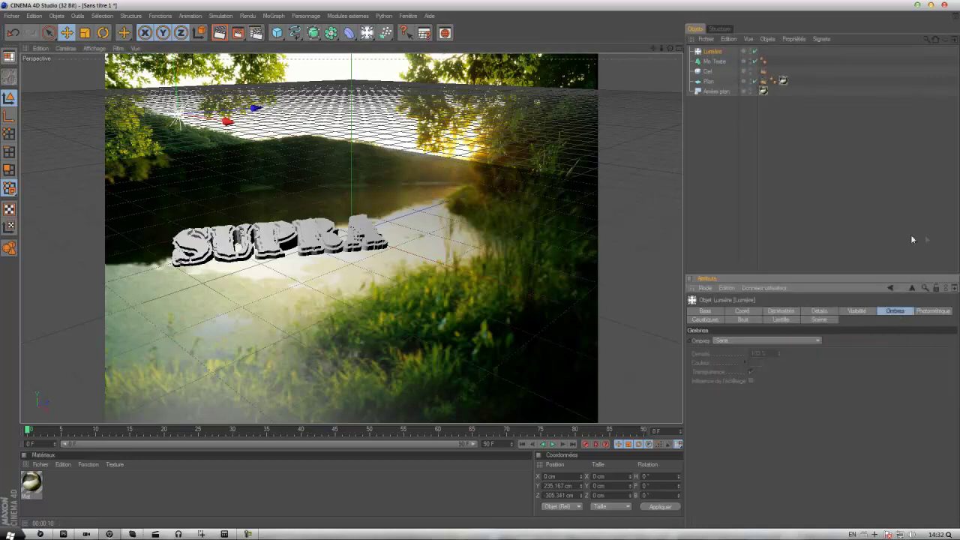
click(772, 343)
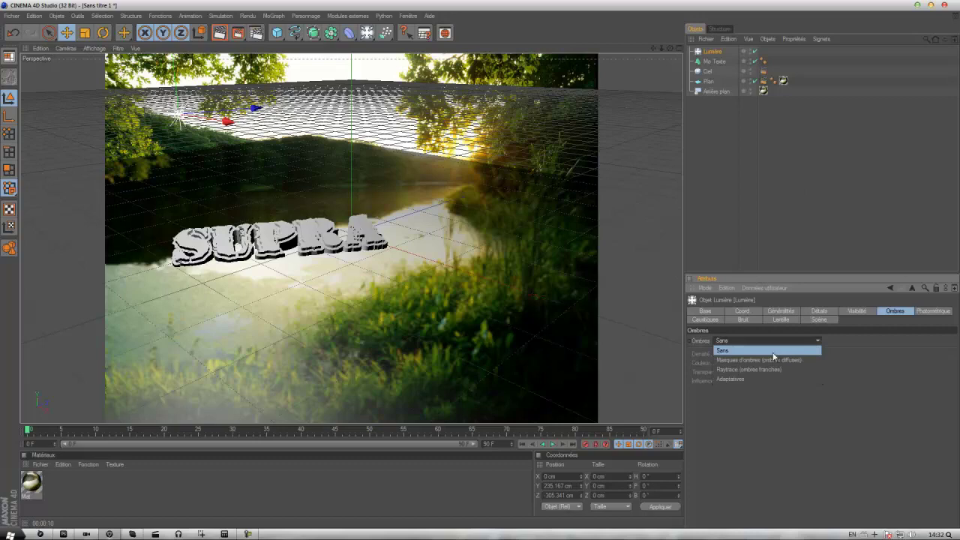
click(759, 360)
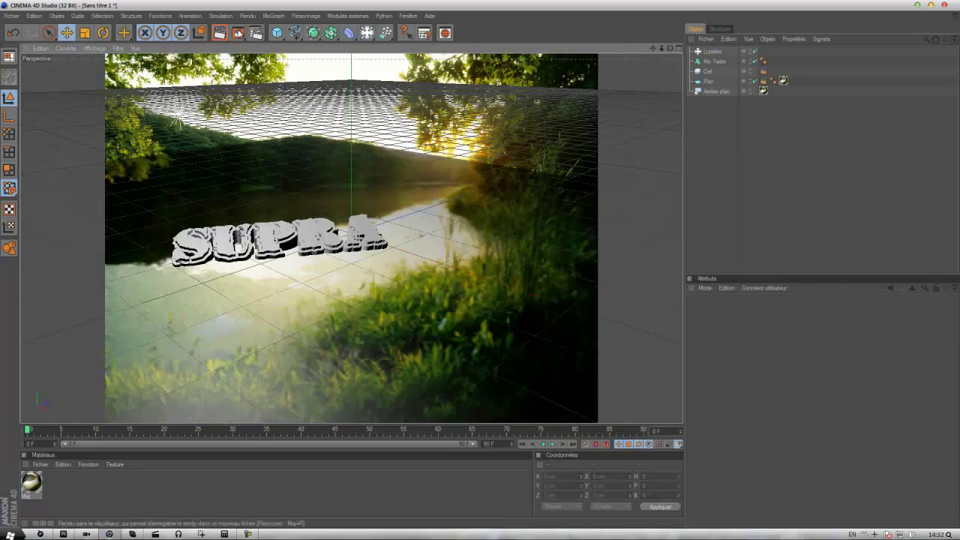
- Render a region preview of the lit SUPRA text
click(237, 33)
click(275, 43)
drag(154, 195, 405, 279)
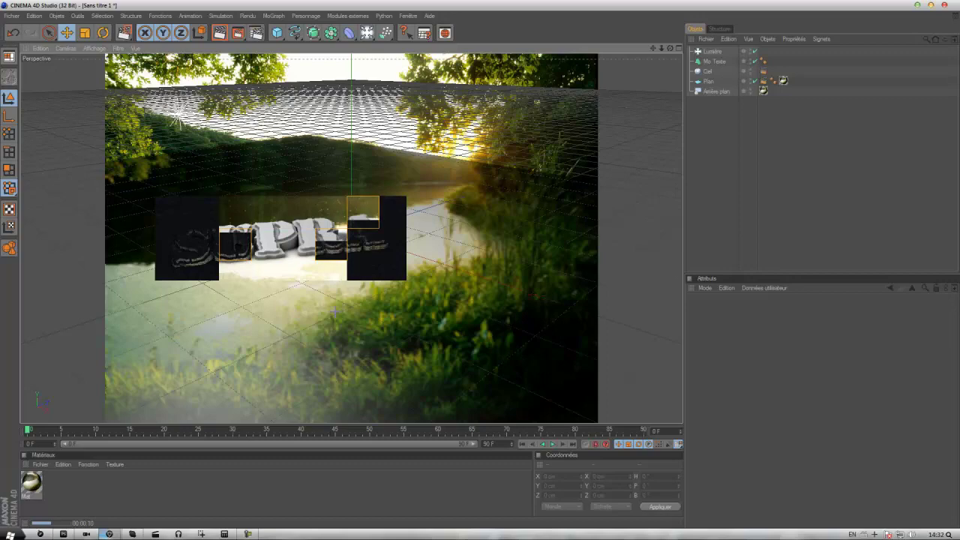
- Create a new material with Réflexion enabled and delete the chrome Mat.1 material
click(366, 280)
double_click(78, 499)
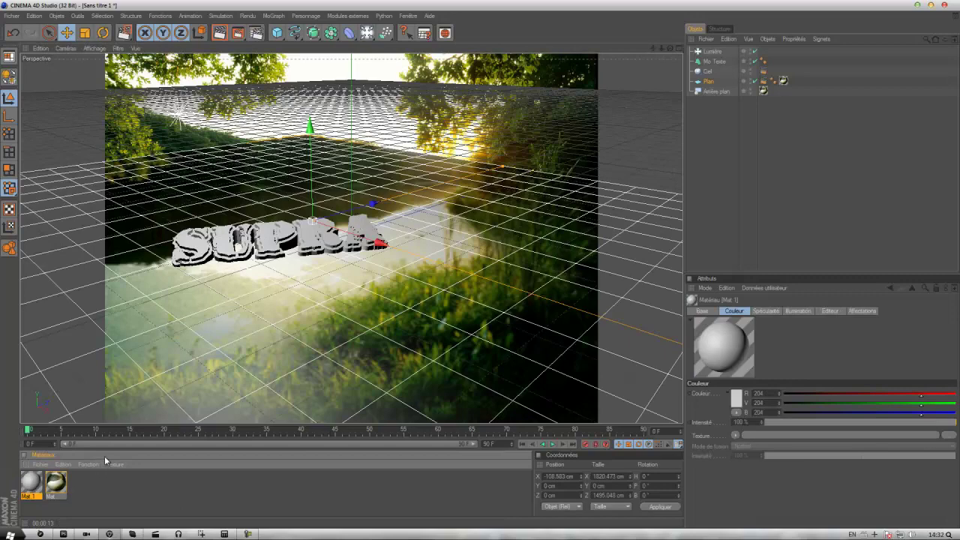
double_click(34, 481)
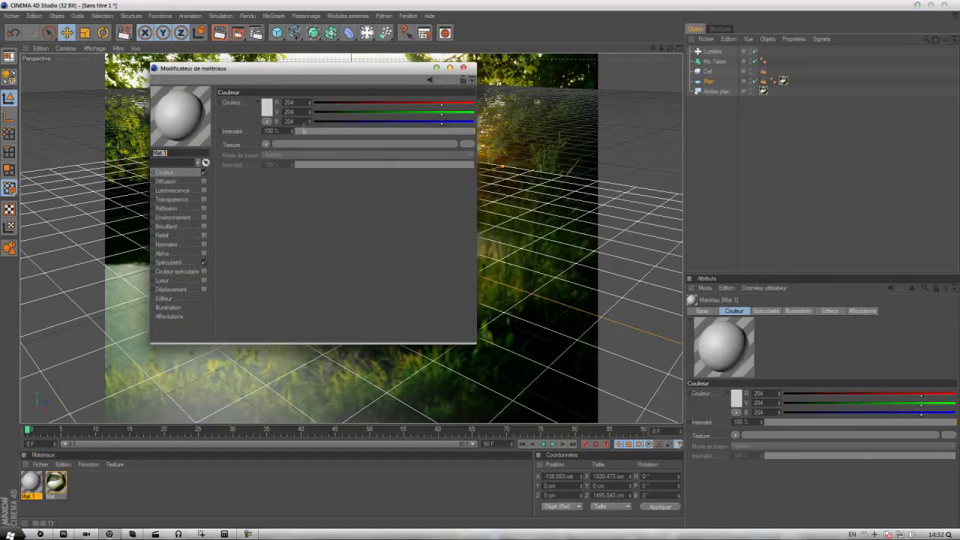
click(269, 114)
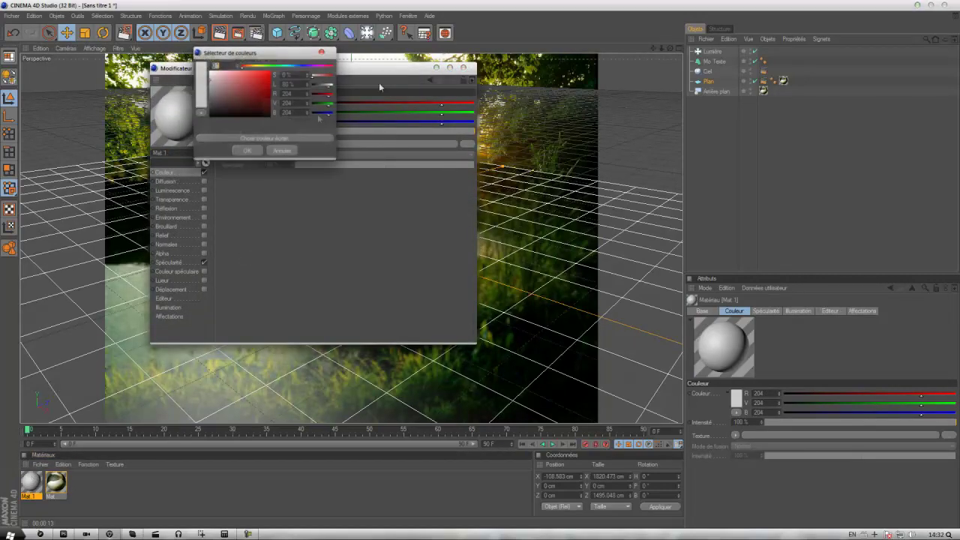
click(247, 150)
click(204, 208)
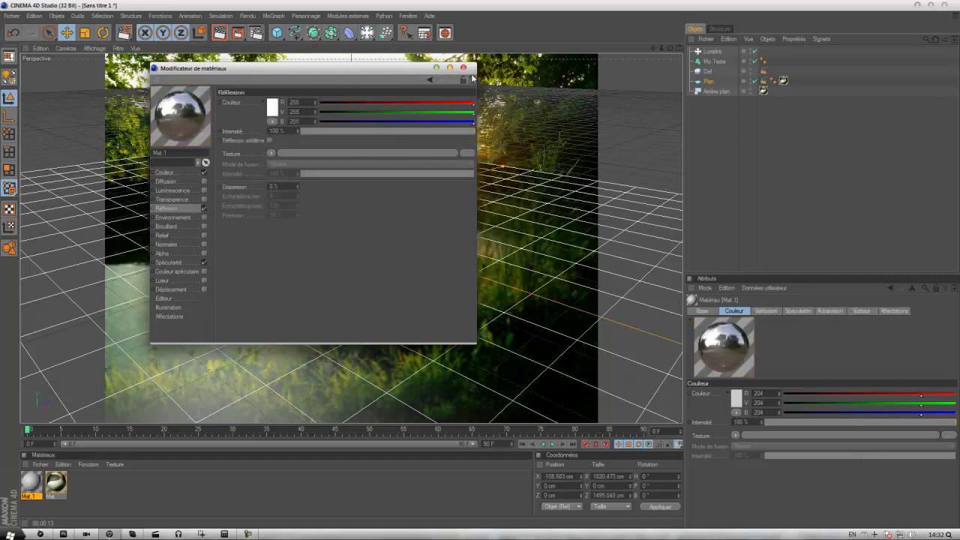
click(463, 68)
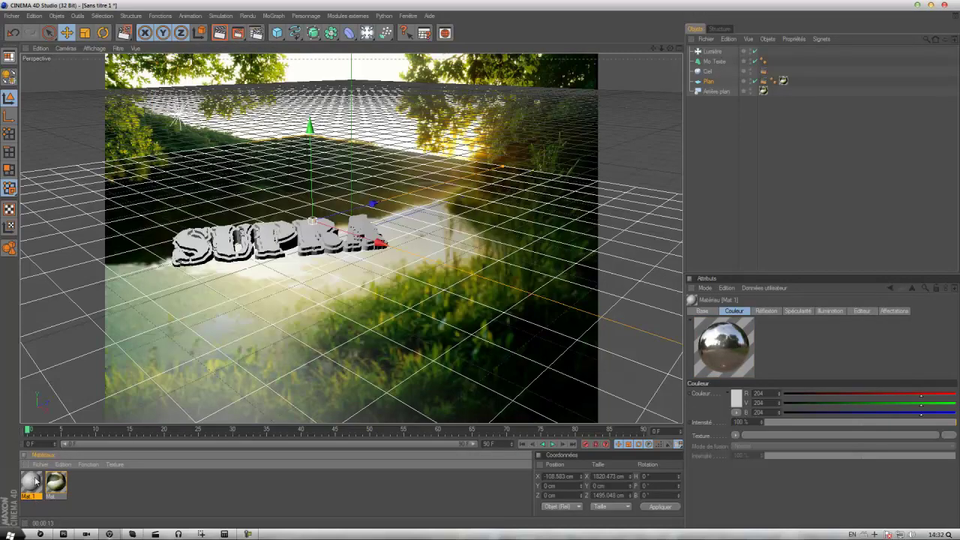
key(Delete)
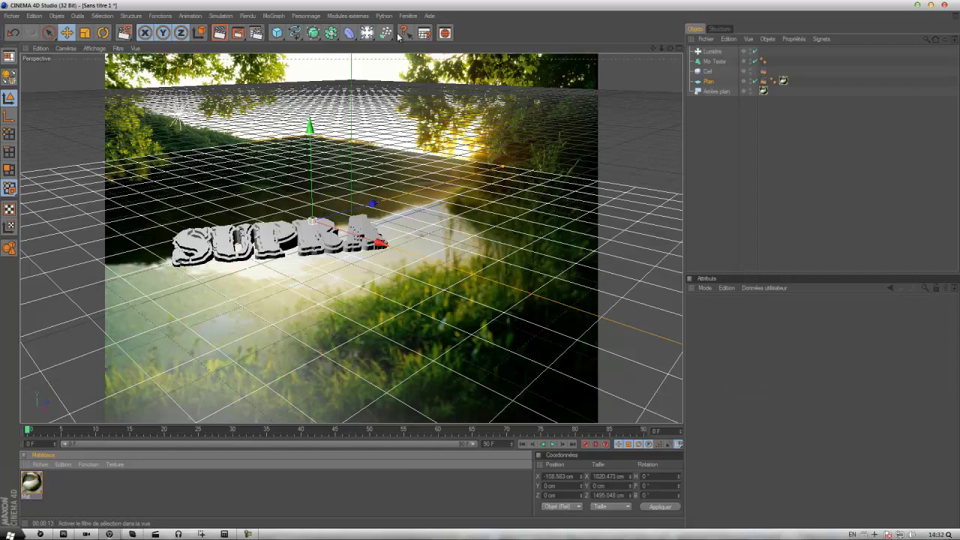
- Render the 1600×1200 scene to the Picture Viewer and return to Photoshop
click(256, 33)
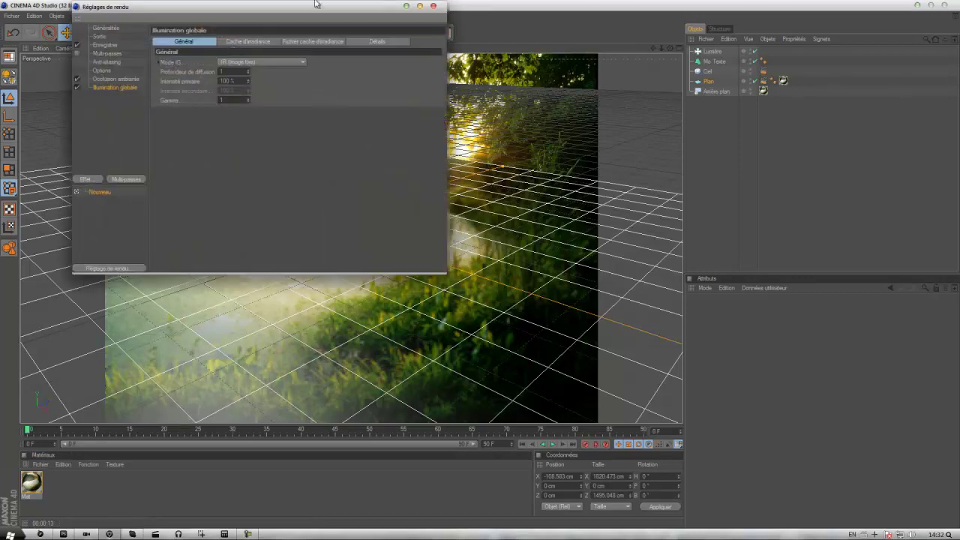
click(433, 6)
click(239, 33)
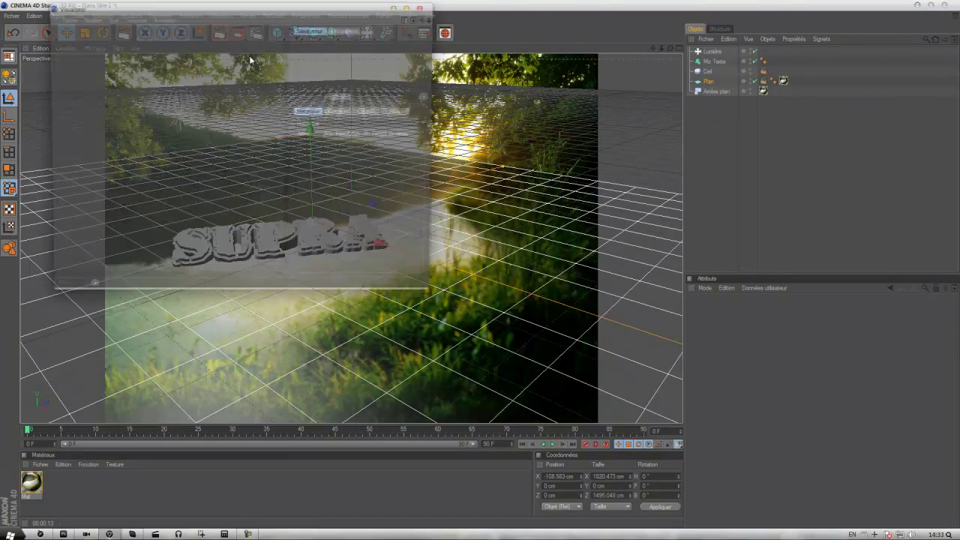
click(65, 533)
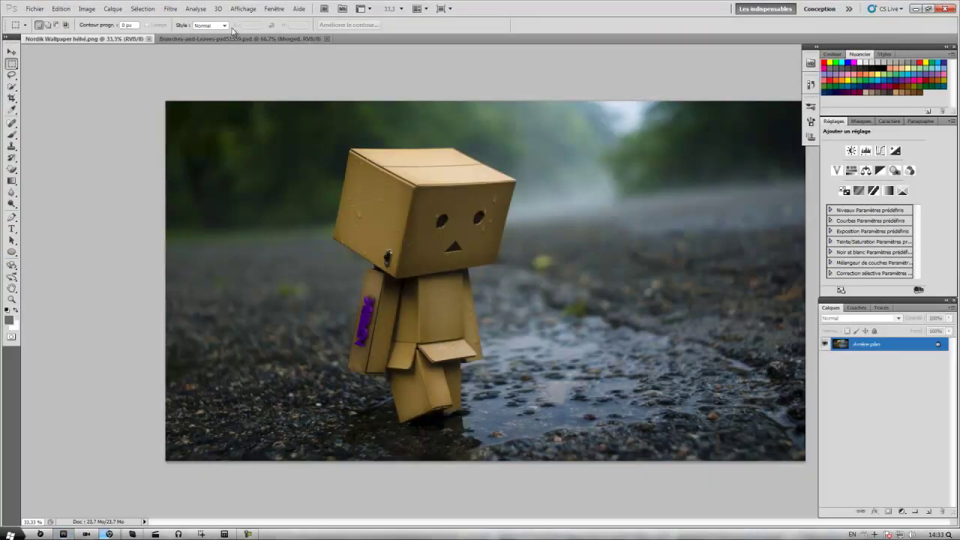
- Create a new document 1600 pixels wide
click(38, 9)
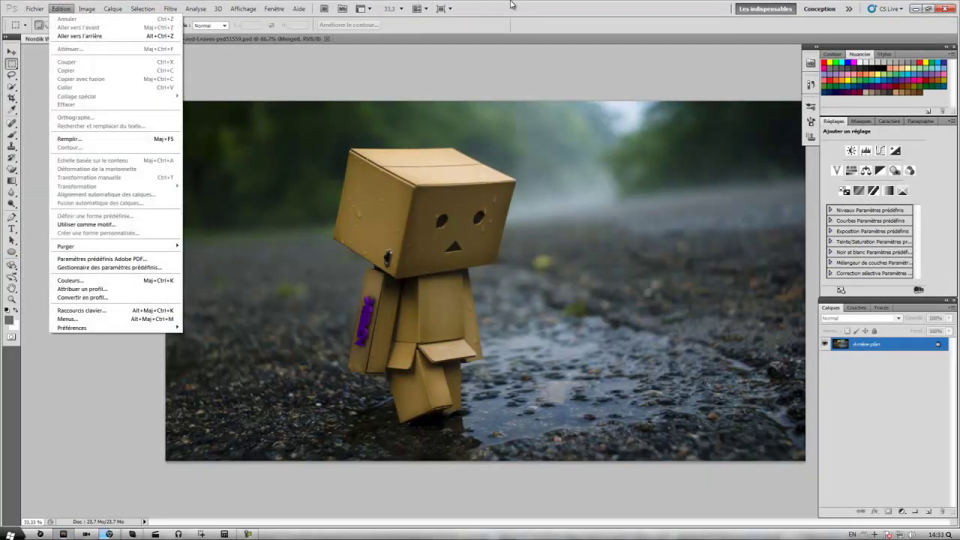
click(508, 4)
click(35, 8)
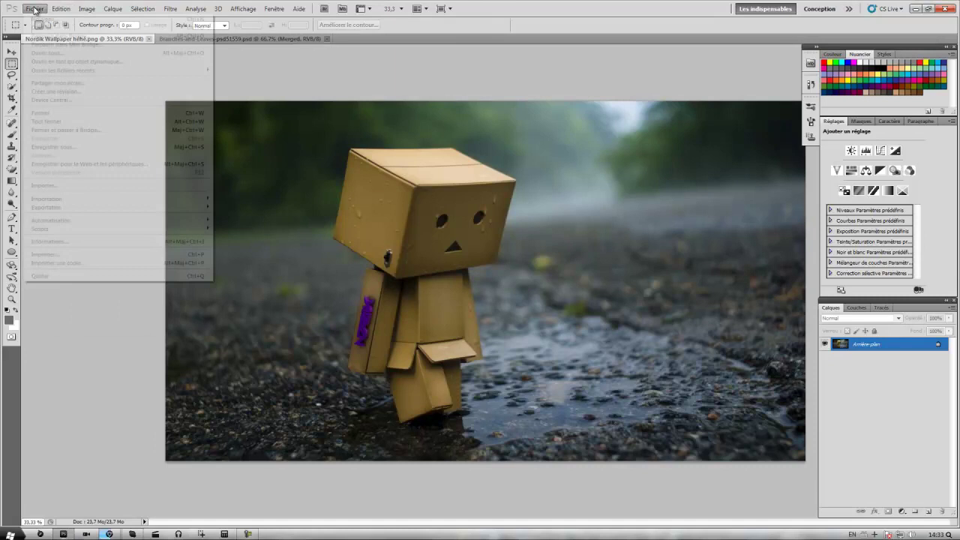
click(81, 26)
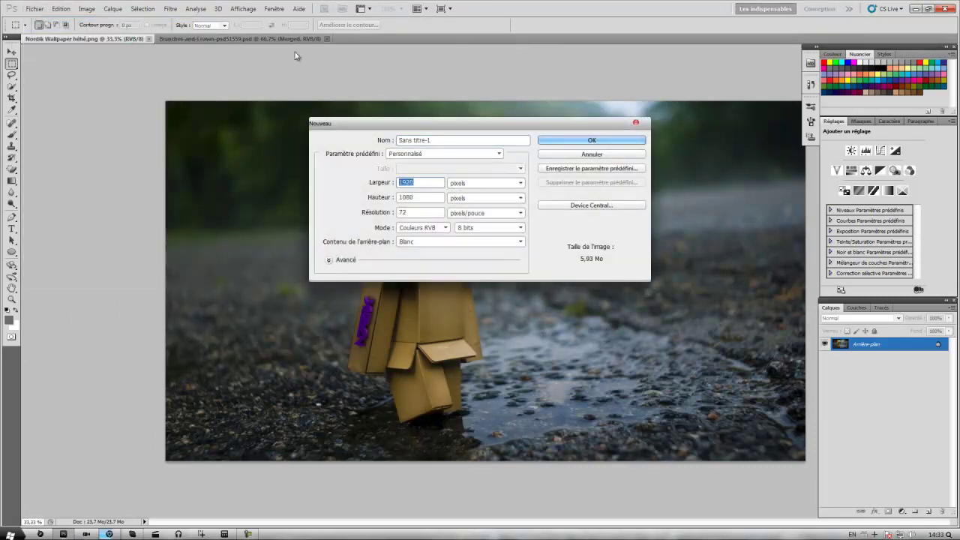
text(1600)
key(Tab)
key(Tab)
key(Escape)
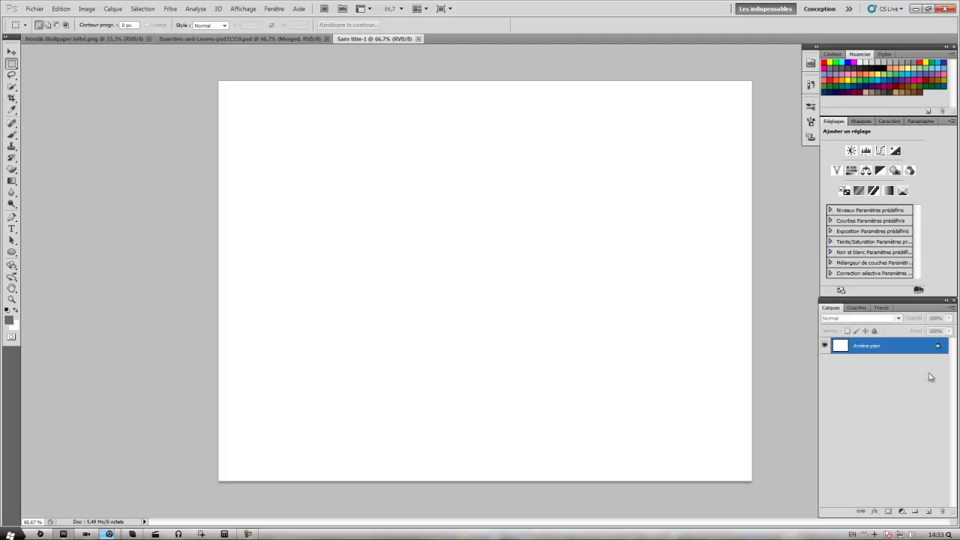
- Replace the background with an empty transparent Calque 1, then show Branches-and-Leaves
double_click(939, 349)
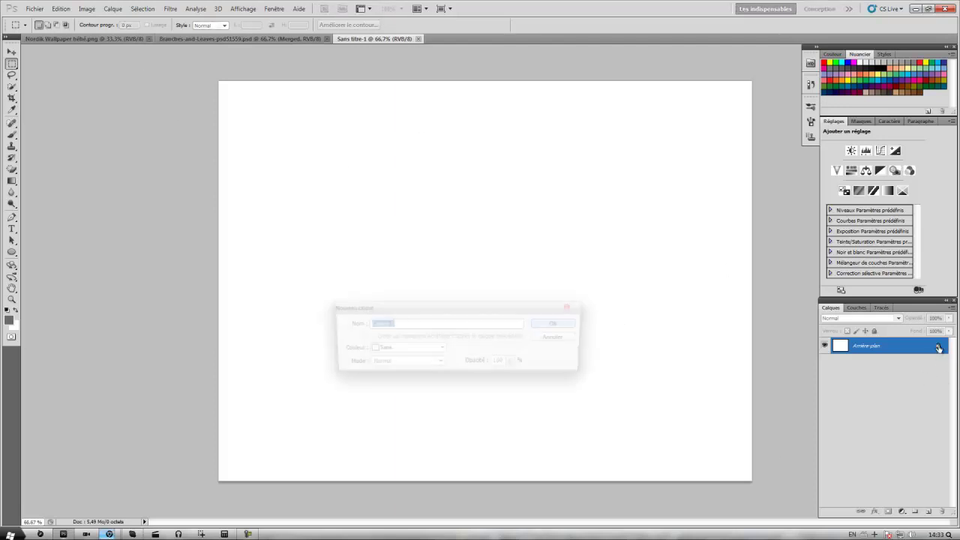
click(560, 325)
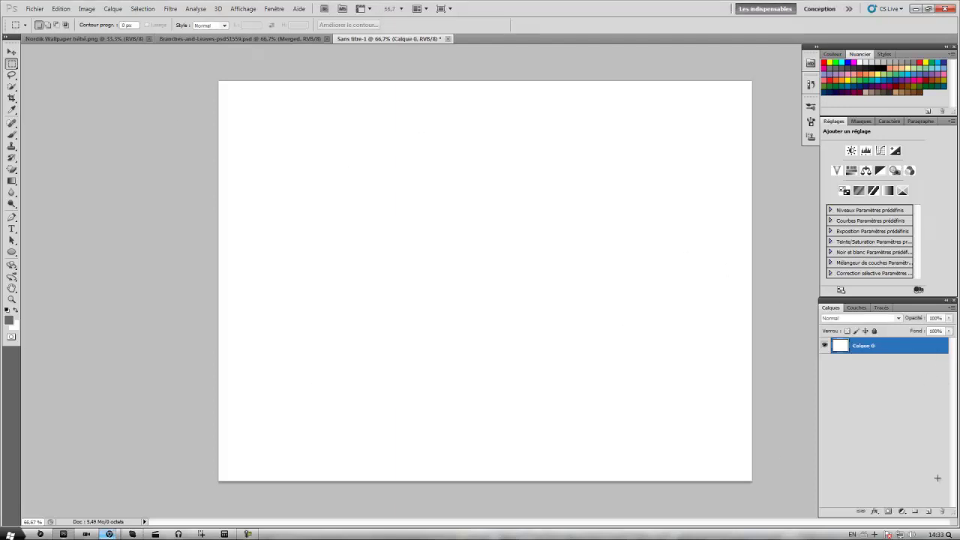
click(929, 511)
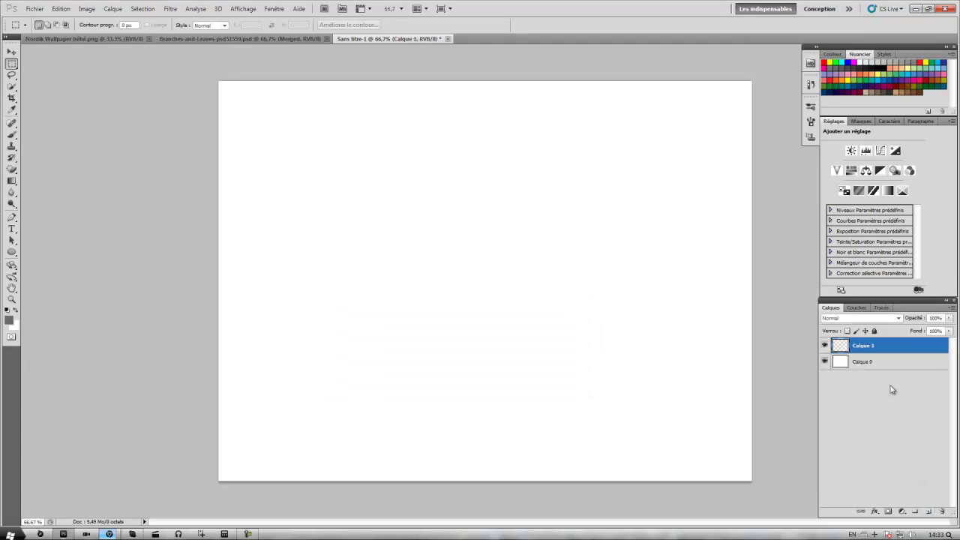
click(881, 364)
key(Delete)
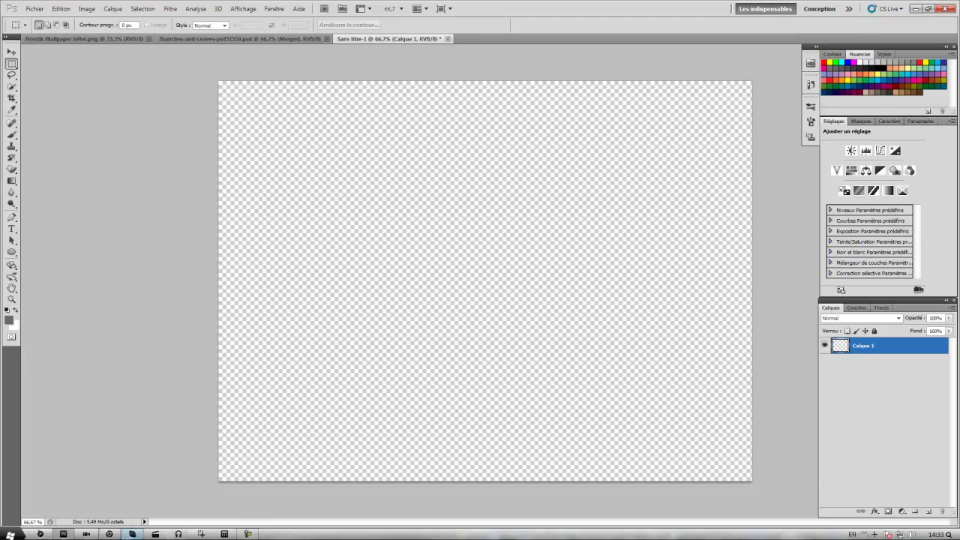
click(111, 534)
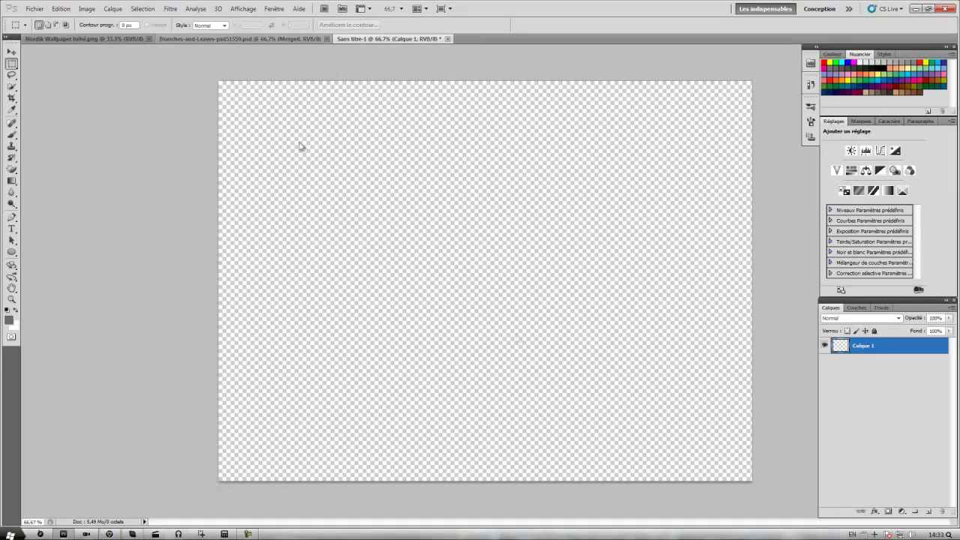
click(304, 38)
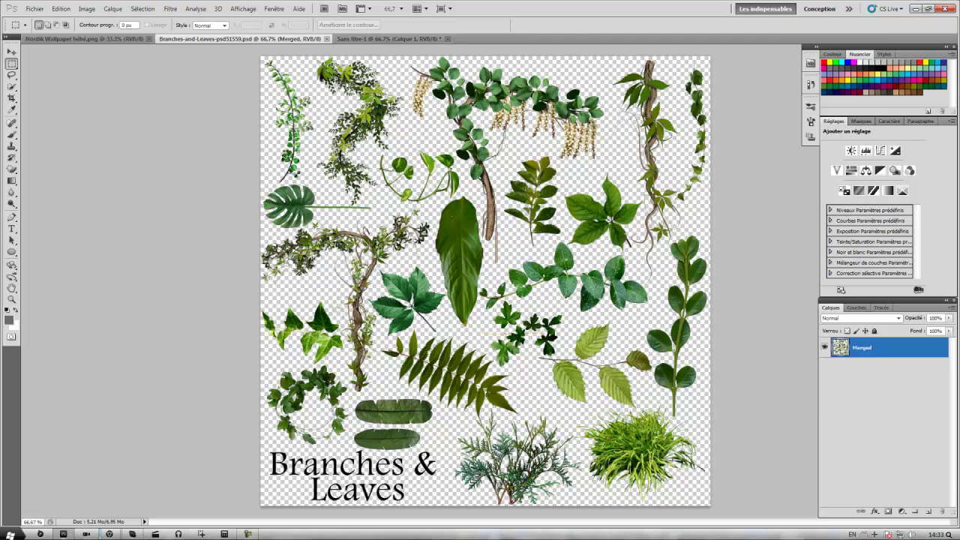
- Trace a Pen path down the hanging top-right vine
click(12, 217)
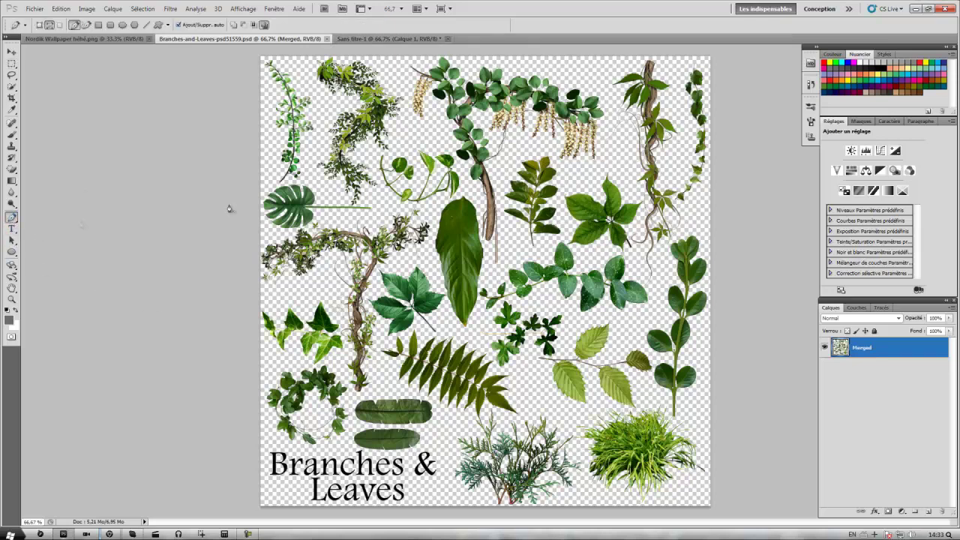
click(608, 65)
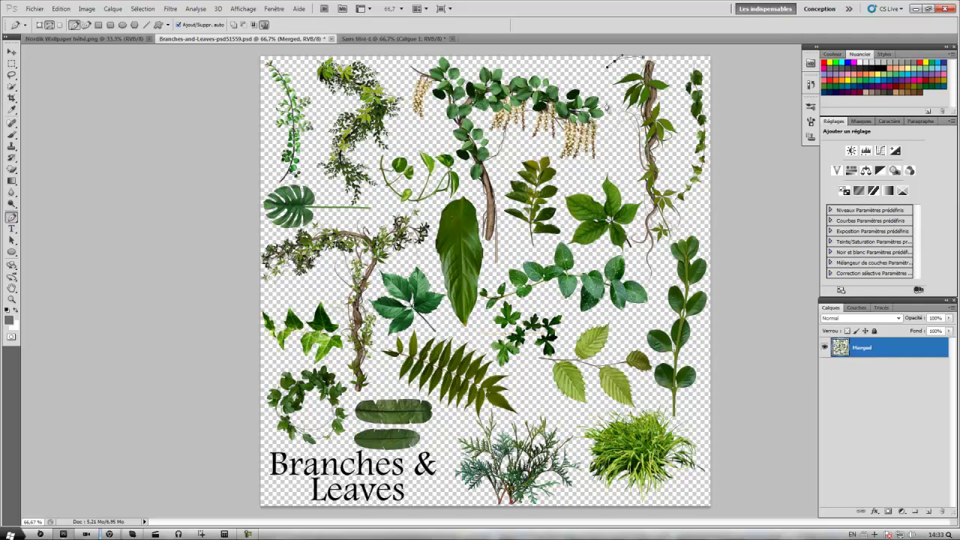
click(621, 161)
drag(643, 198, 644, 226)
click(628, 239)
click(109, 533)
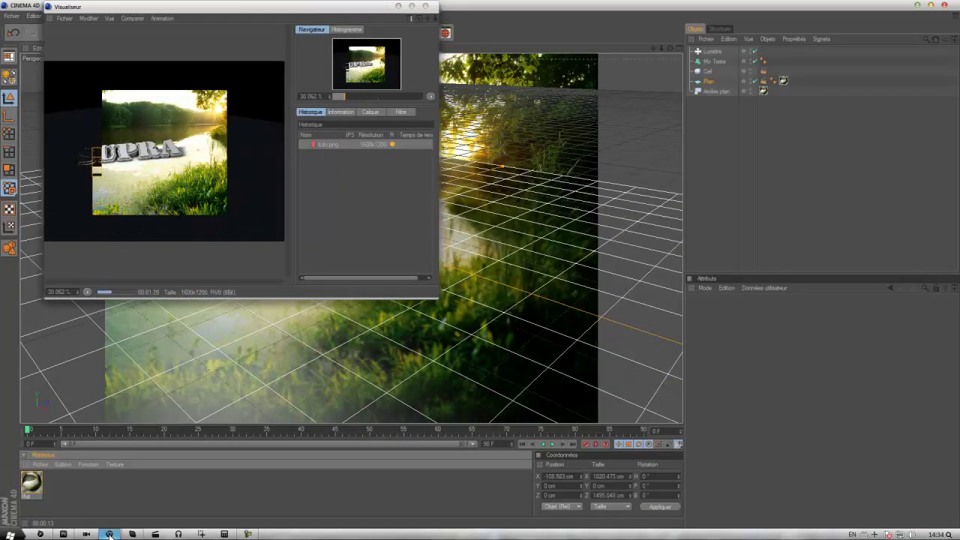
click(110, 534)
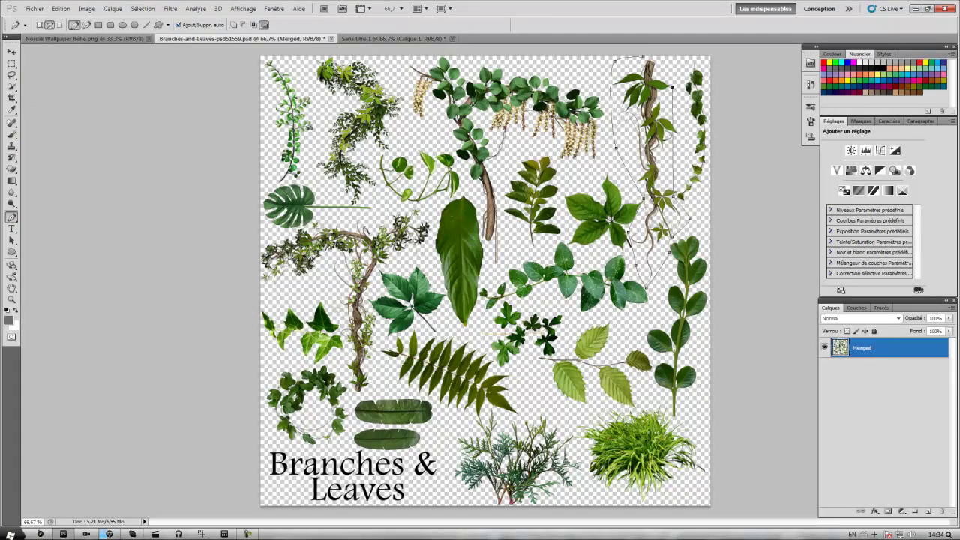
- Close the vine path and convert it to a selection with Définir une sélection
click(617, 61)
right_click(630, 85)
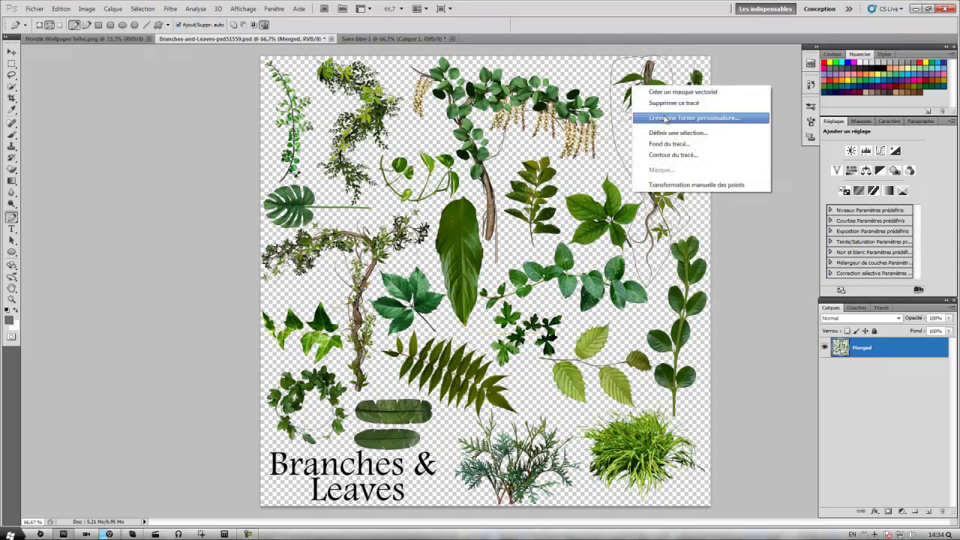
click(687, 133)
click(536, 160)
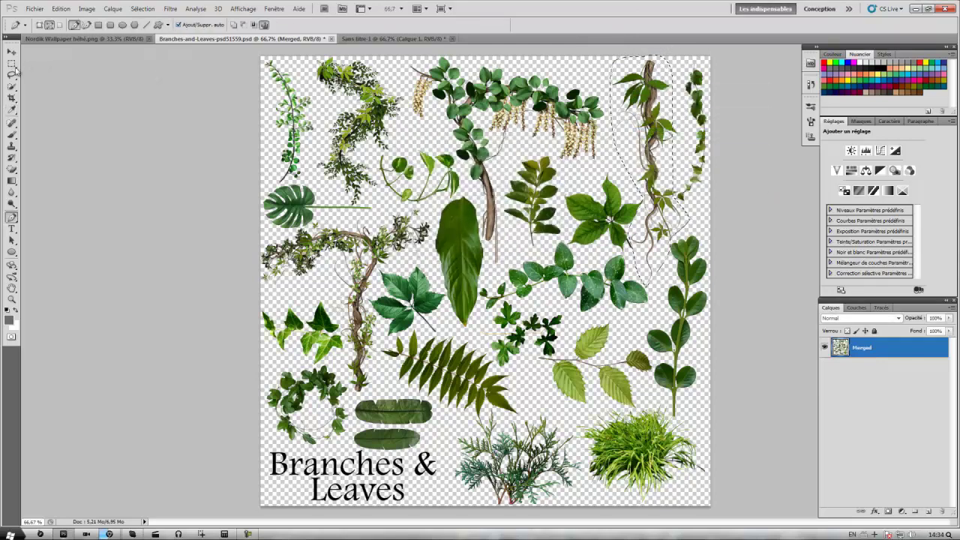
key(v)
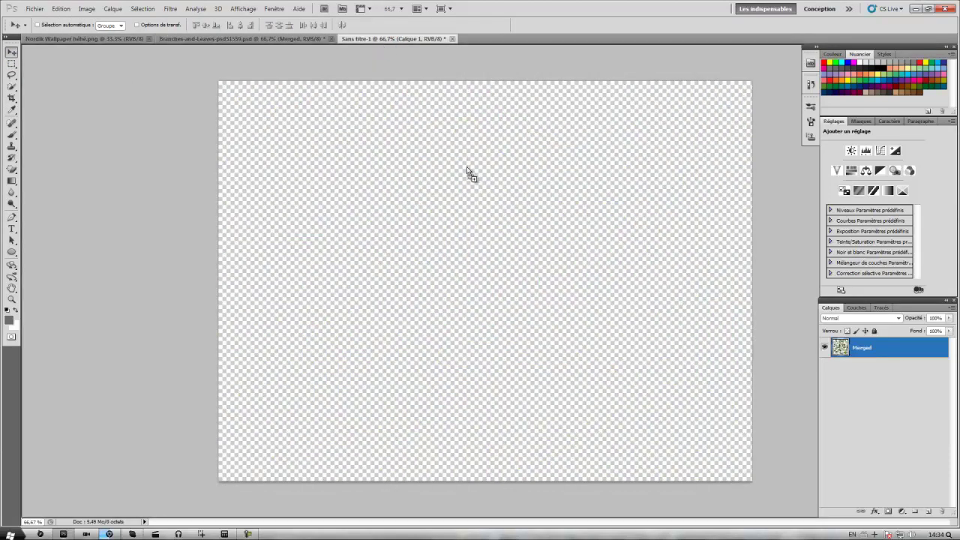
- Drag the vine into Sans titre-1 near the canvas centre and set it to Warp
drag(360, 39, 467, 167)
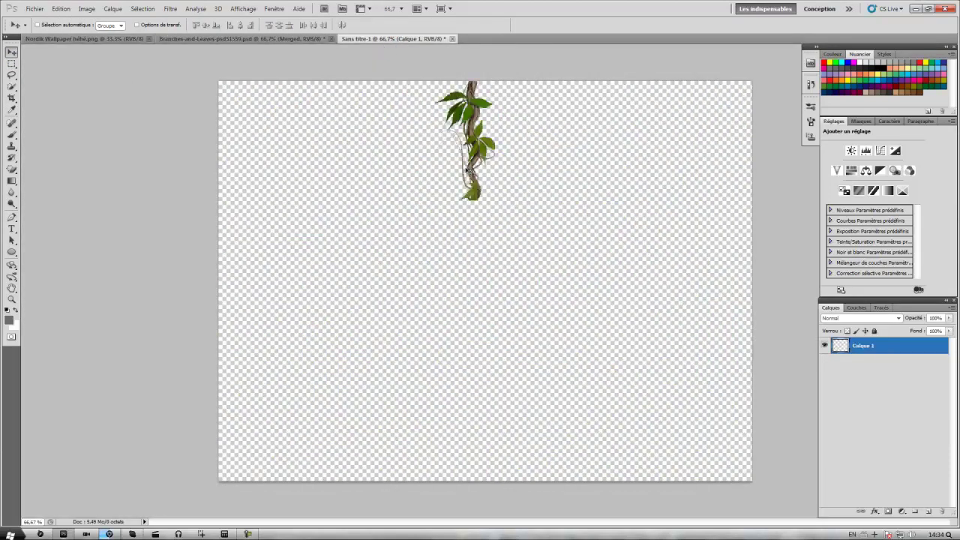
drag(477, 180, 465, 252)
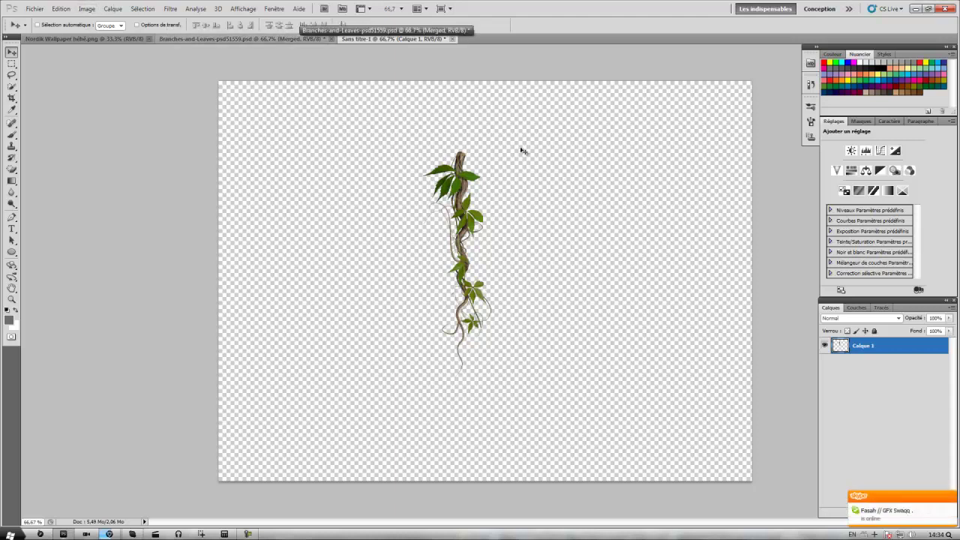
key(ctrl+t)
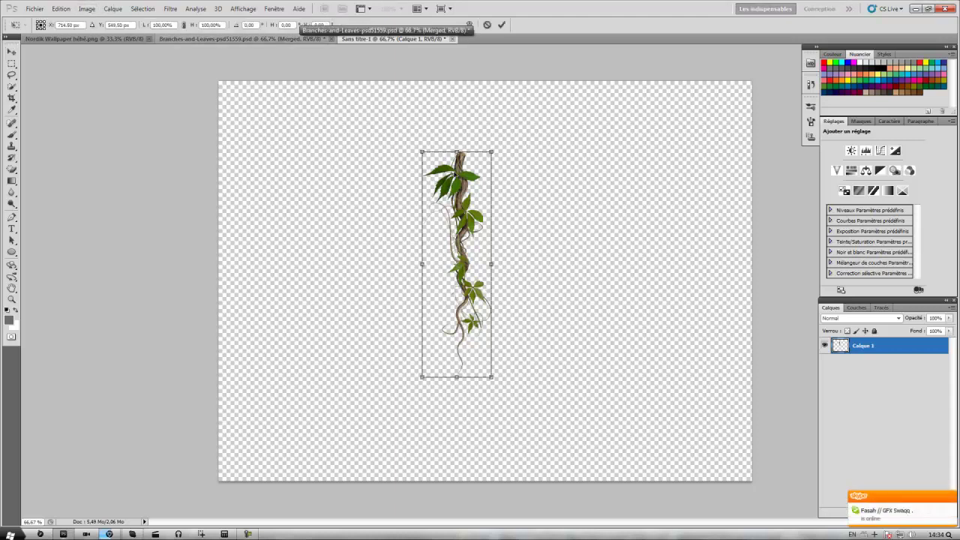
right_click(454, 172)
click(510, 253)
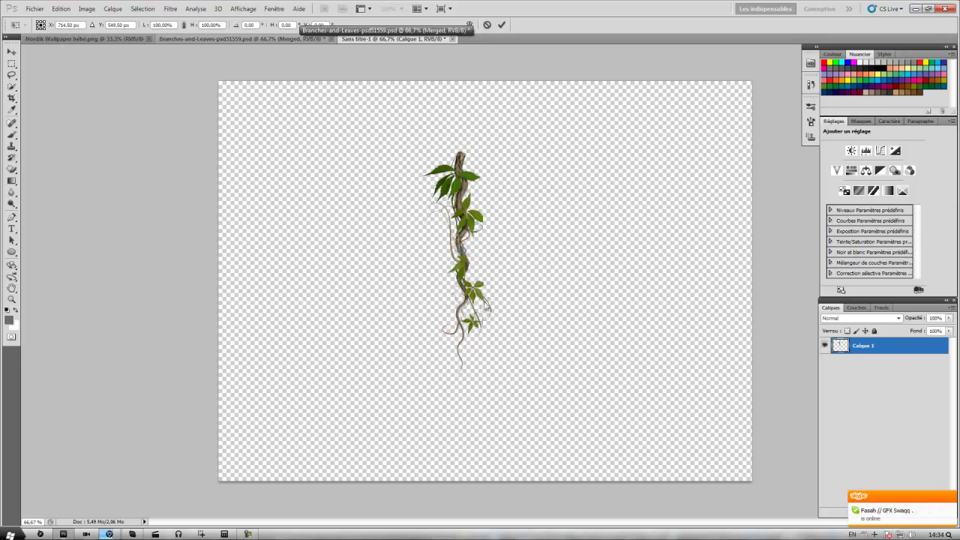
- Bend the vine with warp handles, apply it, then undo back to straight
mouse_move(536, 292)
mouse_down()
mouse_move(542, 283)
mouse_move(525, 295)
mouse_up()
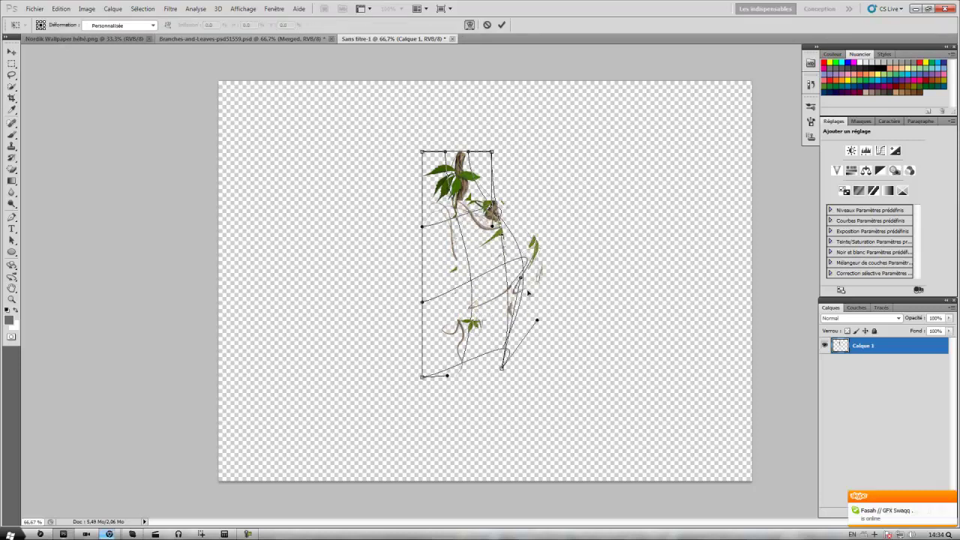
drag(525, 295, 502, 301)
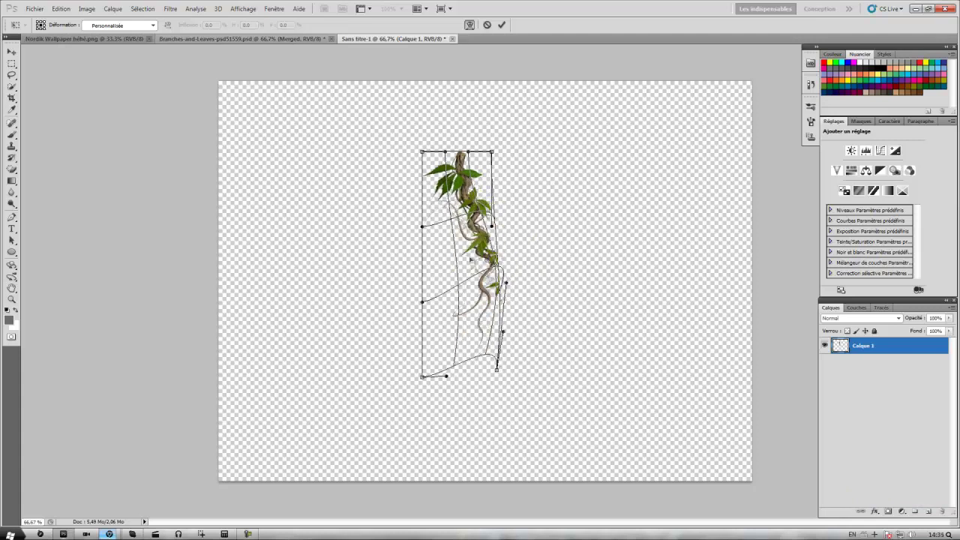
drag(422, 237, 412, 238)
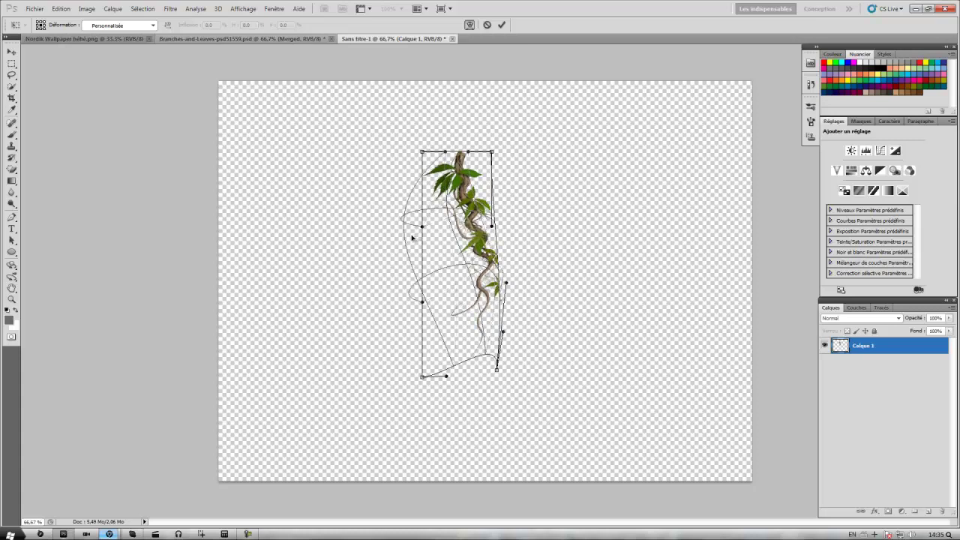
key(Return)
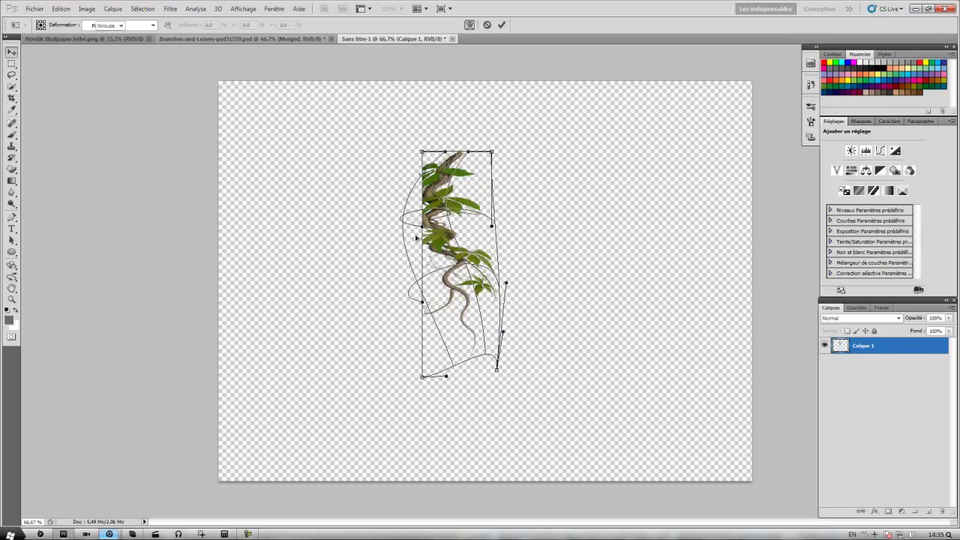
key(ctrl+z)
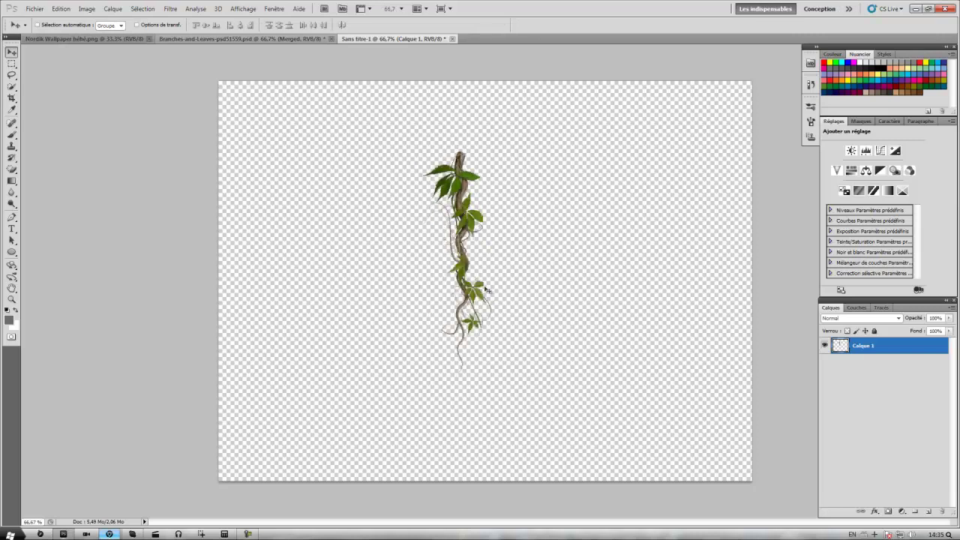
click(87, 9)
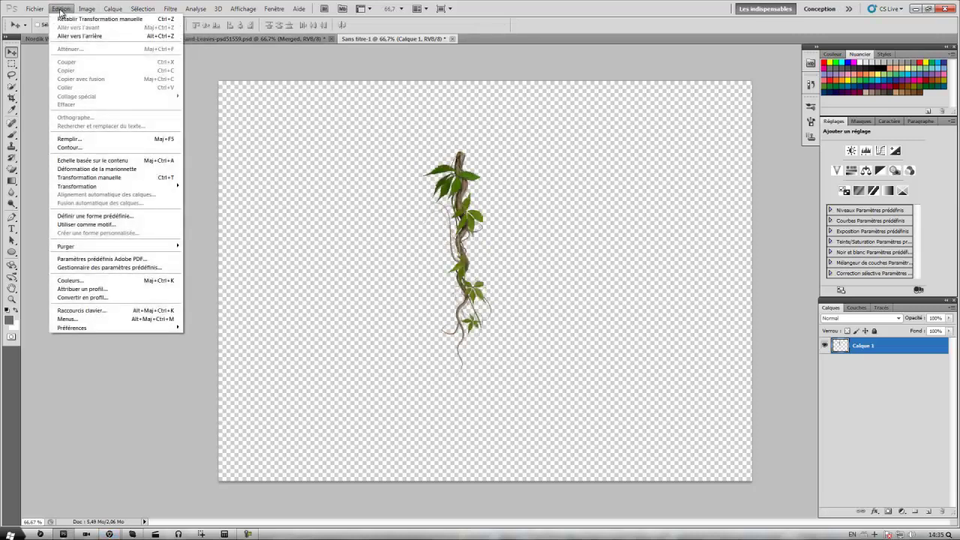
- Puppet-warp the vine on Calque 1 into an S-curve, bent left on top and sweeping right below
click(104, 169)
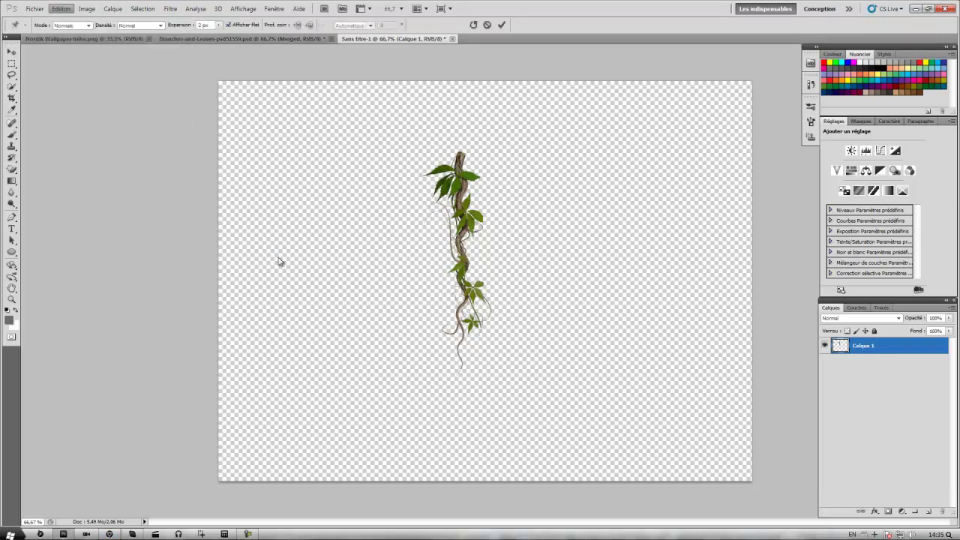
click(457, 160)
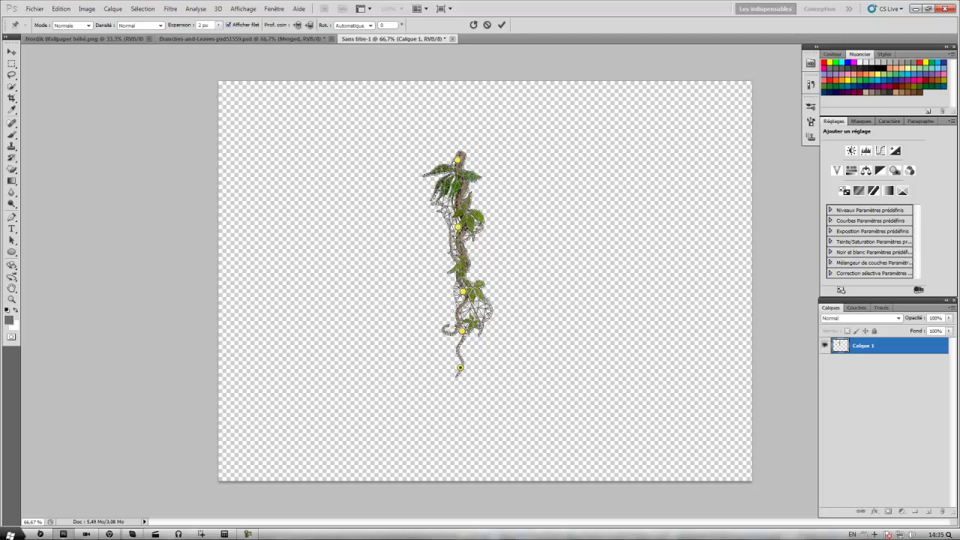
drag(458, 227, 427, 225)
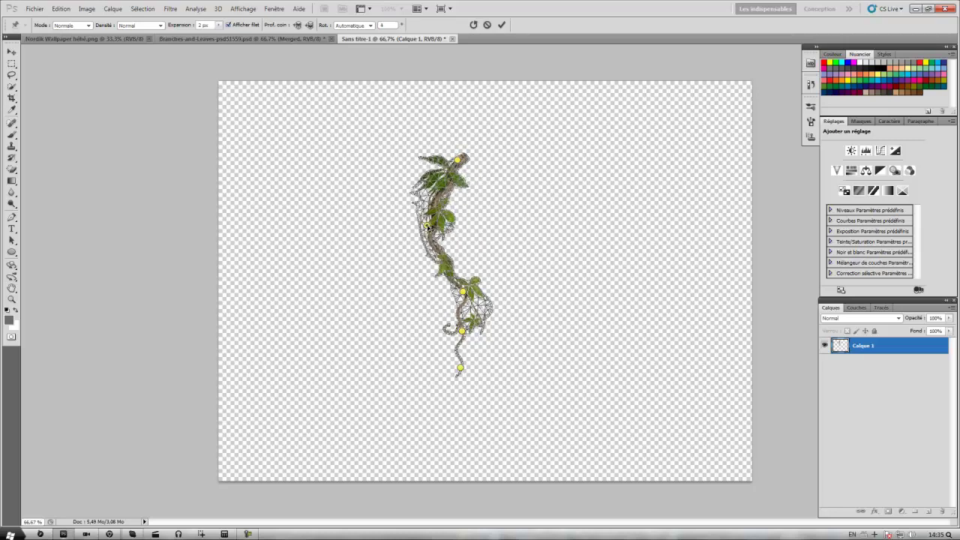
drag(464, 293, 475, 259)
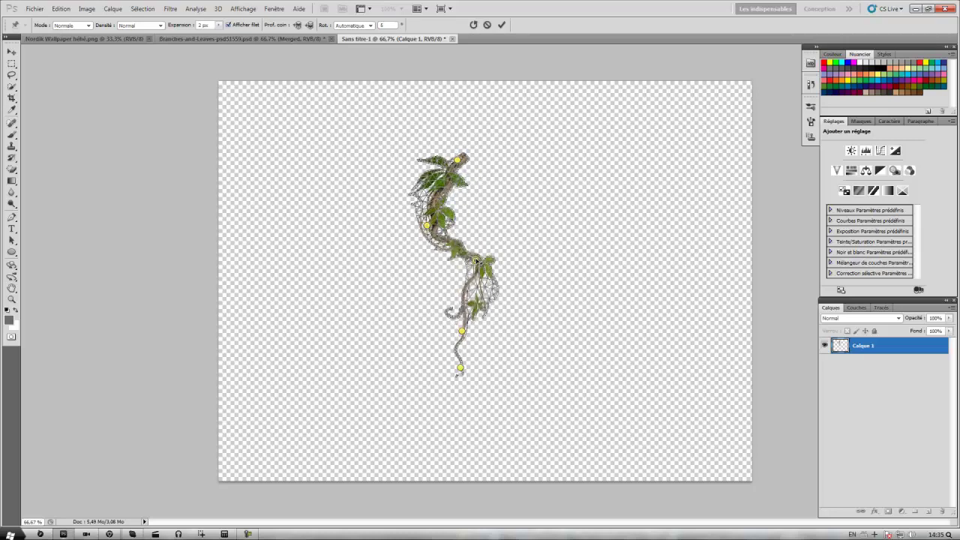
drag(462, 332, 453, 303)
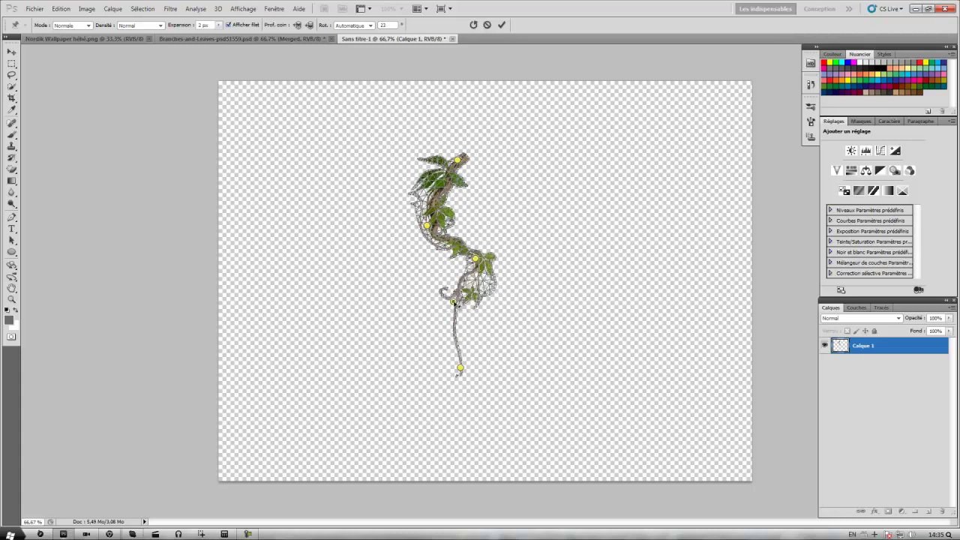
key(Return)
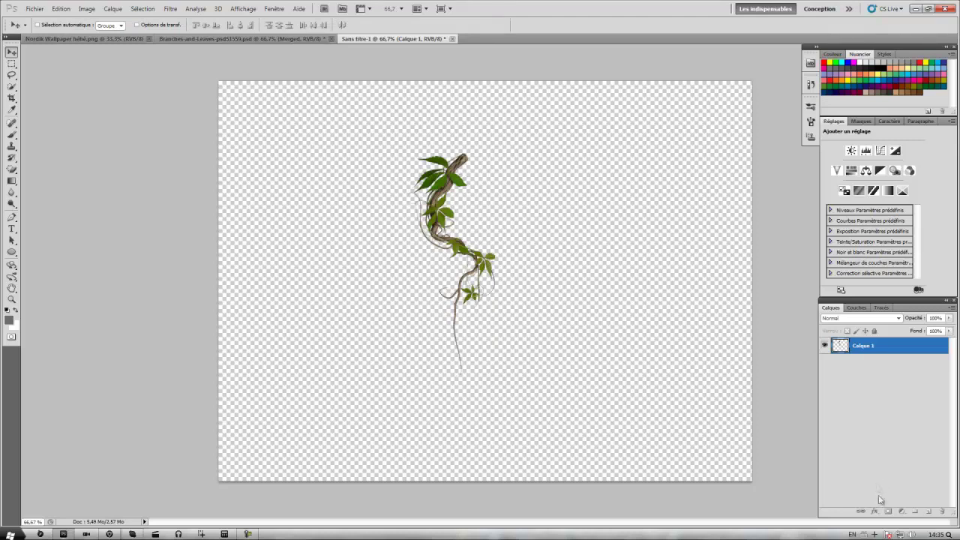
click(900, 473)
- Dismiss the no-layer warning, add a new empty layer and delete the vine layer Calque 1
click(535, 272)
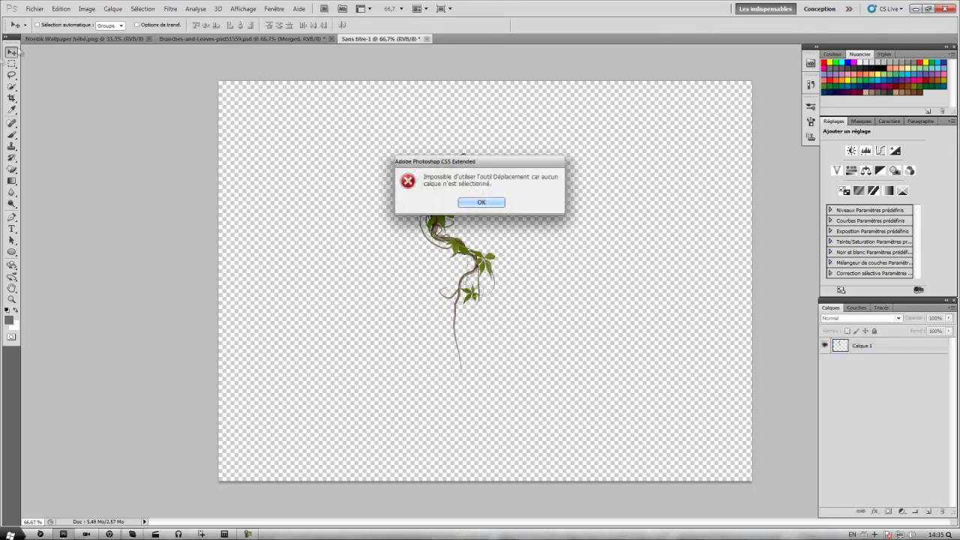
click(480, 203)
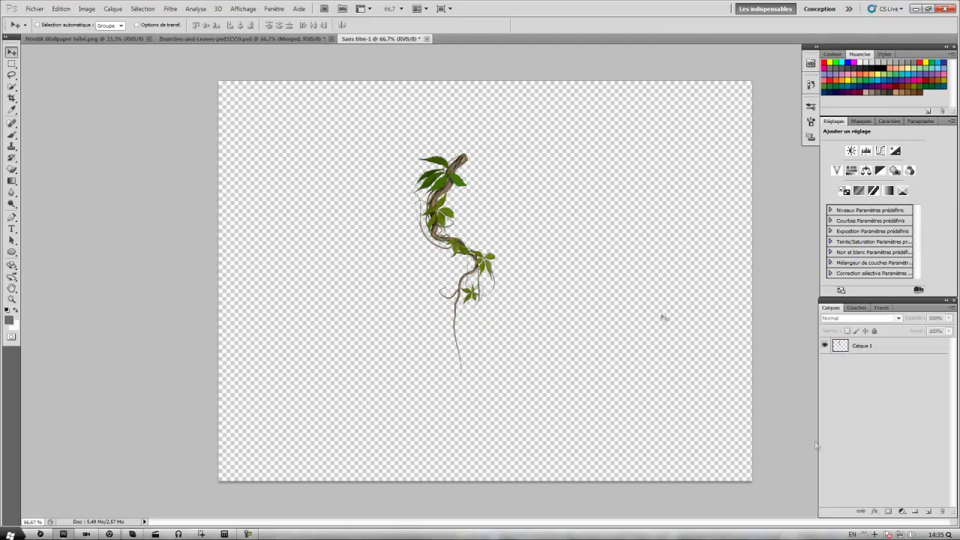
click(929, 512)
drag(863, 361, 878, 360)
key(Delete)
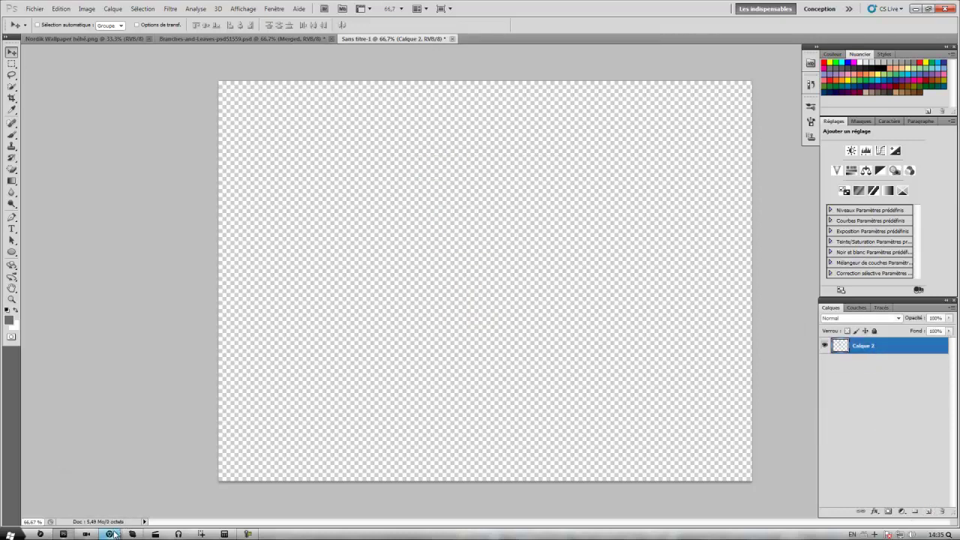
- Import the 'tuto' lake image from GFX > Image Desktop and commit its placement
click(35, 8)
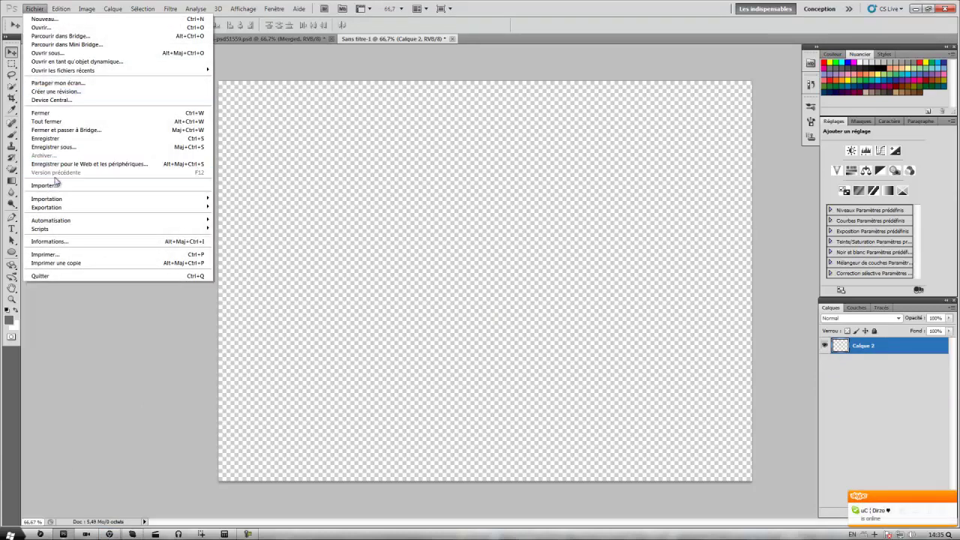
click(56, 184)
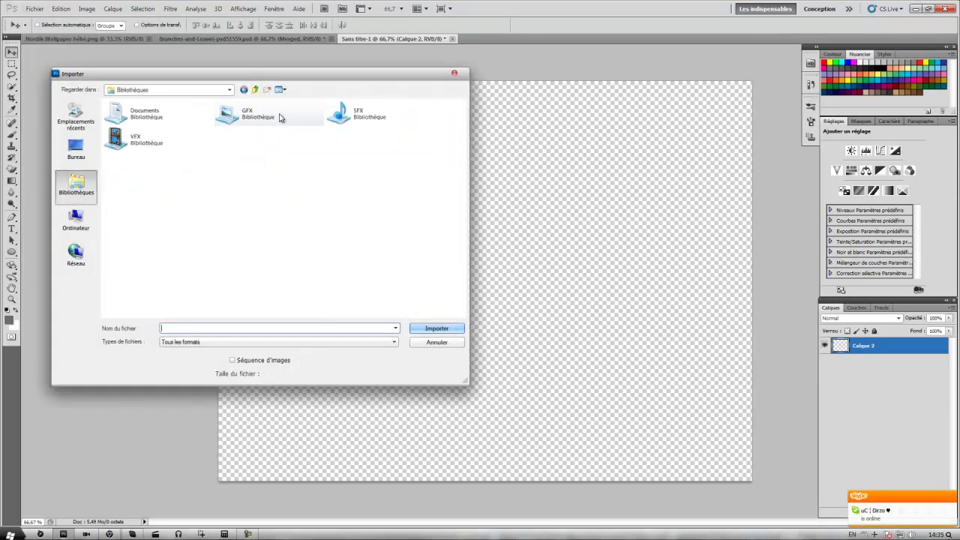
double_click(248, 113)
double_click(332, 122)
mouse_move(463, 109)
mouse_down()
mouse_move(465, 212)
mouse_move(445, 325)
mouse_up()
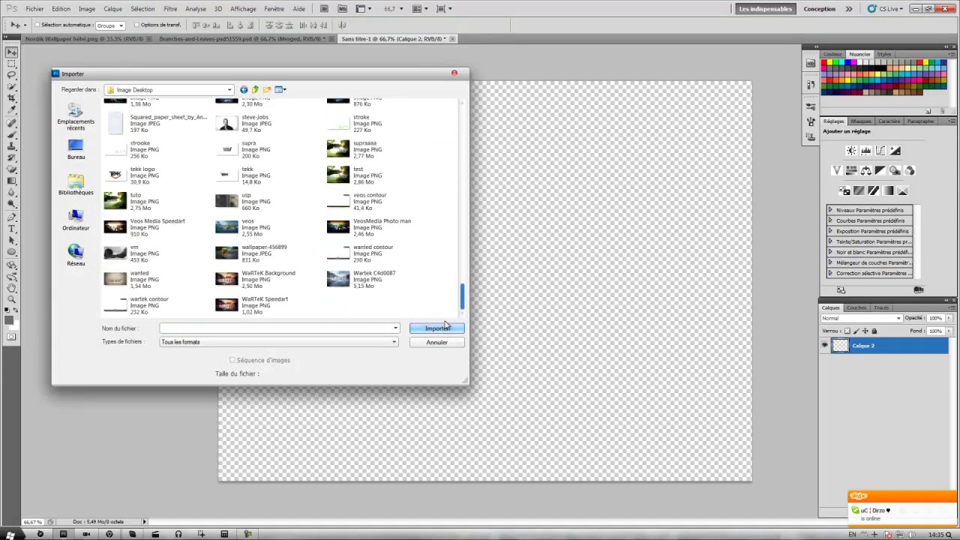
click(181, 210)
click(424, 327)
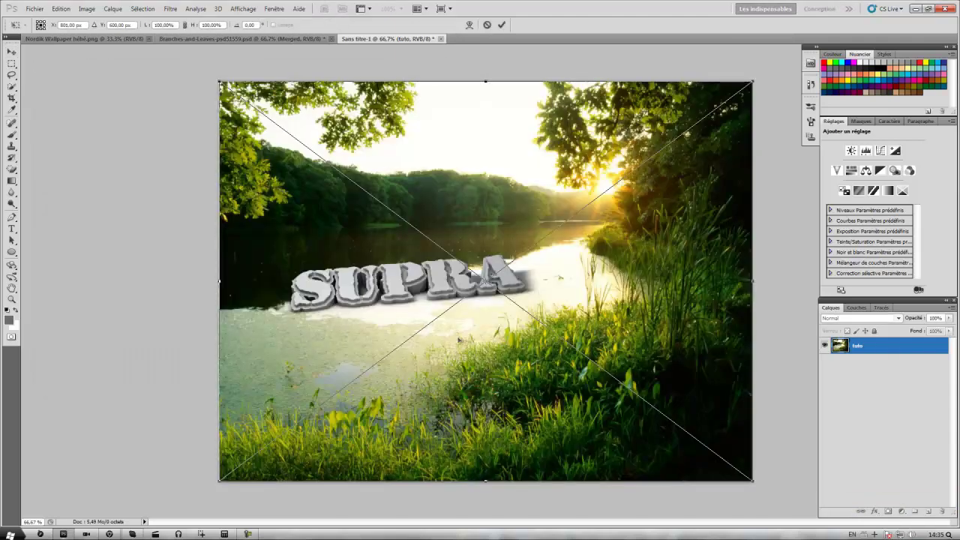
key(Return)
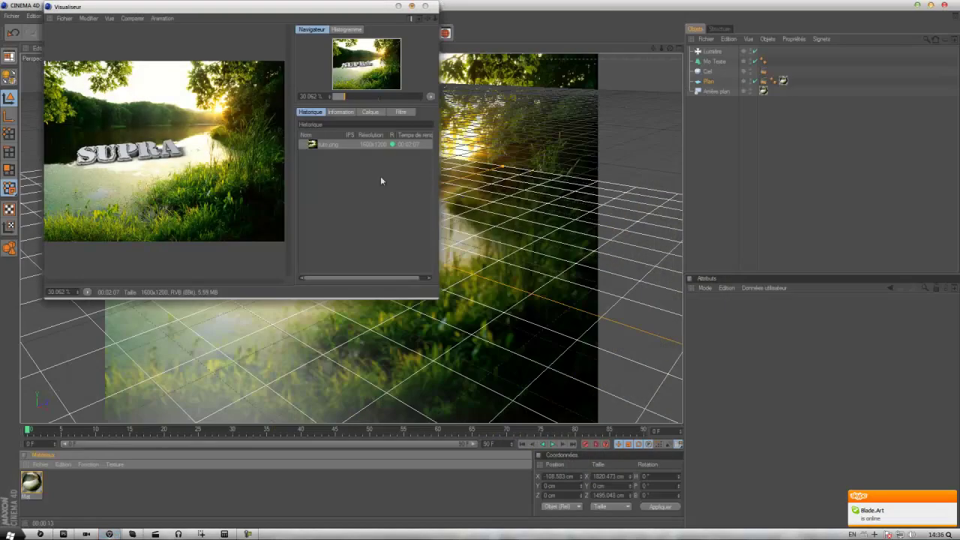
- Close the render viewer and delete every object in the SUPRA scene
click(426, 6)
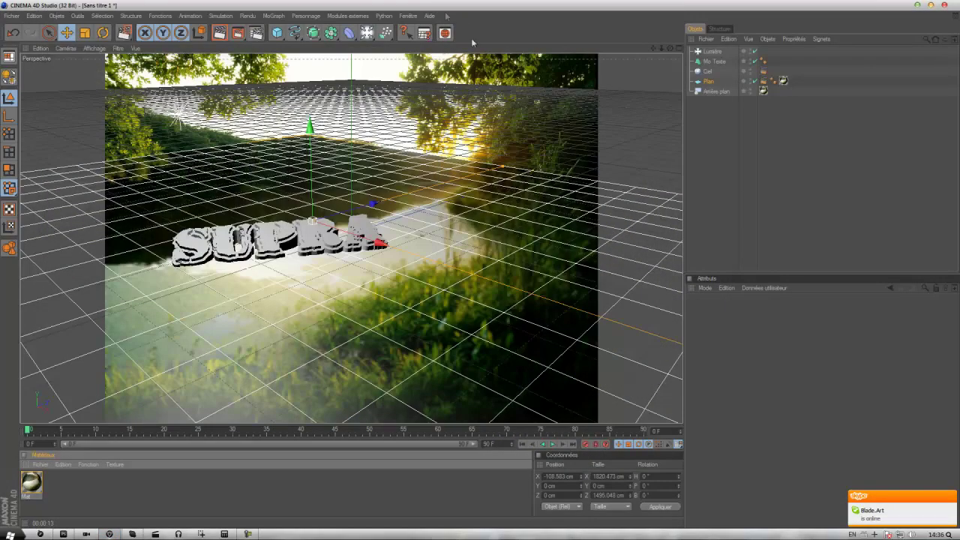
drag(742, 142, 696, 62)
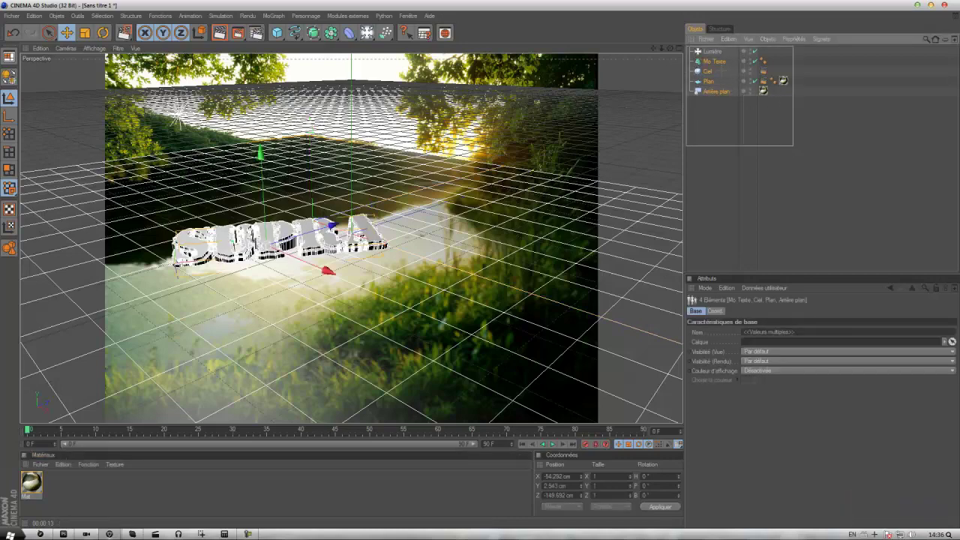
key(Delete)
- Open the Lightstudio by Erash scene from Documents > Cinema 4D > Template > Text
click(12, 16)
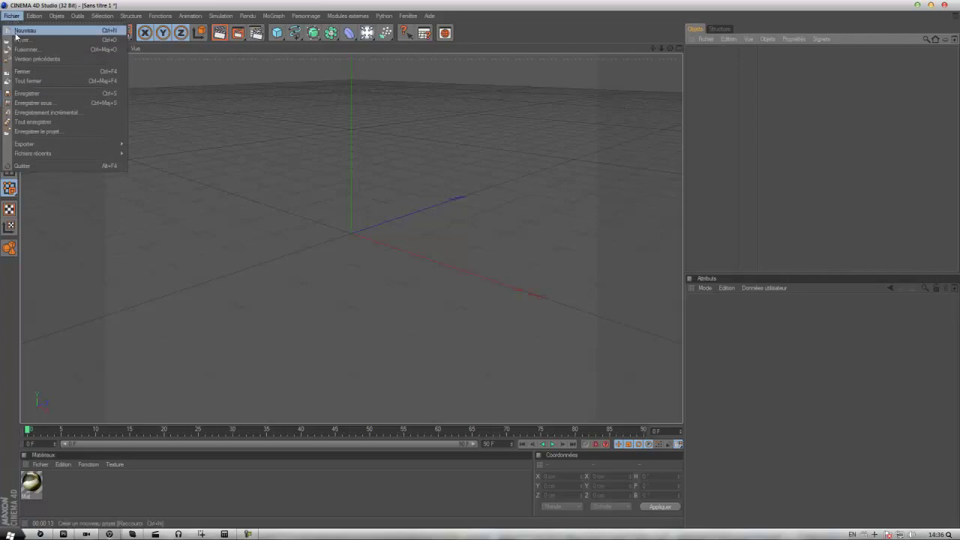
click(23, 40)
click(47, 123)
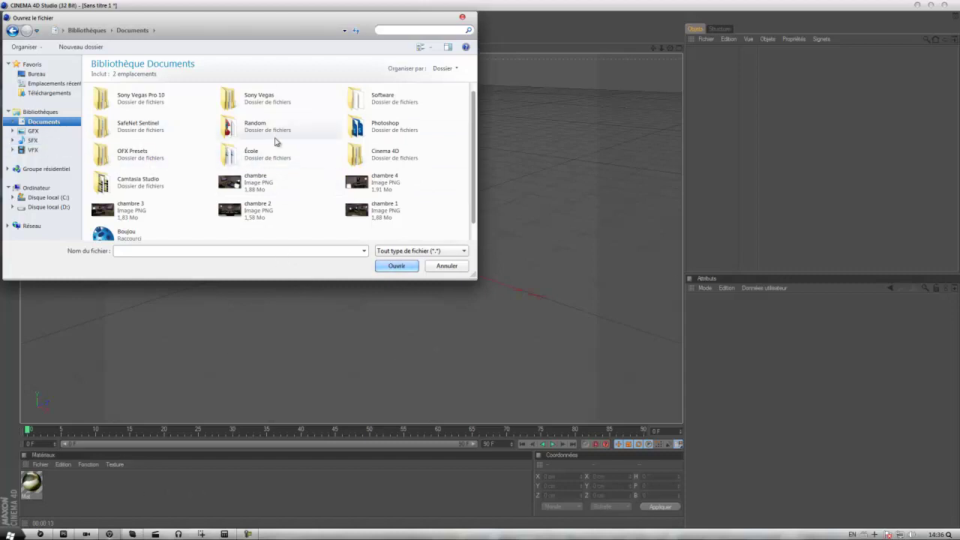
double_click(414, 152)
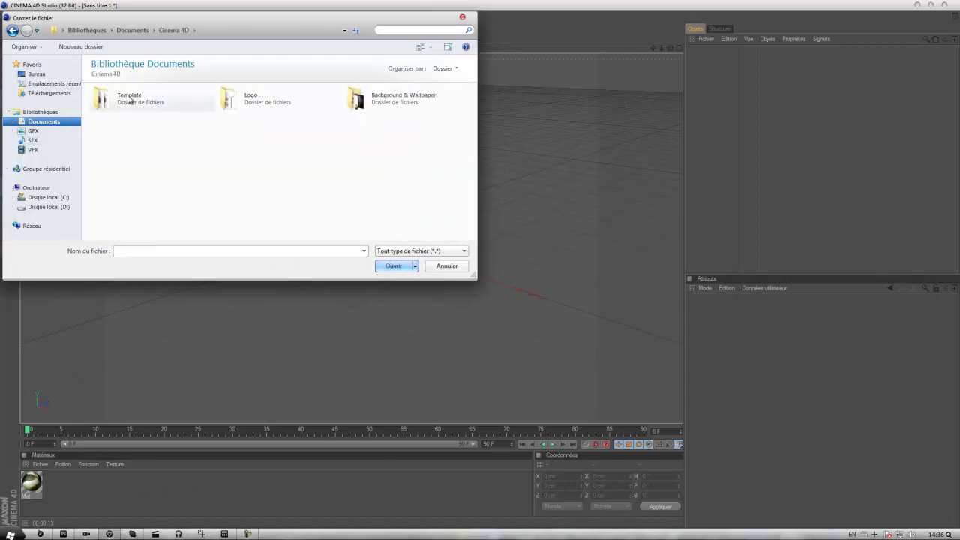
double_click(124, 101)
double_click(182, 101)
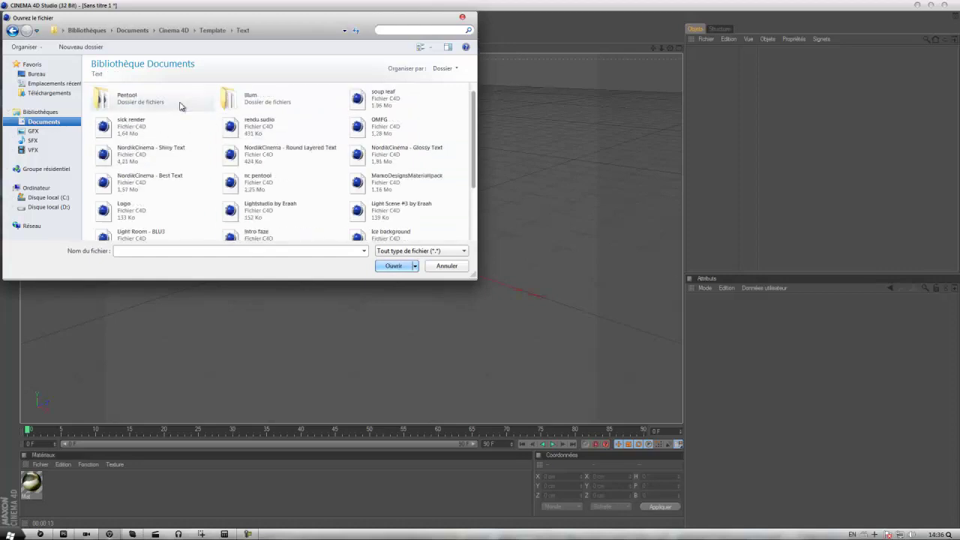
click(315, 219)
click(394, 266)
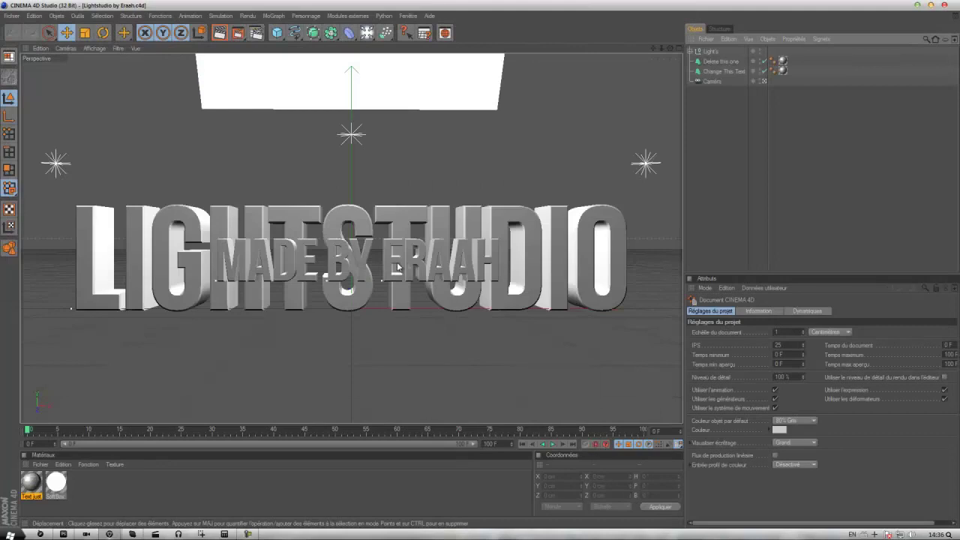
- Delete the MADE BY ERAAH and LIGHTSTUDIO text objects, leaving only lights and camera
key(Delete)
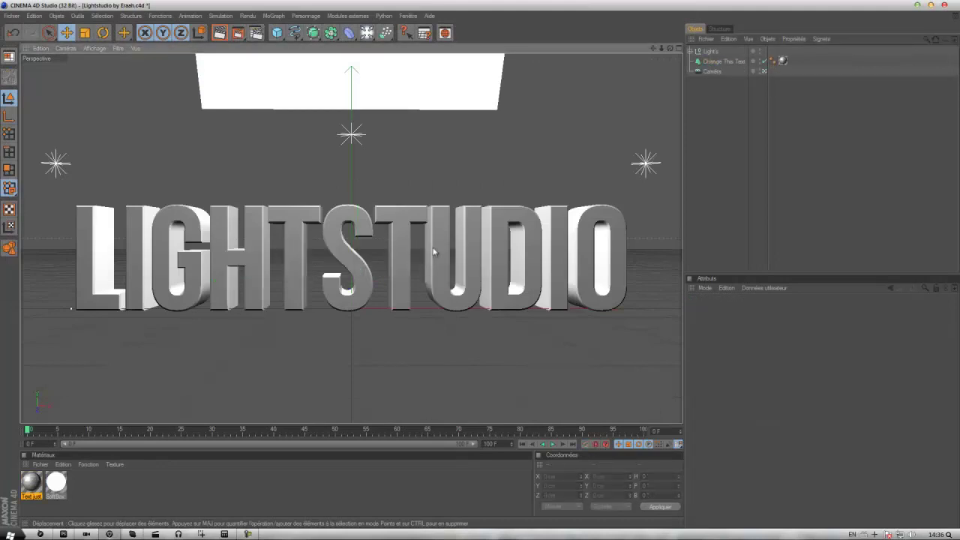
click(432, 248)
key(Delete)
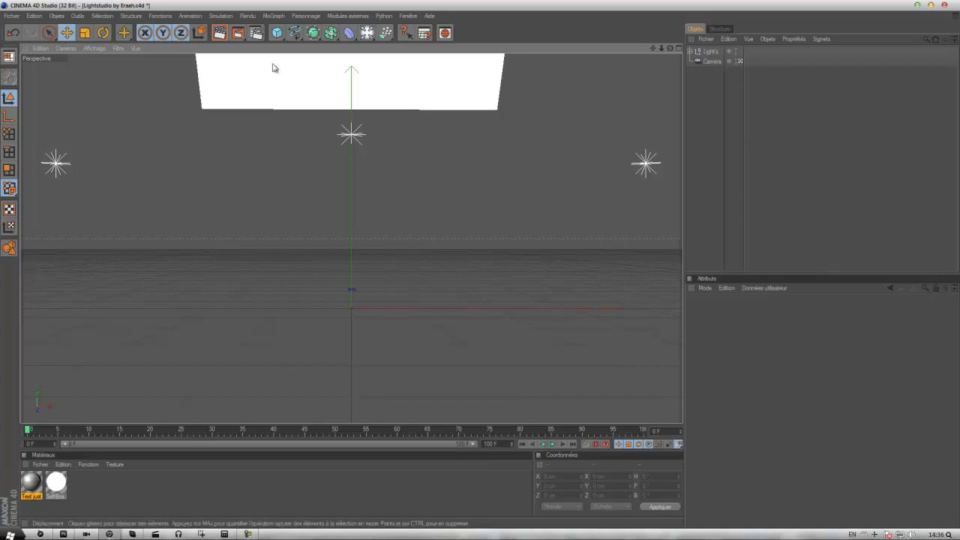
click(281, 16)
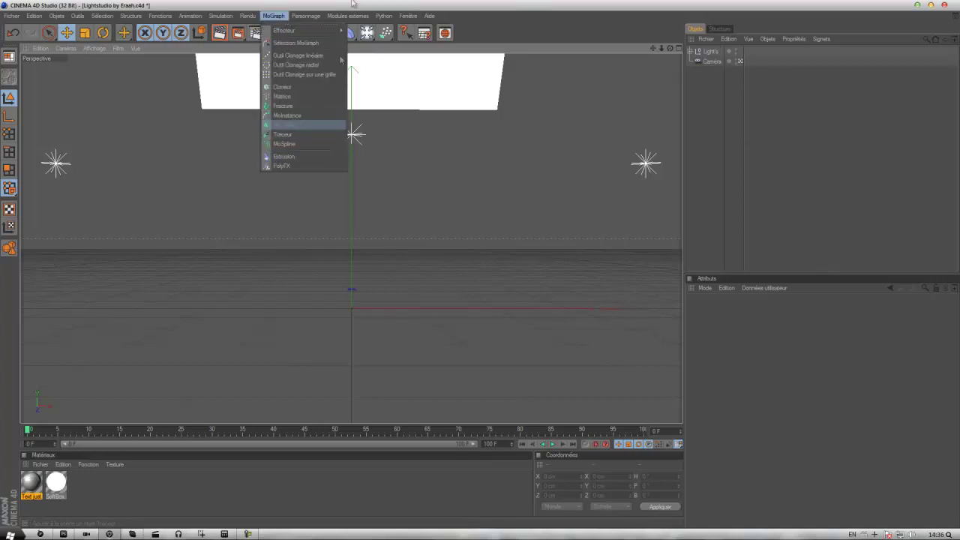
key(Escape)
click(66, 534)
click(34, 9)
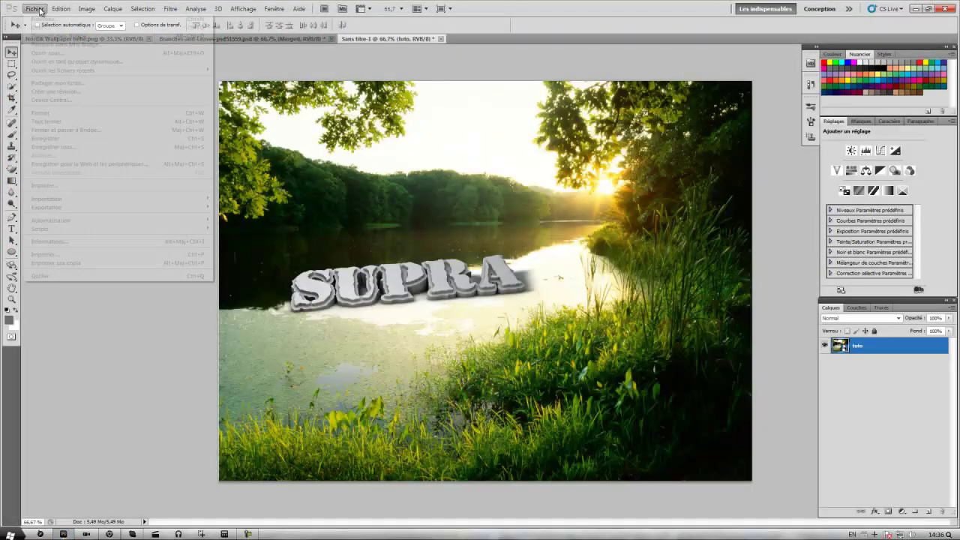
- Open supra.png, the white crown logo, from the desktop folder
click(34, 27)
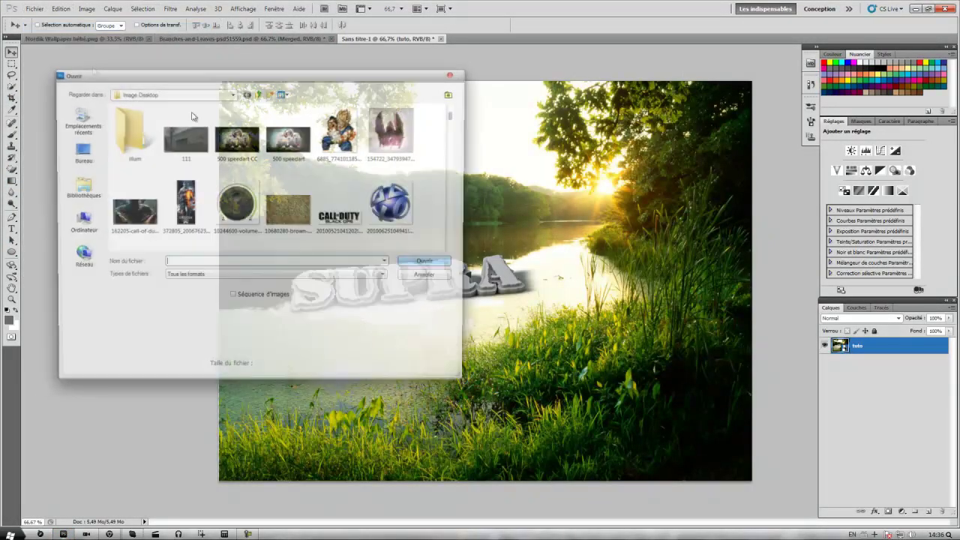
click(79, 187)
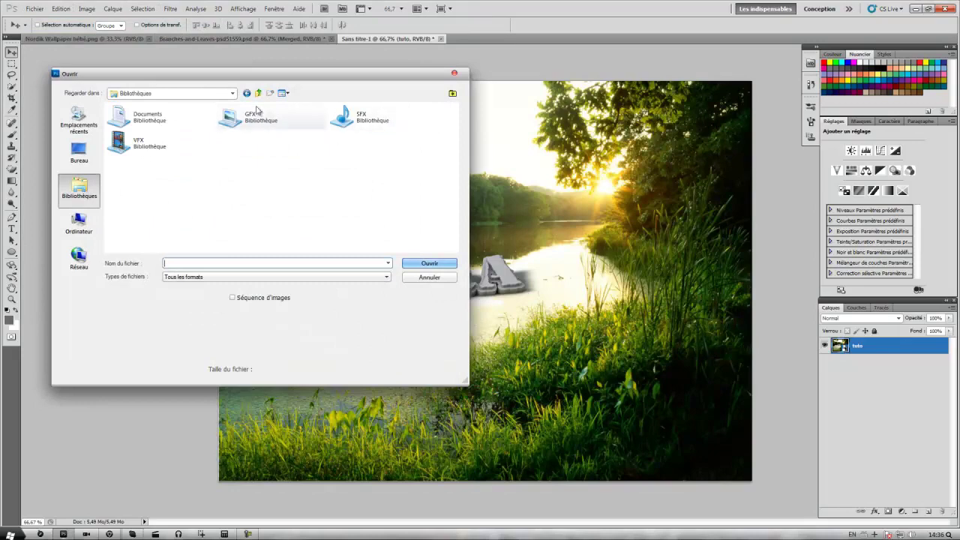
double_click(234, 127)
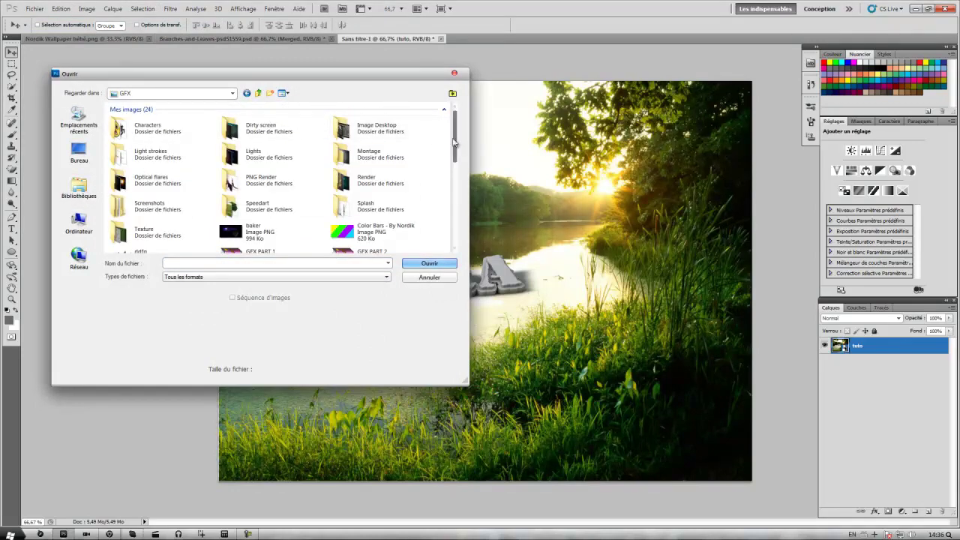
click(79, 154)
scroll(445, 212, down, 10)
scroll(445, 213, down, 5)
click(363, 168)
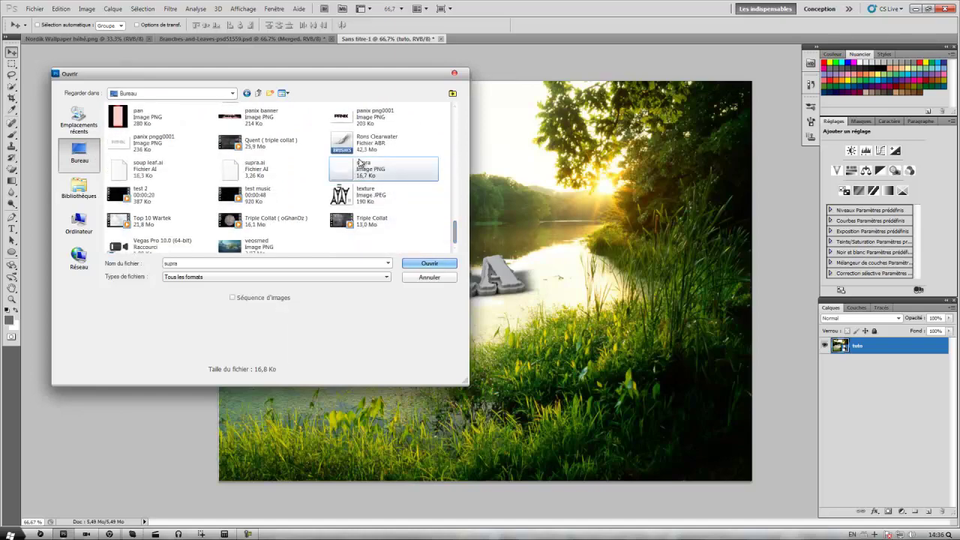
click(446, 268)
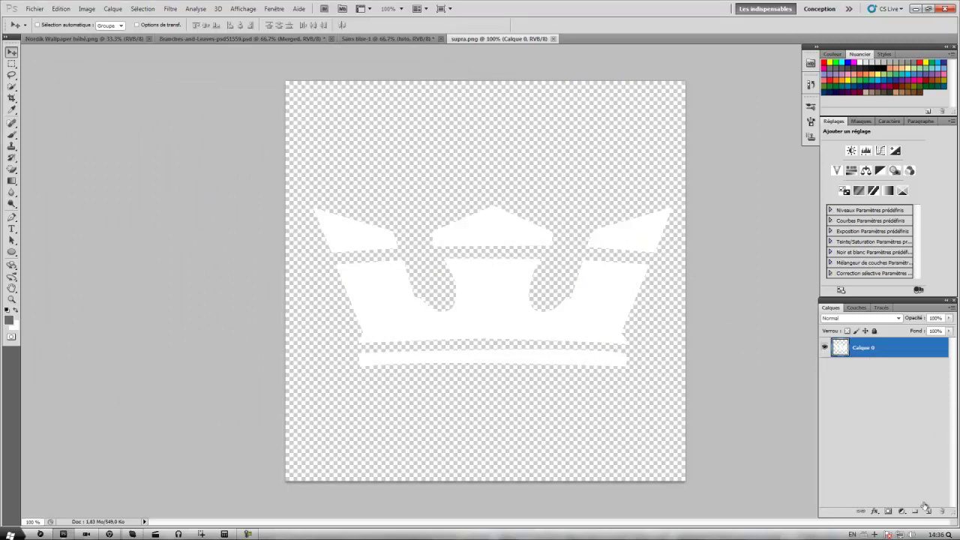
- Add a layer beneath the crown and brush it solid blue all around the crown
ctrl+click(929, 514)
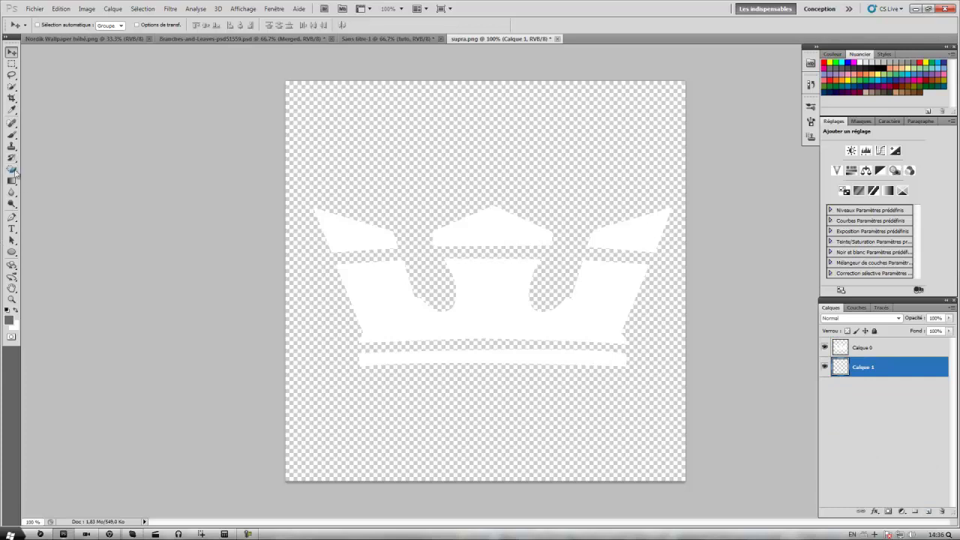
click(12, 135)
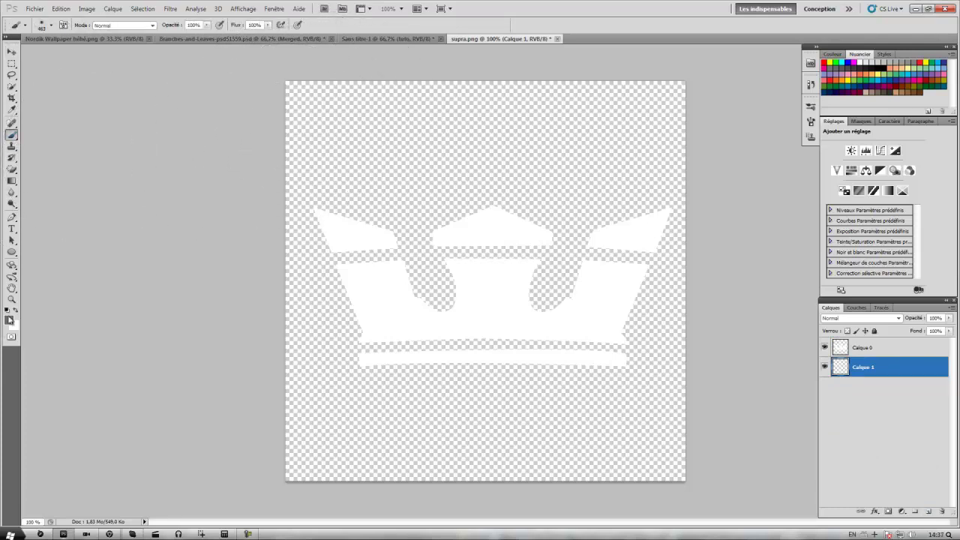
click(11, 320)
click(778, 364)
click(901, 300)
mouse_move(574, 137)
mouse_down()
mouse_move(257, 204)
mouse_move(343, 322)
mouse_move(525, 461)
mouse_move(375, 503)
mouse_up()
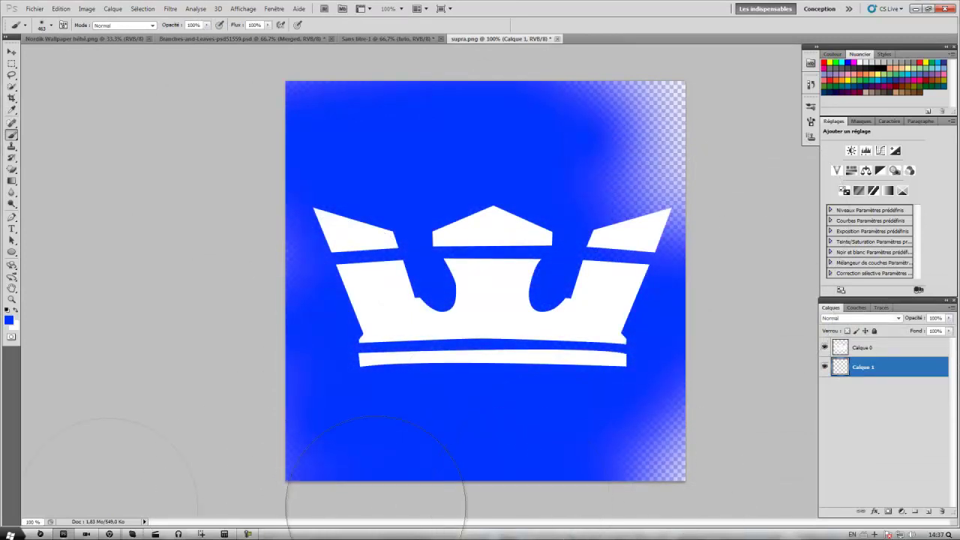
drag(707, 428, 557, 53)
- Combine the crown and blue layers into one smart object, then rasterize it
click(11, 63)
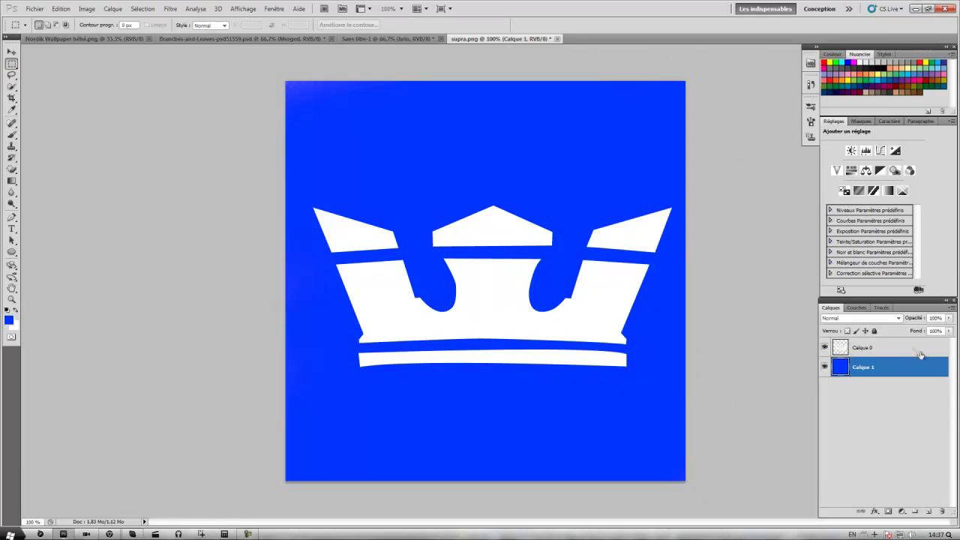
shift+click(921, 349)
right_click(916, 351)
click(893, 166)
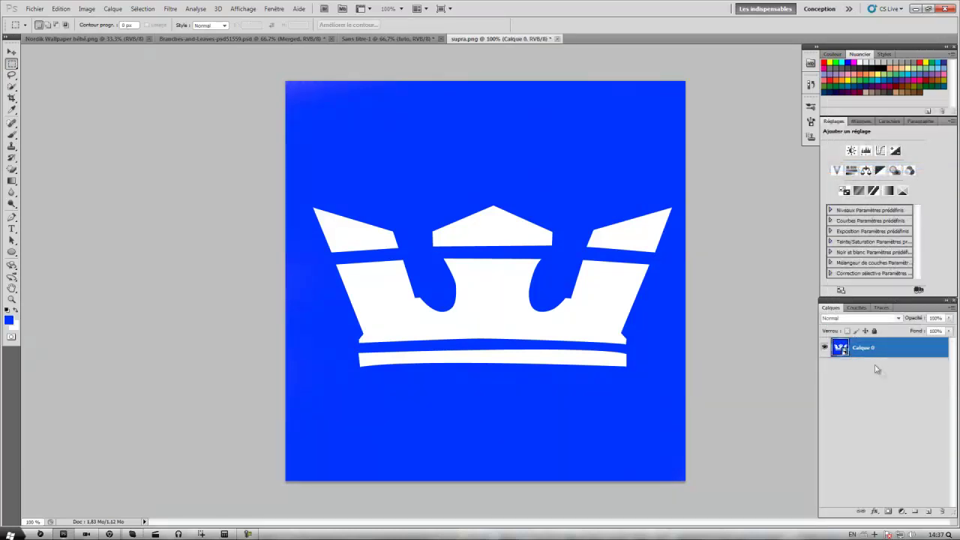
right_click(863, 350)
click(863, 188)
- Magic-erase the blue background and remove the extra Calque 1 layer
drag(15, 171, 69, 191)
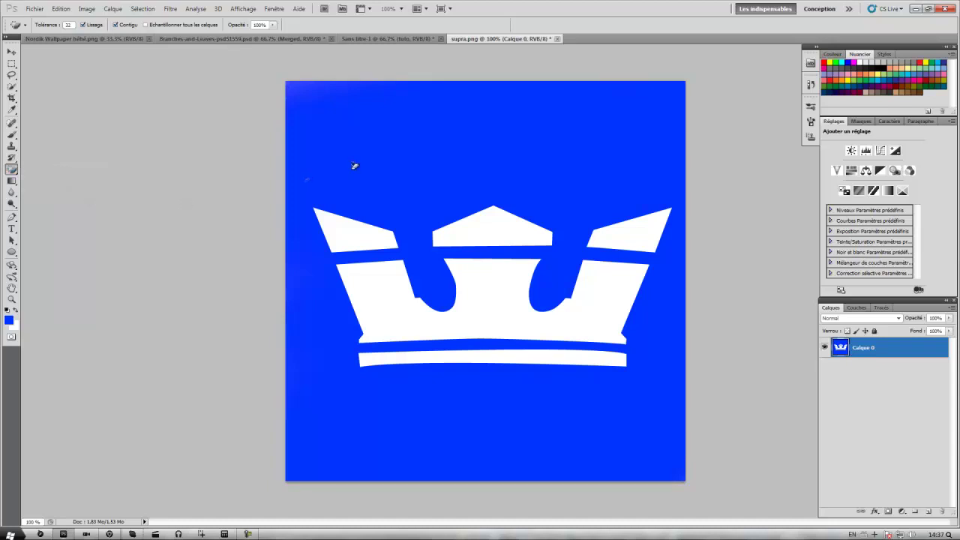
click(390, 142)
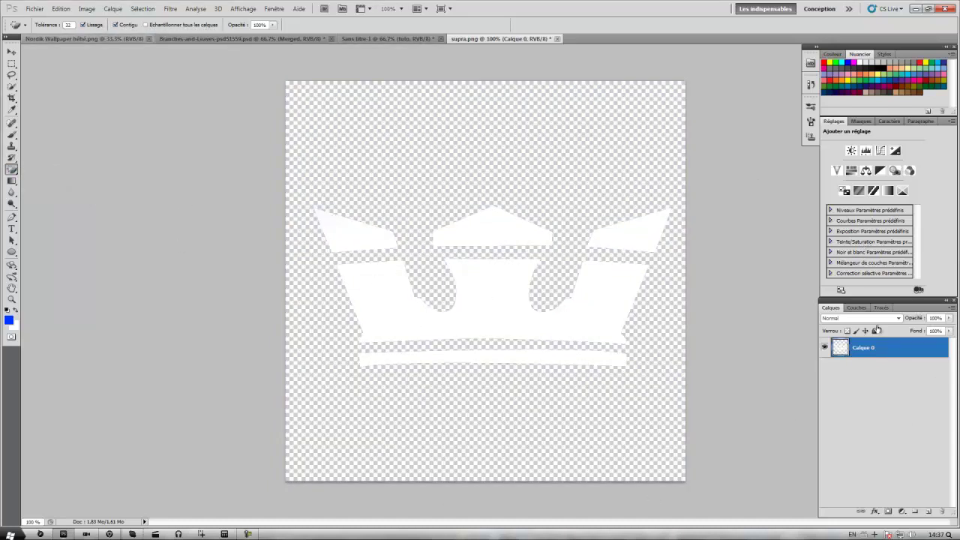
key(alt+BackSpace)
key(ctrl+alt+shift+n)
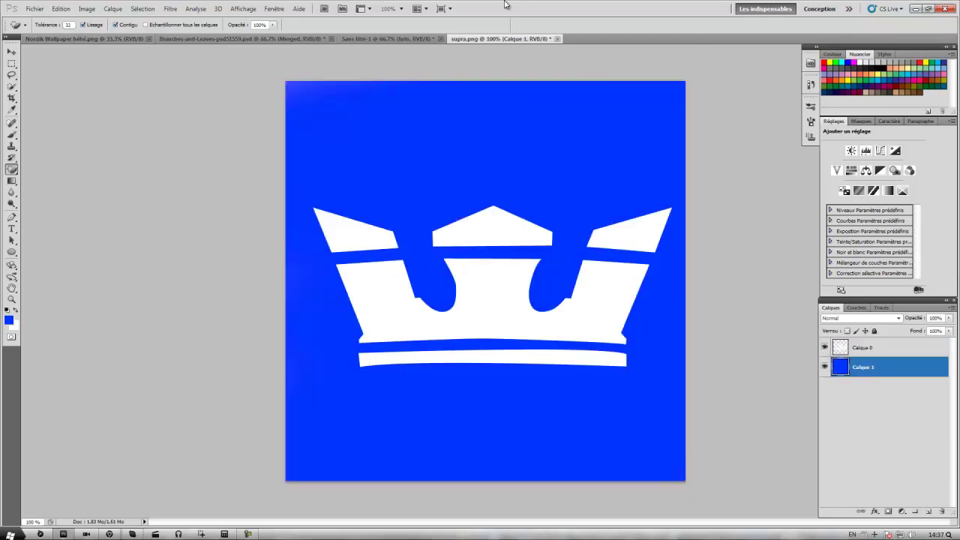
key(ctrl+alt+z)
key(Delete)
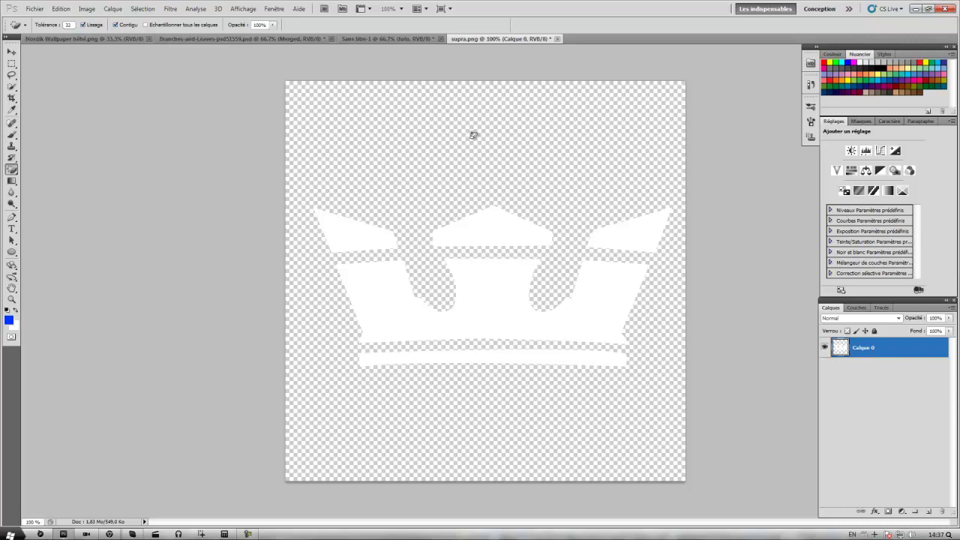
click(11, 51)
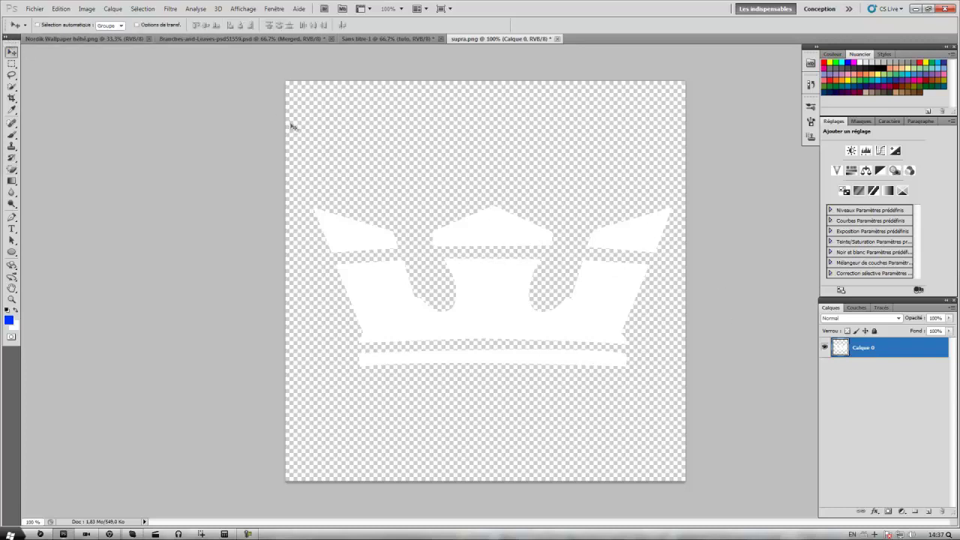
- Select the crown's opaque pixels and convert the selection into a work path
click(12, 64)
drag(350, 118, 551, 274)
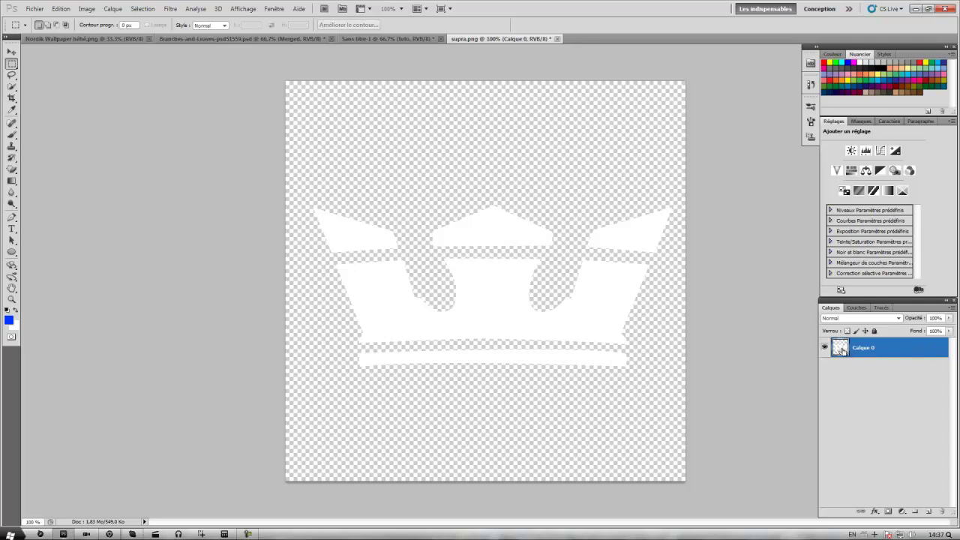
ctrl+click(841, 348)
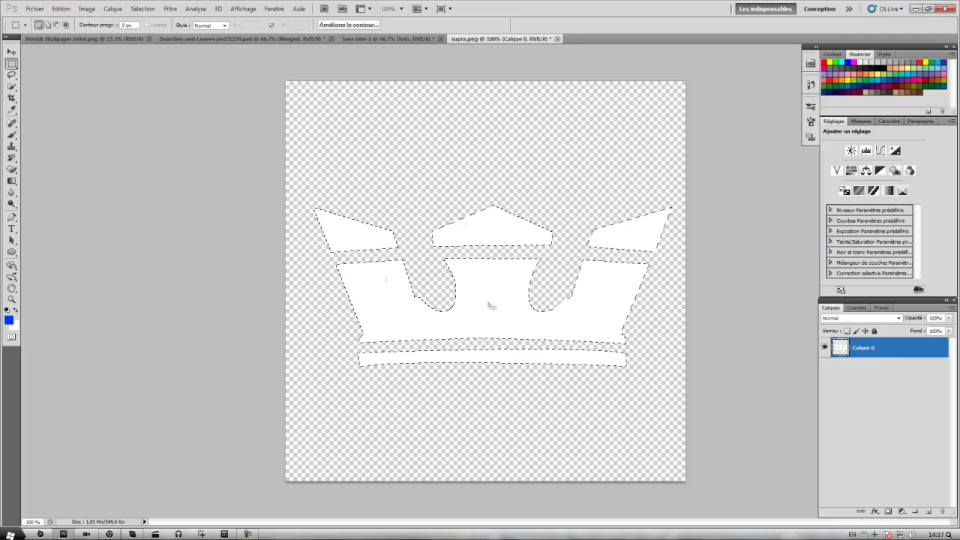
right_click(504, 285)
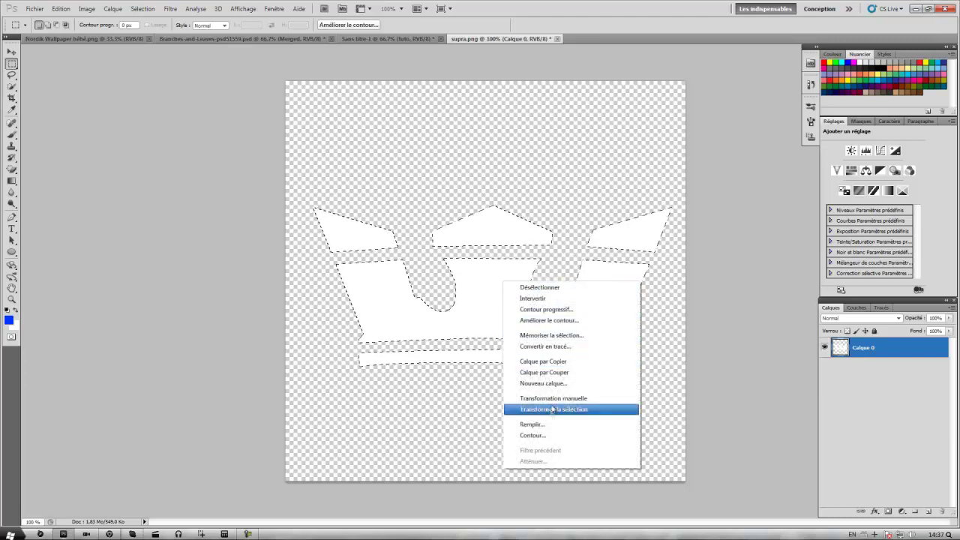
click(553, 347)
click(524, 179)
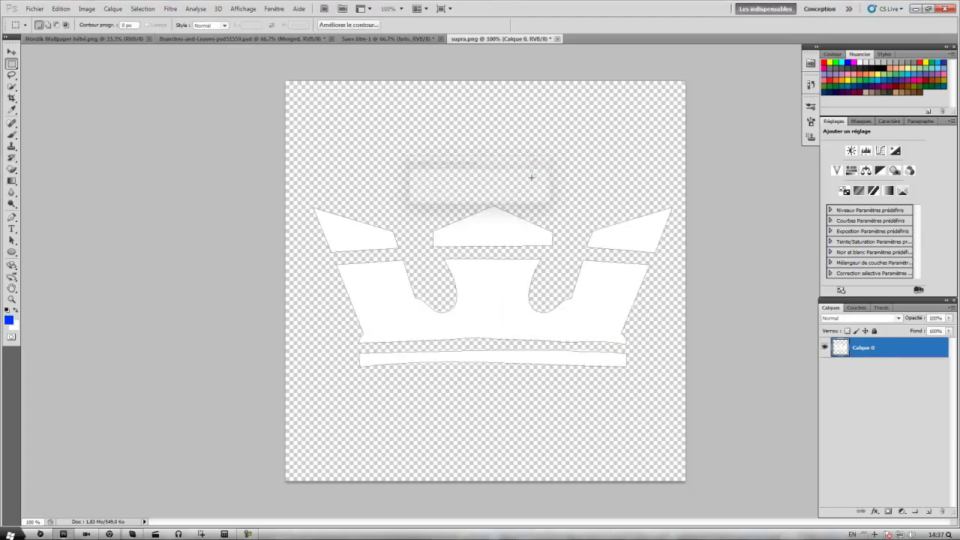
- Export the work path via Paths to Illustrator, saving it as supra
click(32, 9)
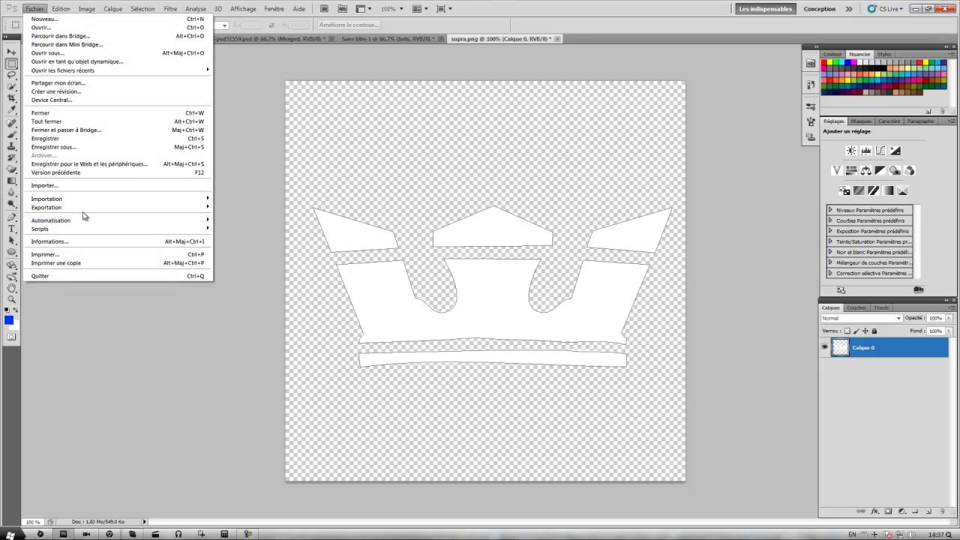
mouse_move(46, 207)
click(248, 223)
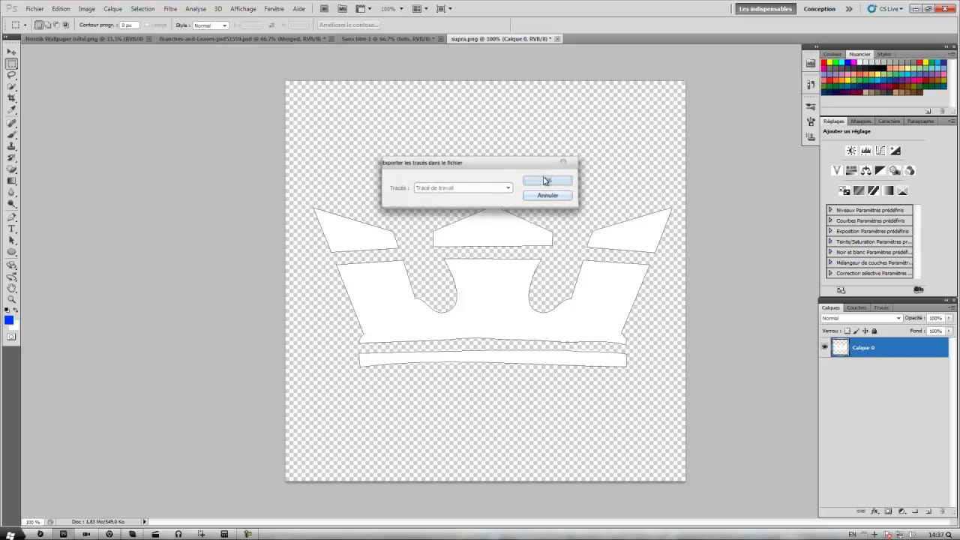
click(548, 181)
click(463, 7)
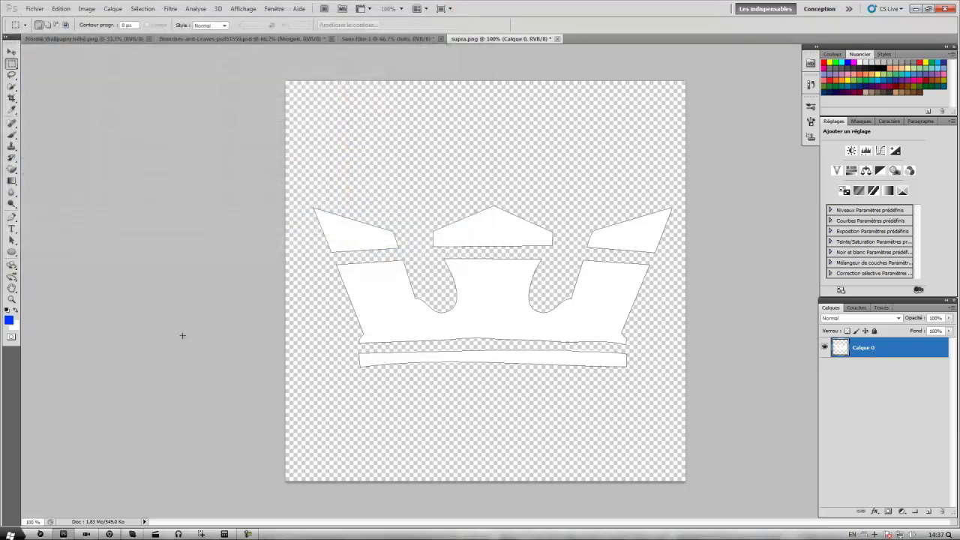
click(109, 535)
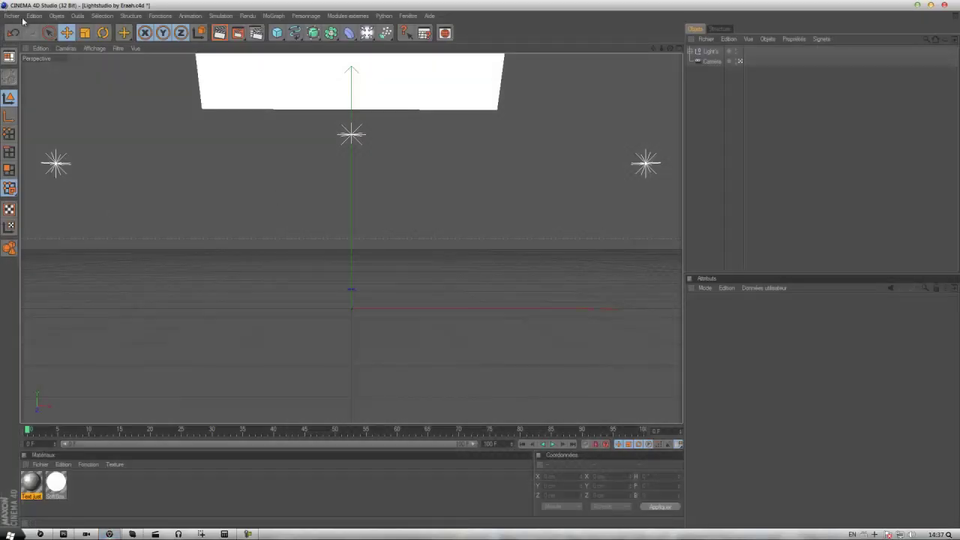
- Merge supra.ai from the desktop into the scene, accepting the Illustrator import settings
click(12, 16)
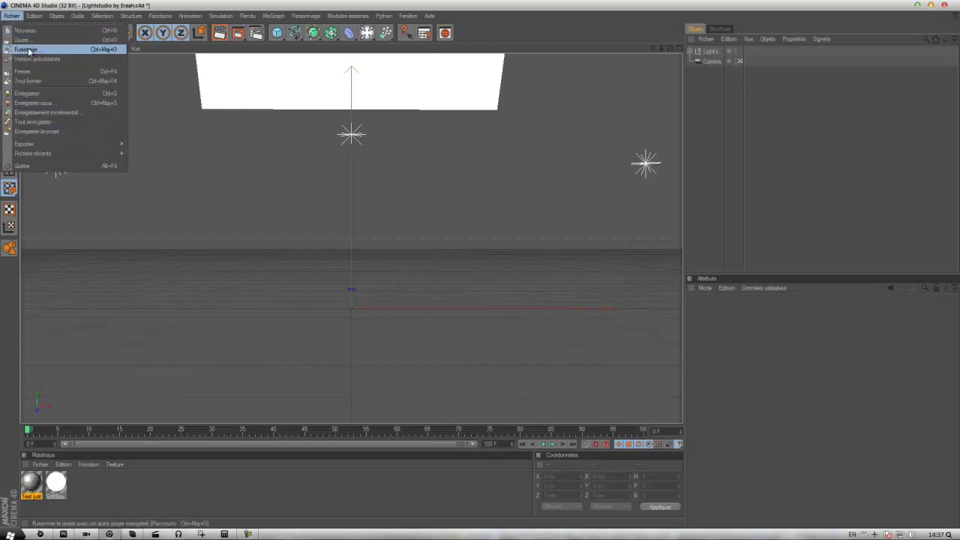
click(24, 40)
click(38, 74)
drag(472, 82, 460, 207)
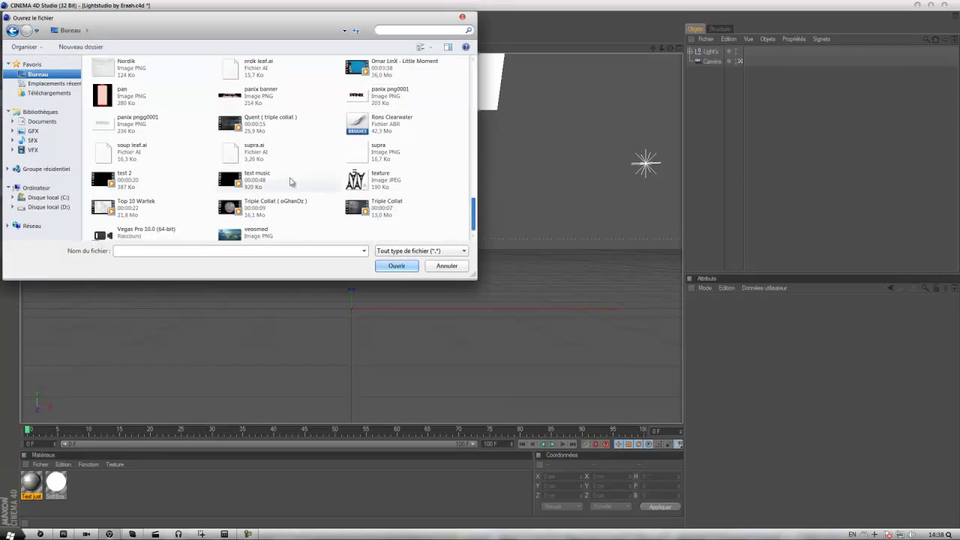
click(285, 153)
click(395, 266)
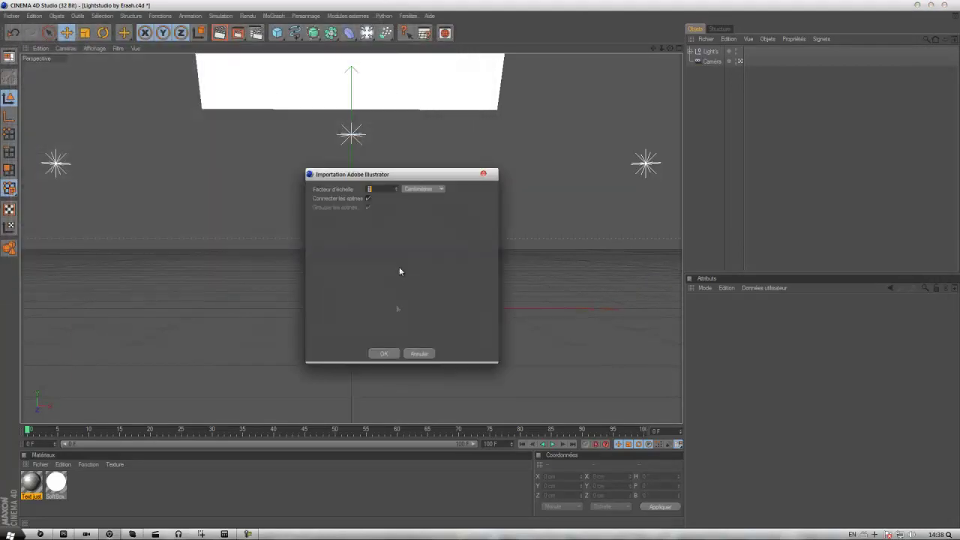
click(384, 354)
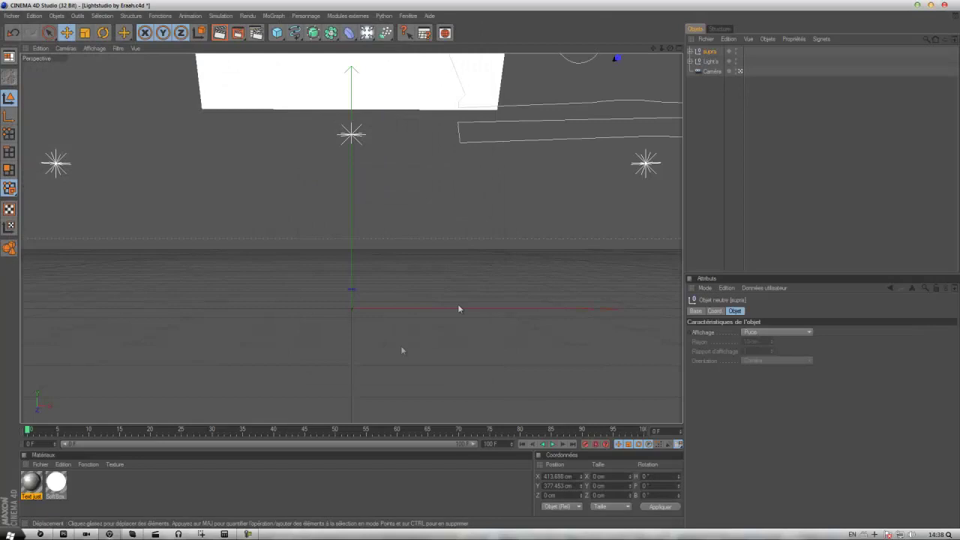
- Move the crown outline to the scene centre using the four-viewport layout
click(678, 49)
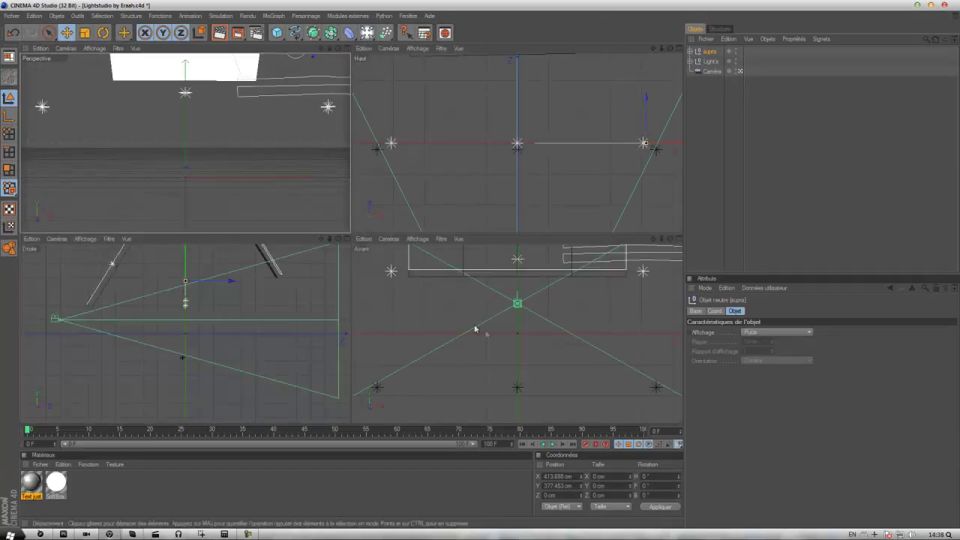
scroll(553, 302, down, 2)
drag(539, 268, 482, 264)
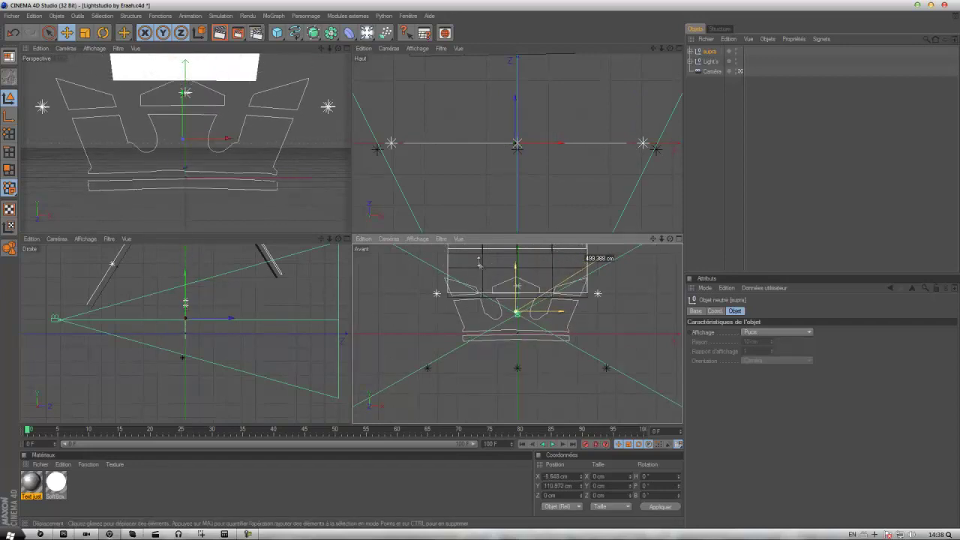
key(F1)
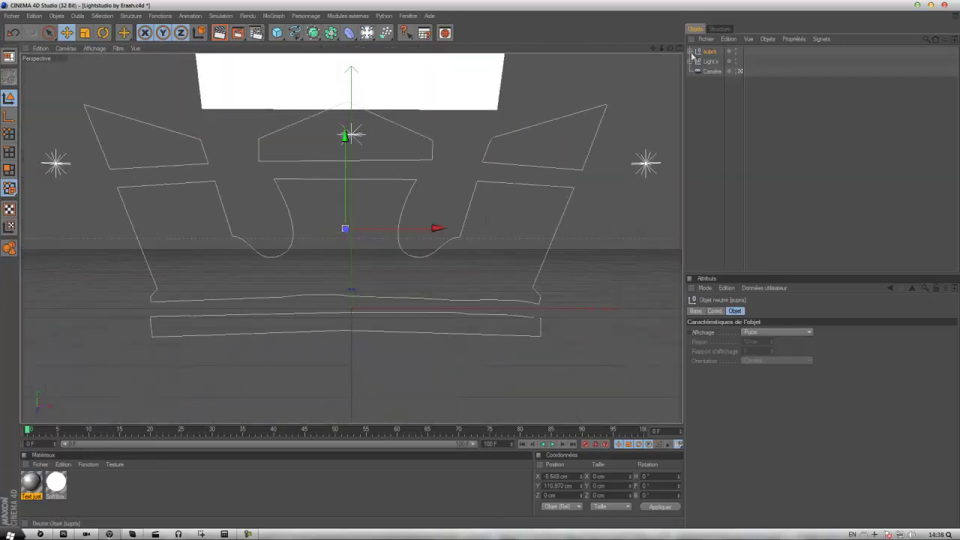
- Move Tracé 1 to Tracé 5 out of the supra group and delete the empty supra null
click(691, 52)
drag(757, 107, 709, 60)
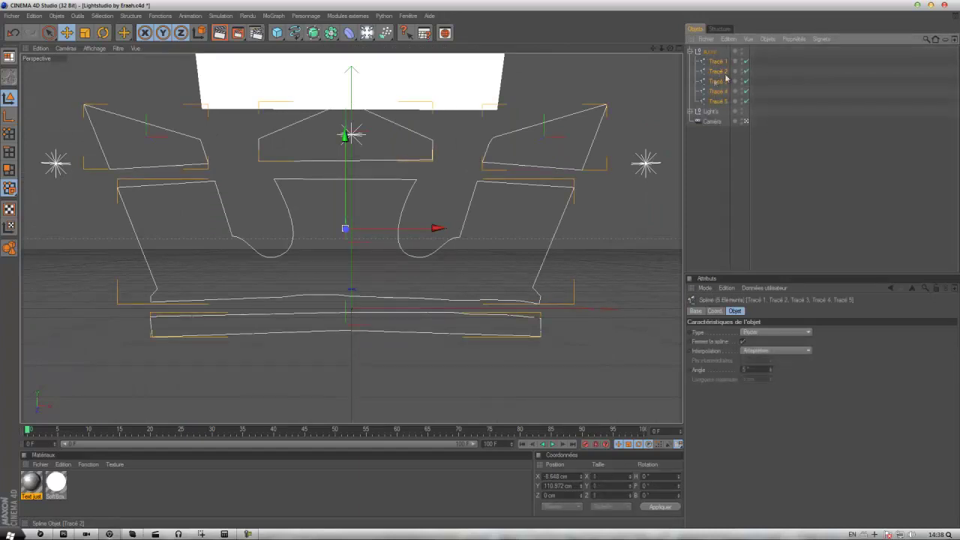
drag(720, 51, 721, 50)
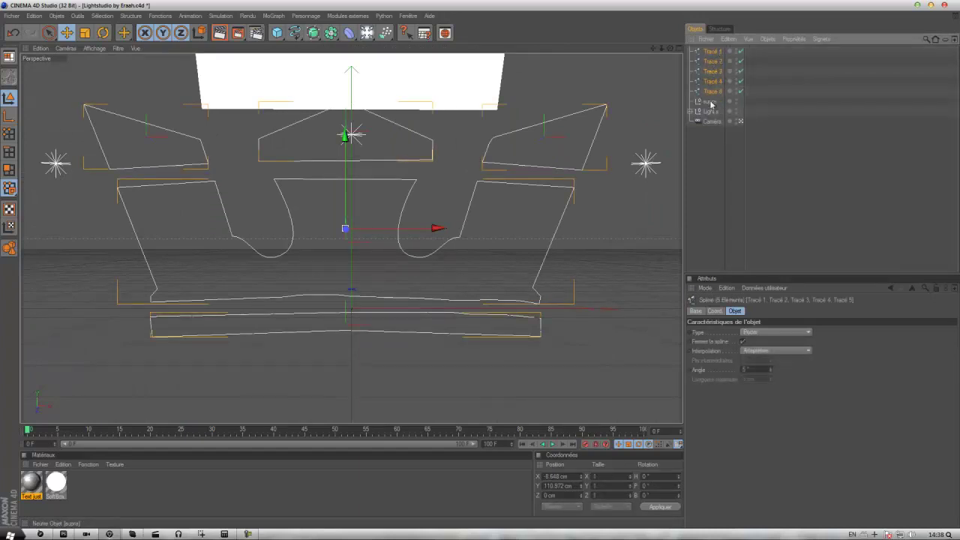
click(711, 102)
key(Delete)
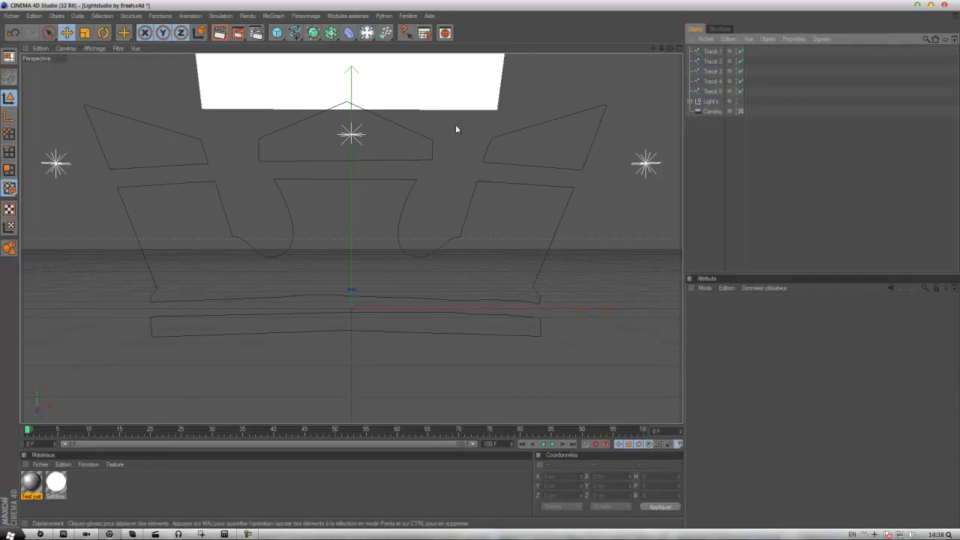
click(315, 32)
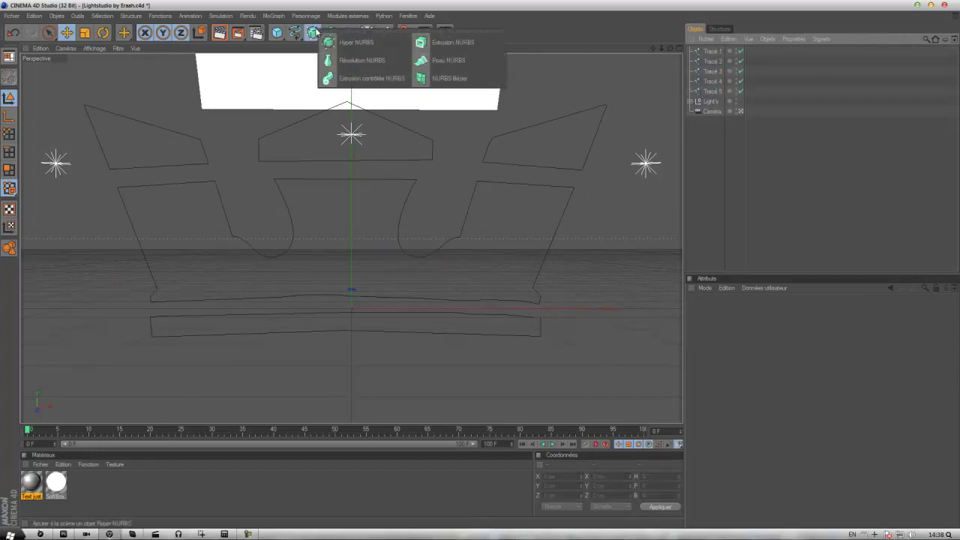
- Nest each of the five Tracé splines inside its own Extrusion NURBS
click(450, 42)
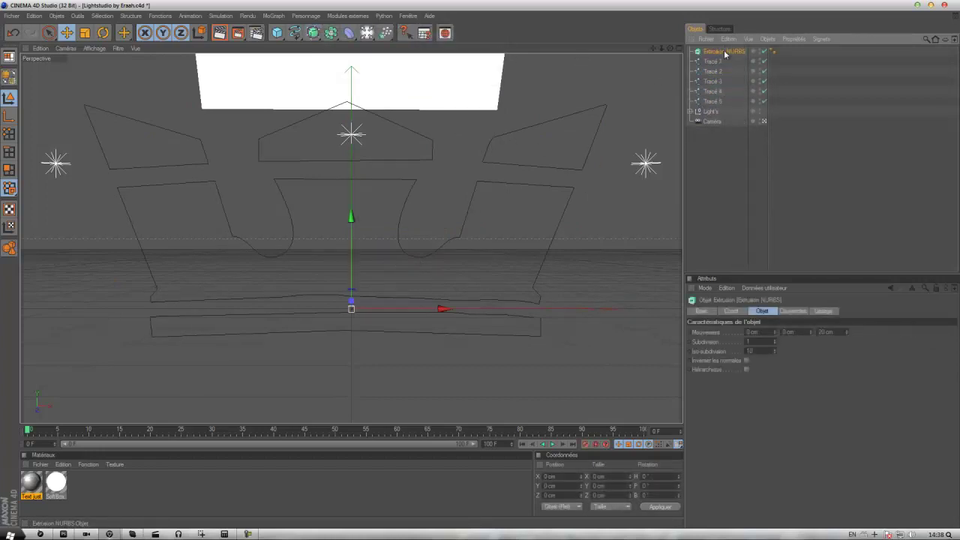
mouse_move(719, 60)
mouse_down()
mouse_move(713, 107)
mouse_move(724, 53)
mouse_up()
drag(719, 121, 724, 73)
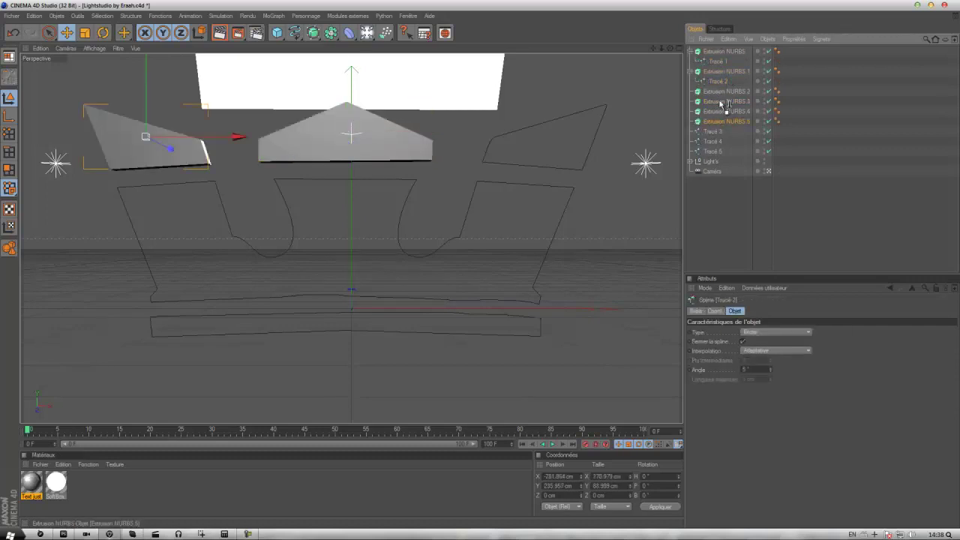
drag(722, 105, 724, 93)
mouse_move(713, 131)
mouse_down()
mouse_move(724, 112)
mouse_move(725, 132)
mouse_up()
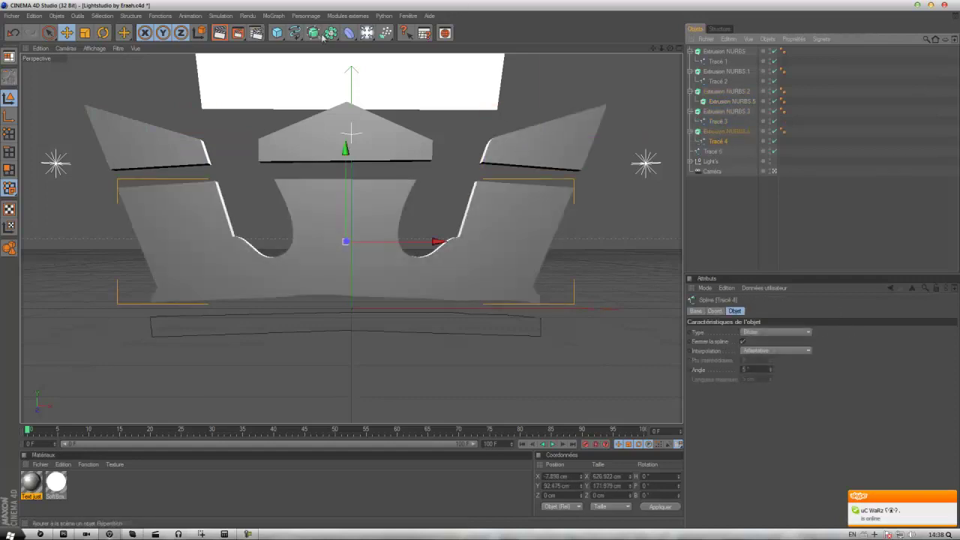
drag(322, 36, 450, 39)
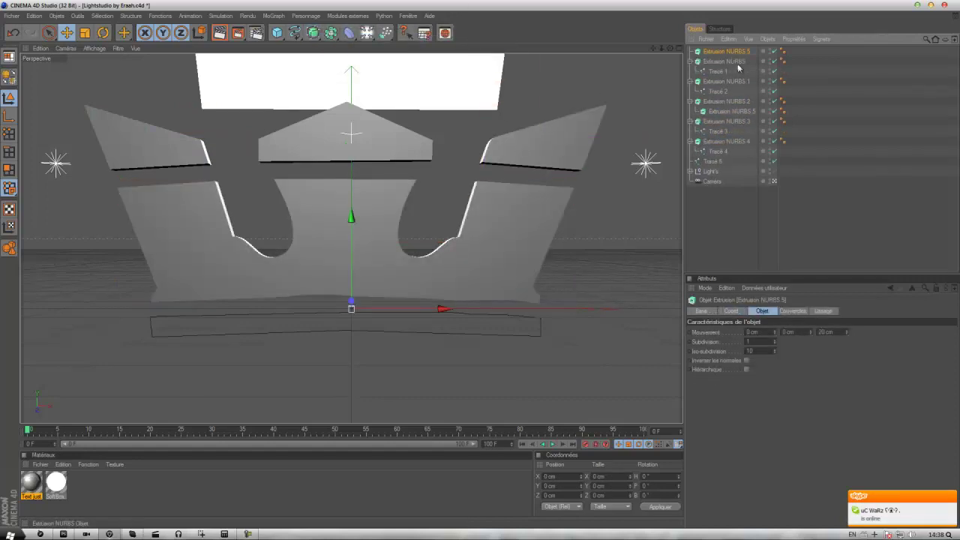
drag(734, 158, 726, 152)
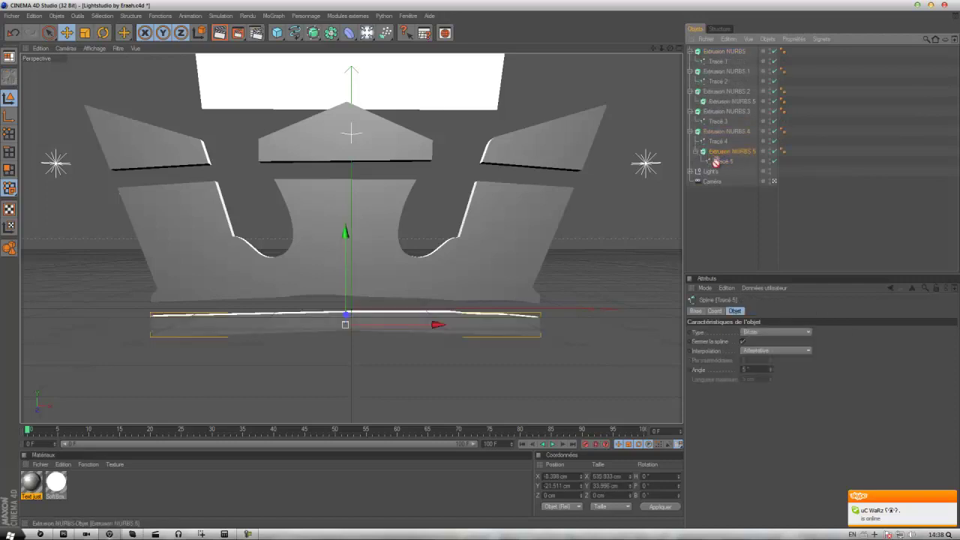
- Delete the stray extra Extrusion NURBS objects
click(714, 153)
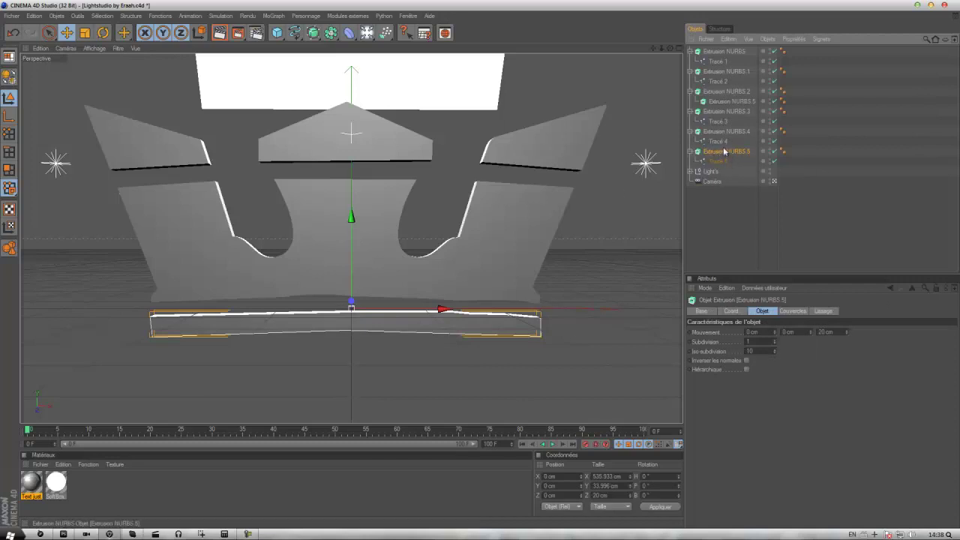
ctrl+click(727, 132)
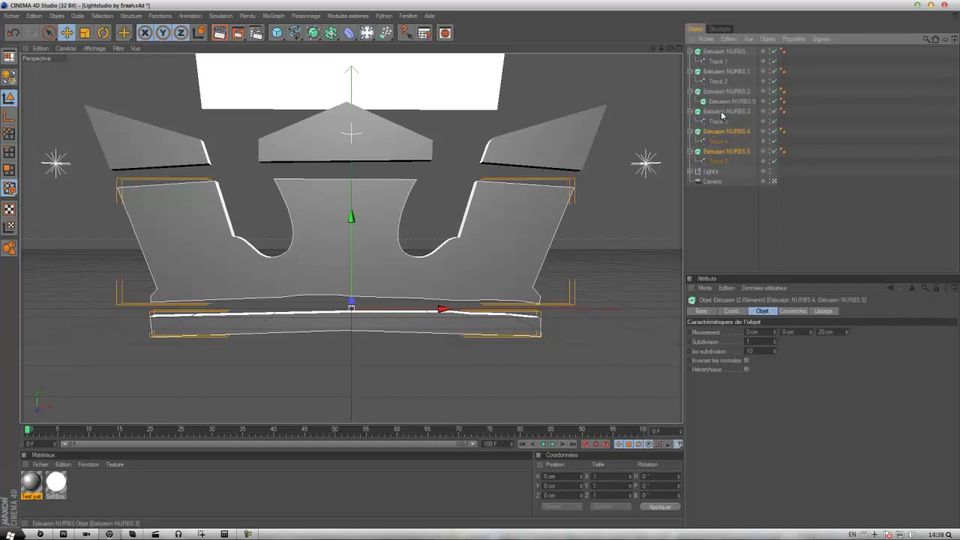
mouse_move(774, 112)
mouse_down()
mouse_move(750, 177)
mouse_move(726, 152)
mouse_up()
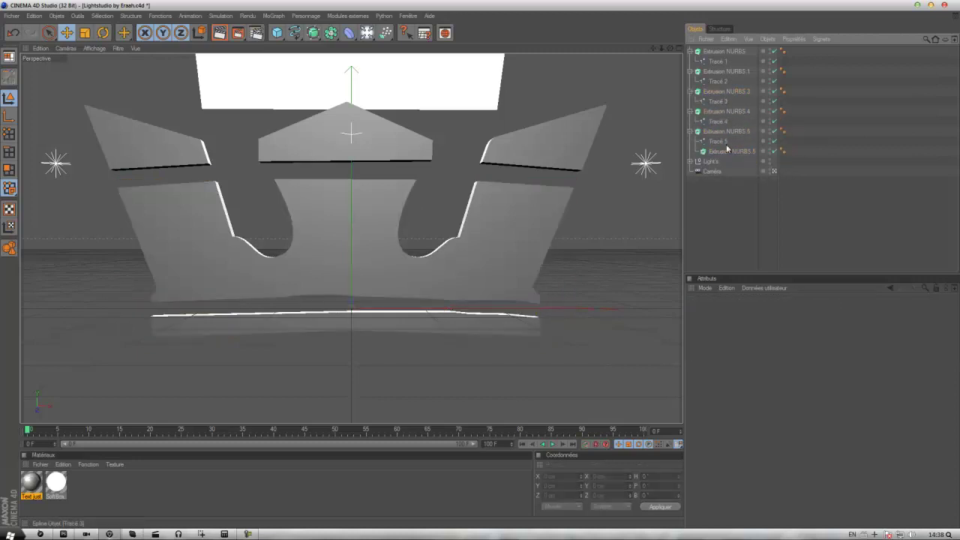
key(Delete)
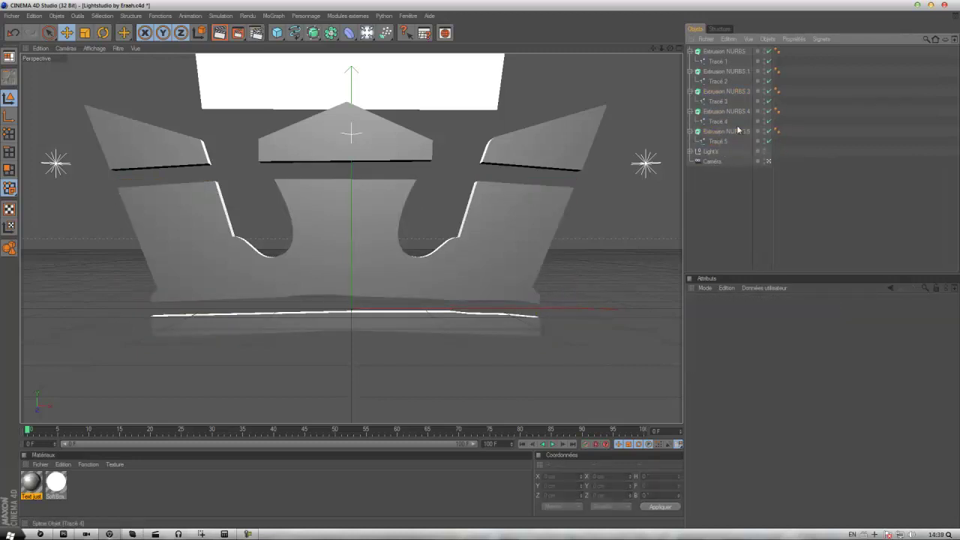
- Select all five crown extrusions and set their Z extrusion depth to 85 cm
click(728, 132)
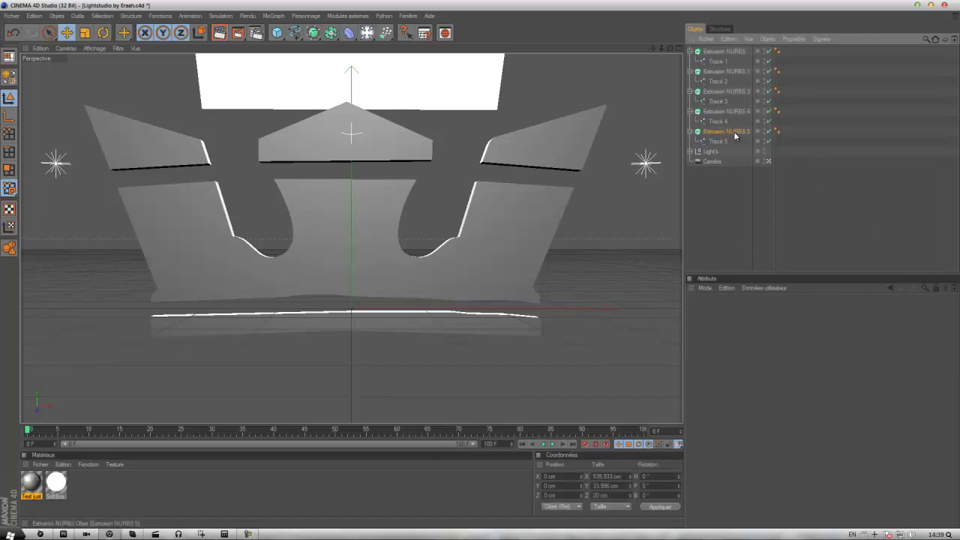
ctrl+click(725, 112)
ctrl+click(736, 91)
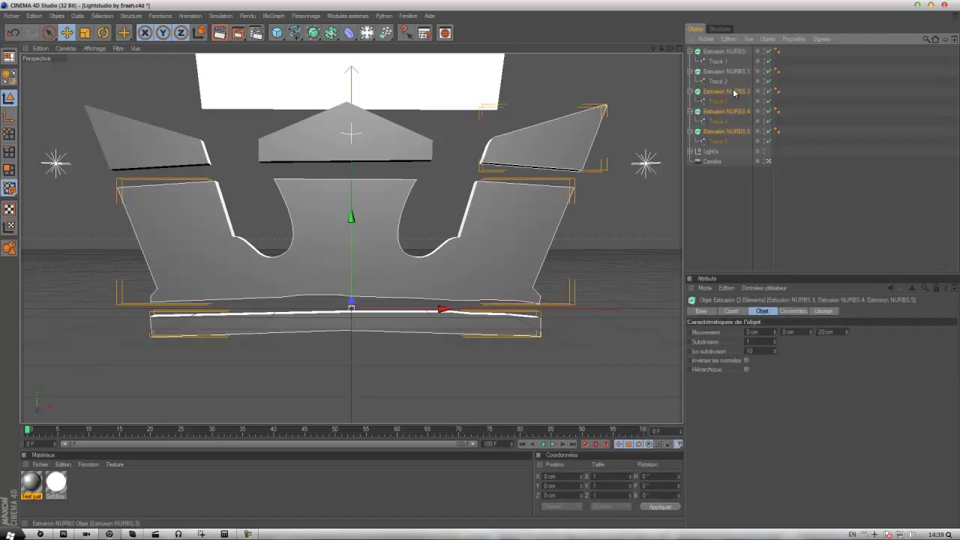
ctrl+click(729, 71)
ctrl+click(728, 51)
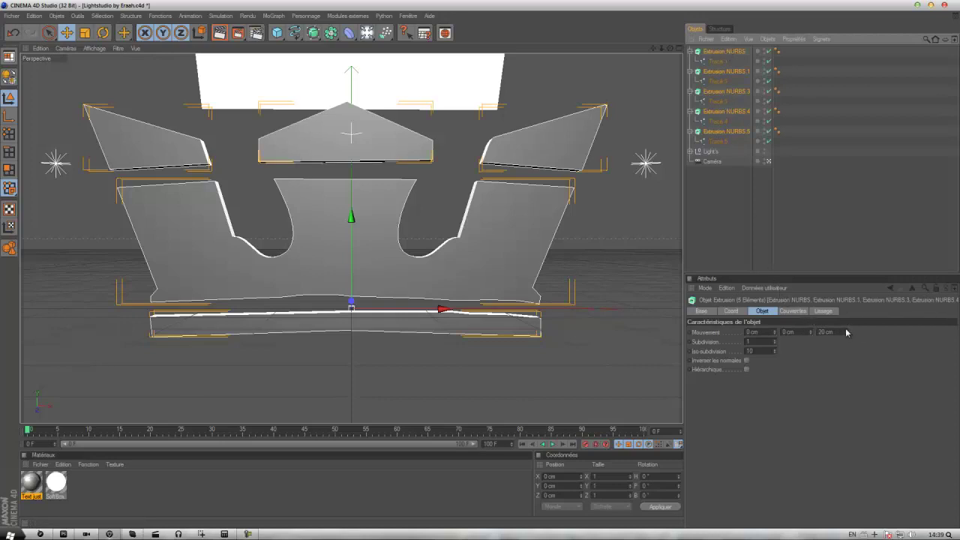
drag(847, 330, 857, 339)
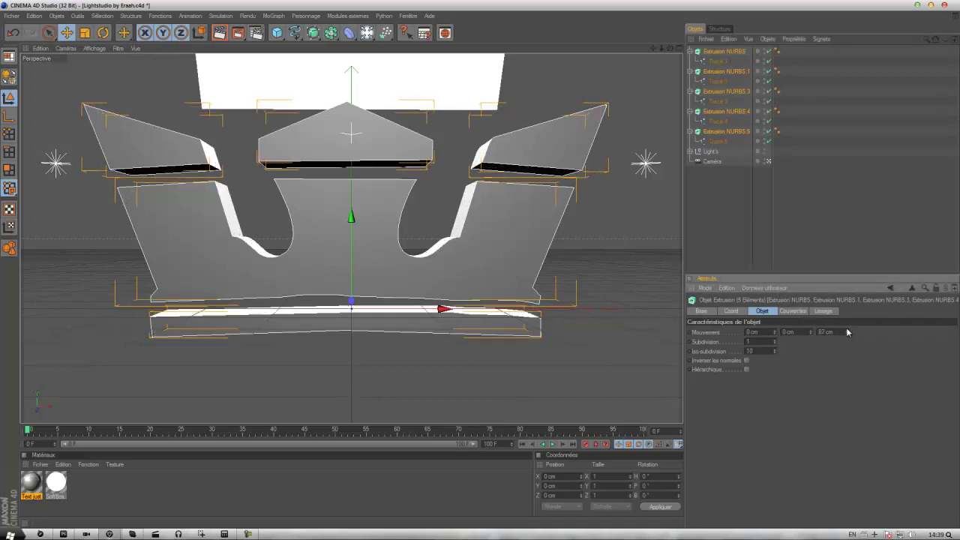
drag(845, 337, 846, 336)
- Scale the crown pieces to 0.5 in X and Y
click(732, 311)
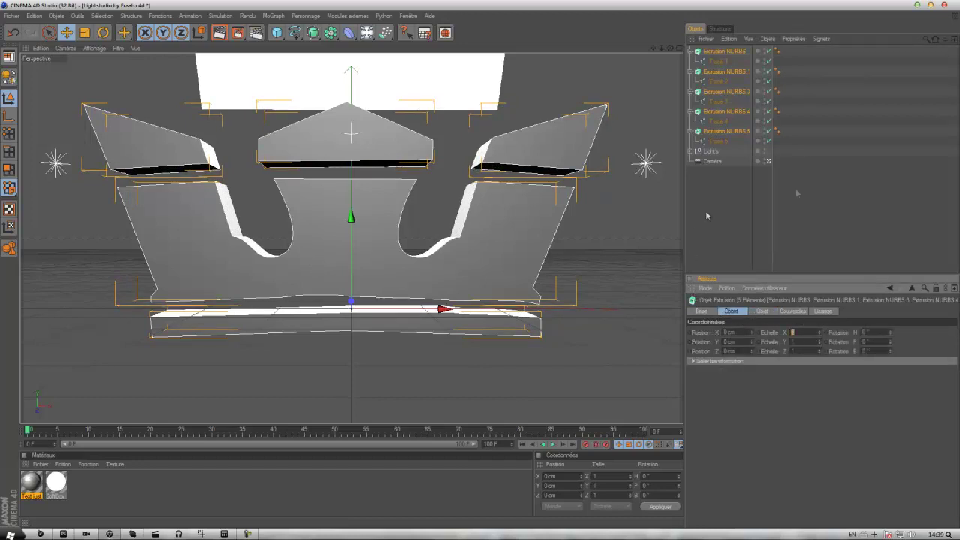
text(0.5)
key(Return)
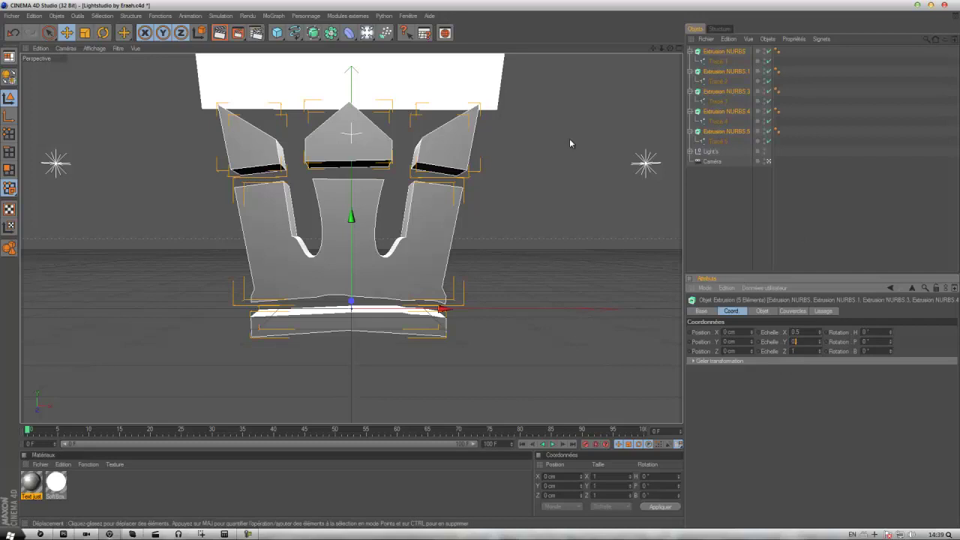
text(.5)
key(Return)
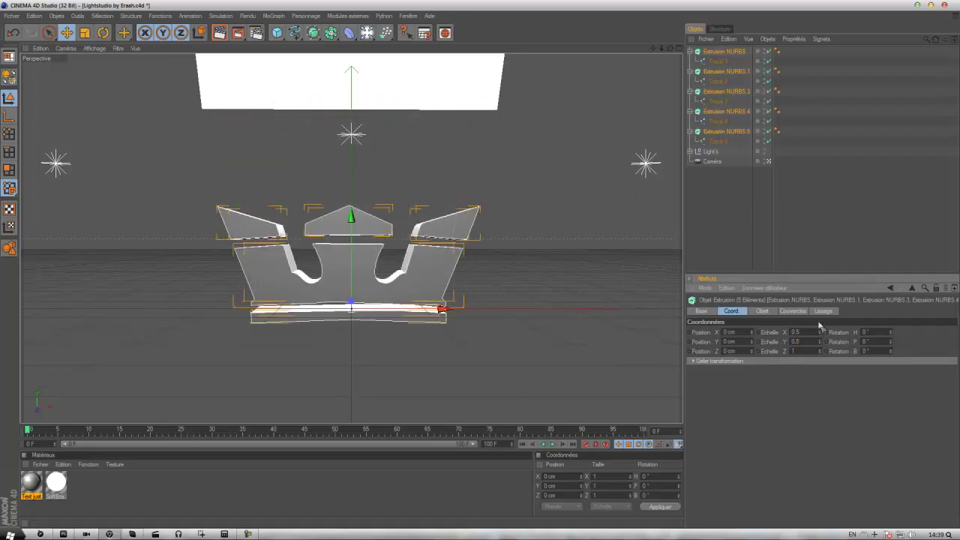
- Give the start and end caps a cap-and-bevel with 1 bevel step
click(793, 311)
click(803, 332)
click(800, 370)
click(803, 361)
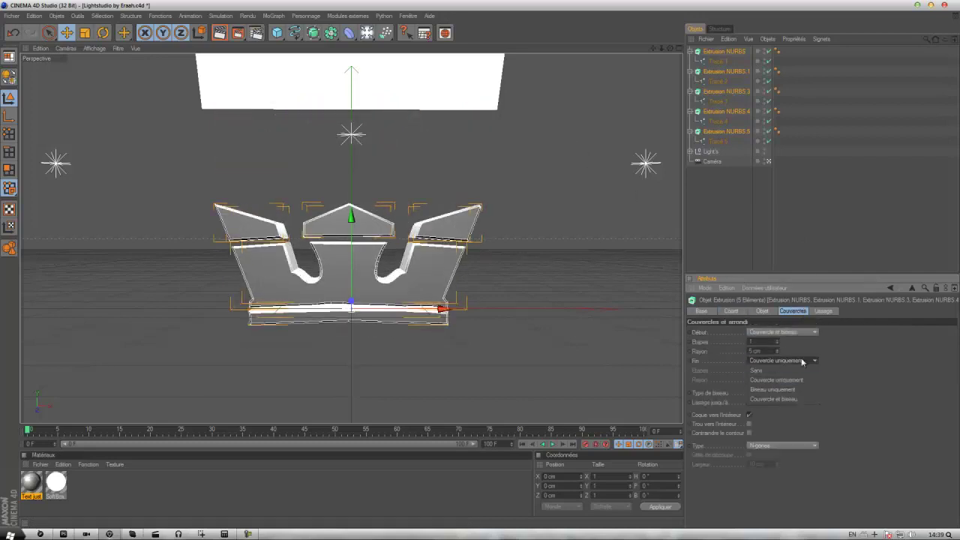
click(786, 400)
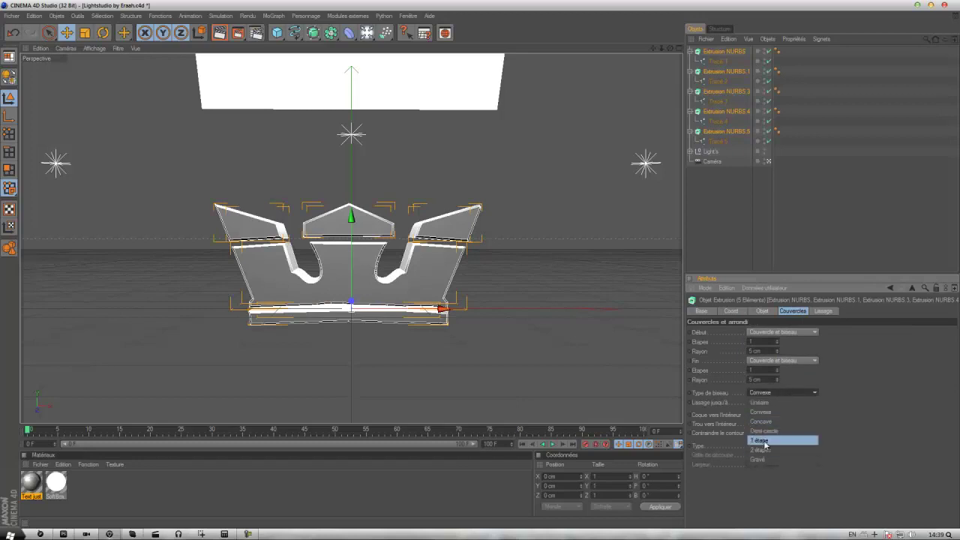
click(765, 446)
- Rotate the crown slightly around its vertical axis to a heading of about 339°
click(104, 33)
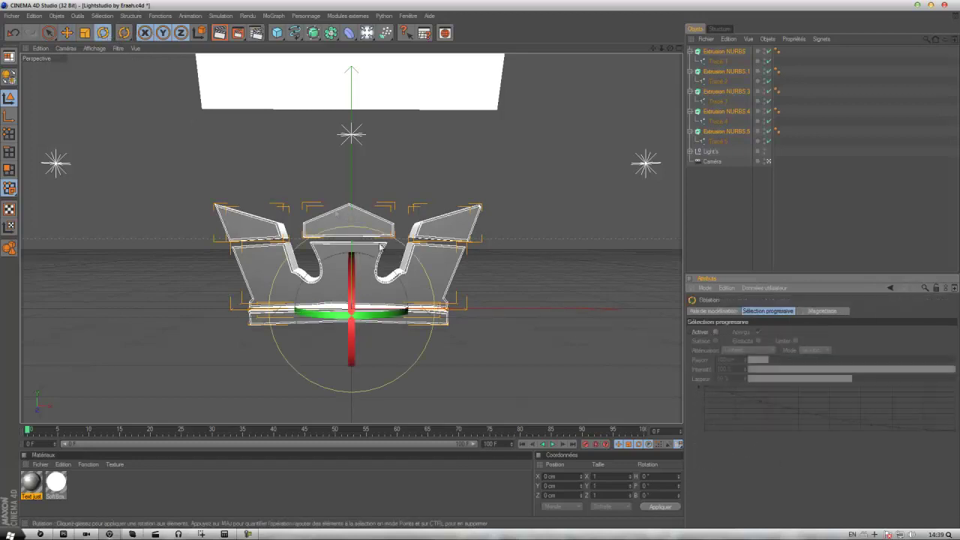
drag(379, 313, 360, 318)
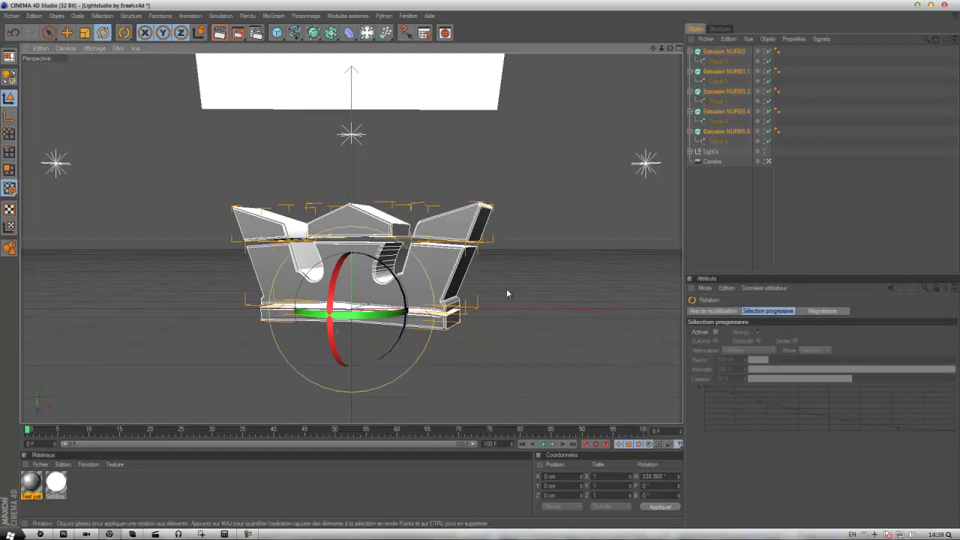
click(64, 535)
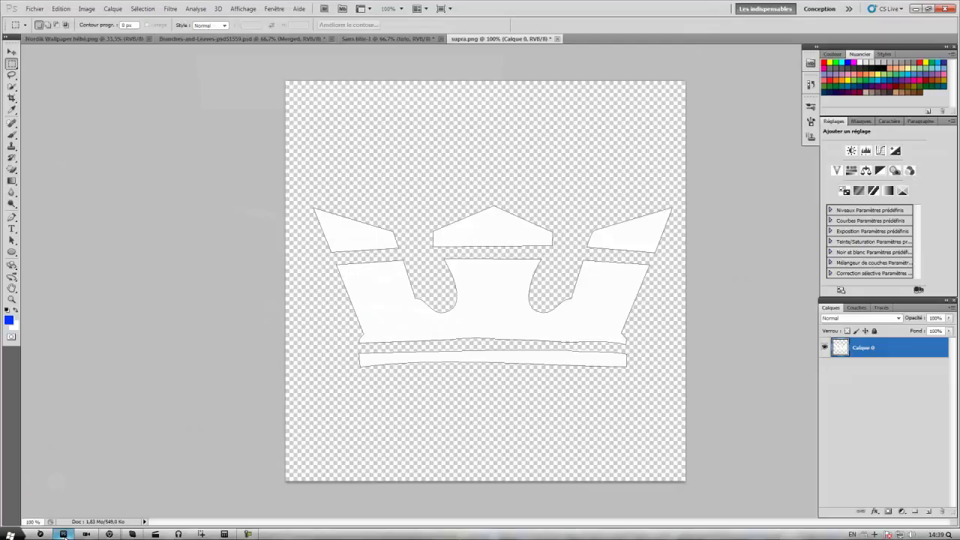
- View the Sans titre-1 lake image in Photoshop, then return to the crown in Cinema 4D
click(390, 39)
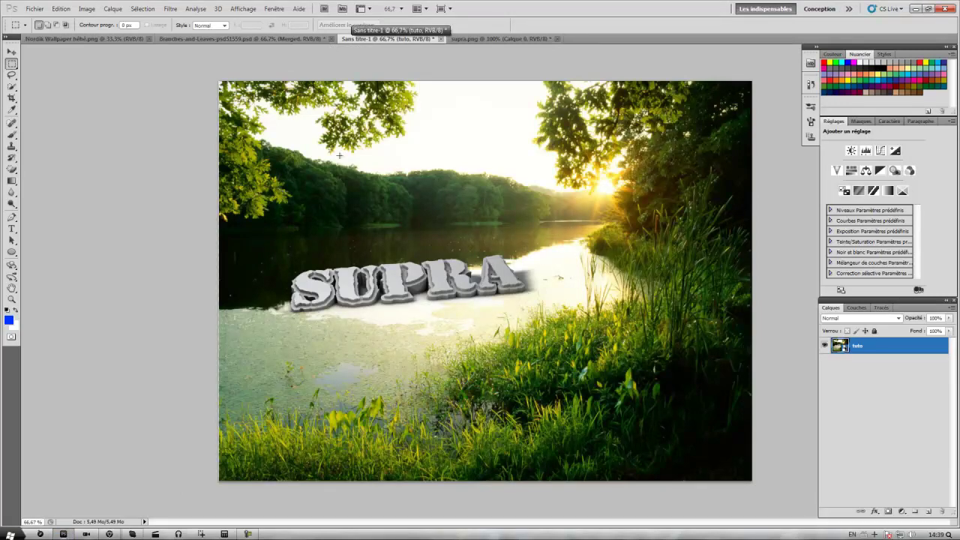
click(63, 534)
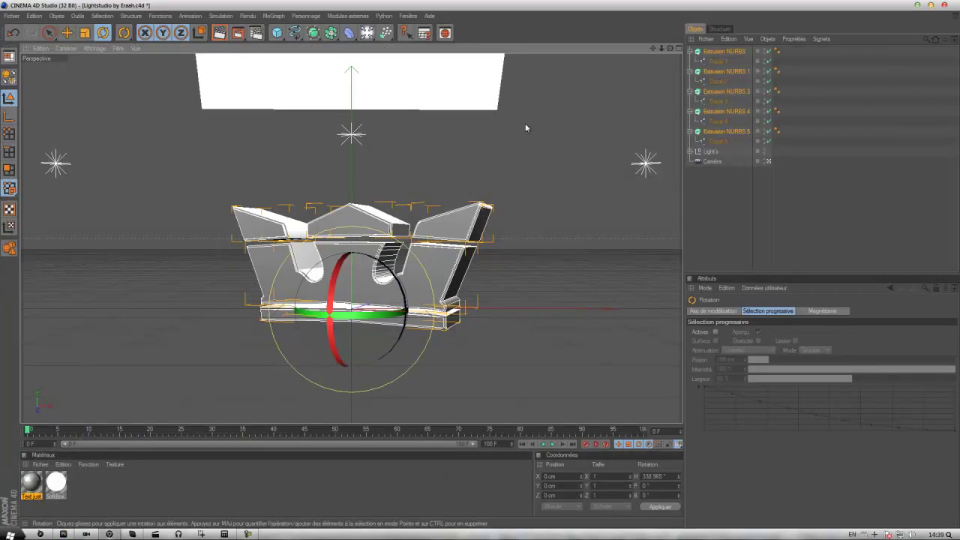
click(370, 112)
click(257, 33)
click(106, 28)
click(106, 45)
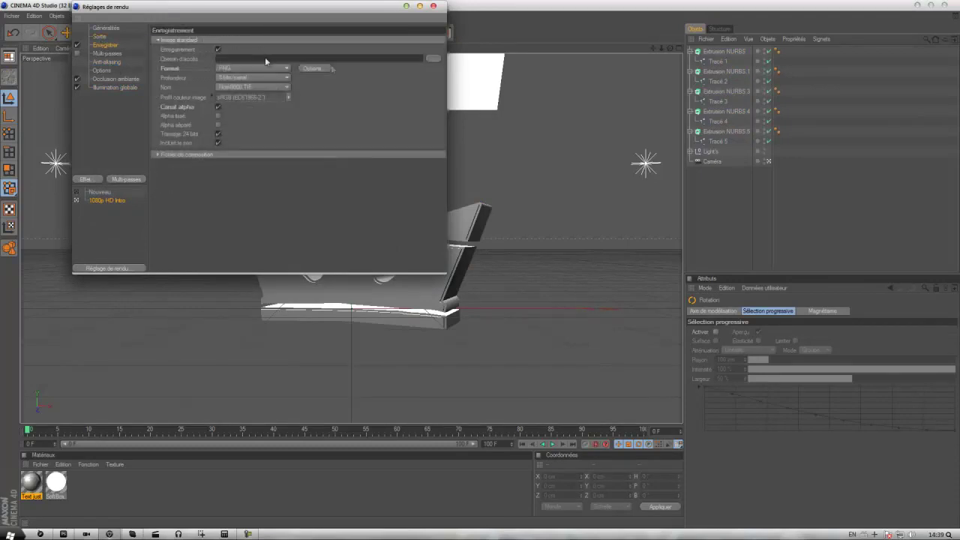
click(433, 58)
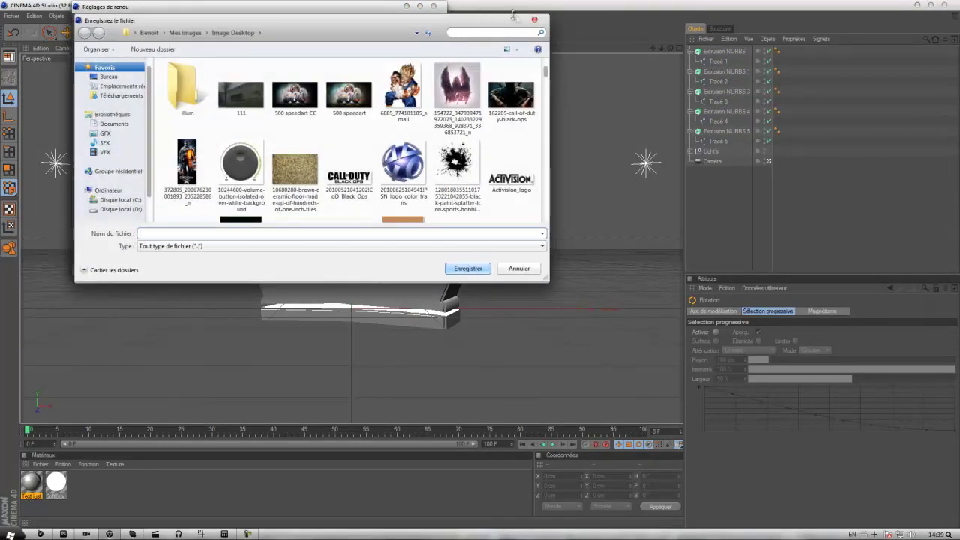
click(534, 19)
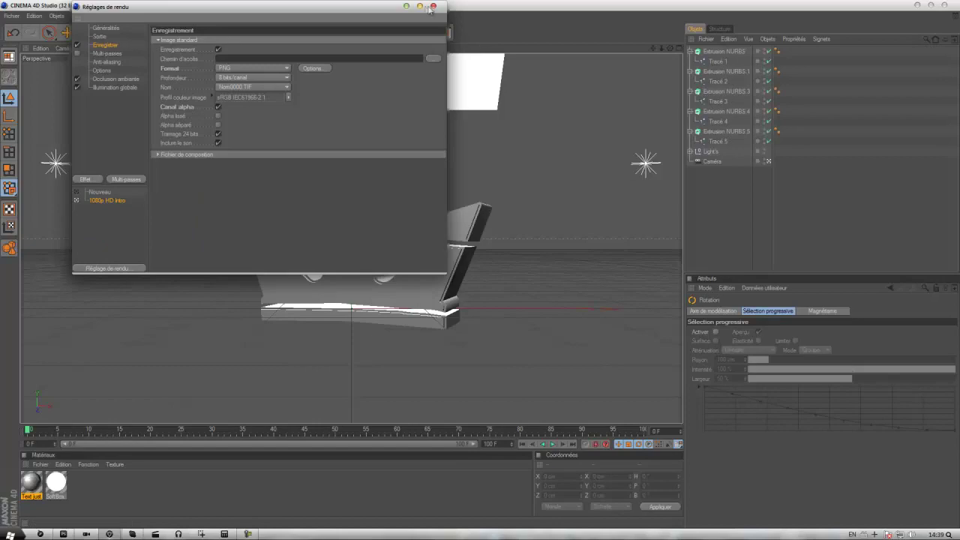
click(433, 6)
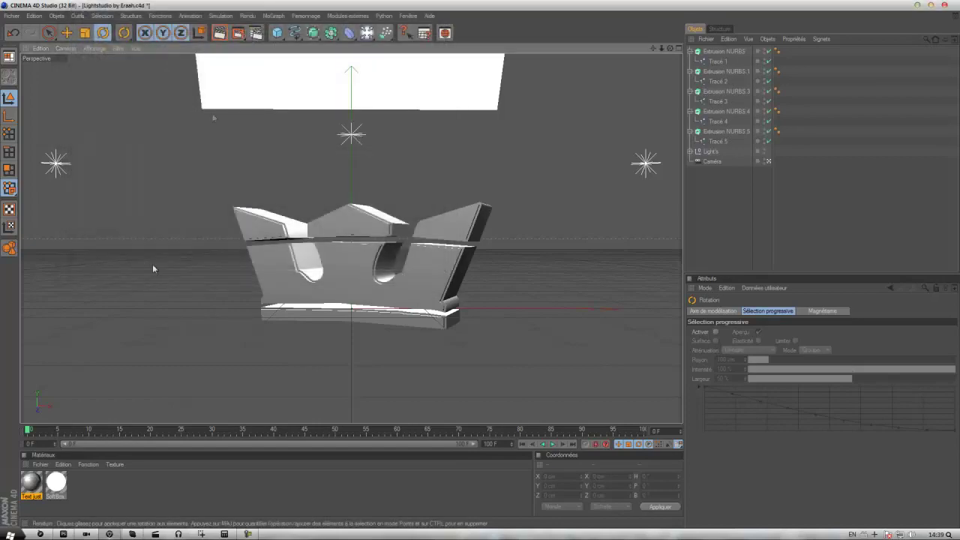
click(64, 534)
- Start placing a file into the lake image and browse to Libraries > GFX > Image Desktop
click(35, 8)
click(48, 185)
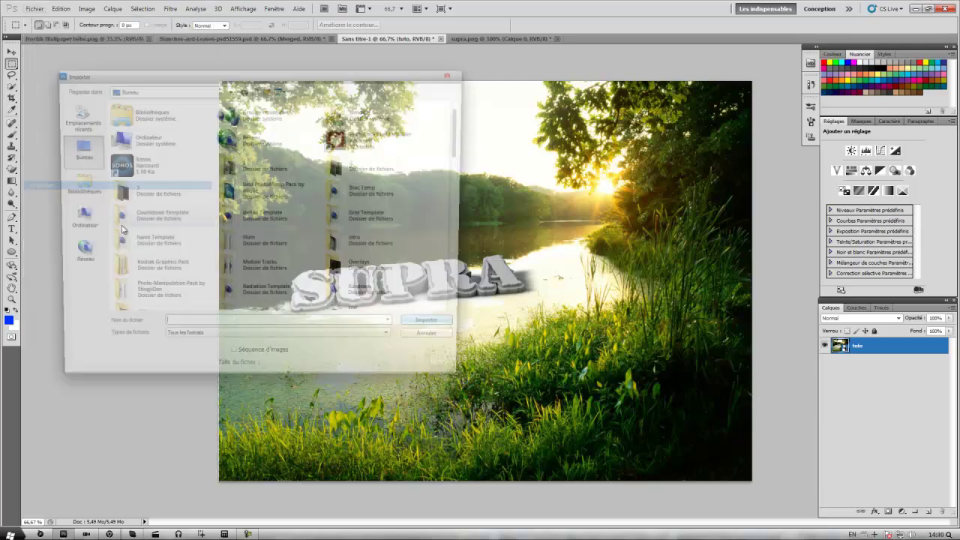
drag(465, 120, 460, 259)
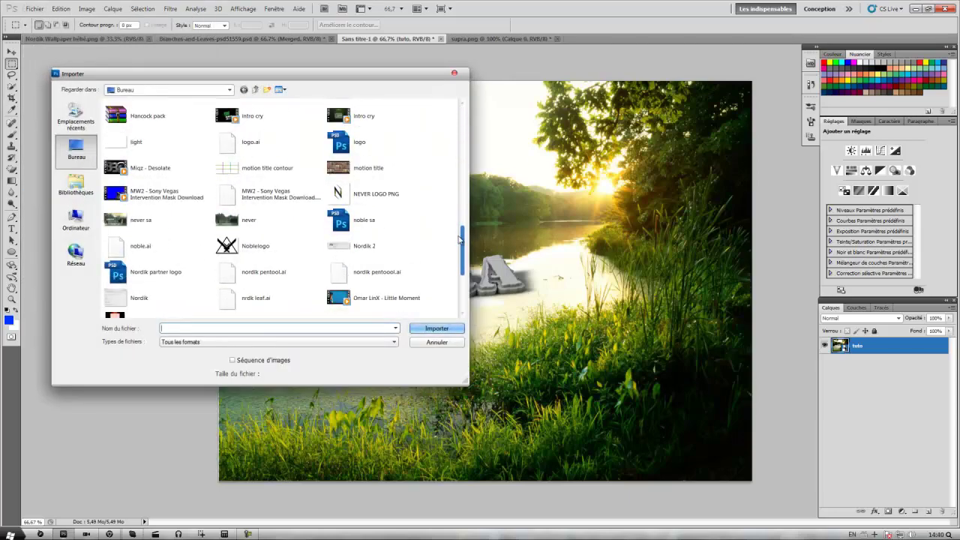
drag(460, 259, 461, 273)
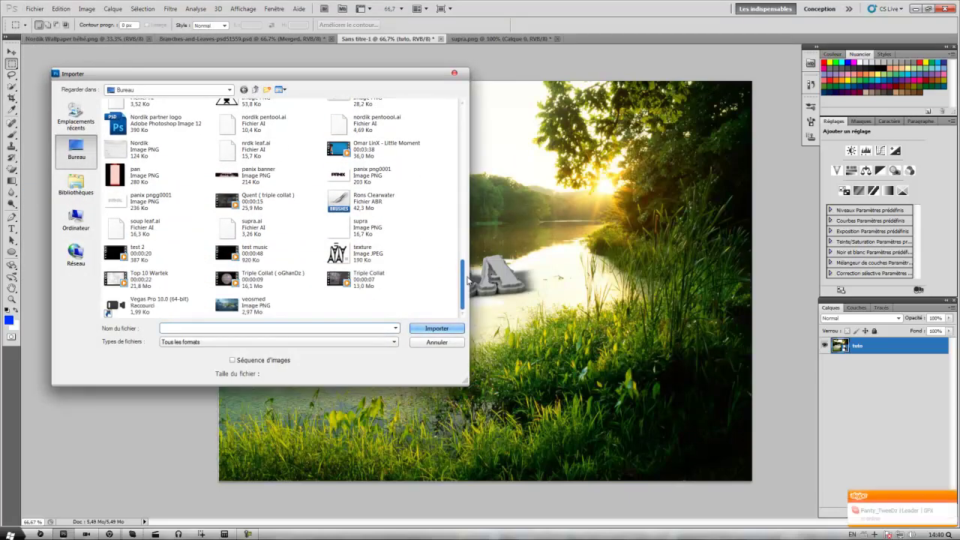
click(360, 233)
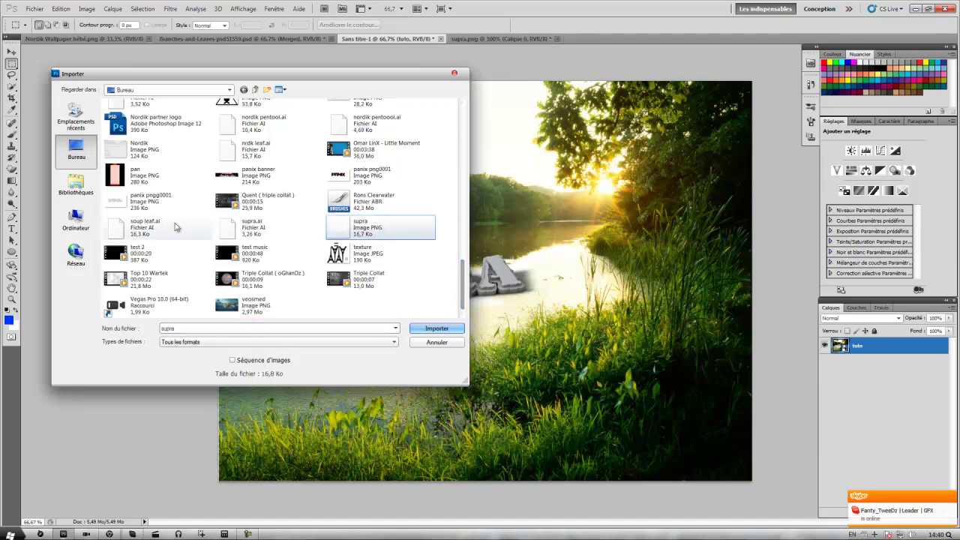
click(76, 185)
double_click(291, 109)
double_click(371, 123)
- Place the supra crown PNG, move it right of the SUPRA text, and commit
drag(463, 120, 463, 282)
click(275, 250)
click(436, 328)
mouse_move(623, 288)
mouse_down()
mouse_move(744, 316)
mouse_move(747, 326)
mouse_up()
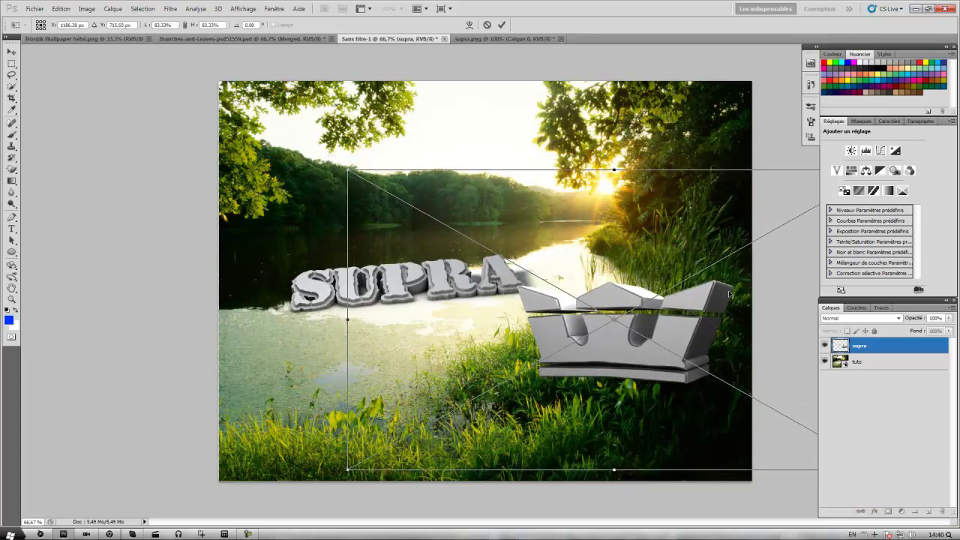
key(Return)
- Rasterize the crown layer and switch to the Move tool with V
right_click(911, 350)
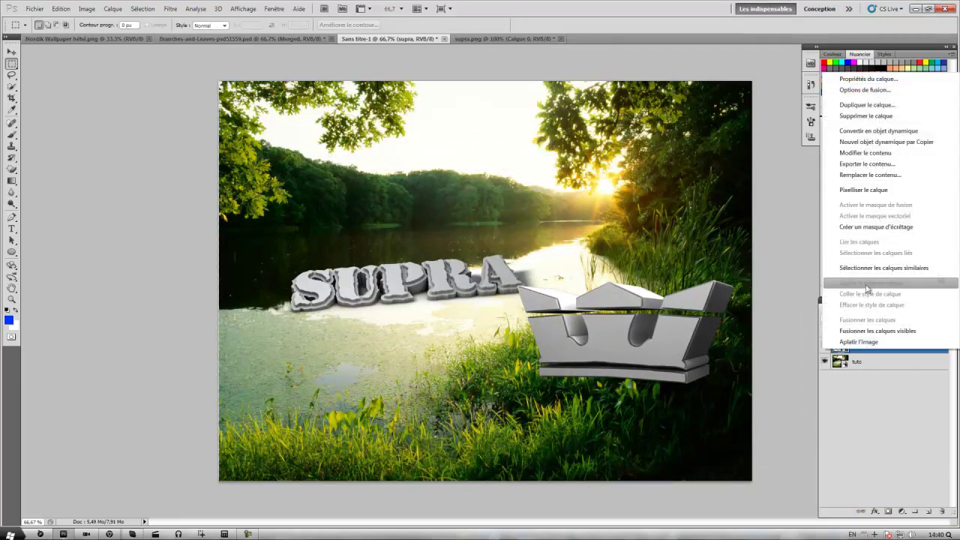
click(870, 189)
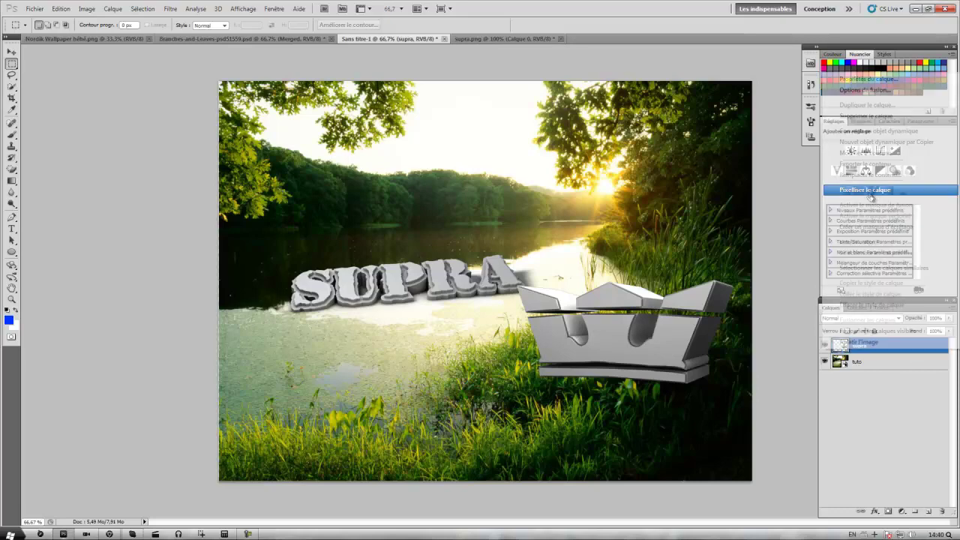
click(900, 363)
right_click(899, 364)
click(870, 200)
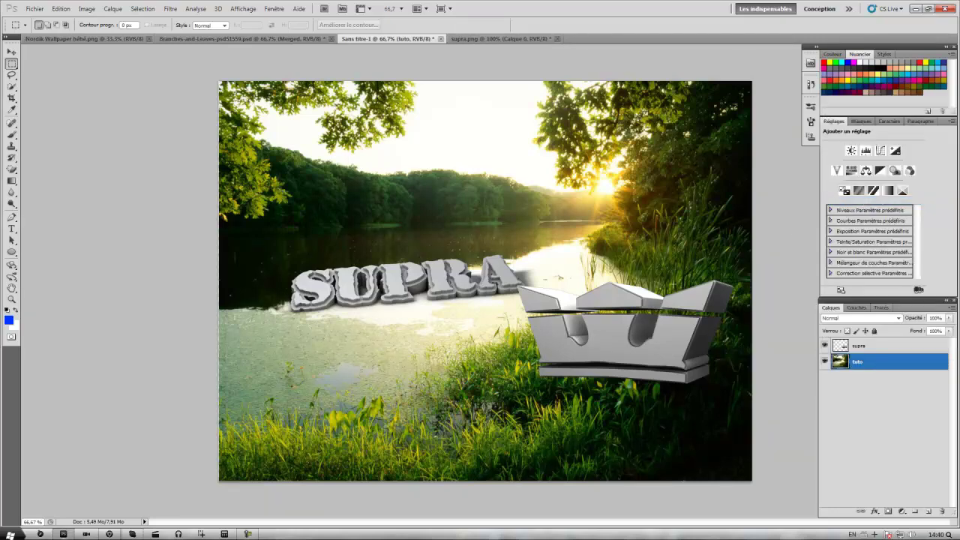
key(v)
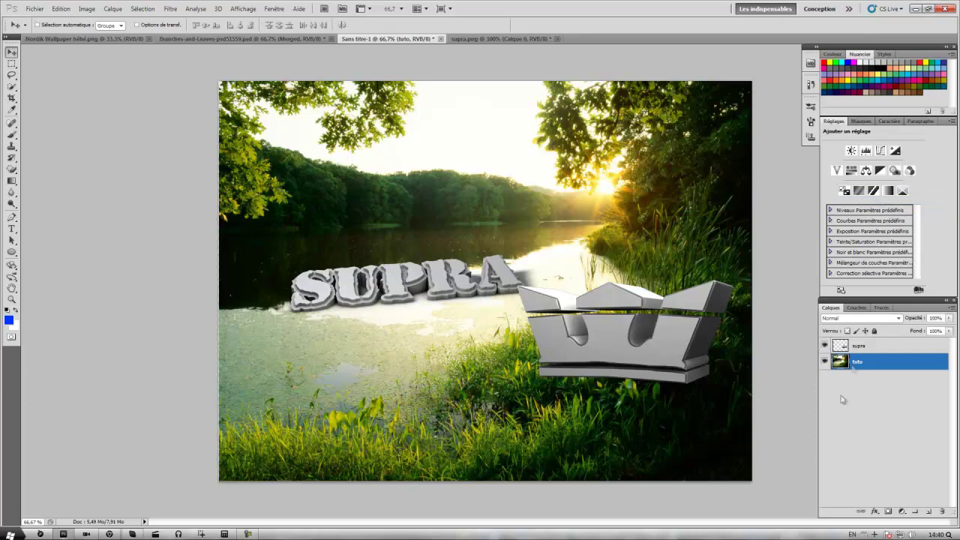
- Duplicate the supra crown layer as 'supra copie'
click(894, 345)
right_click(905, 348)
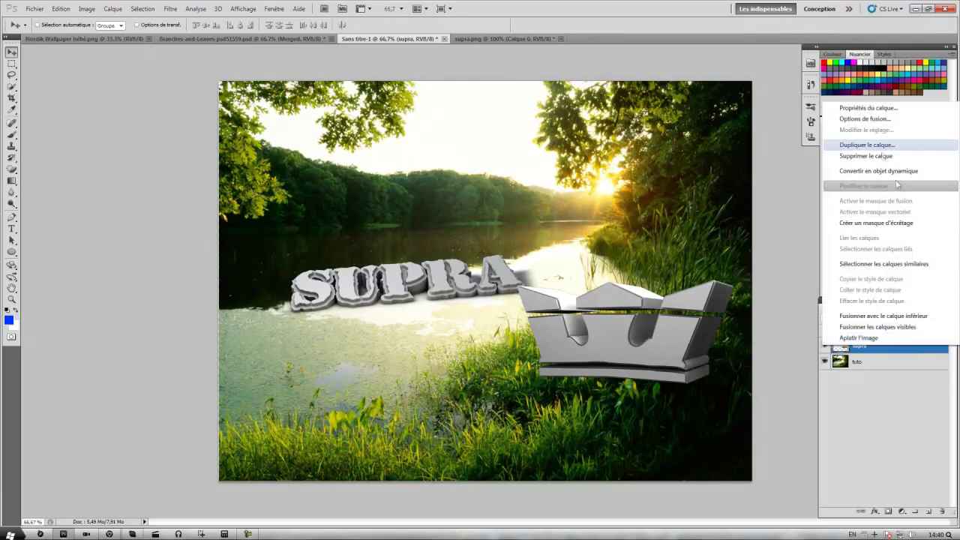
click(840, 143)
click(567, 165)
- Give 'supra copie' a black Incrustation couleur so the crown becomes a solid silhouette
right_click(893, 349)
click(906, 349)
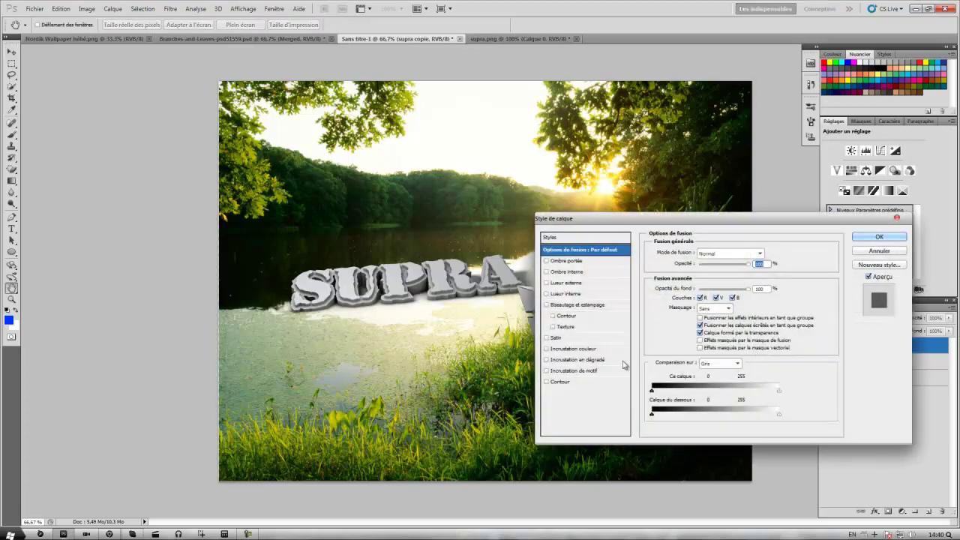
click(573, 349)
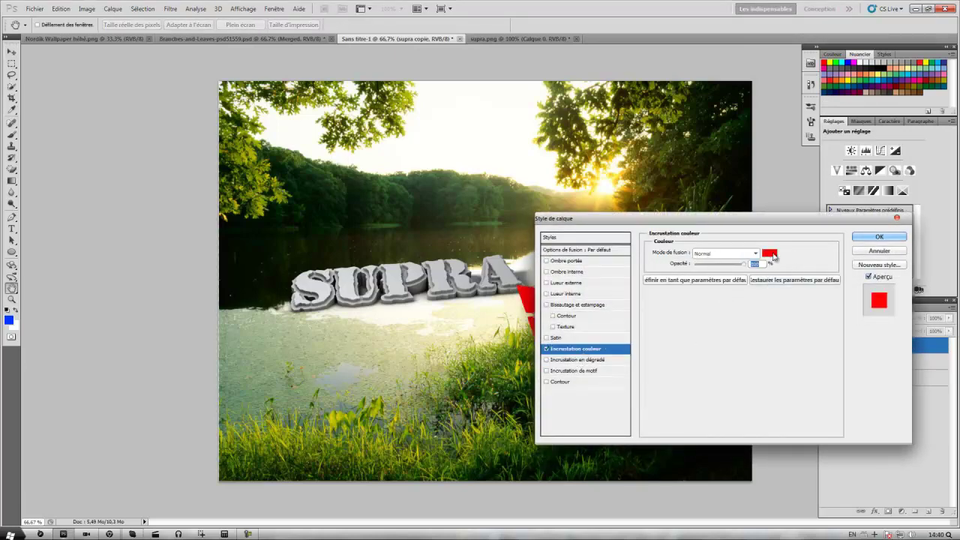
click(773, 257)
text(0)
click(931, 308)
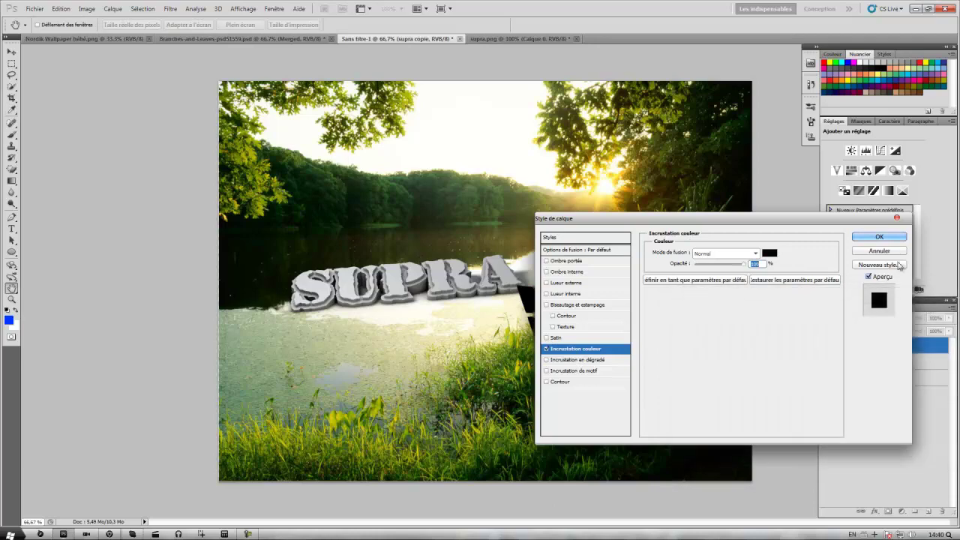
click(871, 238)
key(ctrl+t)
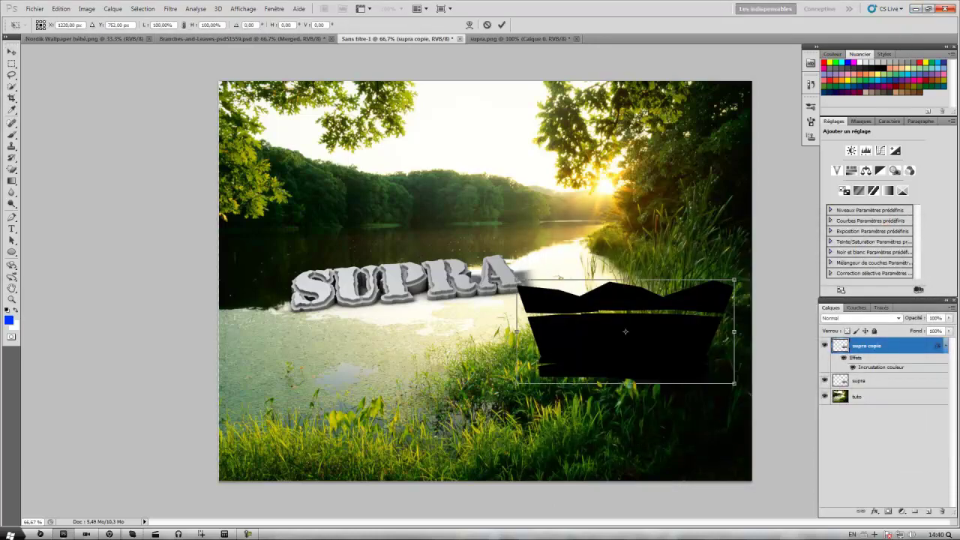
- Distort the black crown copy into a flat shadow lying on the grass
drag(517, 282, 474, 417)
drag(735, 283, 662, 448)
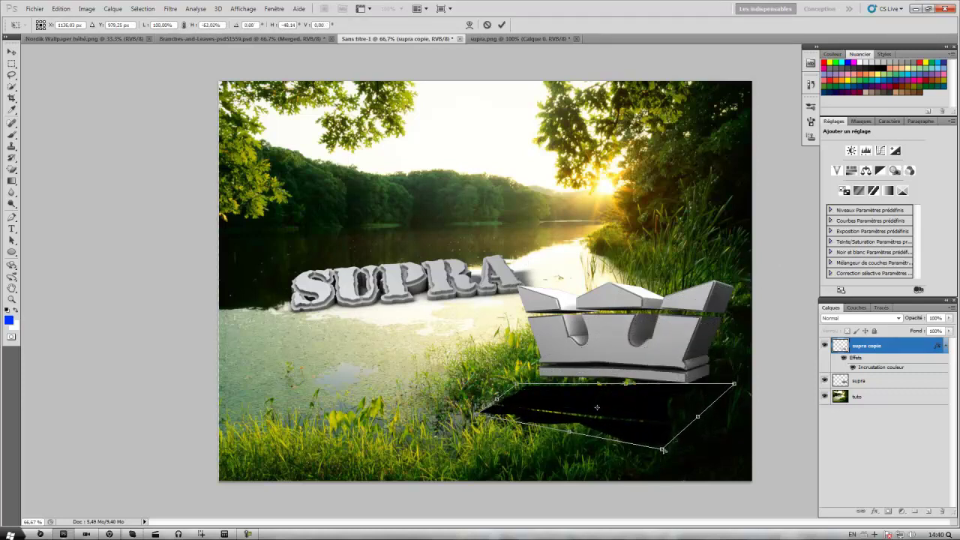
drag(734, 383, 710, 385)
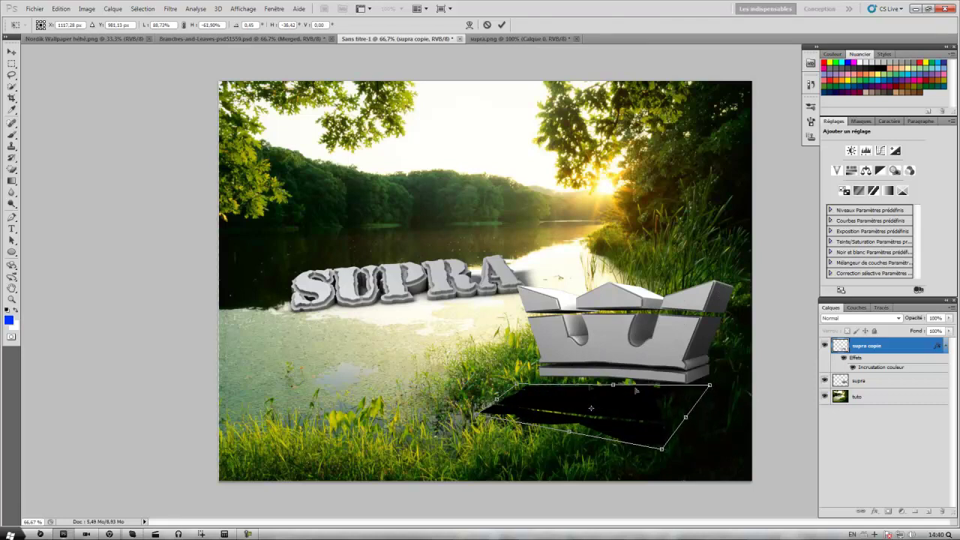
drag(516, 385, 531, 370)
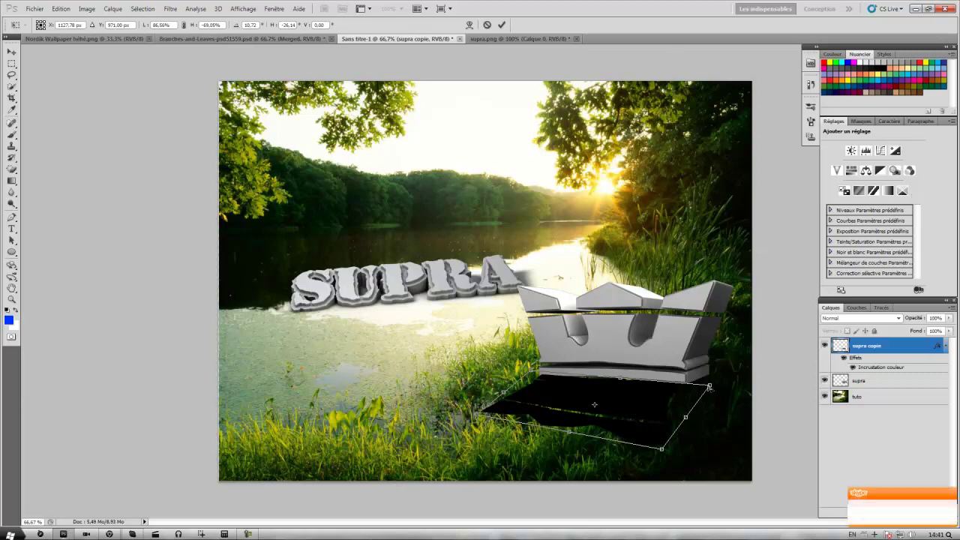
drag(657, 406, 659, 404)
key(Return)
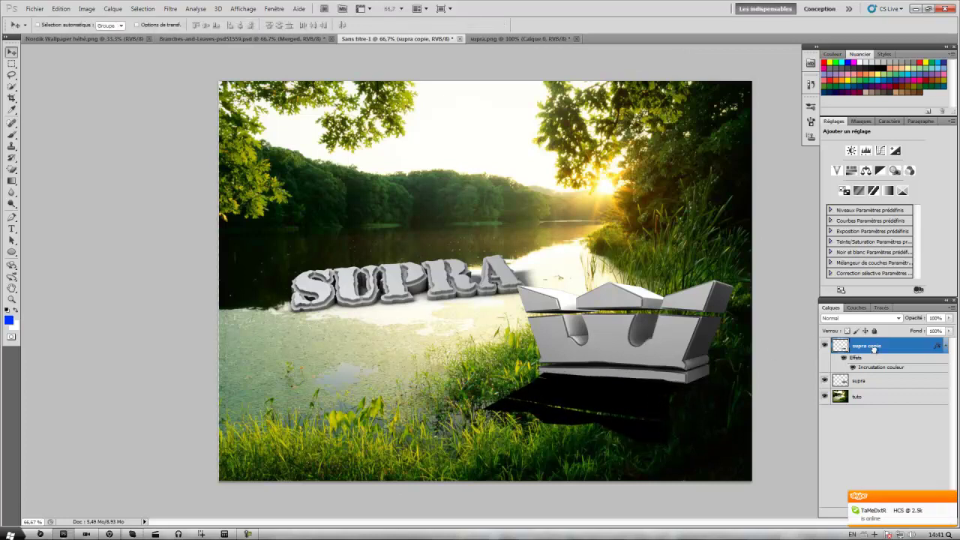
- Move the shadow layer below 'supra', enlarge it, and lower its opacity to 82%
drag(873, 349, 870, 388)
drag(653, 402, 649, 405)
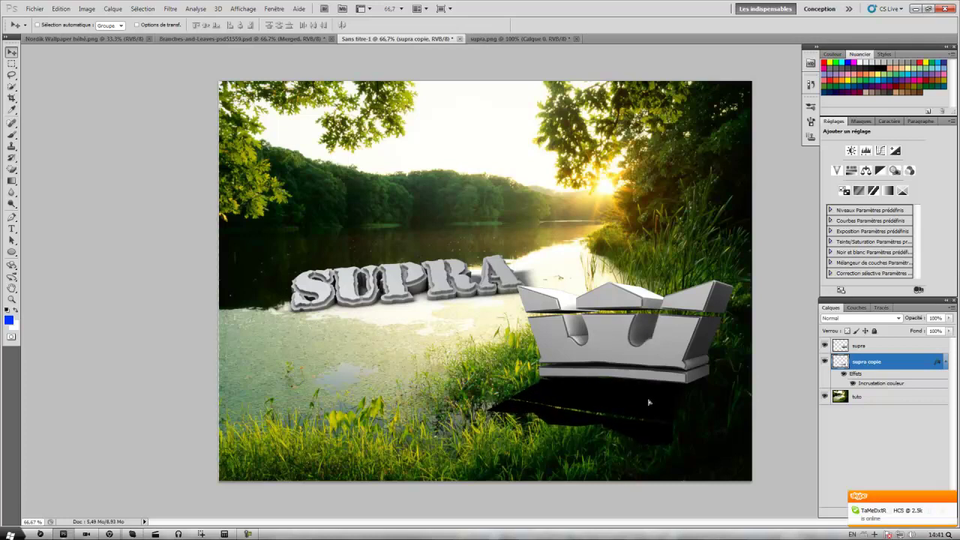
key(ctrl+t)
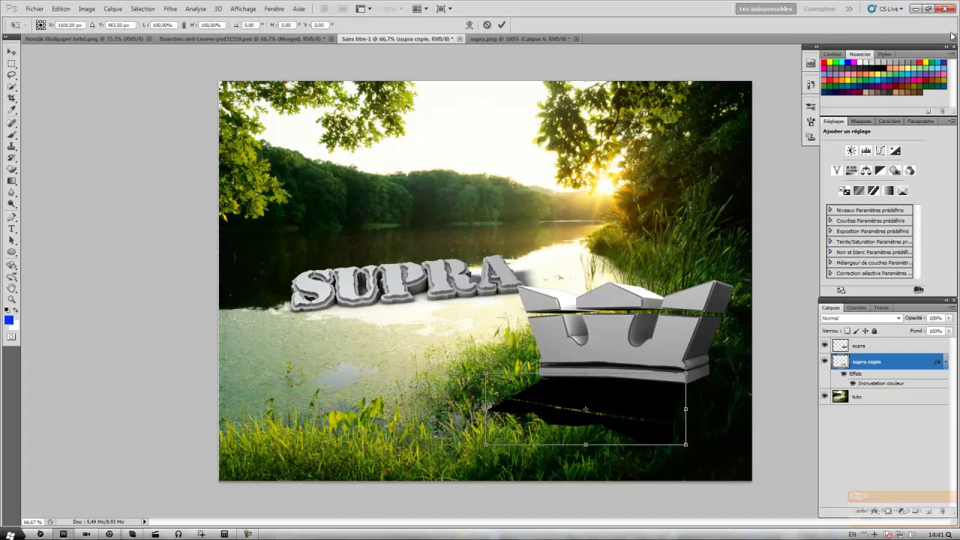
drag(687, 446, 707, 455)
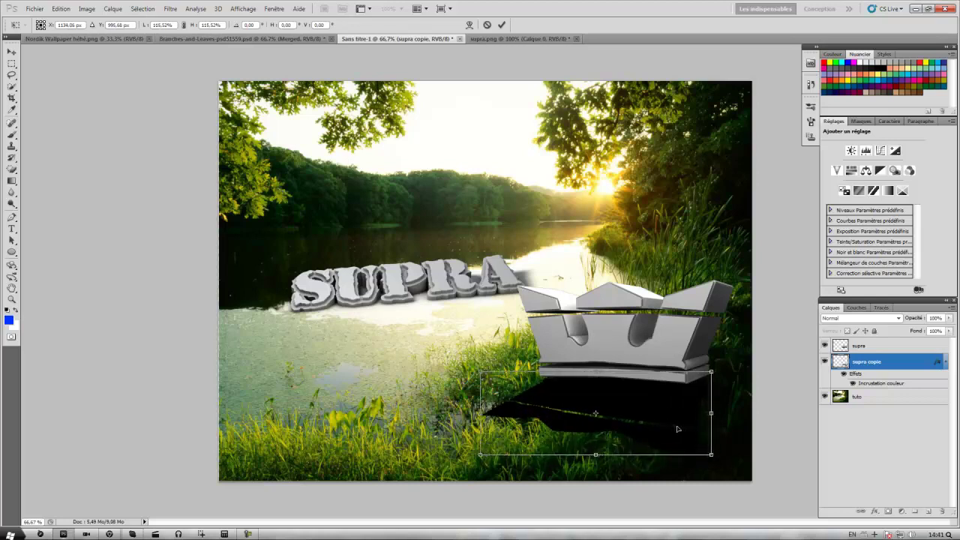
key(Return)
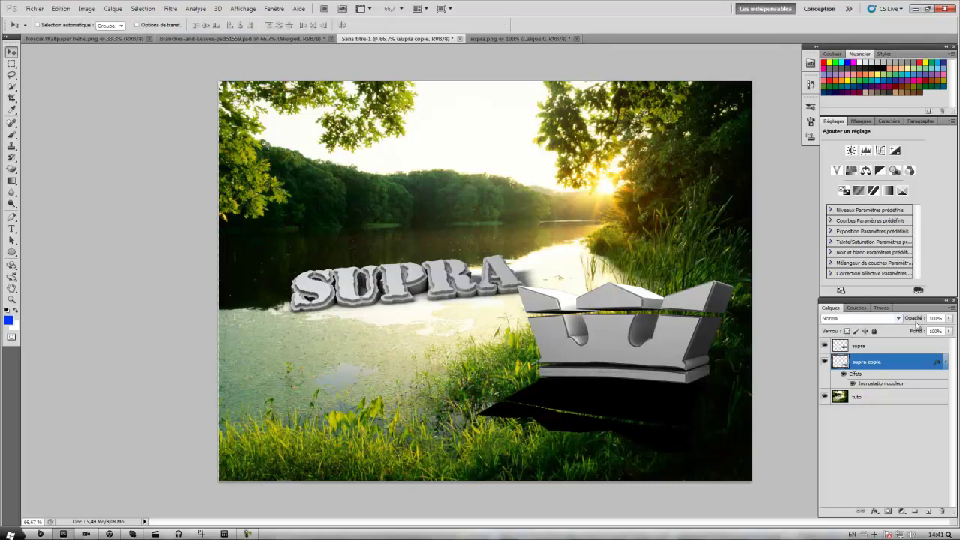
drag(936, 332, 929, 331)
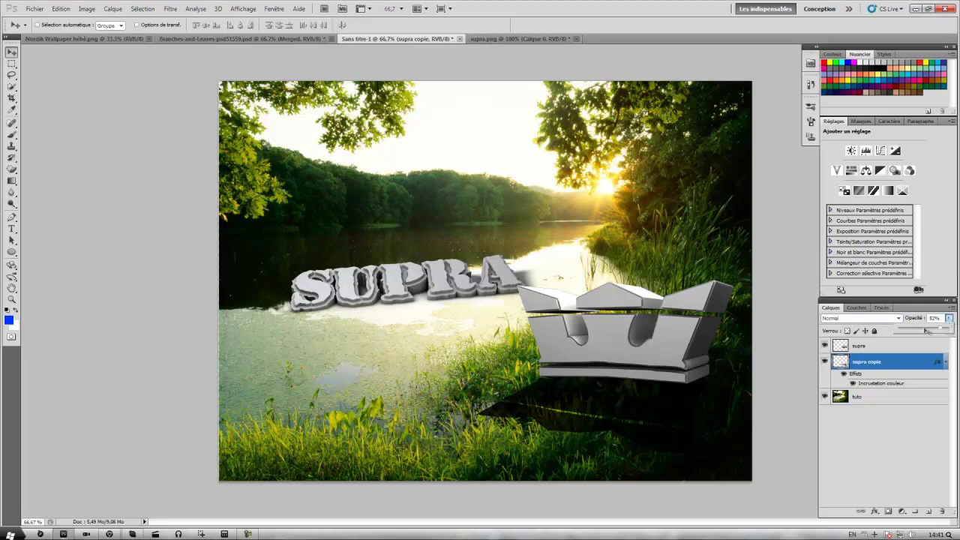
- Soften the black shadow with Filtre > Atténuation > Flou de forme
click(162, 12)
mouse_move(184, 92)
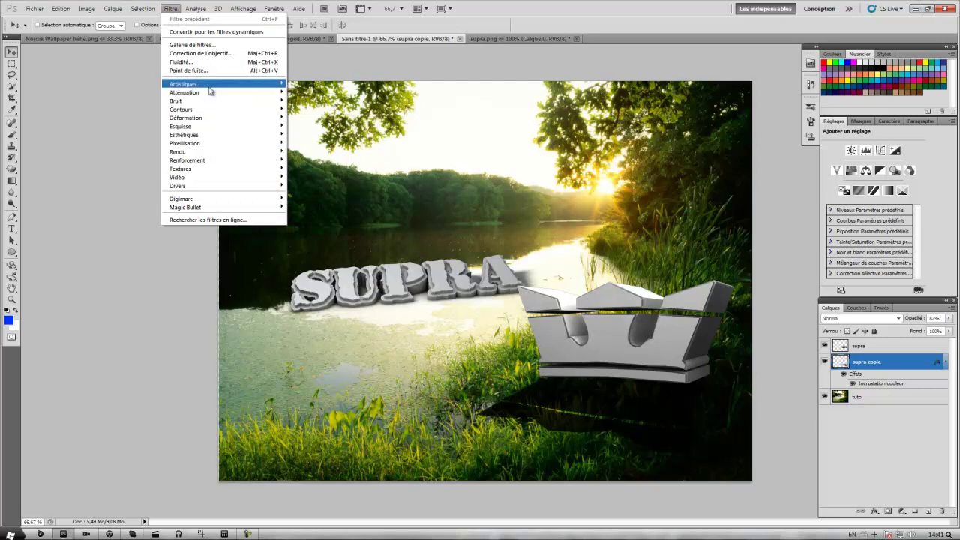
click(314, 101)
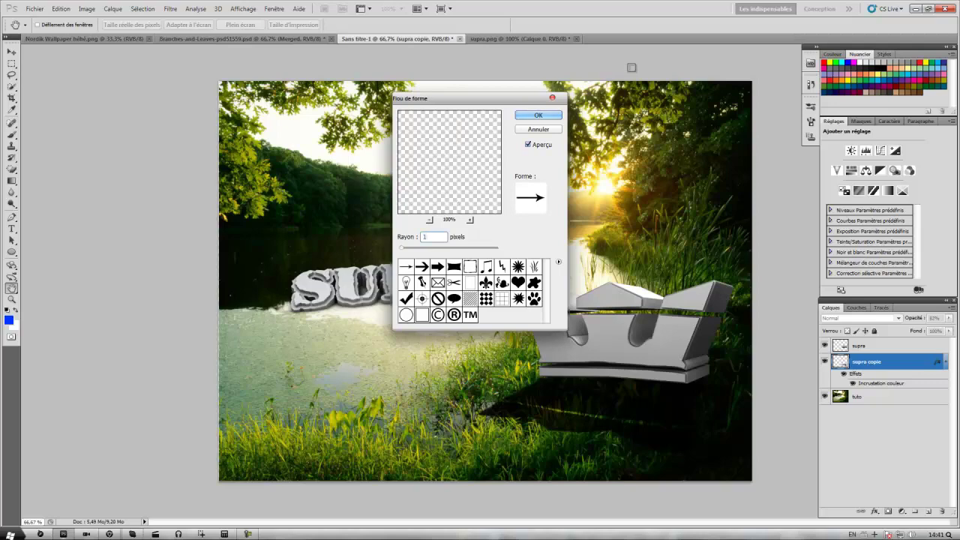
key(Return)
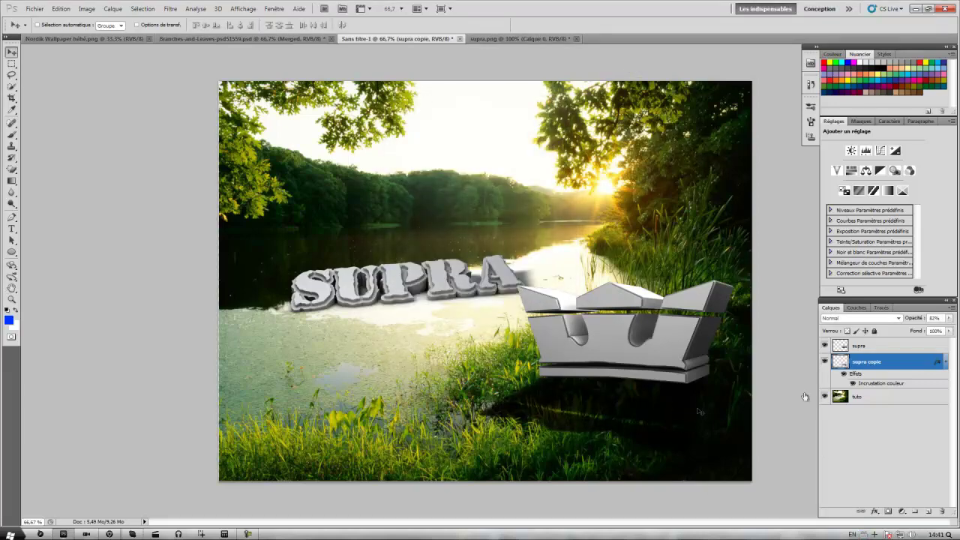
- Select the 'supra' layer and set up the Eraser with a large brush size
click(891, 346)
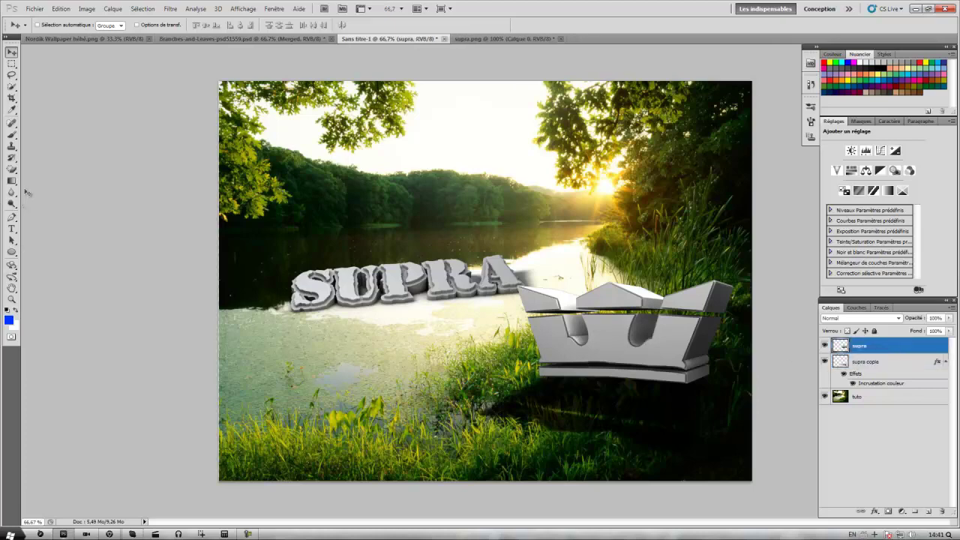
drag(11, 169, 52, 167)
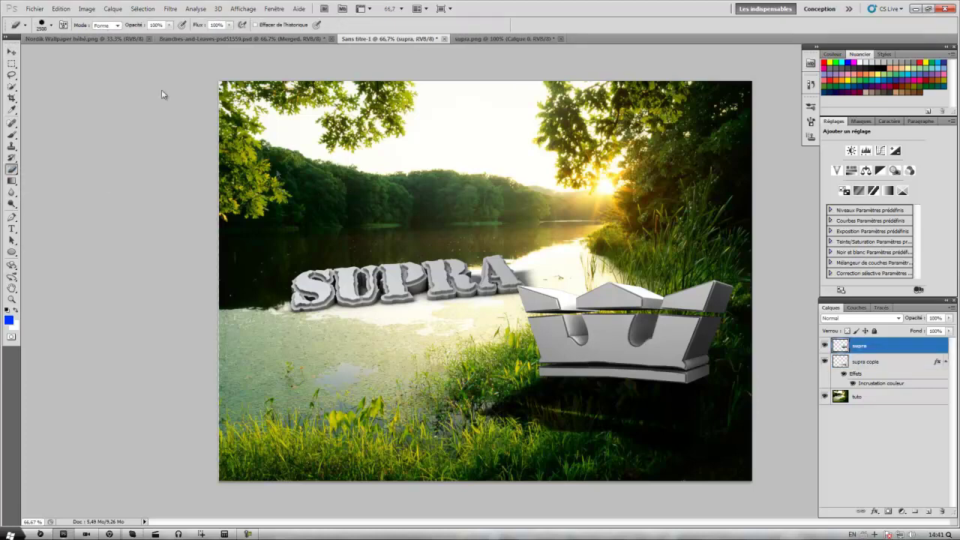
click(46, 24)
text(99)
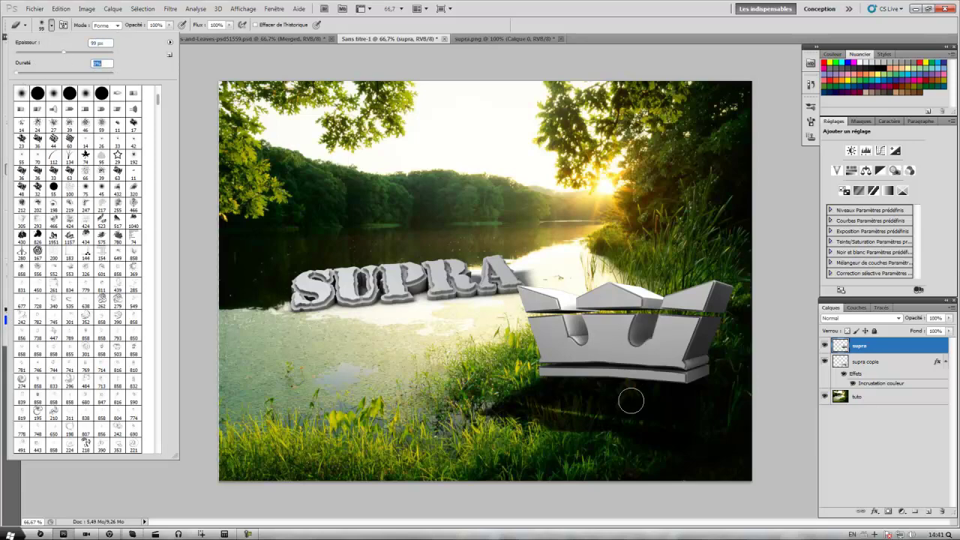
key(Return)
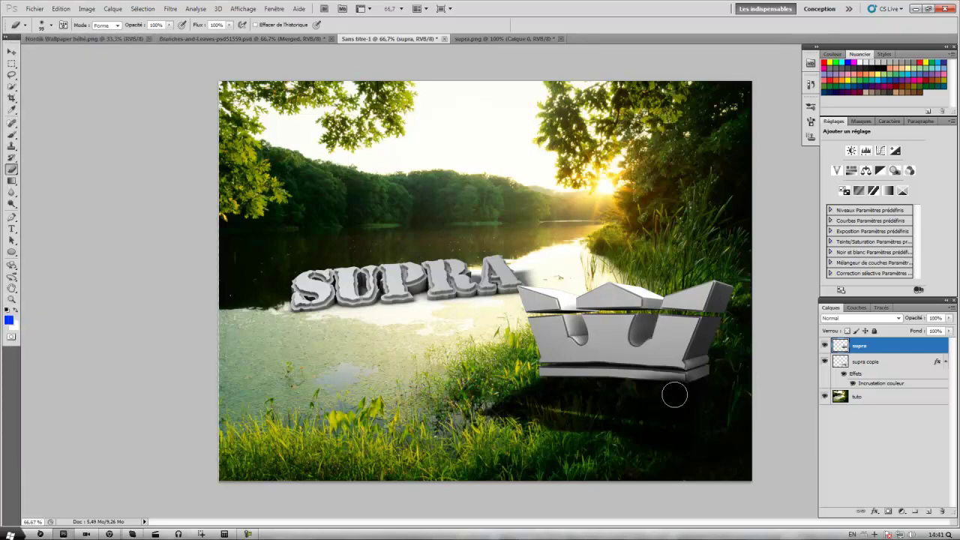
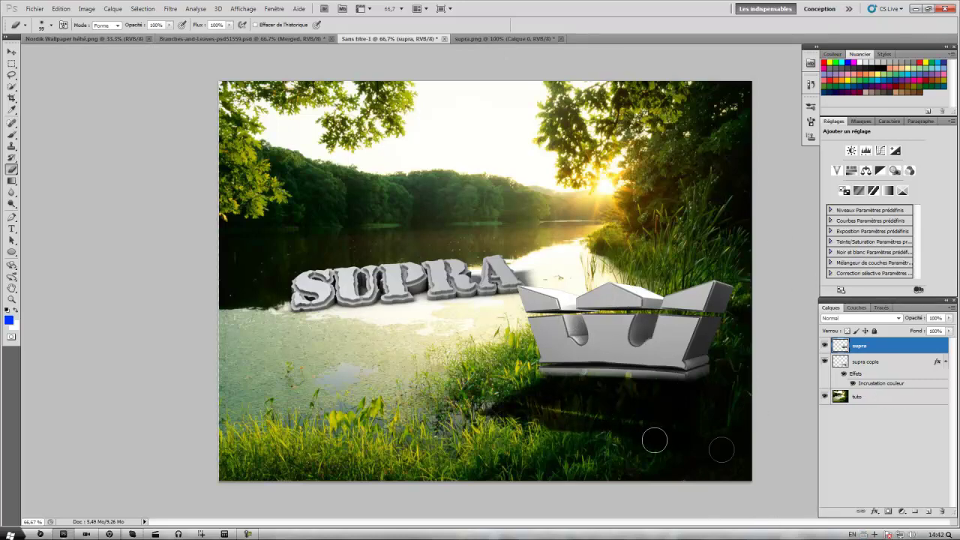
- Import the Grunge Metal image from the GFX Texture folder as a new placed layer
click(34, 8)
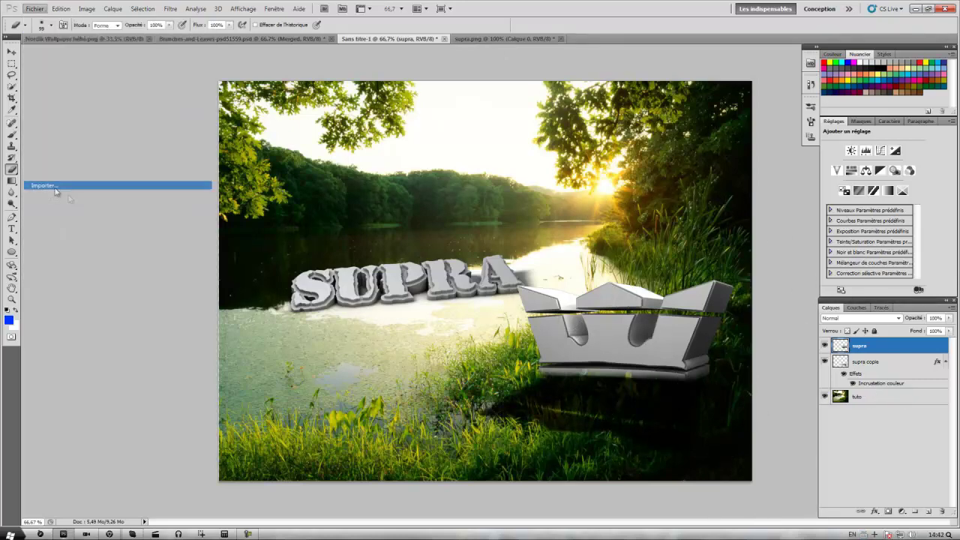
click(52, 187)
click(72, 193)
double_click(240, 112)
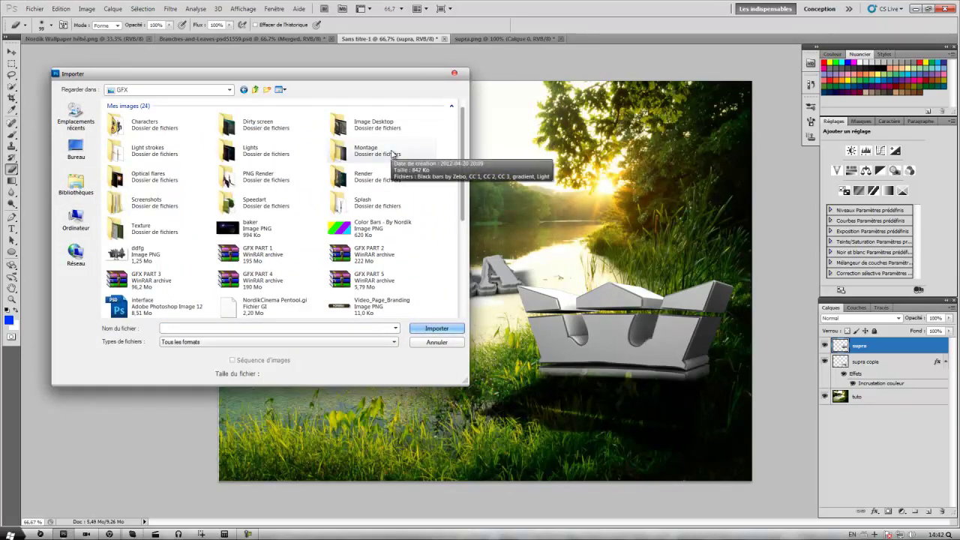
double_click(191, 224)
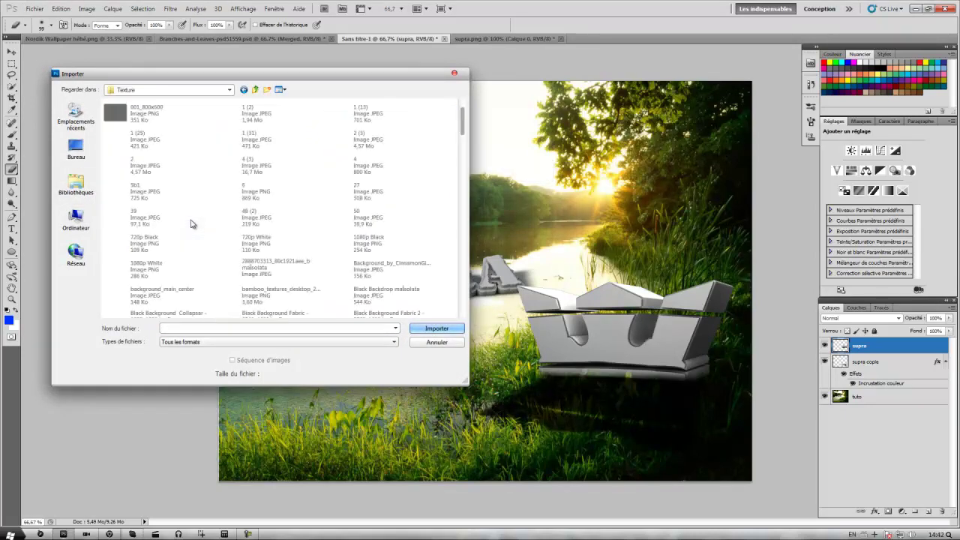
drag(464, 122, 453, 167)
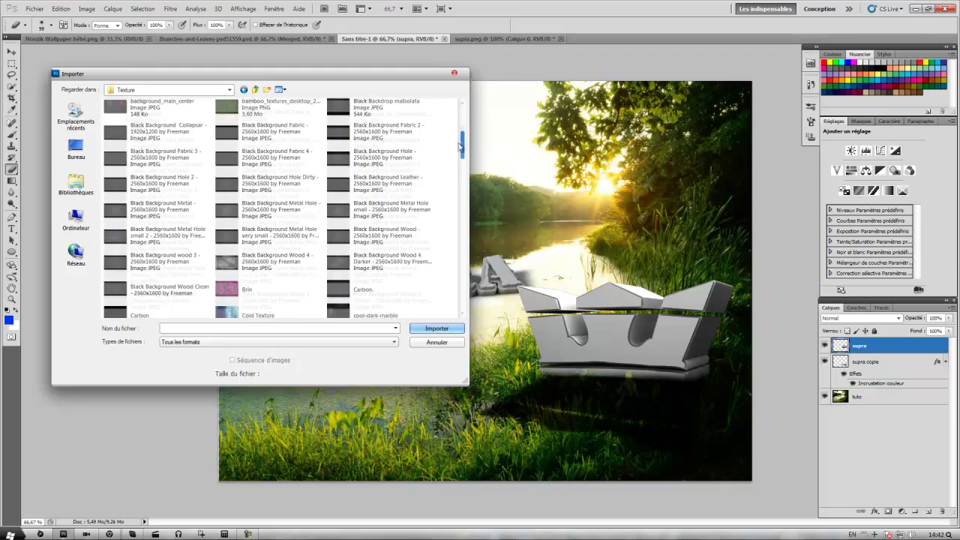
click(379, 204)
click(454, 330)
drag(609, 312, 700, 346)
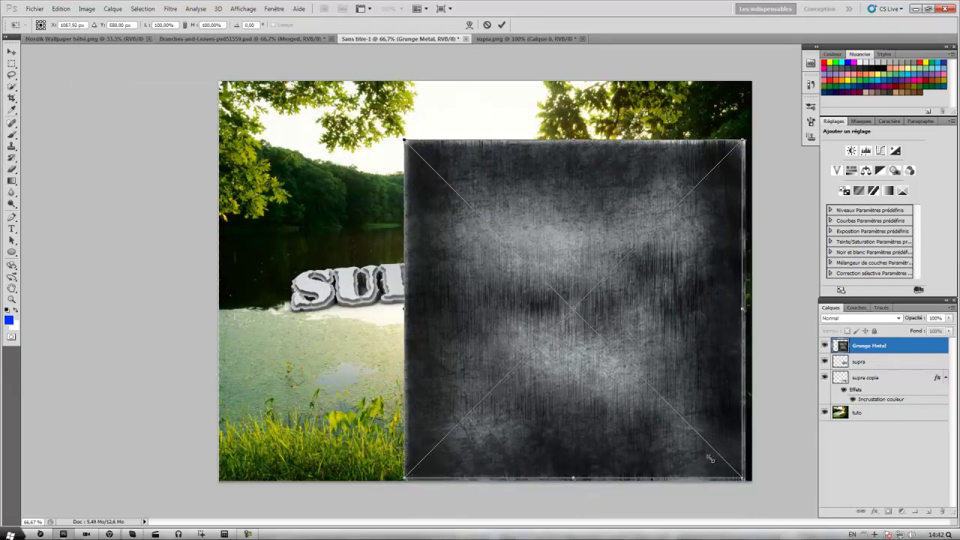
- Shrink the Grunge Metal texture, position it over the crown and commit the placement
drag(746, 480, 637, 372)
drag(591, 336, 697, 385)
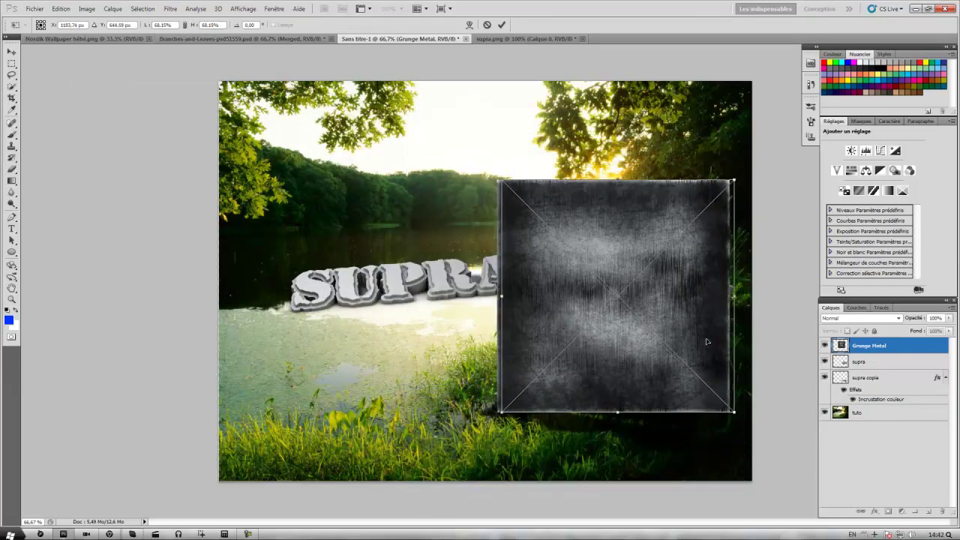
key(Return)
key(e)
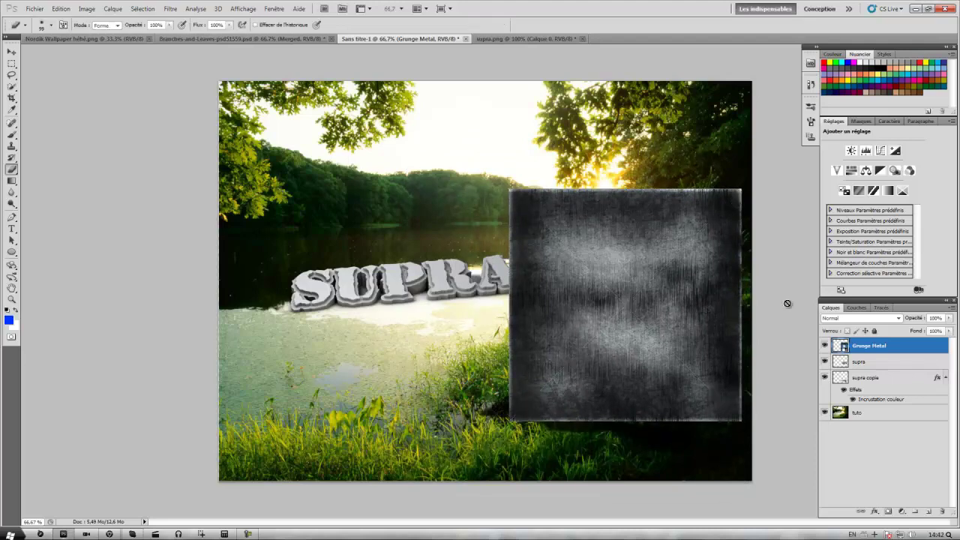
- Set the Grunge Metal layer to Incrustation blending and rasterize it
click(898, 318)
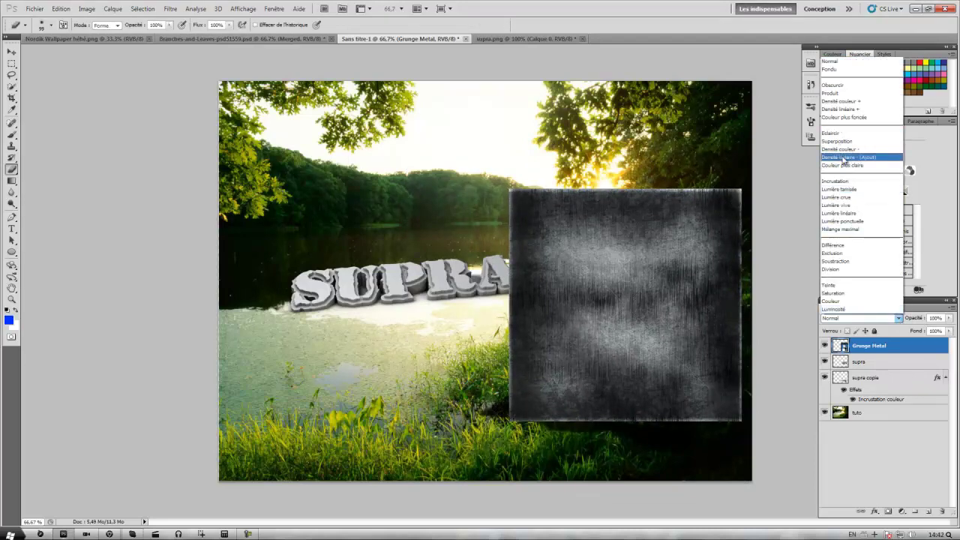
key(Escape)
click(898, 318)
click(863, 203)
click(644, 340)
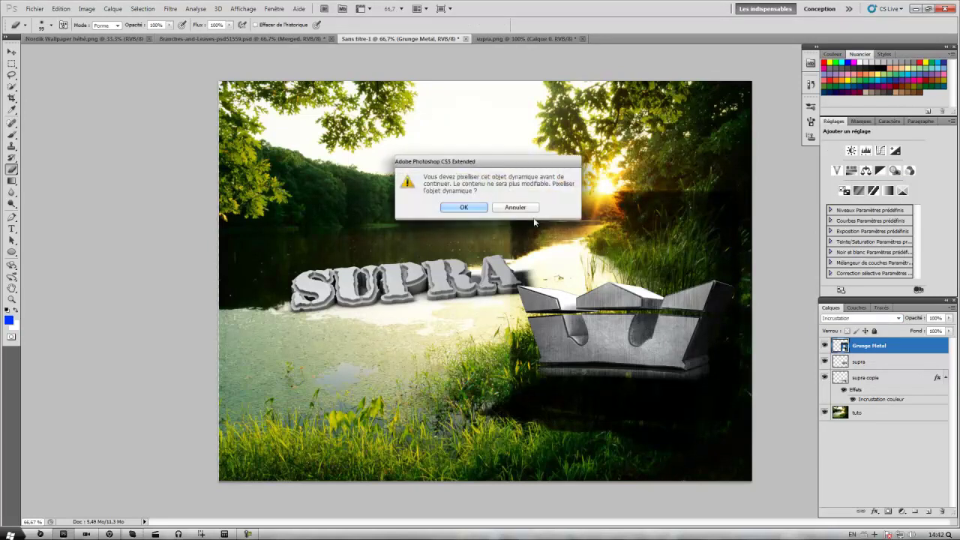
click(463, 208)
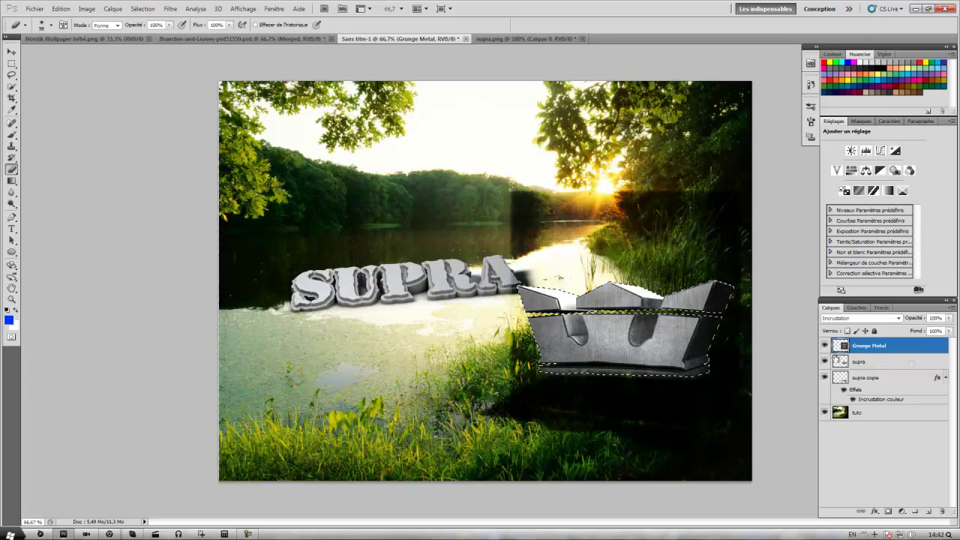
- Invert the selection, erase the grunge outside the crown with a 288 px eraser, then deselect
click(142, 8)
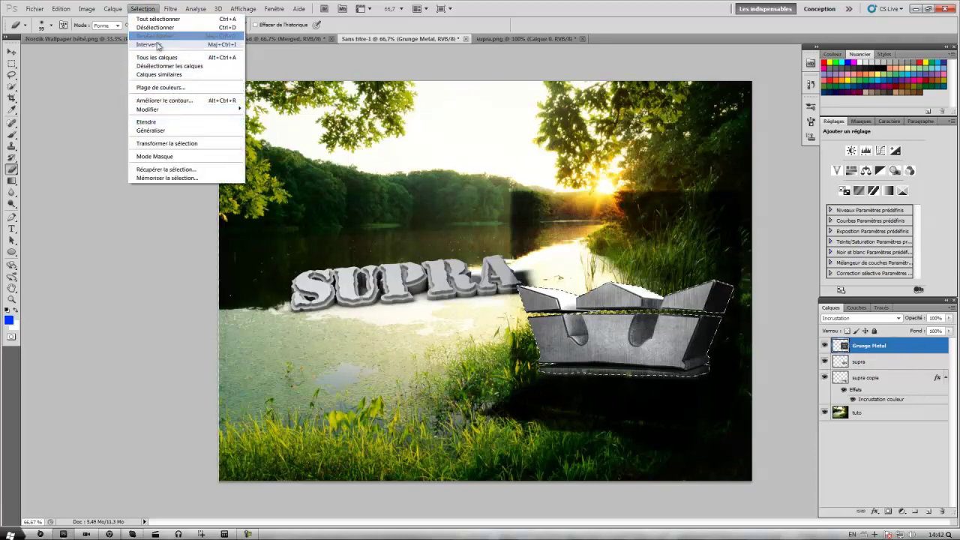
click(159, 44)
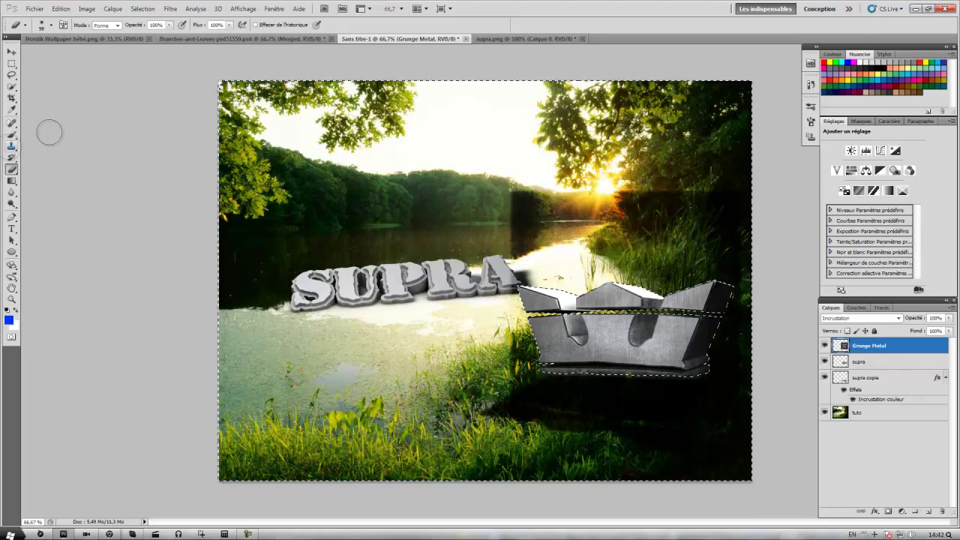
click(46, 25)
text(288)
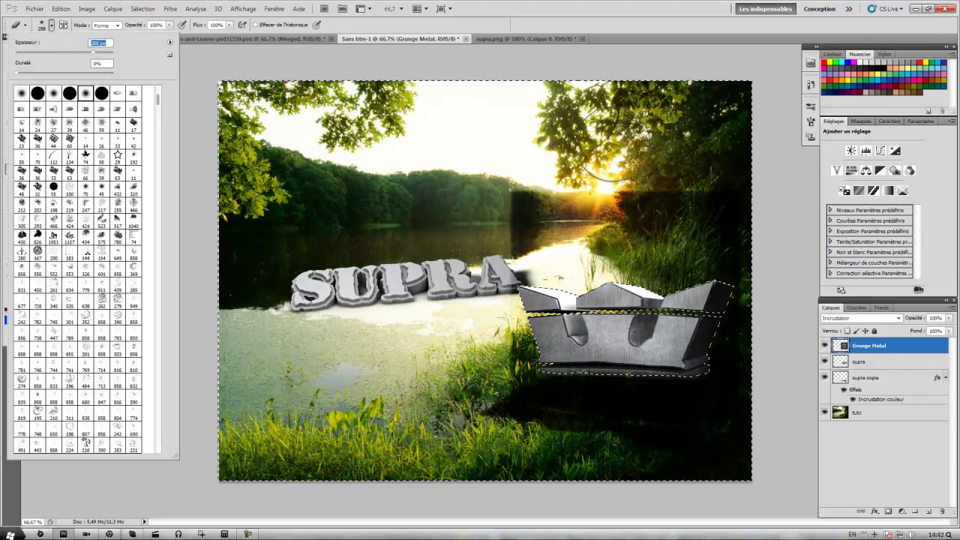
key(Return)
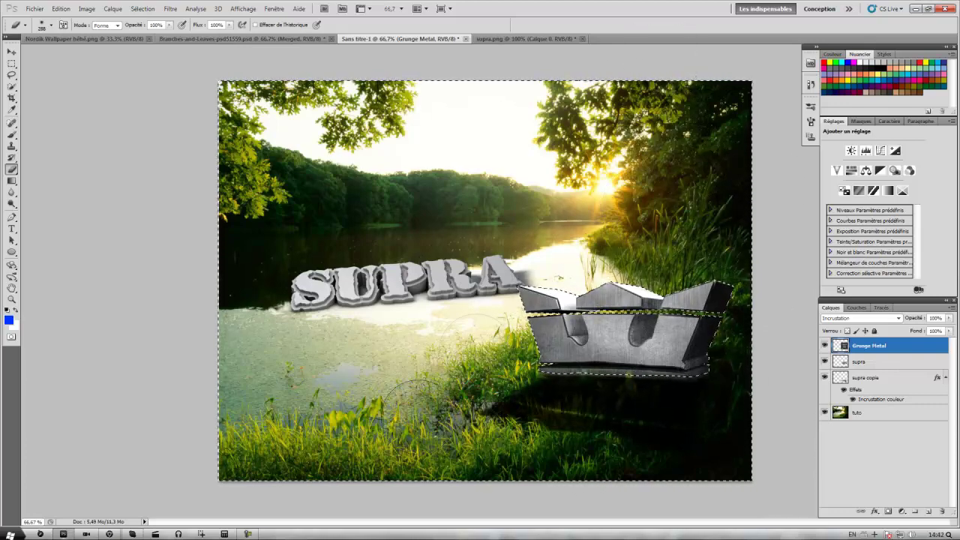
click(11, 64)
key(ctrl+d)
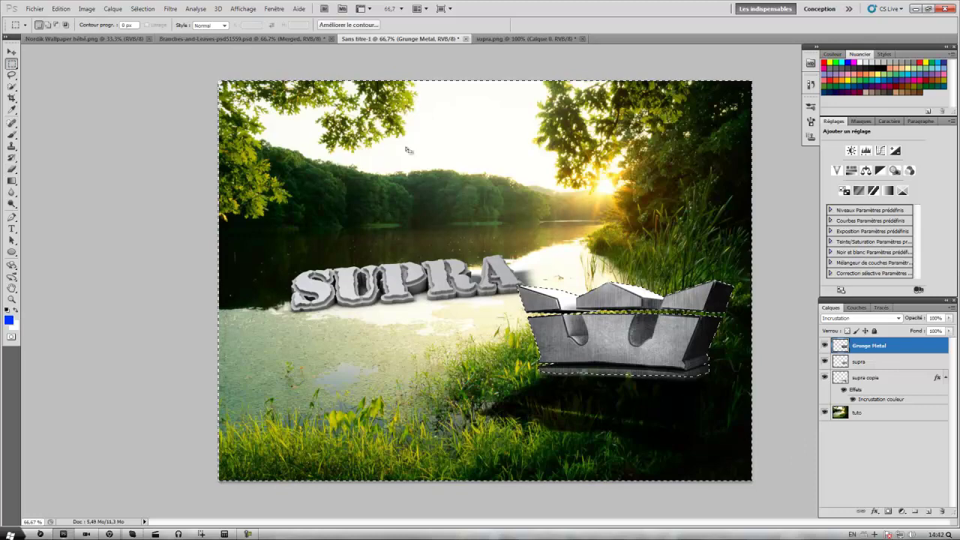
click(34, 8)
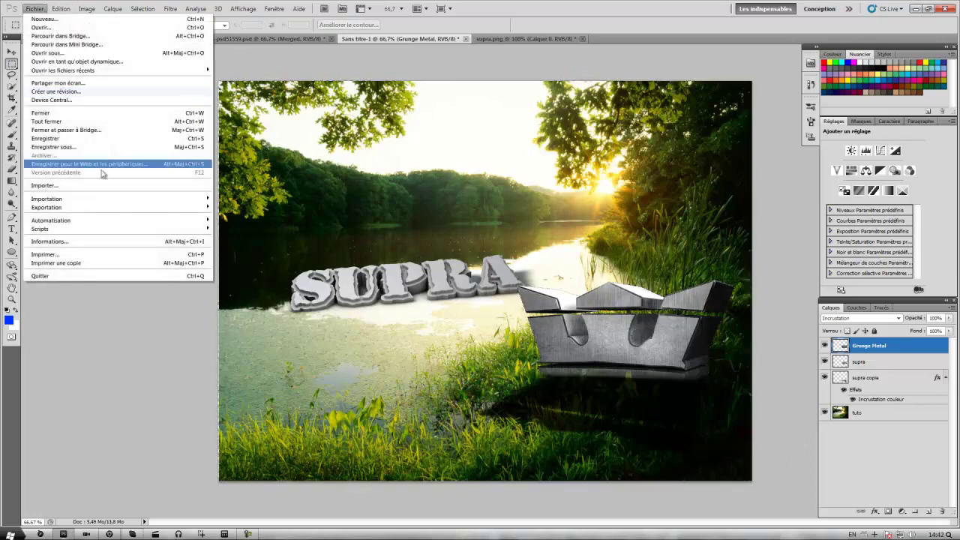
- Import the cracked 'texture' image from the Texture folder
click(75, 185)
mouse_move(463, 126)
mouse_down()
mouse_move(463, 232)
mouse_move(447, 249)
mouse_up()
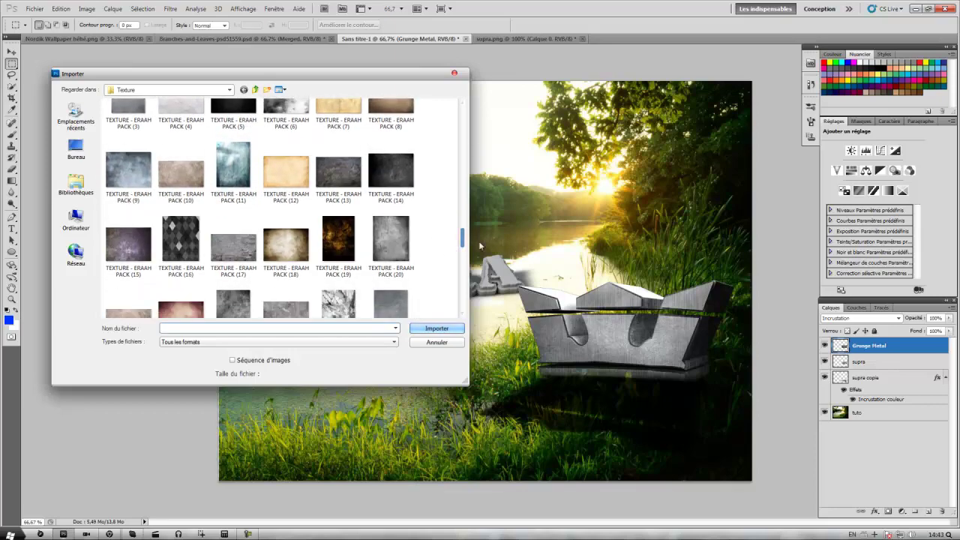
drag(462, 250, 458, 259)
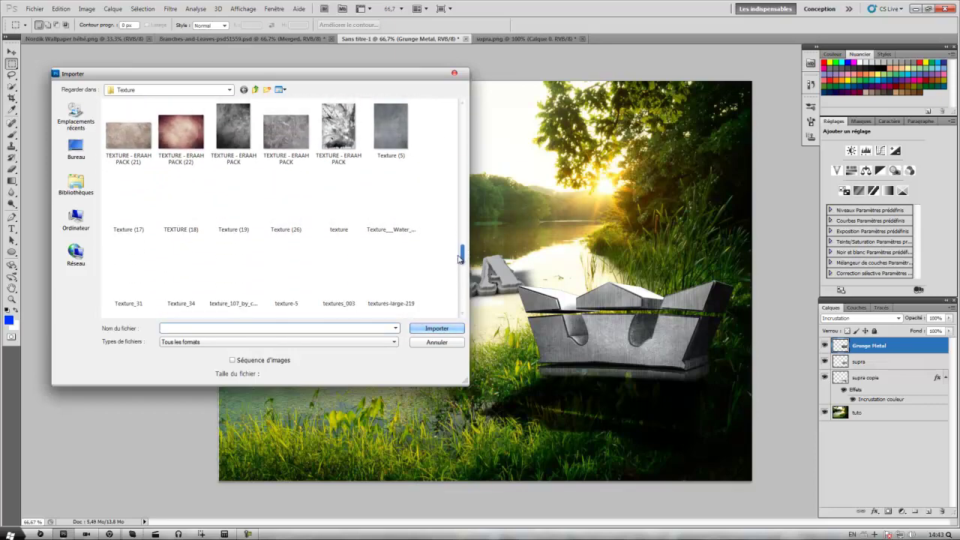
click(340, 194)
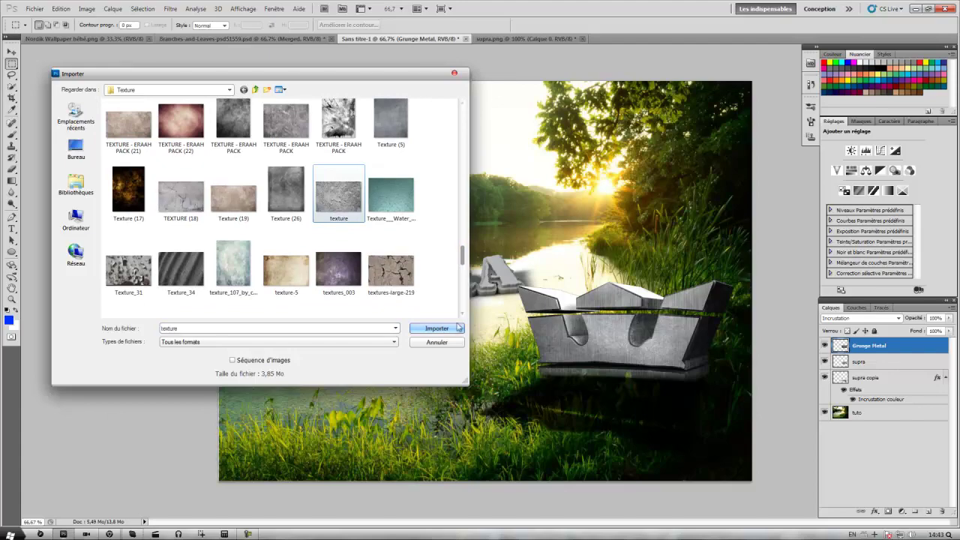
click(453, 329)
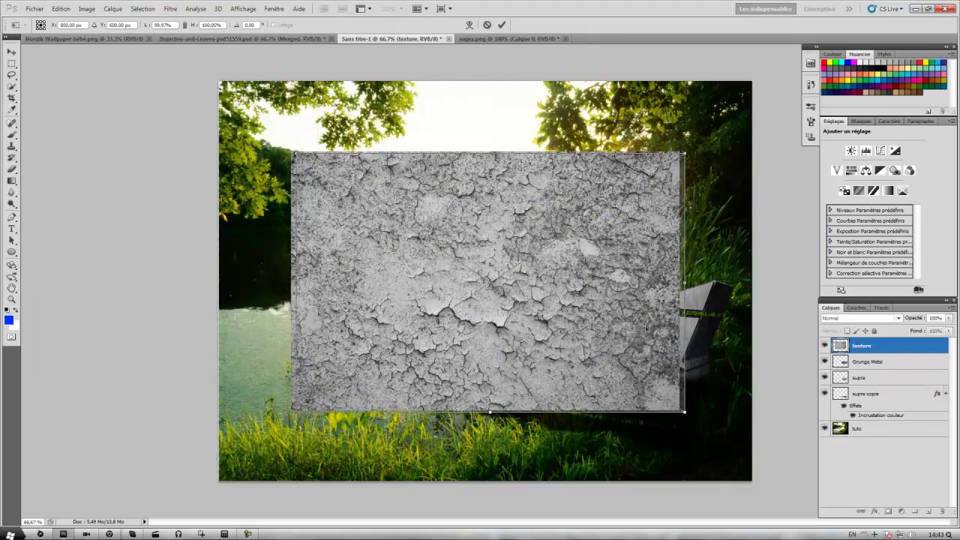
- Shrink the cracked texture to about 75% and place it over the crown
drag(632, 316, 717, 335)
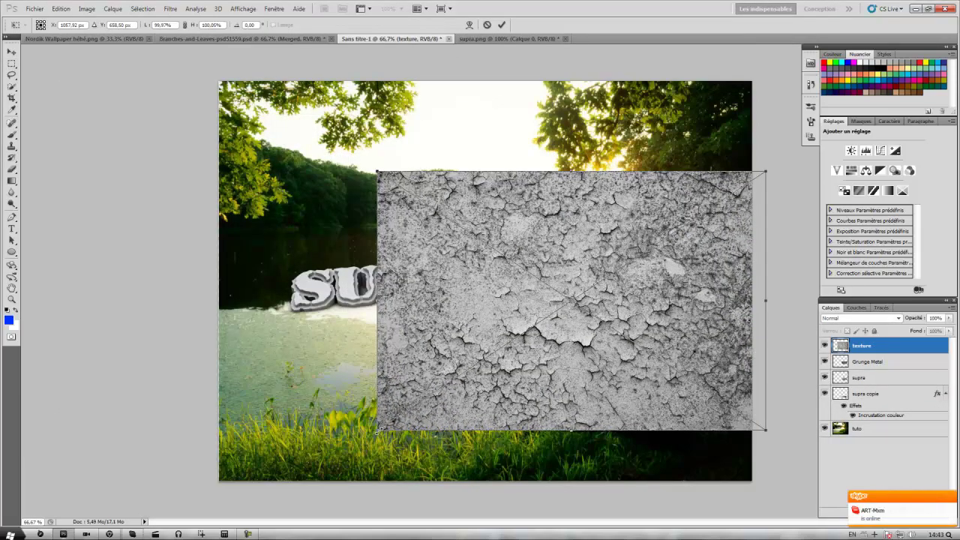
drag(377, 431, 471, 365)
drag(615, 337, 608, 363)
key(Return)
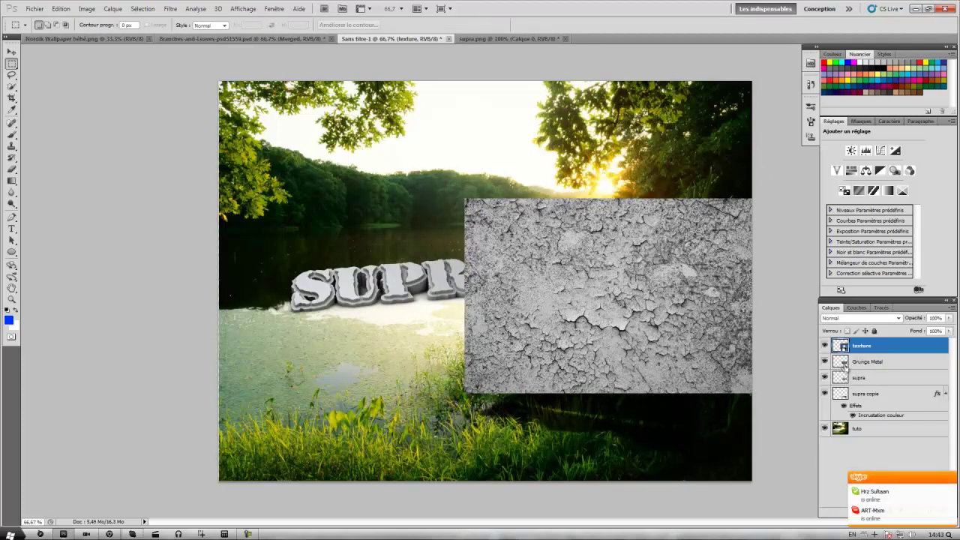
- Select everything outside the crown, rasterize the cracked texture and erase it beyond the crown
ctrl+click(841, 379)
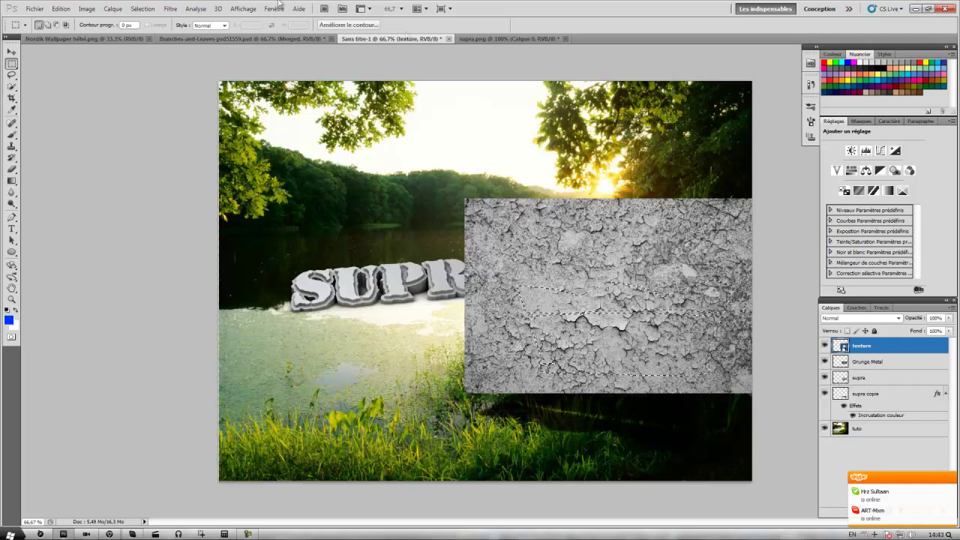
click(142, 9)
click(149, 44)
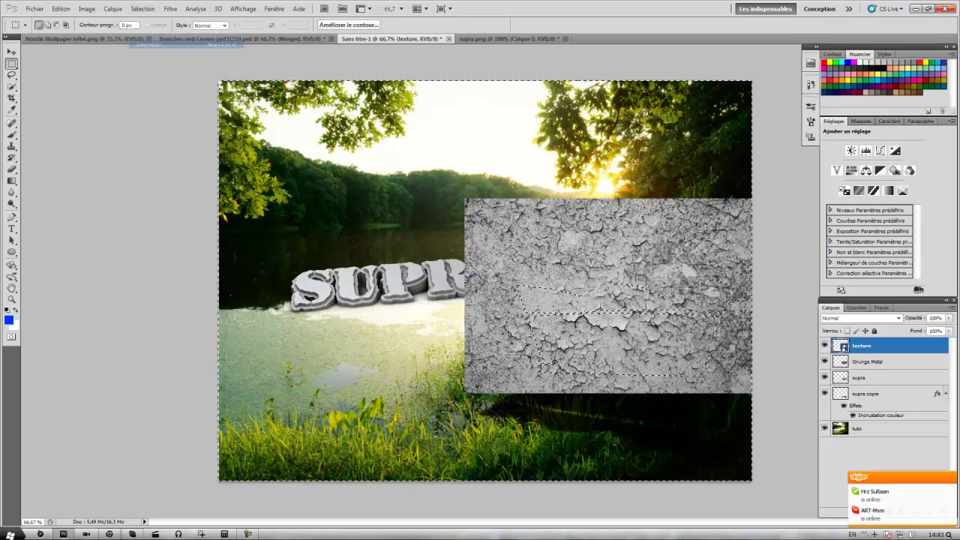
click(12, 169)
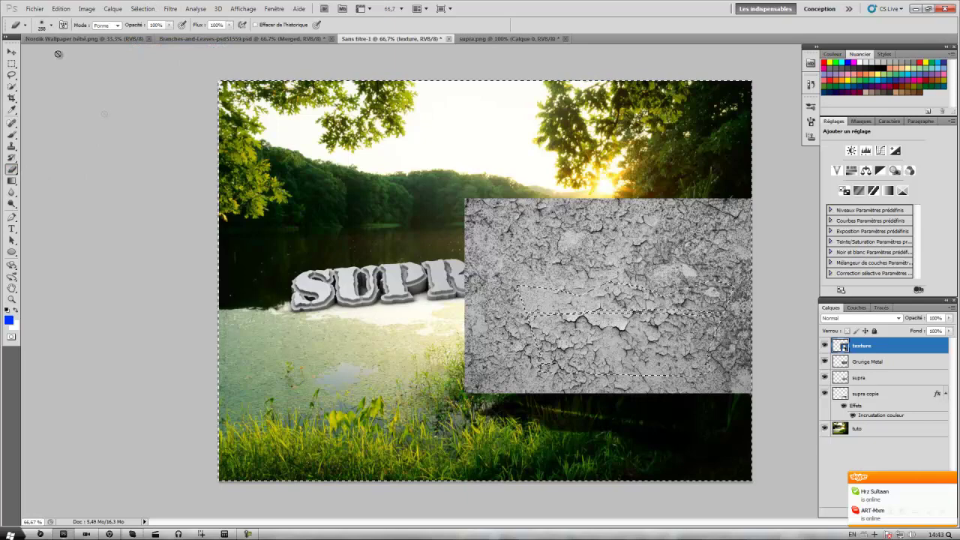
click(461, 216)
click(460, 208)
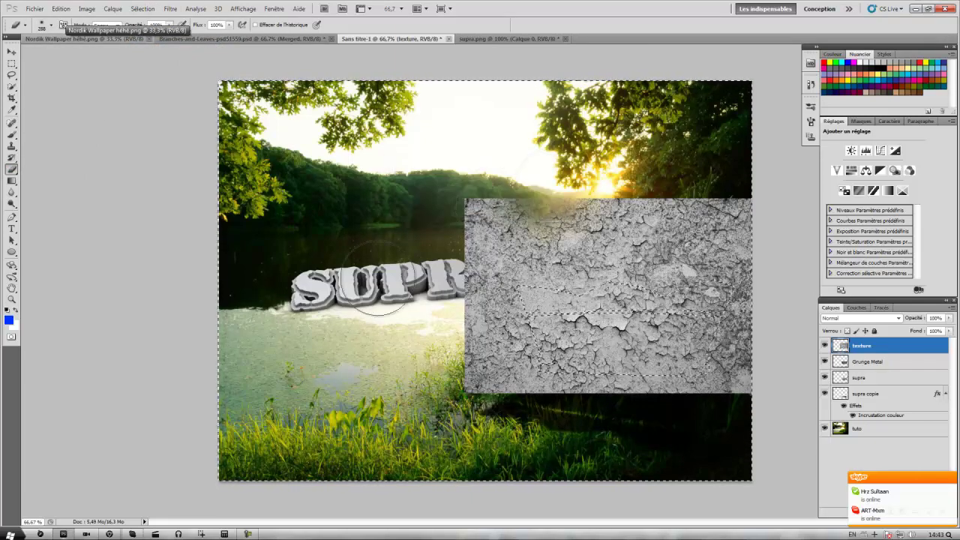
drag(487, 226, 396, 343)
drag(525, 387, 761, 352)
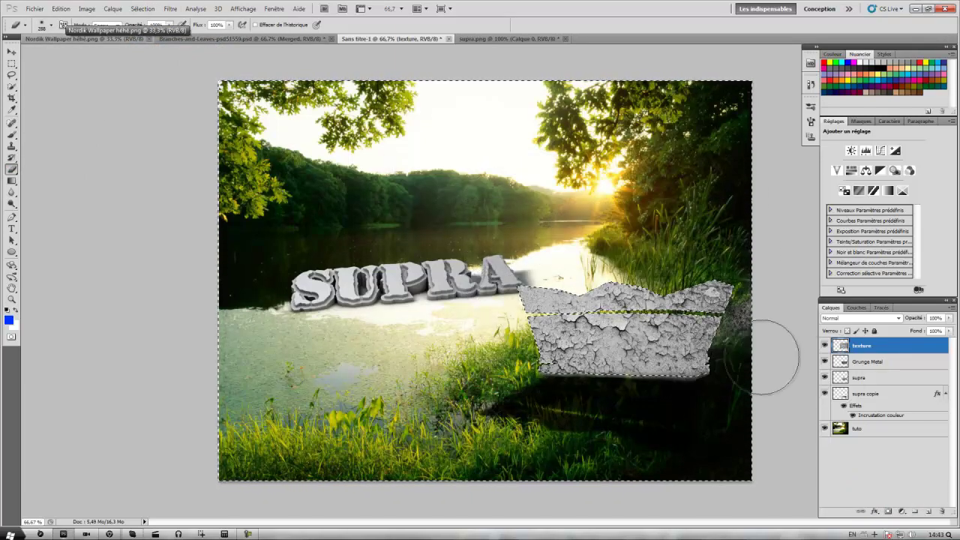
click(12, 64)
- Deselect and try Fondu, Densité couleur + and Densité couleur - blending on the texture layer
key(ctrl+d)
click(871, 319)
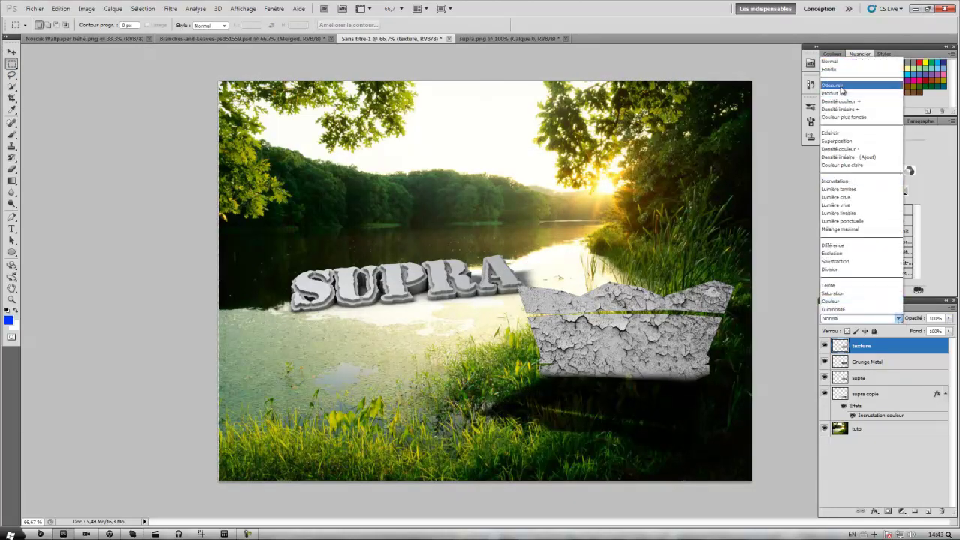
click(851, 69)
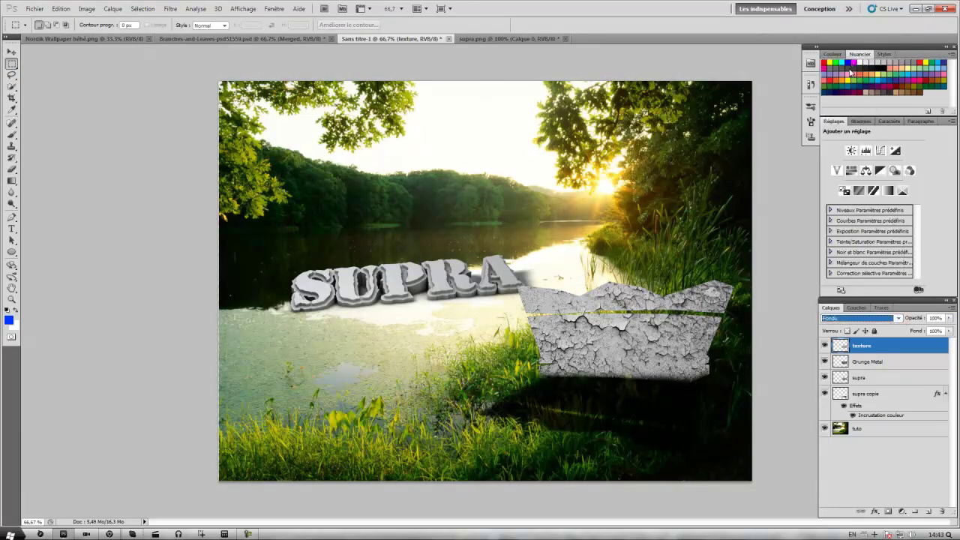
click(858, 317)
click(848, 100)
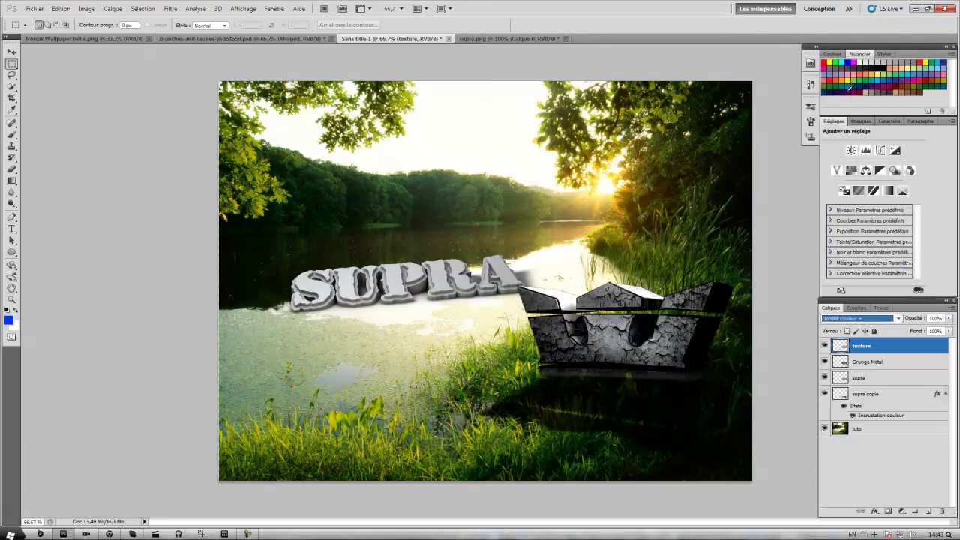
key(Down)
key(Down)
key(Down)
key(Up)
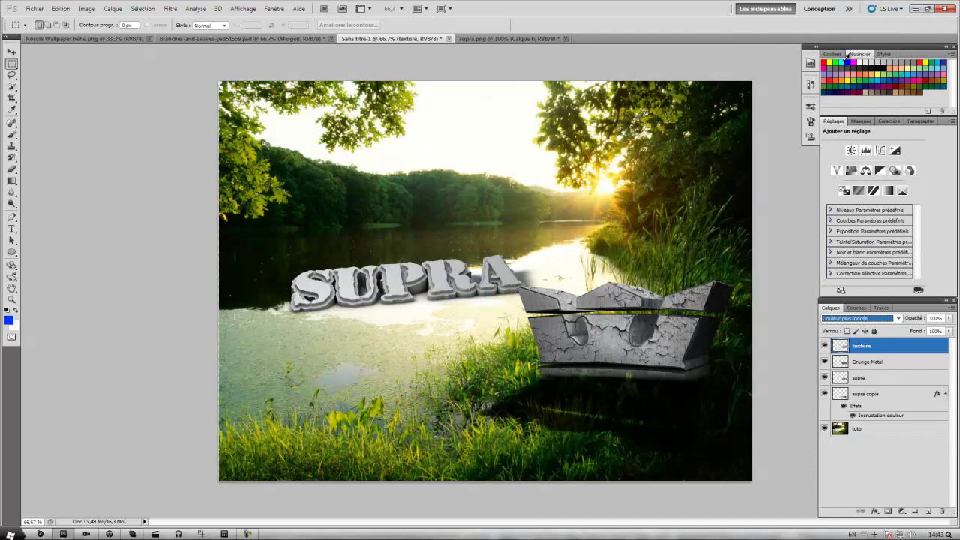
key(Down)
key(Down)
key(Down)
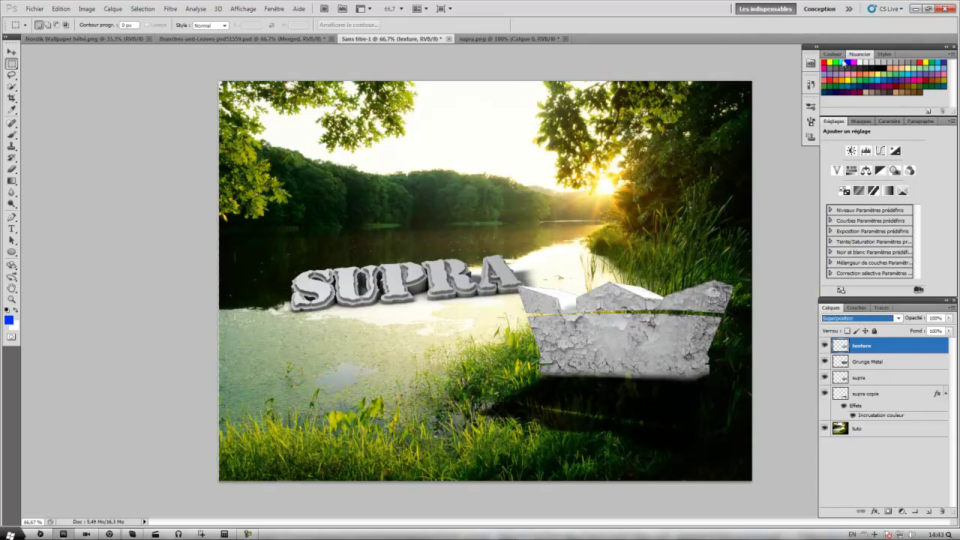
key(Down)
key(Down)
key(Down)
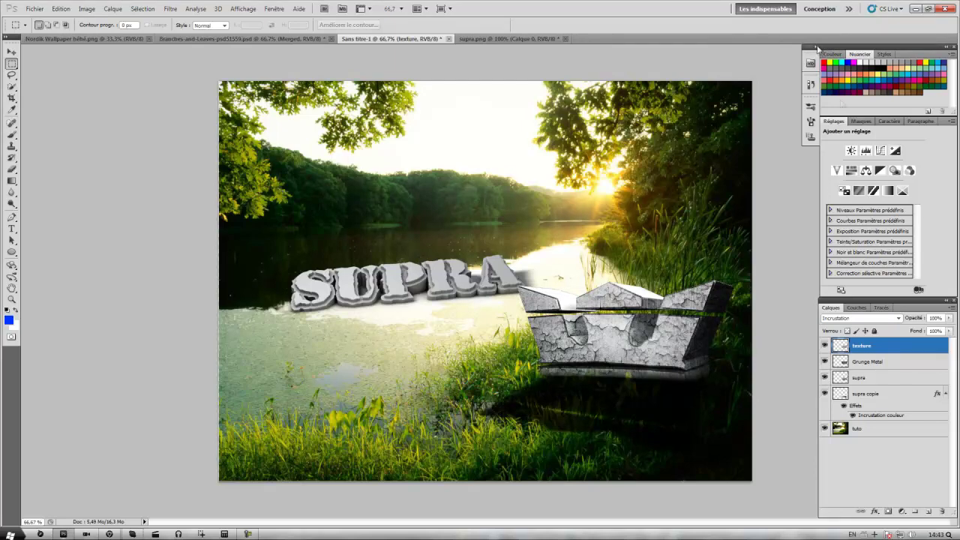
- Cycle the texture layer through Couleur, Lumière crue and Incrustation, settling on Couleur plus foncée
click(874, 321)
click(860, 306)
key(Up)
key(Up)
key(Up)
key(Up)
key(Up)
key(Up)
key(Up)
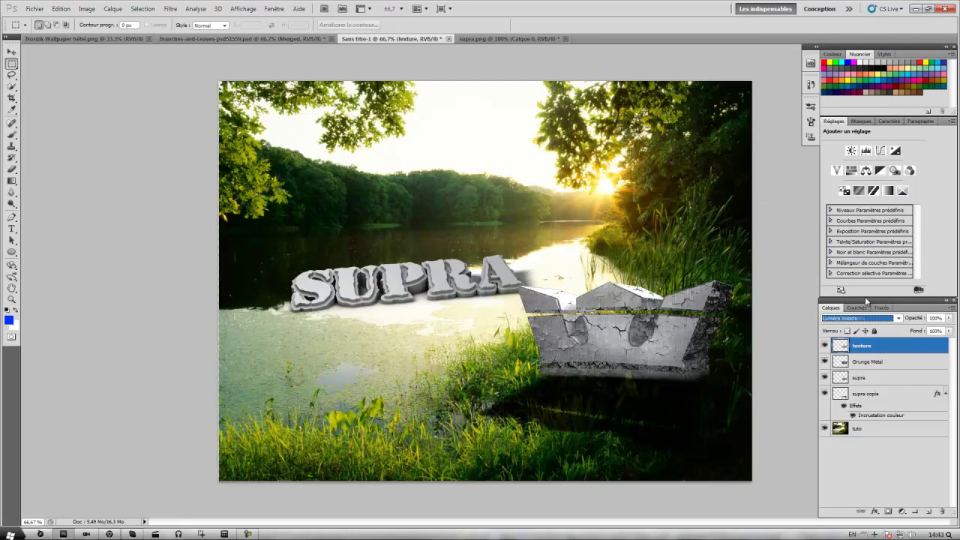
key(Up)
key(Up)
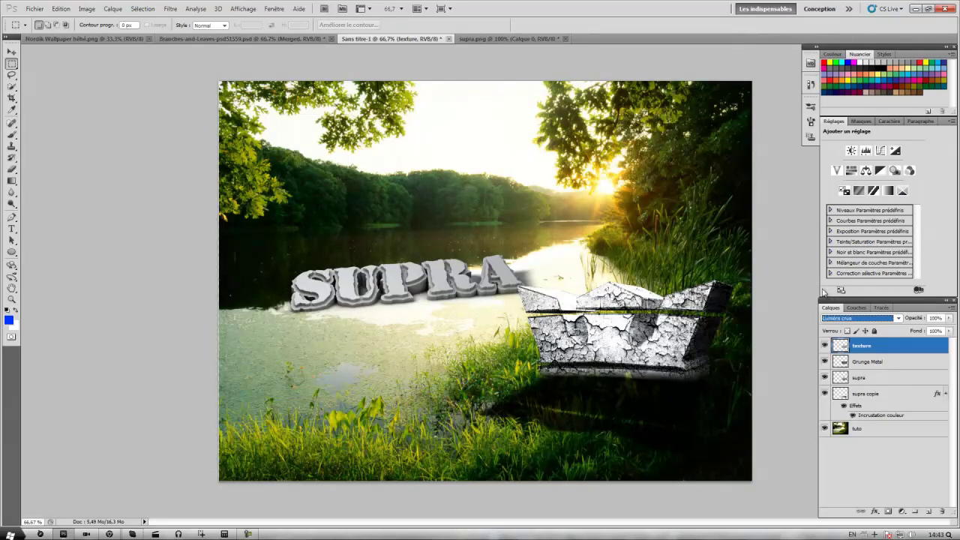
key(Up)
key(Up)
key(Up)
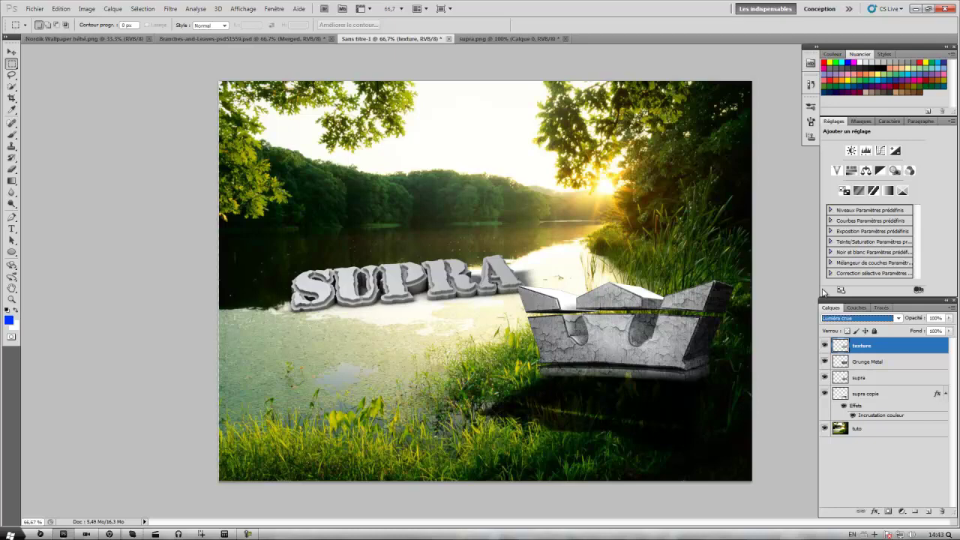
key(Up)
key(Up)
key(Up)
key(Up)
key(Up)
key(Up)
key(Up)
key(Up)
key(Up)
key(Up)
key(Up)
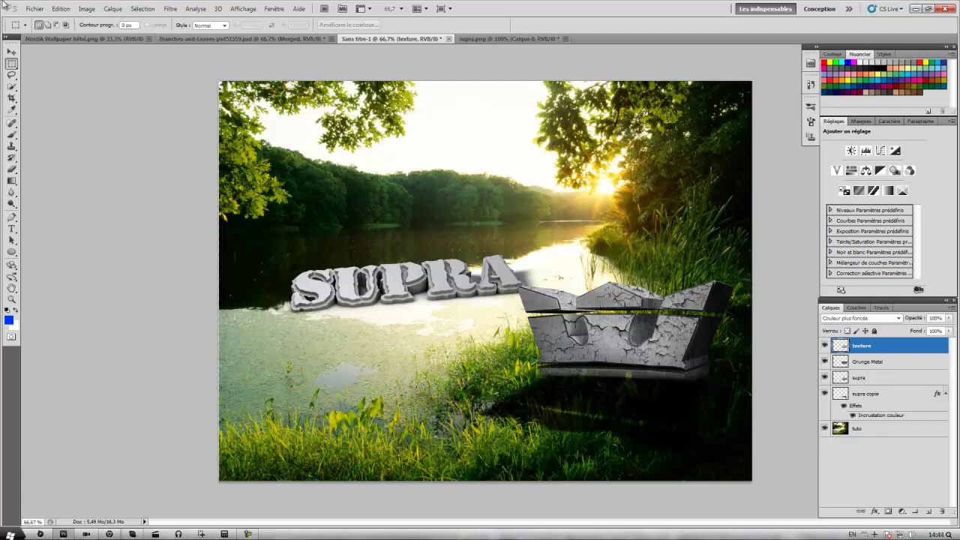
click(85, 11)
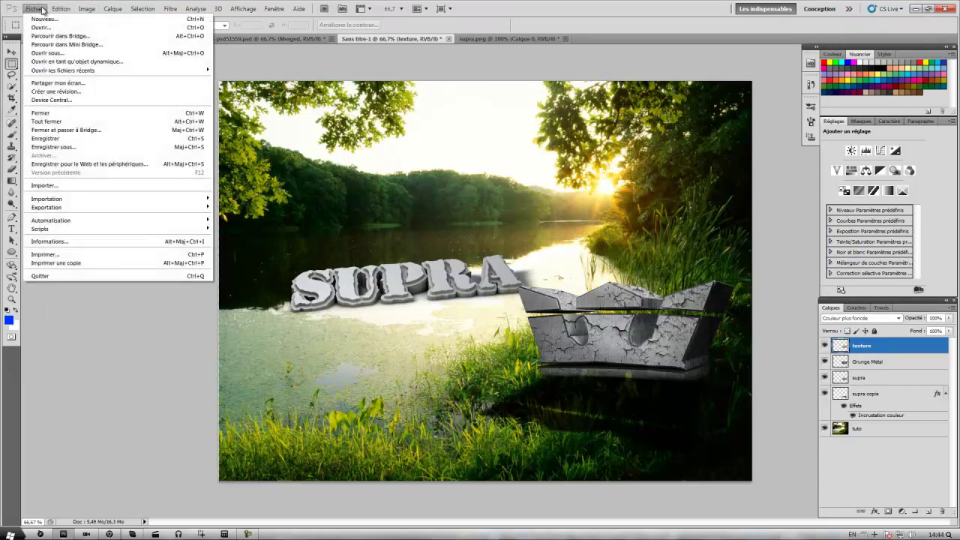
- Place the TEXTURE (18) image, then cancel its placement
click(66, 186)
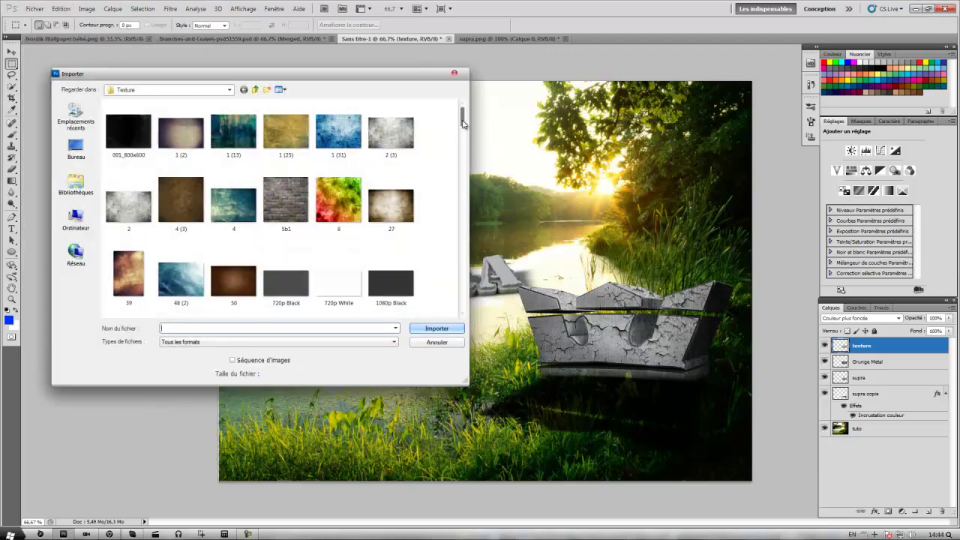
drag(463, 124, 464, 291)
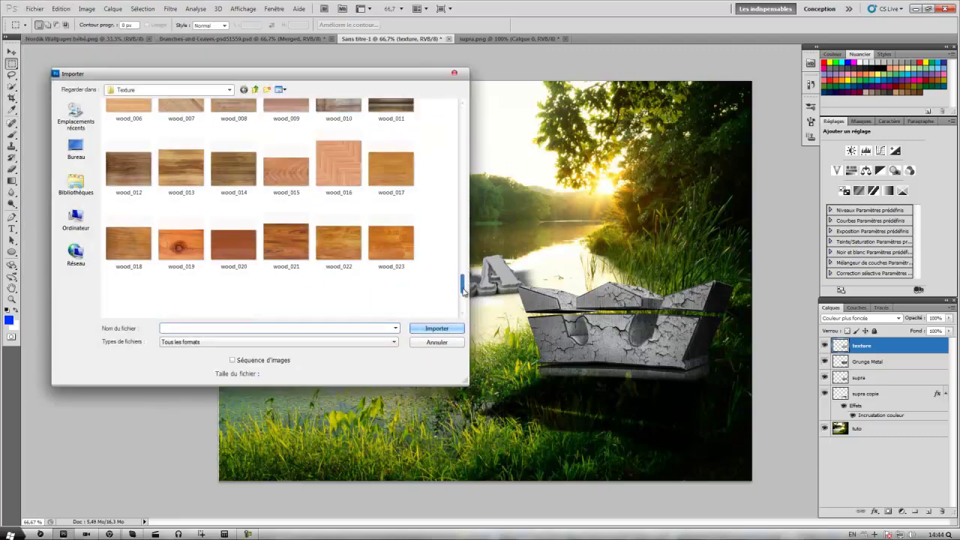
drag(463, 291, 472, 264)
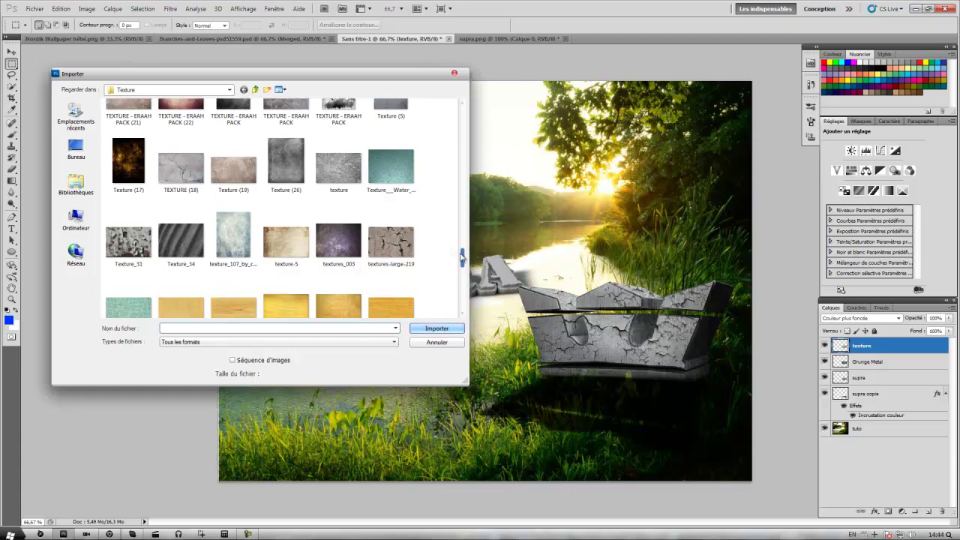
click(188, 184)
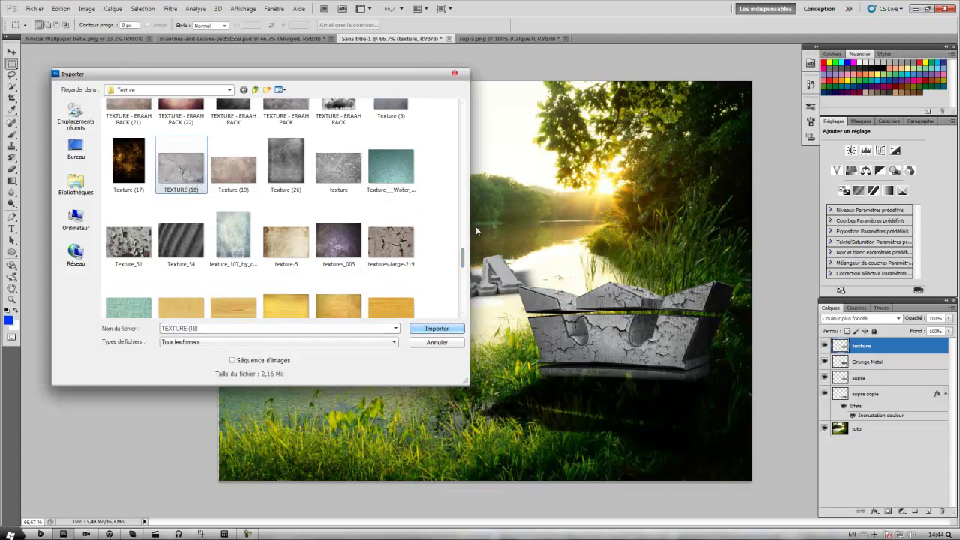
scroll(464, 264, up, 1)
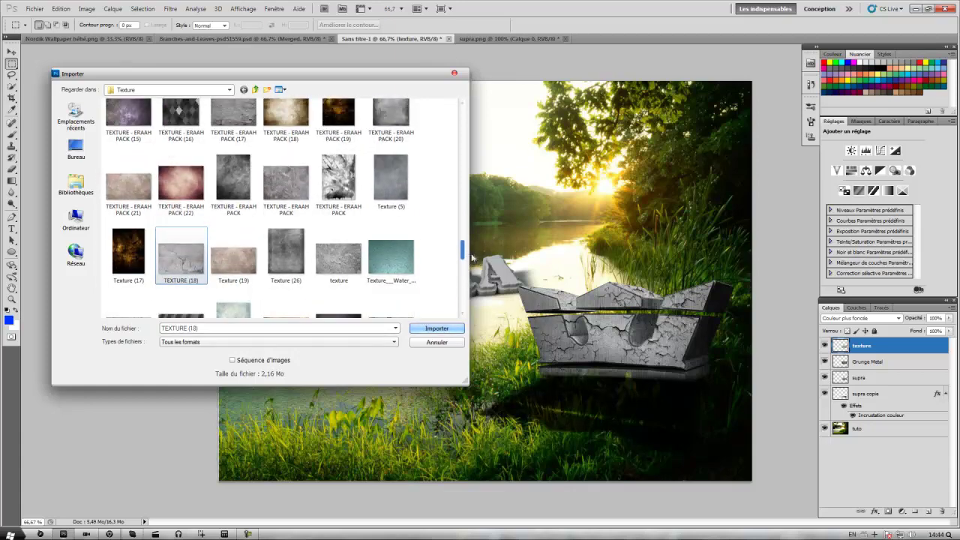
click(433, 332)
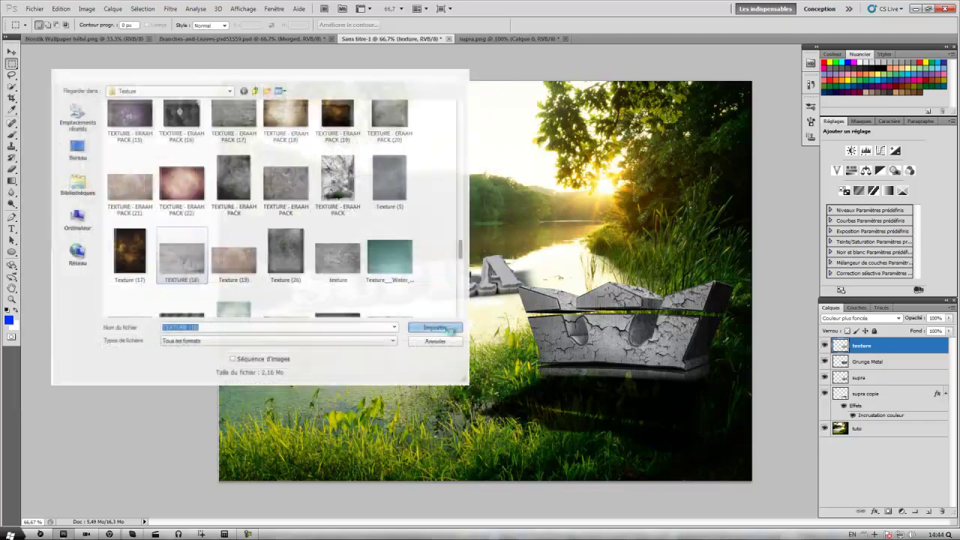
key(Escape)
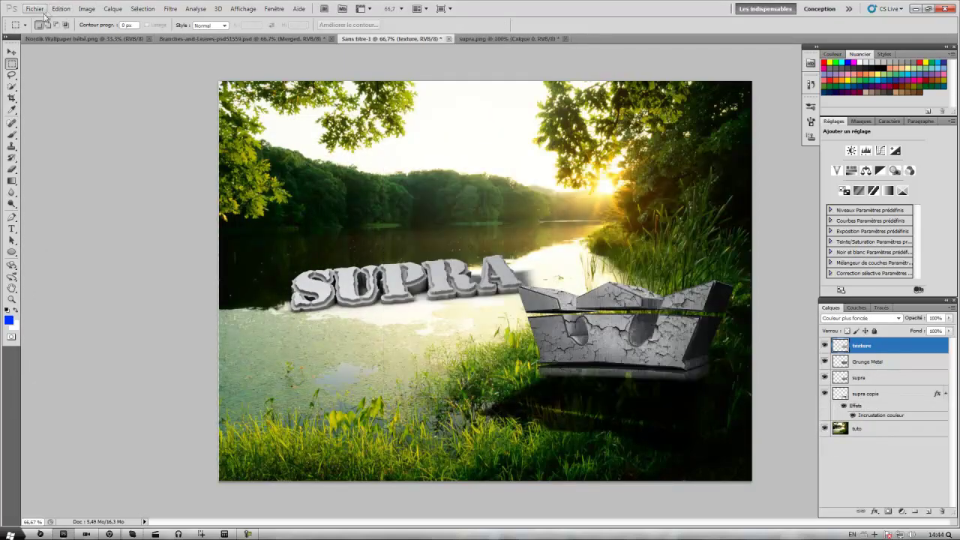
- Import TEXTURE - ERAAH PACK (17) from the Texture folder
click(35, 9)
click(60, 185)
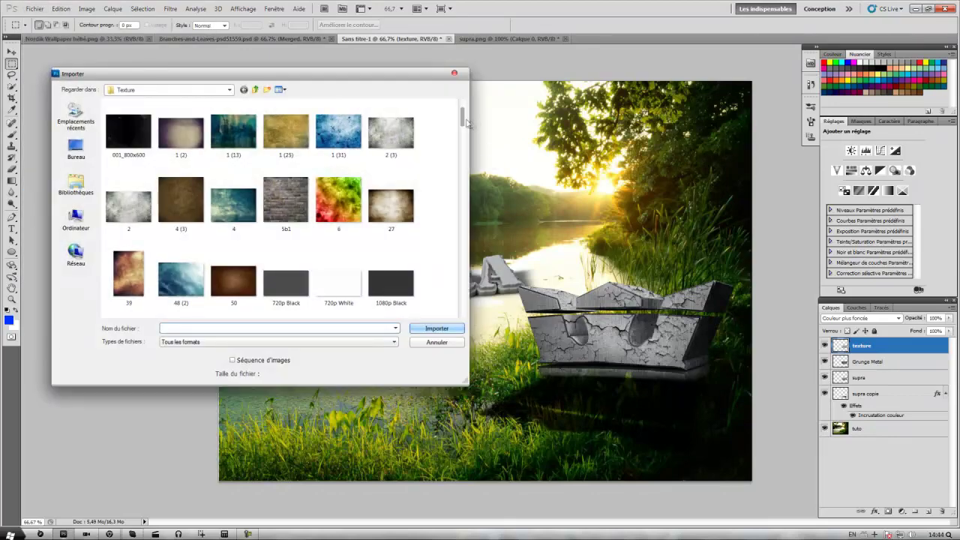
drag(463, 120, 463, 234)
scroll(300, 226, down, 3)
click(237, 205)
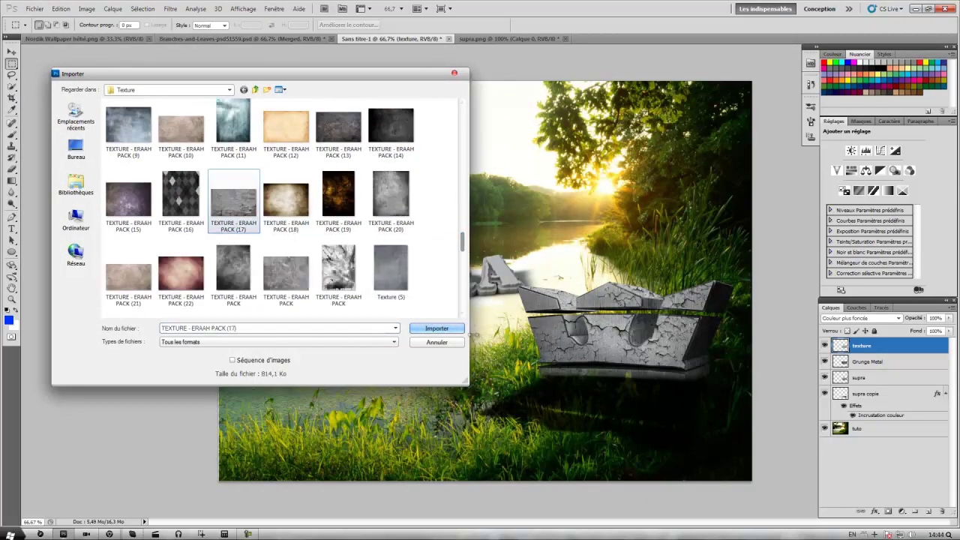
click(437, 328)
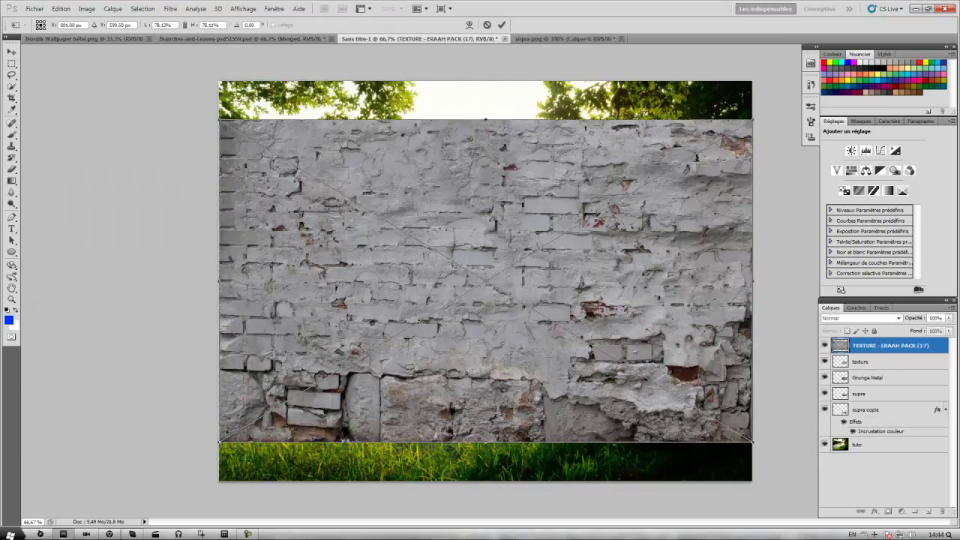
- Scale the brick texture to 43%, move it over the crown and set it to Incrustation
mouse_move(219, 443)
mouse_down()
mouse_move(434, 309)
mouse_move(467, 316)
mouse_up()
drag(604, 209, 604, 305)
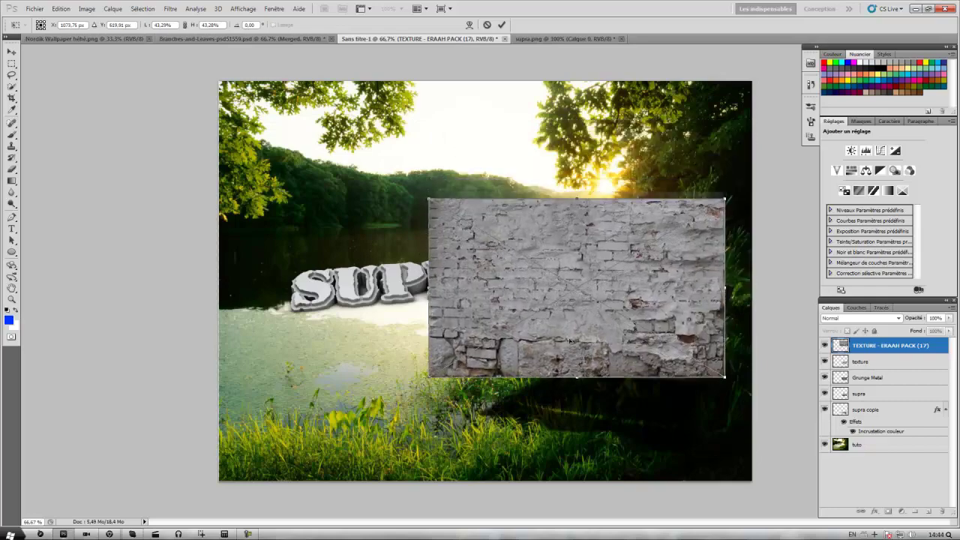
drag(592, 341, 592, 355)
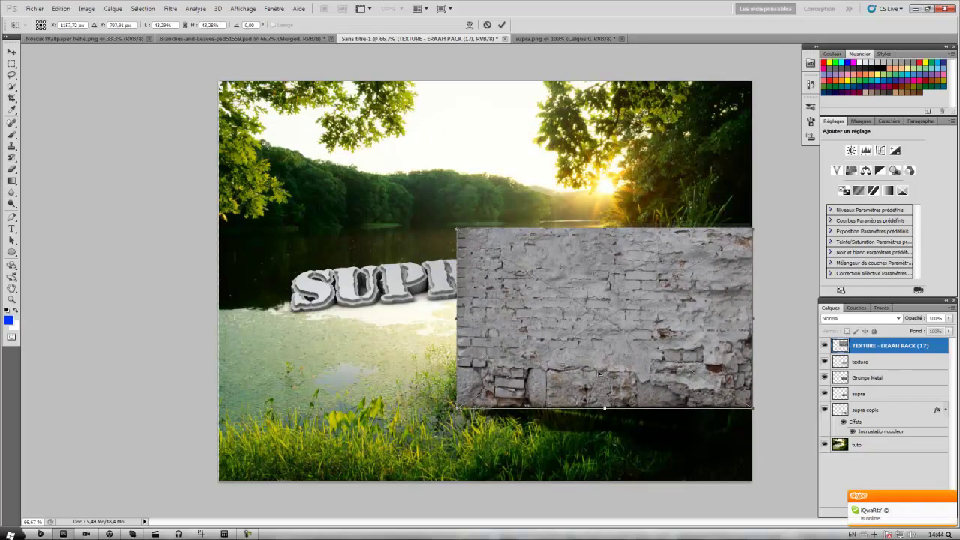
key(Return)
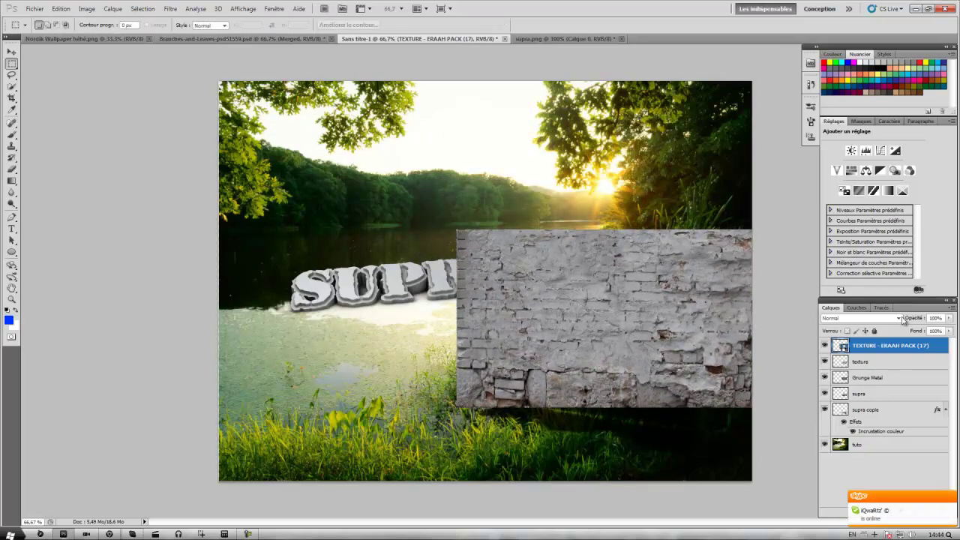
click(862, 318)
click(848, 187)
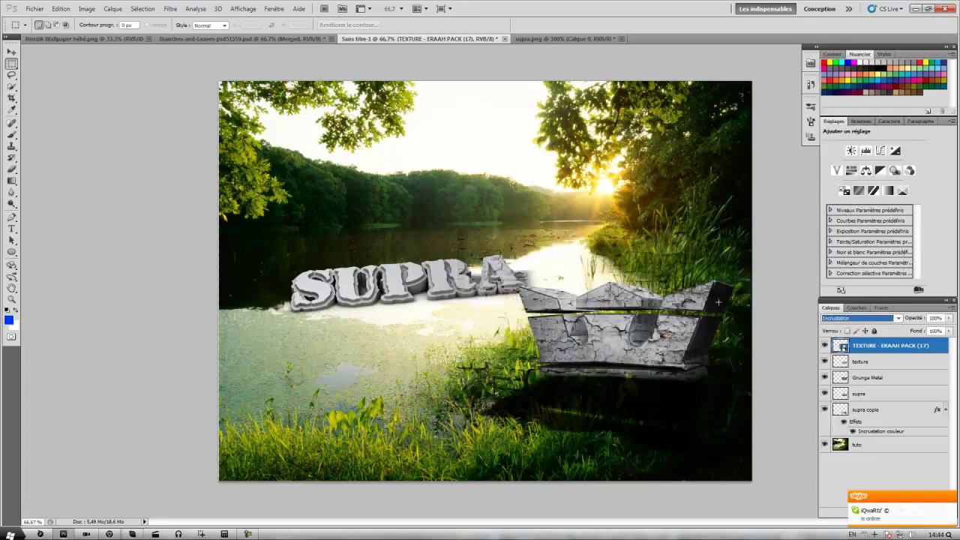
- Choose an option from the ERAAH PACK texture layer's context menu
key(v)
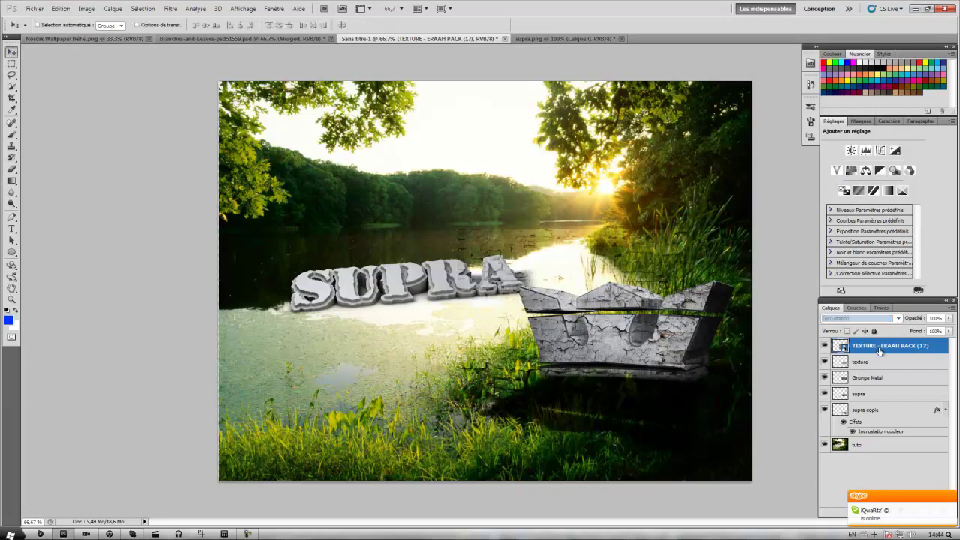
right_click(881, 352)
click(863, 188)
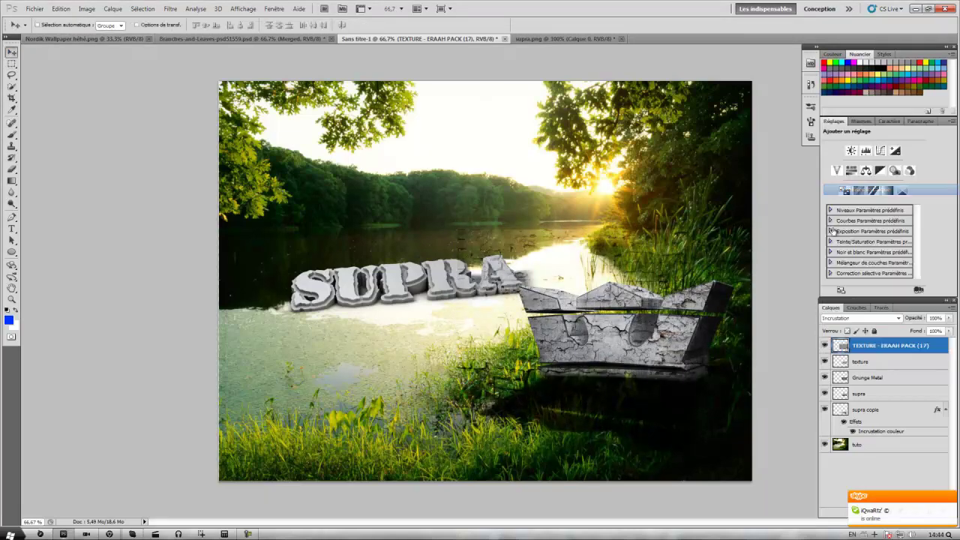
- Erase the ERAAH PACK texture haze outside the crown near SUPRA, then deselect
ctrl+click(842, 379)
click(142, 9)
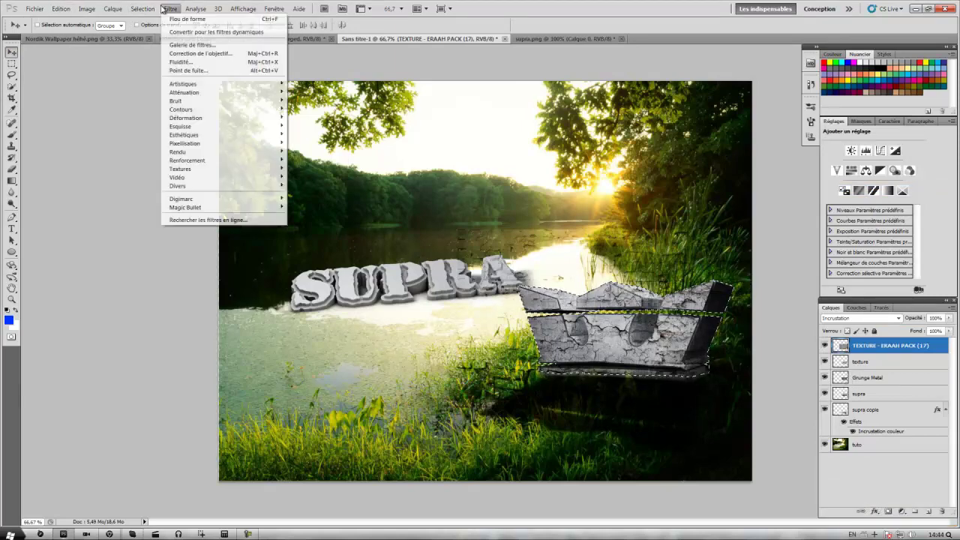
click(154, 43)
click(11, 171)
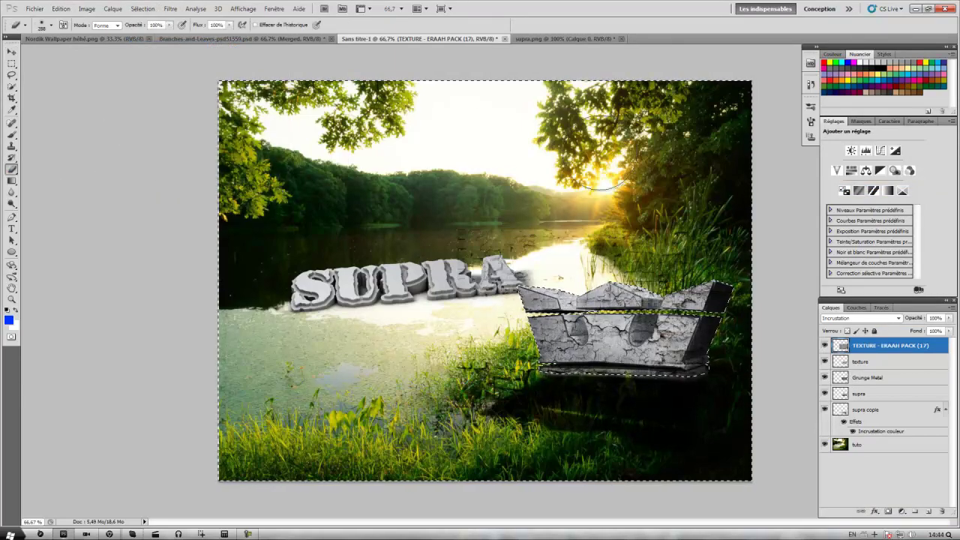
drag(353, 322, 713, 263)
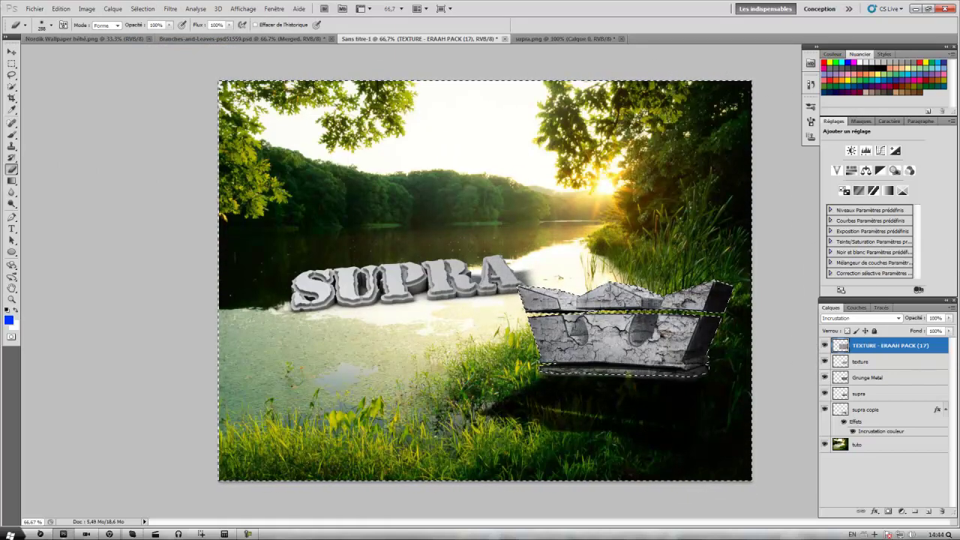
key(ctrl+d)
key(m)
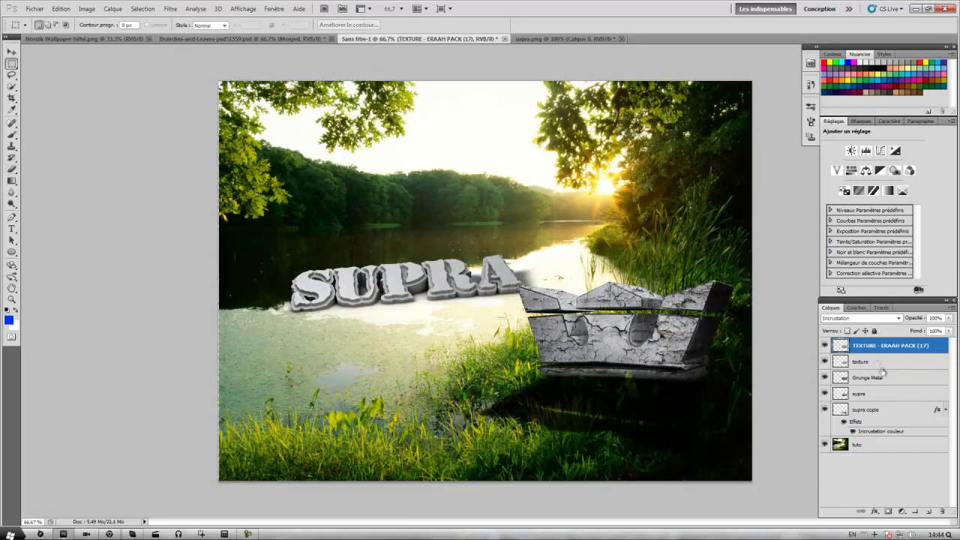
- Convert the texture, Grunge Metal and ERAAH PACK layers into one smart object set to overlay blending
shift+click(863, 375)
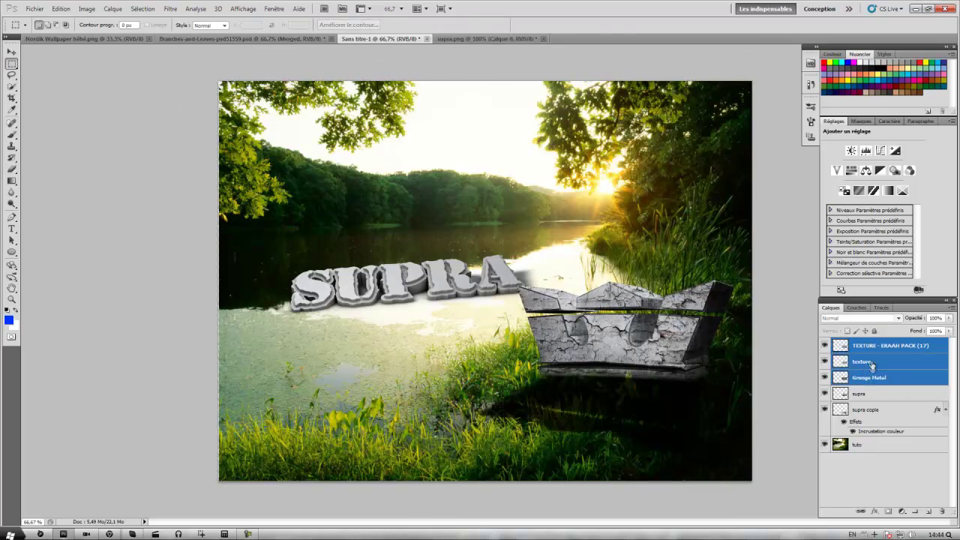
right_click(867, 368)
click(881, 187)
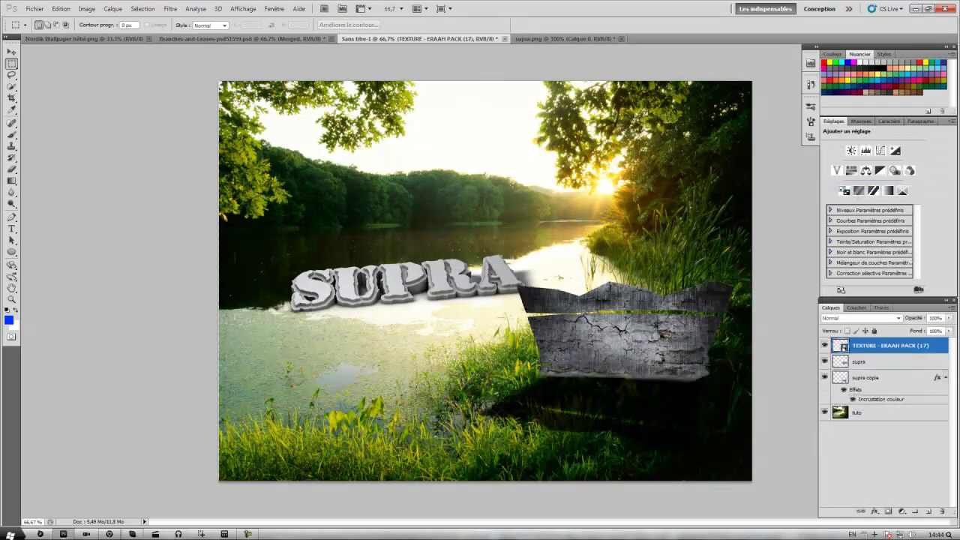
click(863, 318)
click(854, 189)
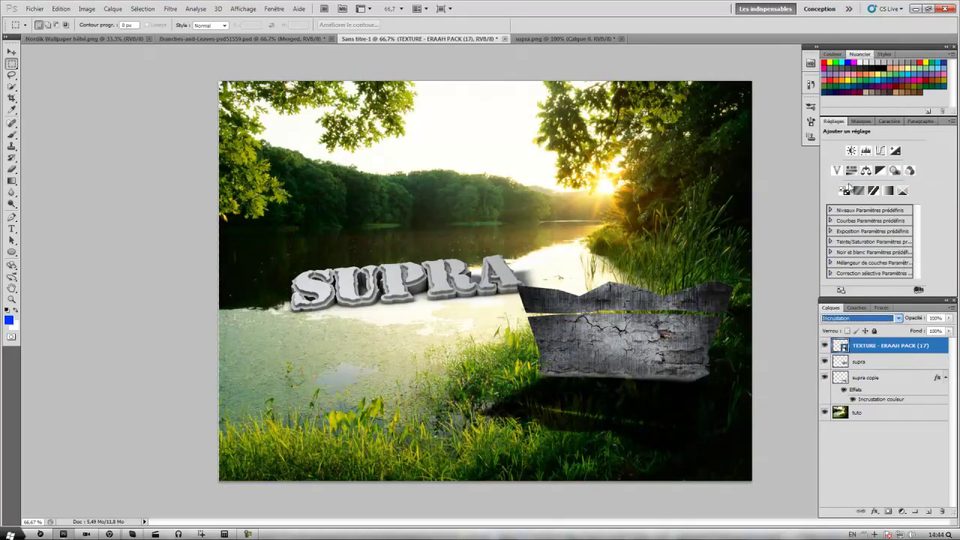
key(ctrl+z)
key(Down)
key(Up)
key(Return)
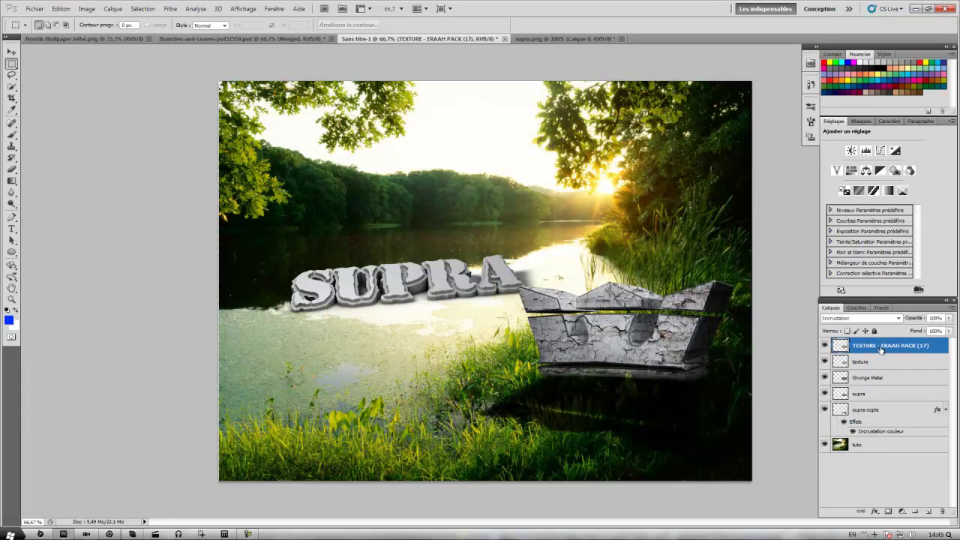
- Set the eraser brush size to 46 px
key(b)
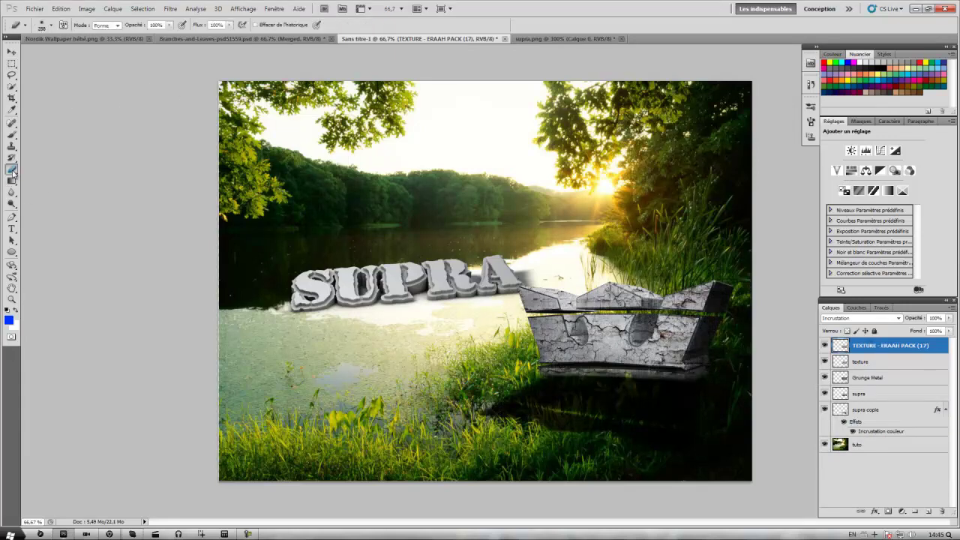
click(51, 25)
click(49, 49)
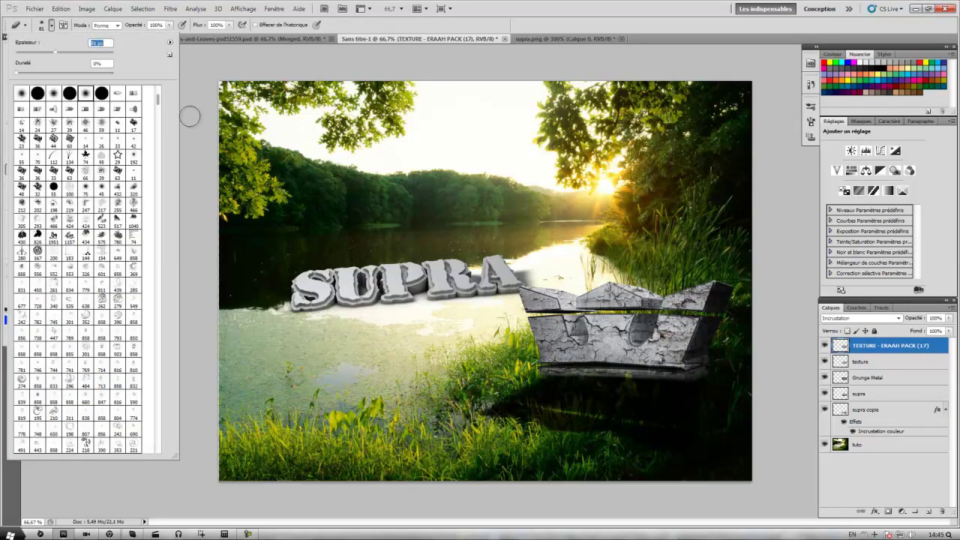
drag(47, 45, 38, 51)
click(33, 60)
key(Return)
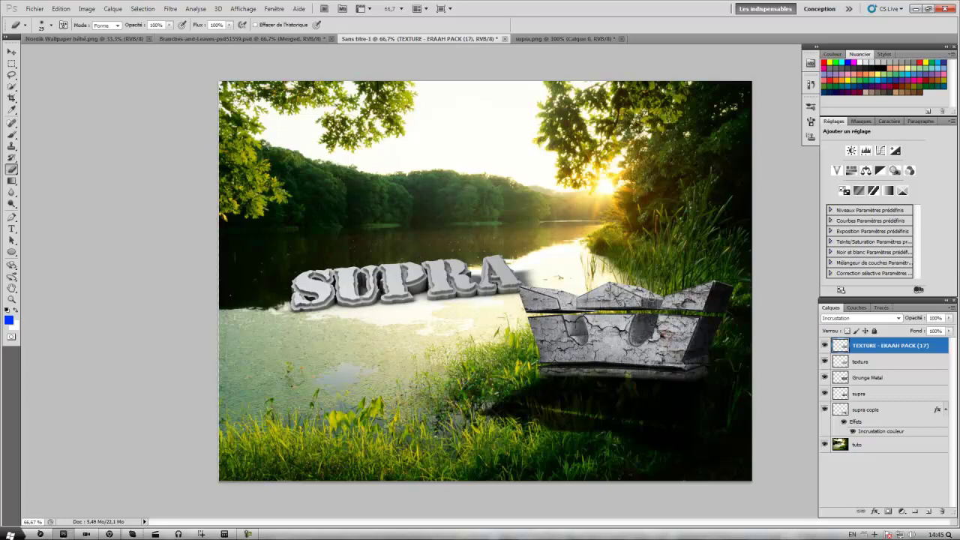
- Select the texture layer and erase cracks from the crown's two holes, top middle and upper left
click(910, 365)
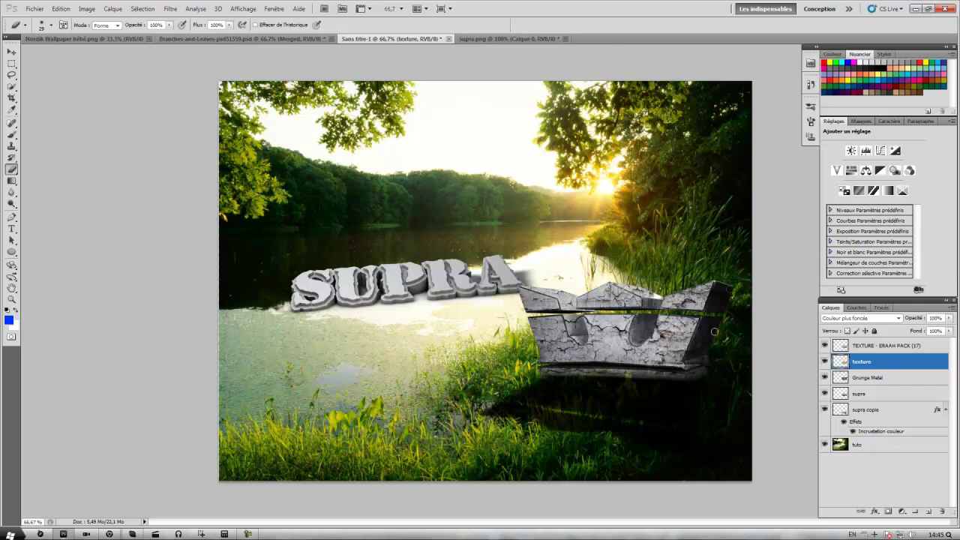
click(847, 343)
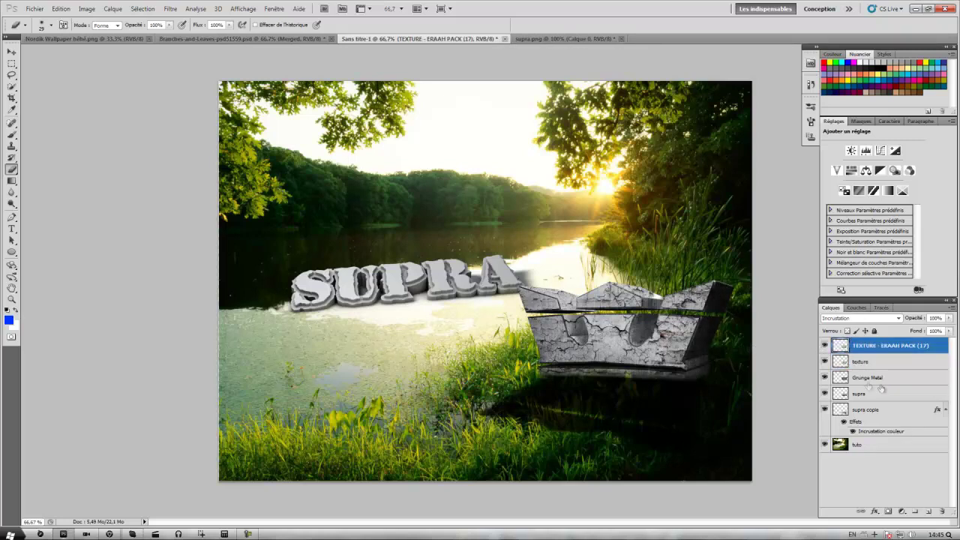
click(873, 364)
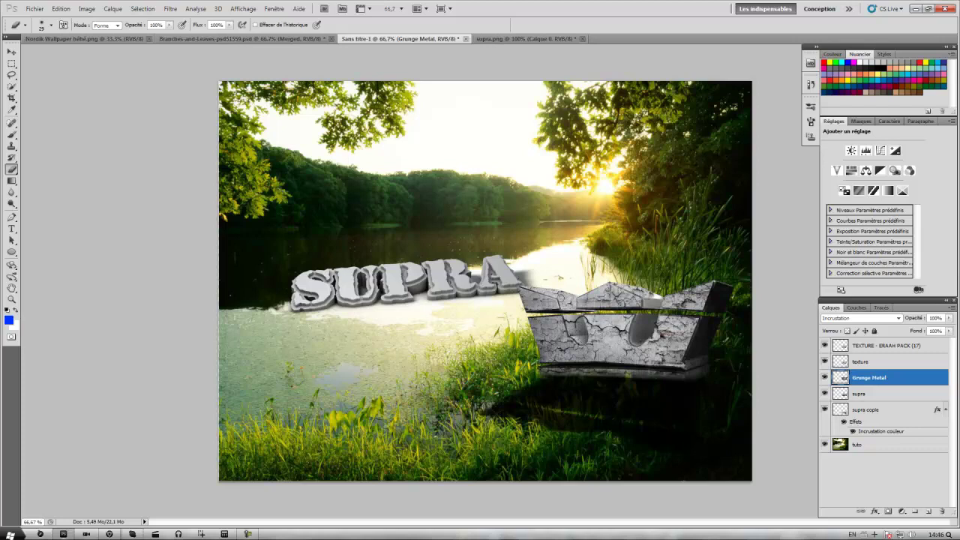
click(867, 349)
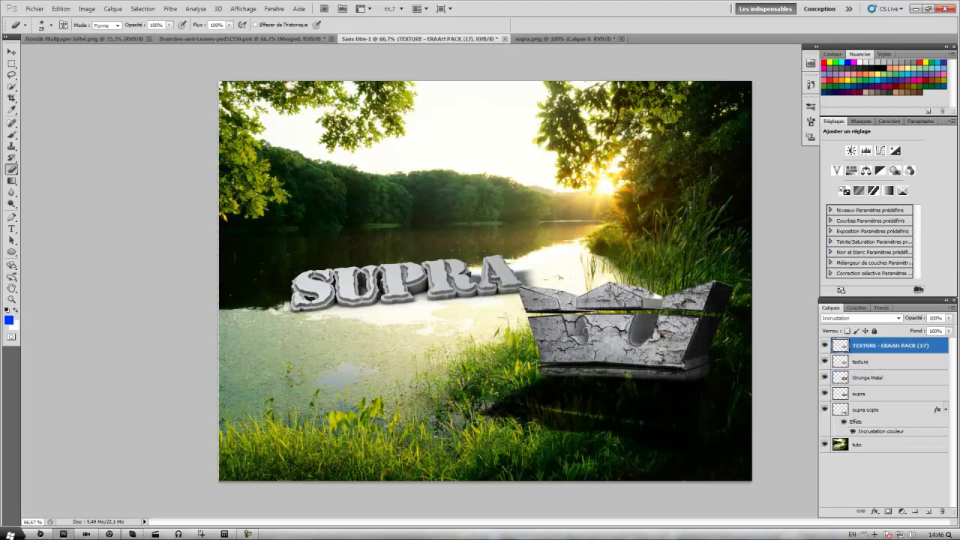
click(871, 396)
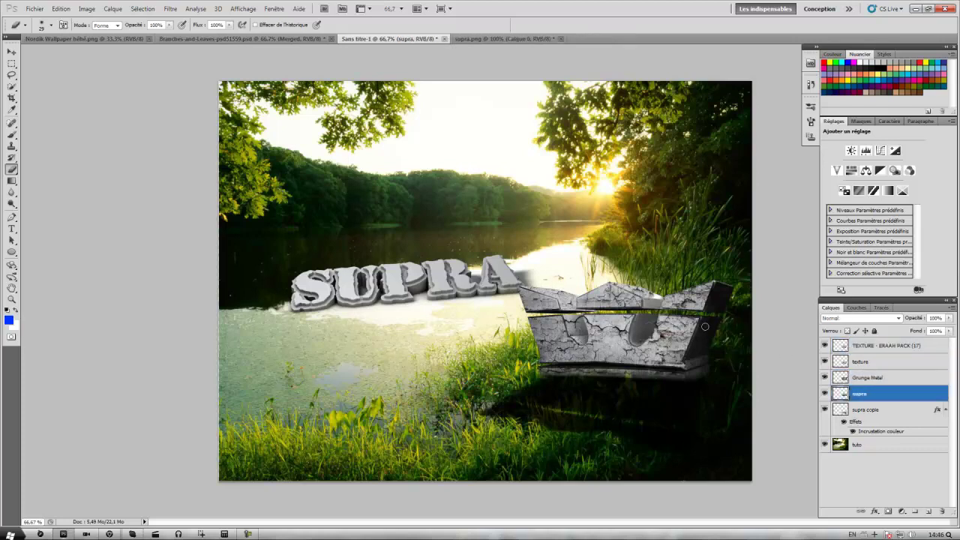
click(878, 379)
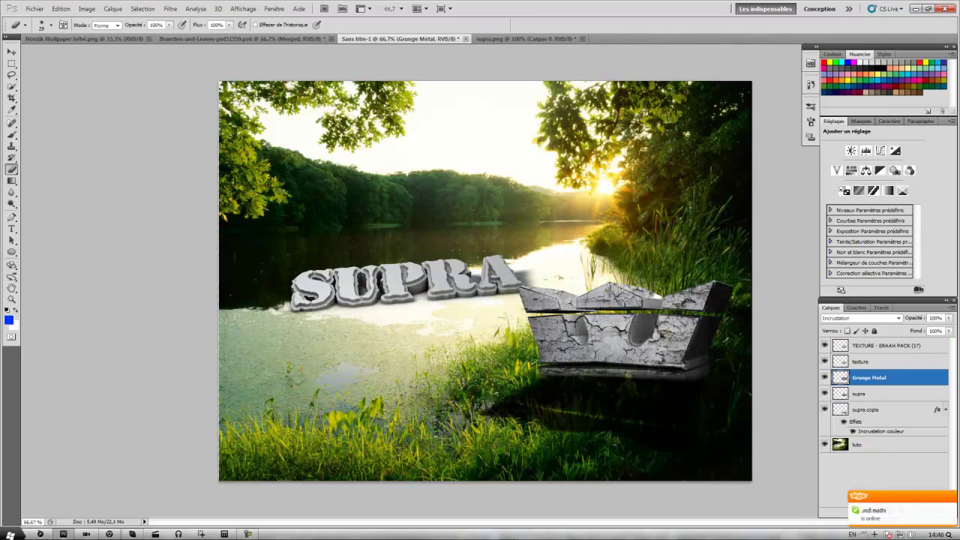
click(869, 364)
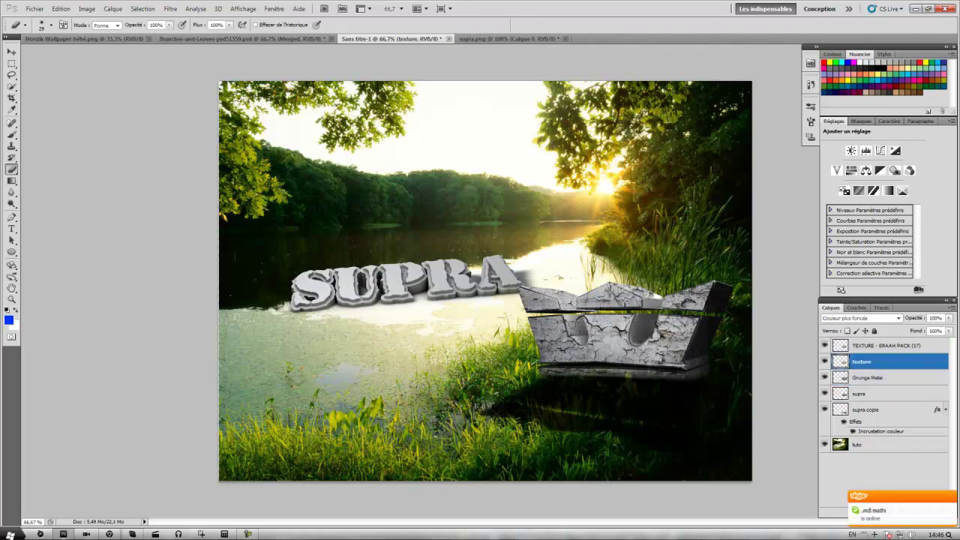
drag(580, 339, 642, 332)
drag(649, 294, 619, 282)
drag(570, 287, 549, 280)
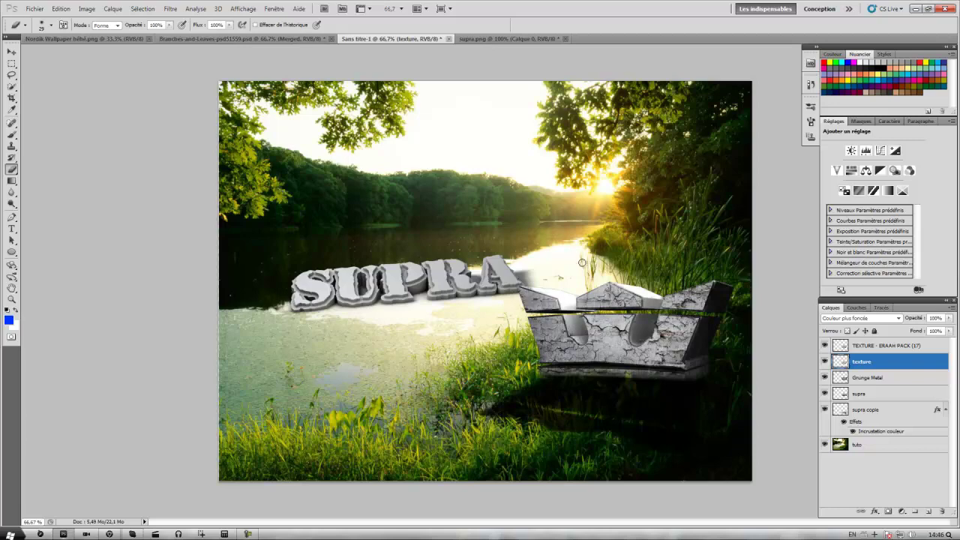
- Trace the right-hand vine on the Branches and Leaves sheet with the Pen tool
click(244, 39)
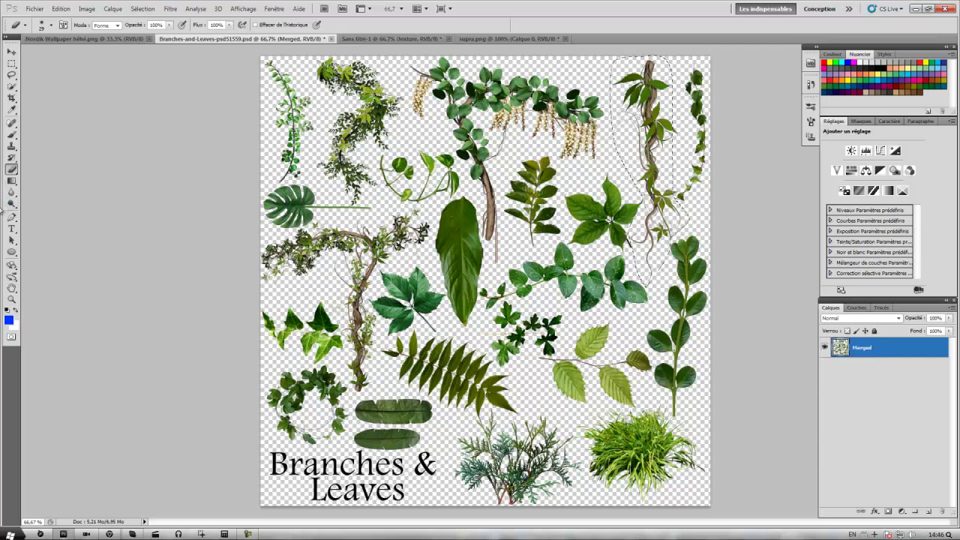
click(11, 216)
click(247, 535)
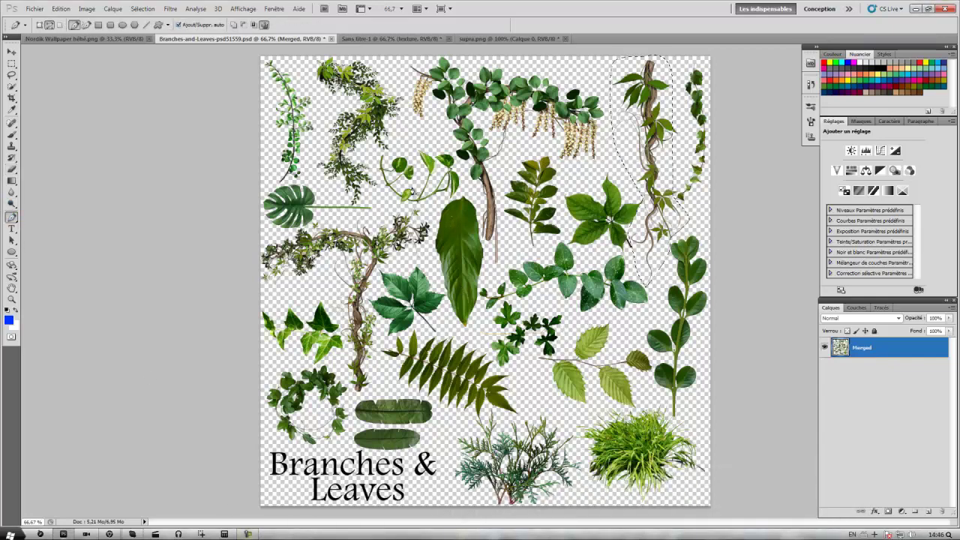
key(m)
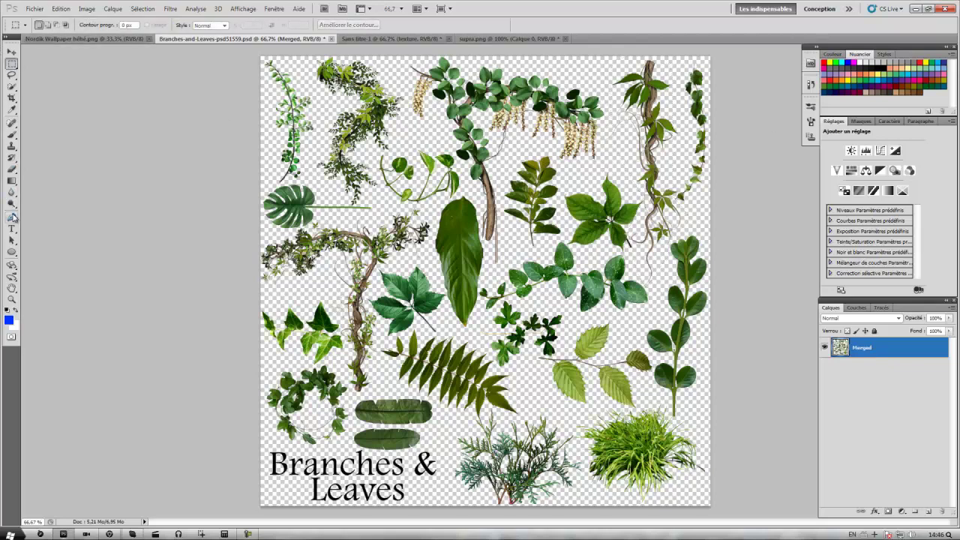
click(11, 217)
click(693, 57)
click(682, 70)
click(683, 97)
click(684, 124)
click(683, 150)
click(682, 180)
click(677, 197)
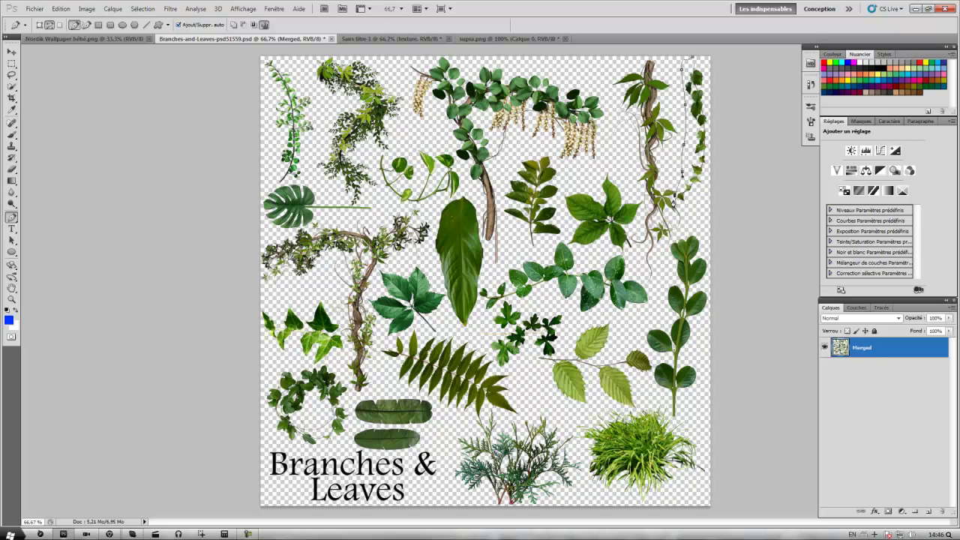
drag(687, 208, 703, 194)
- Close the vine path, turn it into a selection and drag it into the lakeside scene
click(692, 59)
right_click(704, 94)
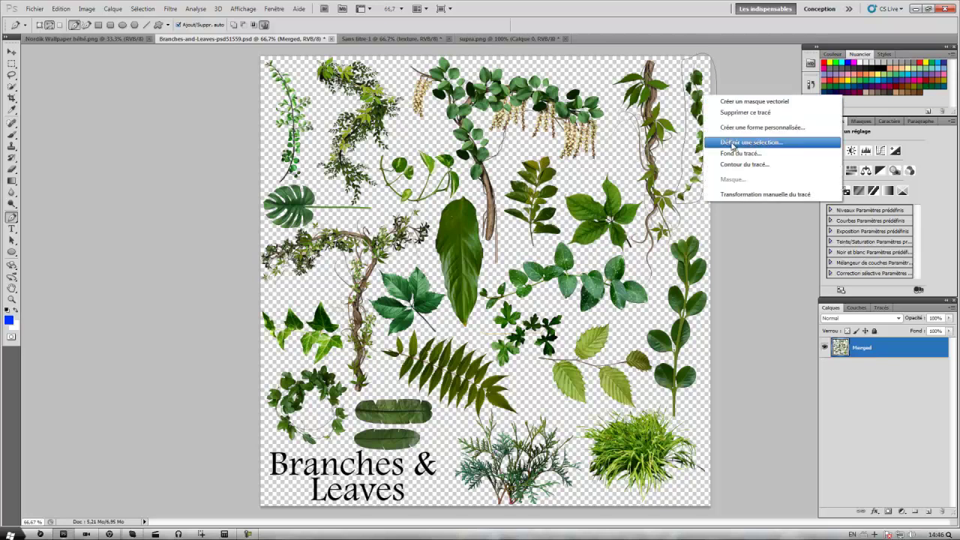
click(742, 140)
click(533, 159)
key(v)
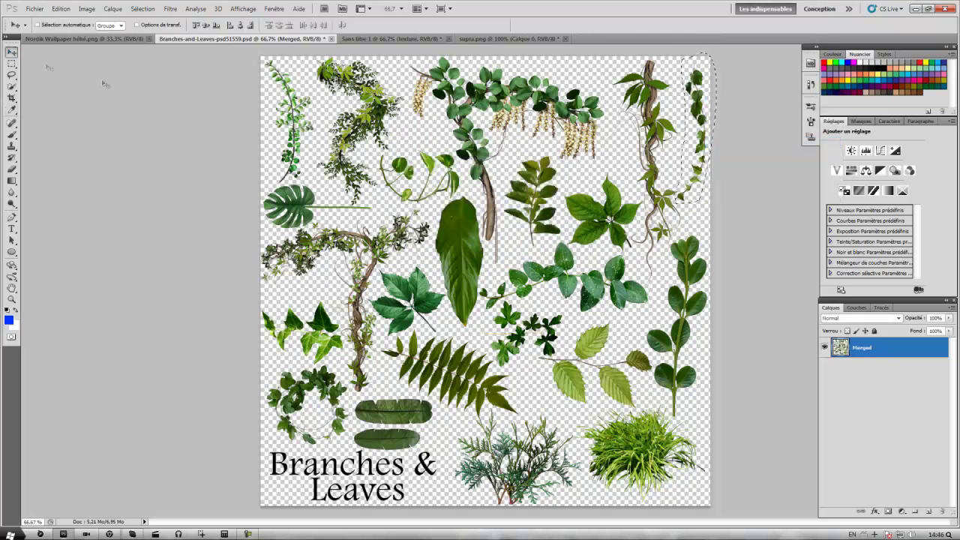
drag(672, 133, 416, 43)
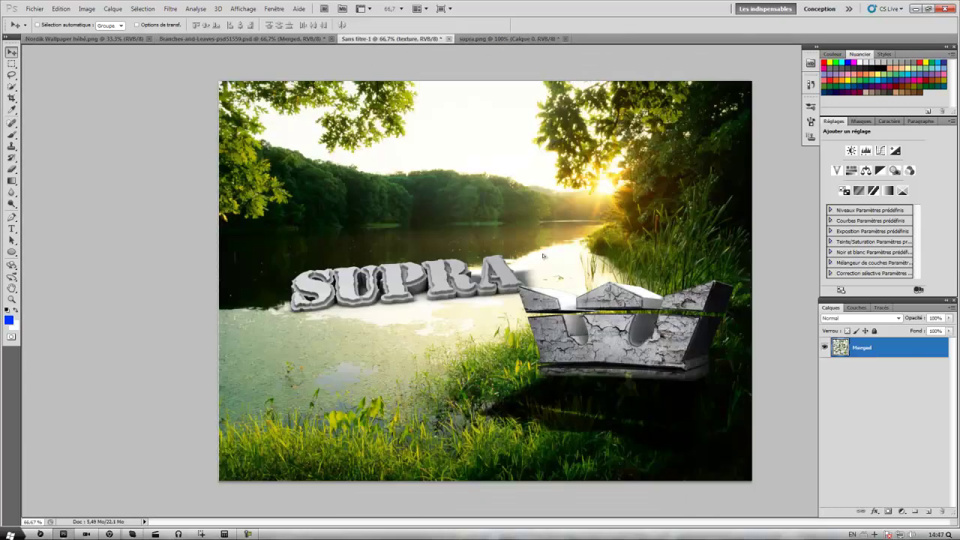
mouse_move(417, 43)
mouse_down()
mouse_move(570, 253)
mouse_move(638, 282)
mouse_up()
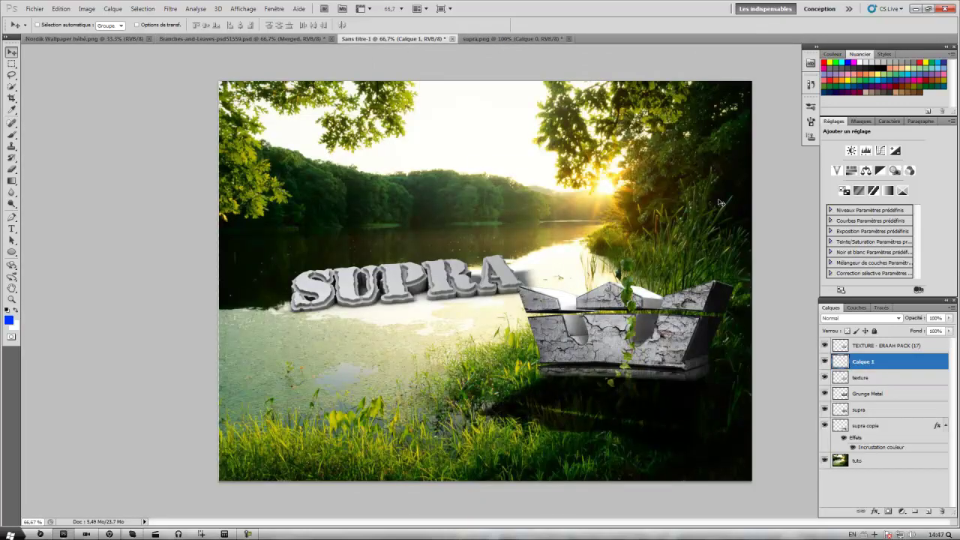
- Scale the vine down to about 64% with Free Transform
key(ctrl+t)
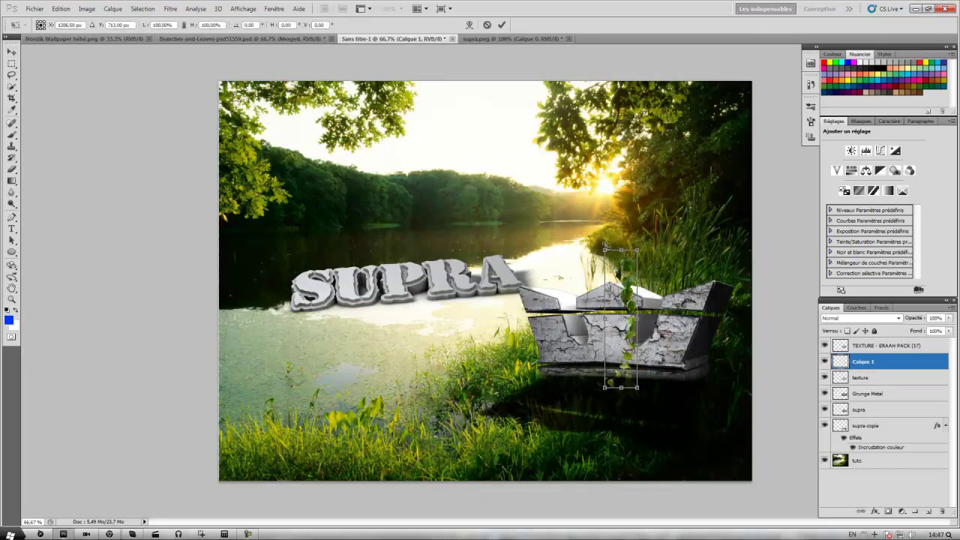
drag(604, 245, 644, 291)
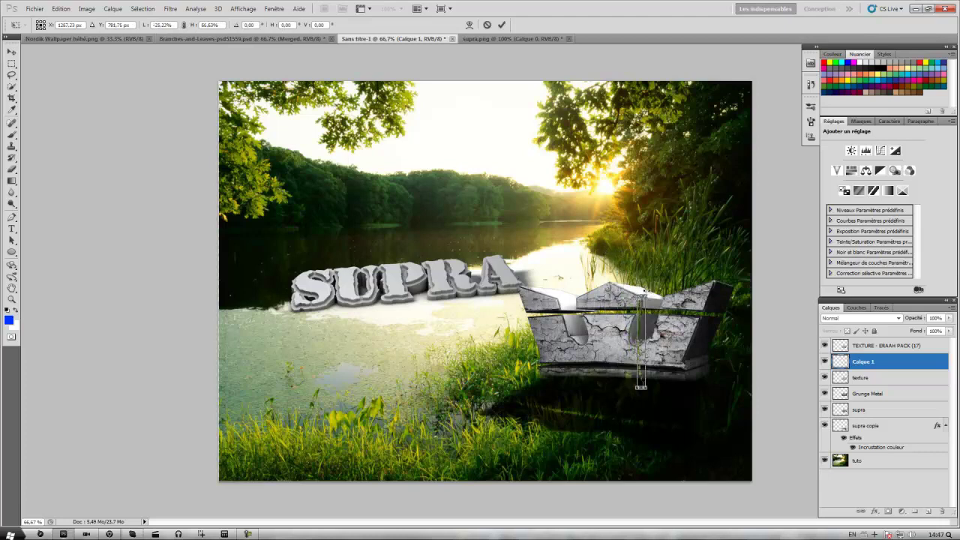
key(ctrl+z)
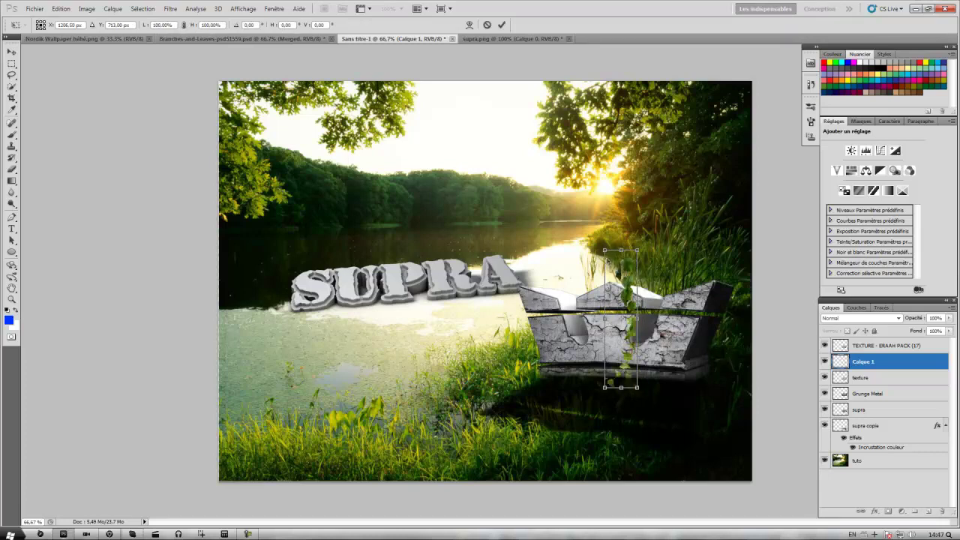
drag(605, 251, 617, 300)
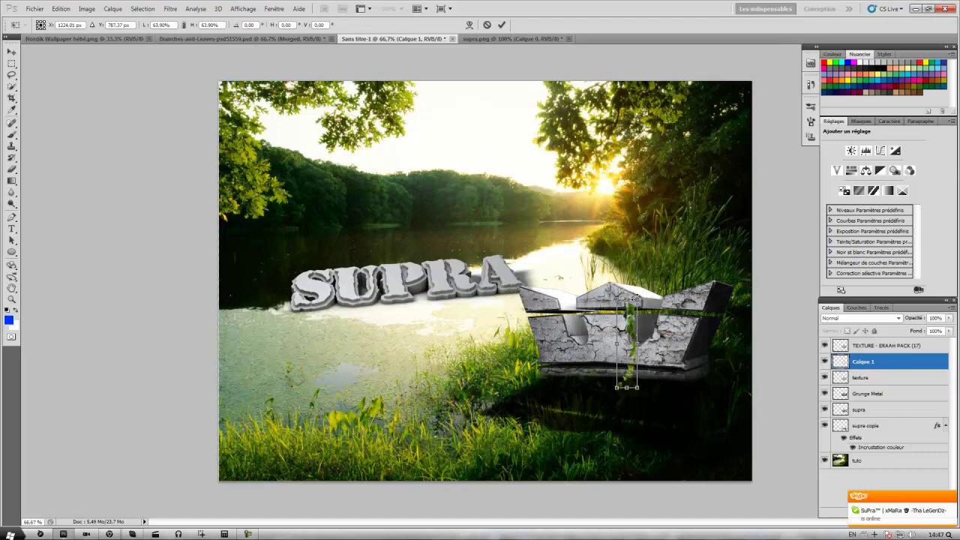
key(Return)
- Mirror the vine horizontally and shift it right over the crown's front
key(ctrl+t)
right_click(626, 319)
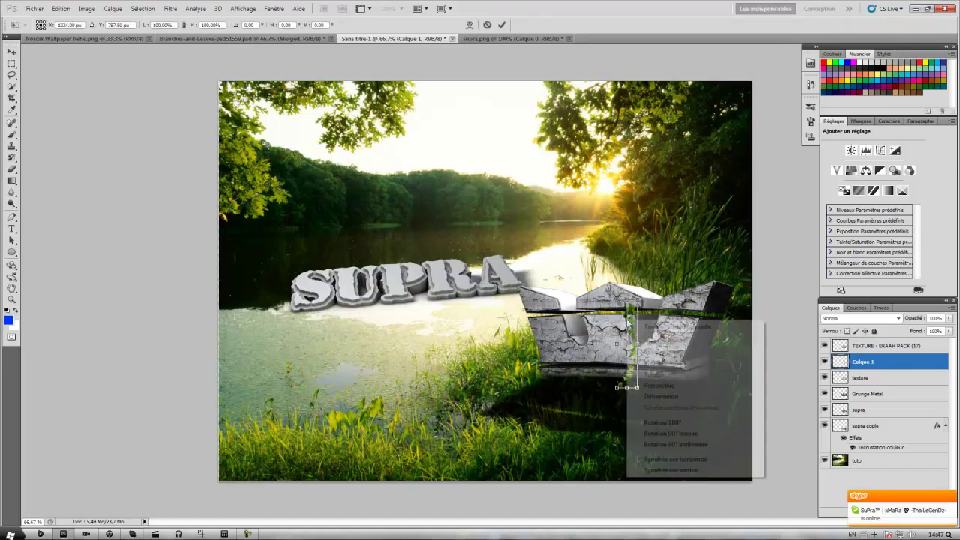
click(667, 455)
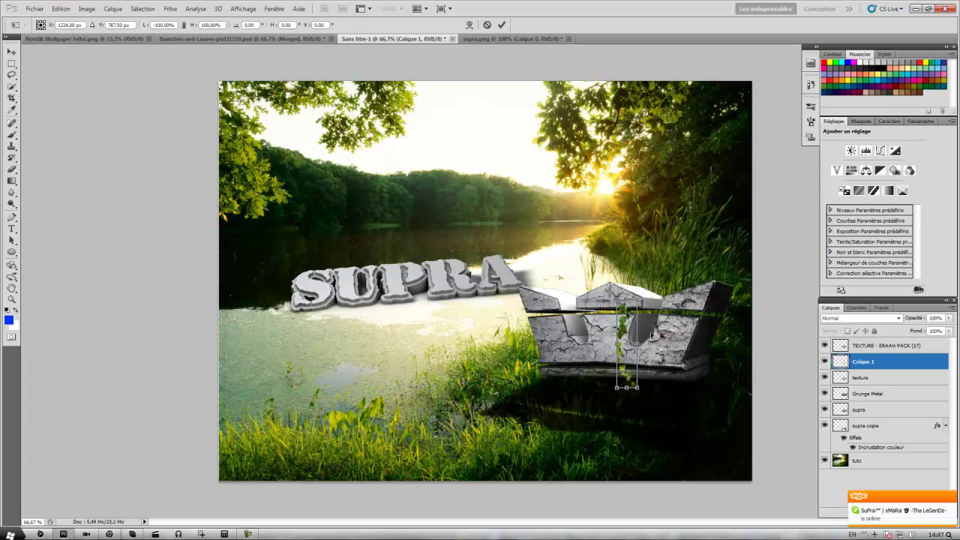
mouse_move(646, 366)
mouse_down()
mouse_move(666, 367)
mouse_move(650, 364)
mouse_up()
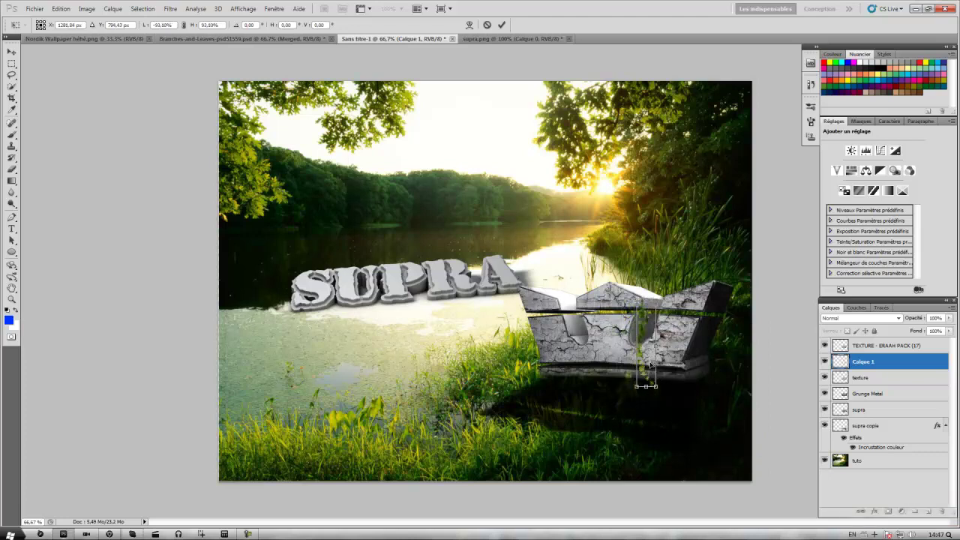
key(Return)
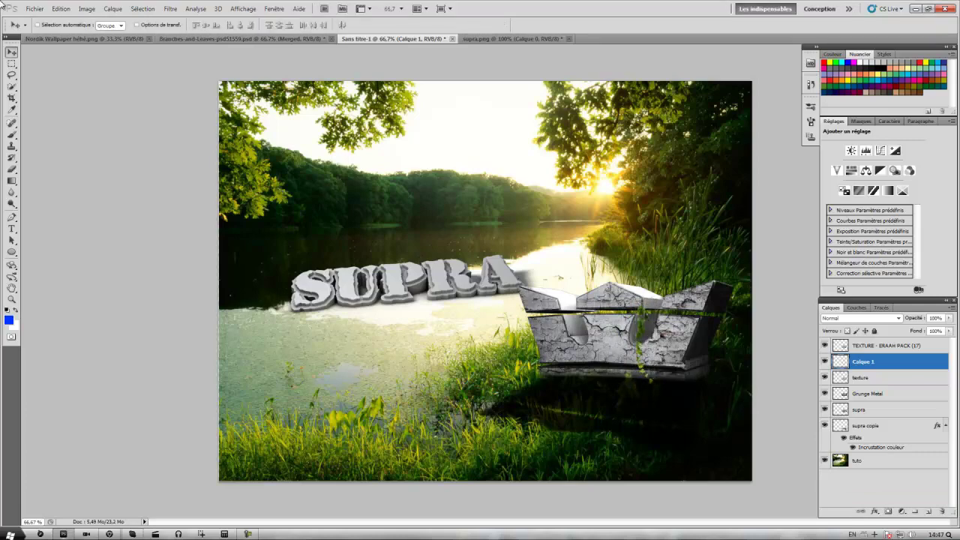
click(69, 6)
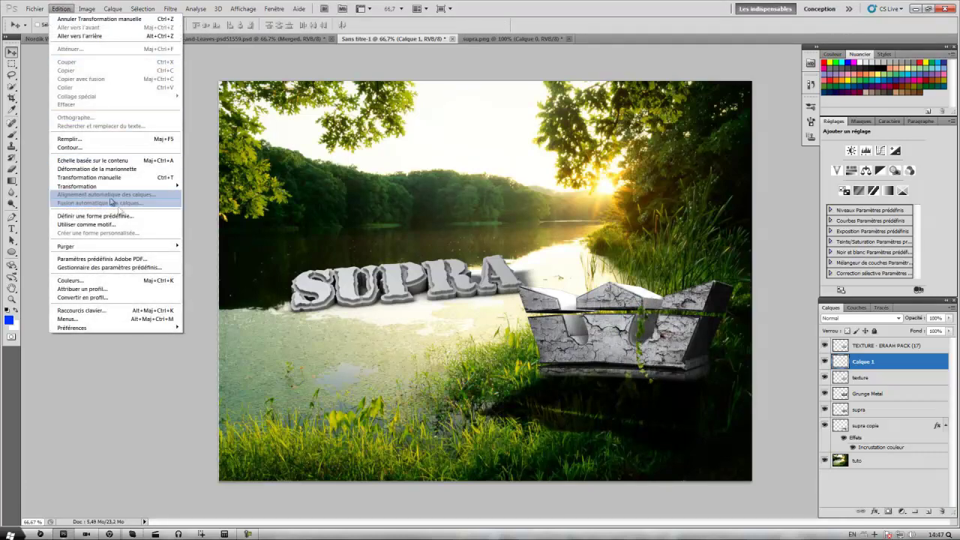
- Puppet-warp the vine with two pins so it hangs straight down the crown's front
click(120, 169)
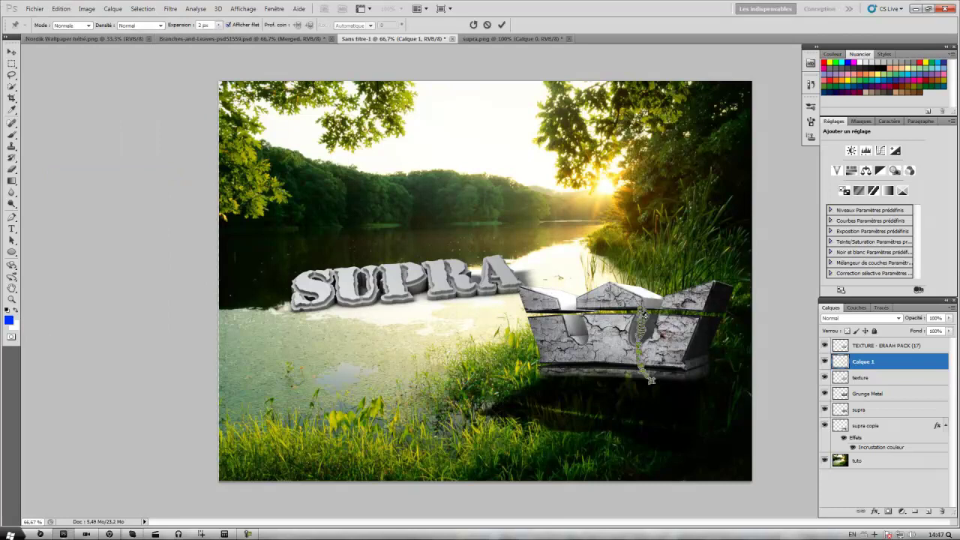
click(638, 342)
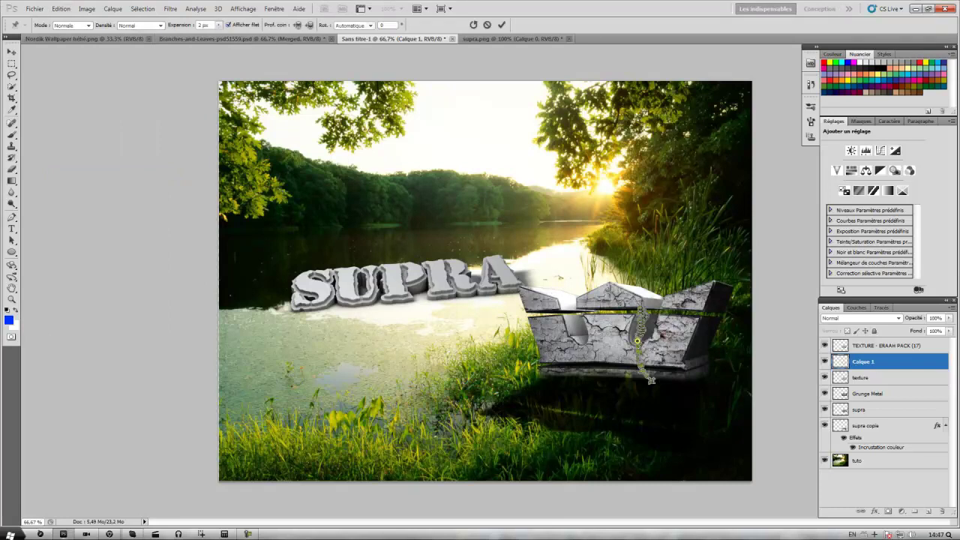
mouse_move(651, 381)
mouse_down()
mouse_move(665, 362)
mouse_move(661, 331)
mouse_up()
mouse_move(653, 379)
mouse_down()
mouse_move(634, 374)
mouse_move(656, 337)
mouse_up()
click(637, 358)
key(Return)
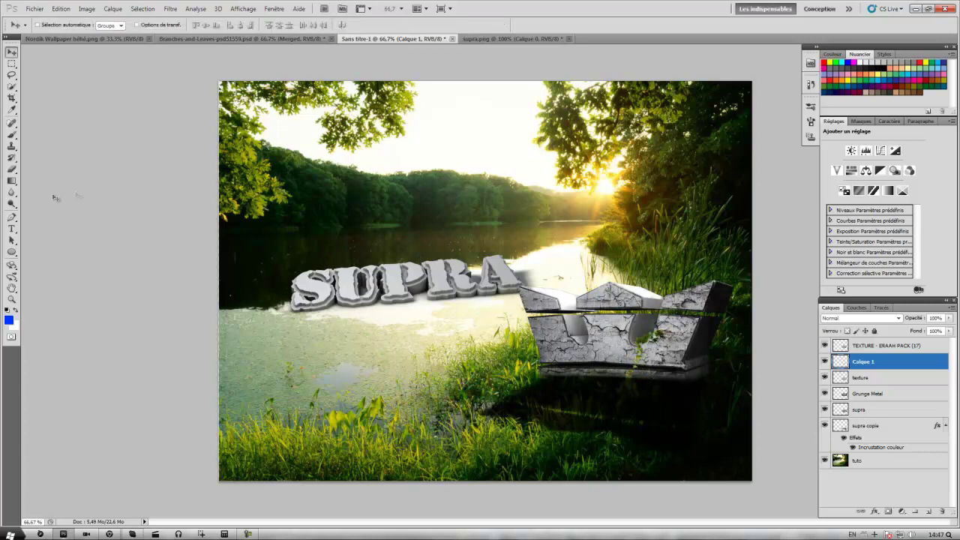
click(12, 170)
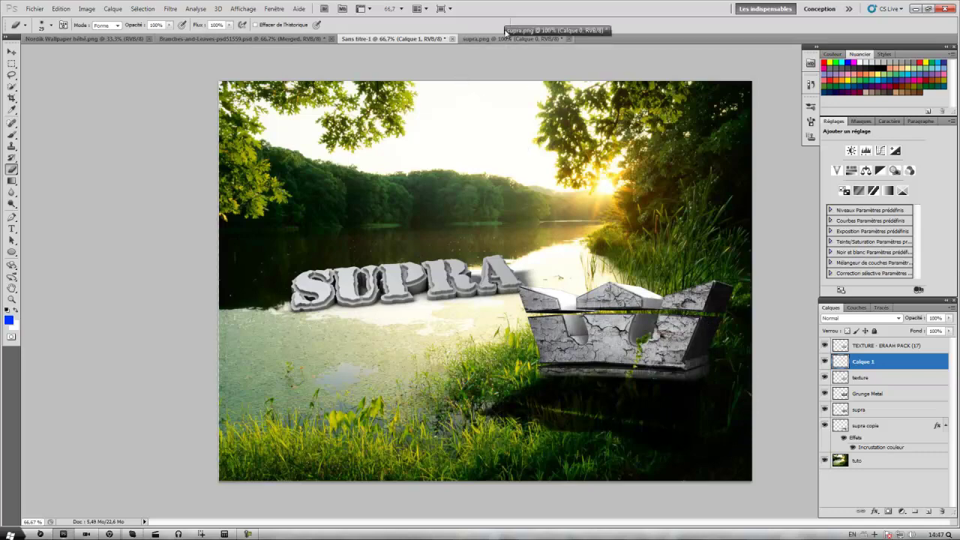
- Lasso the leafy ivy wreath on the Branches and Leaves sheet and drag it into the SUPRA scene
click(240, 38)
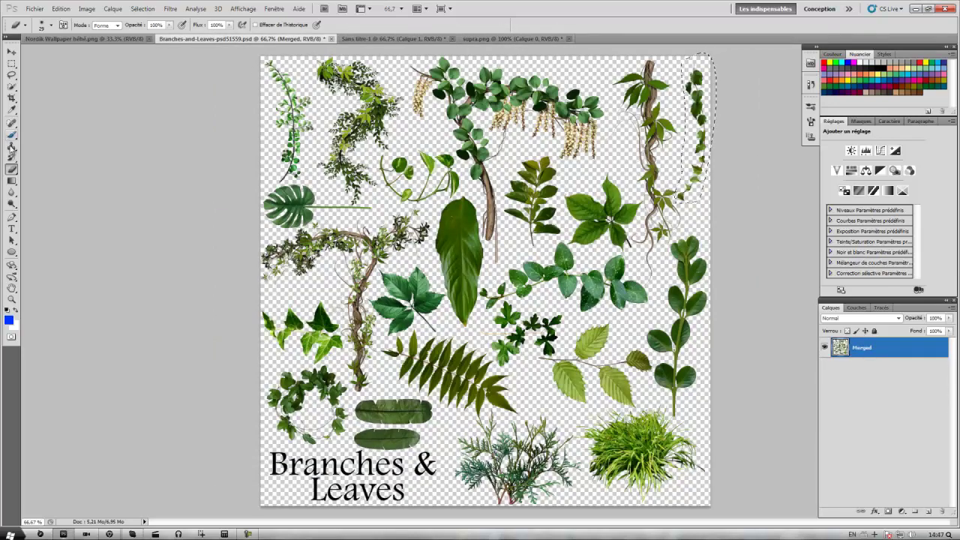
click(11, 74)
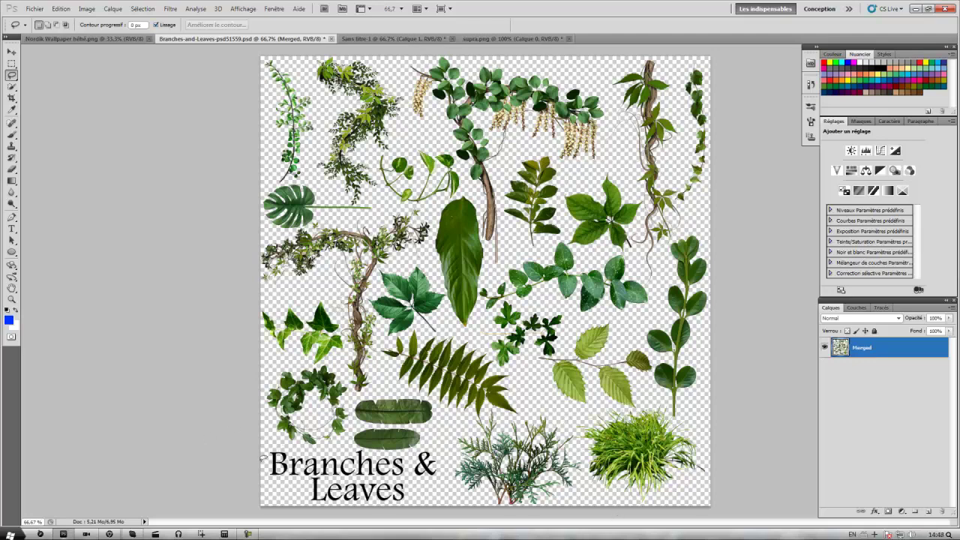
click(248, 534)
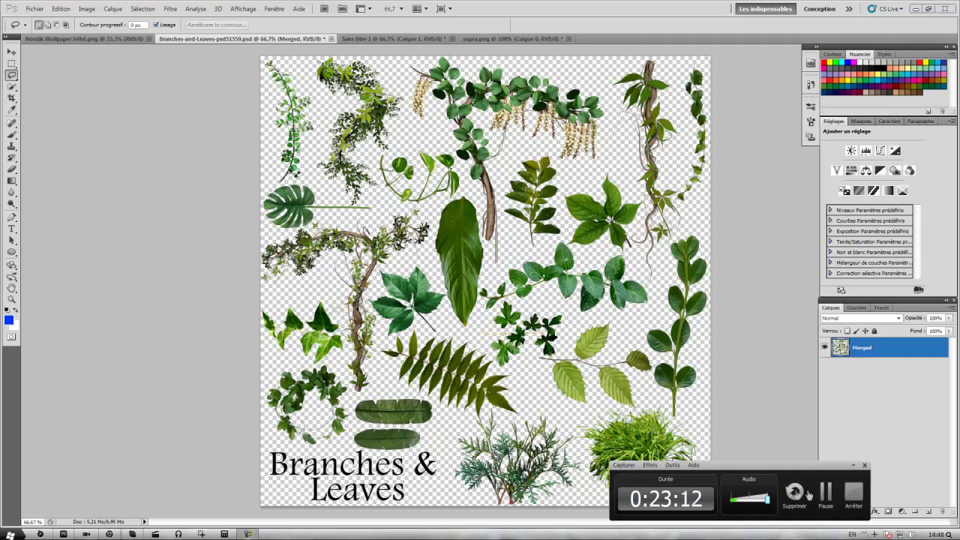
click(767, 461)
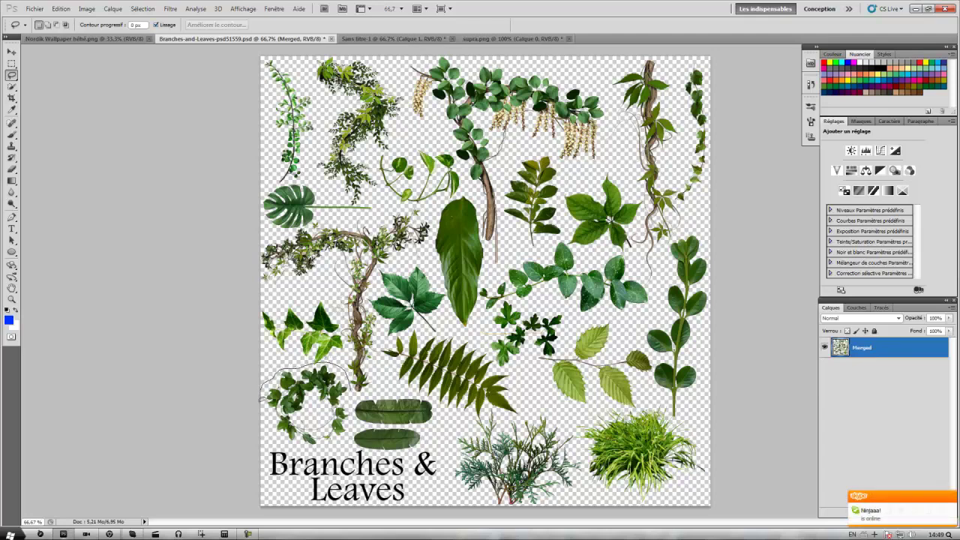
mouse_move(293, 444)
mouse_down()
mouse_move(335, 450)
mouse_move(409, 165)
mouse_move(171, 201)
mouse_up()
key(v)
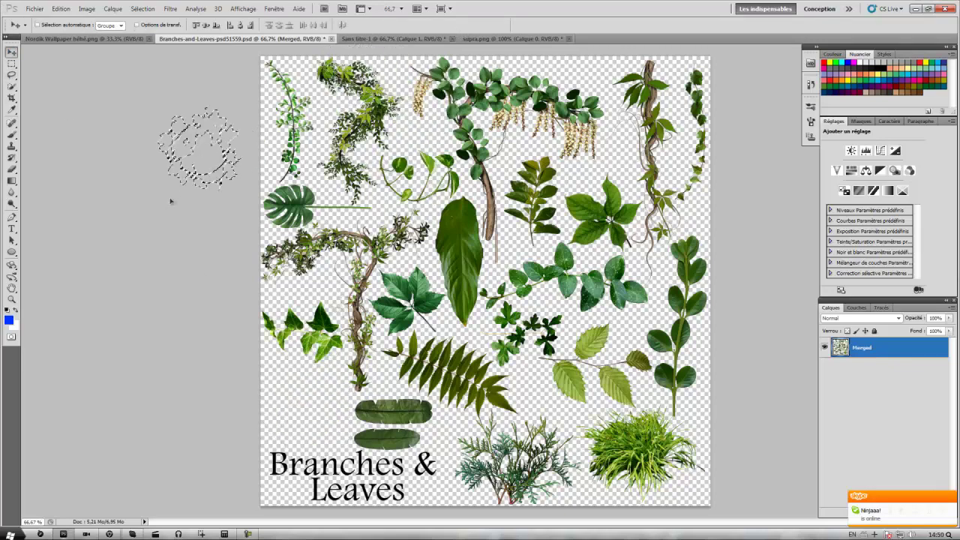
drag(180, 148, 148, 219)
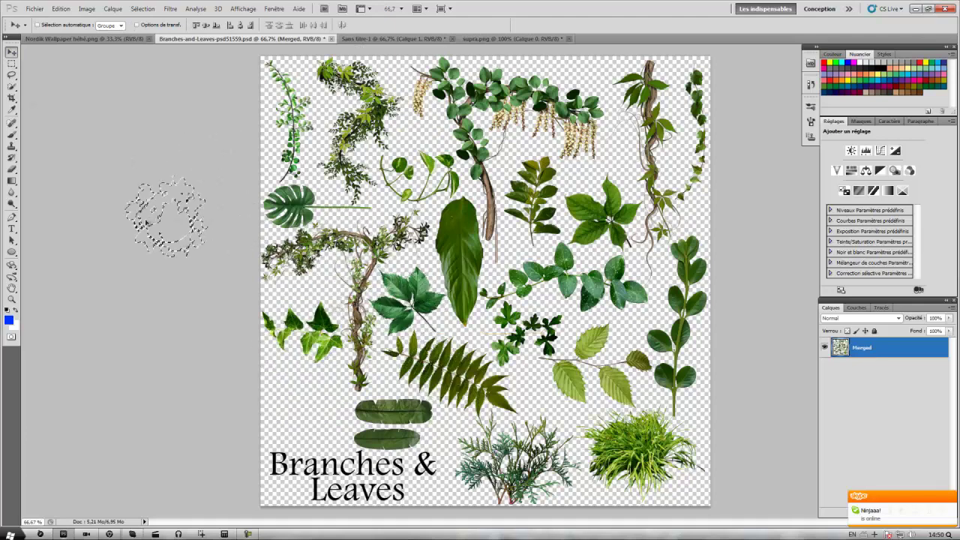
mouse_move(159, 244)
mouse_down()
mouse_move(361, 94)
mouse_move(387, 27)
mouse_move(595, 297)
mouse_up()
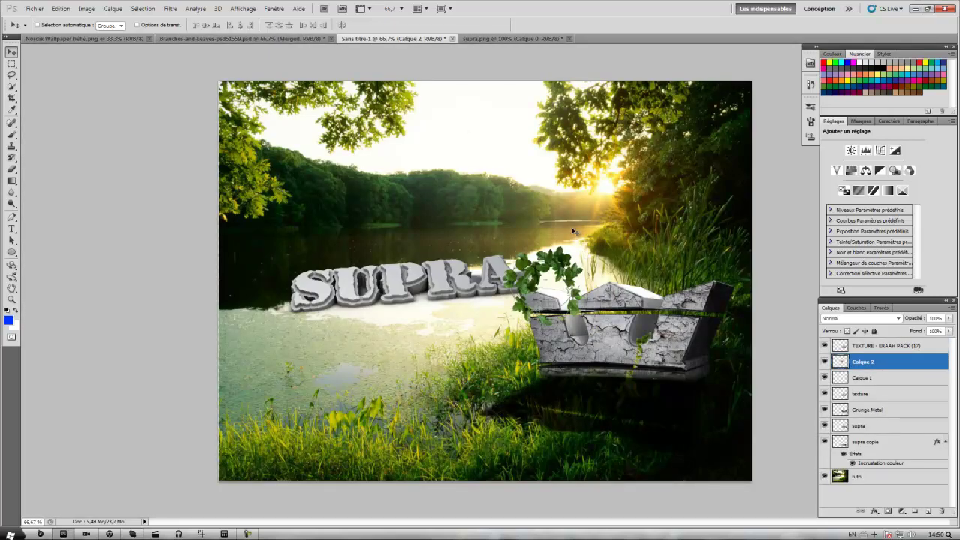
- Scale the ivy to about 56% and nudge it onto the crown's left corner by the A
key(ctrl+t)
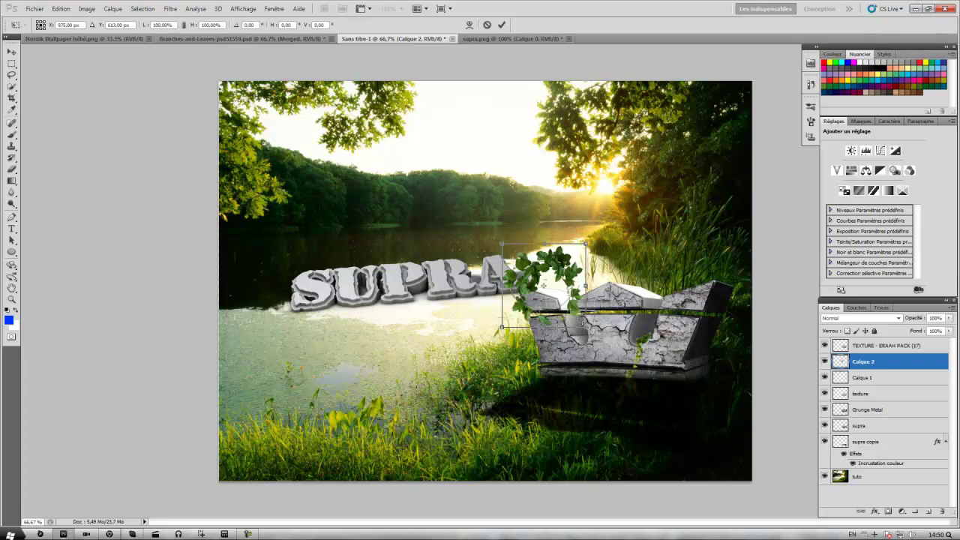
drag(585, 327, 550, 310)
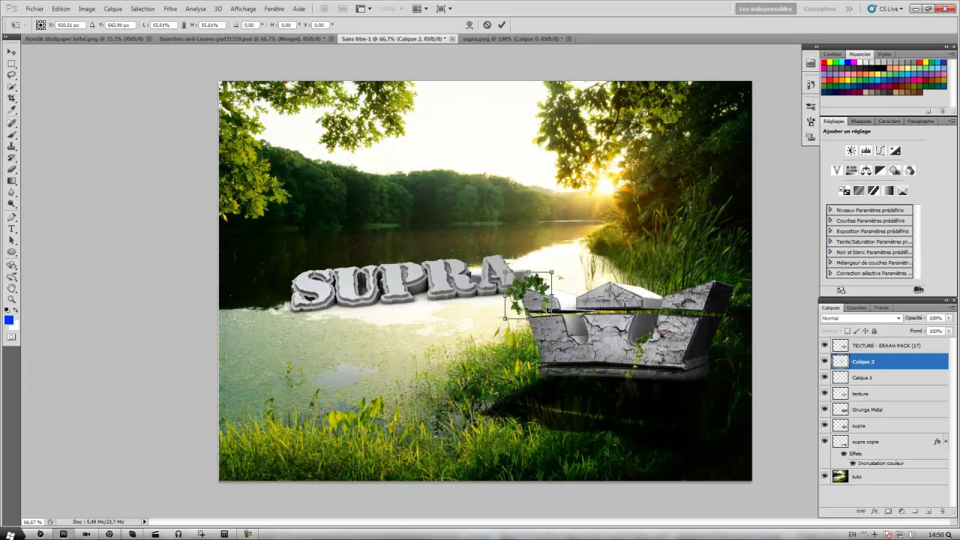
key(Return)
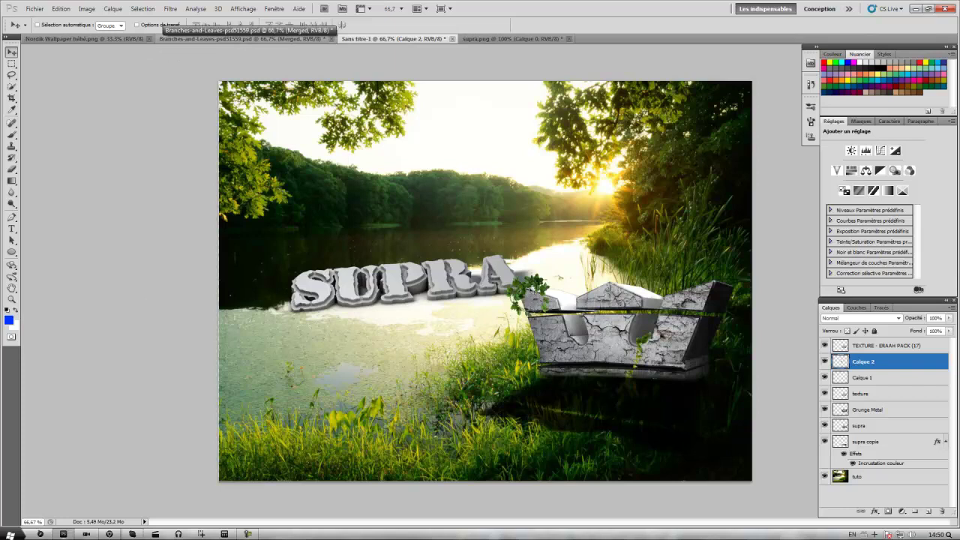
mouse_move(561, 288)
mouse_down()
mouse_move(560, 279)
mouse_move(540, 295)
mouse_up()
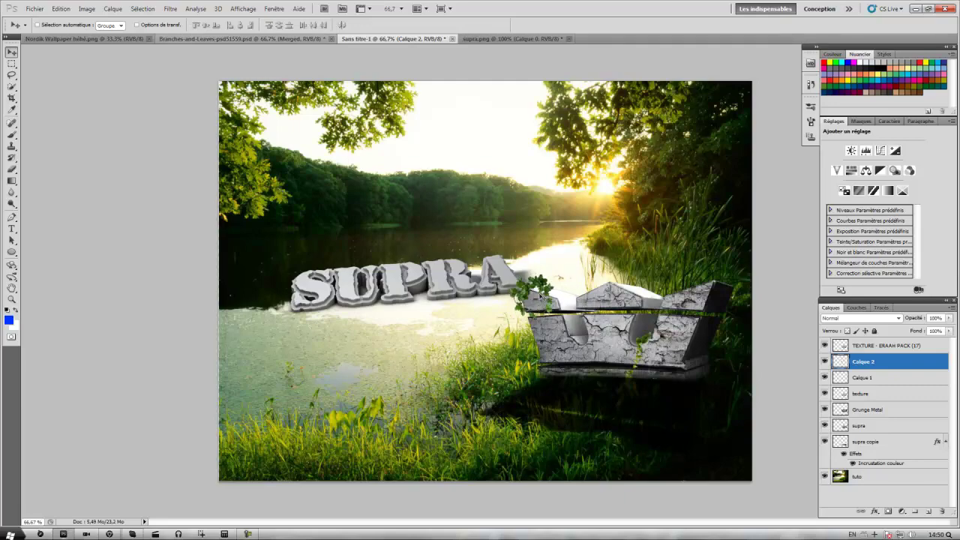
- Zoom in and erase parts of the ivy leaves with a 16 px eraser
key(ctrl+plus)
key(ctrl+plus)
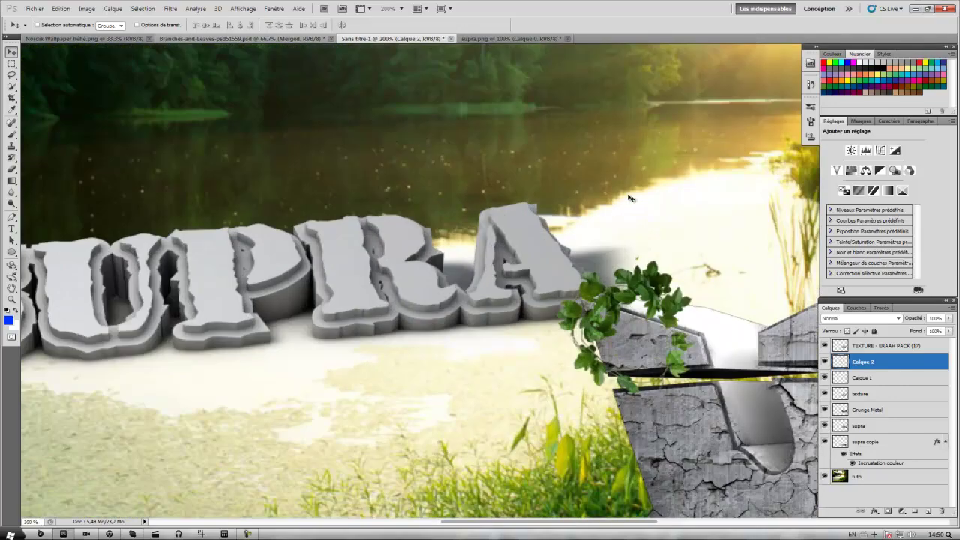
click(12, 170)
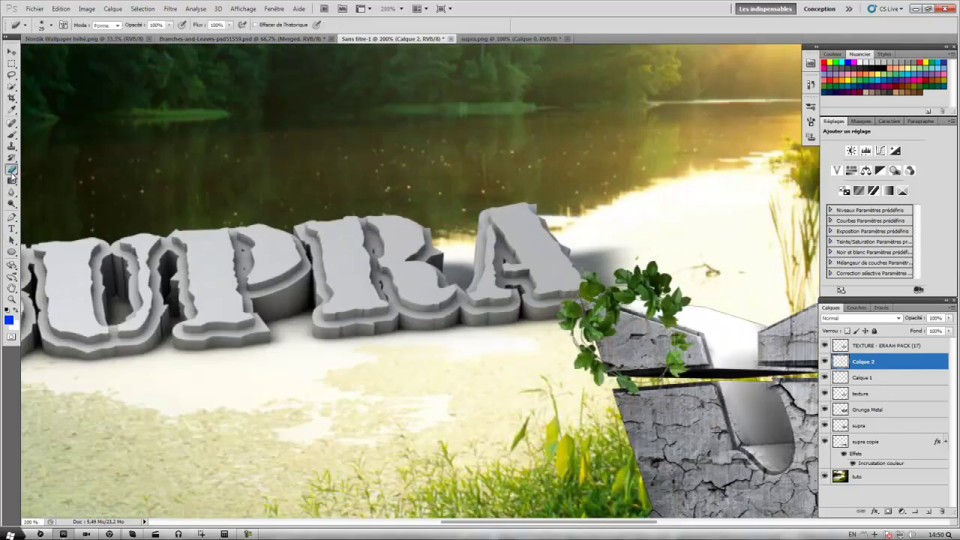
click(27, 25)
drag(35, 54, 27, 54)
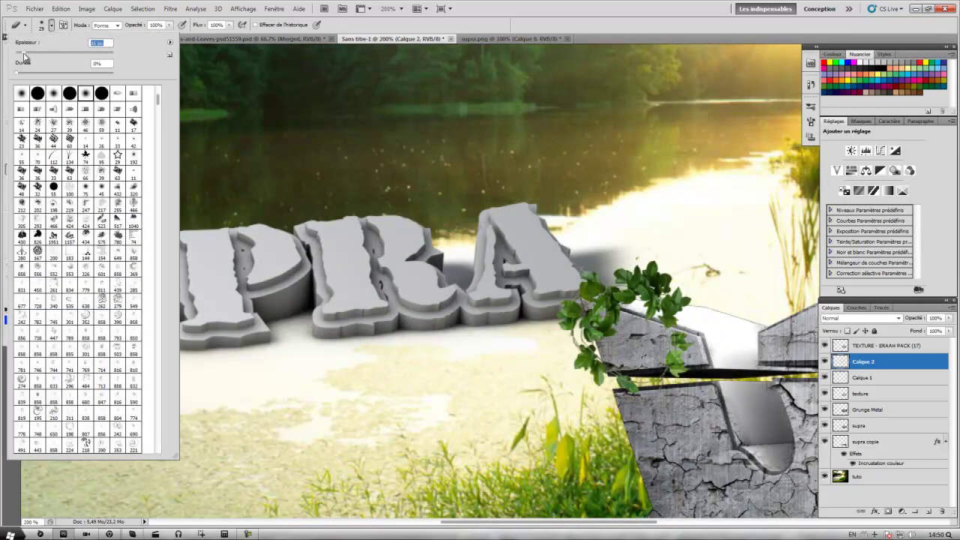
click(615, 331)
drag(617, 324, 609, 316)
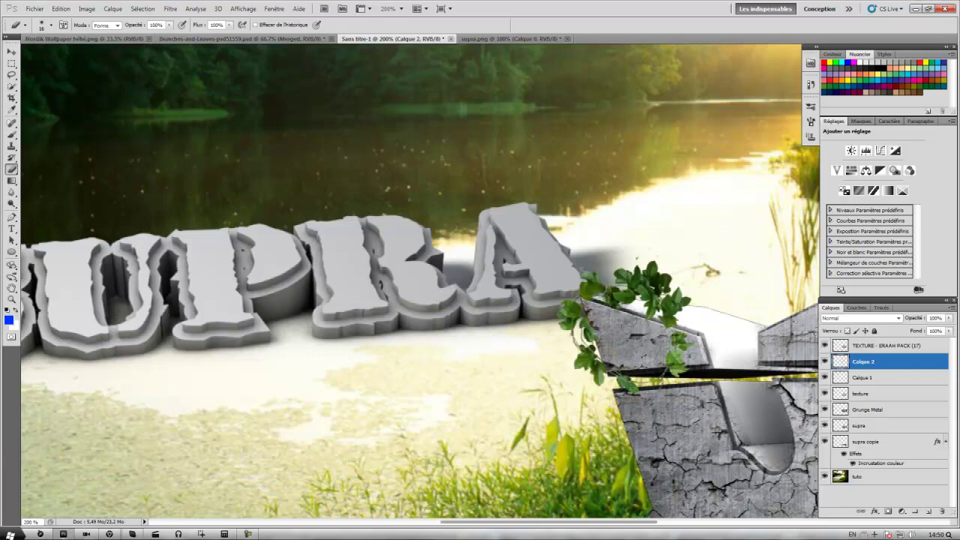
key(ctrl+minus)
key(ctrl+minus)
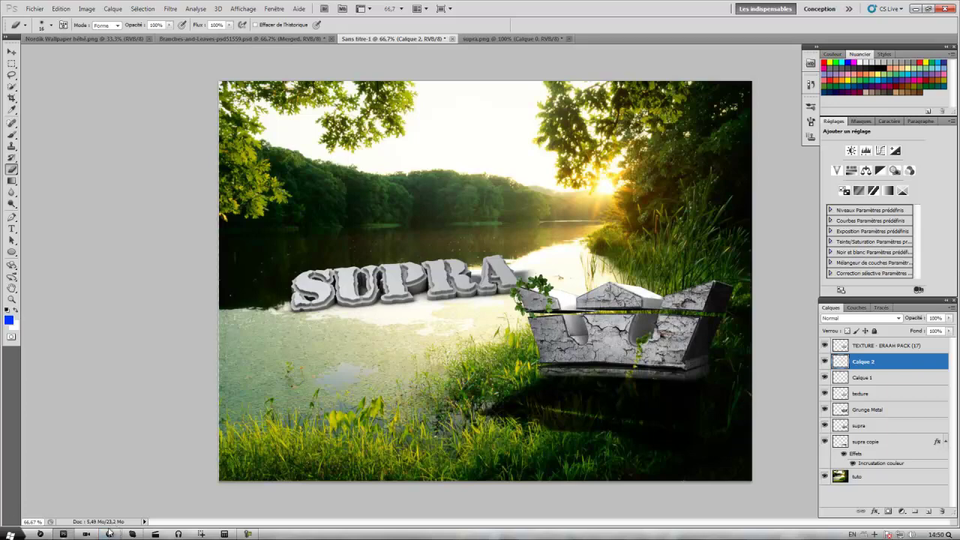
- Undo the crown edits in Cinema 4D and close the project without saving
click(109, 533)
click(27, 16)
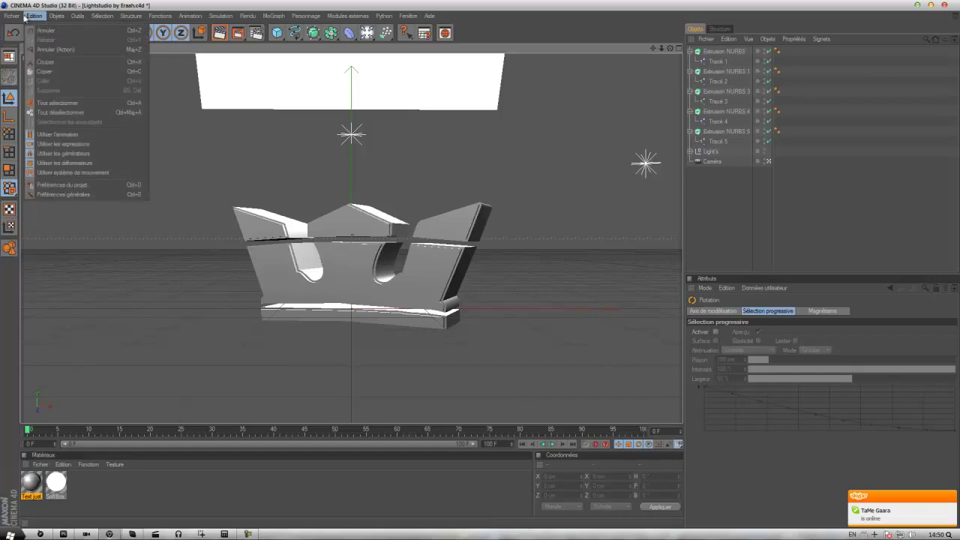
click(13, 34)
click(12, 35)
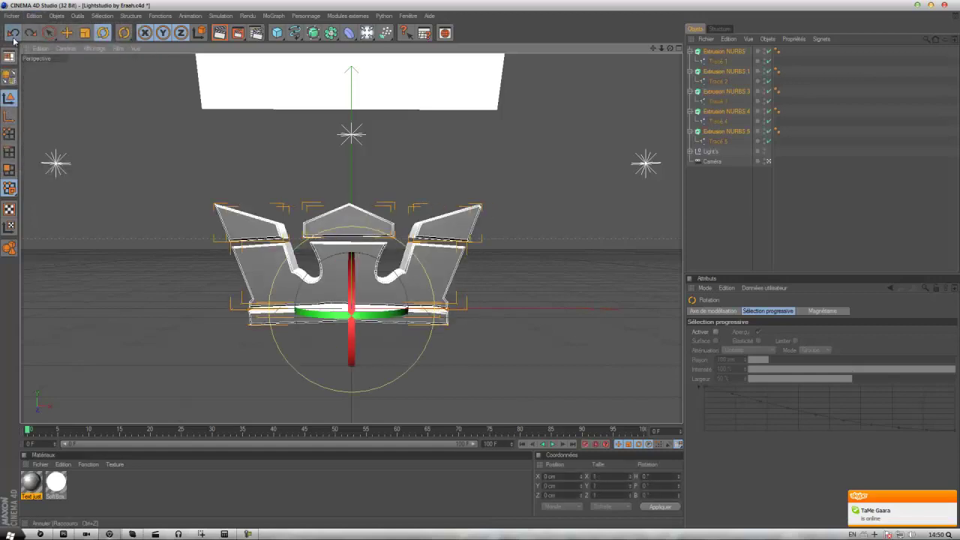
click(13, 34)
click(13, 34)
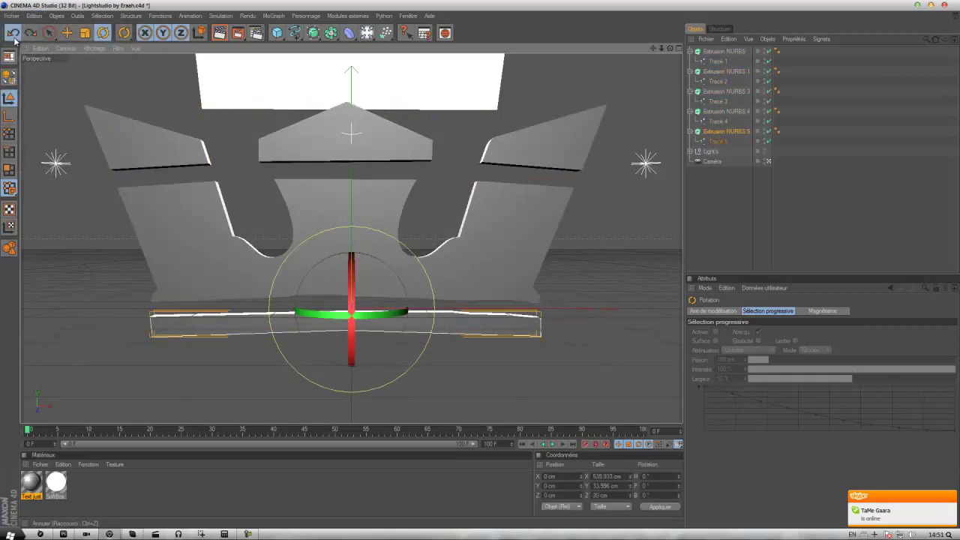
key(alt+F4)
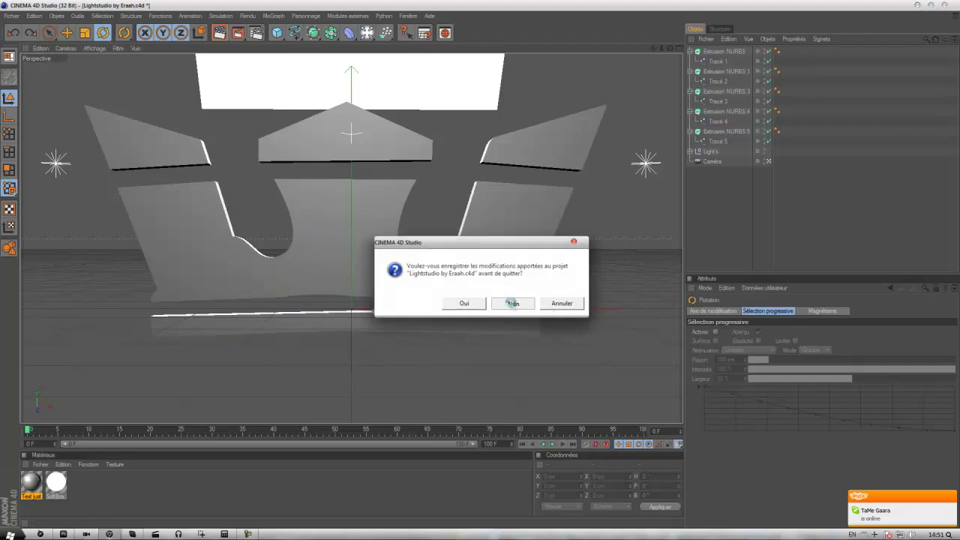
click(513, 304)
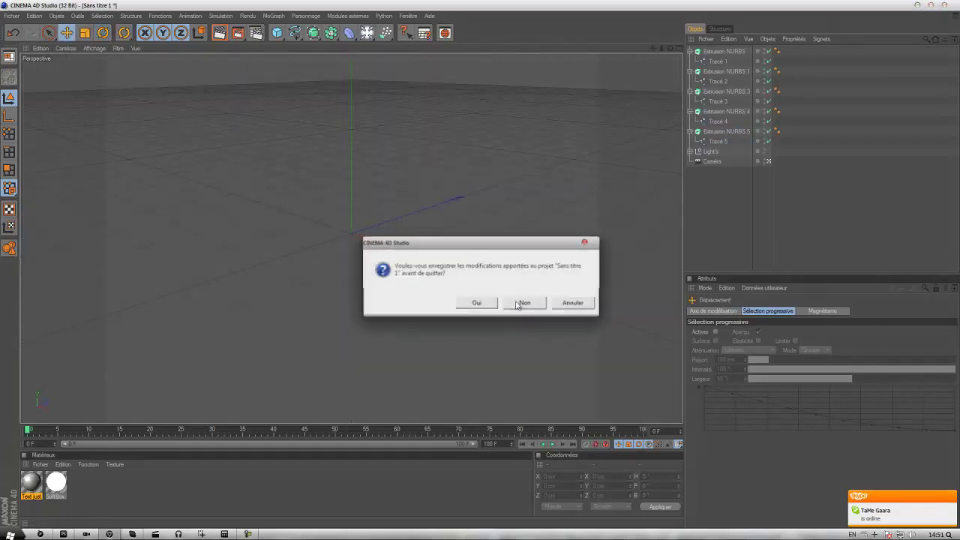
- Step back to the SUPRA scene, delete the backdrop objects, then undo the deletion
click(11, 34)
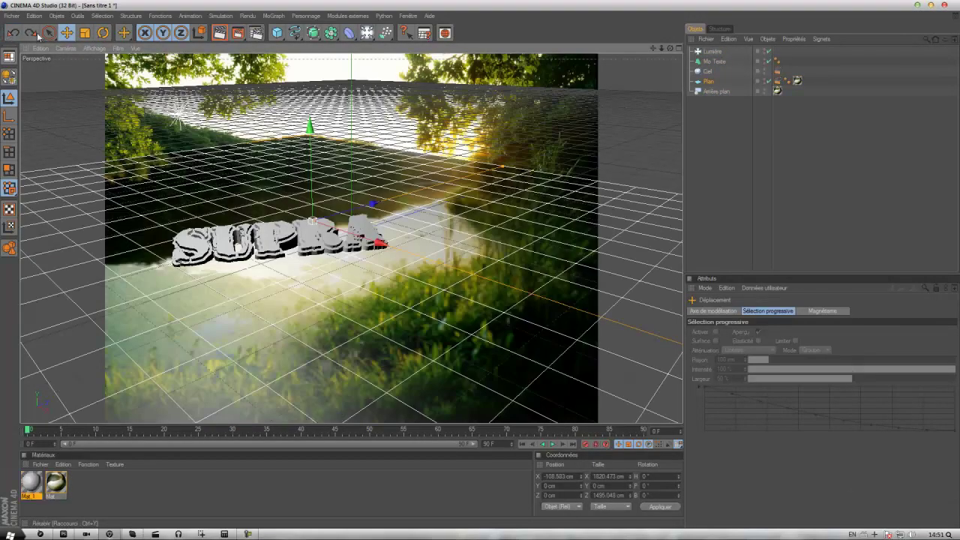
click(29, 33)
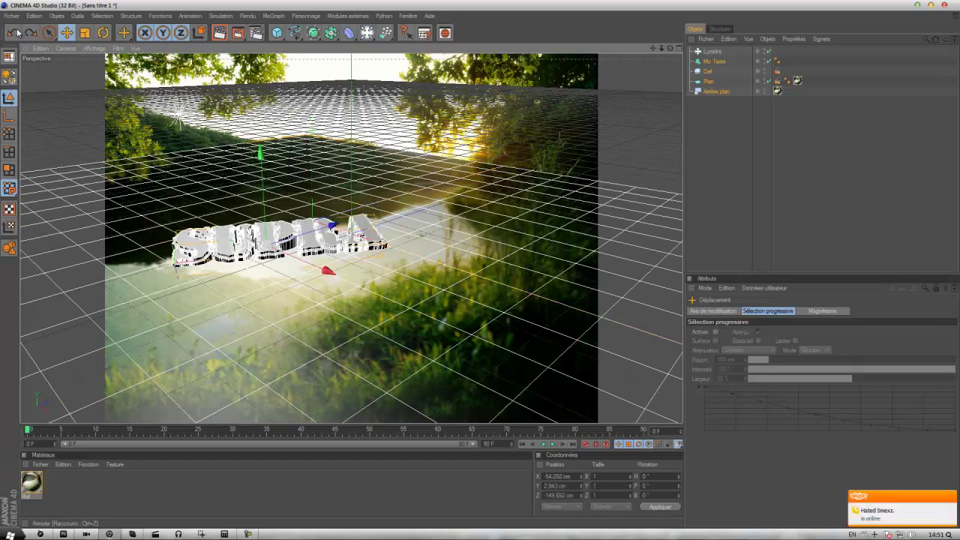
click(30, 33)
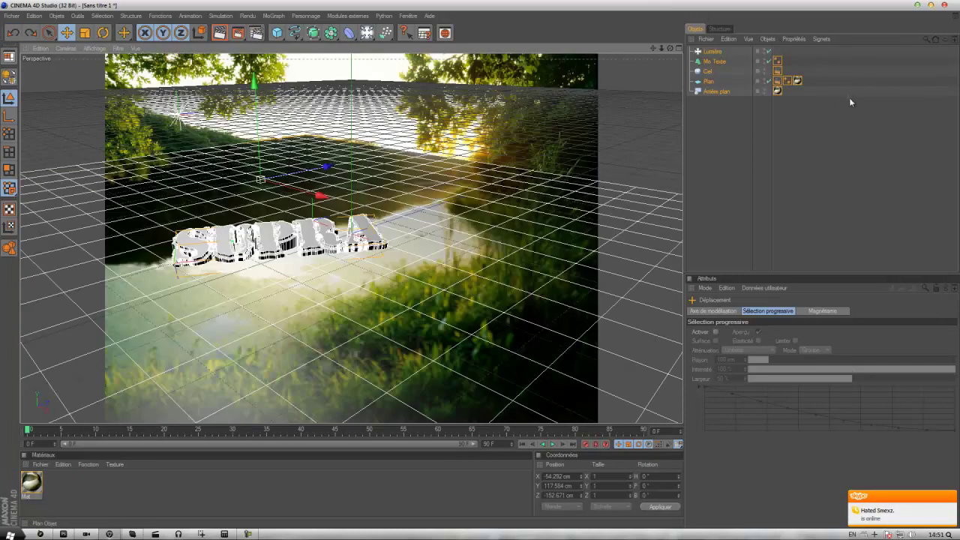
drag(776, 126, 702, 72)
key(Delete)
click(713, 51)
key(Delete)
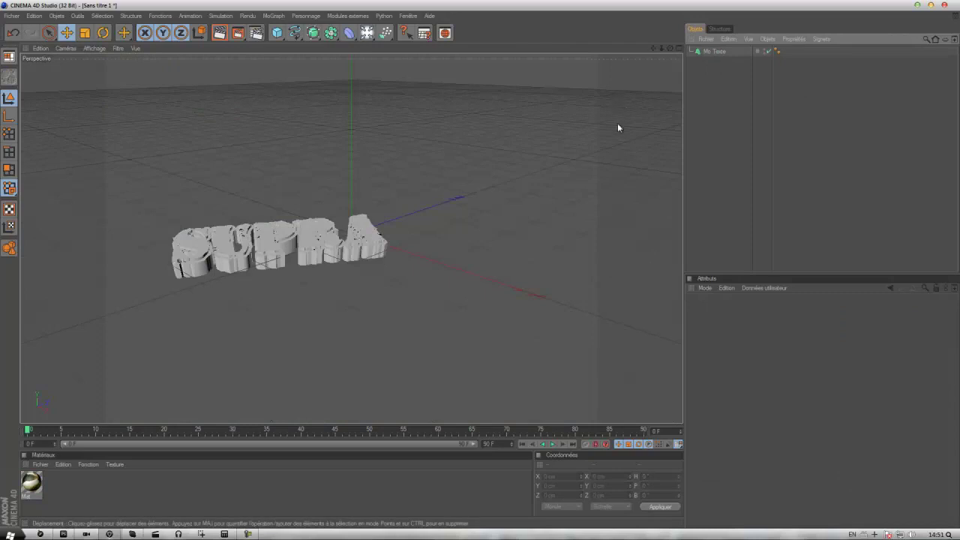
key(ctrl+z)
key(ctrl+z)
key(ctrl+z)
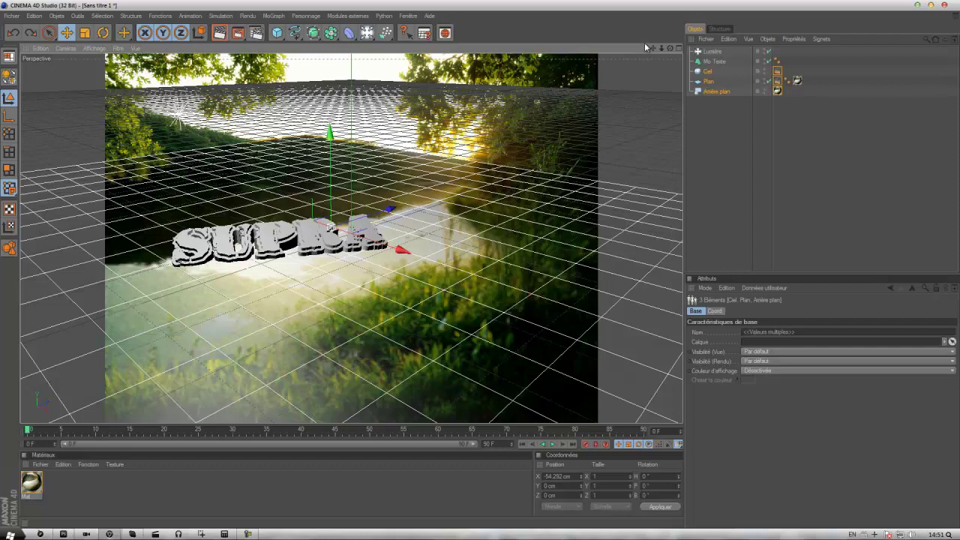
- Delete the background, light, sky and plane, and make the SUPRA extrusion much thinner
click(714, 92)
key(Delete)
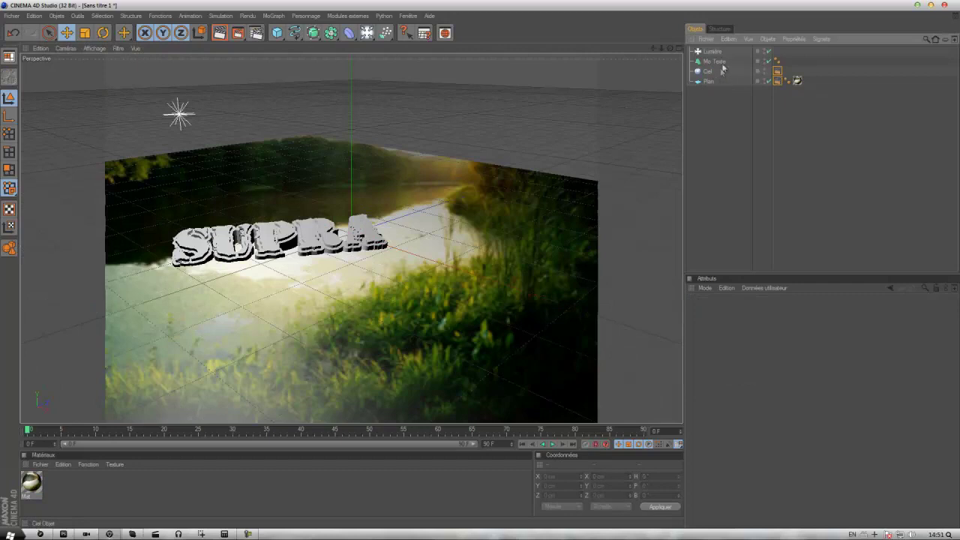
click(717, 61)
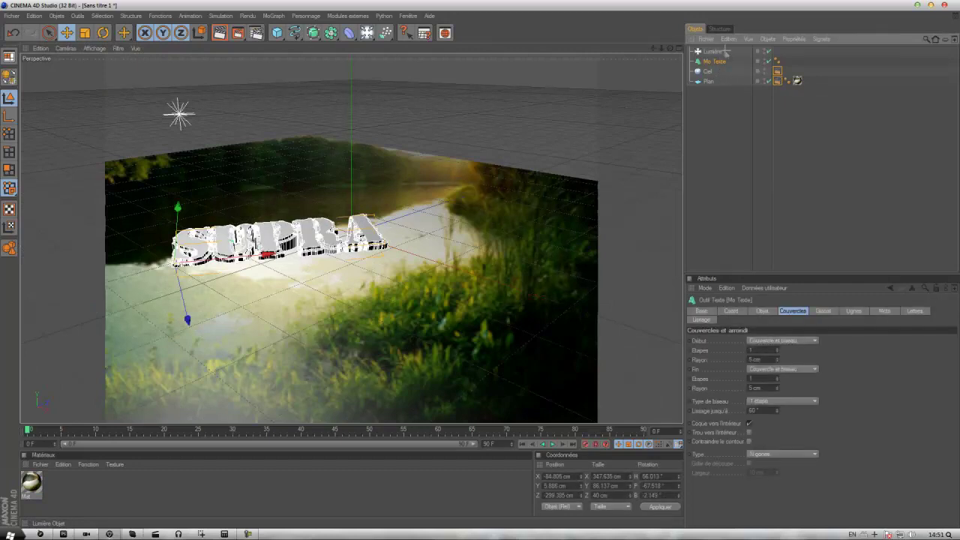
click(726, 52)
key(Delete)
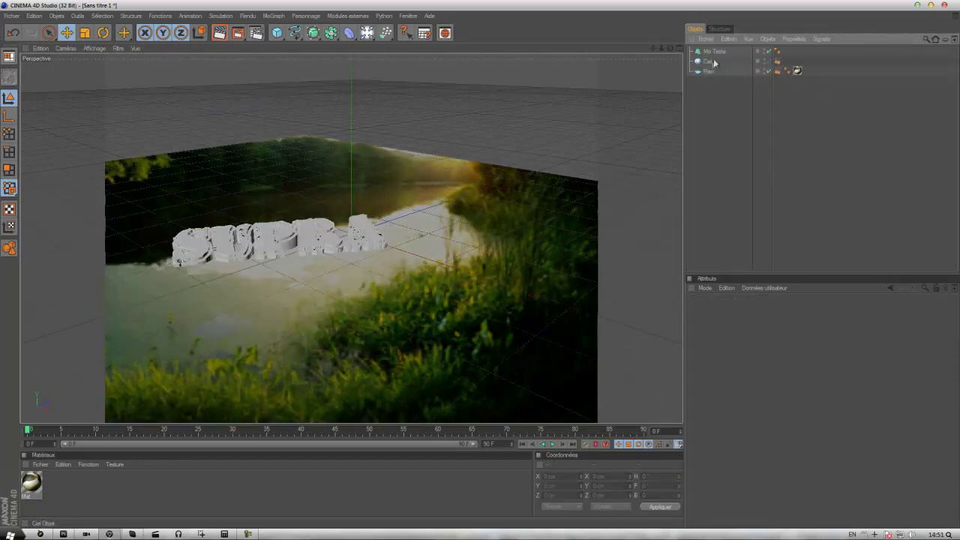
click(712, 70)
key(Delete)
key(Delete)
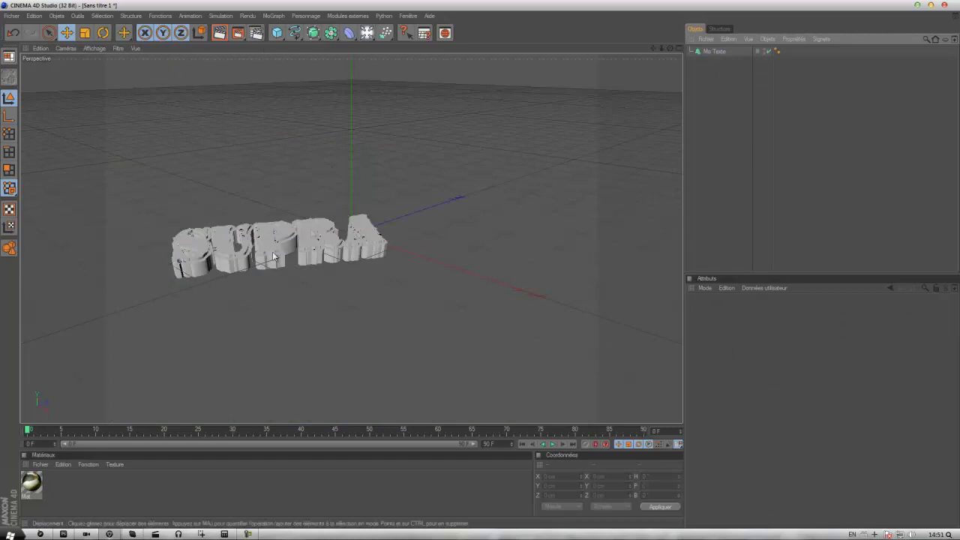
click(311, 233)
click(764, 310)
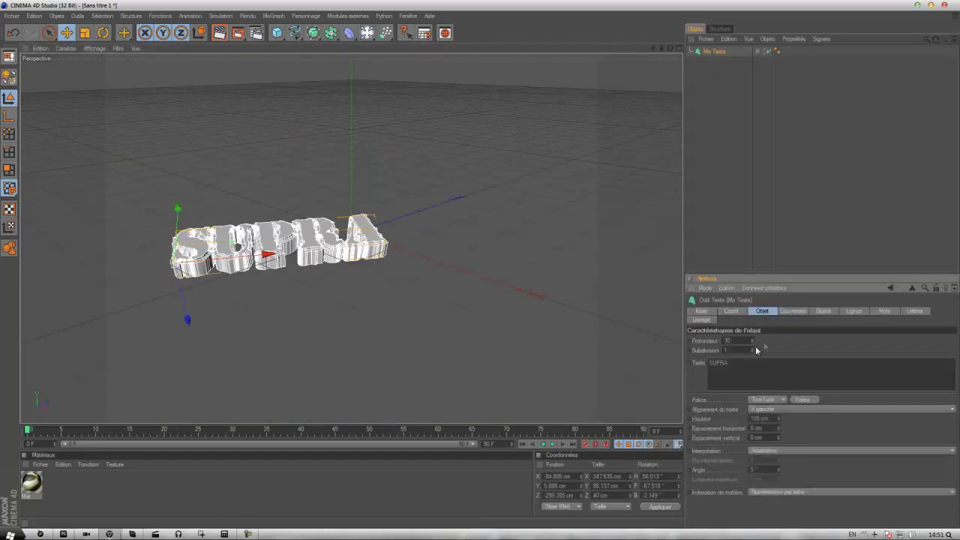
drag(751, 345, 754, 349)
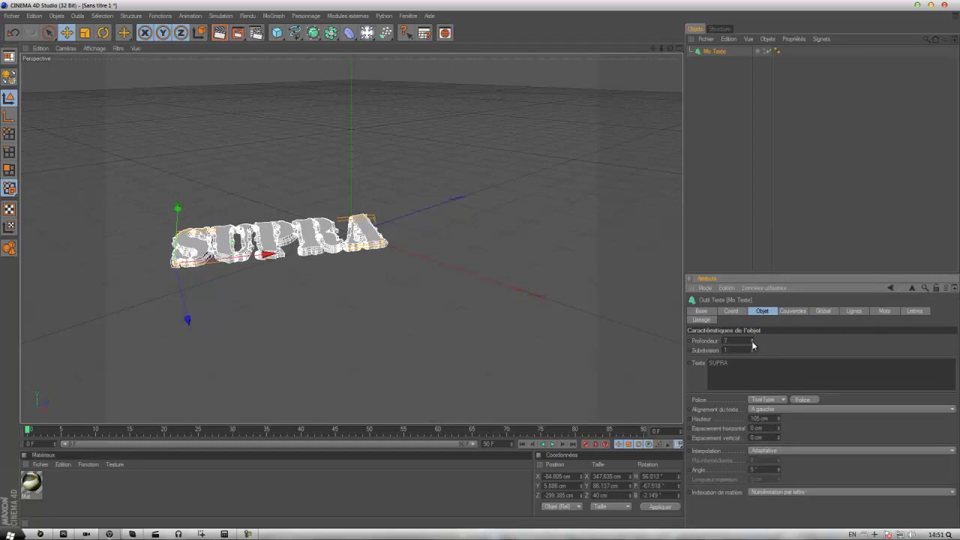
- Edit the output file name in Render Settings and render, declining to overwrite supra.png
click(256, 32)
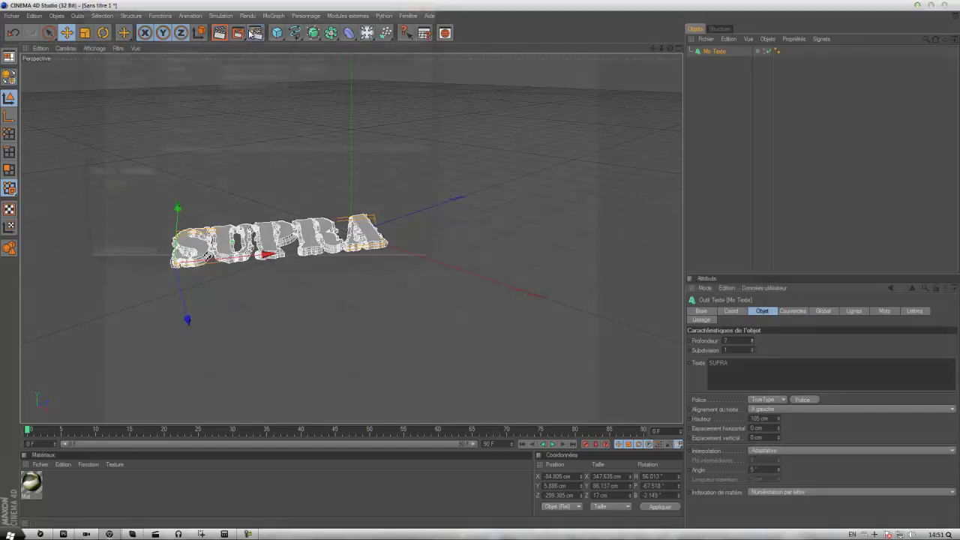
double_click(324, 58)
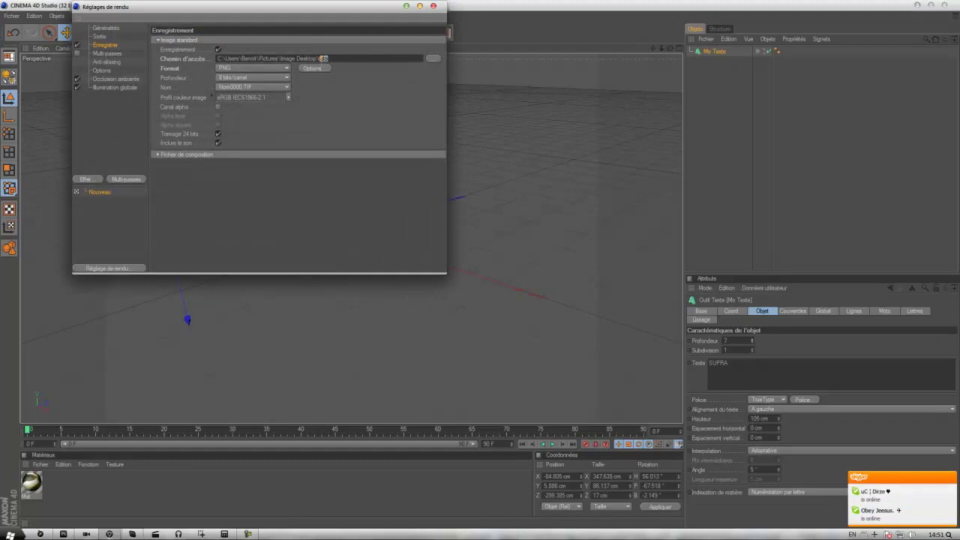
text(sc)
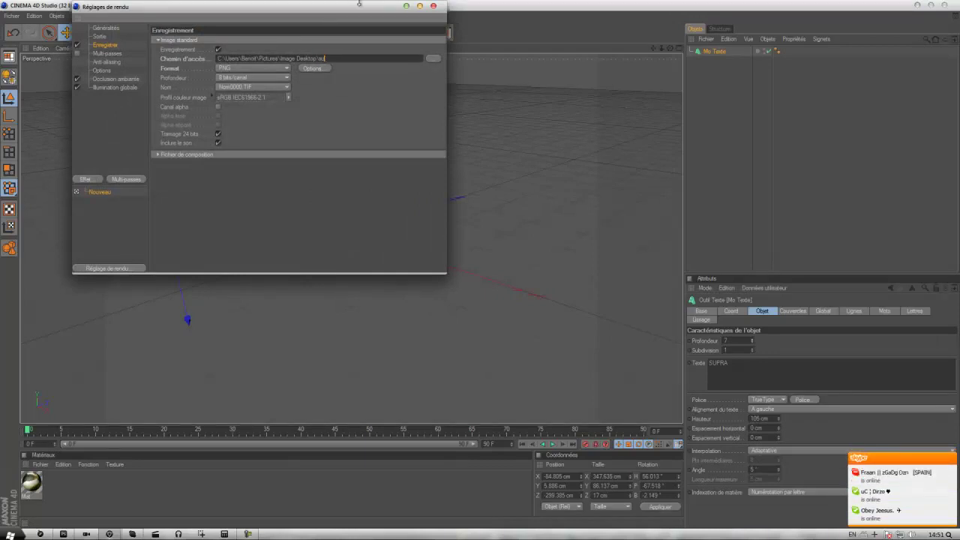
right_click(476, 124)
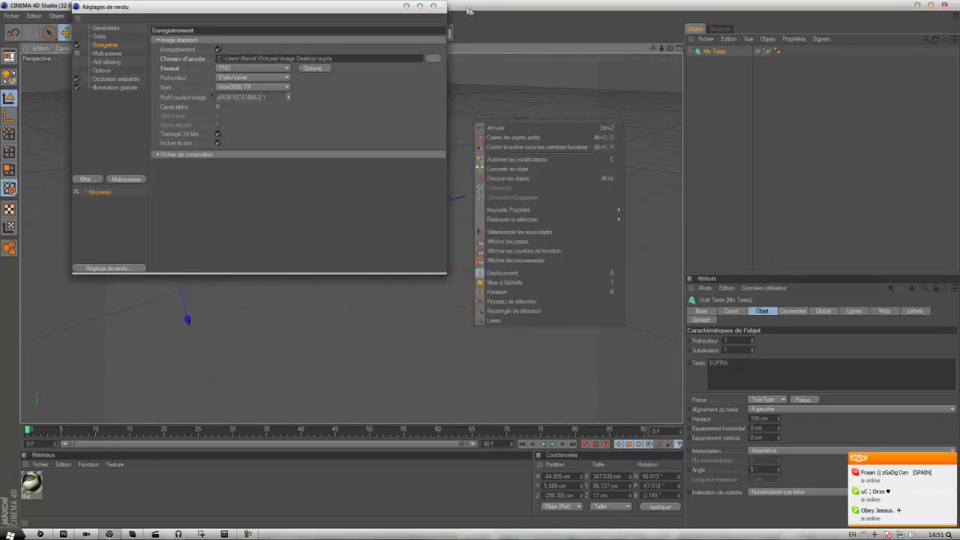
click(431, 9)
click(239, 33)
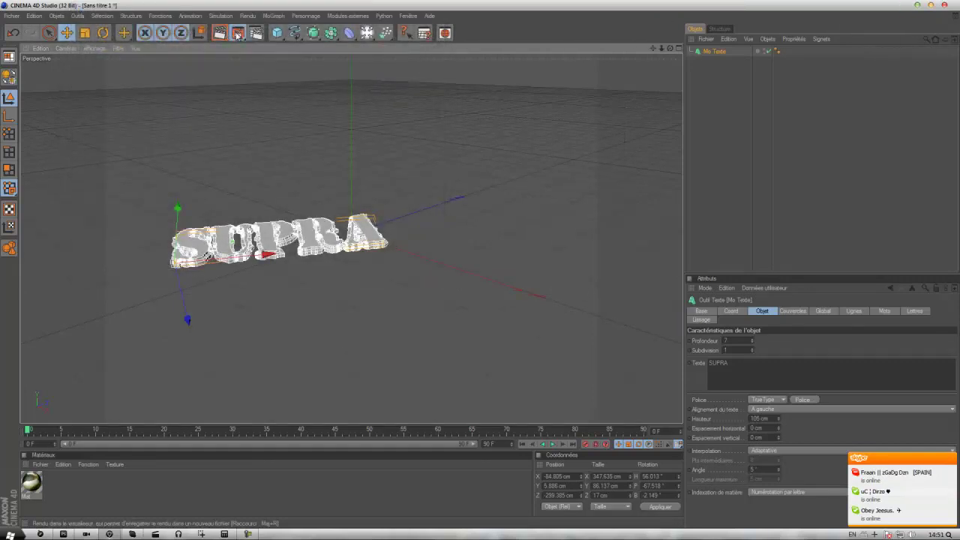
click(549, 305)
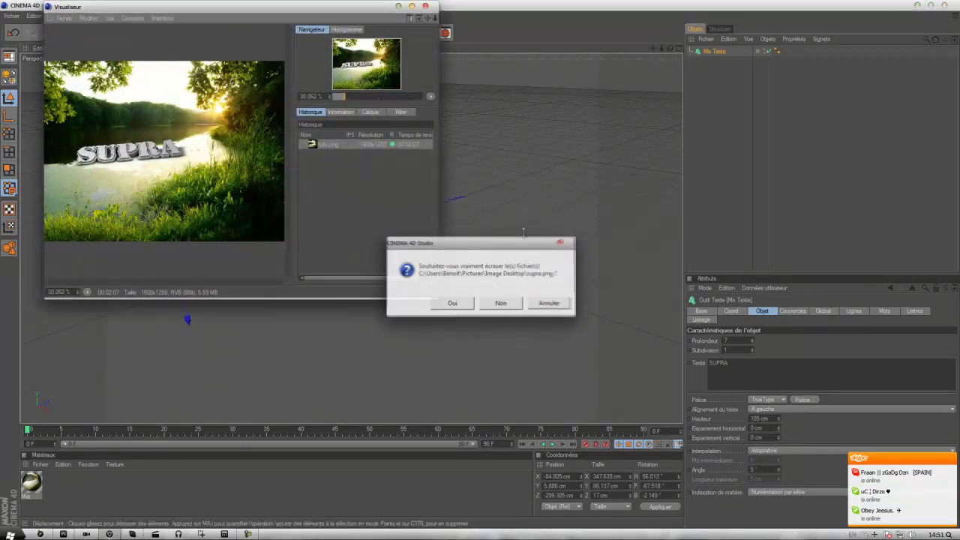
- Rename the render output file again and render the SUPRA text to the new PNG
click(425, 6)
click(257, 34)
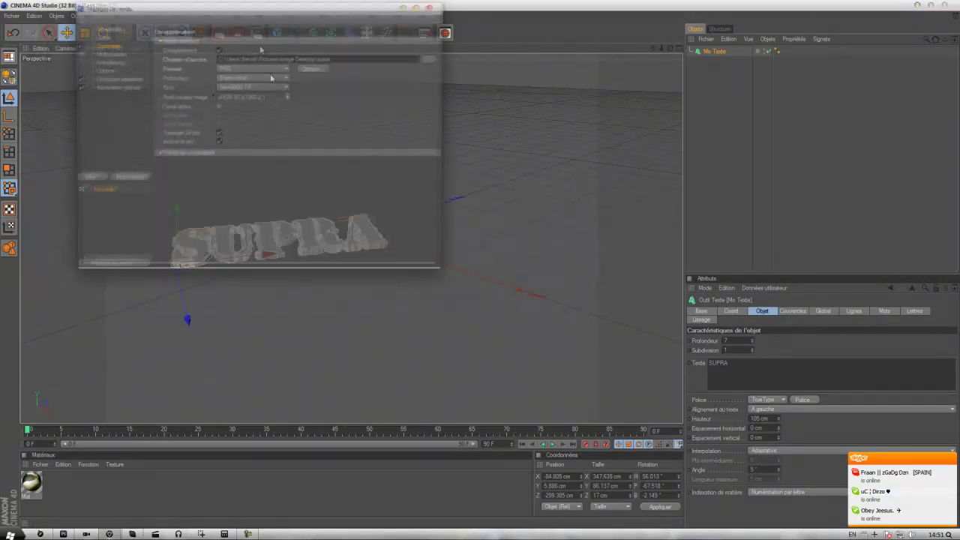
text(aaaaaaaaaaaa)
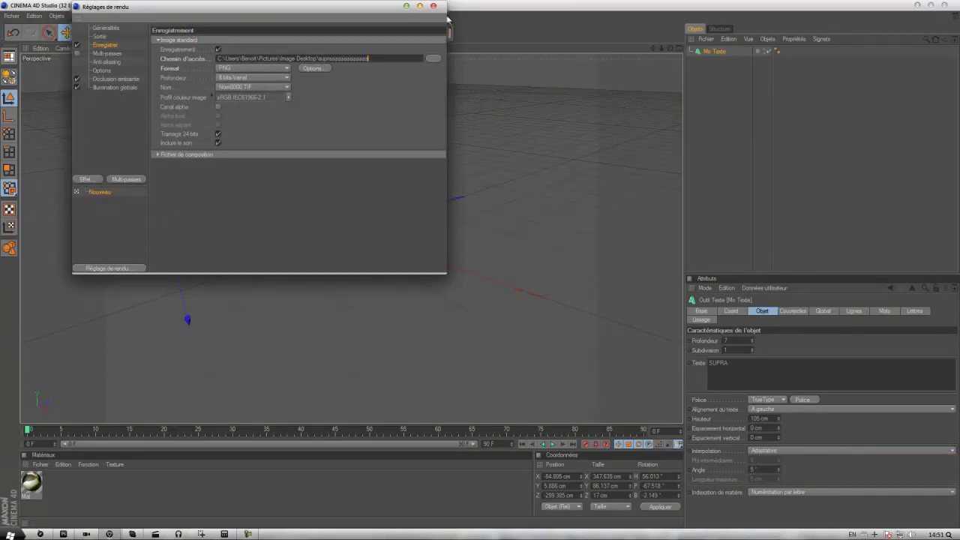
click(433, 6)
click(238, 33)
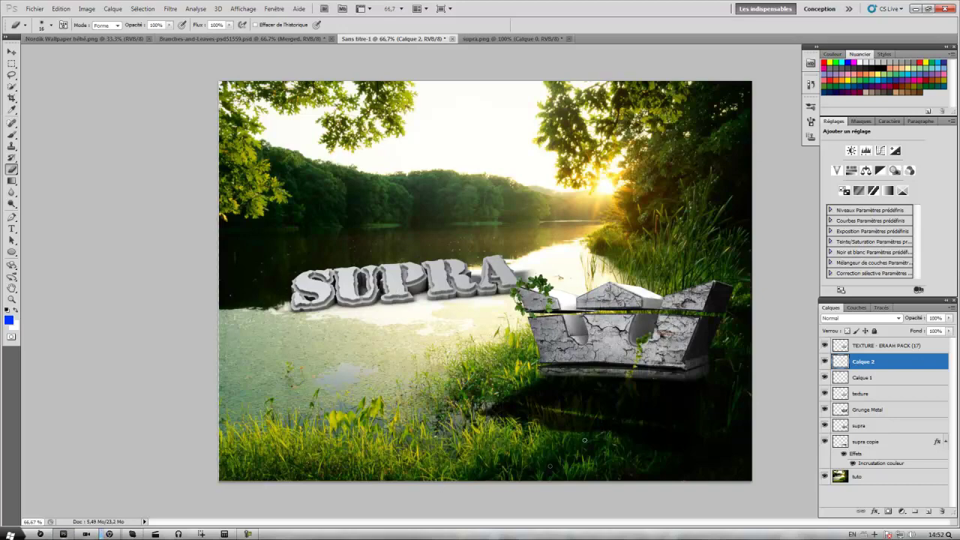
- Return to the Photoshop window showing the lakeside SUPRA composite
click(110, 533)
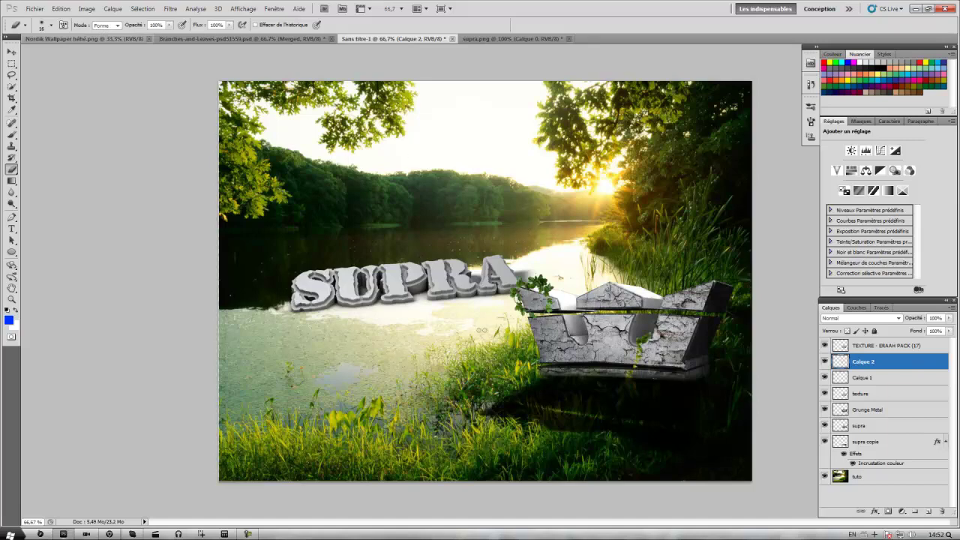
click(34, 8)
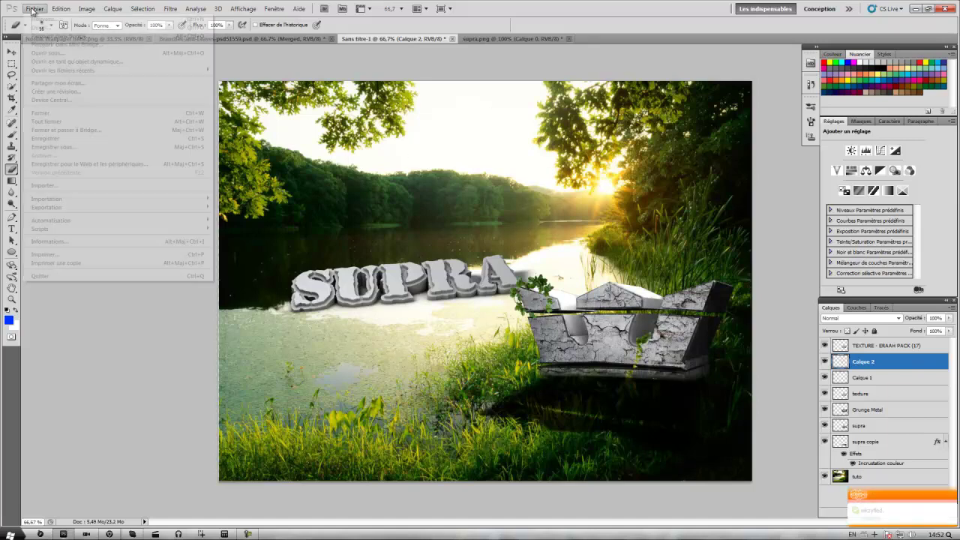
- Import the Acrez1 flare image from the GFX library's Optical flares folder
click(88, 186)
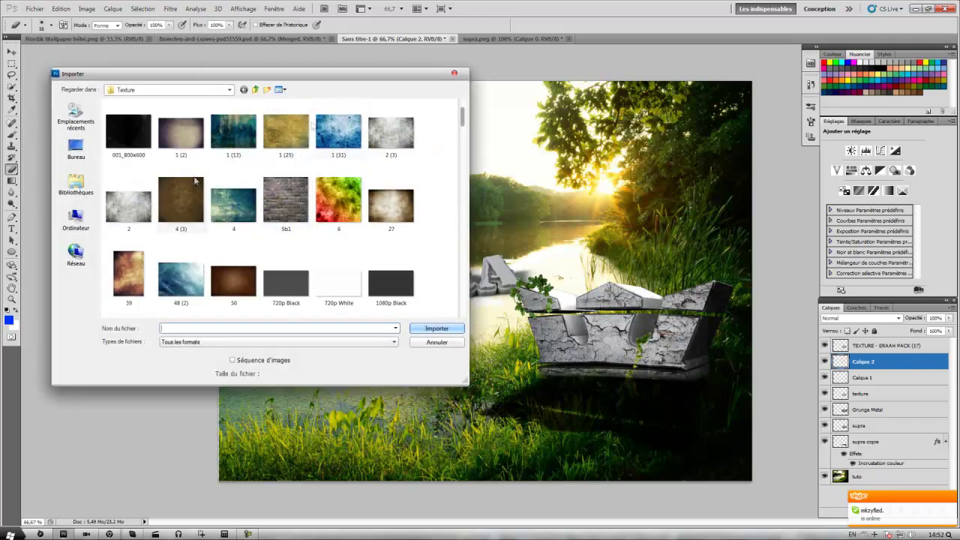
click(84, 190)
double_click(250, 118)
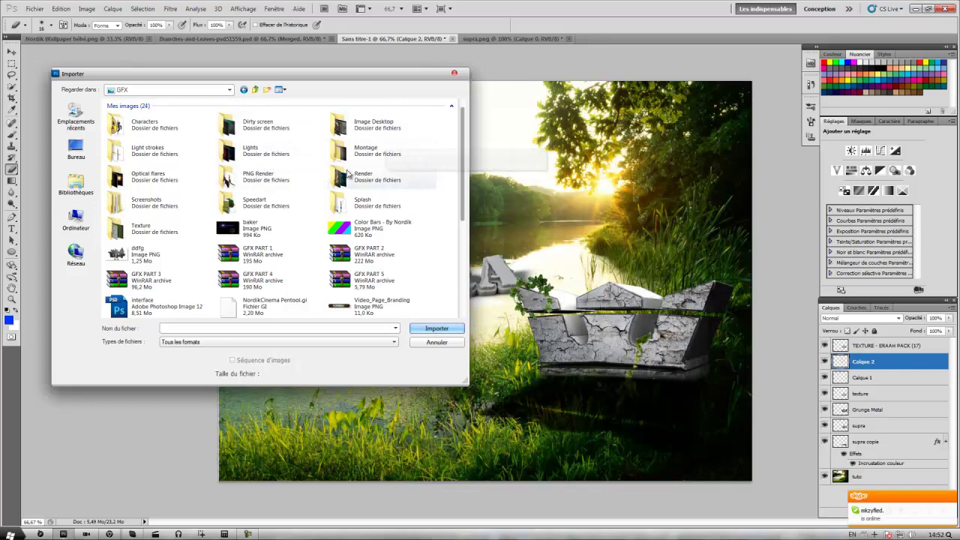
double_click(164, 175)
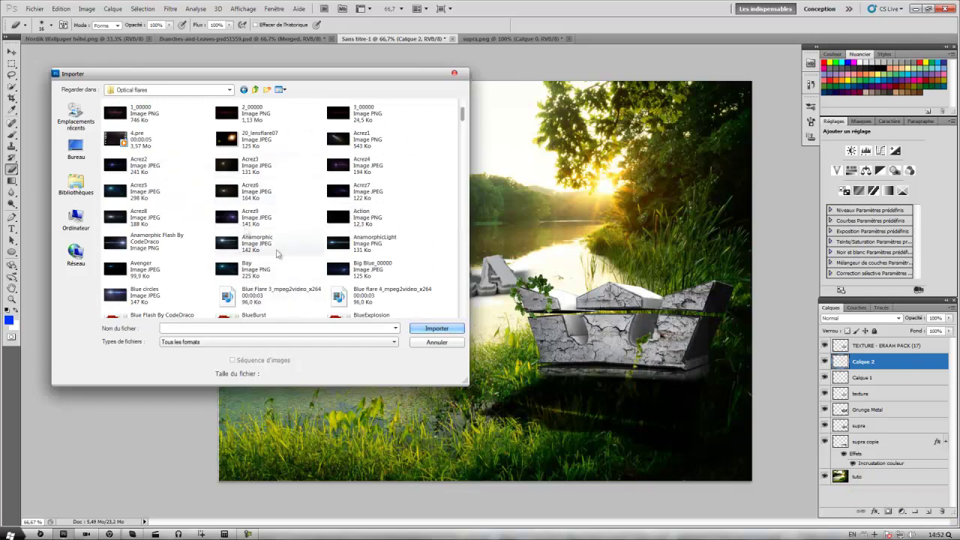
mouse_move(462, 114)
mouse_down()
mouse_move(463, 126)
mouse_move(462, 111)
mouse_up()
click(362, 138)
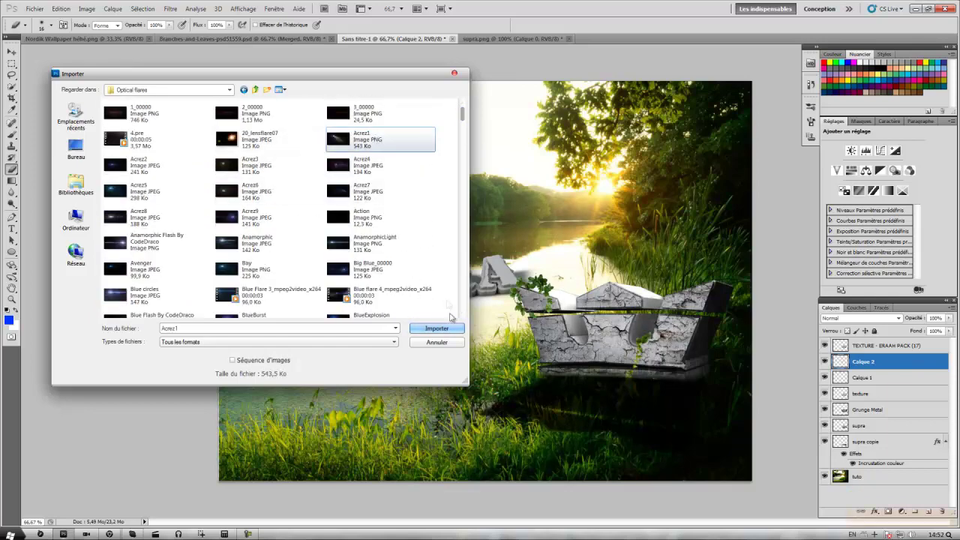
click(435, 328)
- Flip the flare horizontally, move it toward the upper right and blend it as Superposition
right_click(598, 284)
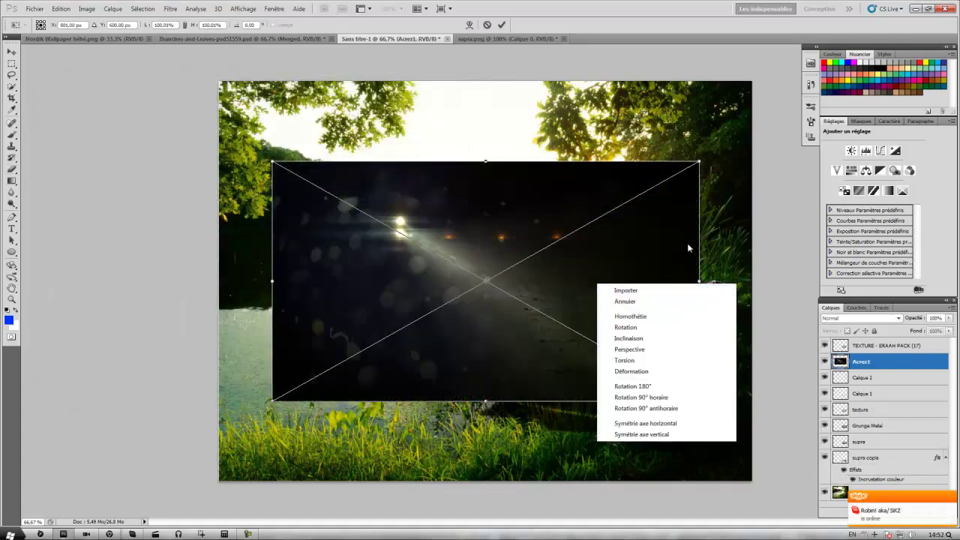
click(673, 423)
drag(578, 297, 621, 240)
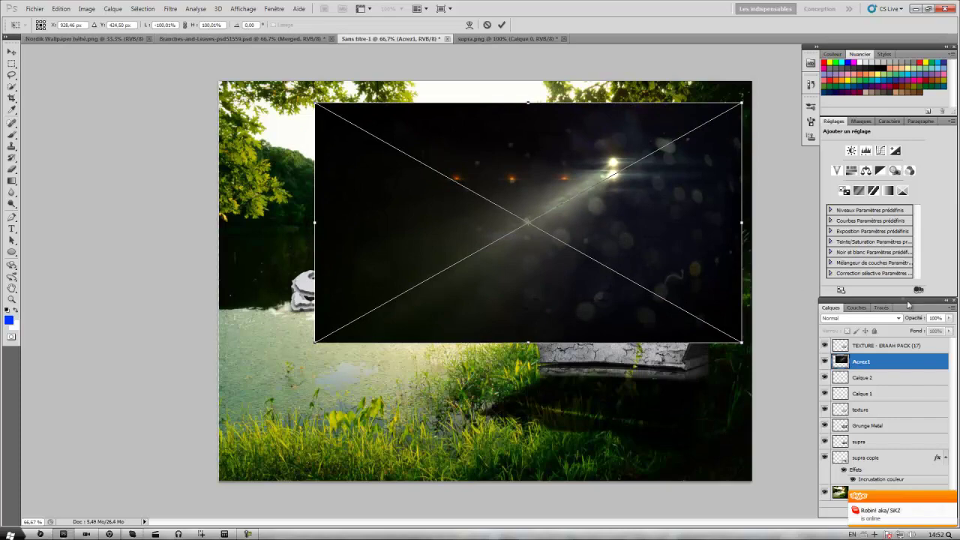
key(Return)
click(861, 318)
click(856, 137)
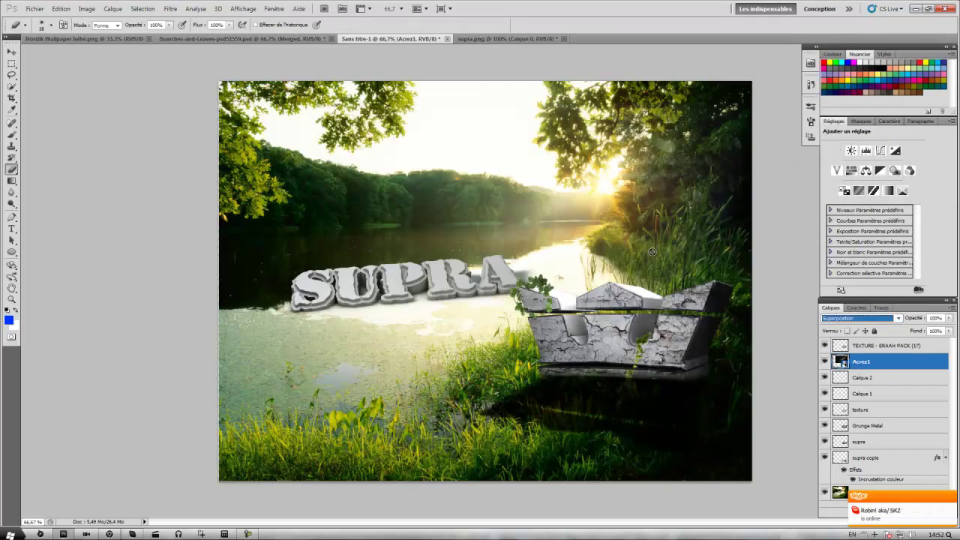
- Rasterize the flare layer and set the eraser size to about 401 px
click(12, 52)
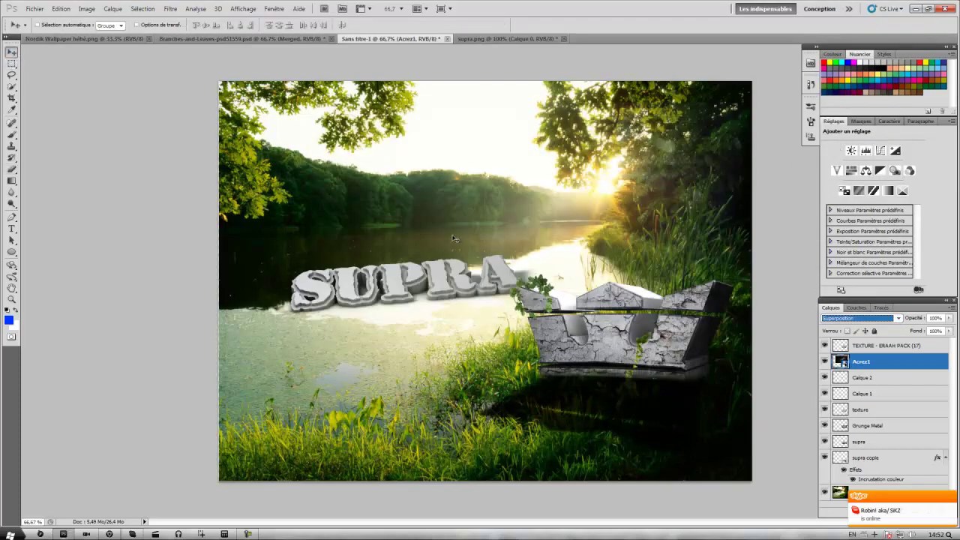
click(12, 168)
click(461, 201)
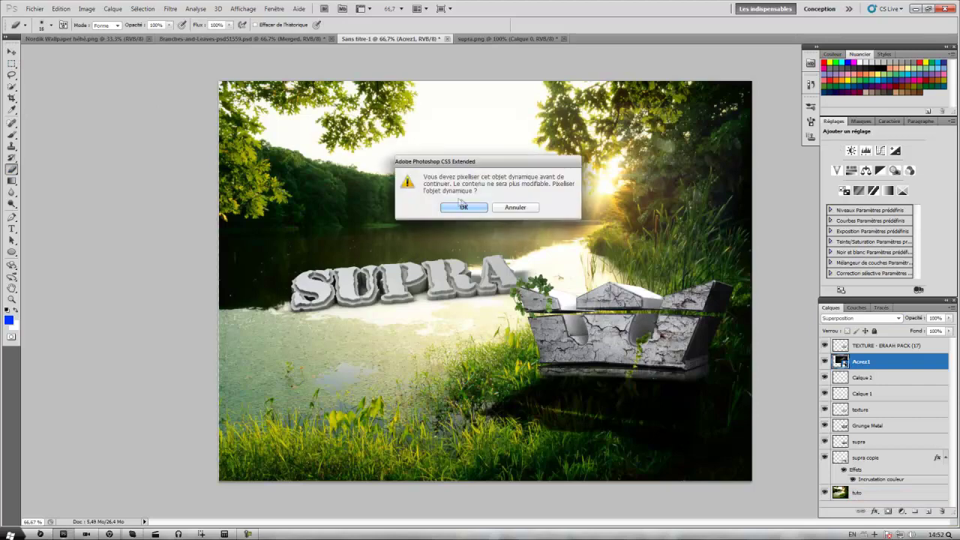
click(462, 206)
click(49, 25)
drag(78, 52, 124, 52)
click(686, 428)
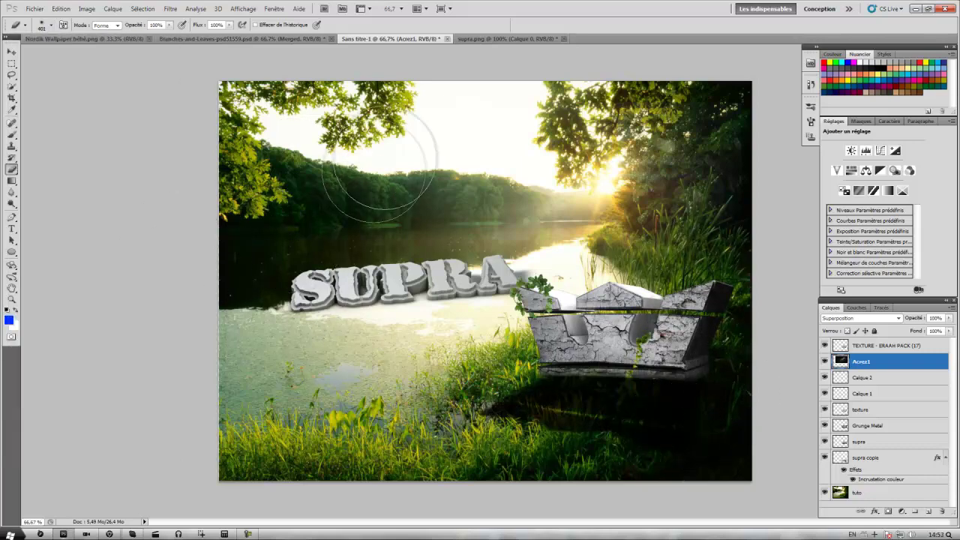
click(34, 9)
- Import the Comp 1_00000 flare image and place it up and right over the lake
click(45, 185)
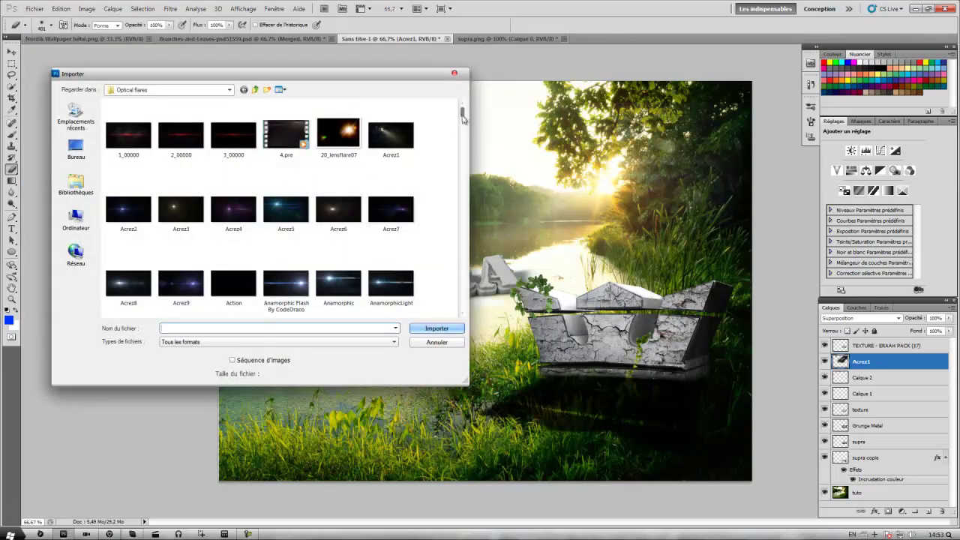
drag(463, 117, 463, 128)
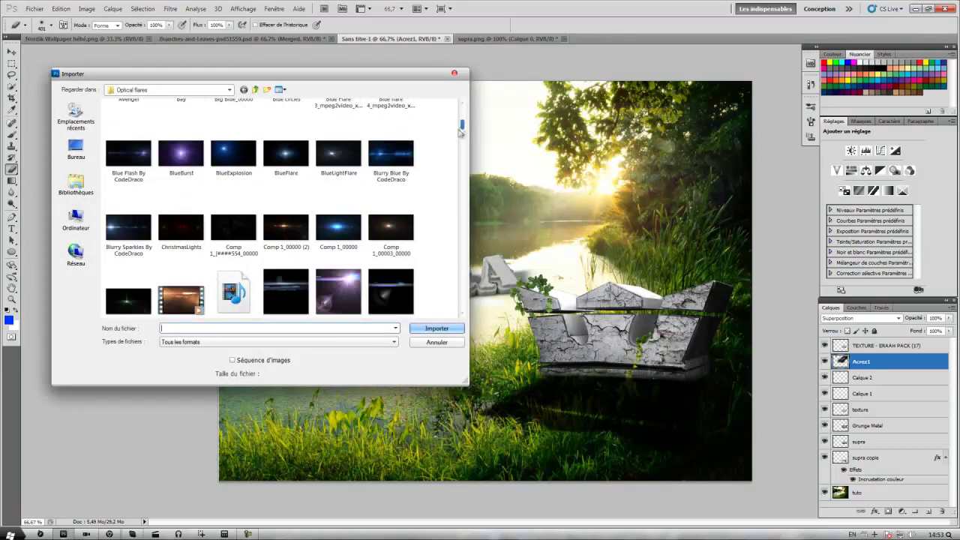
click(338, 229)
click(451, 332)
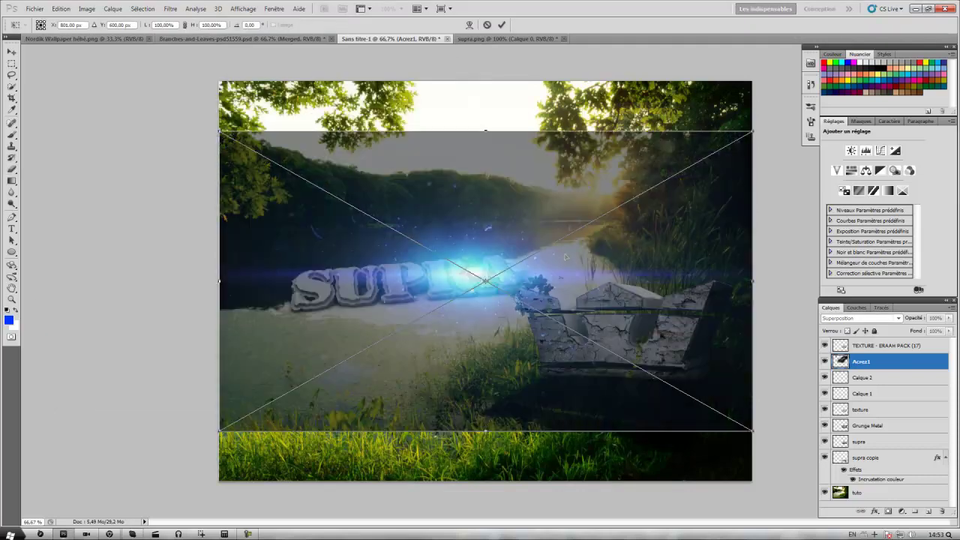
mouse_move(644, 294)
mouse_down()
mouse_move(729, 207)
mouse_move(750, 200)
mouse_up()
key(e)
key(Return)
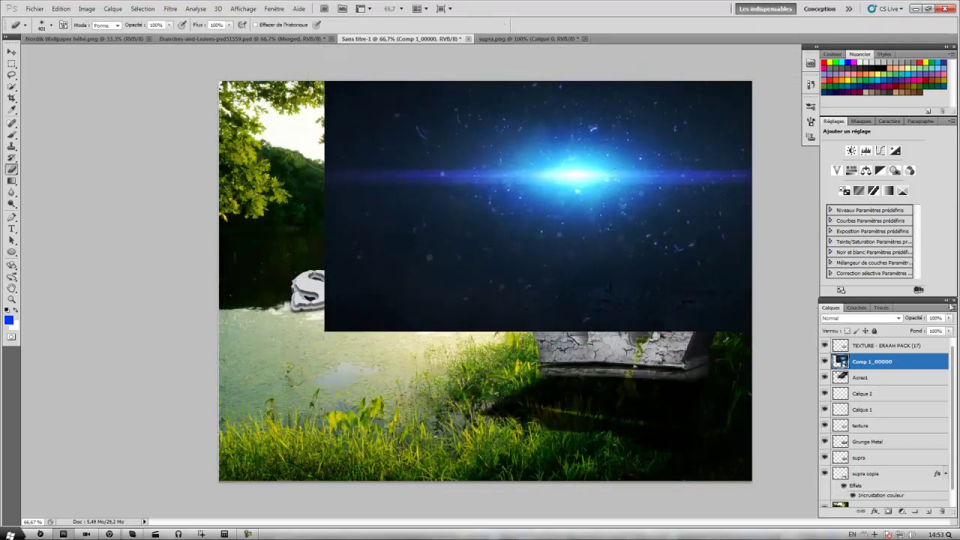
- Blend the Comp 1_00000 flare in Superposition, nudge it, then delete the layer
click(899, 319)
click(833, 141)
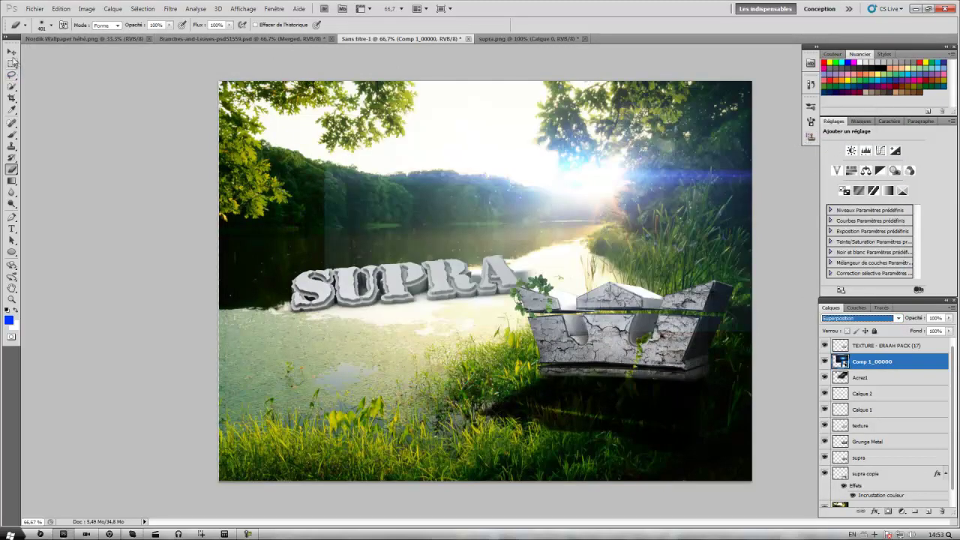
key(v)
drag(659, 187, 670, 194)
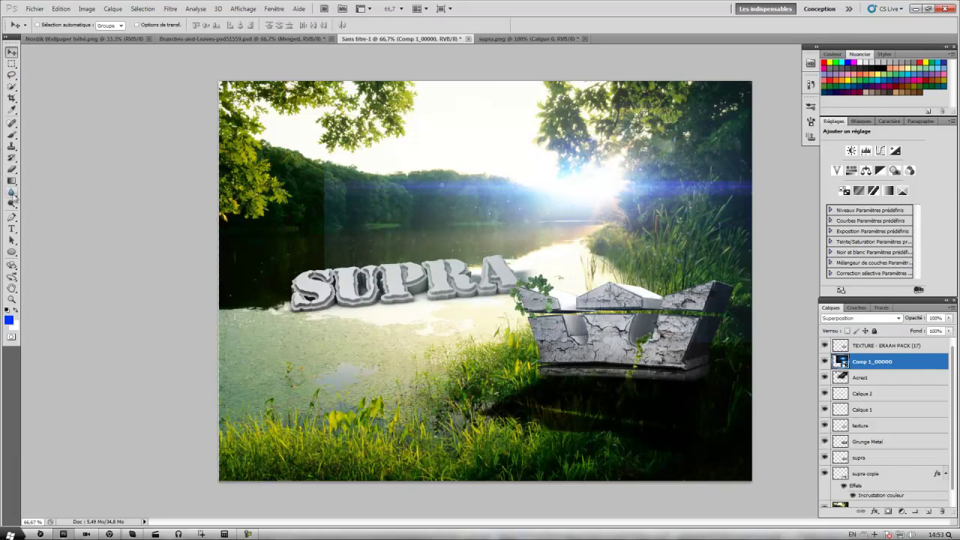
click(12, 168)
click(402, 330)
key(Return)
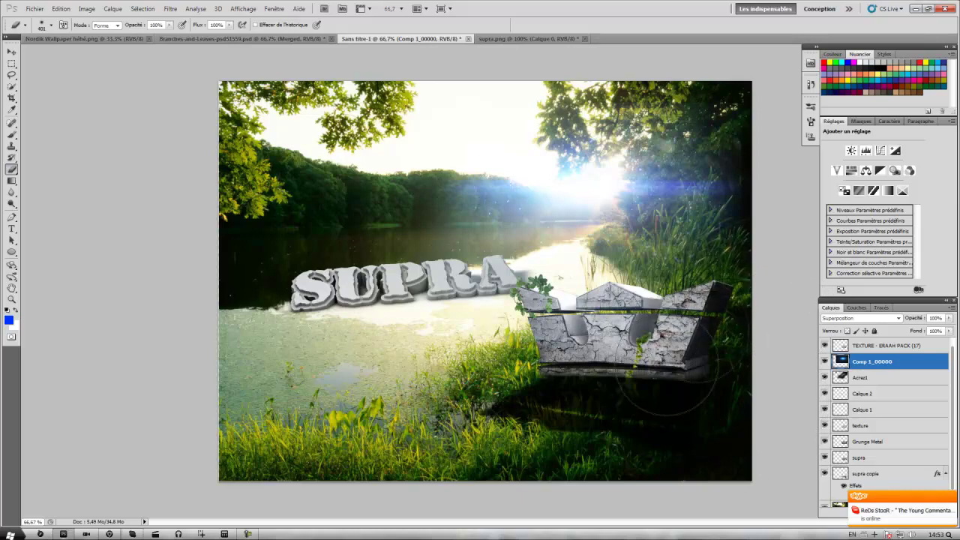
key(Delete)
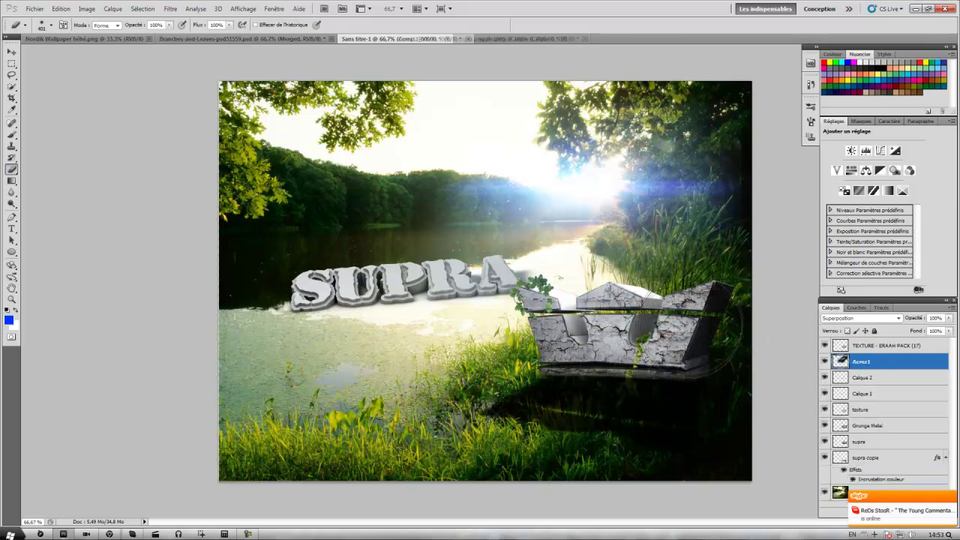
- Import the F28 flare image and place it up and right in the scene
click(34, 9)
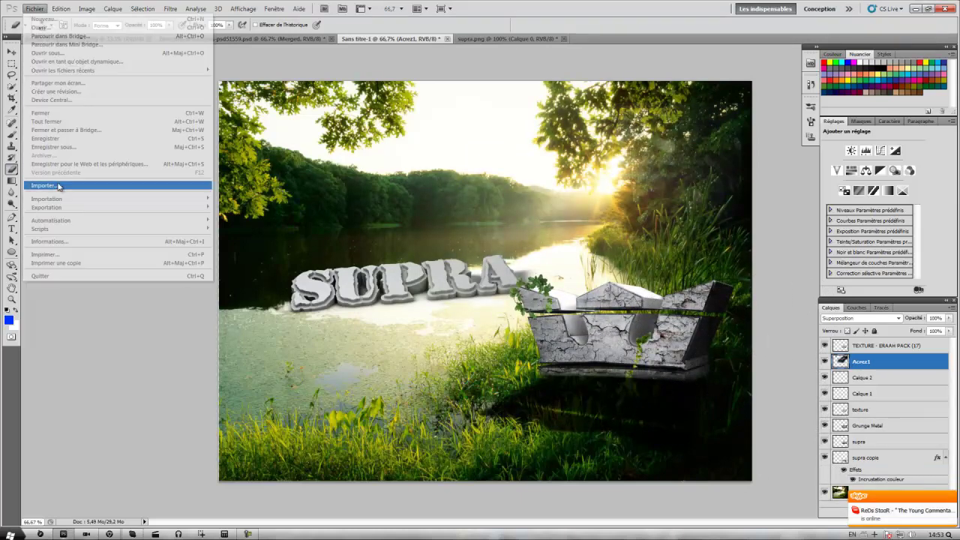
click(32, 184)
drag(463, 113, 463, 156)
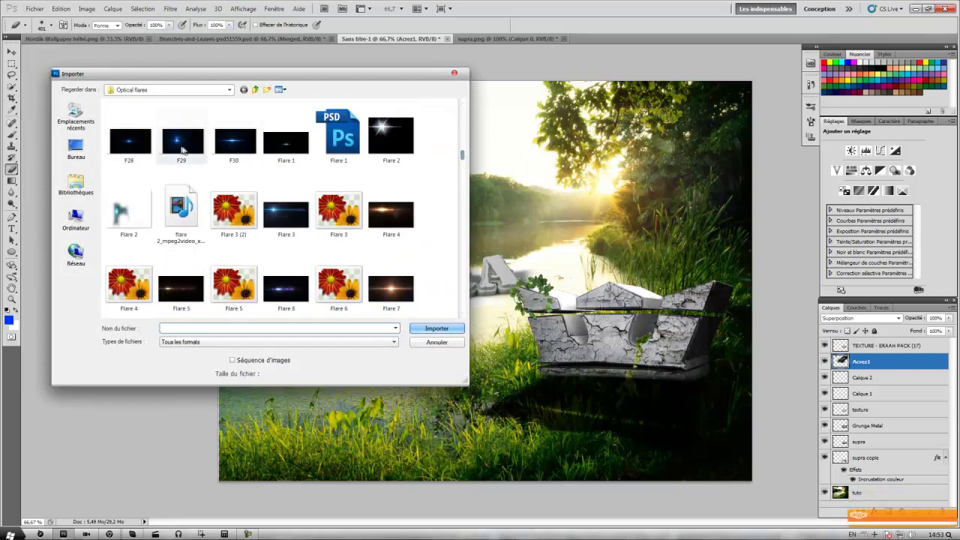
click(300, 155)
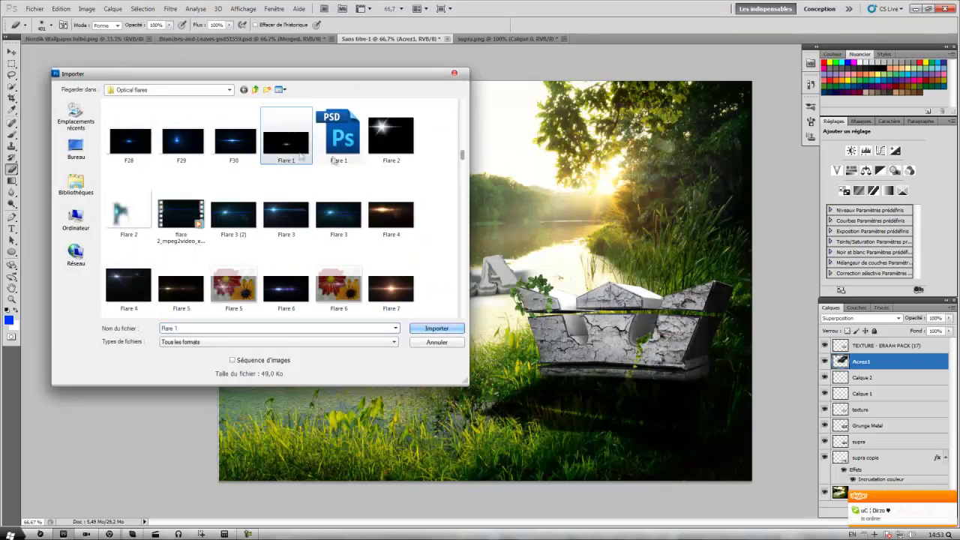
click(131, 143)
click(437, 329)
drag(633, 315, 710, 216)
key(Return)
- Blend the F28 flare layer in Superposition mode and nudge its glow onto the sun
key(e)
click(898, 318)
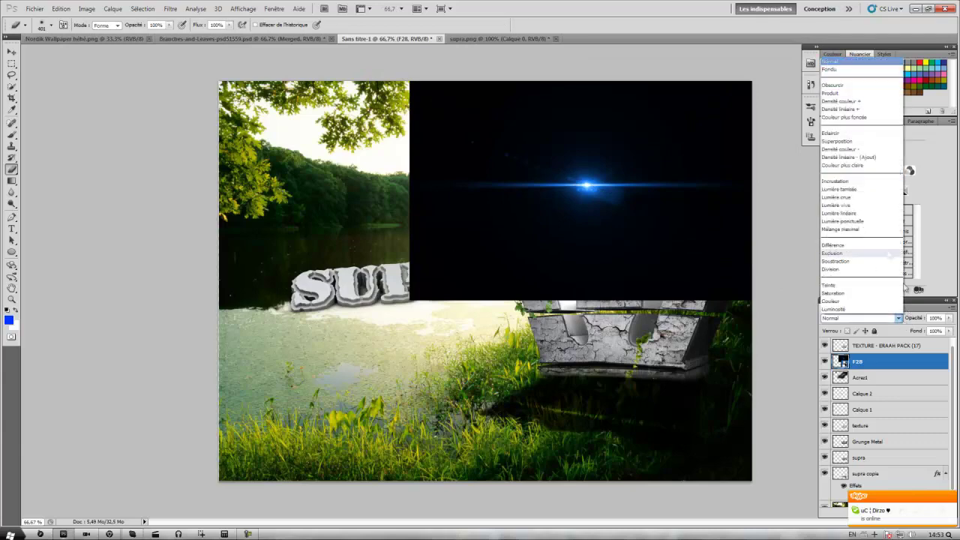
click(863, 155)
click(621, 250)
click(515, 206)
click(13, 51)
drag(615, 184, 615, 191)
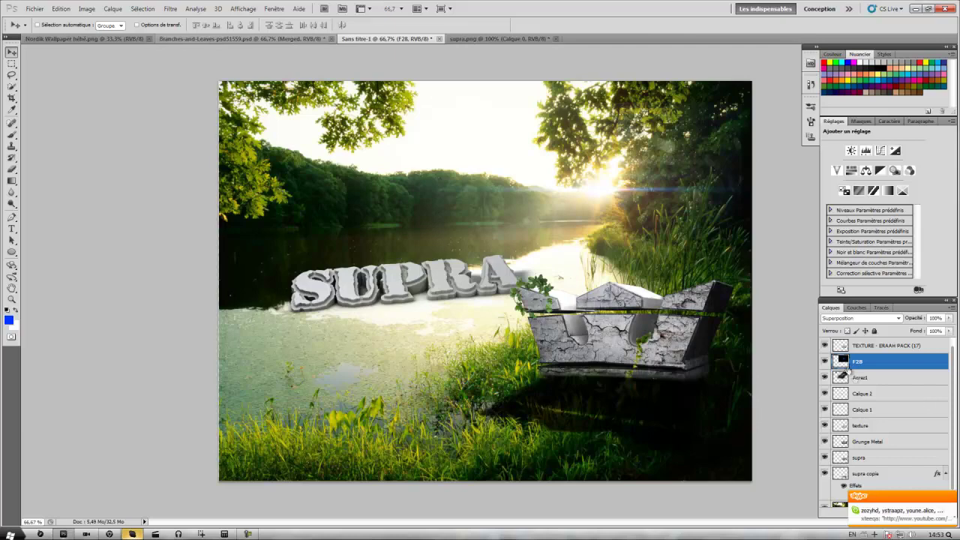
right_click(891, 370)
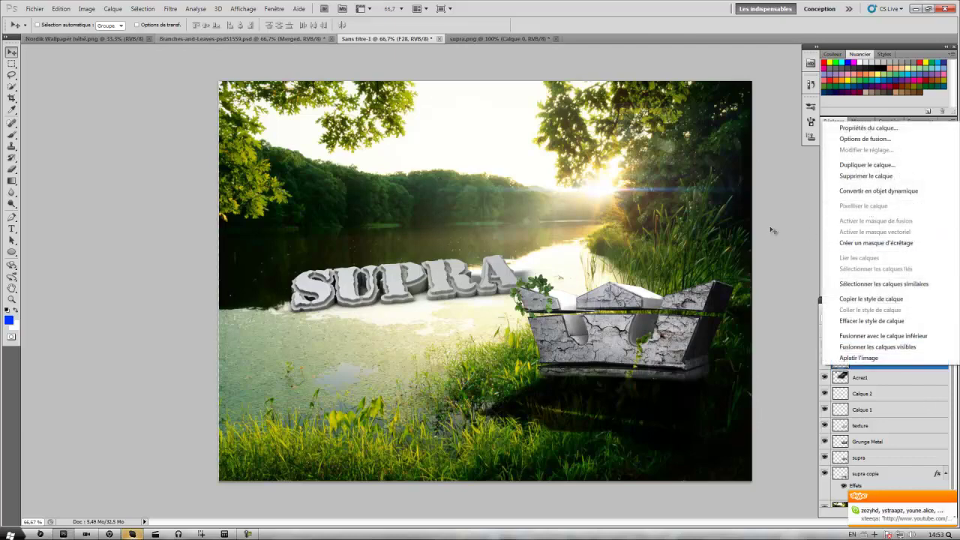
- Shift the F28 flare's hue with Teinte/Saturation and move TEXTURE - ERAAH PACK (17) below the flares
key(Escape)
click(87, 9)
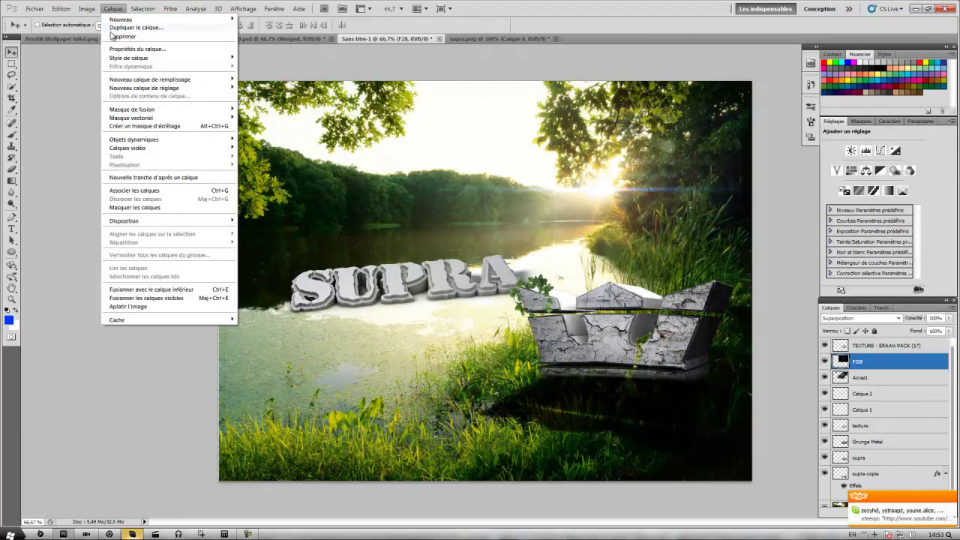
mouse_move(96, 32)
click(294, 79)
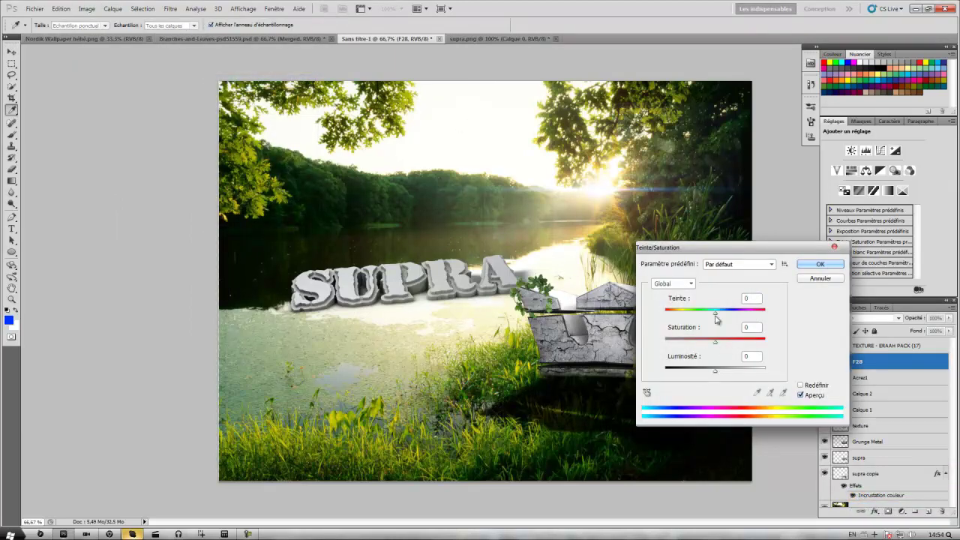
drag(717, 316, 770, 316)
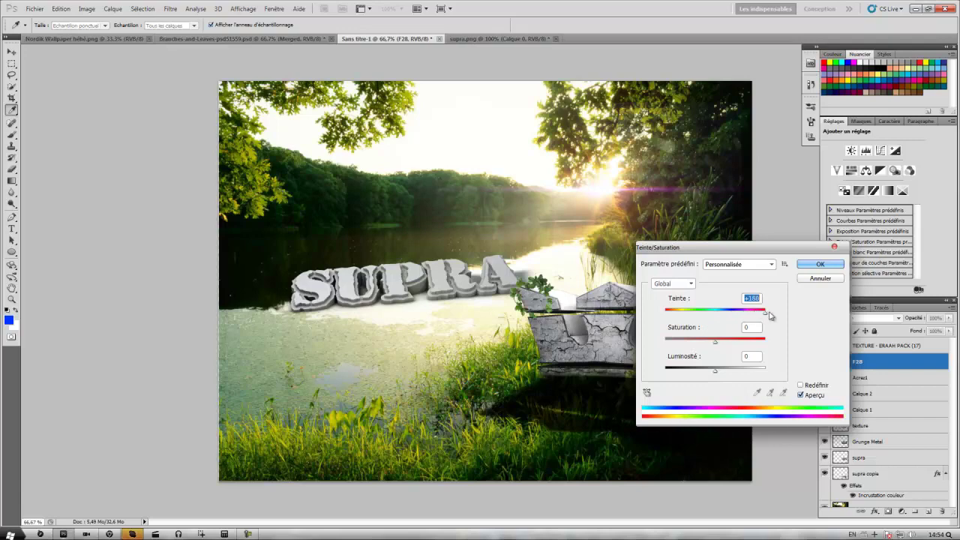
click(821, 265)
click(12, 169)
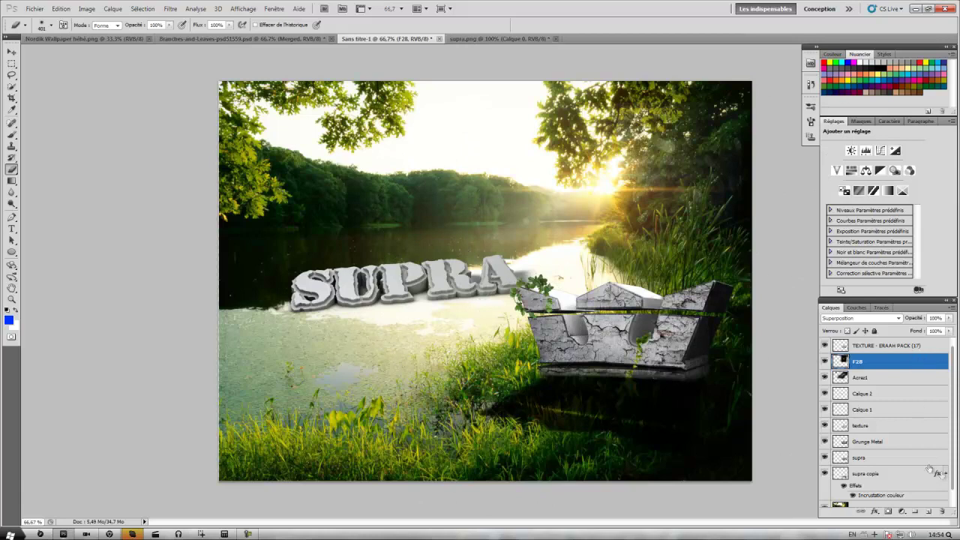
drag(895, 343, 904, 386)
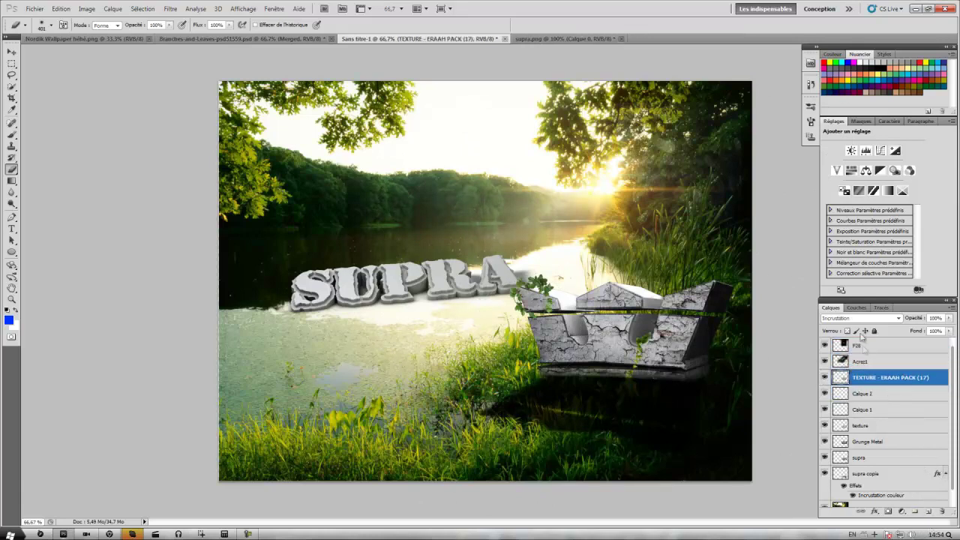
- On a new layer above F28, paint a 319 px white brush dab over the sun
click(865, 346)
click(929, 511)
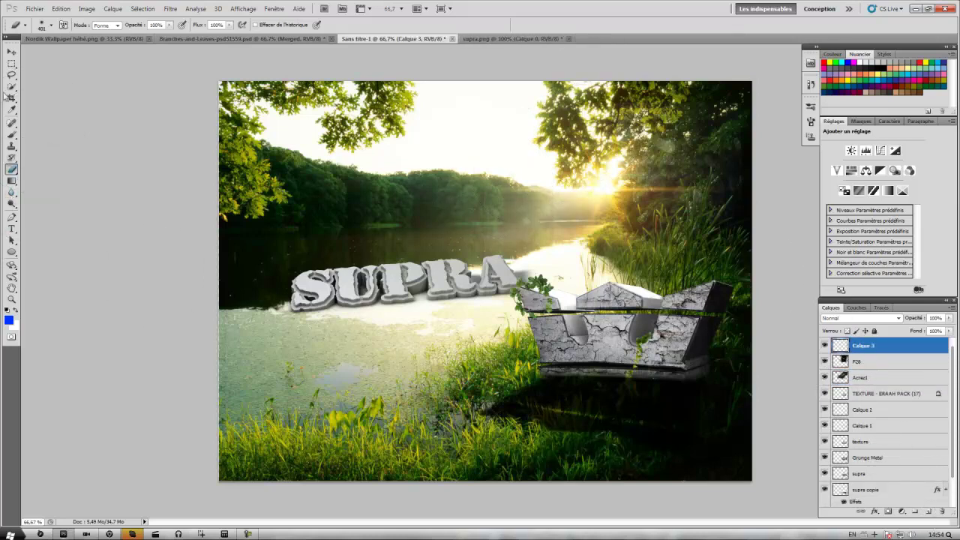
click(12, 134)
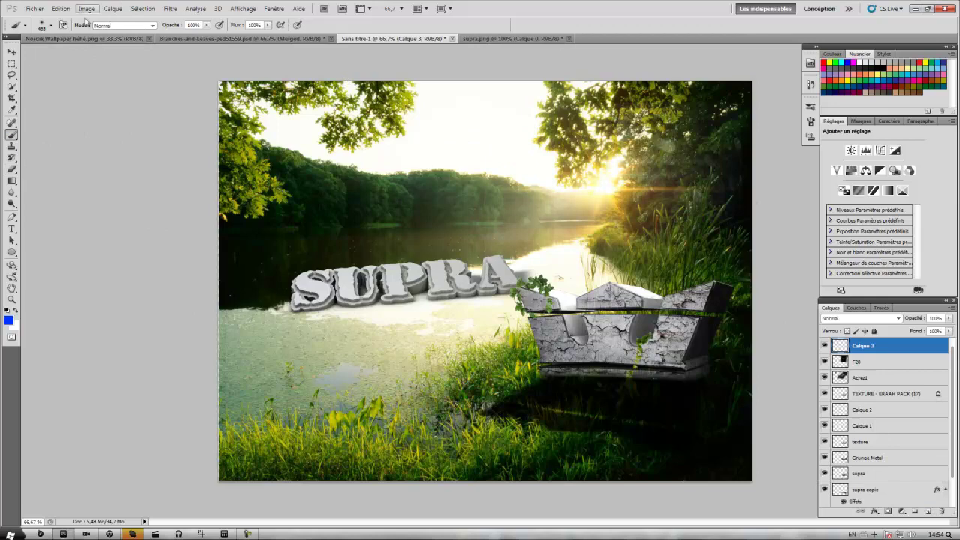
click(51, 26)
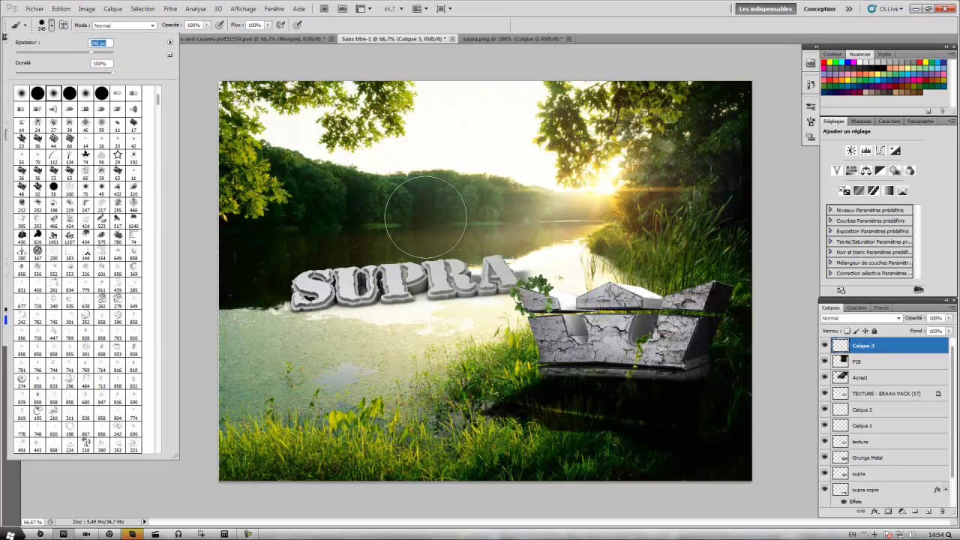
click(428, 118)
key(ctrl+z)
click(13, 325)
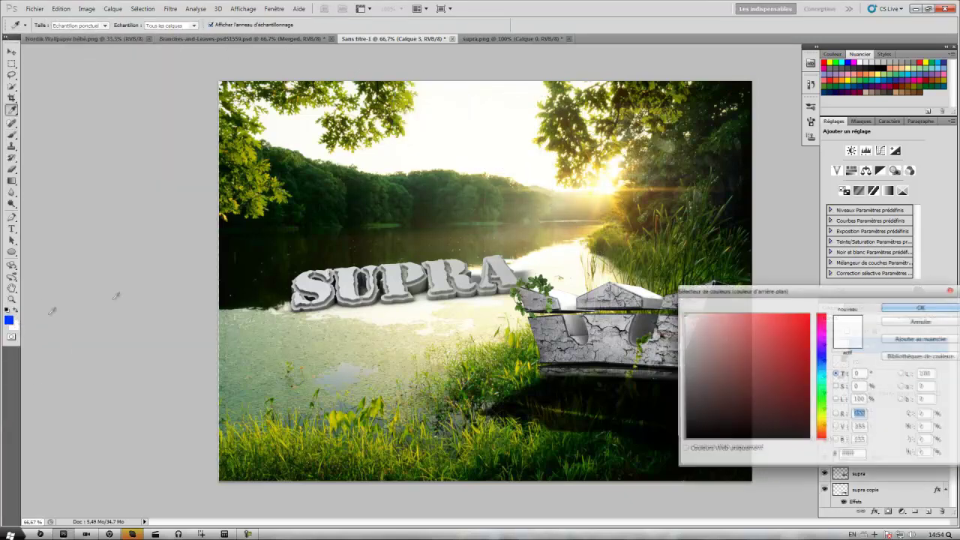
click(917, 309)
click(13, 312)
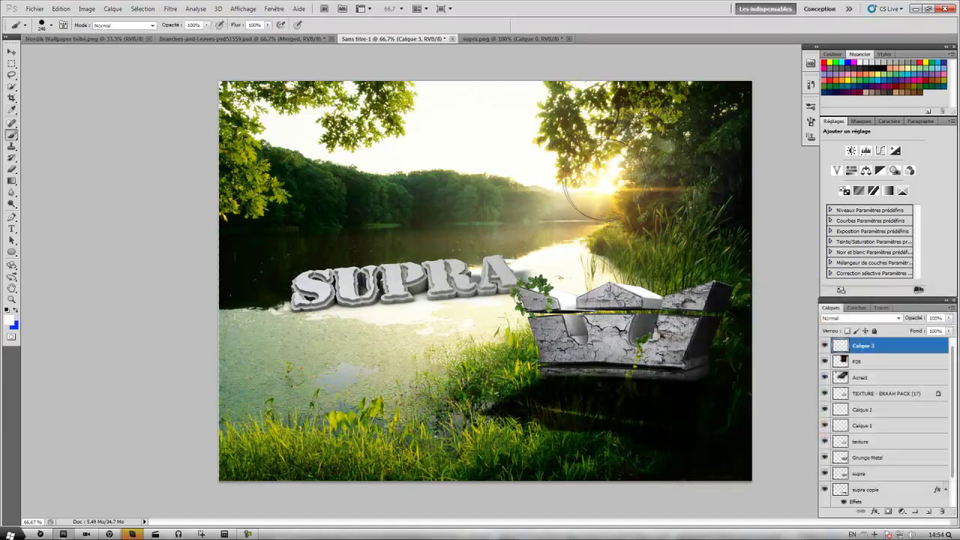
click(50, 27)
drag(94, 54, 99, 54)
click(595, 184)
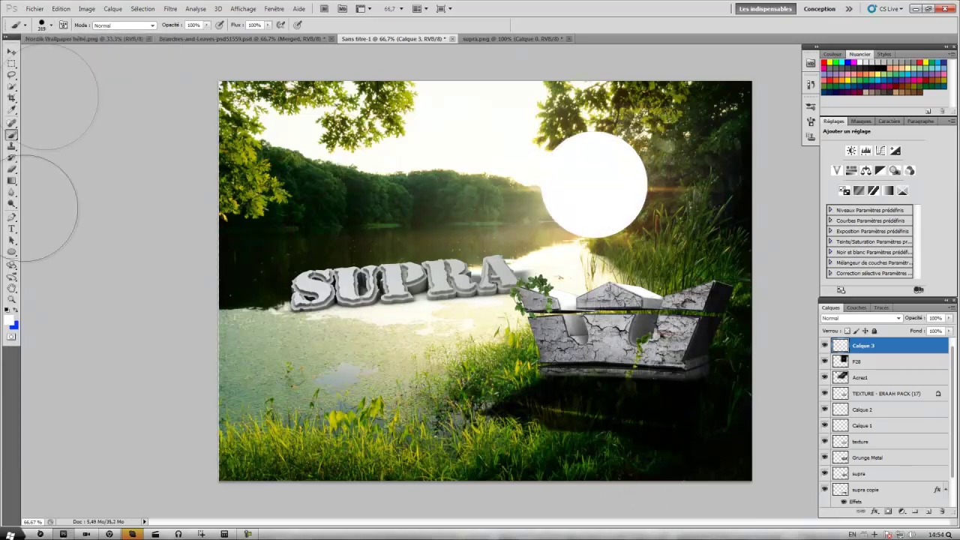
- Trim the white glow with a smaller, softer eraser to reveal the sun
click(12, 169)
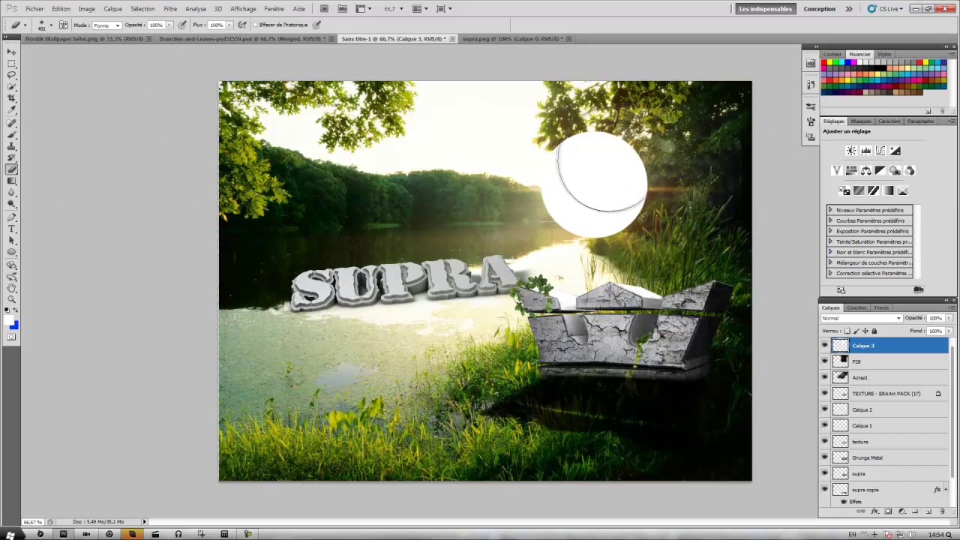
click(45, 25)
drag(102, 51, 91, 51)
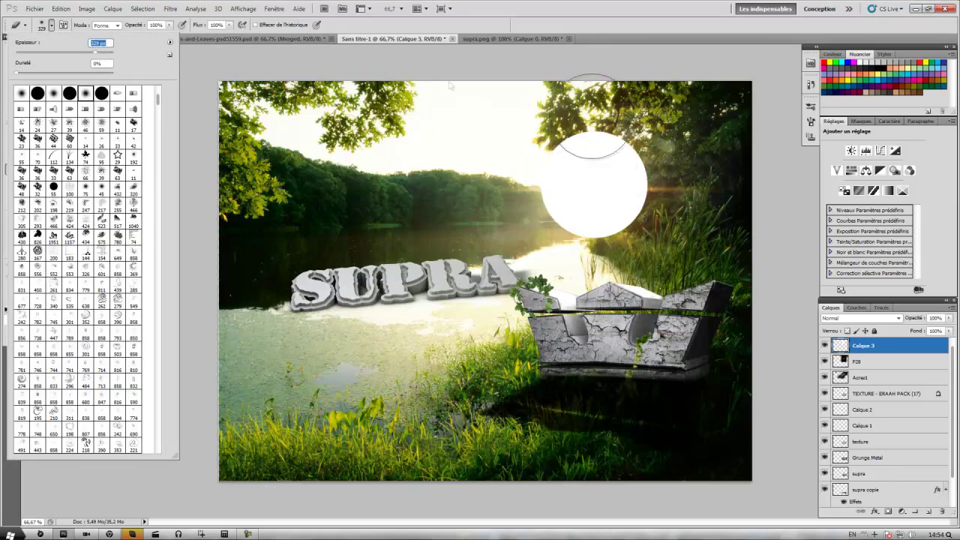
click(592, 183)
mouse_move(593, 184)
mouse_down()
mouse_move(610, 181)
mouse_move(575, 176)
mouse_up()
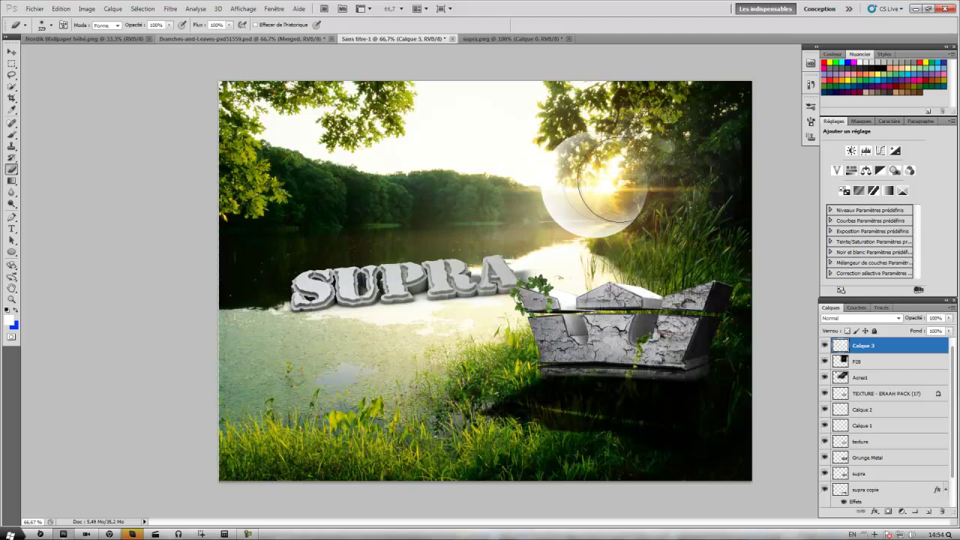
- Set the glow layer's opacity to 57% and add another empty layer
click(949, 318)
drag(942, 331, 931, 334)
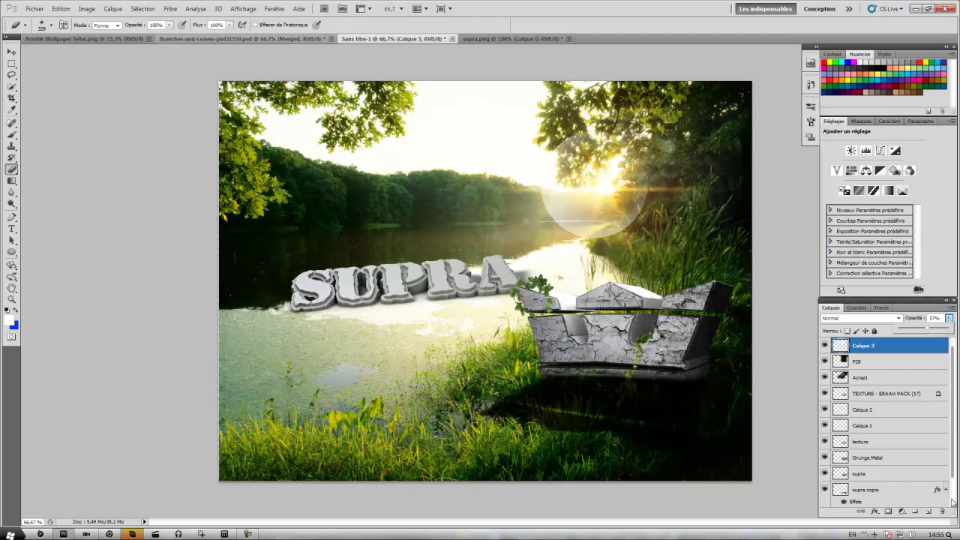
drag(930, 516, 930, 518)
click(930, 513)
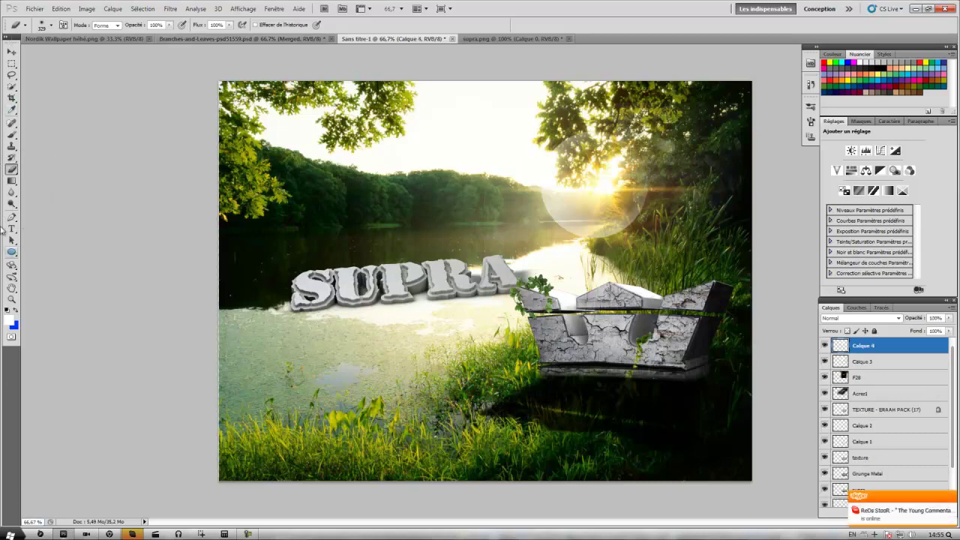
- Draw a white pentagon near the sun, rasterize it and erase part of it
drag(15, 257, 65, 282)
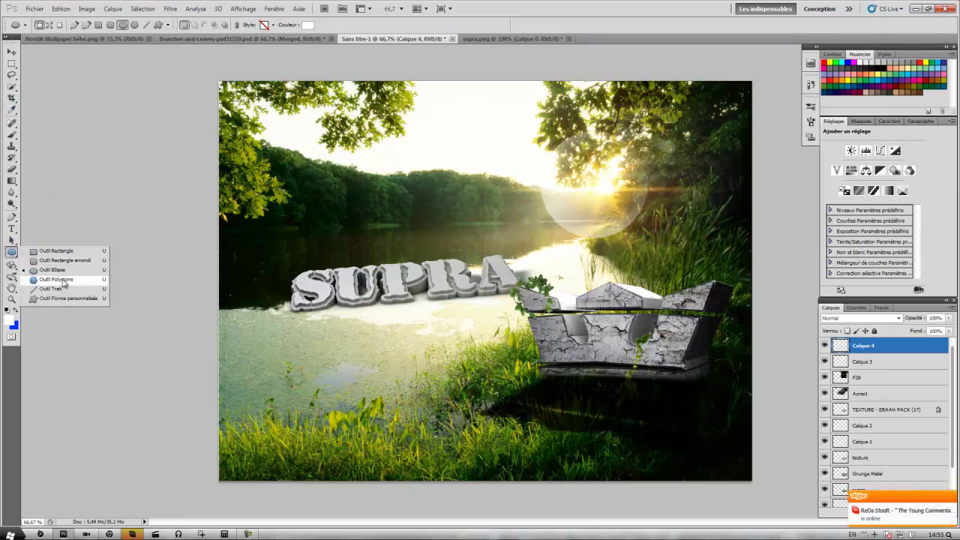
drag(584, 227, 575, 224)
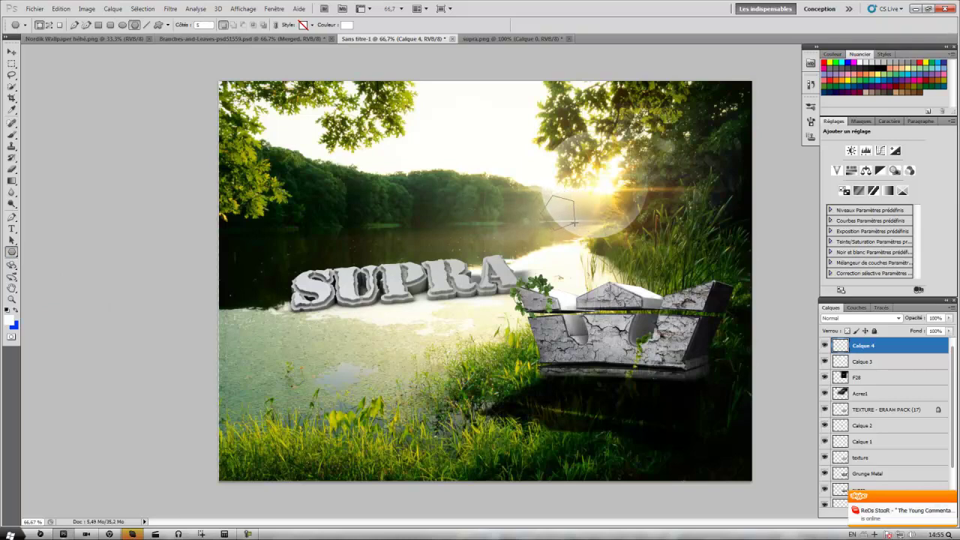
drag(571, 220, 571, 222)
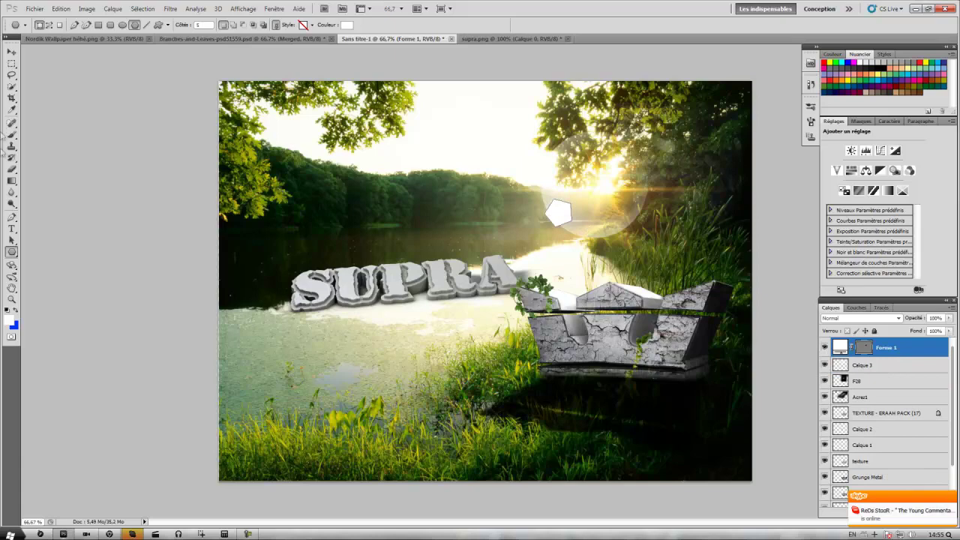
click(12, 169)
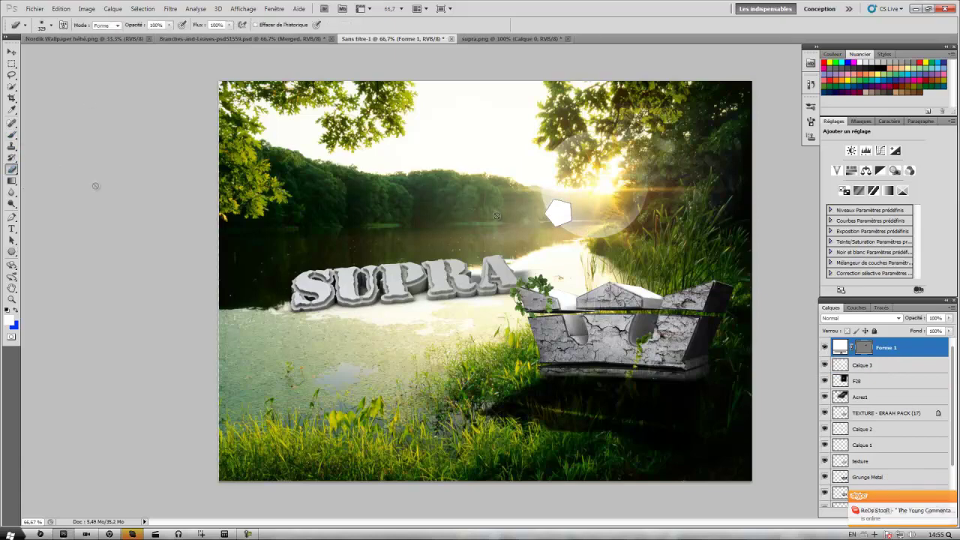
click(637, 212)
key(Return)
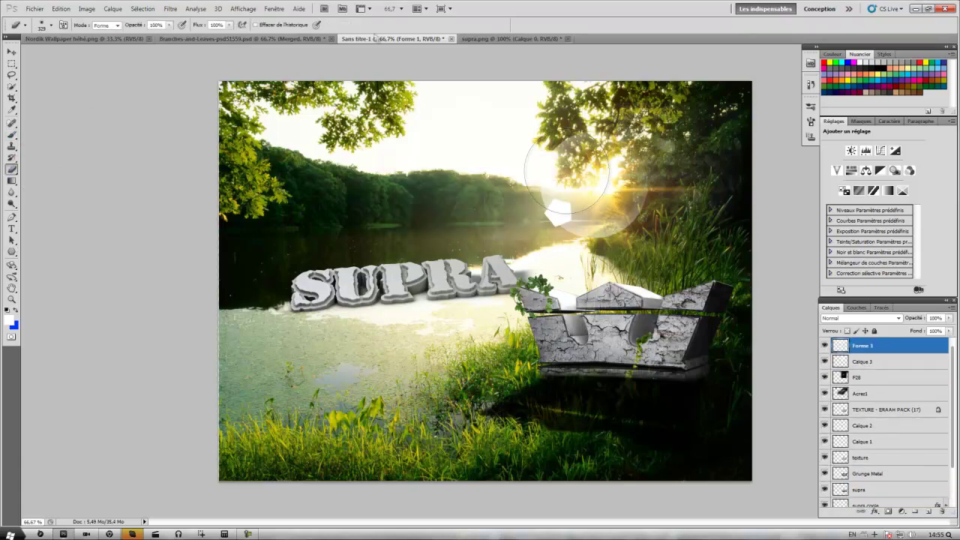
click(46, 25)
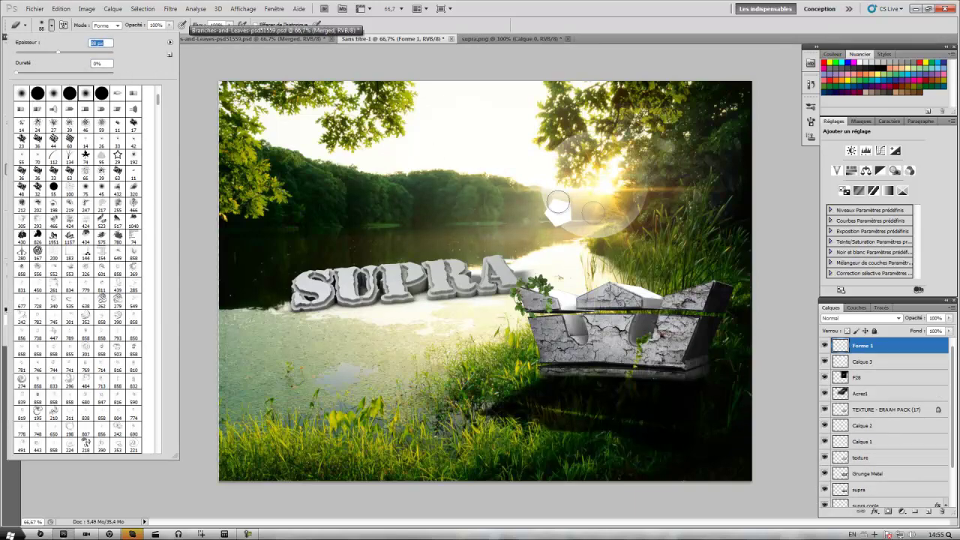
click(566, 207)
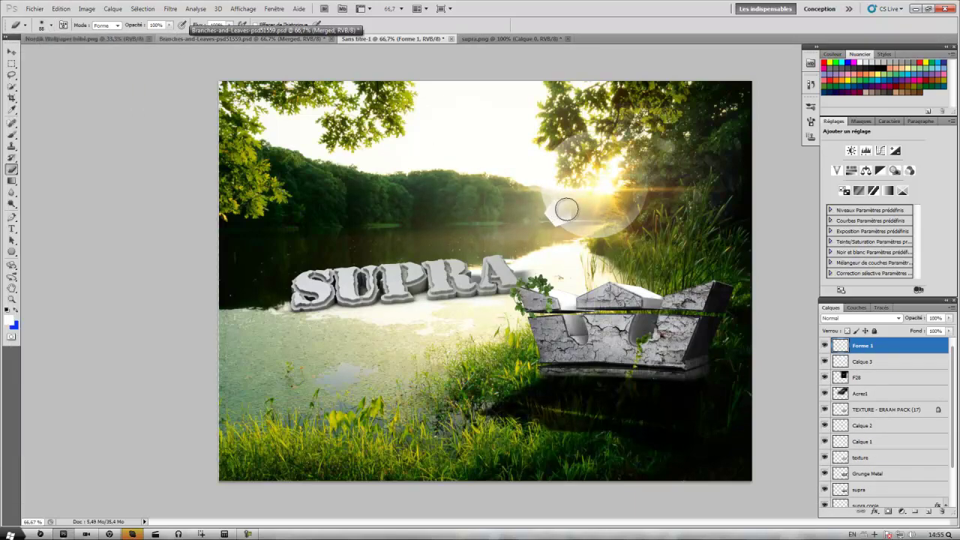
- Delete the white shape and glow layers, then select Calque 1
click(949, 318)
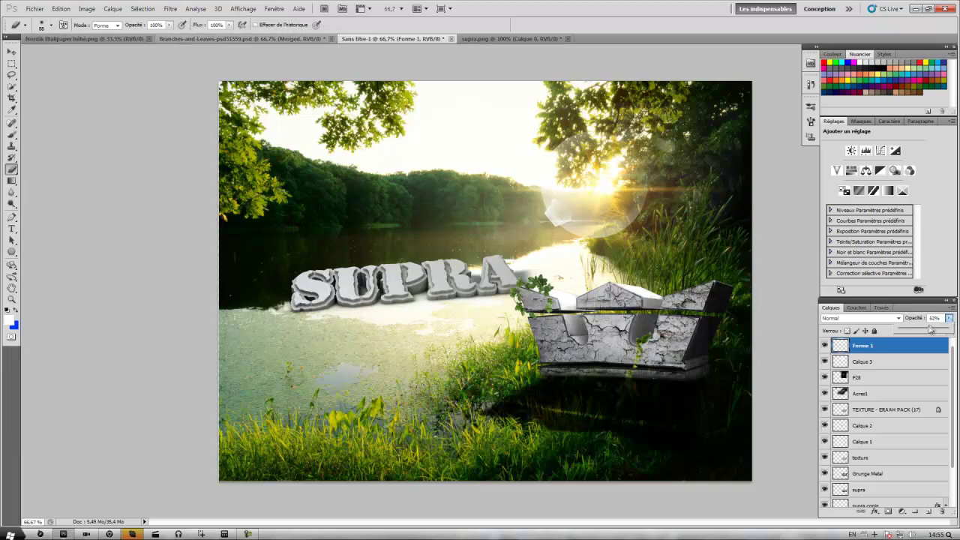
click(11, 133)
click(51, 25)
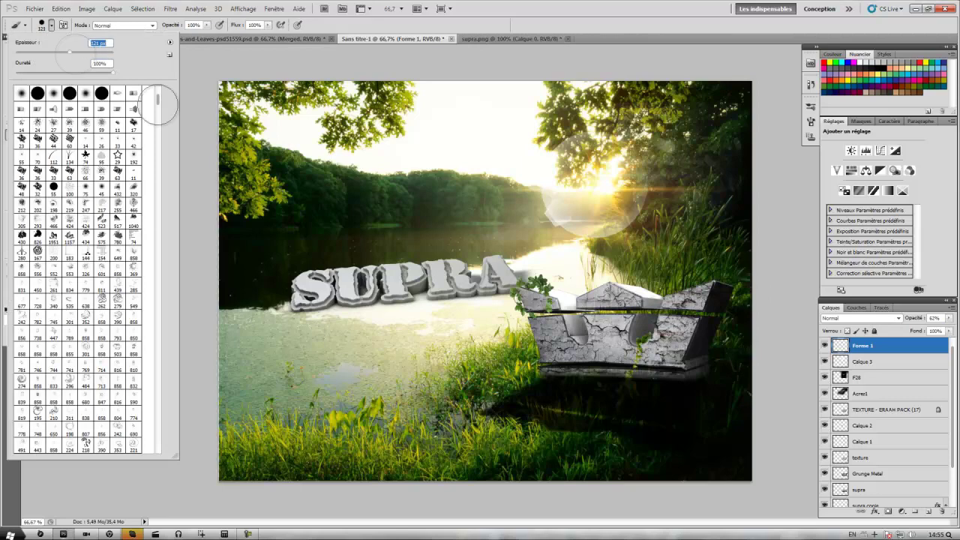
drag(57, 54, 51, 54)
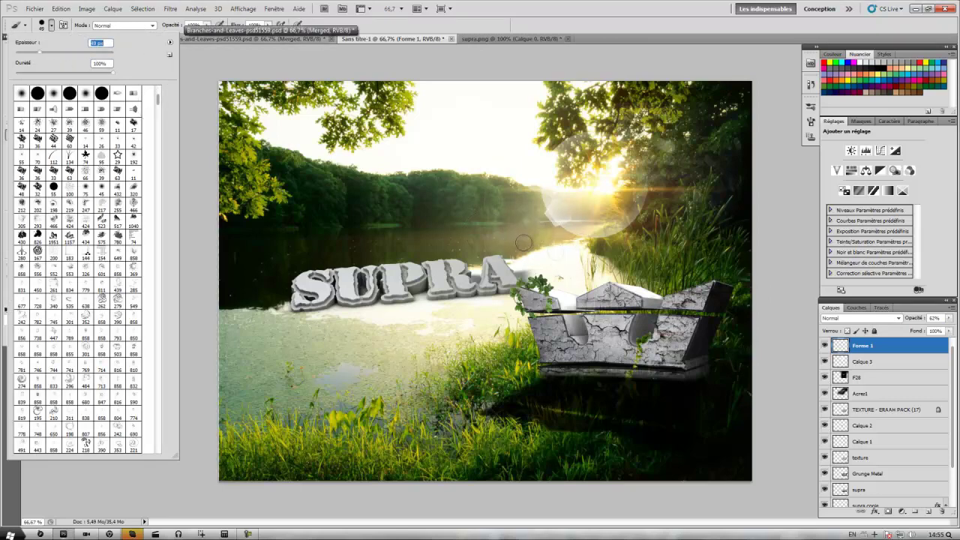
click(538, 230)
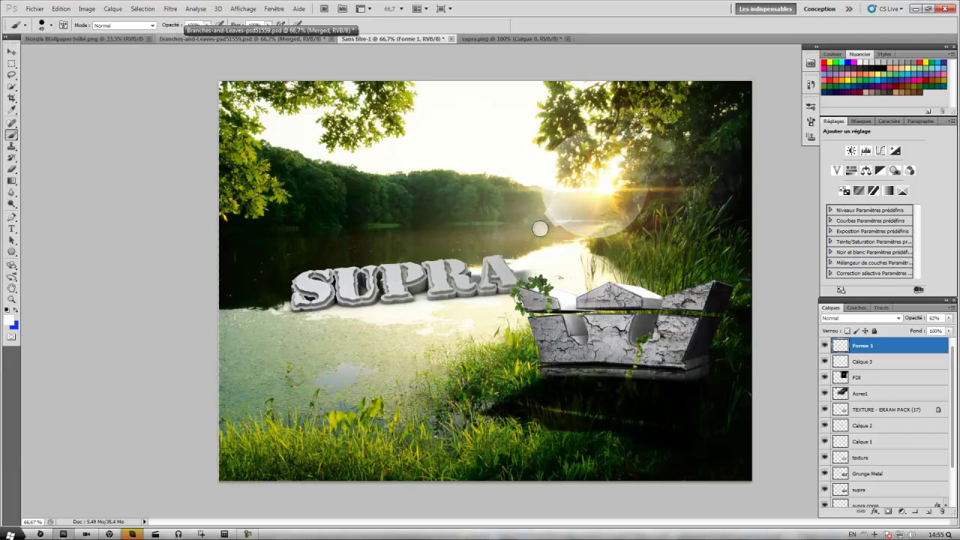
click(13, 170)
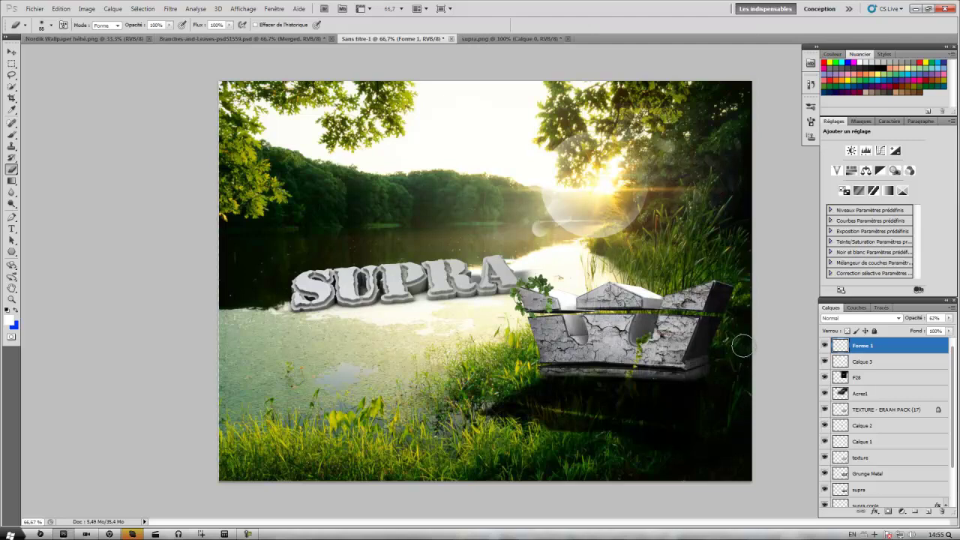
key(Delete)
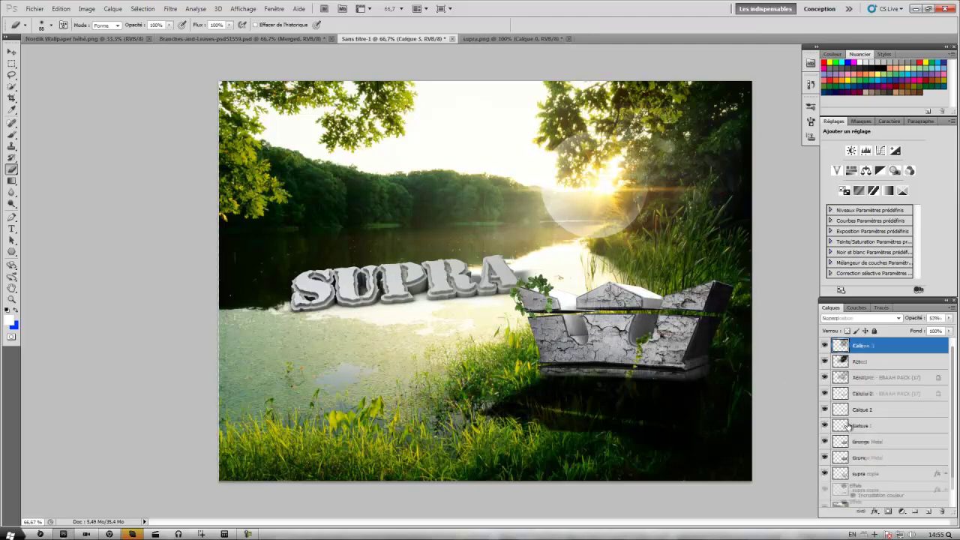
key(Delete)
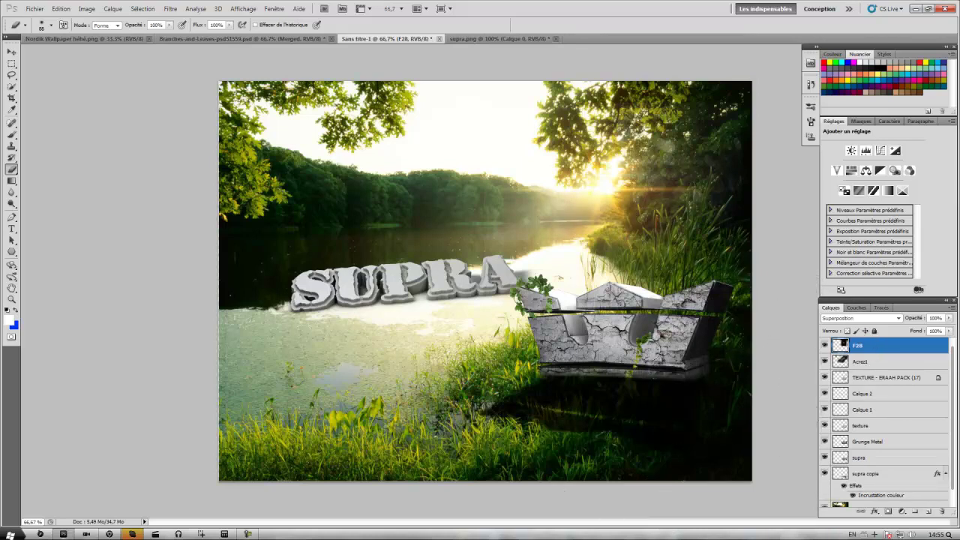
click(897, 413)
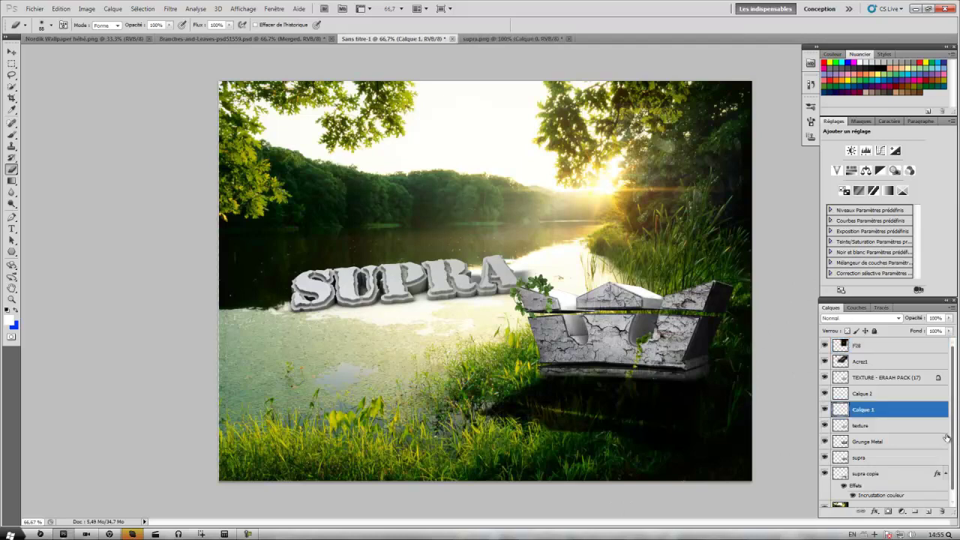
- Give Calque 2 a midtone Color Balance of +7, +14, -10
click(859, 396)
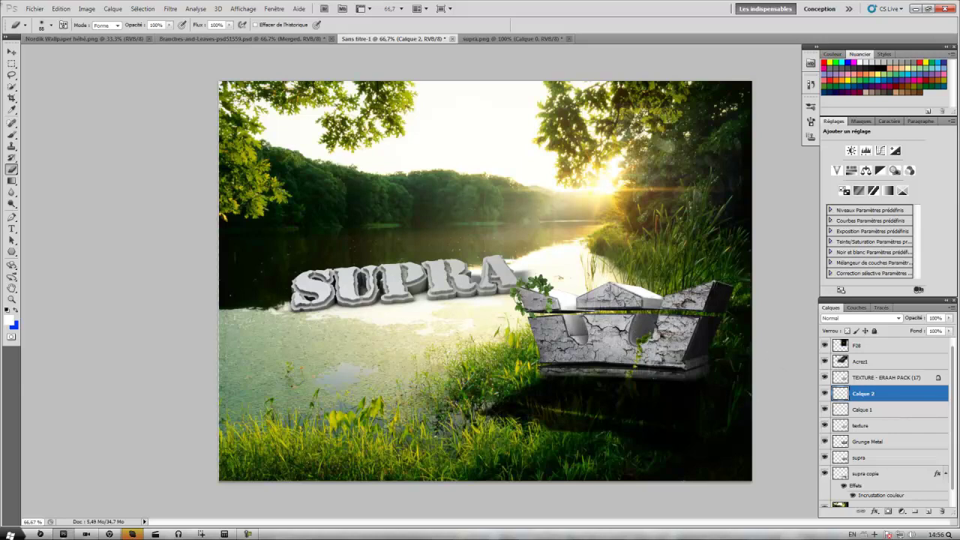
click(87, 9)
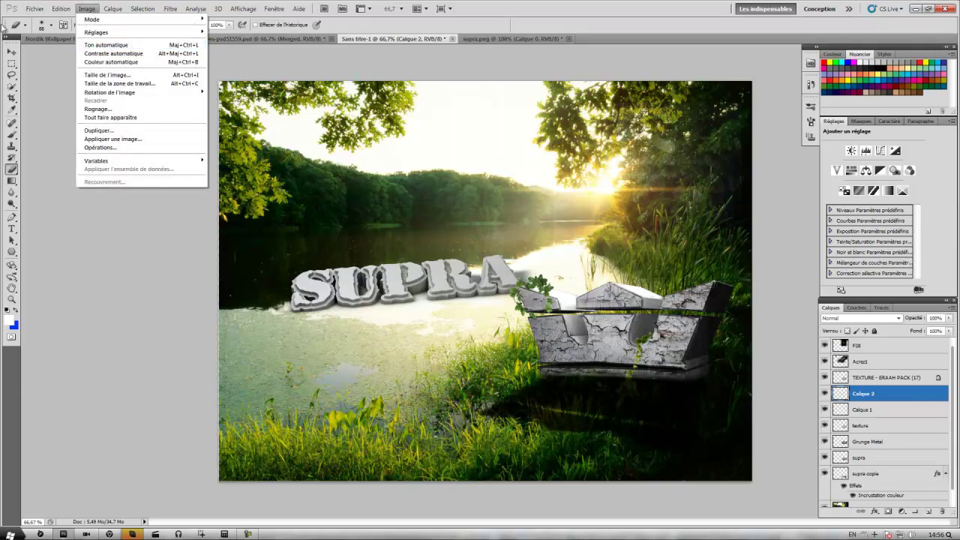
mouse_move(96, 32)
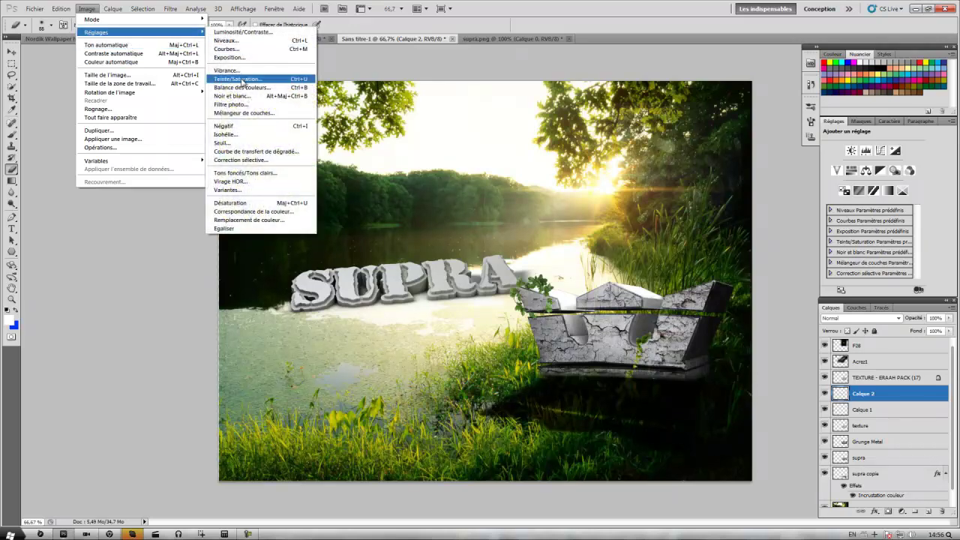
click(240, 79)
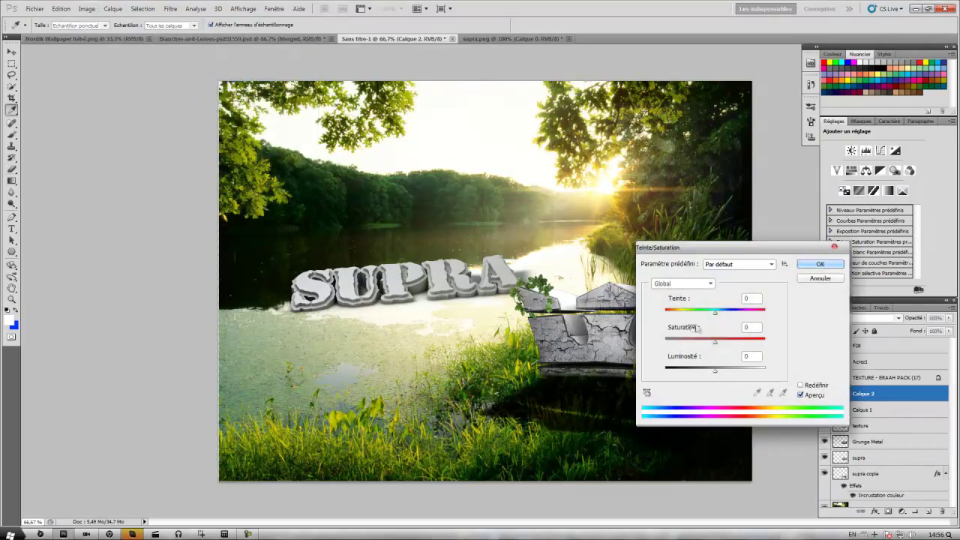
click(830, 267)
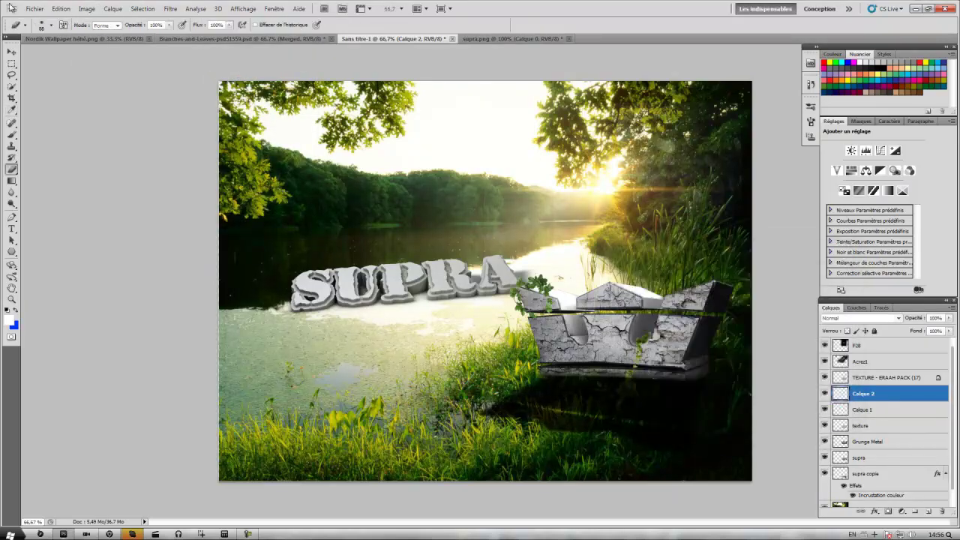
click(87, 9)
click(241, 88)
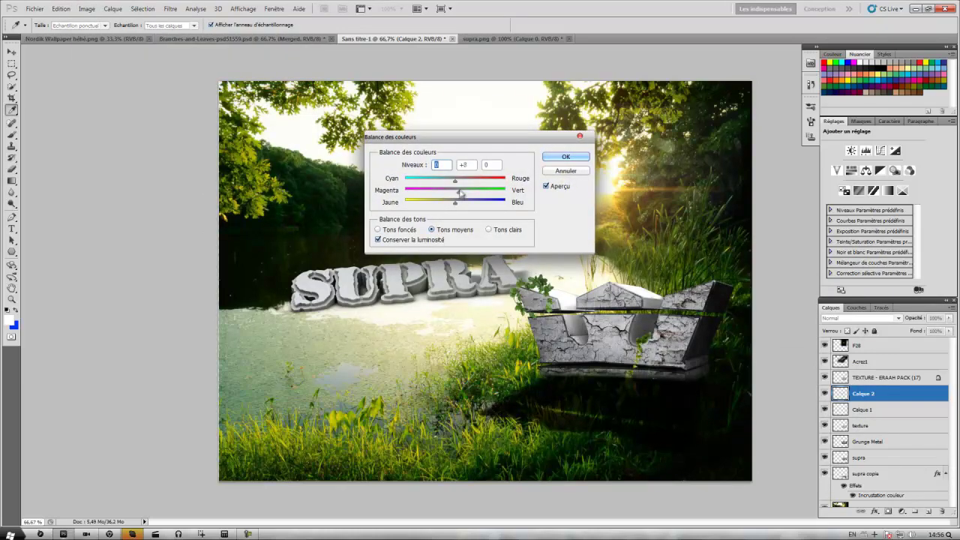
click(463, 193)
click(451, 207)
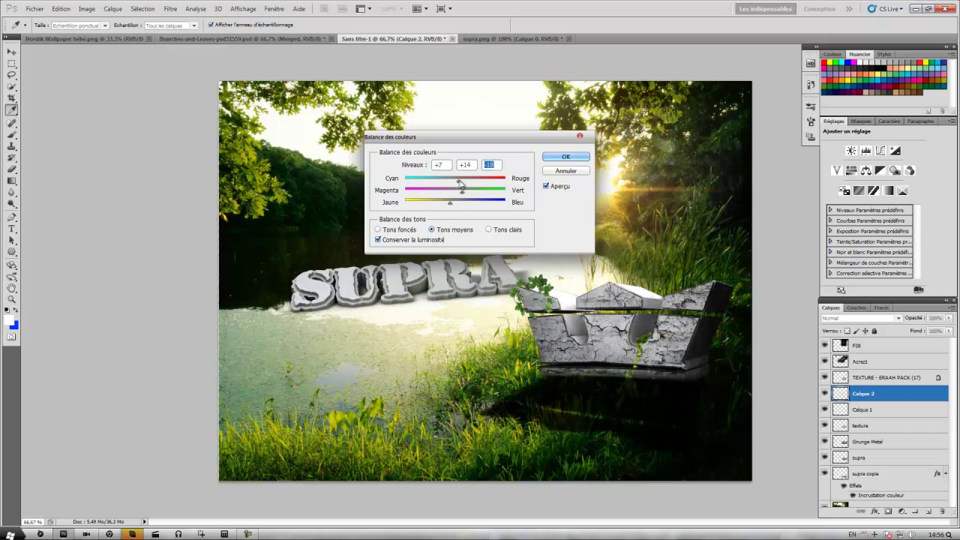
click(568, 161)
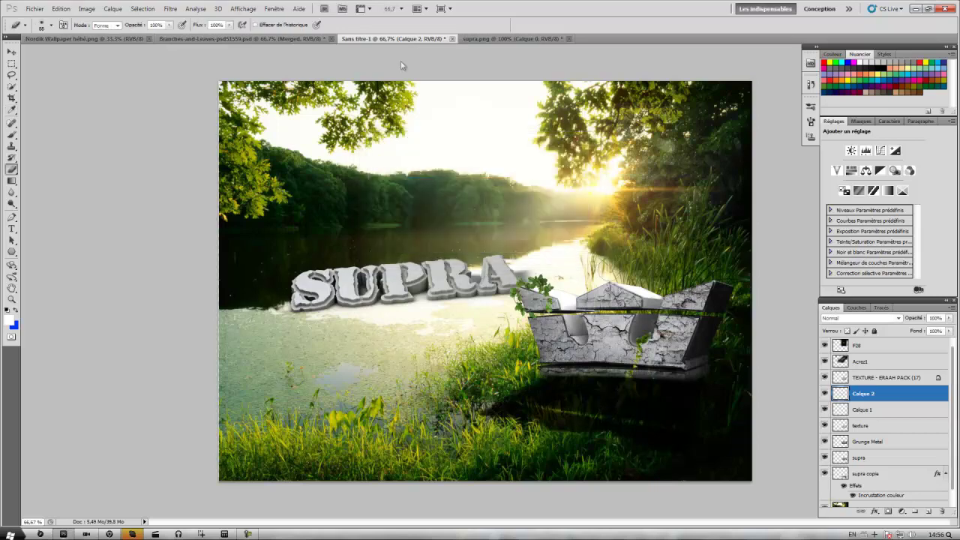
- Apply an S-curve in Courbes, darkening shadows and brightening highlights
click(85, 9)
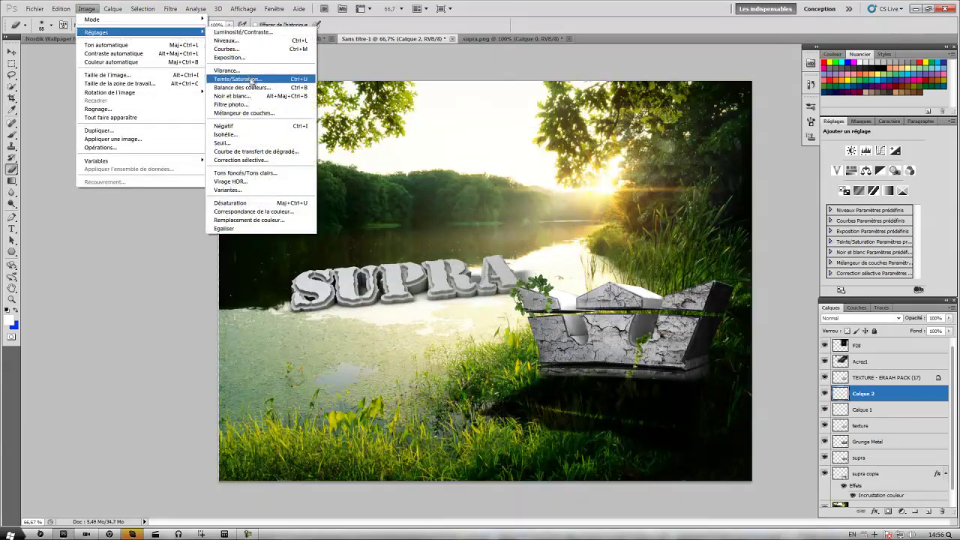
click(239, 49)
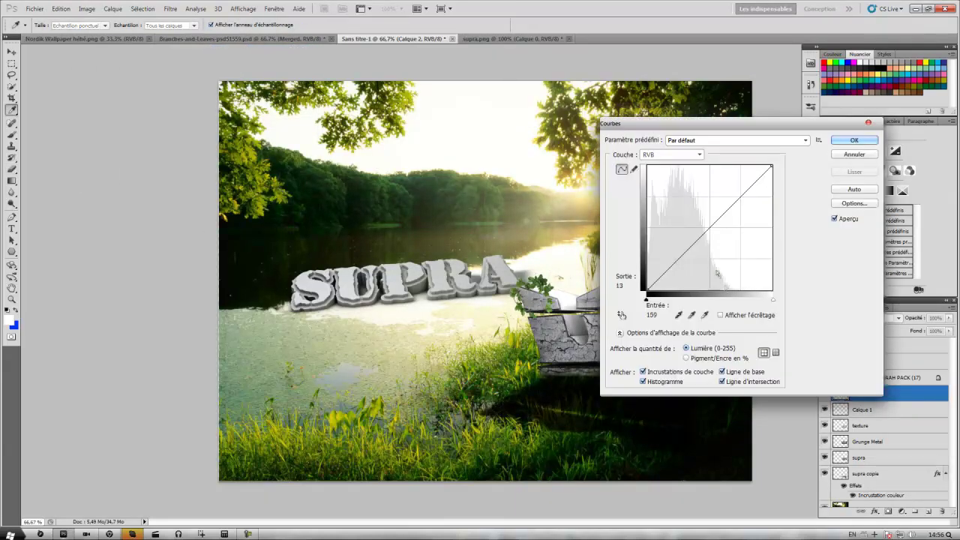
drag(671, 126, 217, 78)
drag(226, 205, 229, 212)
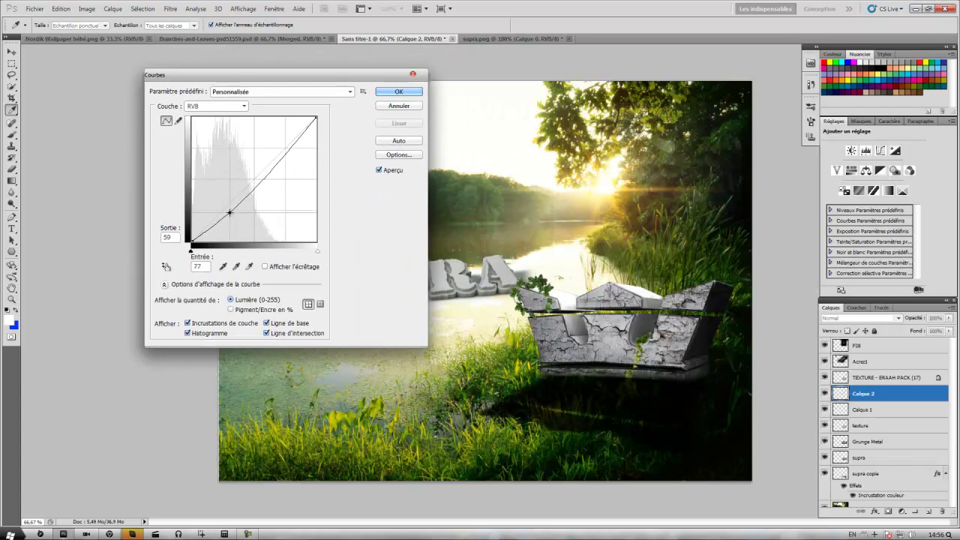
drag(279, 168, 268, 156)
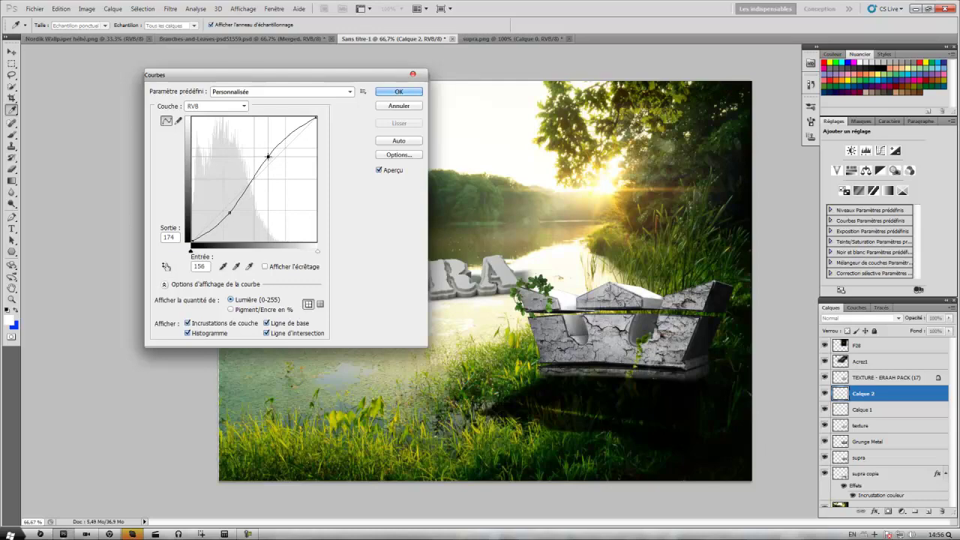
click(399, 92)
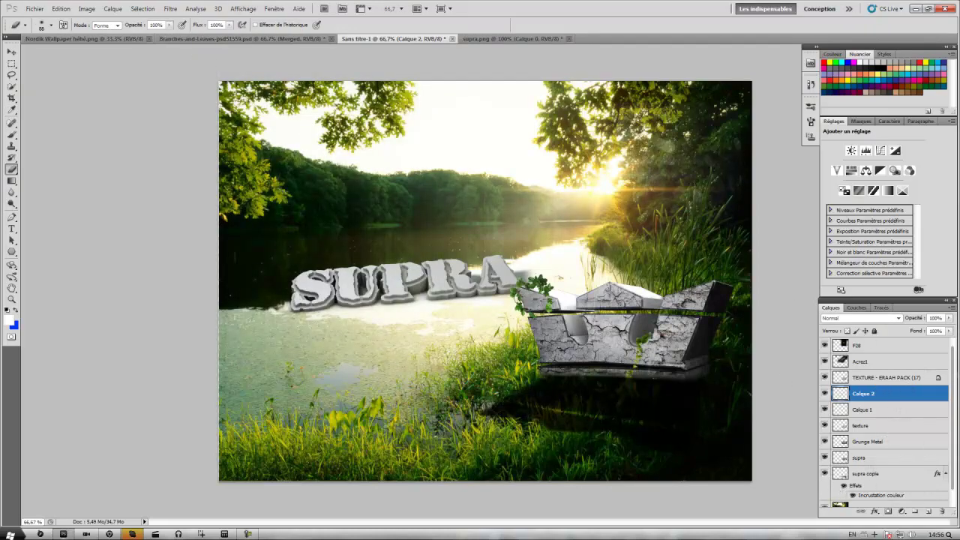
- Open the import dialog and browse into the Images library of GFX
click(34, 9)
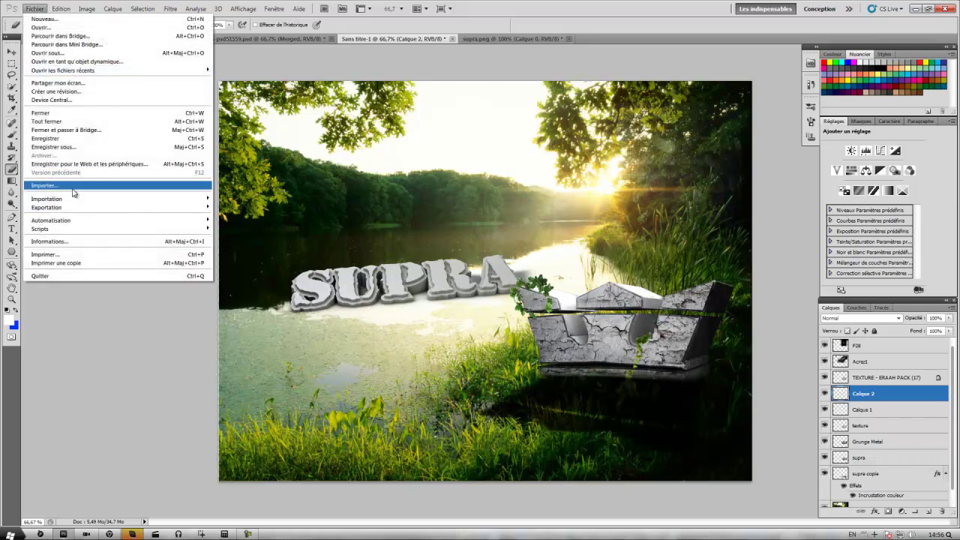
click(71, 187)
click(75, 184)
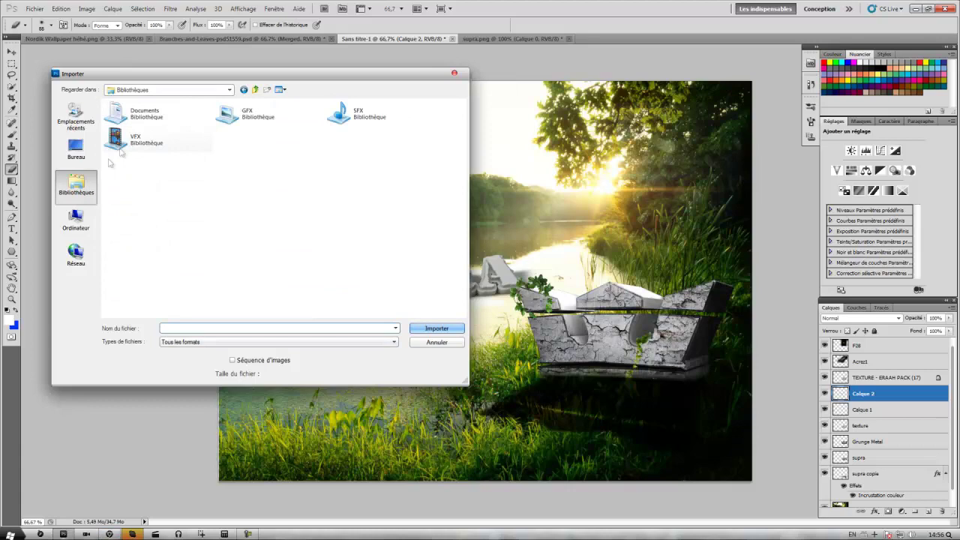
click(76, 148)
drag(461, 142, 461, 293)
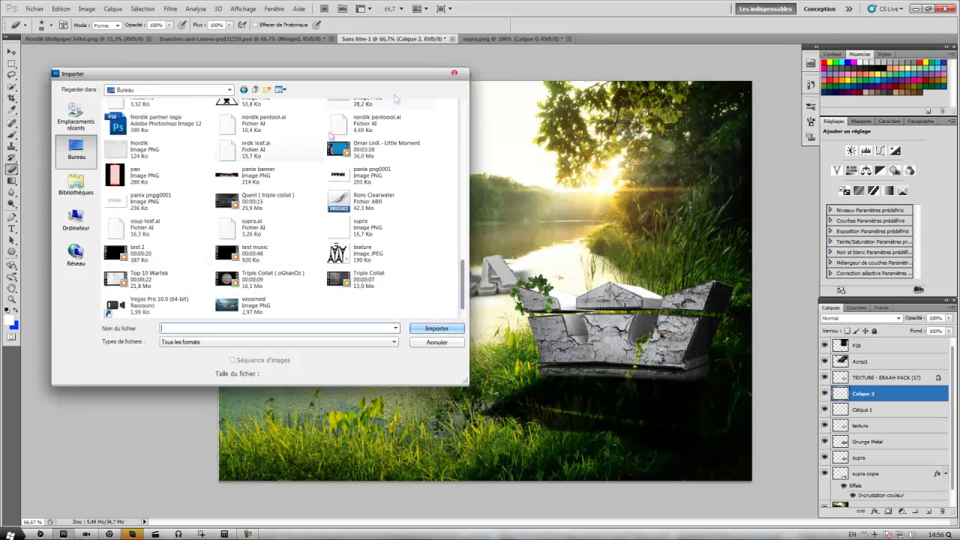
click(76, 185)
double_click(240, 111)
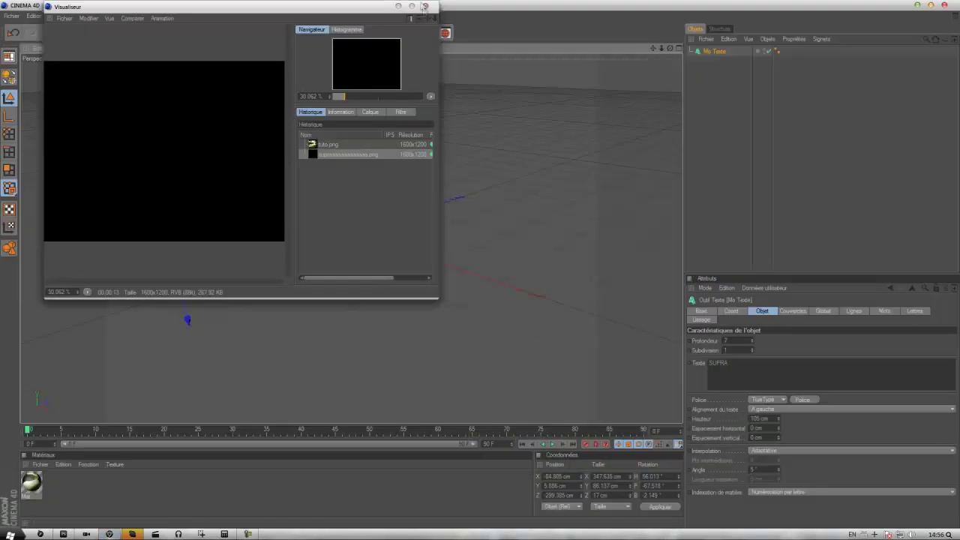
- Close Cinema 4D's render viewer and Réglages de rendu windows
click(427, 6)
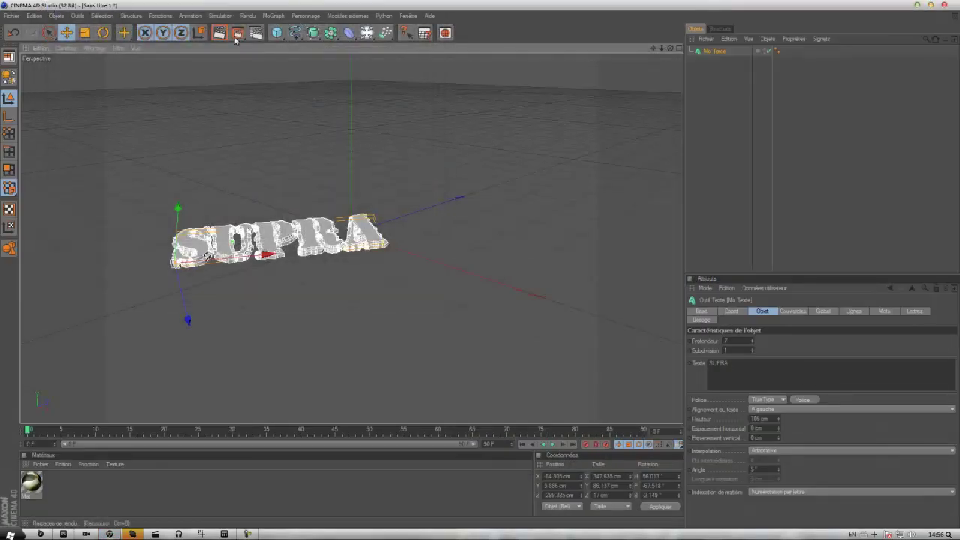
click(253, 33)
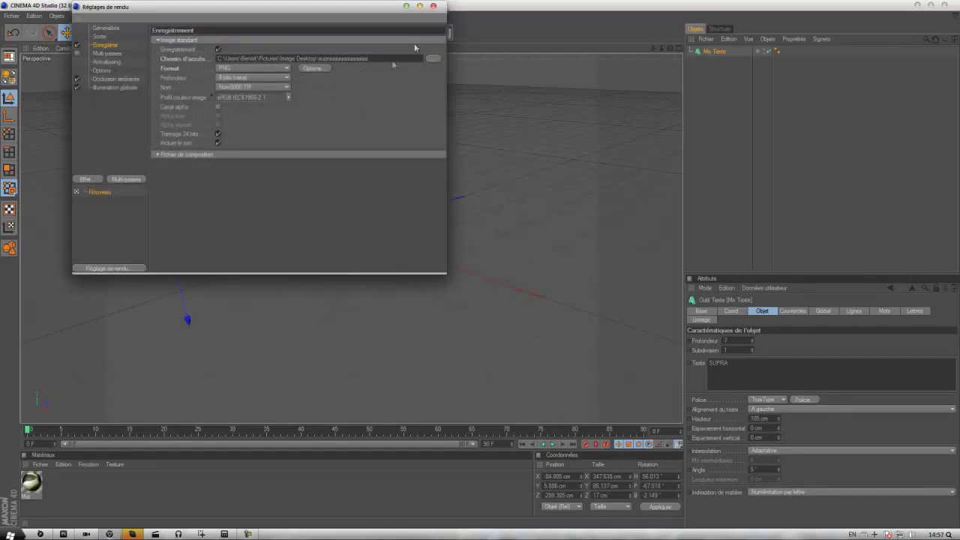
click(434, 6)
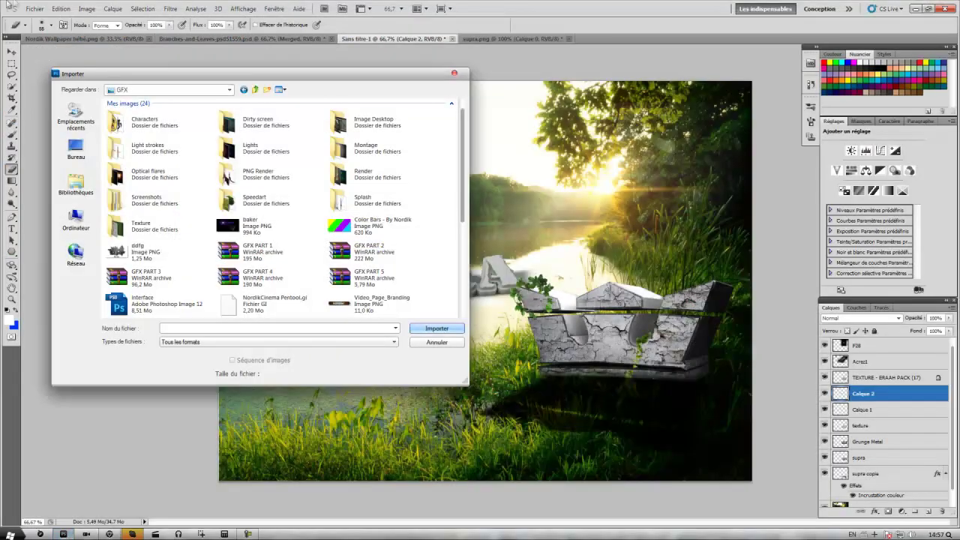
- Import the supraaaa render from Image Desktop, then cancel its placement
double_click(368, 124)
drag(461, 120, 459, 293)
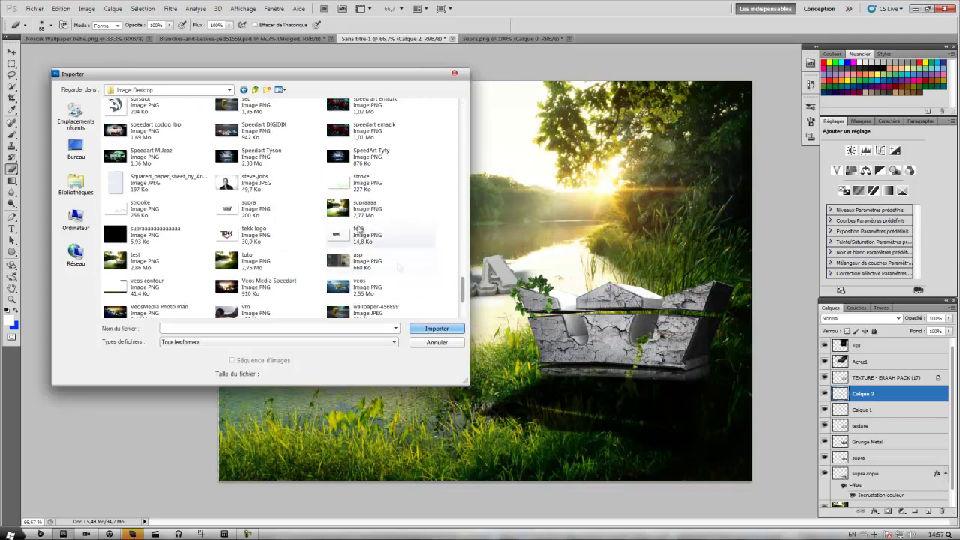
click(341, 210)
click(436, 329)
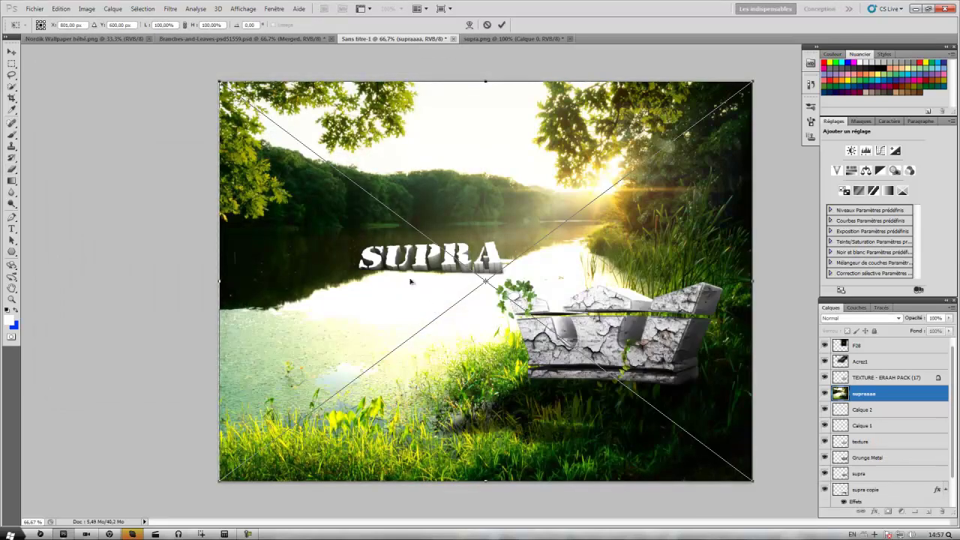
key(Escape)
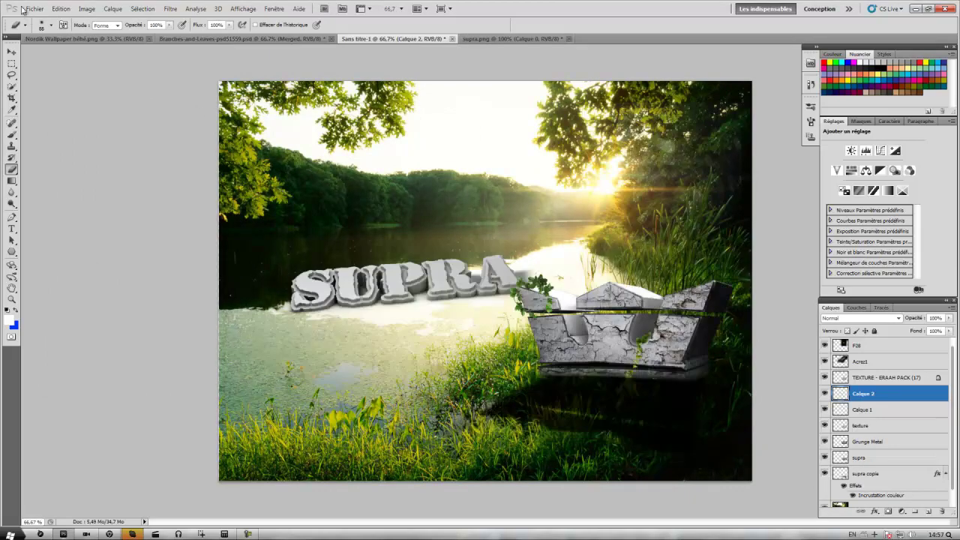
- Import the black lens-flare render, then cancel its placement
click(22, 9)
click(53, 180)
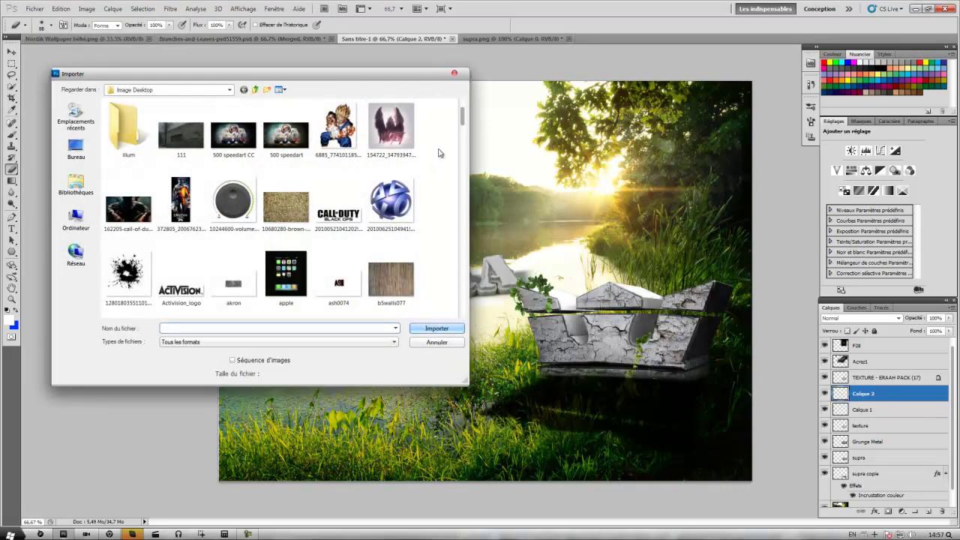
mouse_move(462, 116)
mouse_down()
mouse_move(462, 280)
mouse_move(453, 298)
mouse_up()
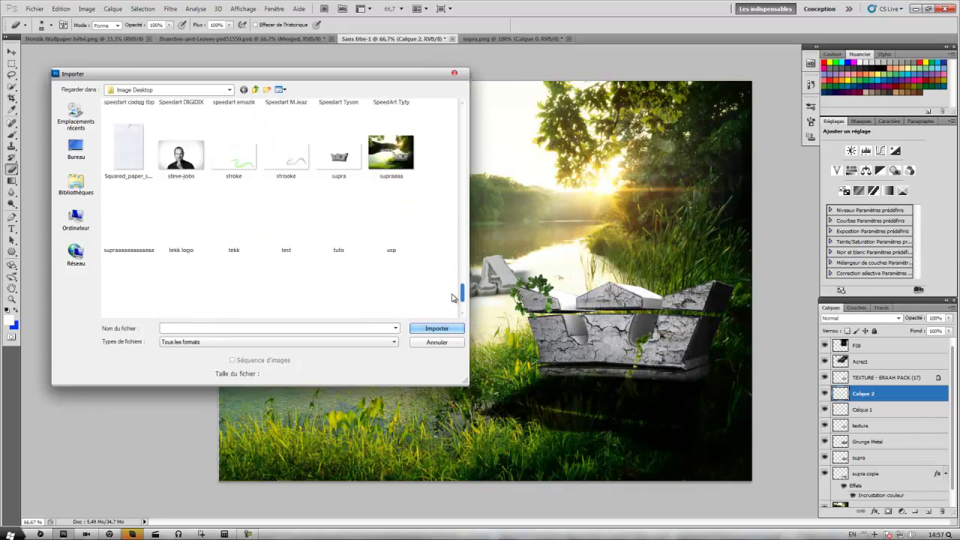
drag(451, 298, 451, 292)
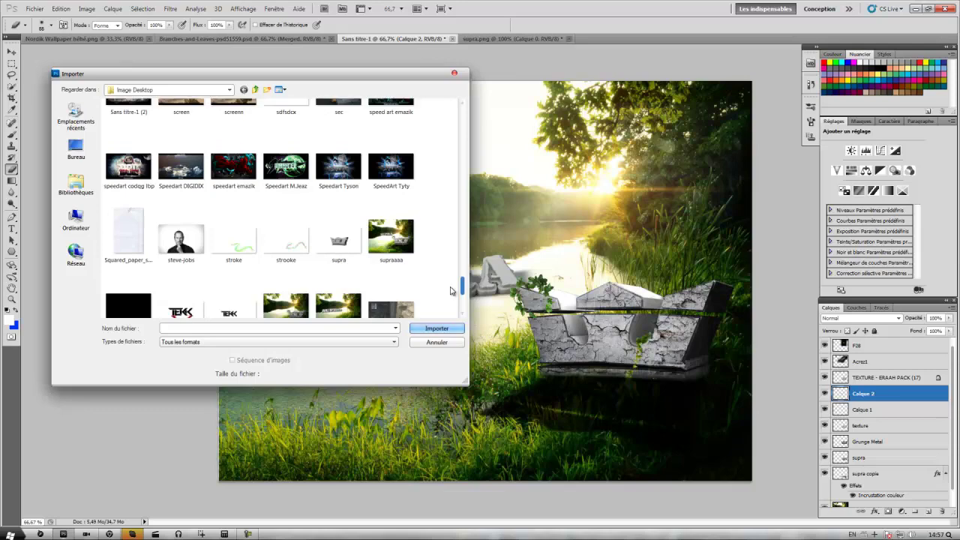
drag(451, 291, 442, 303)
scroll(443, 302, up, 1)
click(128, 219)
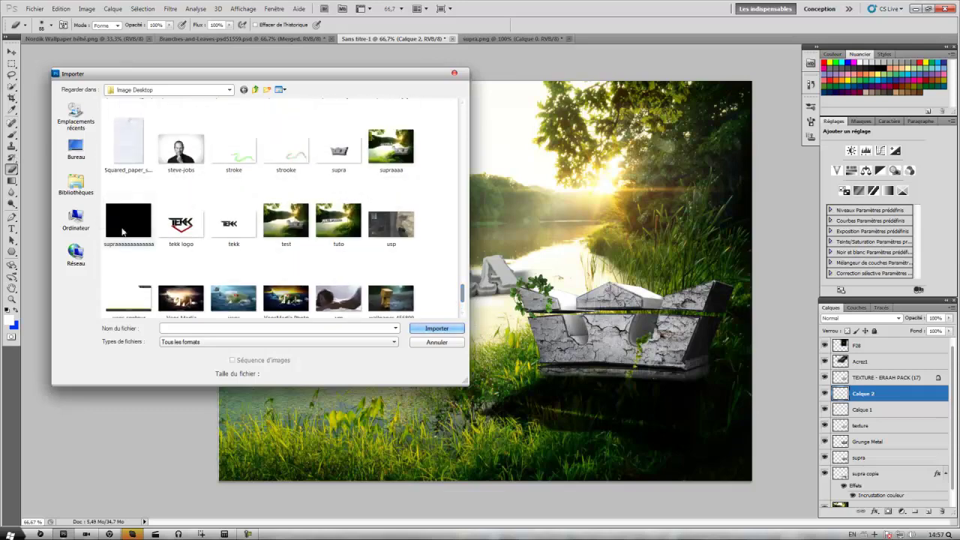
click(429, 330)
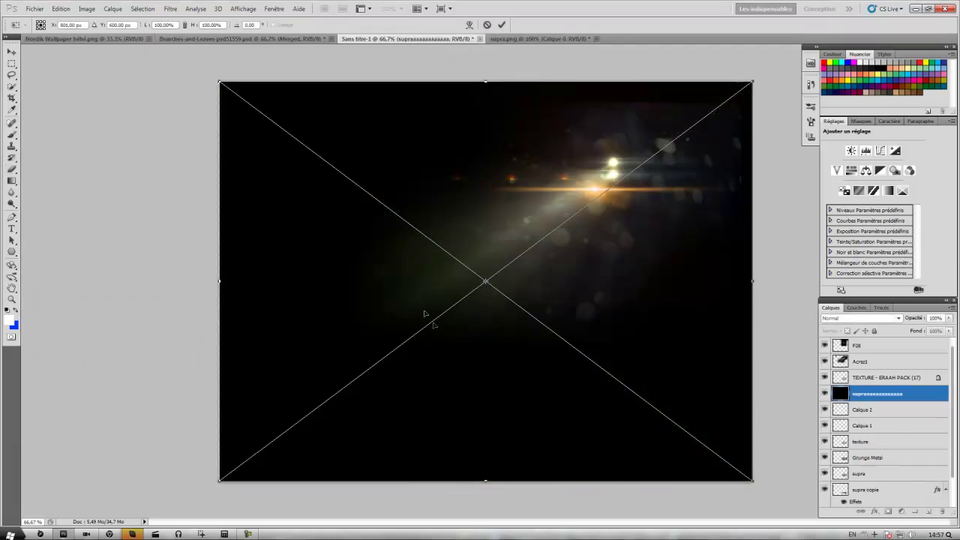
key(Escape)
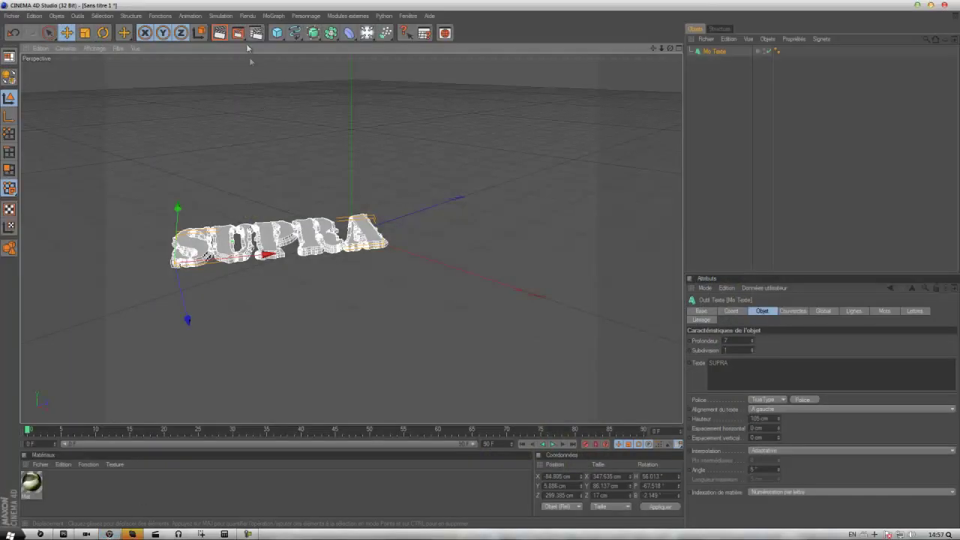
- Render a region around SUPRA, add a sky object, and re-render overwriting tuto.png
drag(248, 37, 279, 37)
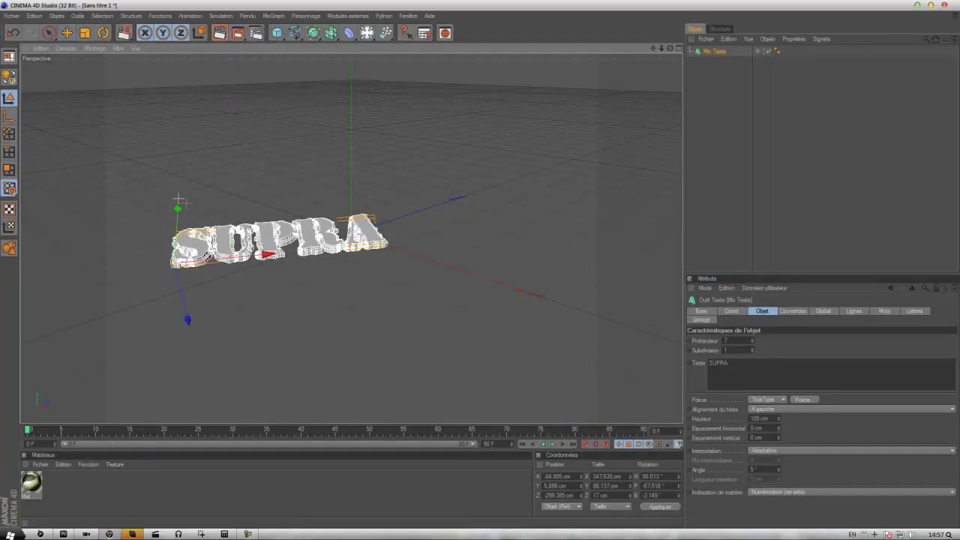
drag(155, 207, 399, 277)
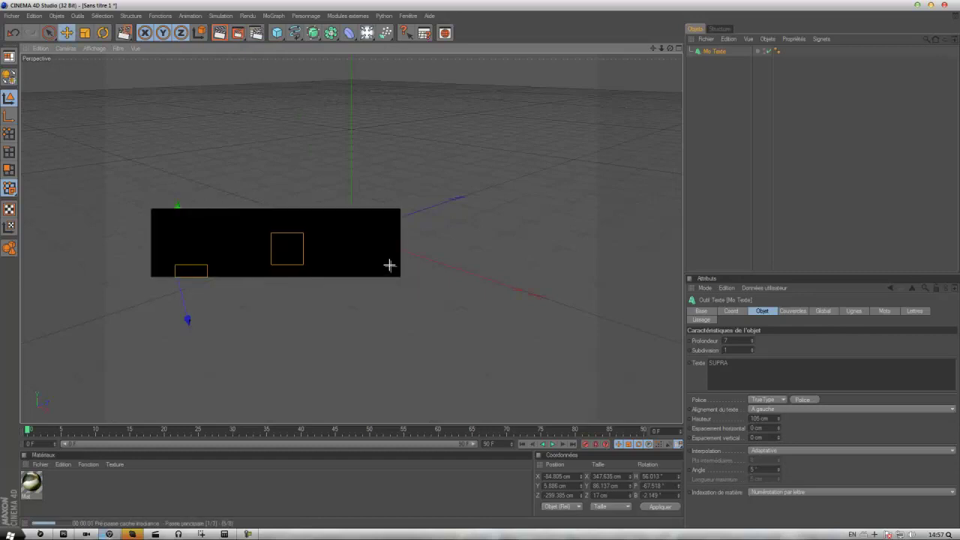
click(441, 236)
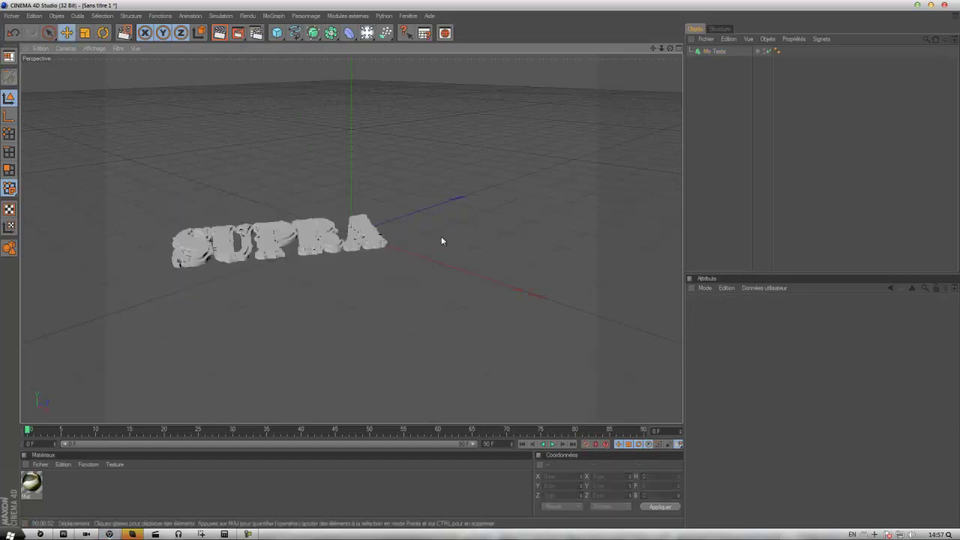
click(366, 32)
click(393, 60)
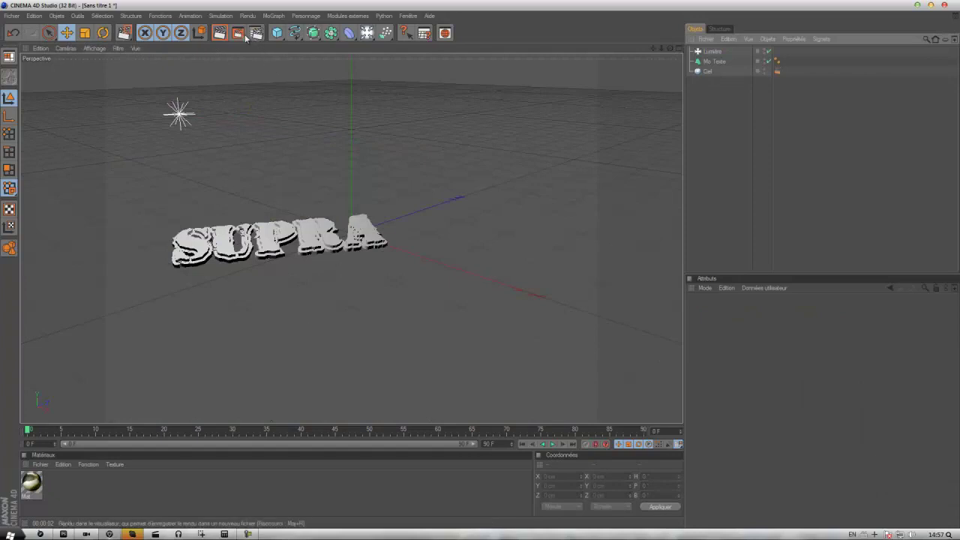
click(237, 35)
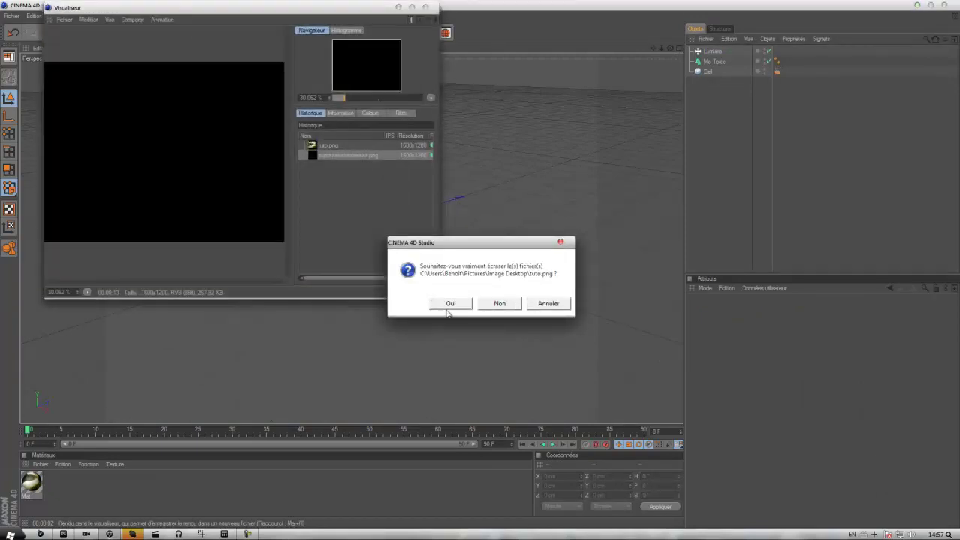
click(450, 304)
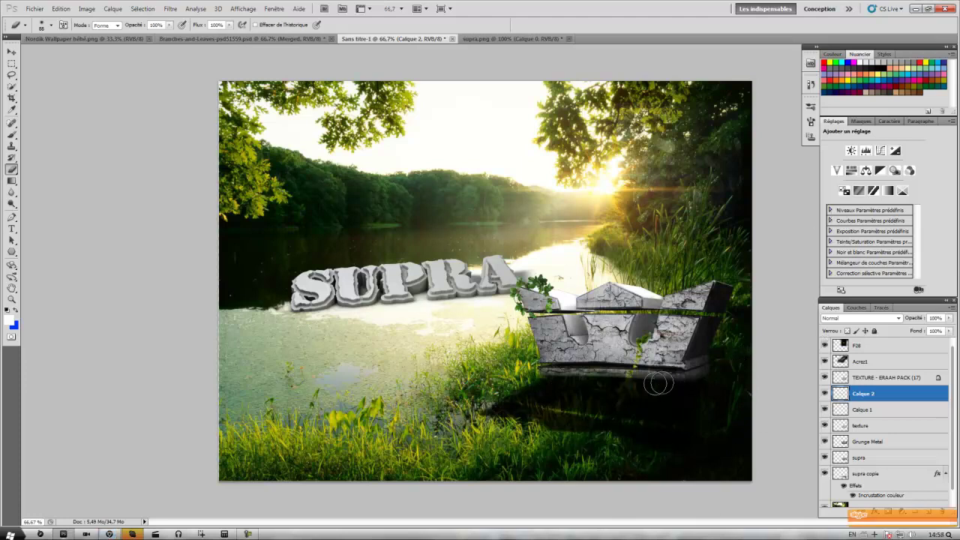
- Browse to GFX's Image Desktop folder and open the Never Speedart image in Photo Viewer
key(super)
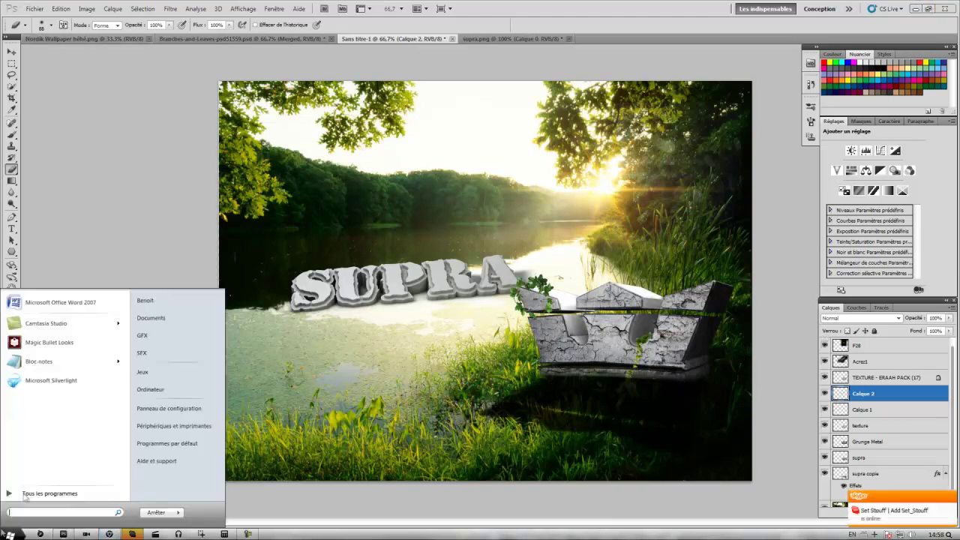
click(157, 355)
click(86, 198)
double_click(484, 199)
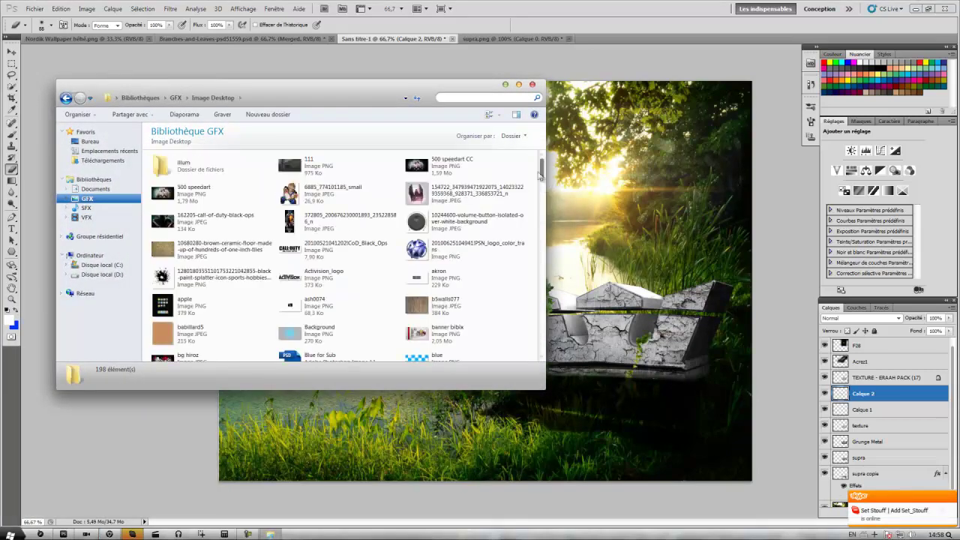
drag(536, 175, 510, 290)
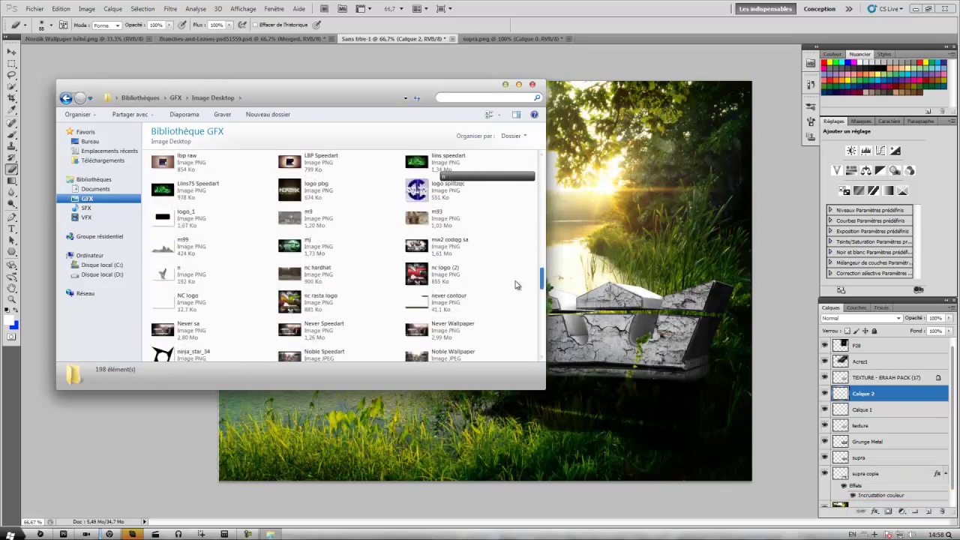
double_click(347, 267)
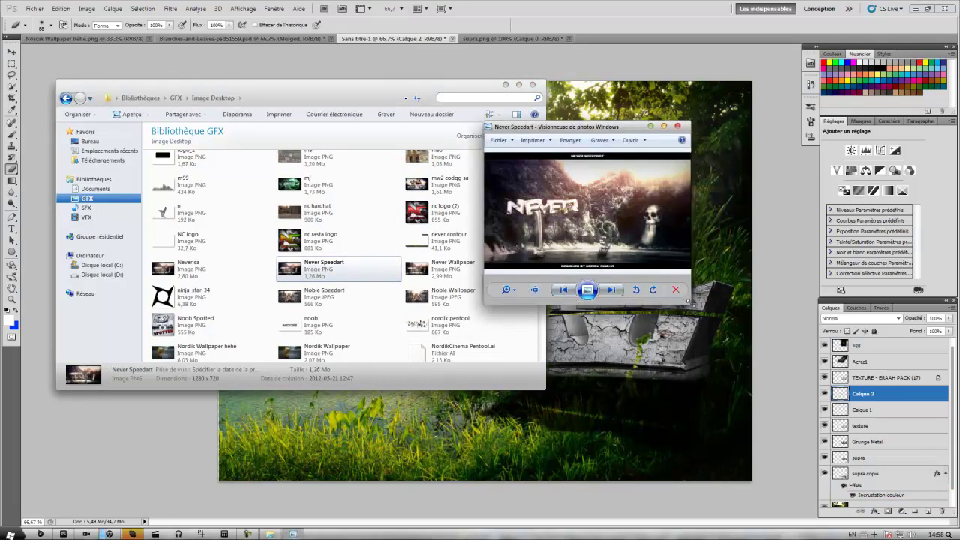
- Enlarge and reposition the Never Speedart viewer window, then close it to return to Photoshop
drag(692, 303, 956, 498)
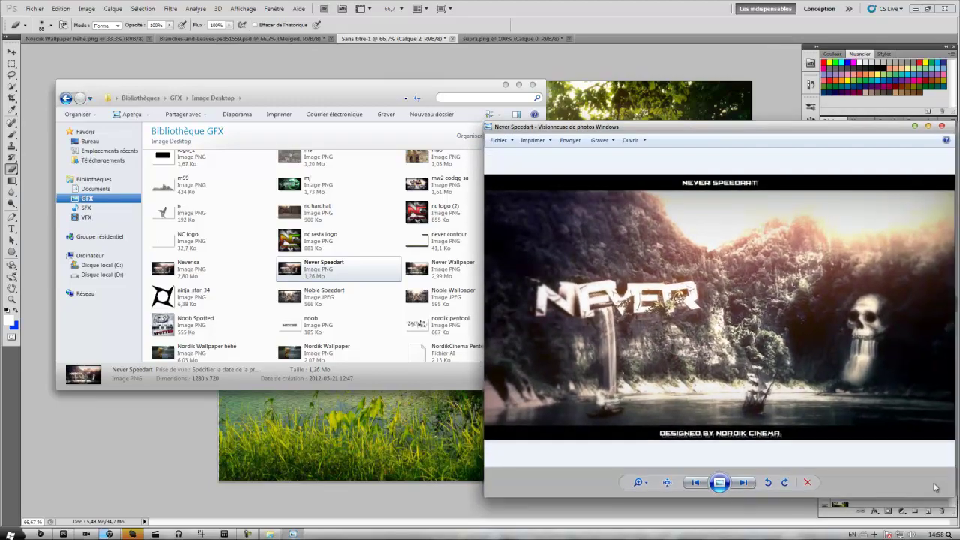
mouse_move(686, 132)
mouse_down()
mouse_move(303, 58)
mouse_move(240, 57)
mouse_up()
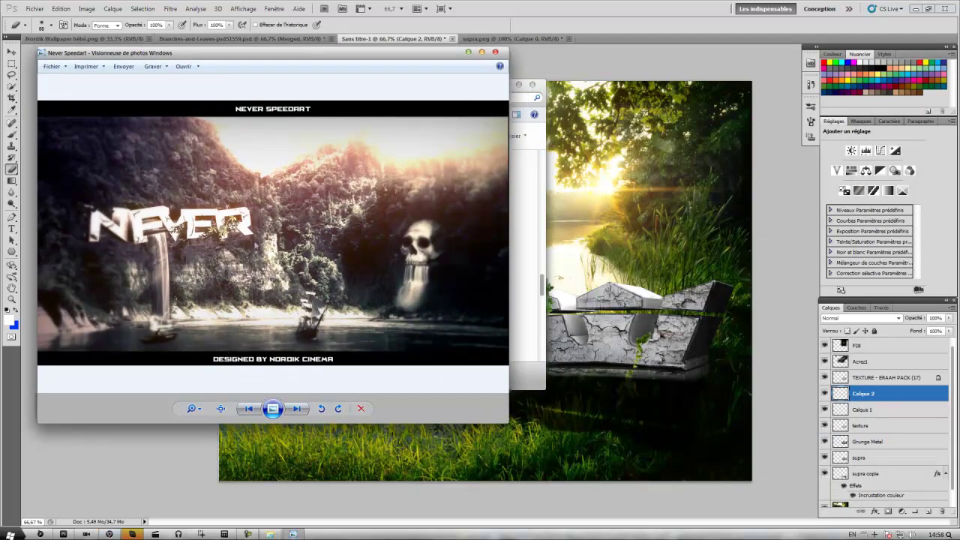
click(349, 28)
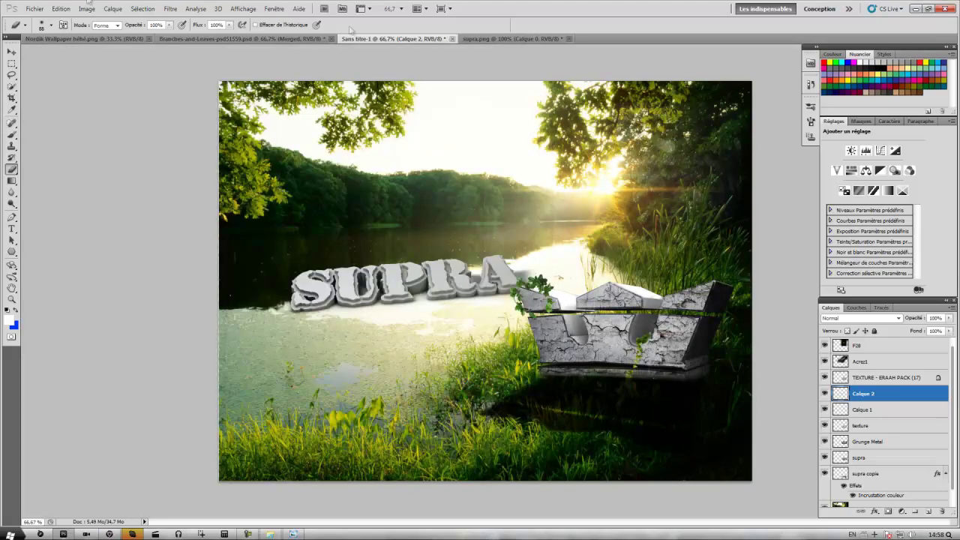
- Start Fichier > Importer and browse to Bibliothèques > GFX > Speedart
click(36, 9)
click(79, 188)
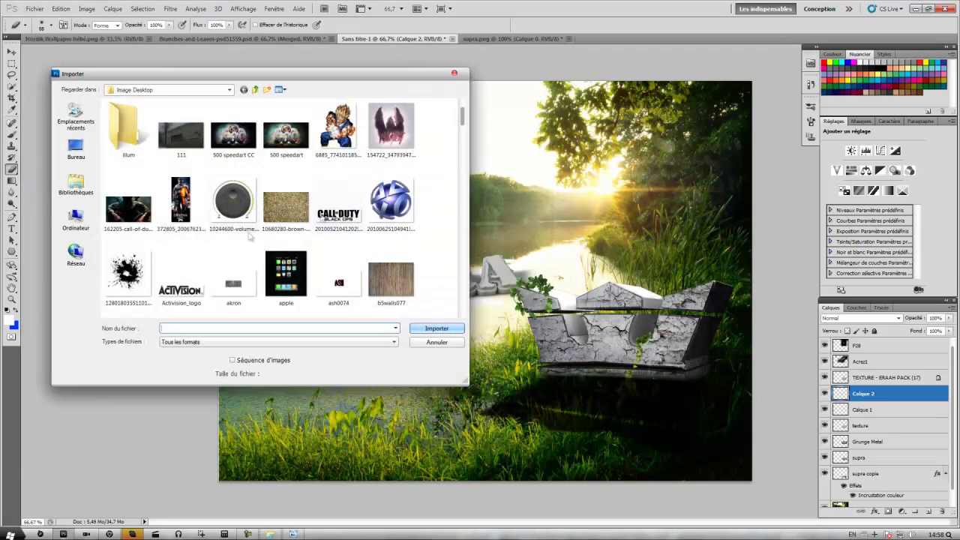
click(78, 184)
double_click(248, 116)
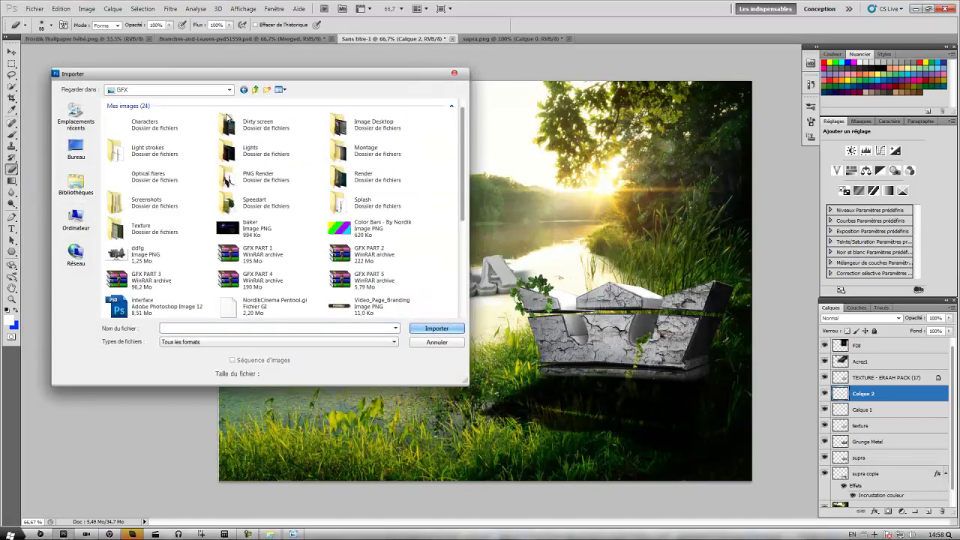
double_click(278, 213)
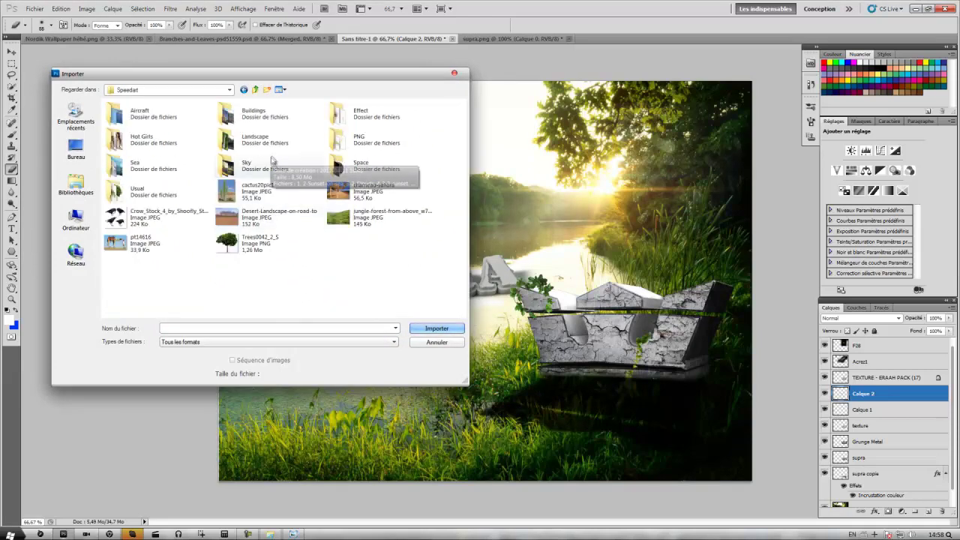
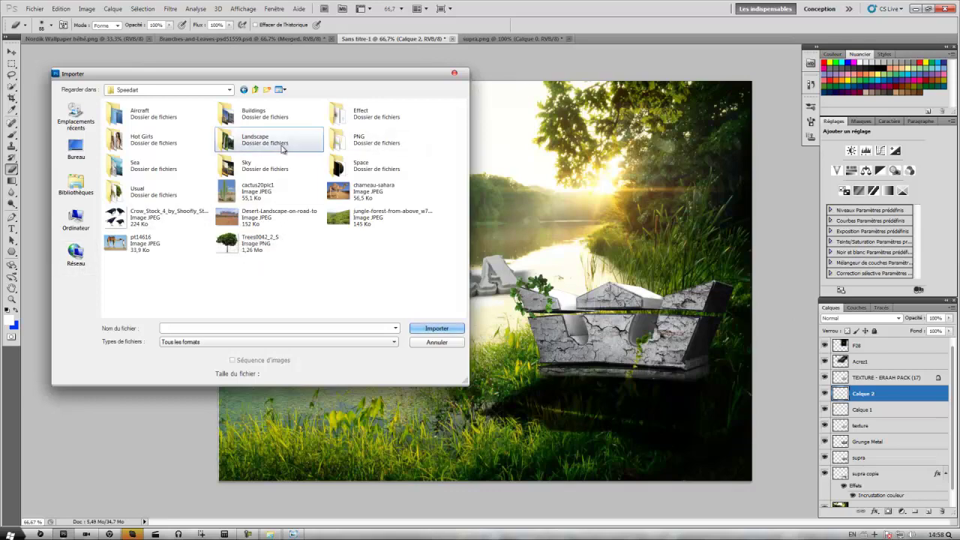
- Browse the Landscape, Photo-Manipulation Pack and Kodiak Graphics Pack folders for a waterfall image
double_click(248, 146)
drag(464, 130, 469, 148)
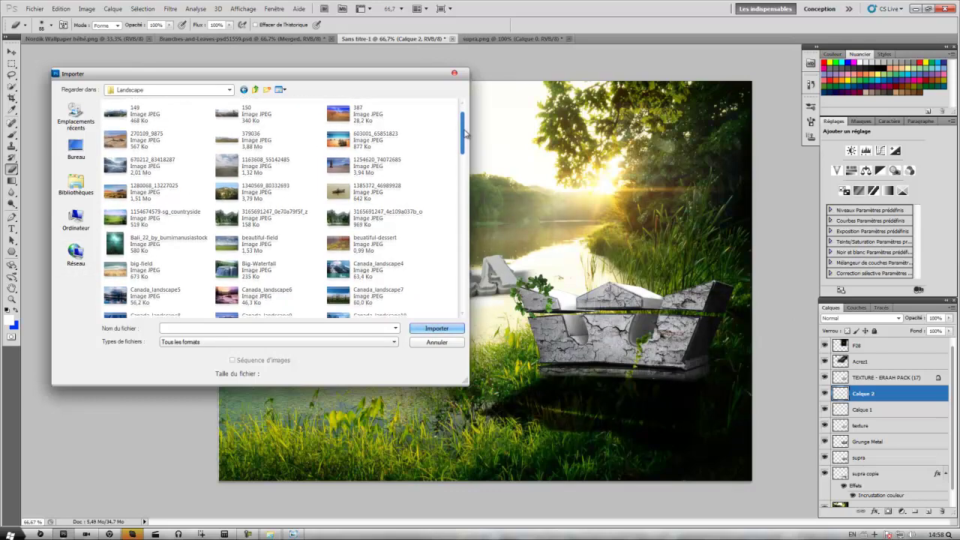
drag(469, 147, 469, 171)
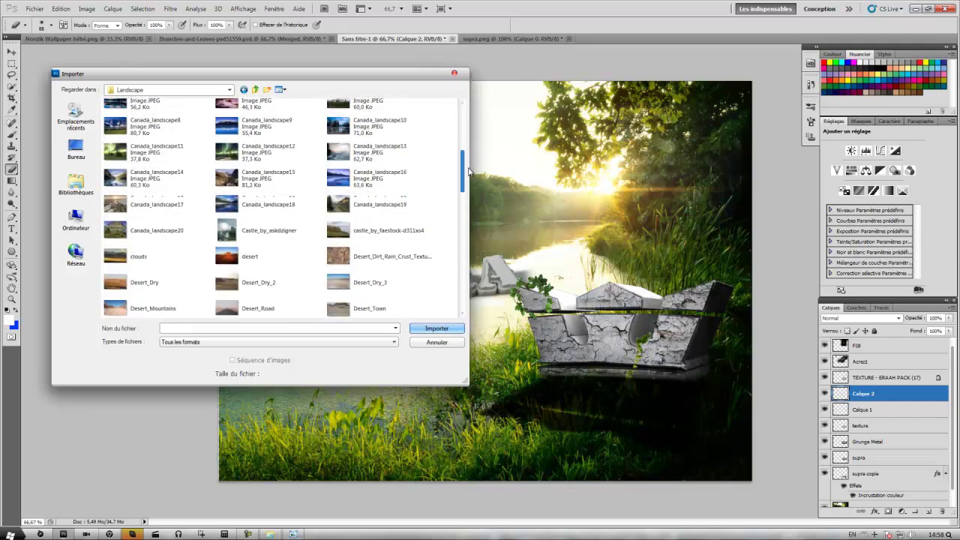
click(75, 184)
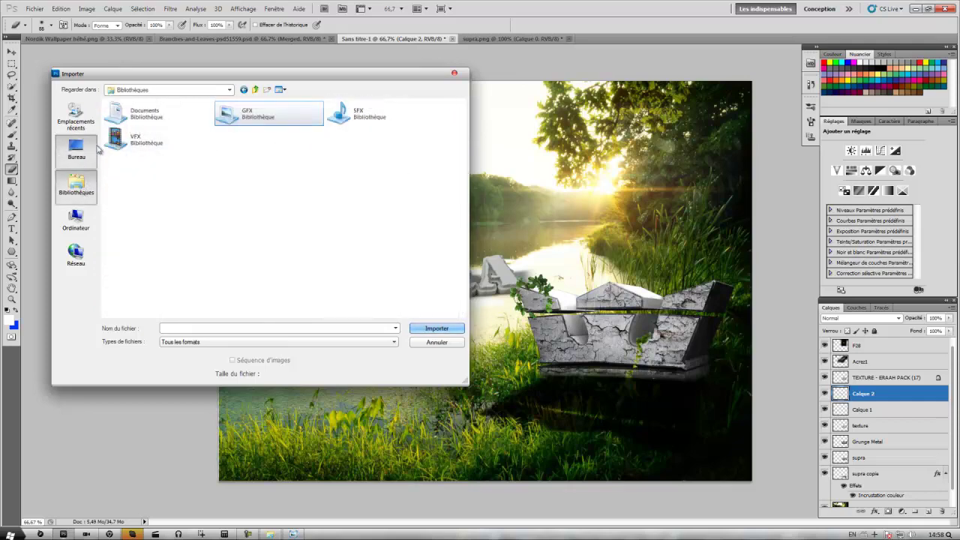
click(76, 149)
double_click(192, 294)
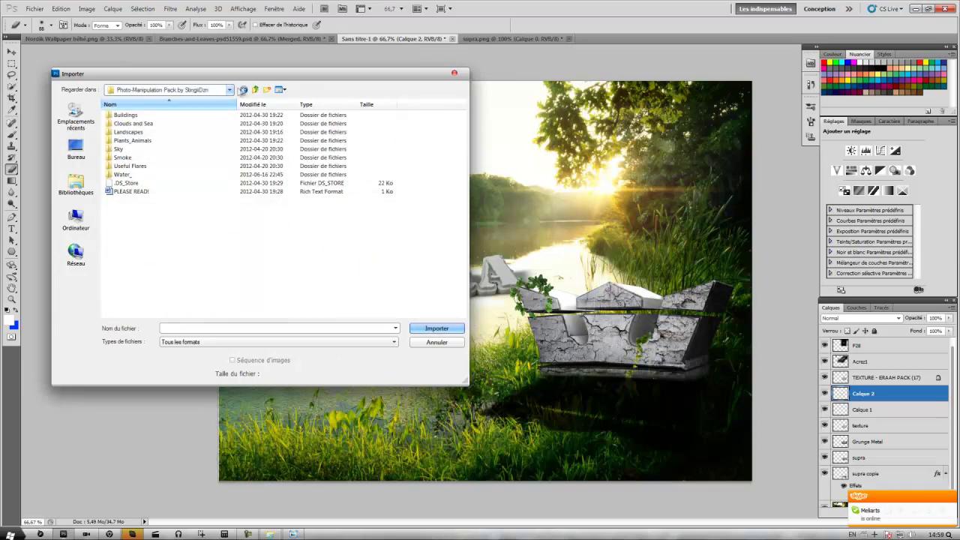
click(244, 89)
double_click(164, 291)
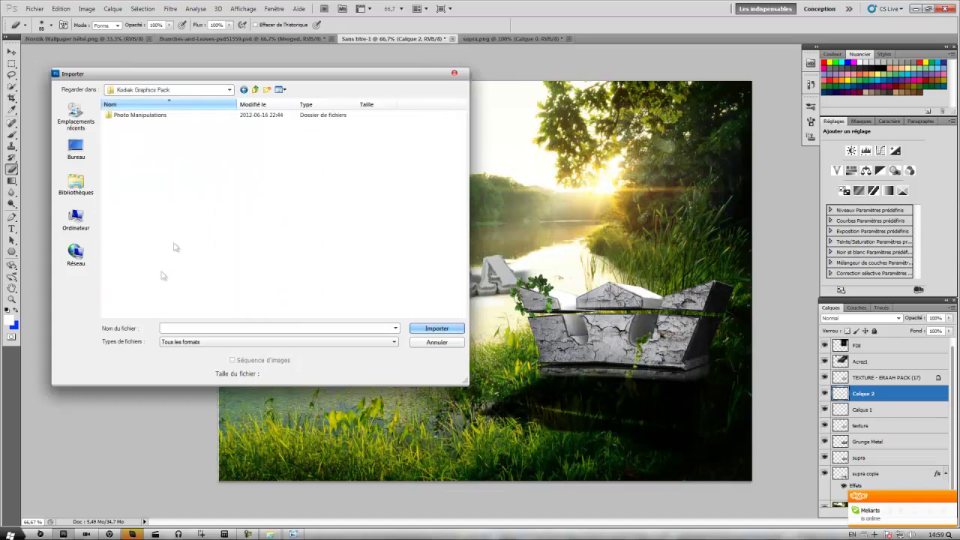
double_click(227, 115)
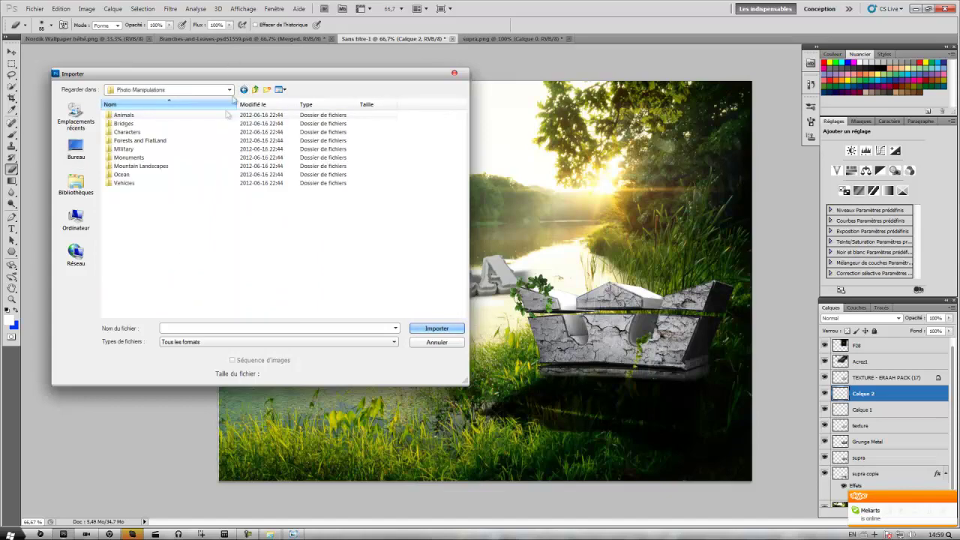
click(244, 89)
click(244, 90)
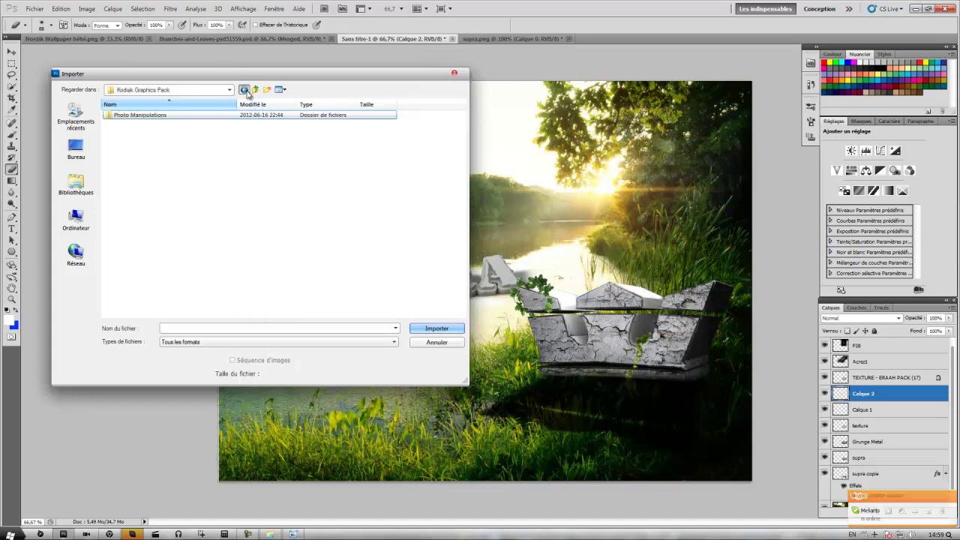
- Place Waterfall6 from Best PhotoManip Pack by Alique > Waterfalls into the composition
click(301, 245)
scroll(302, 252, down, 1)
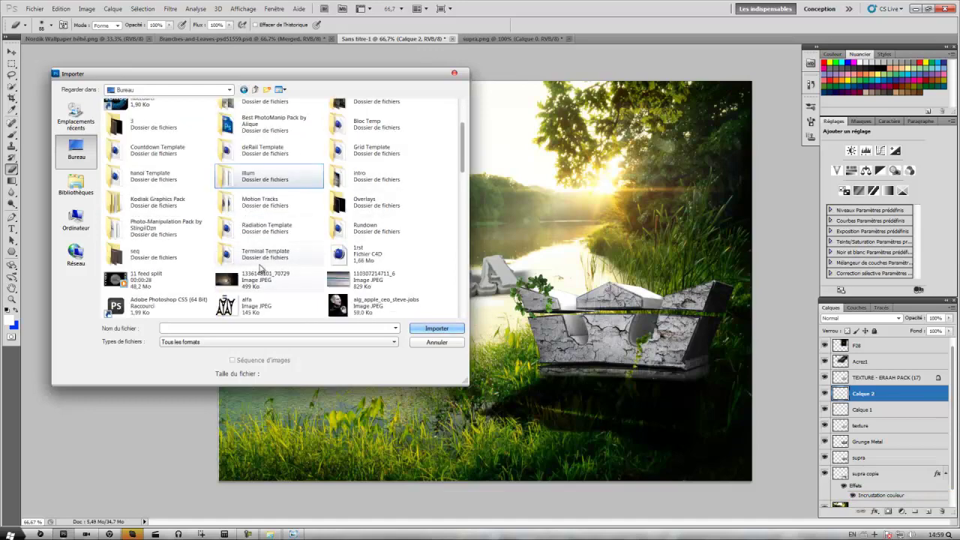
double_click(274, 135)
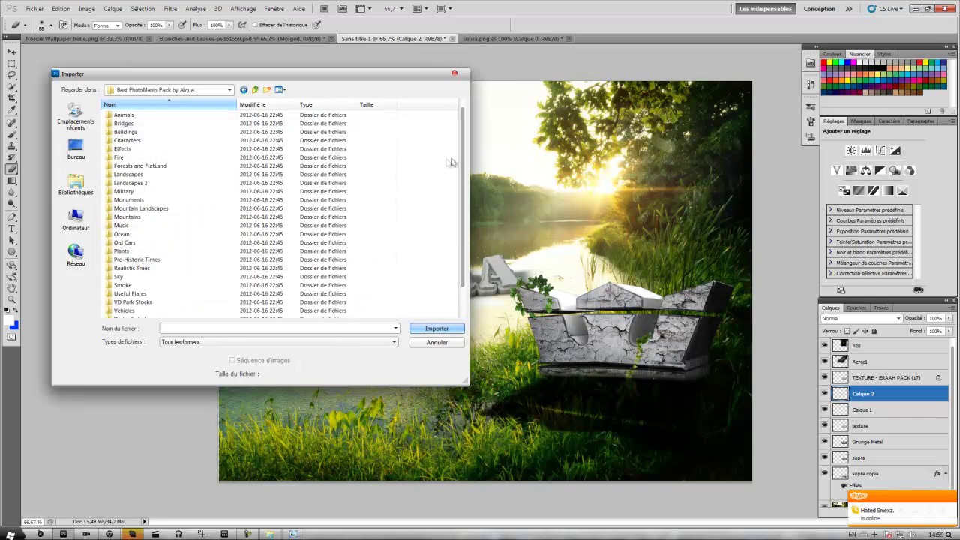
drag(462, 156, 453, 188)
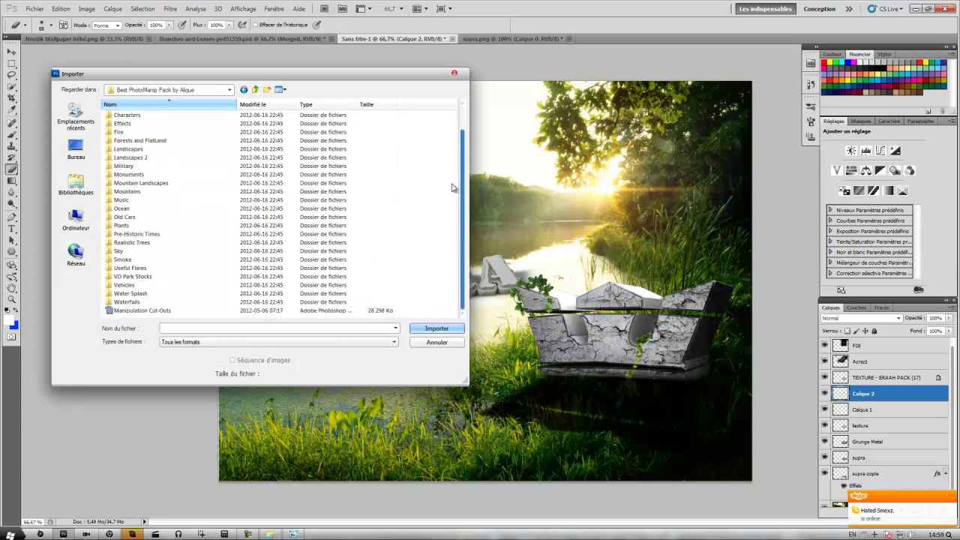
double_click(144, 302)
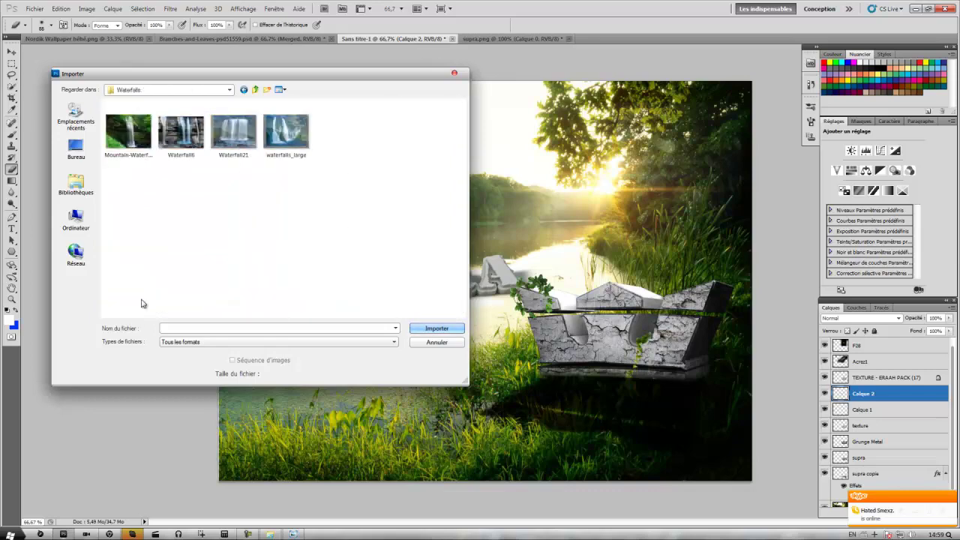
click(146, 148)
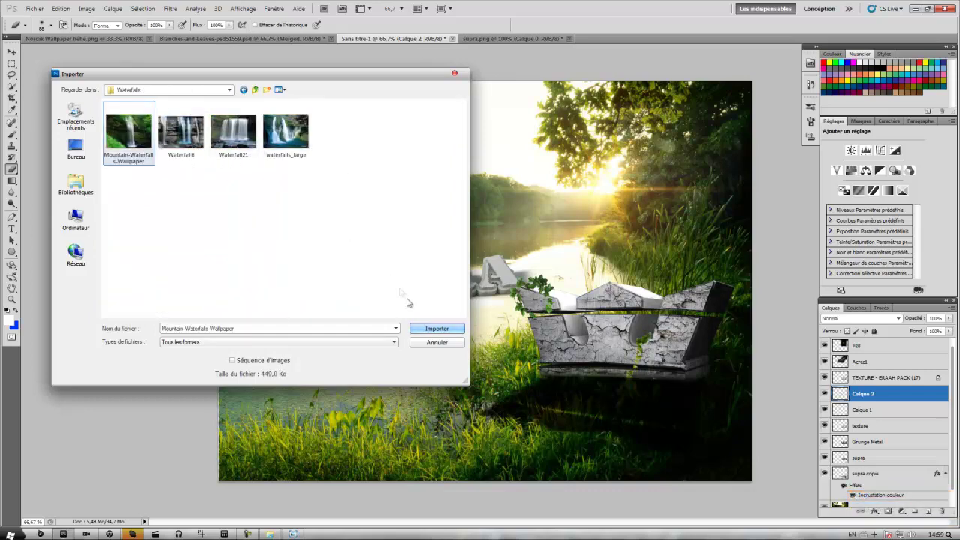
click(181, 139)
click(436, 327)
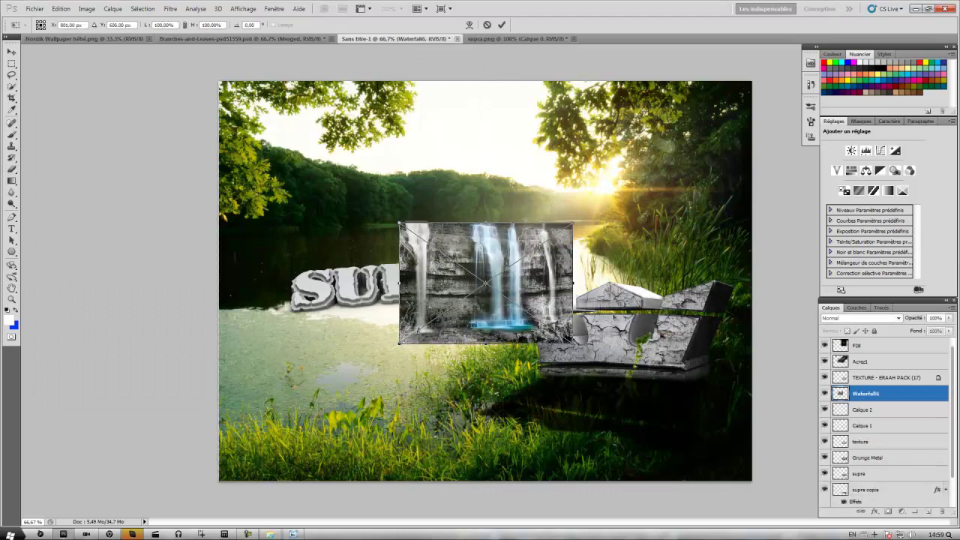
- Mirror the waterfall horizontally and commit it over the cracked stone block
drag(436, 328, 606, 370)
right_click(698, 341)
click(745, 482)
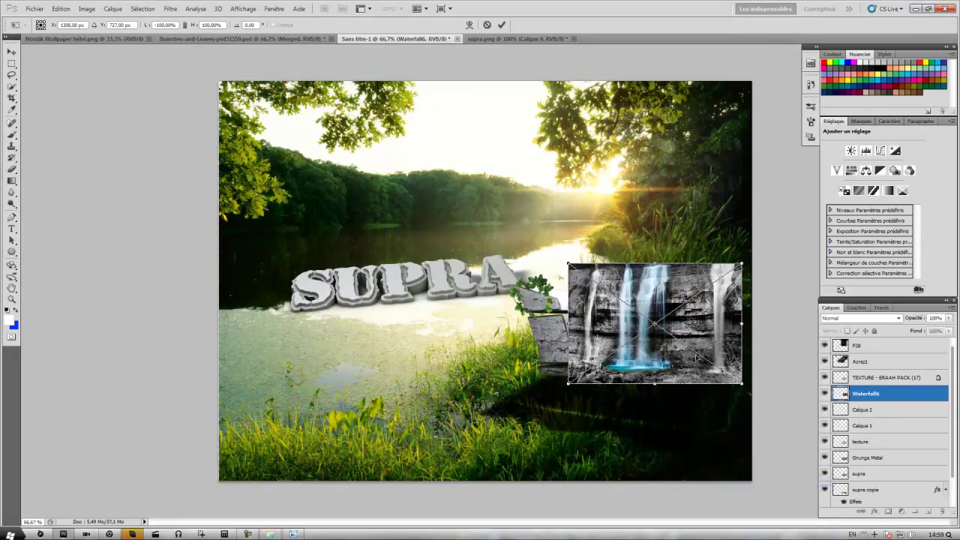
mouse_move(725, 346)
mouse_down()
mouse_move(588, 381)
mouse_move(610, 359)
mouse_up()
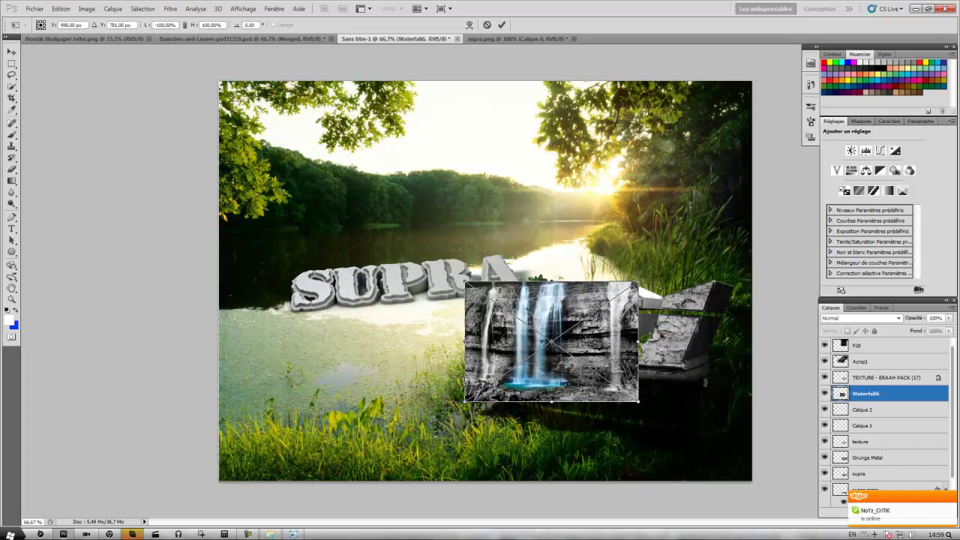
key(Return)
- Rasterize the waterfall layer and erase its left strip with the Eraser
key(e)
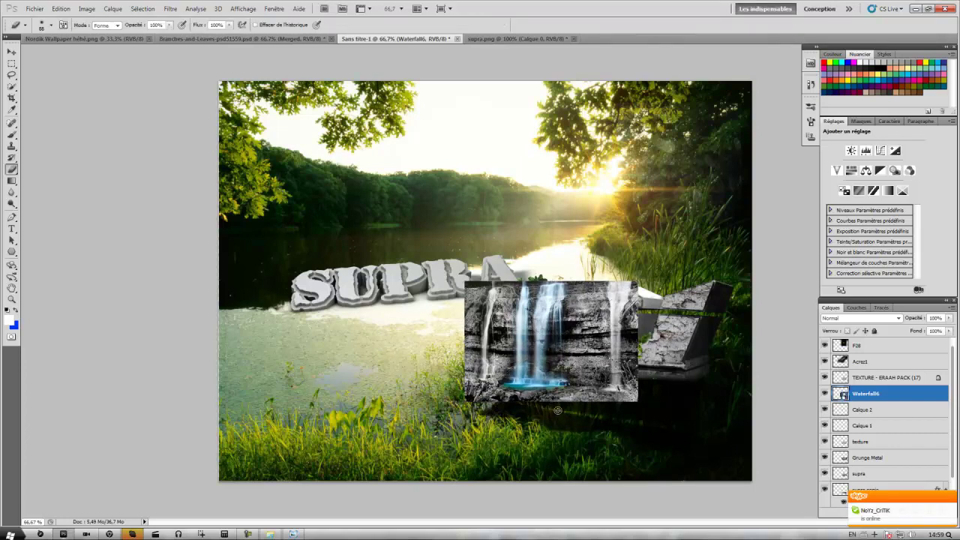
click(448, 271)
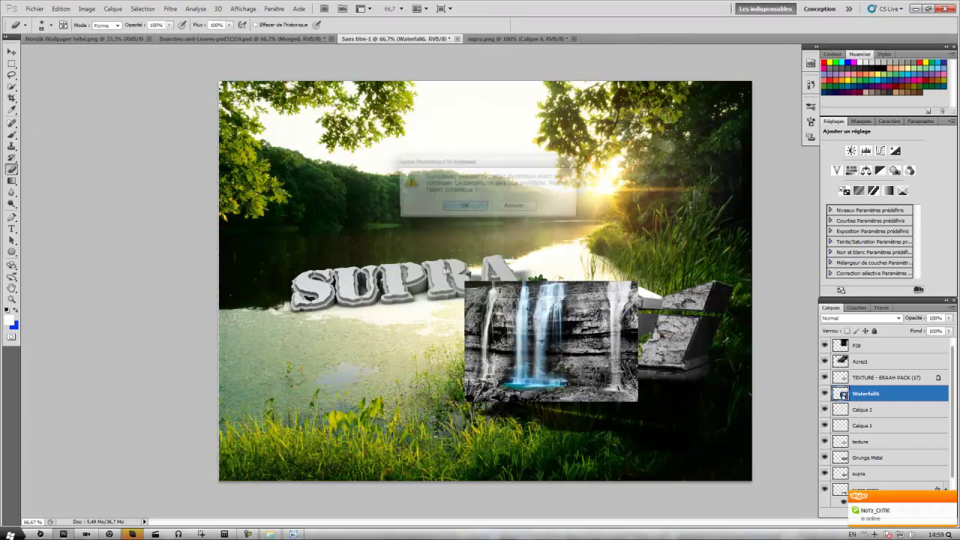
click(452, 213)
drag(480, 285, 476, 398)
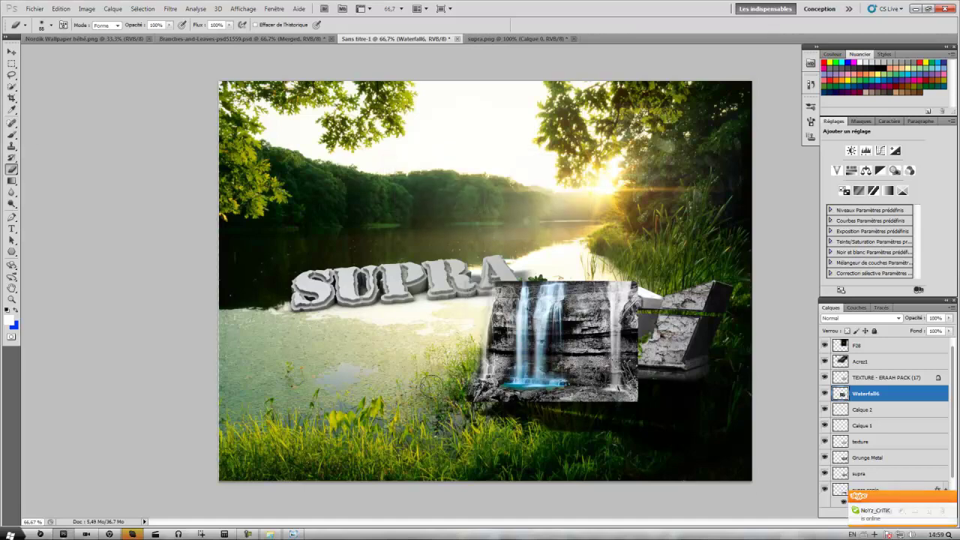
click(50, 25)
- Erase the waterfall's left part and around the stone block with a 432 px eraser
key(Return)
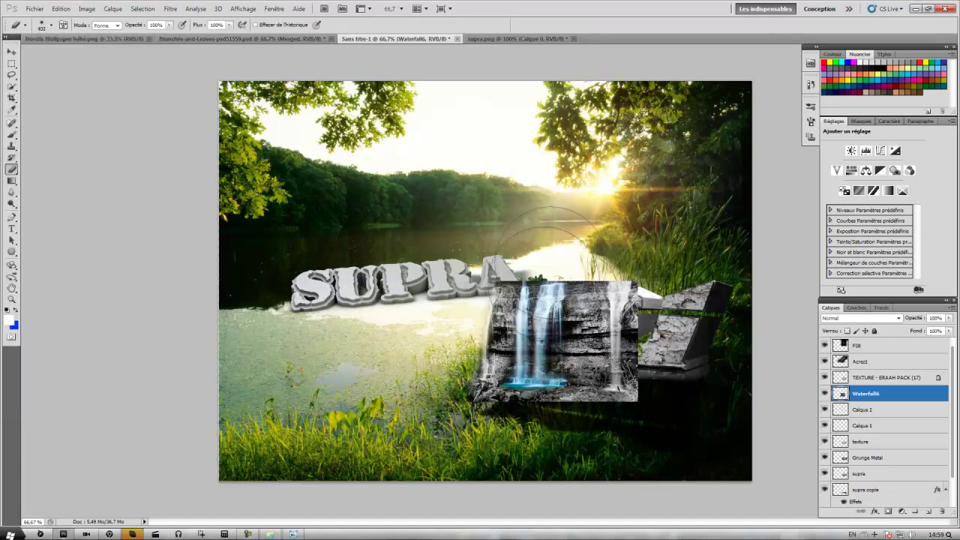
click(52, 26)
key(Return)
mouse_move(495, 300)
mouse_down()
mouse_move(518, 390)
mouse_move(512, 254)
mouse_up()
drag(529, 296, 582, 270)
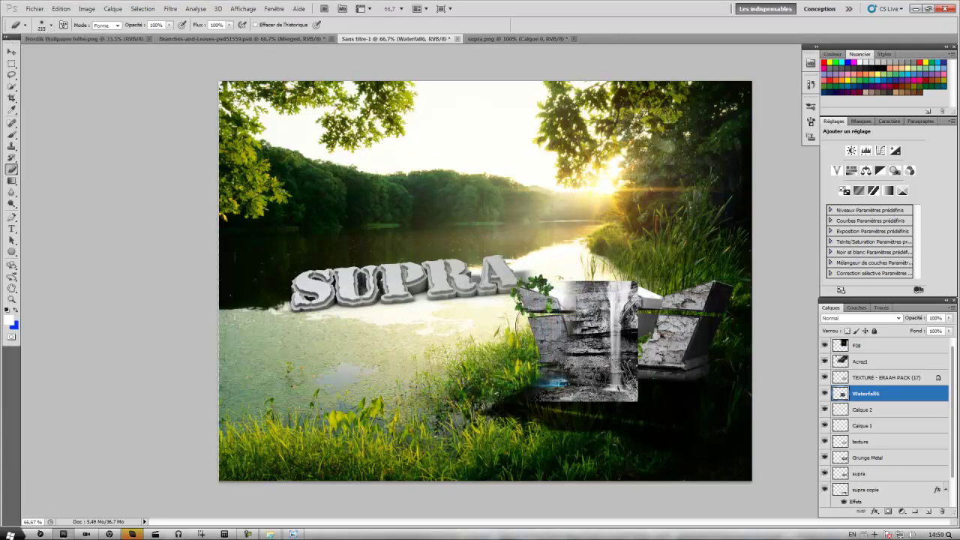
drag(586, 315, 553, 391)
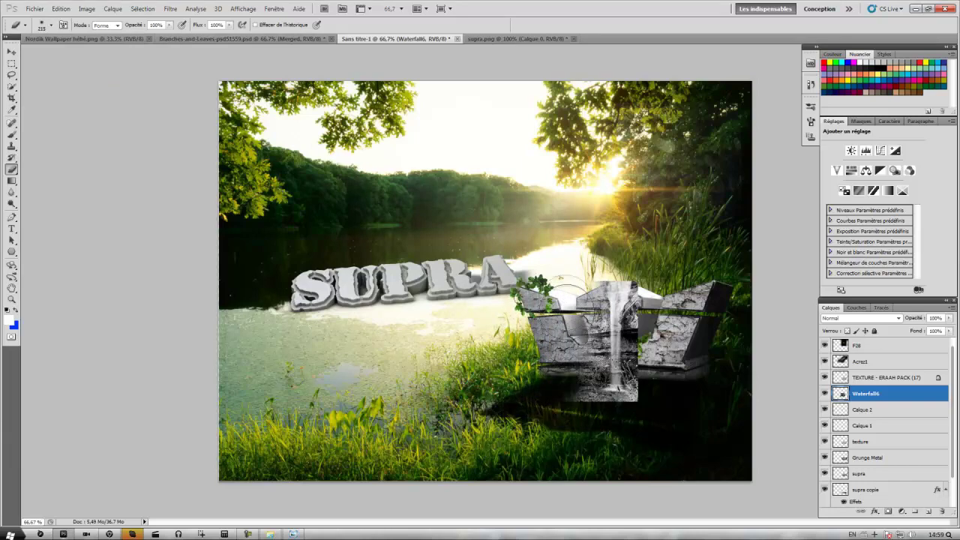
- Shrink the eraser to 125 px, lower layer opacity to 76%, and fade the waterfall's bottom
click(49, 25)
drag(84, 51, 70, 51)
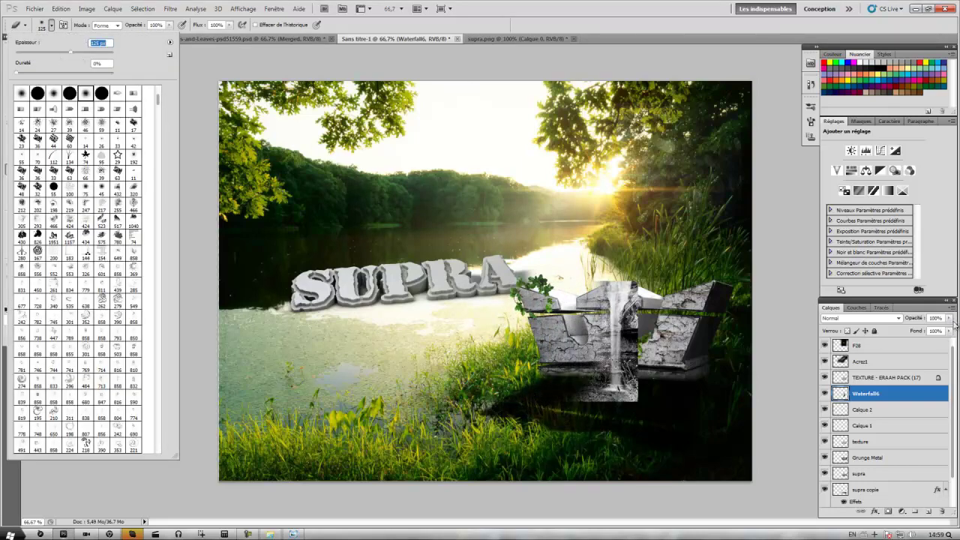
drag(949, 319, 931, 318)
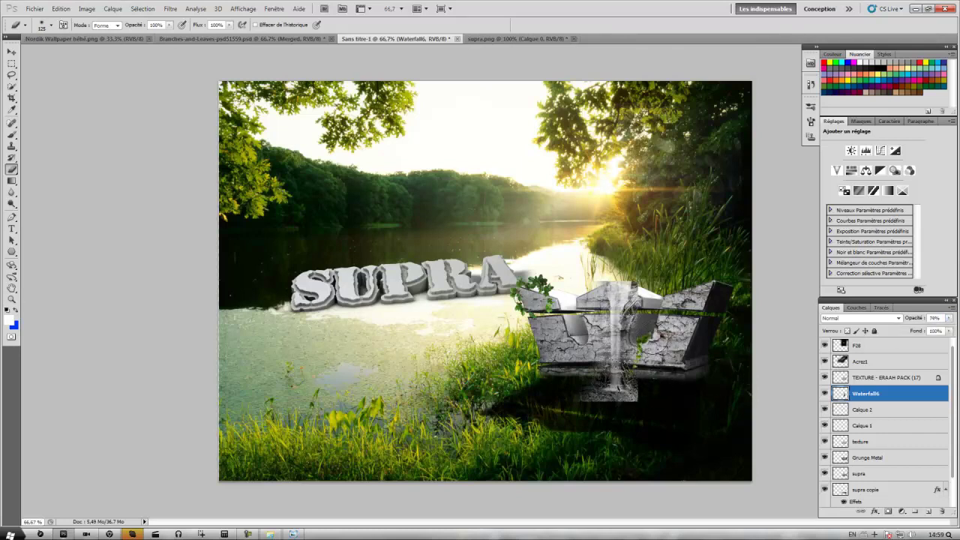
drag(641, 405, 574, 398)
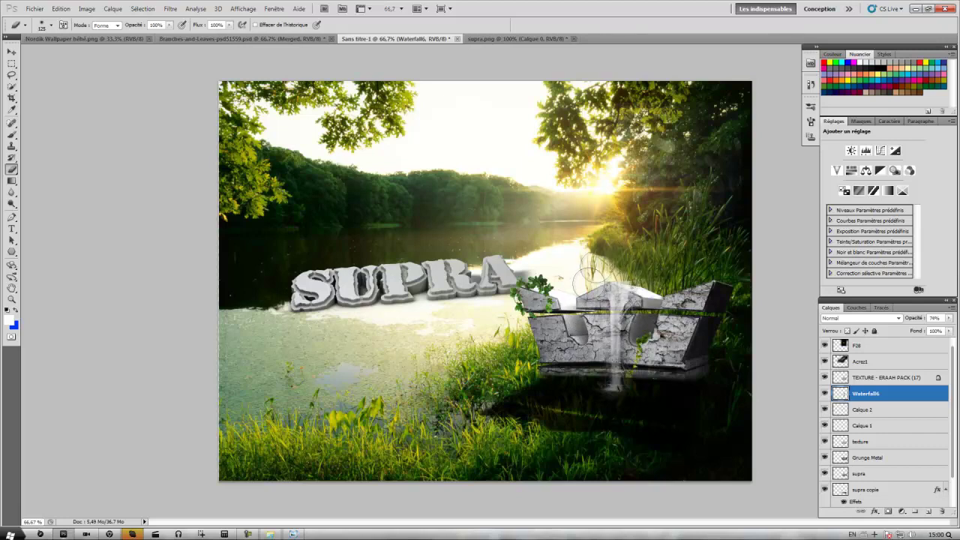
click(950, 318)
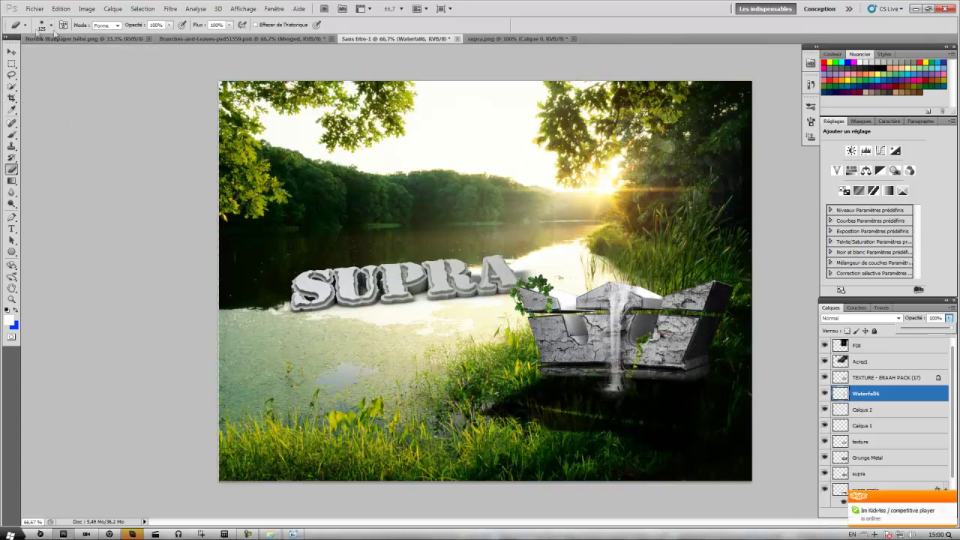
- Delete the waterfall layer and bring up the Never Speedart reference image
click(51, 25)
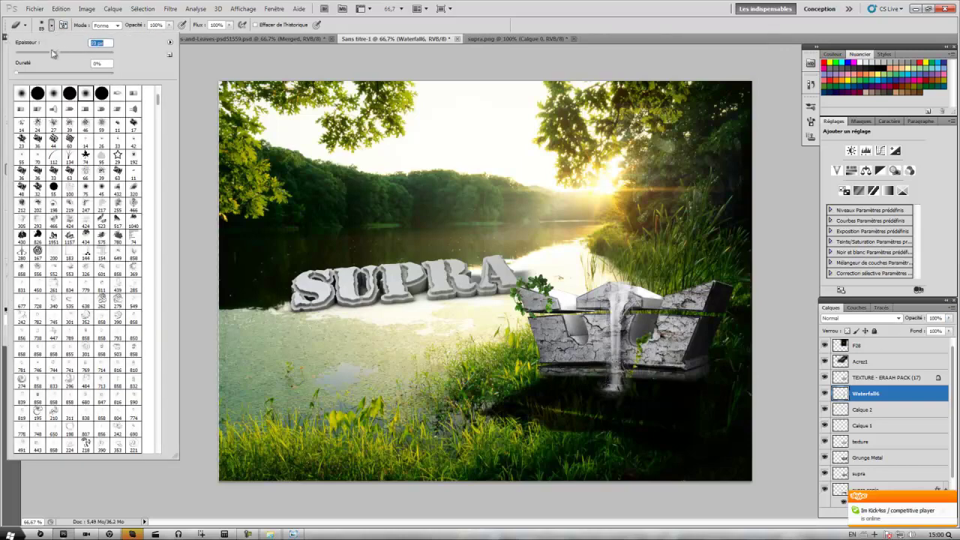
key(Return)
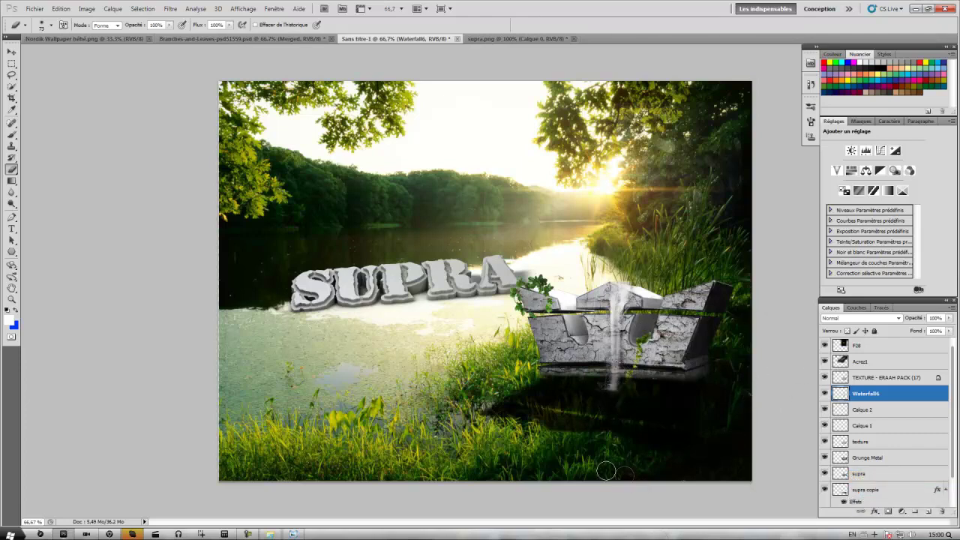
key(Delete)
click(294, 534)
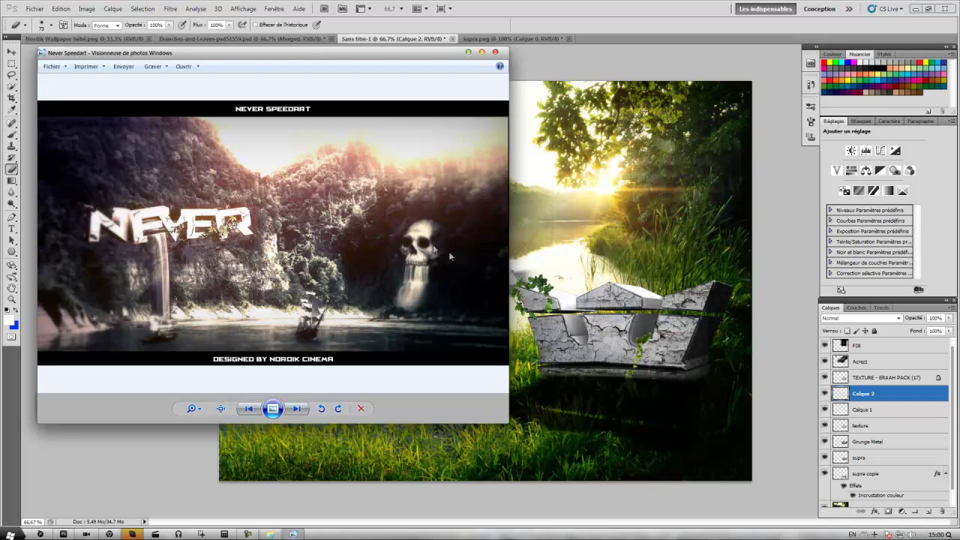
- Place 1199930_group_of_skulls from the GFX Speedart folder and move it down-right
click(496, 53)
click(34, 9)
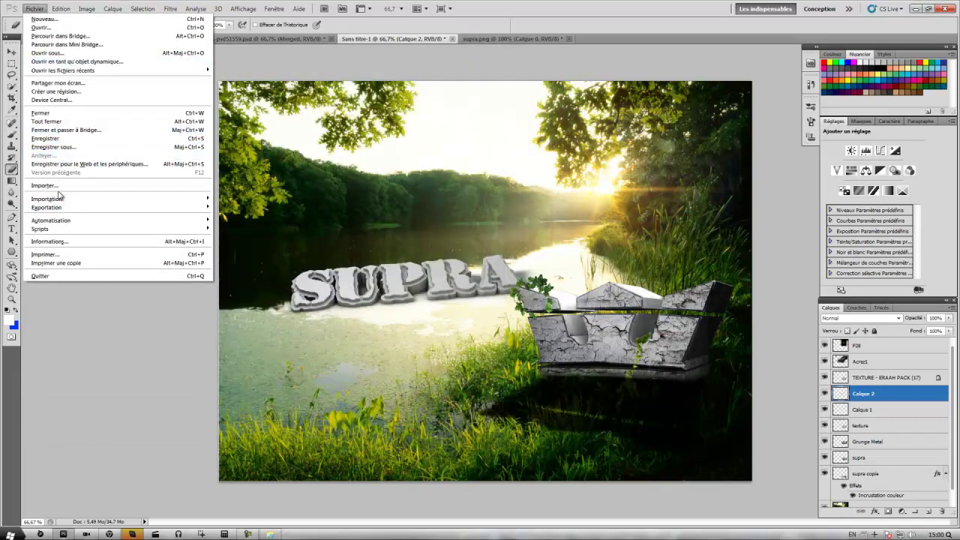
click(60, 186)
click(75, 184)
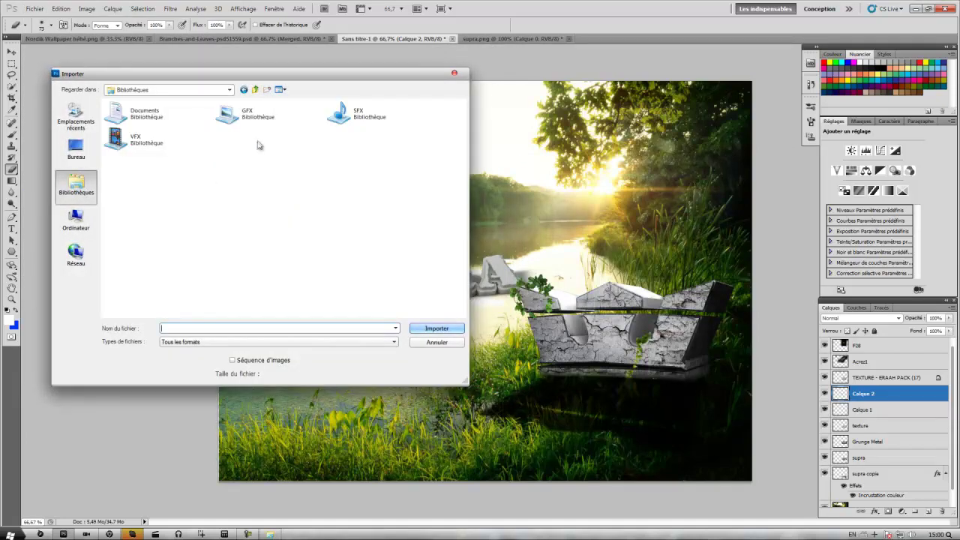
double_click(280, 120)
double_click(255, 201)
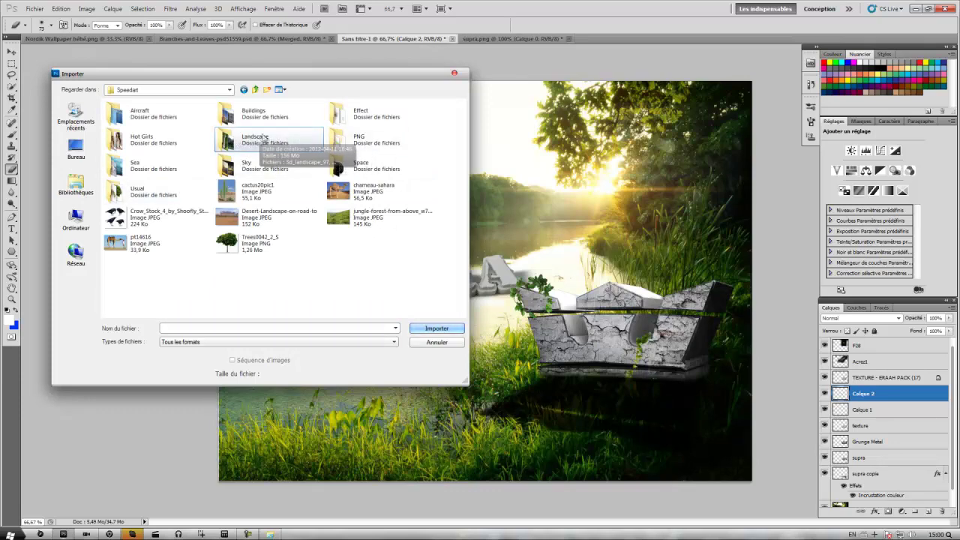
double_click(171, 192)
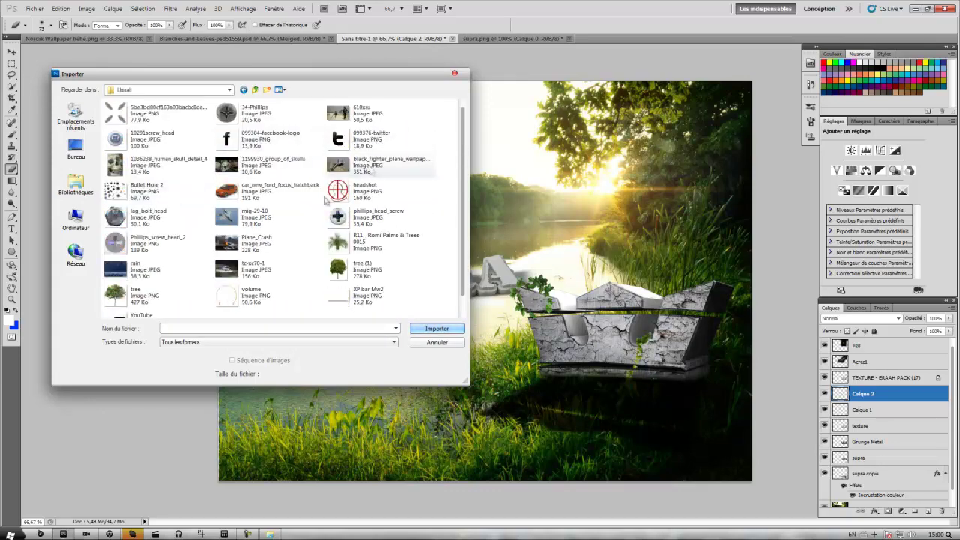
click(161, 165)
click(296, 174)
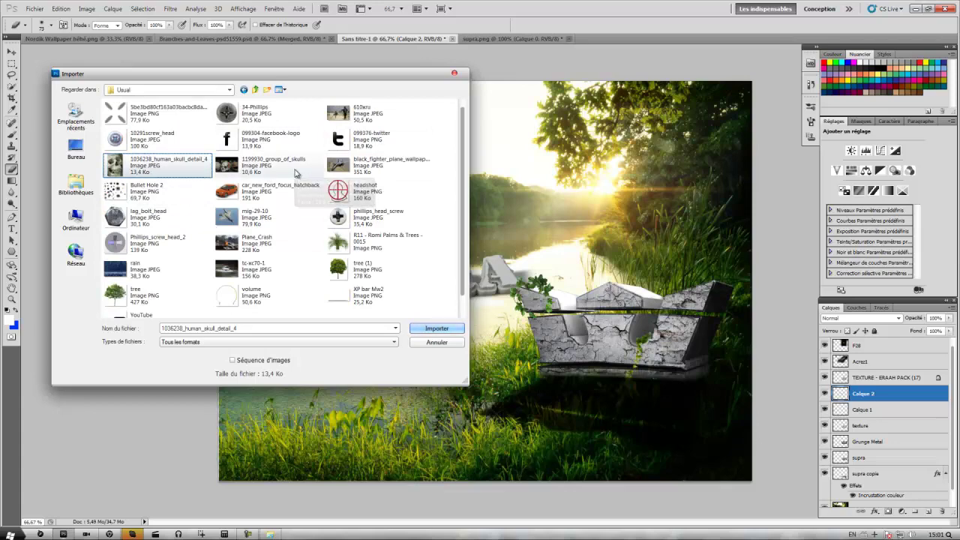
click(437, 328)
mouse_move(494, 316)
mouse_down()
mouse_move(544, 366)
mouse_move(716, 451)
mouse_up()
- Enlarge and commit the skulls image, rasterize it, and erase its dark top-left area
mouse_move(672, 388)
mouse_down()
mouse_move(580, 240)
mouse_move(551, 235)
mouse_up()
key(Return)
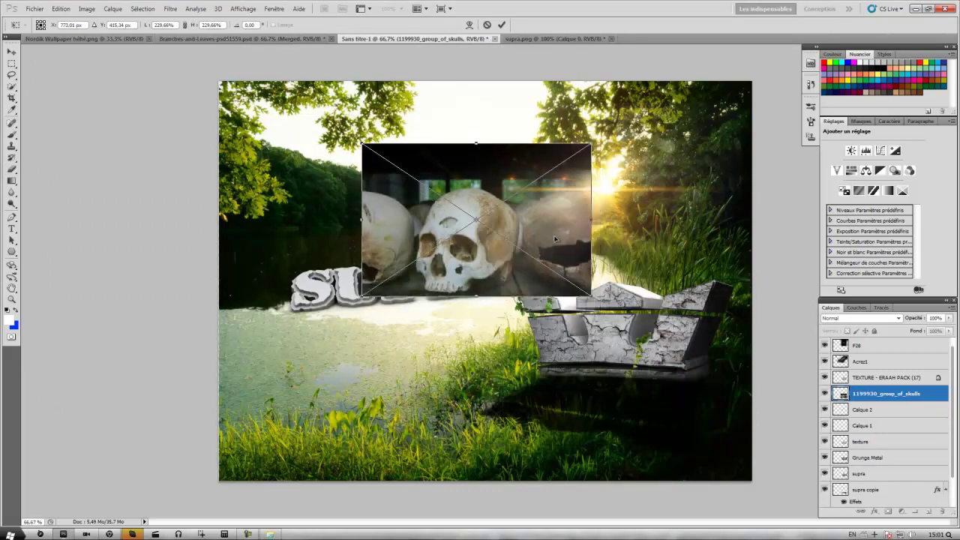
key(e)
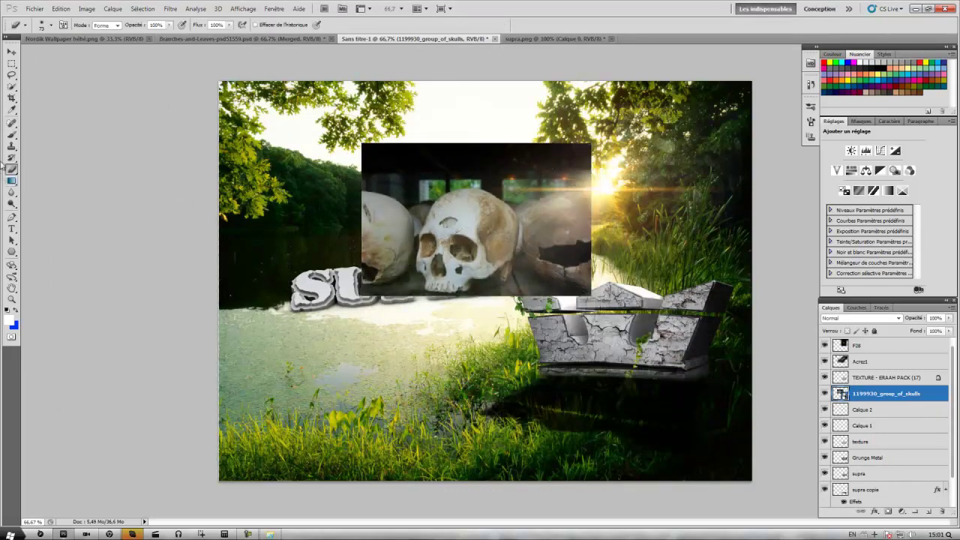
click(12, 218)
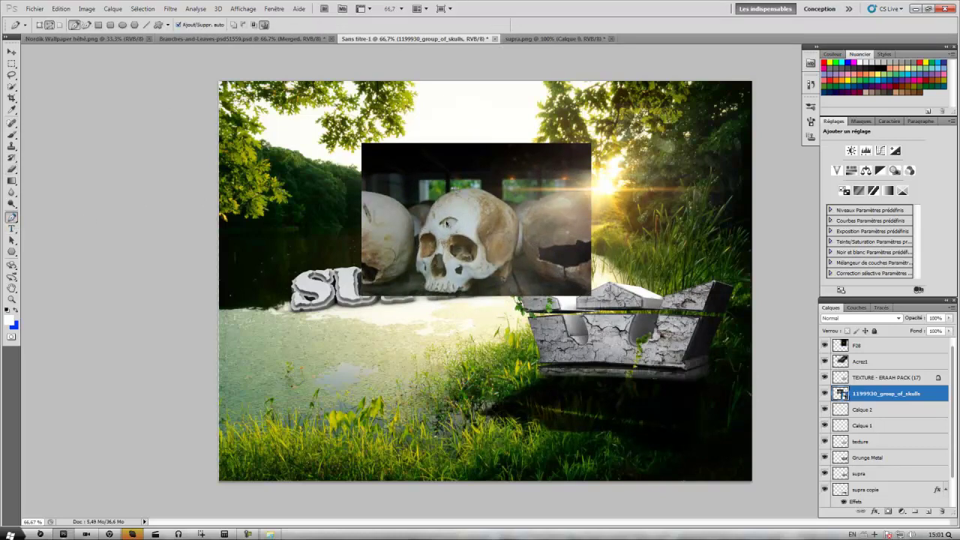
click(12, 170)
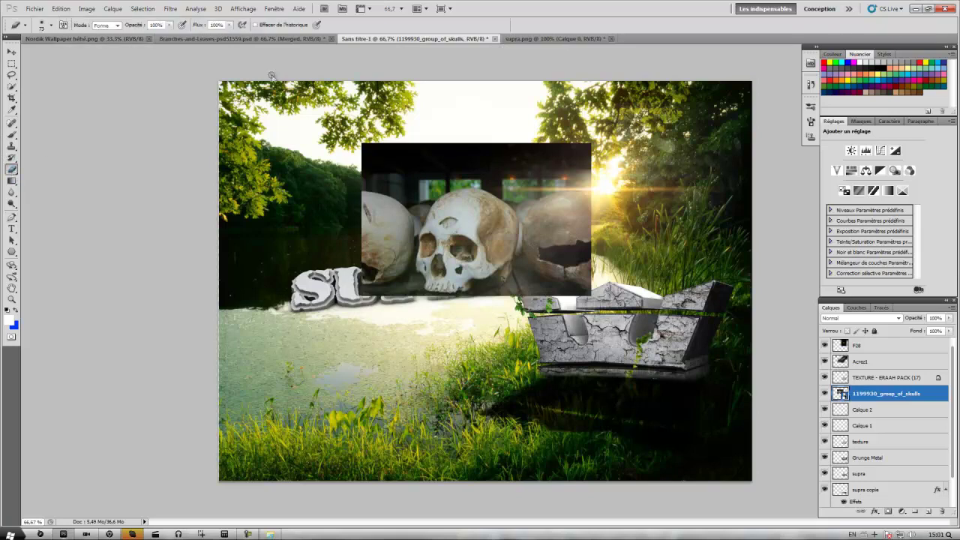
click(390, 107)
click(459, 207)
mouse_move(360, 154)
mouse_down()
mouse_move(528, 150)
mouse_move(585, 162)
mouse_move(581, 298)
mouse_up()
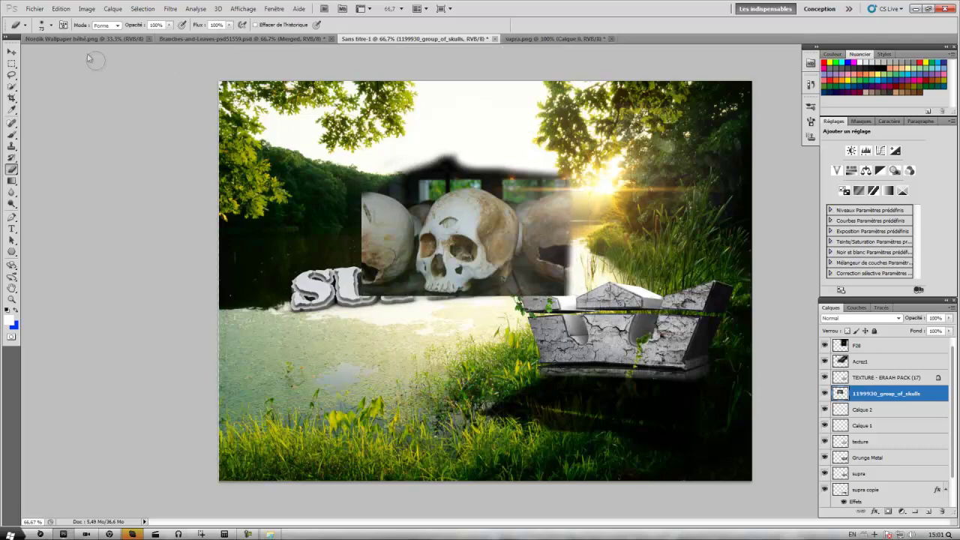
- Erase the right edge and grey halo with a 118 px eraser, then move the skull above SUPRA
click(49, 25)
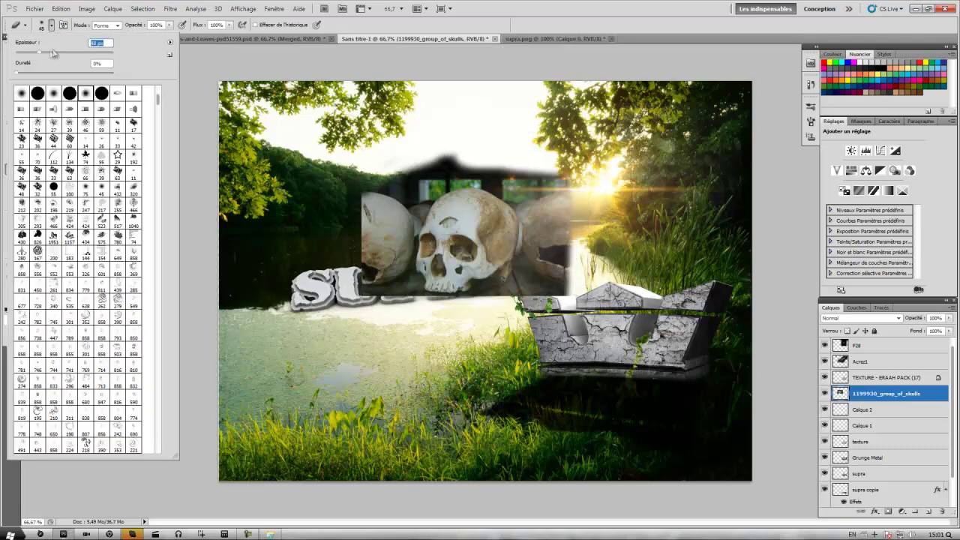
click(571, 172)
mouse_move(573, 187)
mouse_down()
mouse_move(512, 320)
mouse_move(544, 171)
mouse_move(526, 150)
mouse_move(461, 142)
mouse_move(405, 161)
mouse_move(376, 203)
mouse_move(442, 165)
mouse_move(375, 225)
mouse_move(382, 293)
mouse_move(420, 180)
mouse_move(375, 315)
mouse_move(493, 312)
mouse_up()
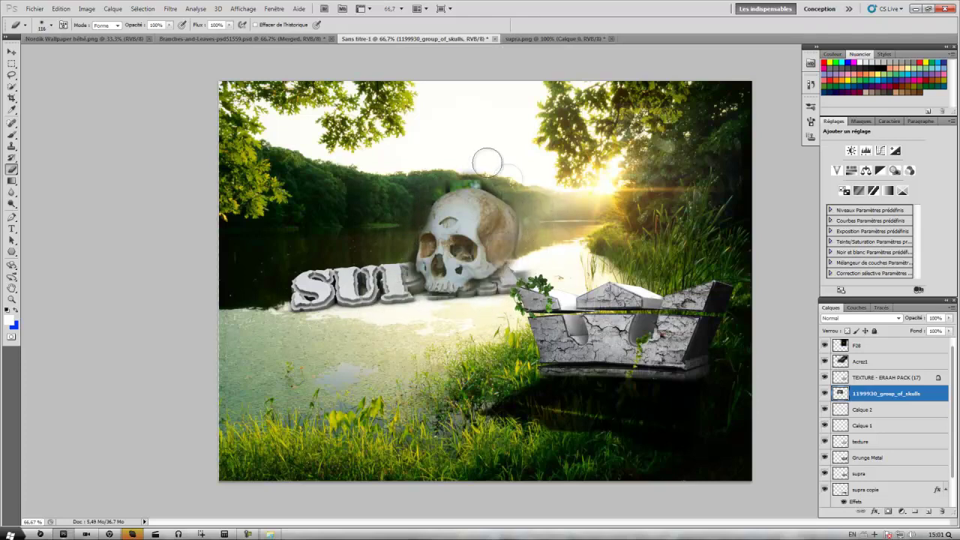
drag(440, 159, 473, 176)
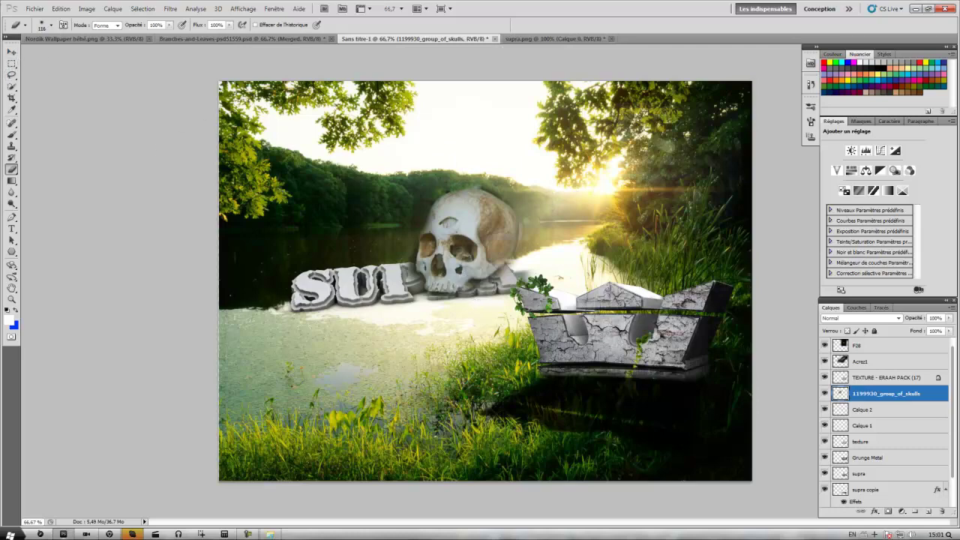
click(12, 53)
drag(497, 260, 485, 220)
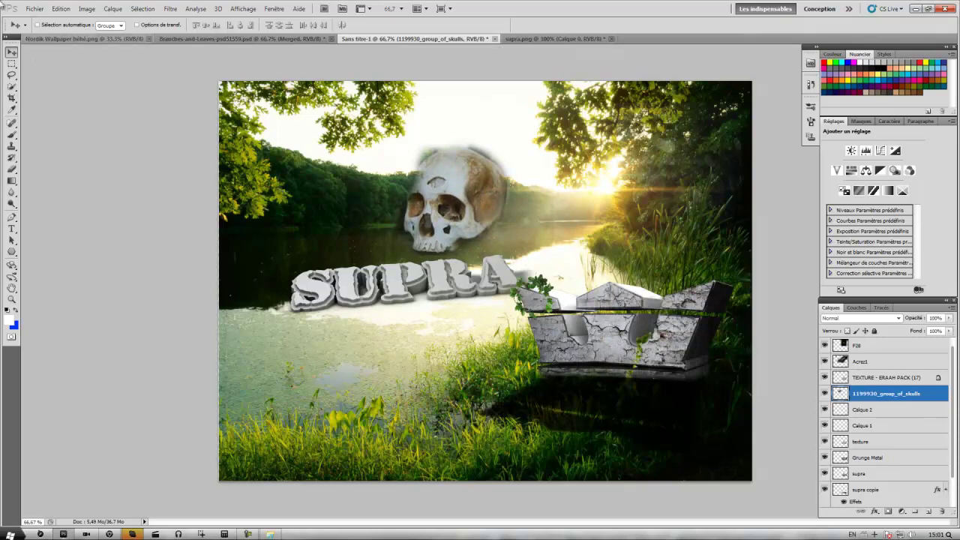
- Place the 1036238_human_skull_detail_4 image and mirror it horizontally
click(34, 9)
click(118, 186)
click(133, 210)
click(446, 328)
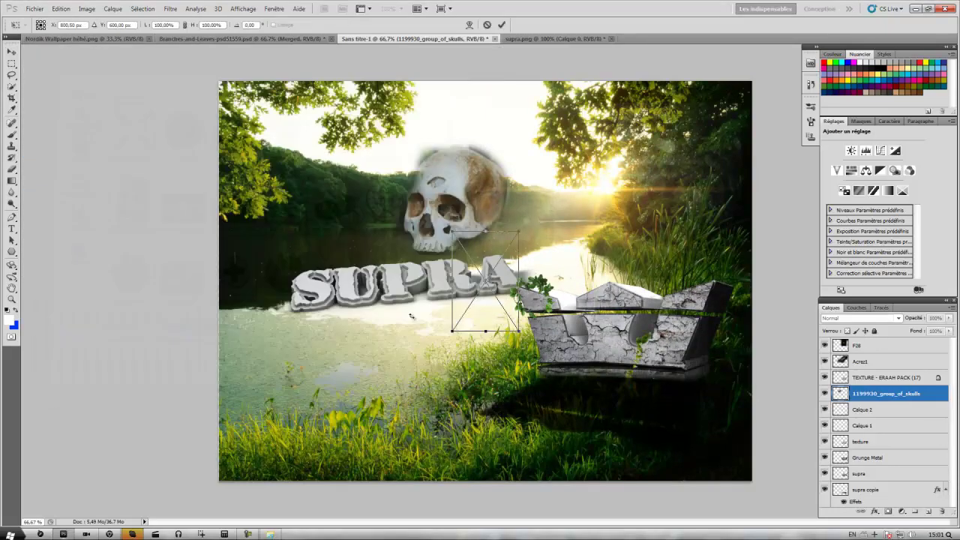
key(Return)
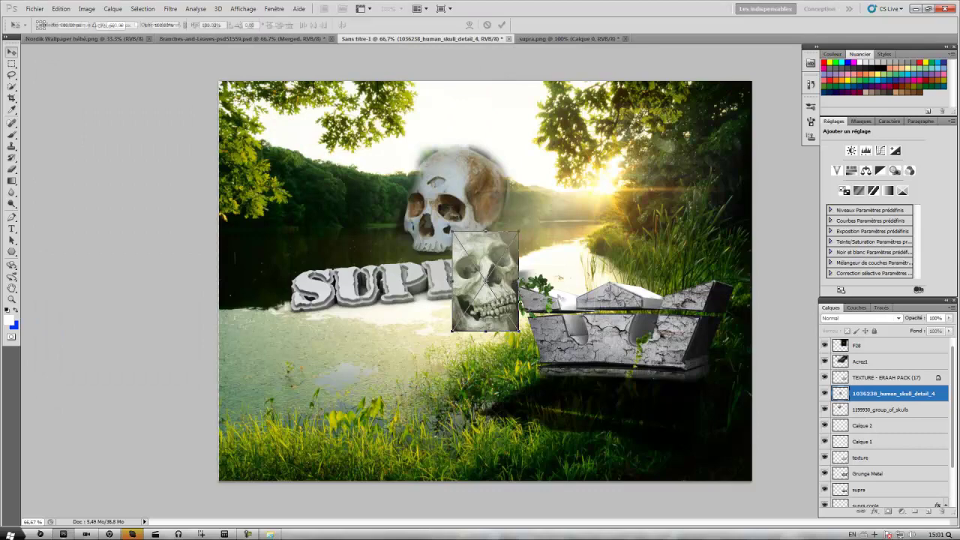
key(ctrl+t)
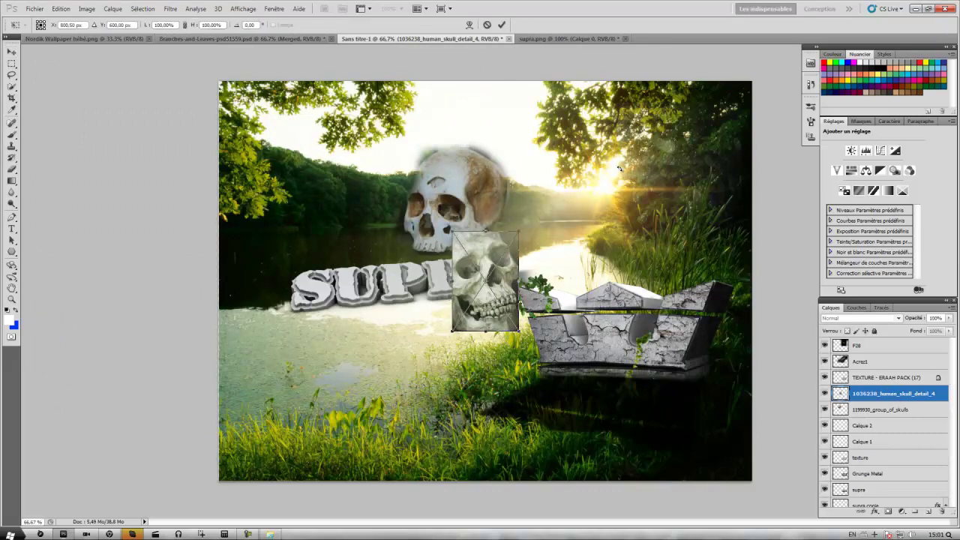
right_click(516, 279)
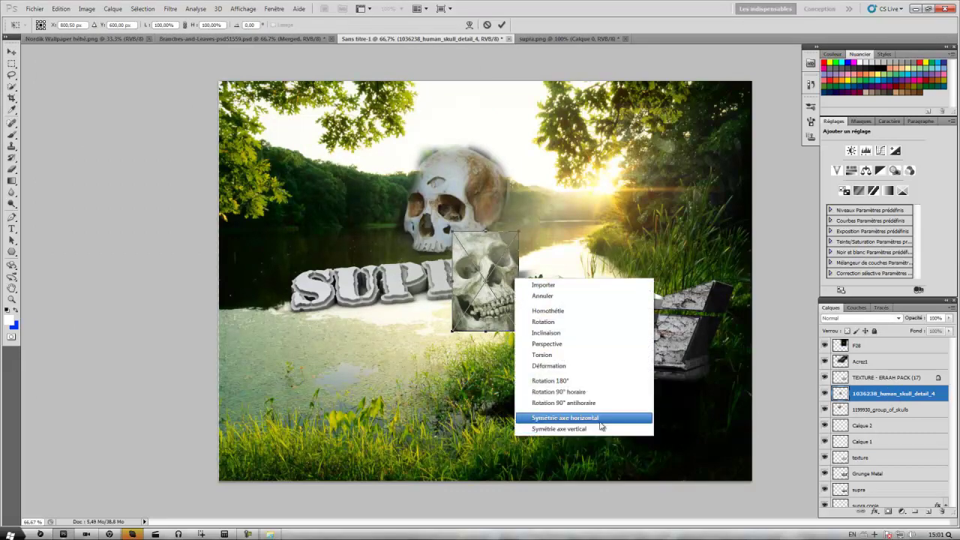
click(593, 418)
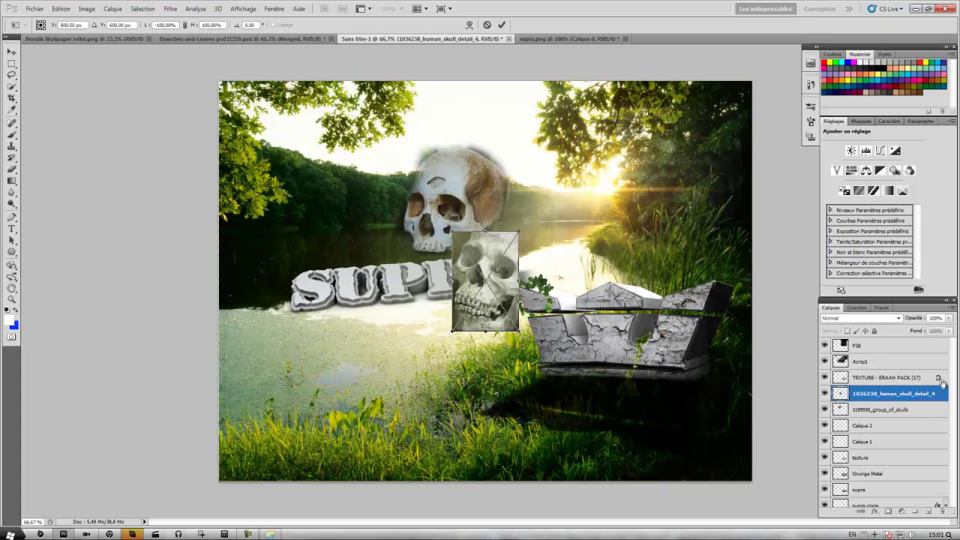
key(Return)
- Duplicate the human skull layer, rotating the copy about 15° and enlarging it over the large skull
right_click(922, 393)
click(874, 147)
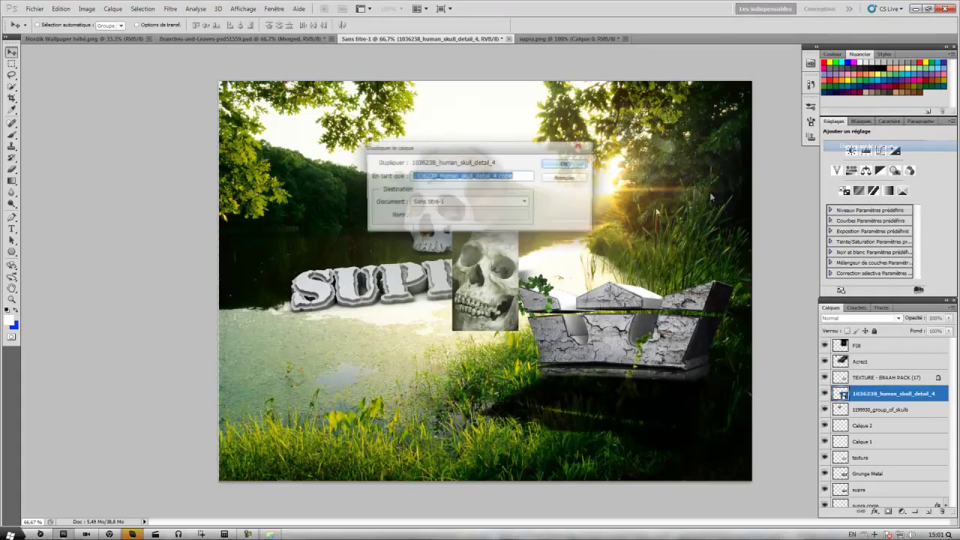
click(567, 165)
drag(499, 293, 468, 235)
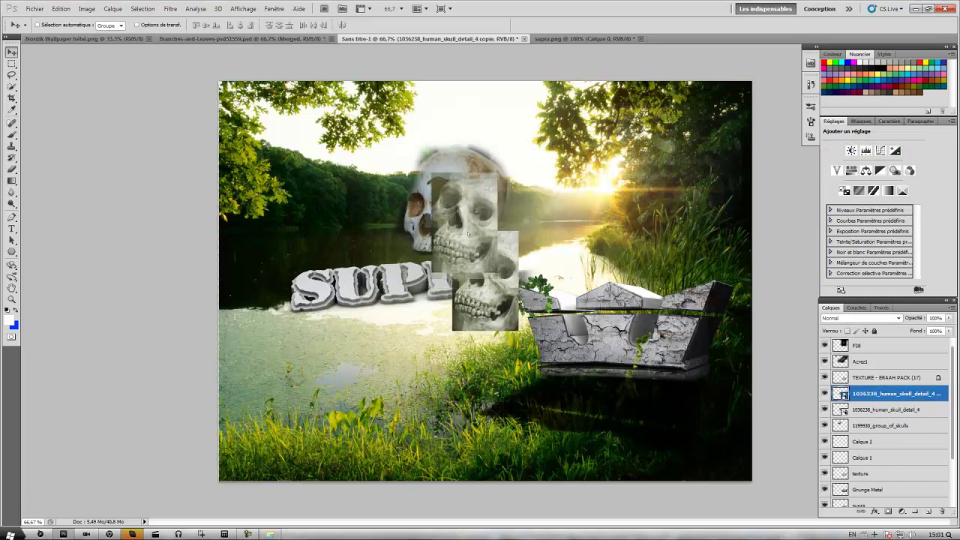
key(ctrl+t)
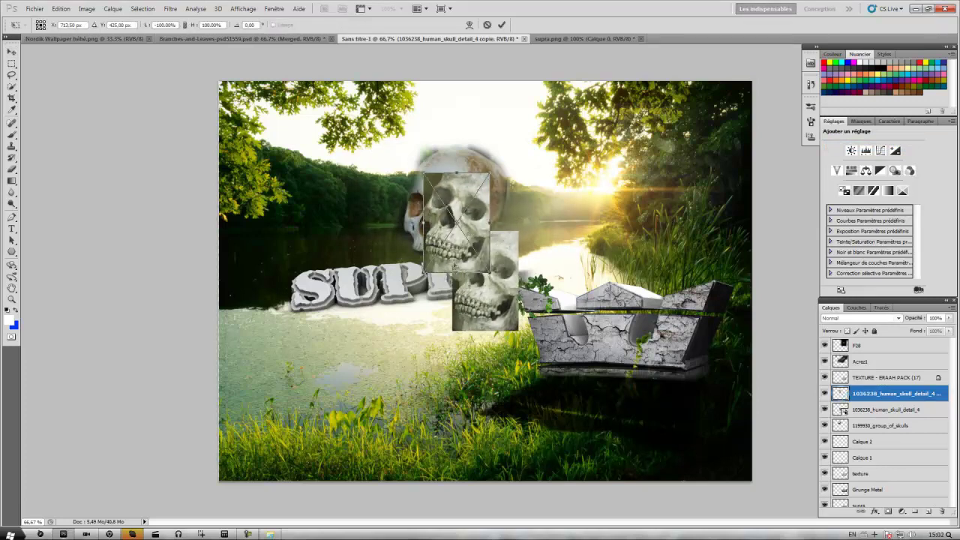
mouse_move(503, 208)
mouse_down()
mouse_move(498, 266)
mouse_move(562, 315)
mouse_up()
drag(525, 261, 491, 243)
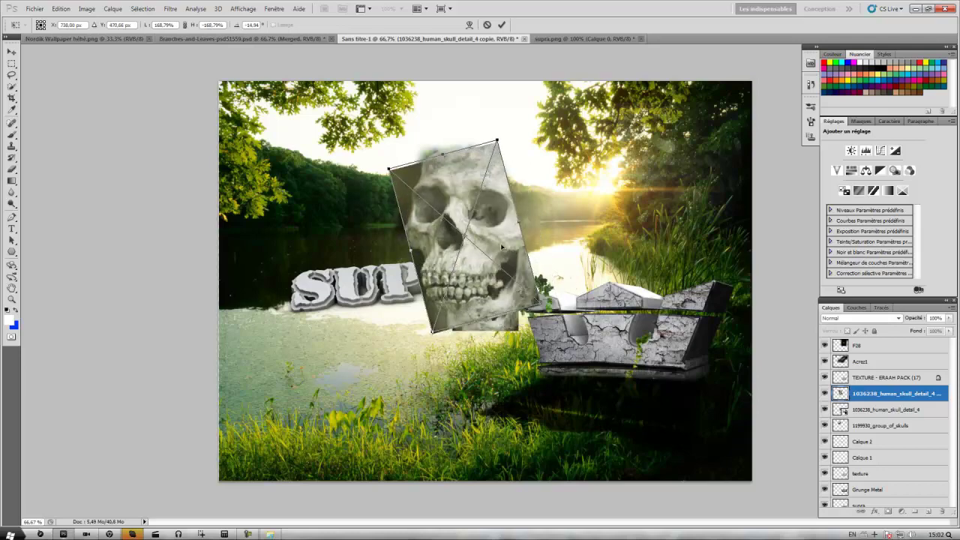
key(Return)
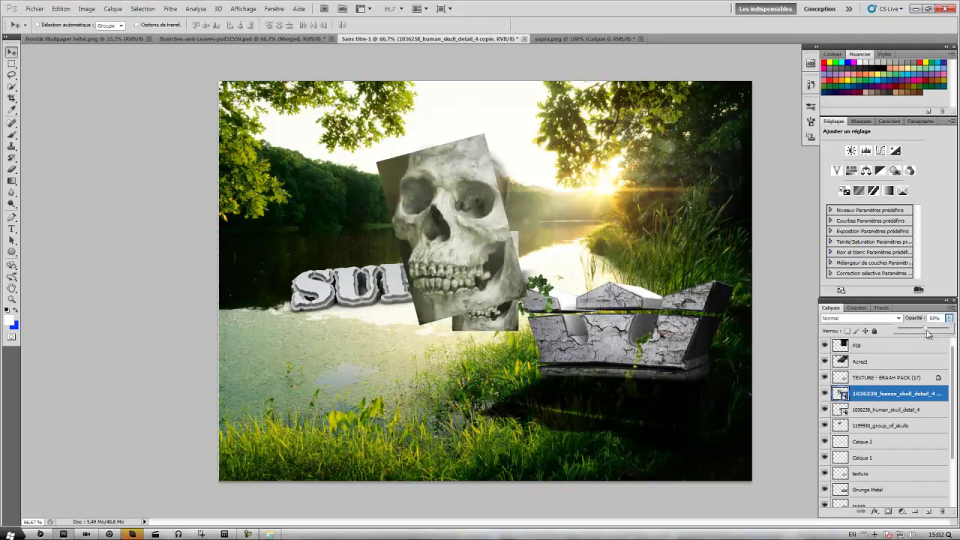
- Rescale the skull copy to about 111% and nudge it onto the large skull
key(ctrl+t)
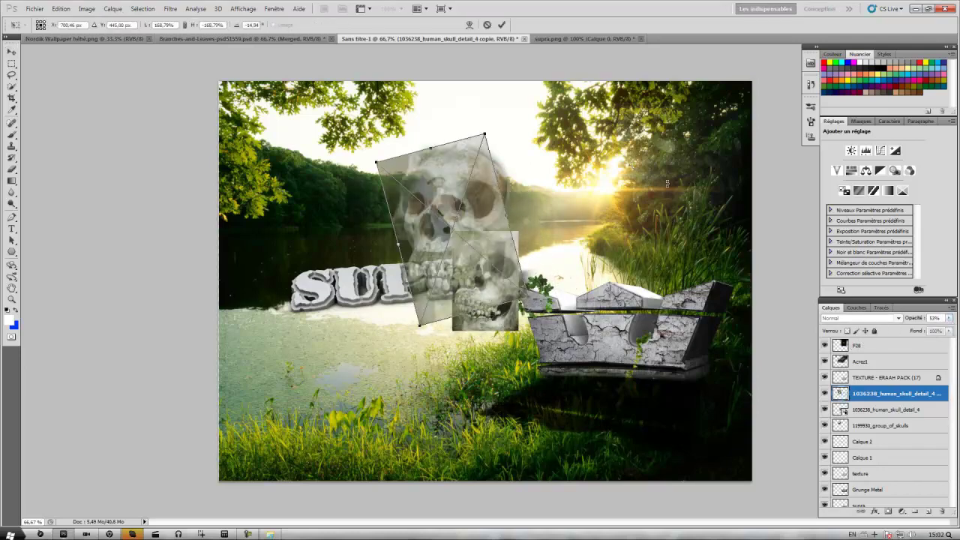
drag(528, 297, 469, 259)
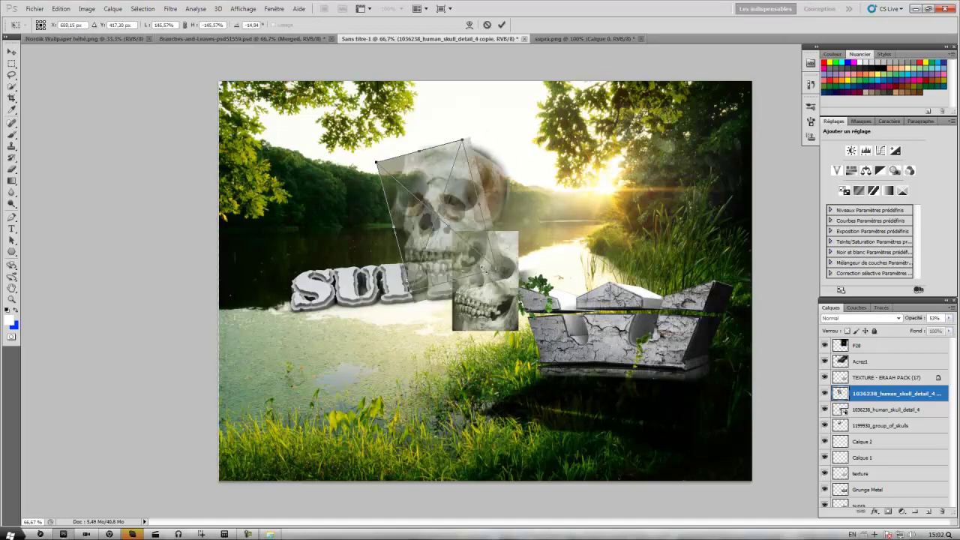
drag(455, 215, 467, 237)
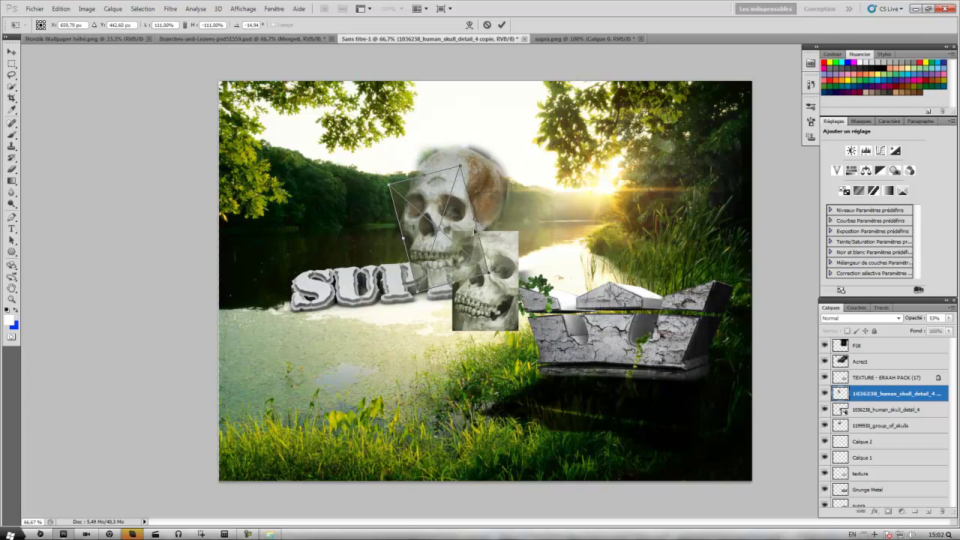
key(Return)
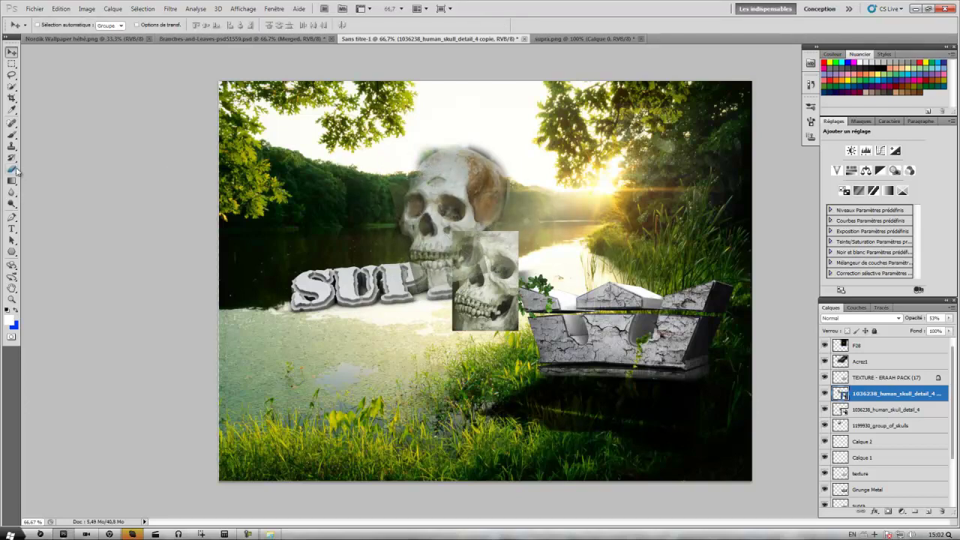
- Set the skull copy to 100% opacity, erase its top-left edge and jaw, and delete the original skull layer
click(16, 171)
click(948, 318)
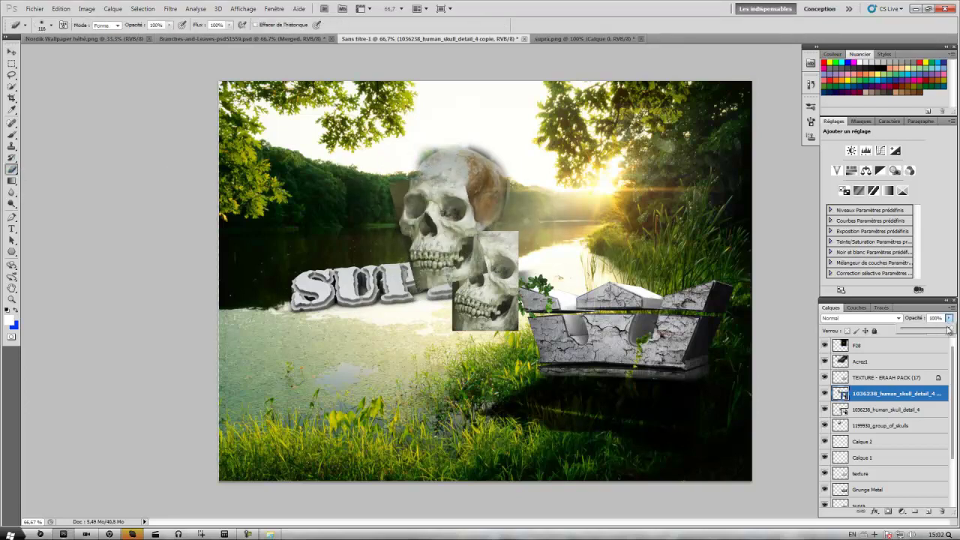
click(556, 206)
click(470, 208)
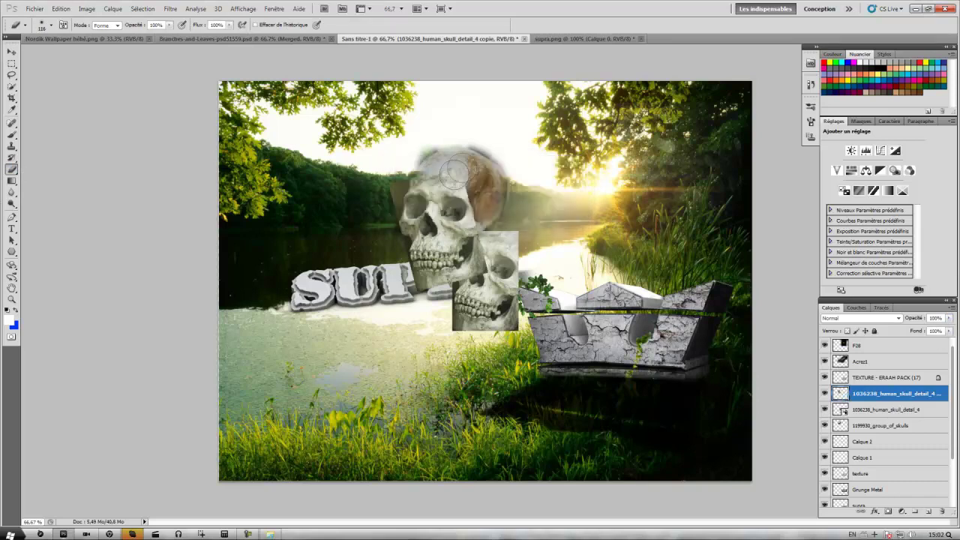
drag(434, 162, 371, 203)
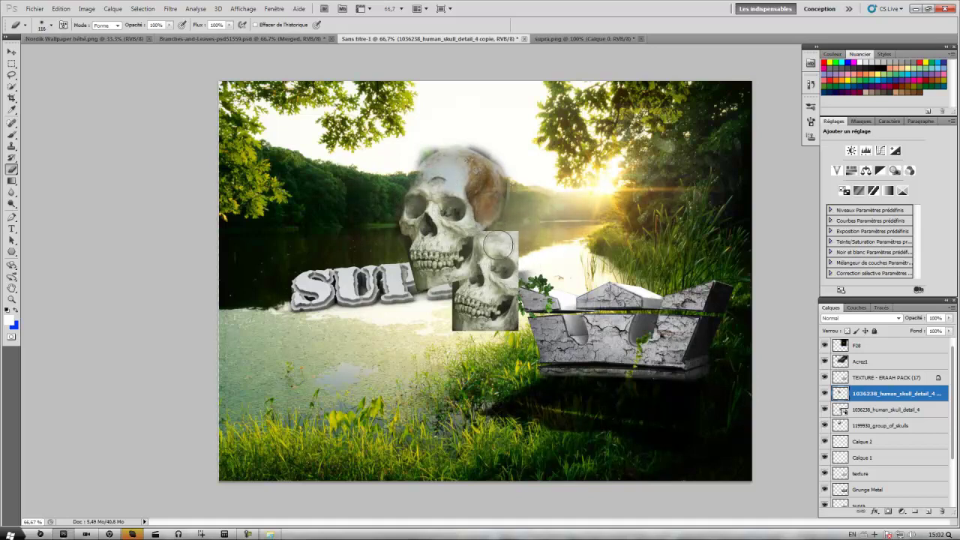
mouse_move(498, 244)
mouse_down()
mouse_move(481, 297)
mouse_move(386, 276)
mouse_up()
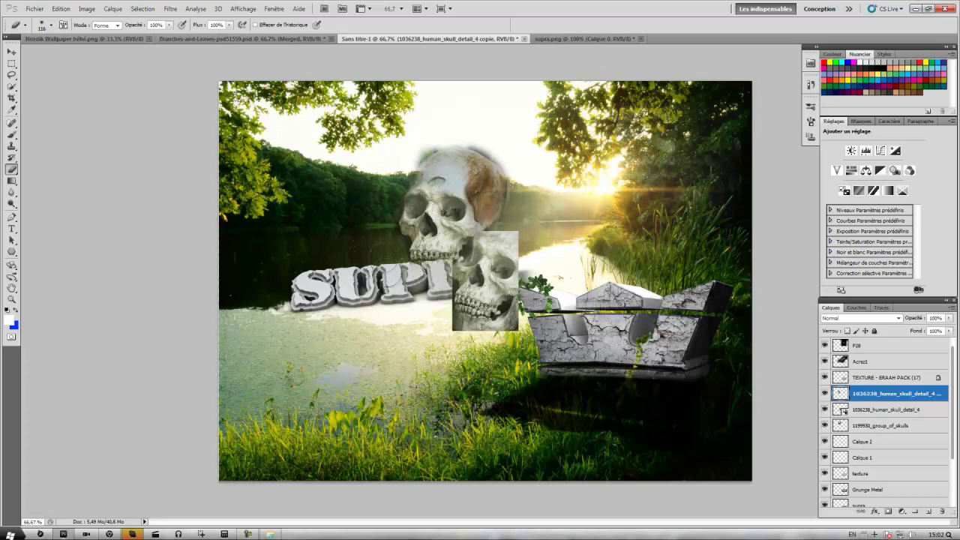
click(904, 411)
key(Delete)
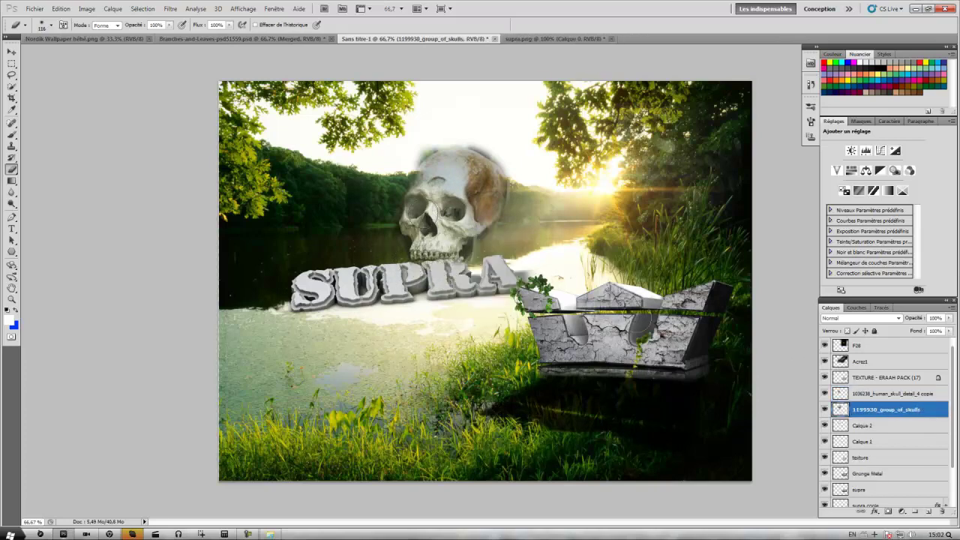
- Move both skull layers right and up onto the stone crate, then select the group-of-skulls layer
click(12, 52)
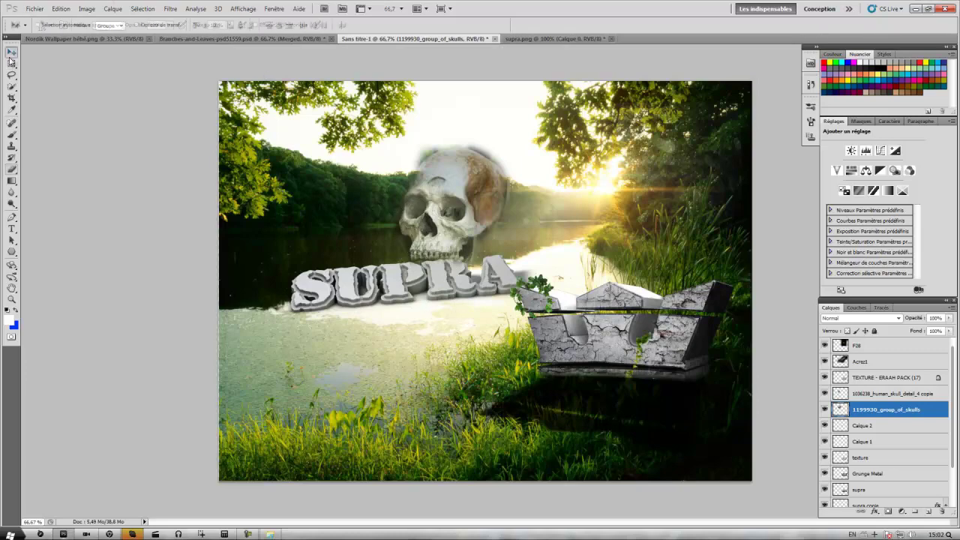
shift+click(893, 393)
mouse_move(424, 195)
mouse_down()
mouse_move(600, 311)
mouse_move(613, 278)
mouse_up()
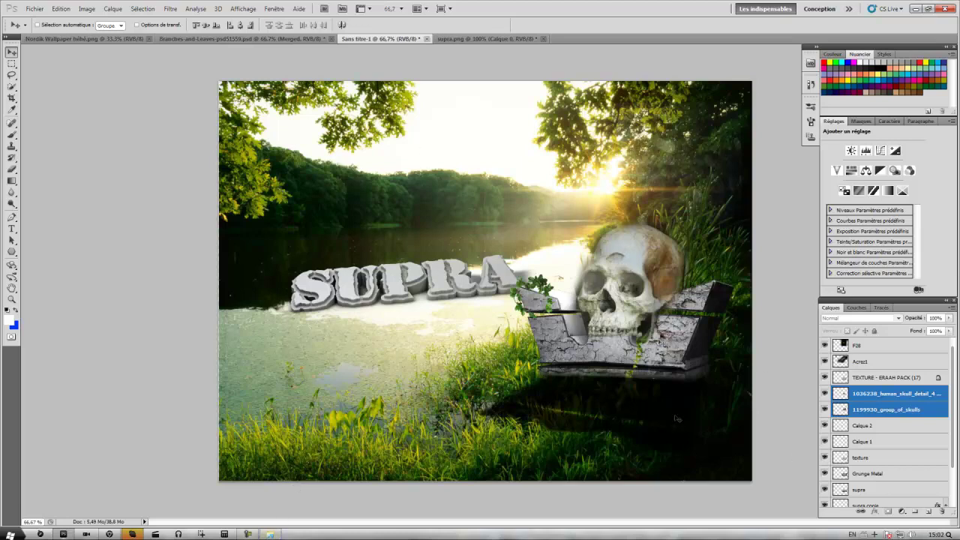
drag(633, 274, 656, 268)
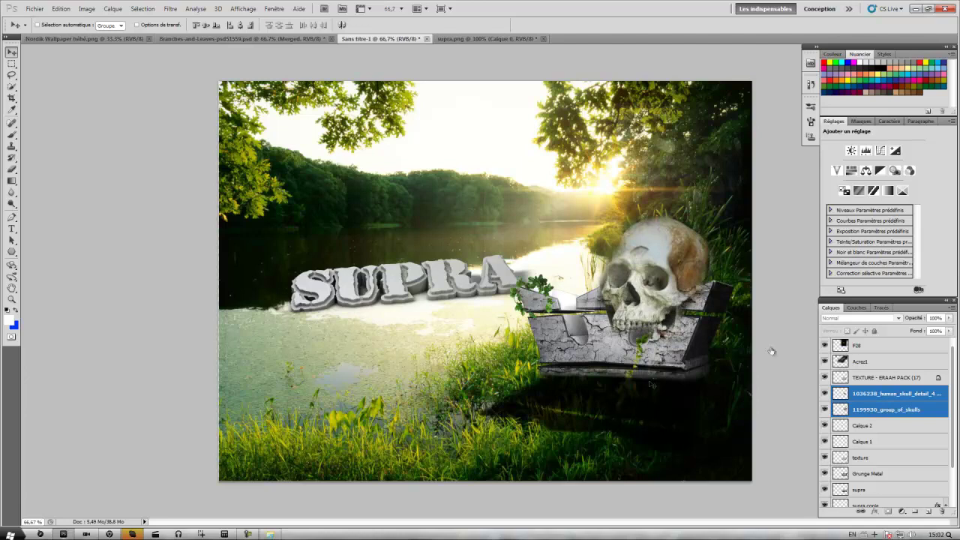
click(883, 402)
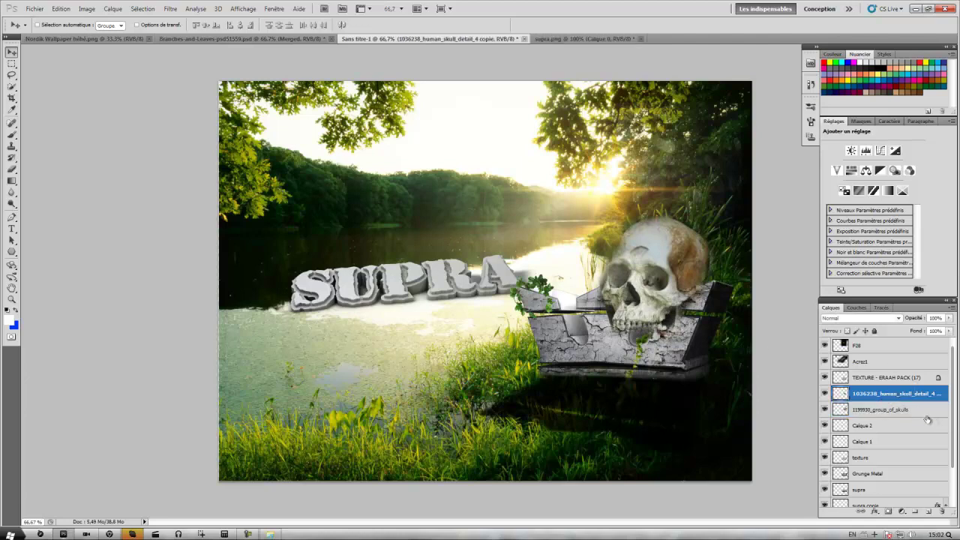
click(883, 410)
click(826, 410)
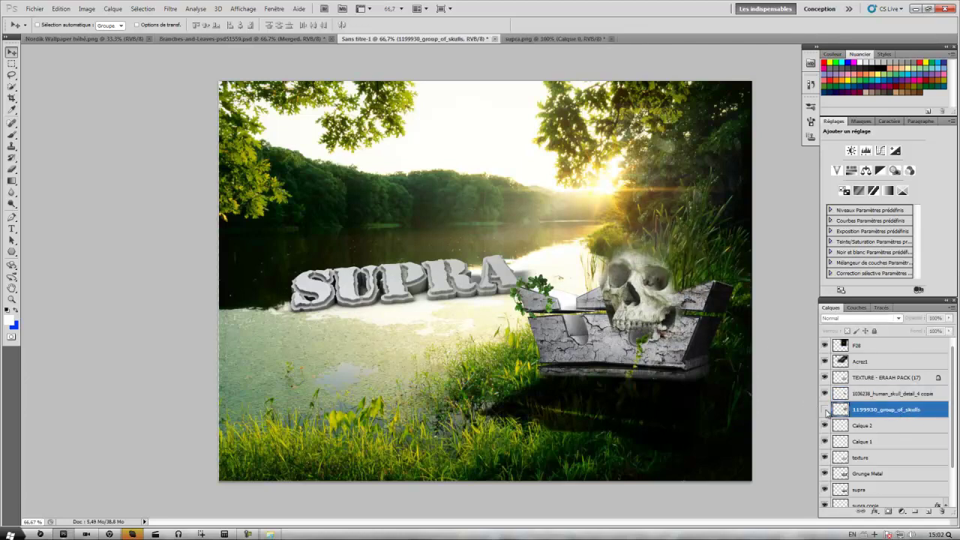
click(826, 410)
click(87, 8)
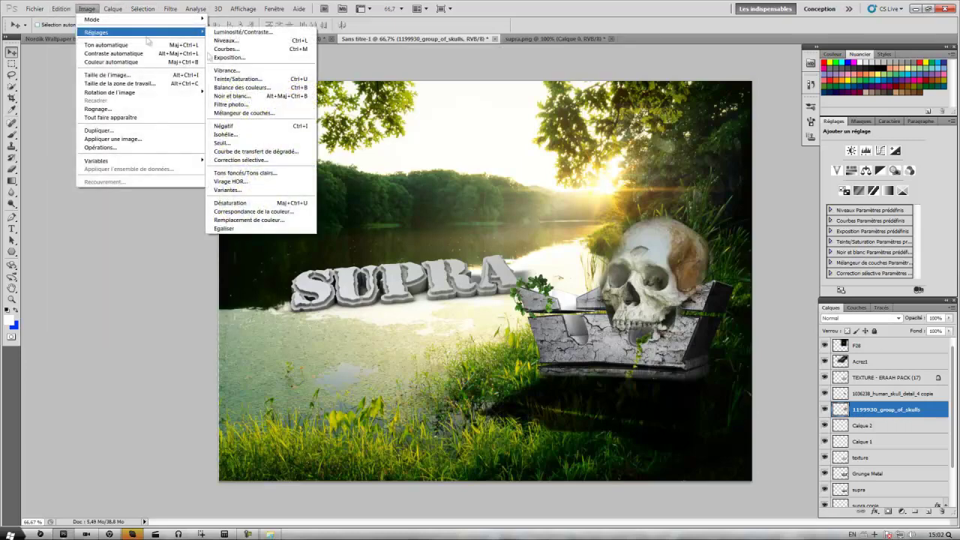
- Apply a Balance des couleurs adjustment to the group-of-skulls layer
click(240, 93)
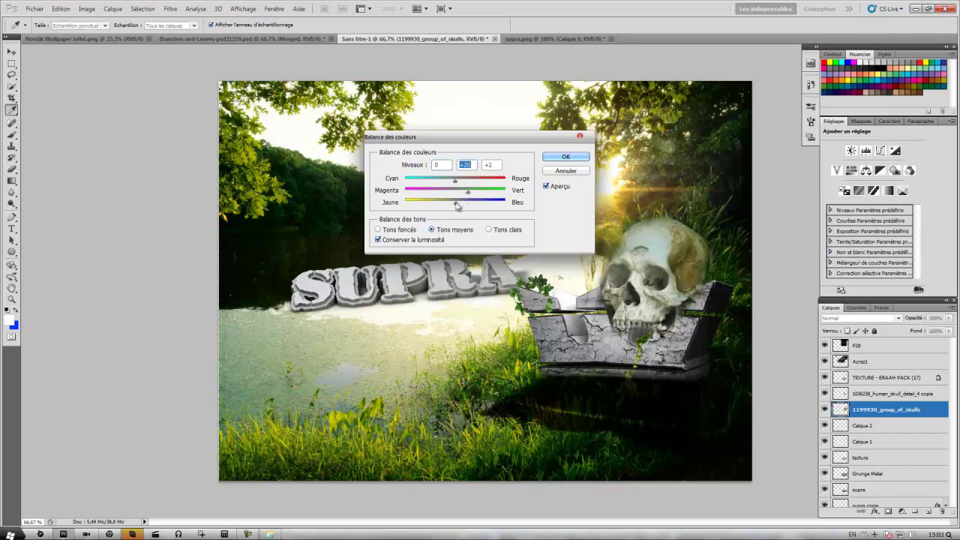
click(450, 204)
drag(463, 194, 453, 182)
drag(457, 184, 456, 183)
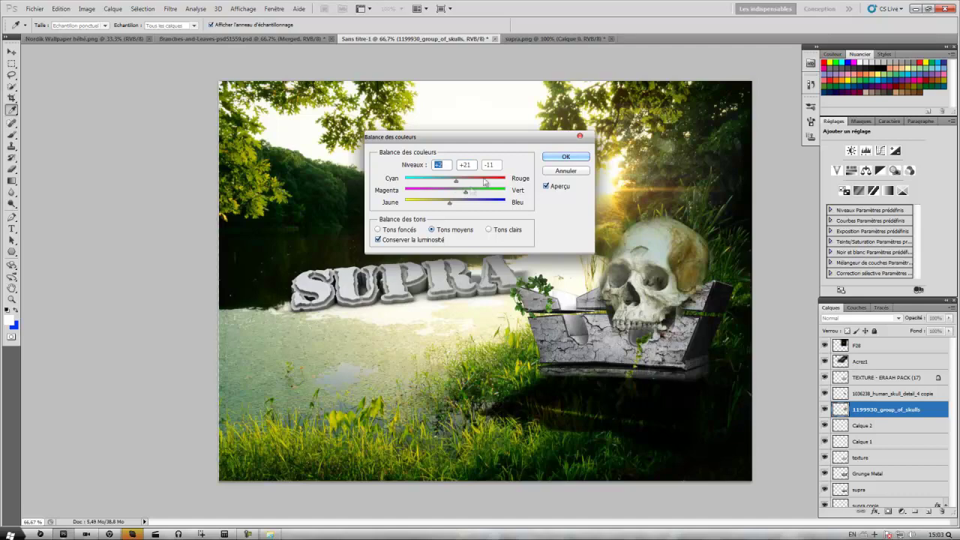
click(576, 158)
key(v)
- Lower the skulls' saturation with Teinte/Saturation
click(87, 9)
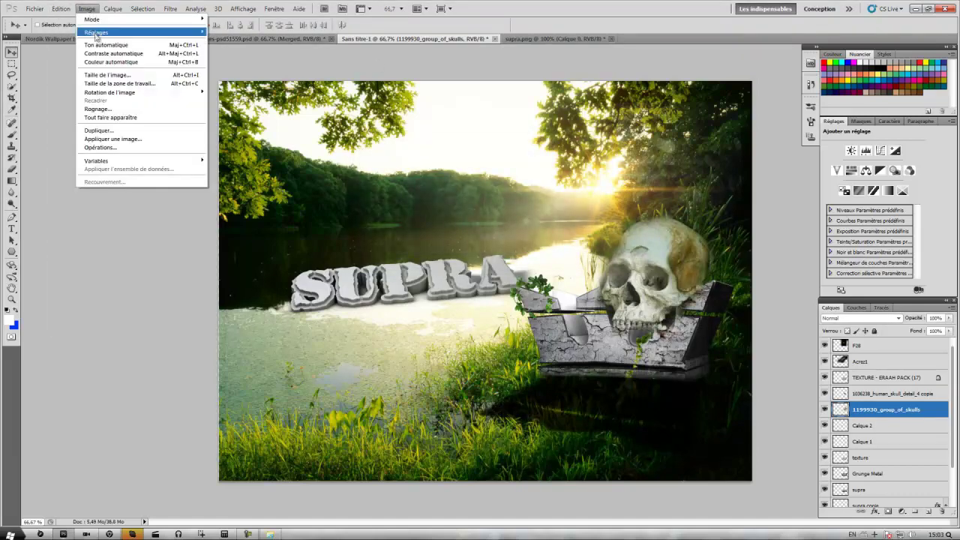
mouse_move(96, 32)
click(248, 81)
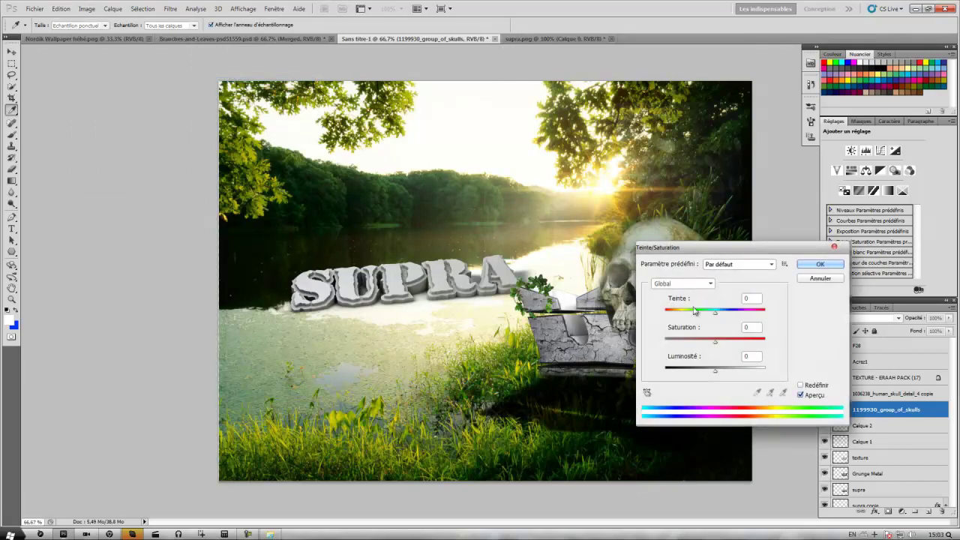
drag(711, 342, 696, 349)
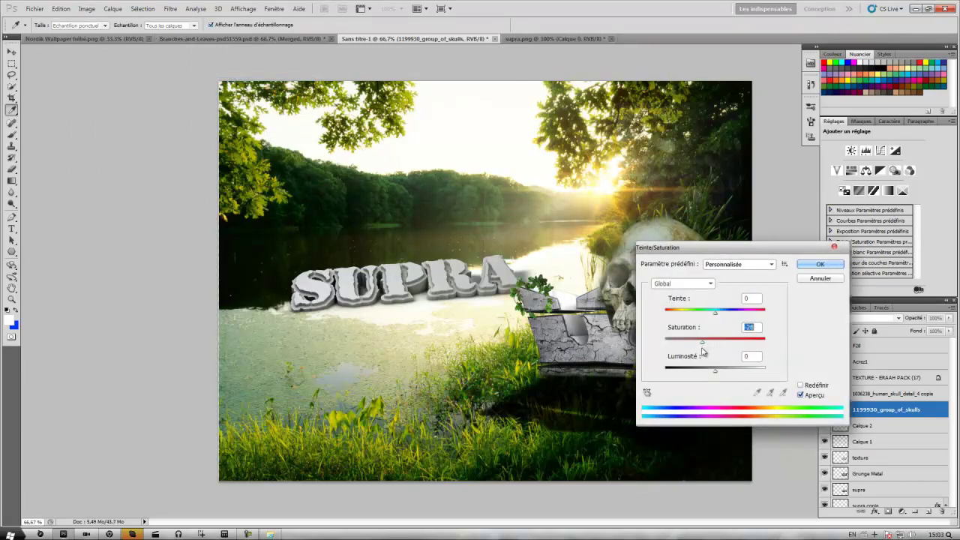
click(817, 265)
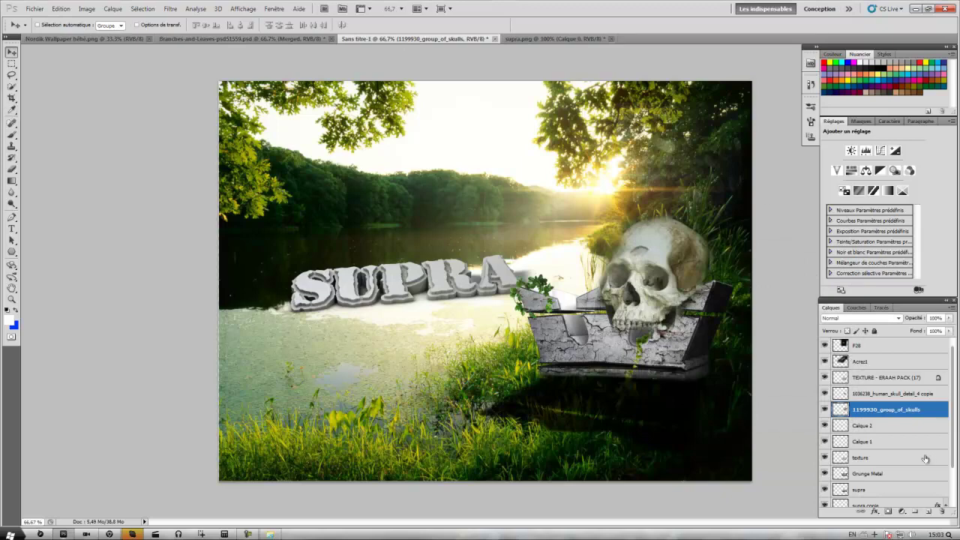
- Delete both skull layers
key(Delete)
click(904, 389)
key(Delete)
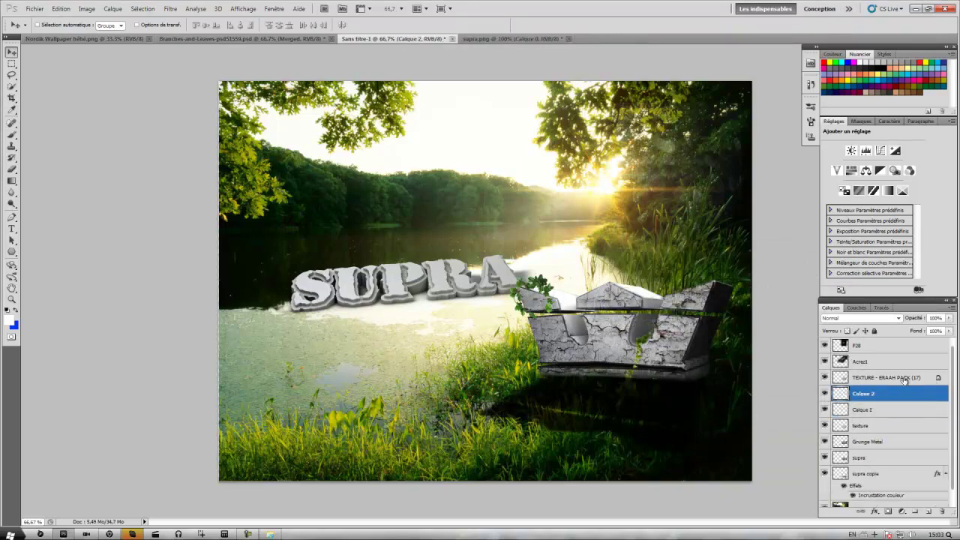
click(35, 9)
click(73, 186)
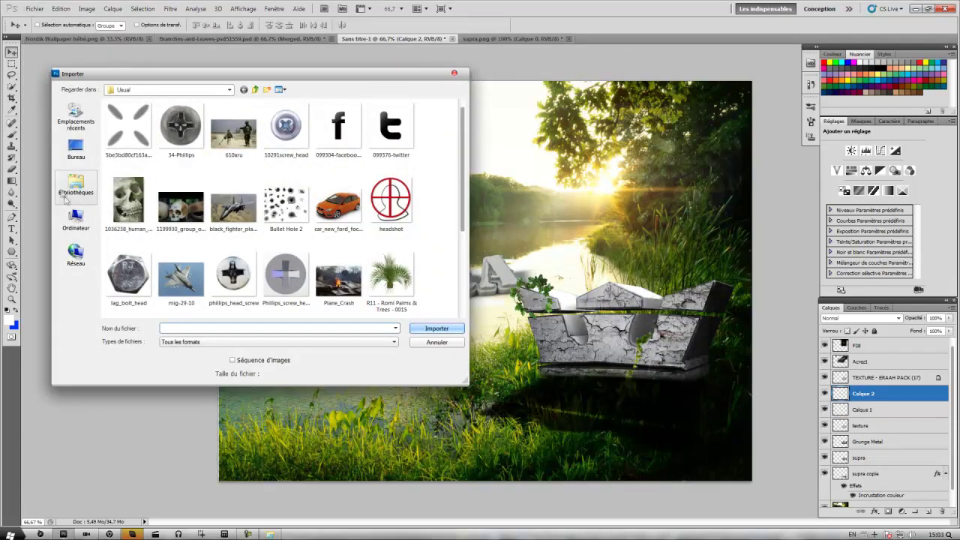
click(76, 150)
click(76, 186)
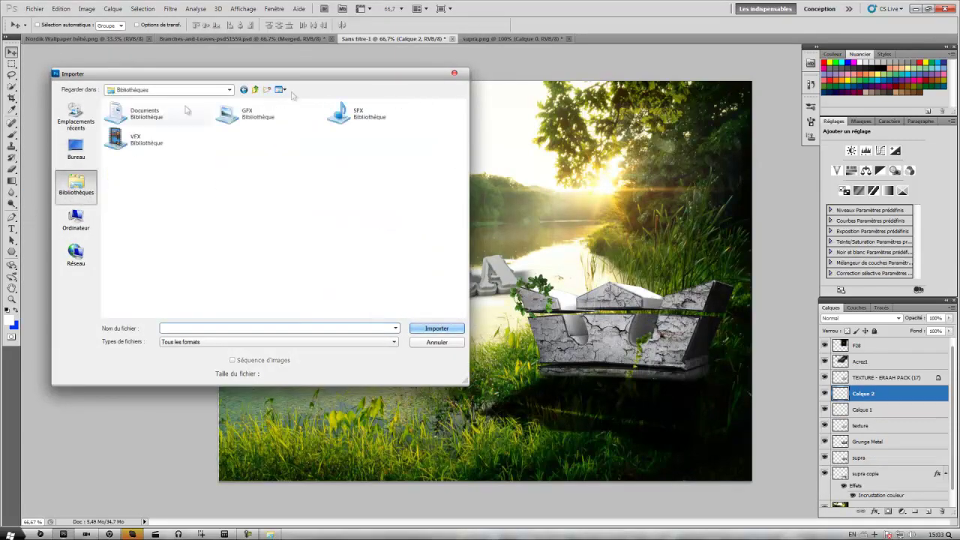
click(76, 150)
click(76, 185)
double_click(300, 119)
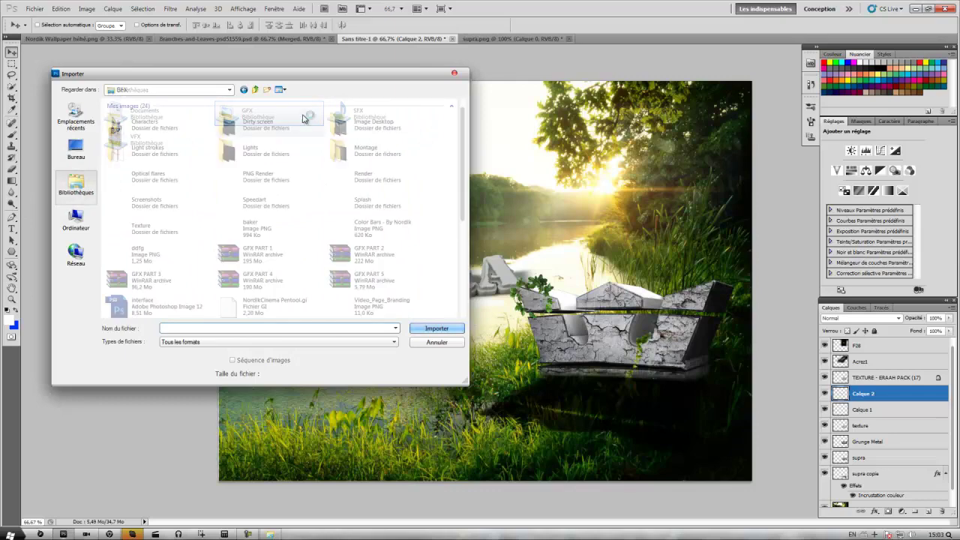
double_click(420, 125)
drag(463, 120, 463, 296)
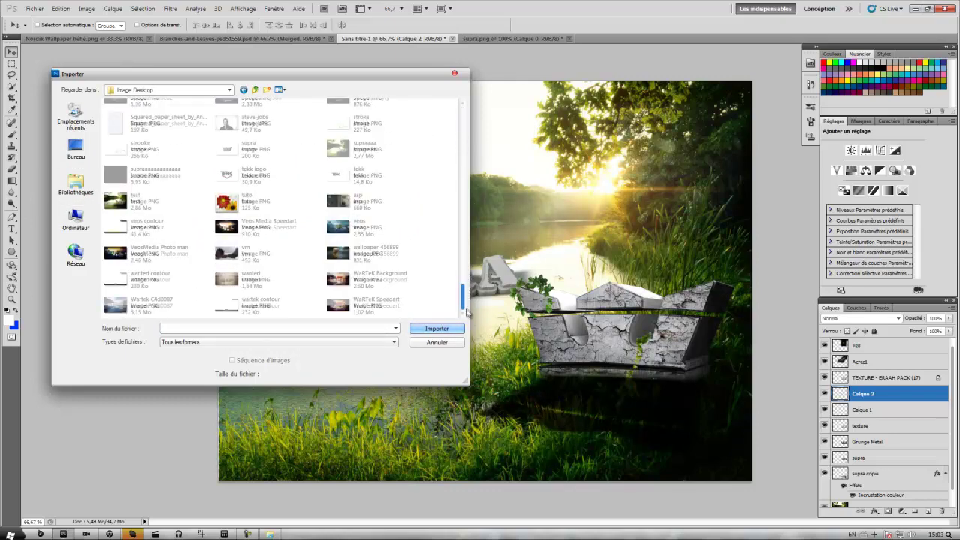
click(156, 179)
click(433, 329)
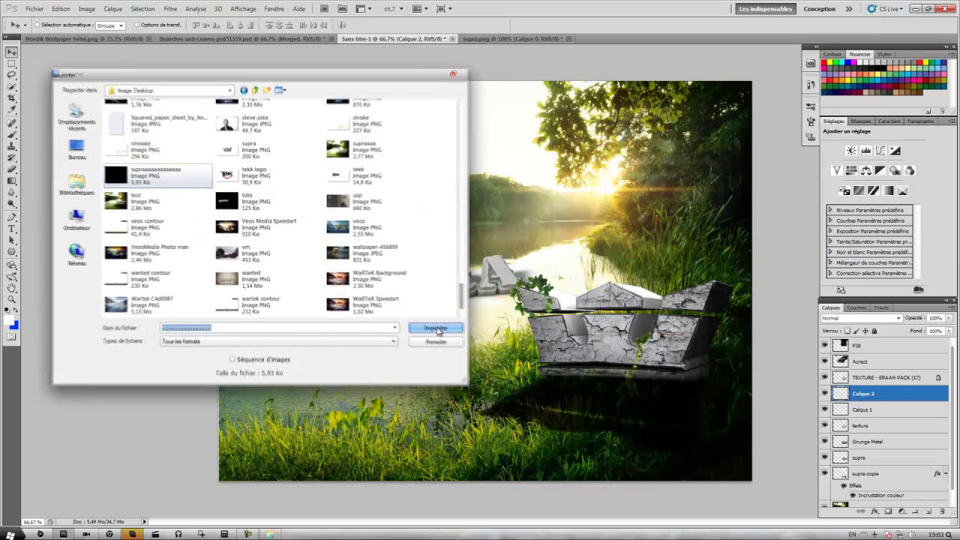
key(Escape)
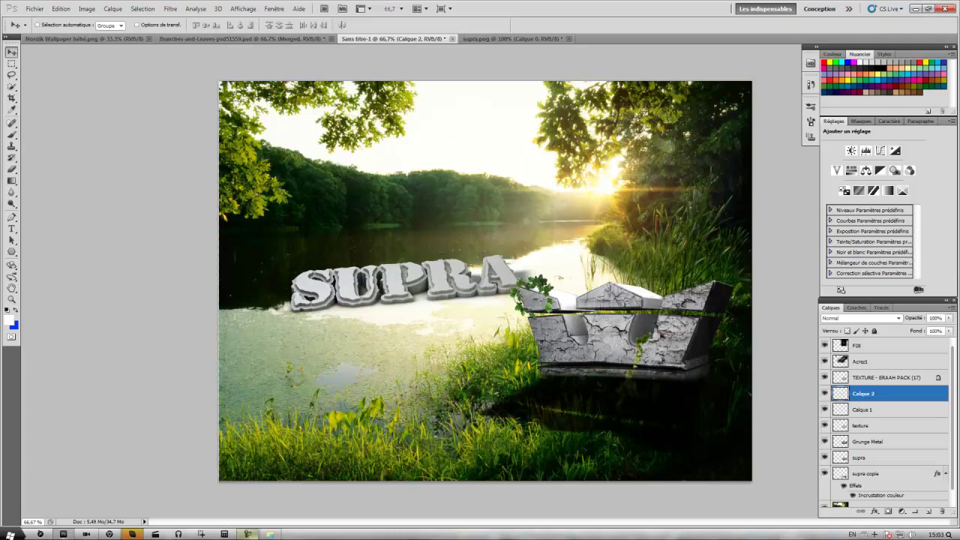
click(248, 535)
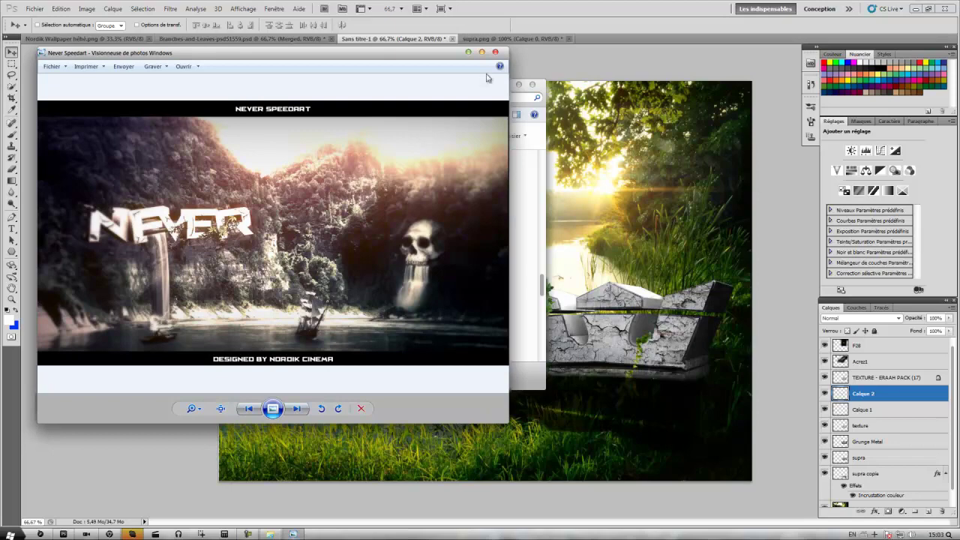
click(499, 48)
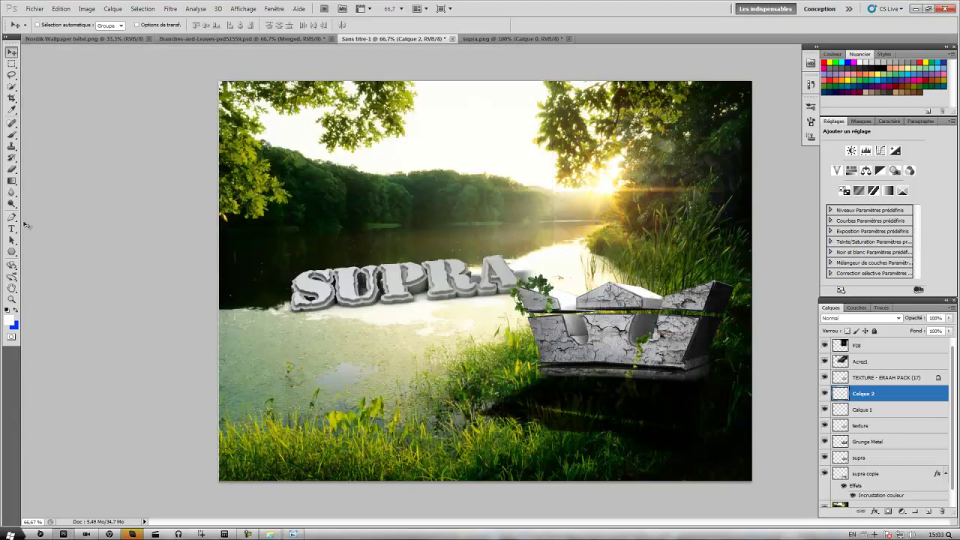
click(12, 136)
- Choose the 2239 px splash brush preset at 182 px and test it on the S's edge
click(51, 25)
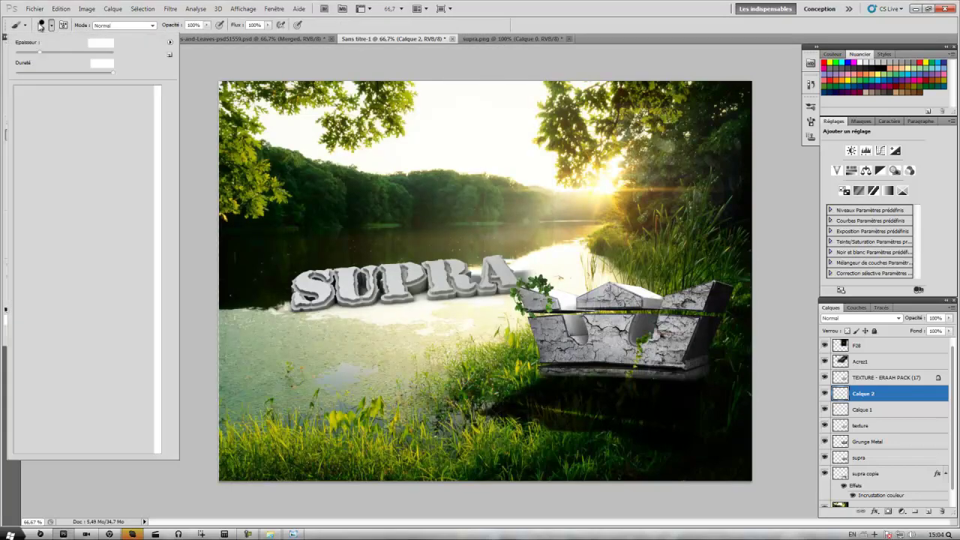
drag(157, 99, 159, 450)
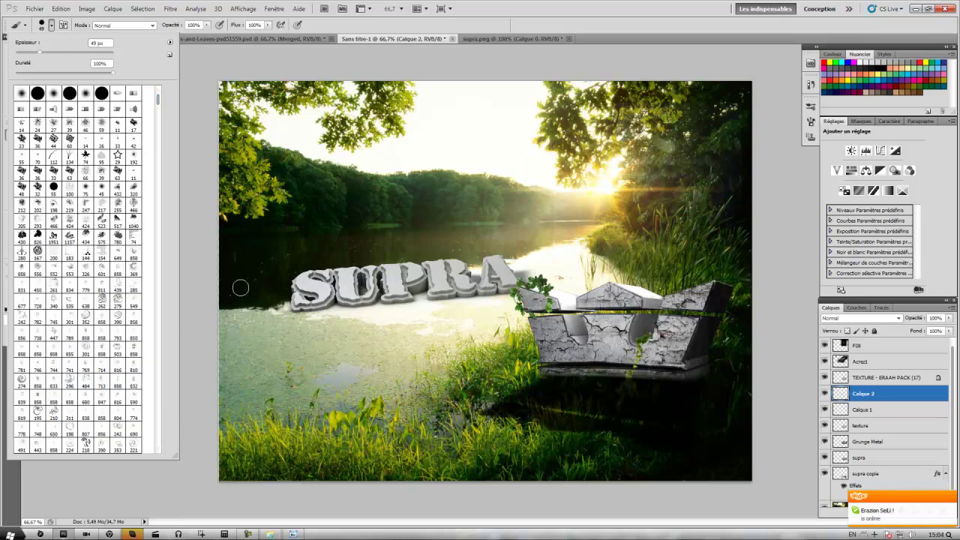
click(85, 442)
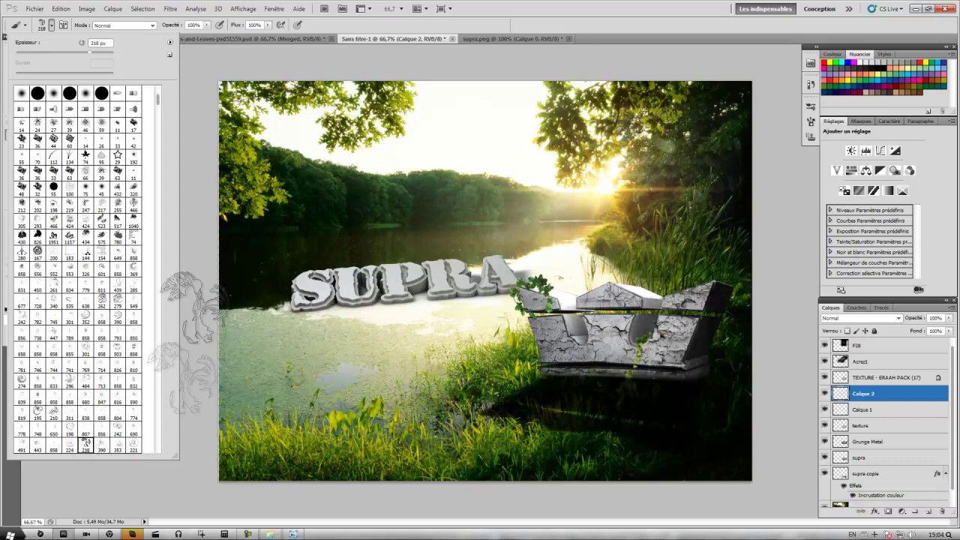
drag(158, 99, 160, 423)
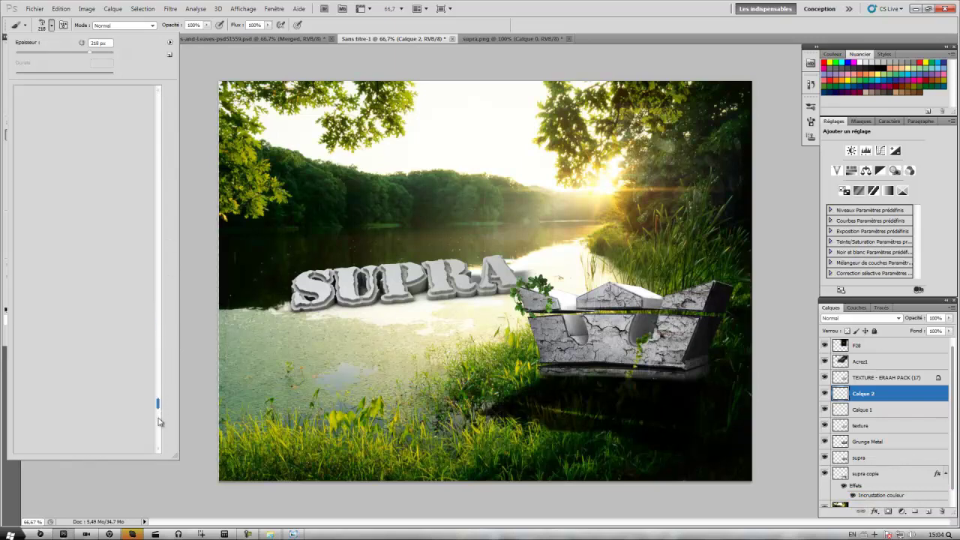
click(103, 451)
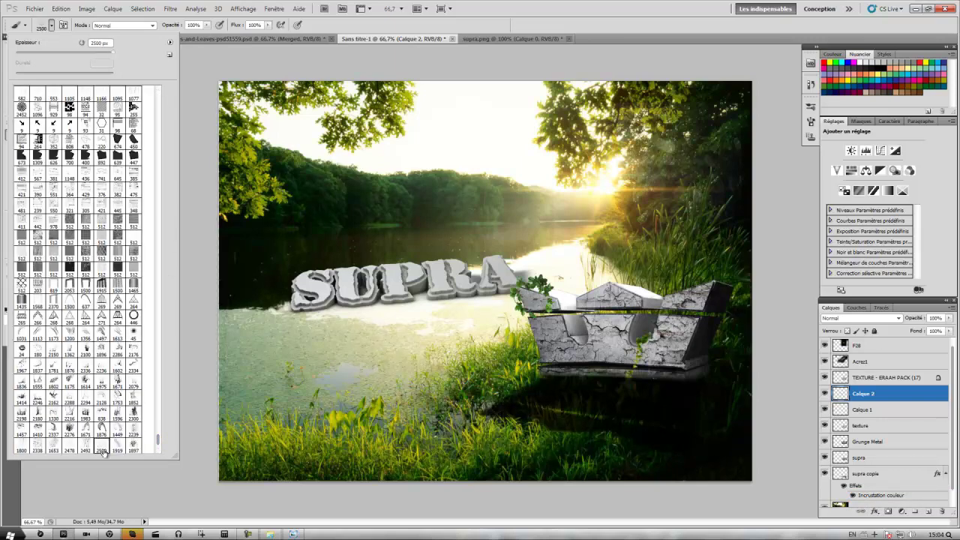
click(86, 448)
drag(86, 52, 59, 58)
click(133, 430)
drag(92, 52, 66, 53)
drag(319, 274, 304, 296)
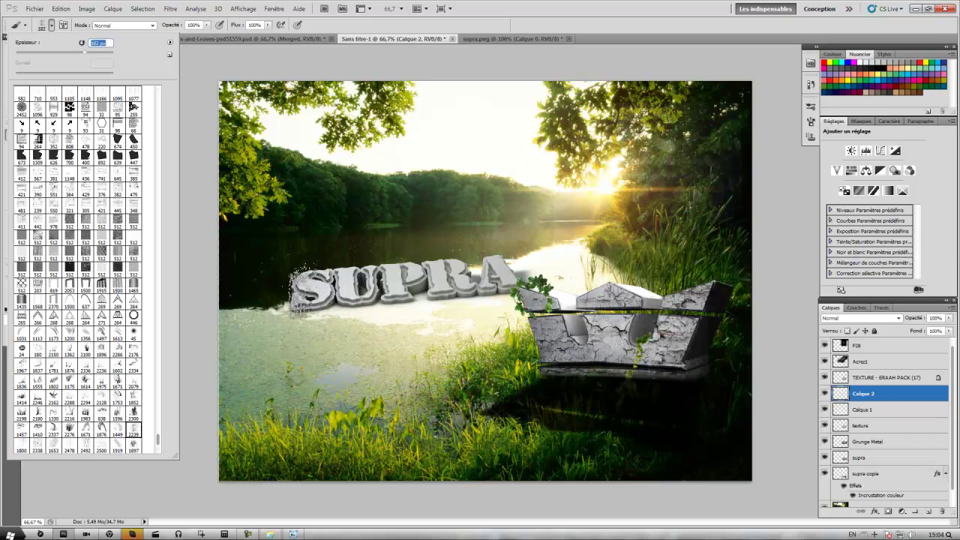
click(300, 292)
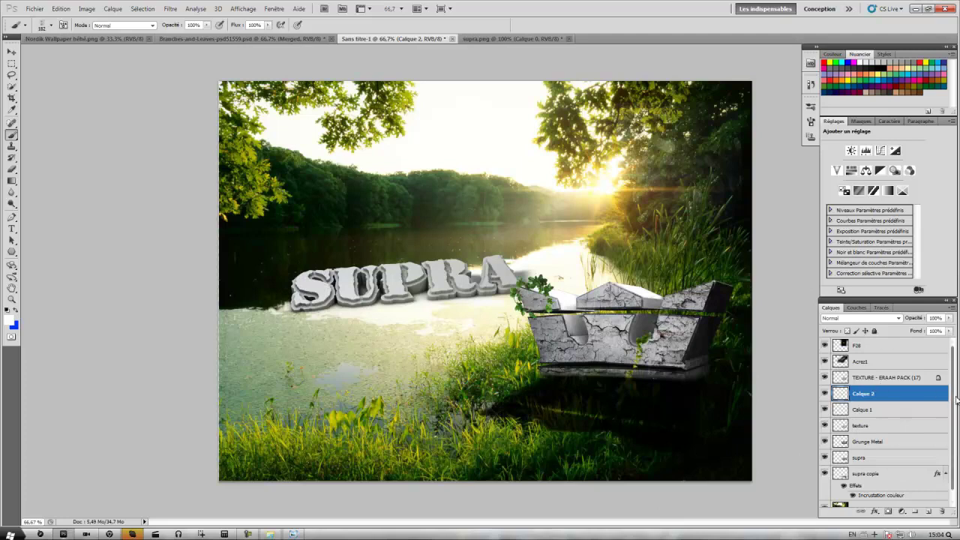
- Select the F28 layer and create a new empty layer above it
click(907, 363)
click(870, 346)
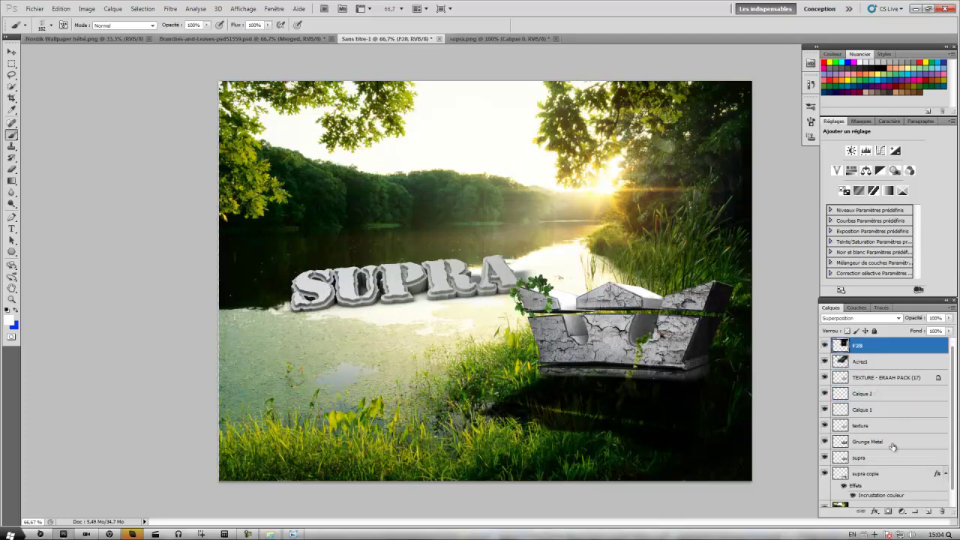
click(929, 511)
- Spray speckled splash over SUPRA on Calque 3 with a 170 px brush, then erase the white streaks below
mouse_move(338, 319)
mouse_down()
mouse_move(300, 289)
mouse_move(343, 328)
mouse_move(488, 310)
mouse_move(362, 321)
mouse_move(282, 304)
mouse_up()
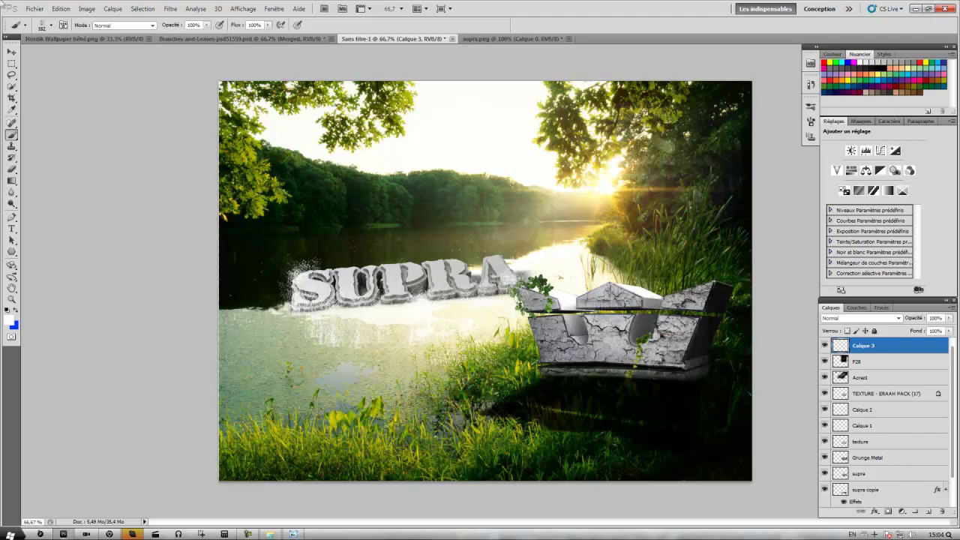
click(42, 28)
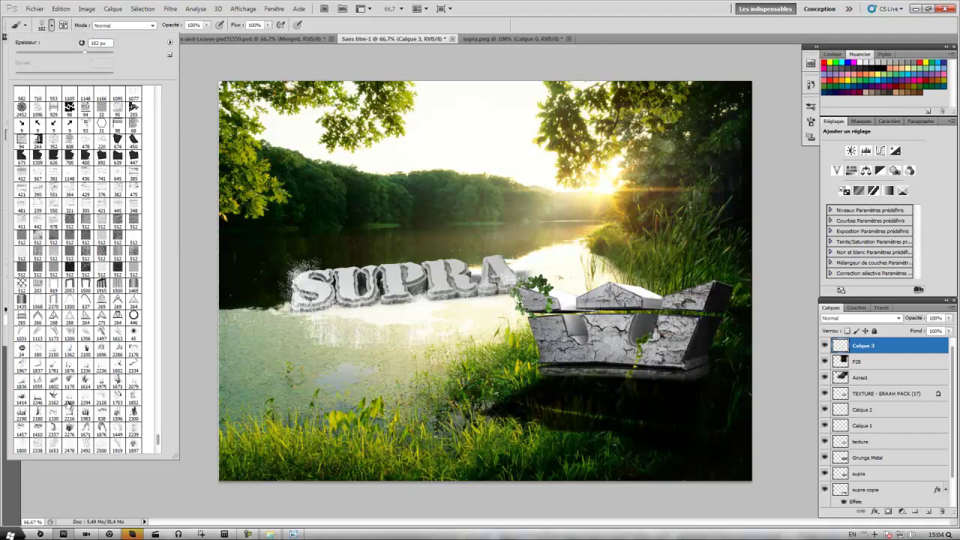
click(83, 53)
click(347, 297)
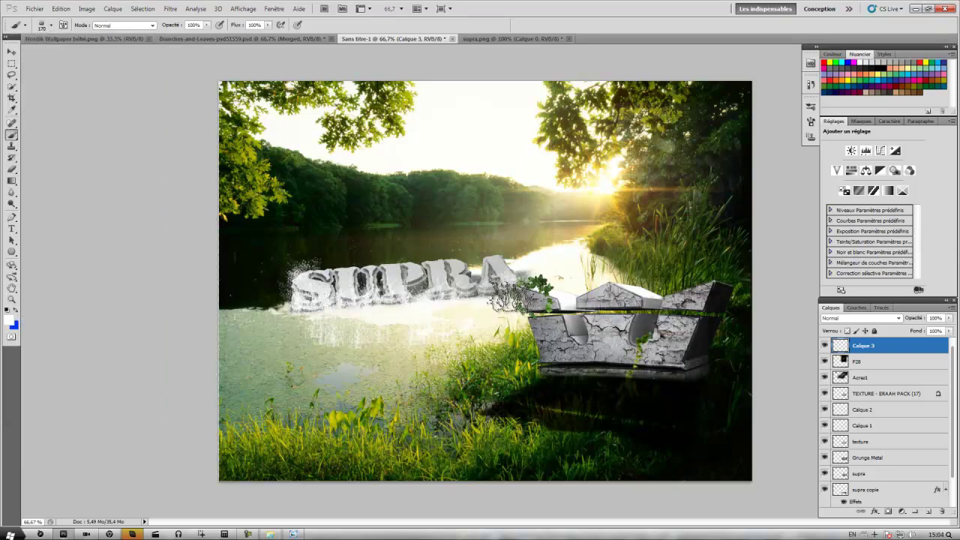
click(12, 172)
drag(397, 342, 307, 337)
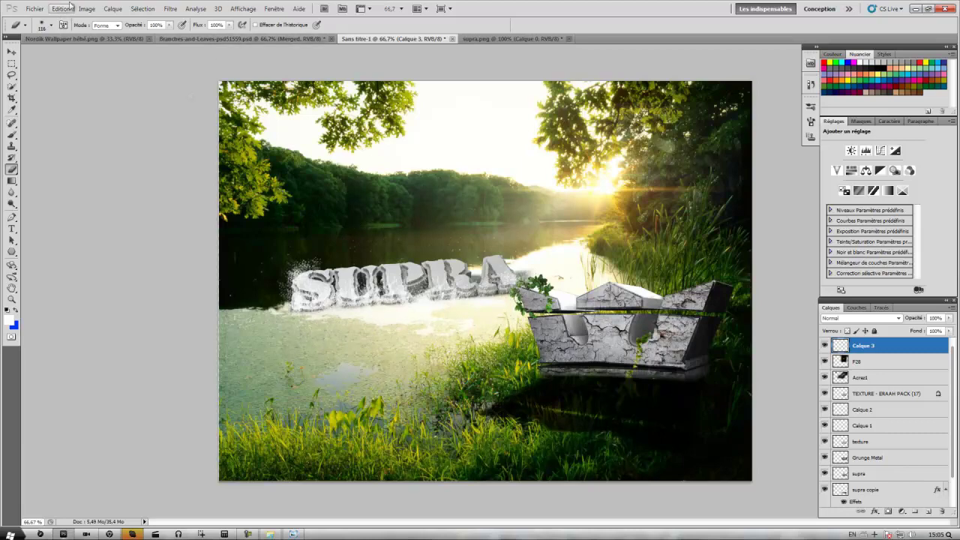
- Preview the Noble Wallpaper image, close the viewer and Explorer, and add an empty Calque 4 layer
click(34, 8)
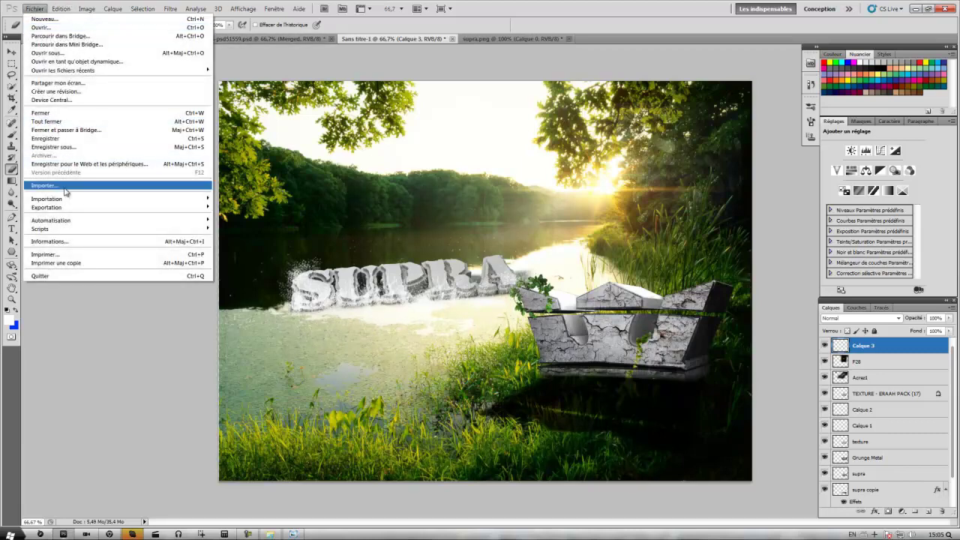
click(65, 186)
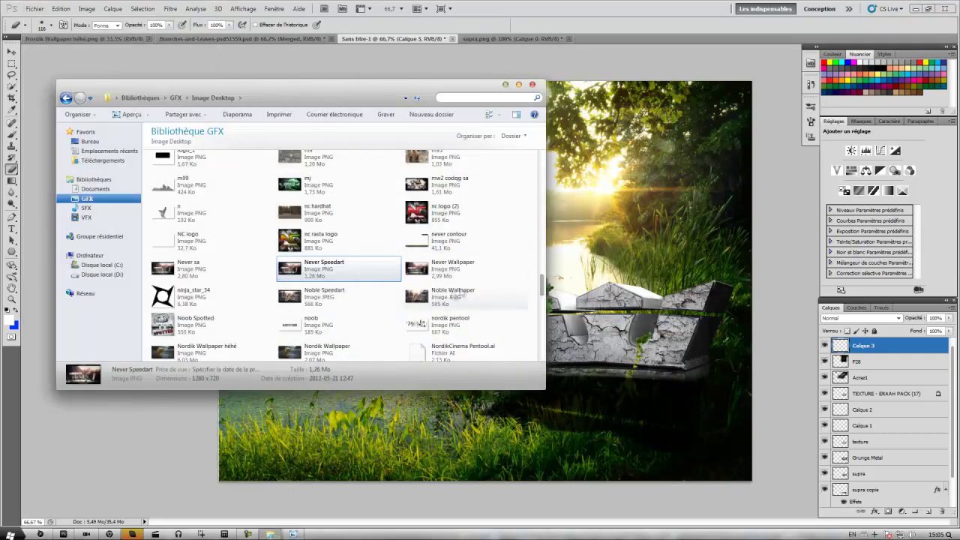
double_click(456, 294)
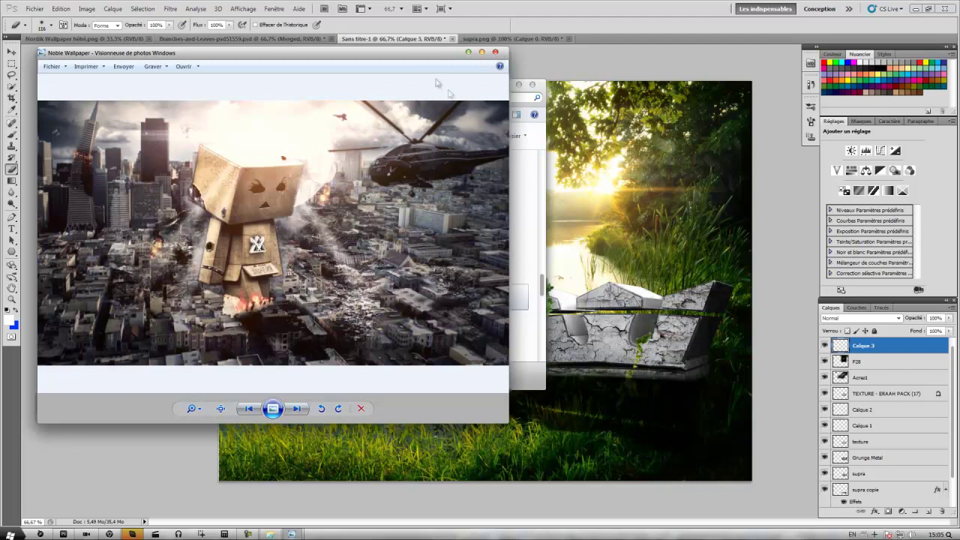
click(496, 52)
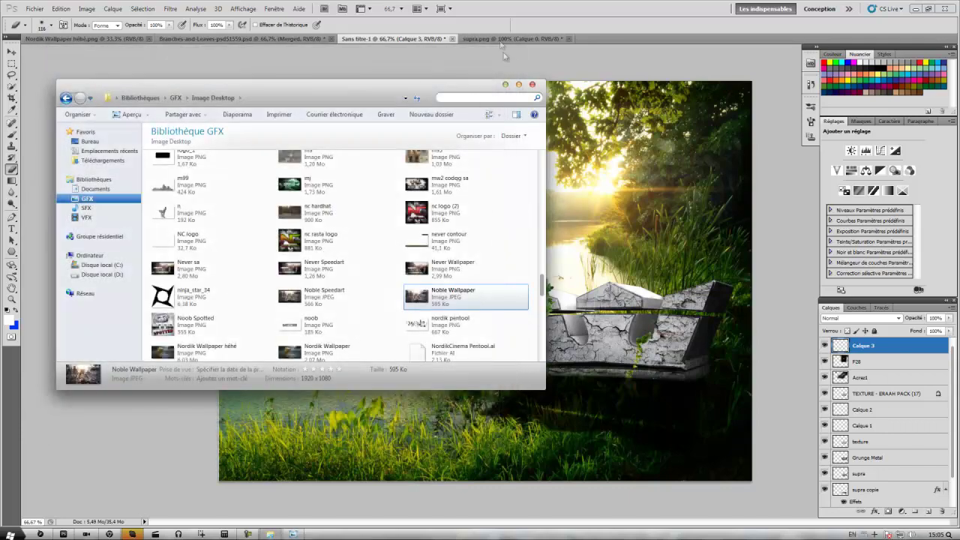
click(532, 84)
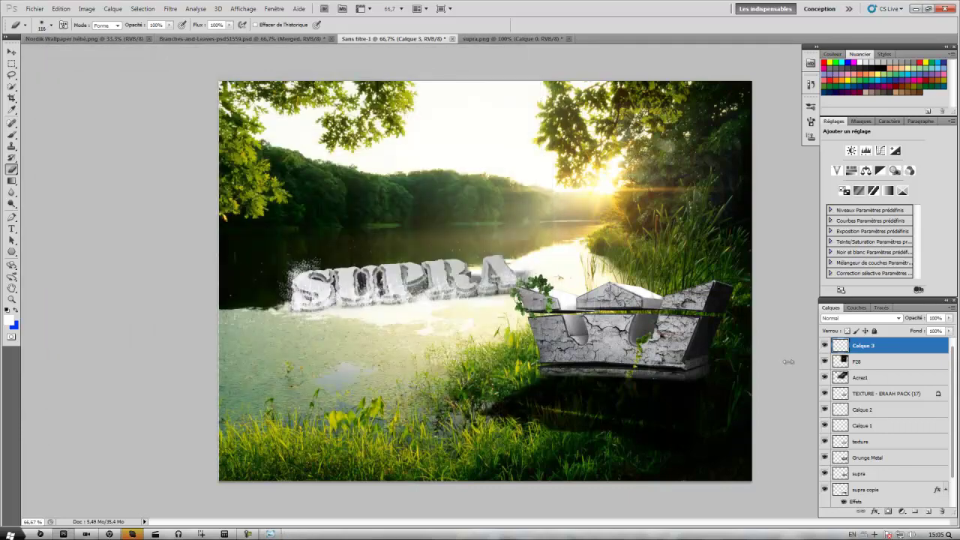
click(928, 513)
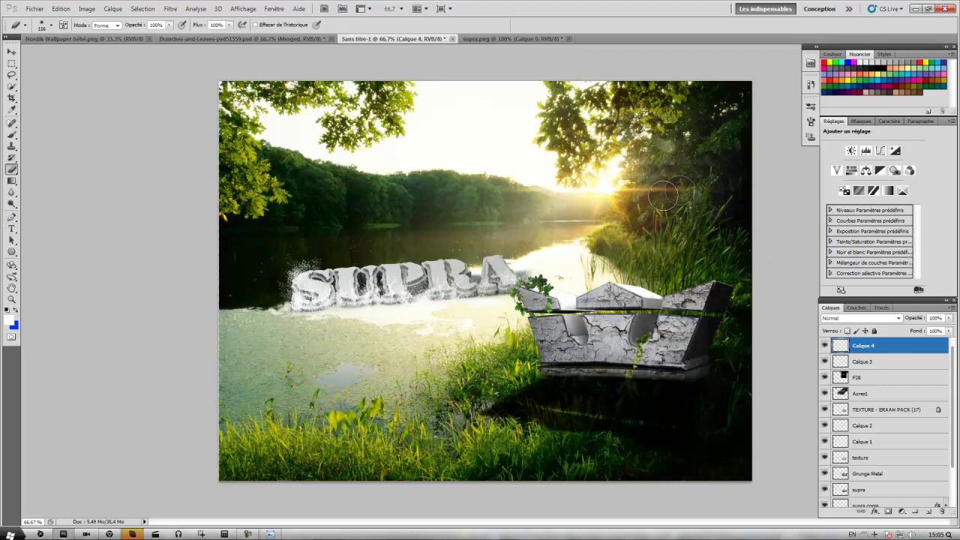
- Draw a beam path from the sun, turn it into an unfeathered selection, and paint it white
click(12, 218)
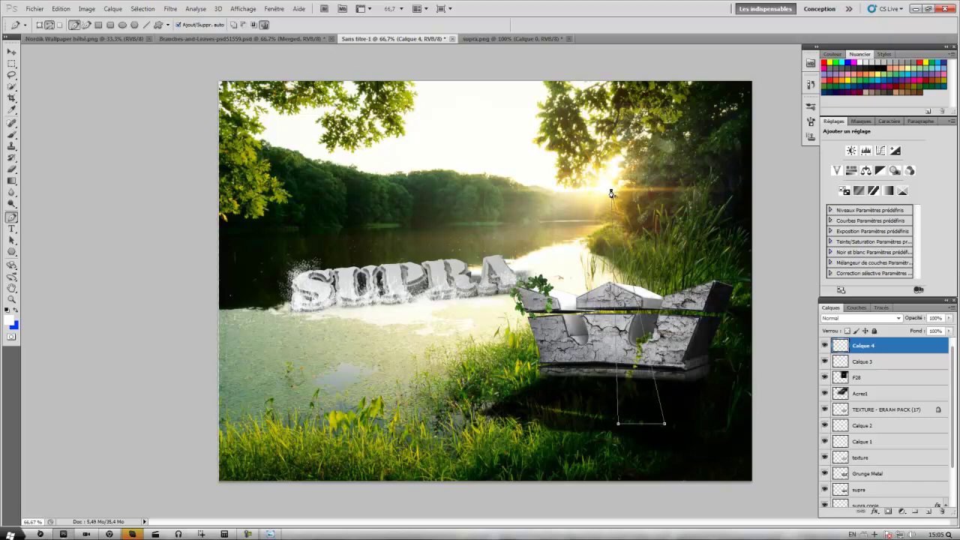
right_click(634, 314)
click(653, 366)
click(533, 159)
click(12, 133)
mouse_move(633, 435)
mouse_down()
mouse_move(627, 225)
mouse_move(653, 420)
mouse_move(645, 225)
mouse_up()
key(ctrl+d)
- Duplicate the beam layer and rotate the copy about 13° clockwise, shifted left to fan out
click(12, 63)
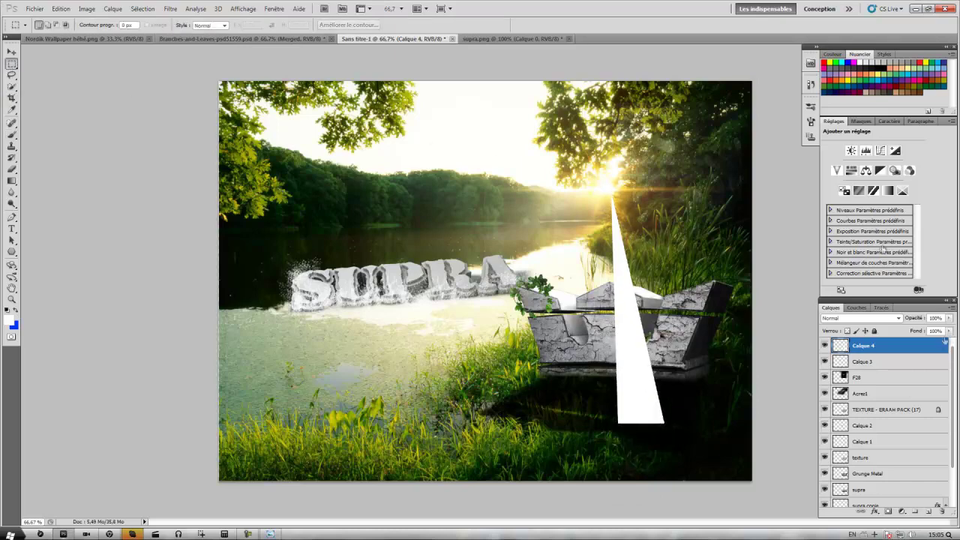
right_click(945, 341)
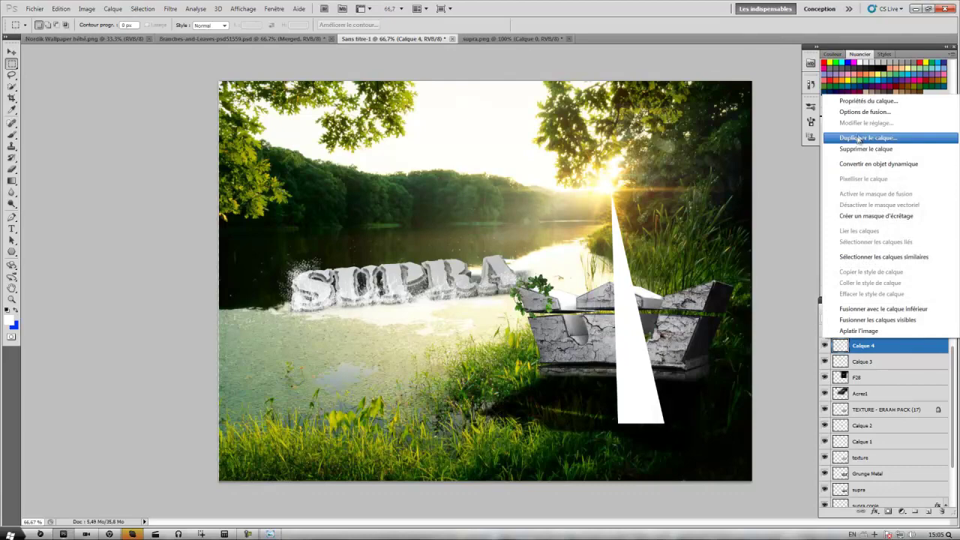
click(859, 138)
click(578, 165)
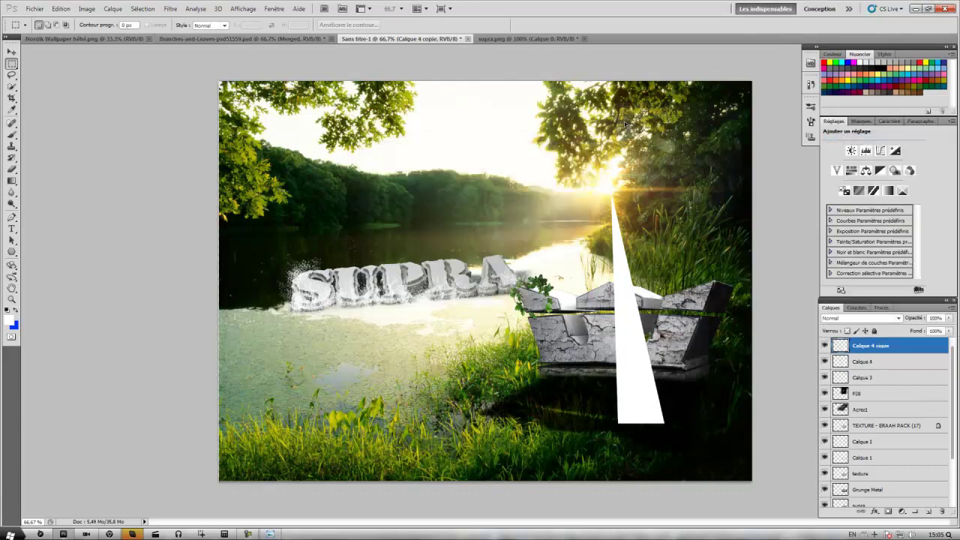
key(ctrl+t)
drag(708, 326, 724, 358)
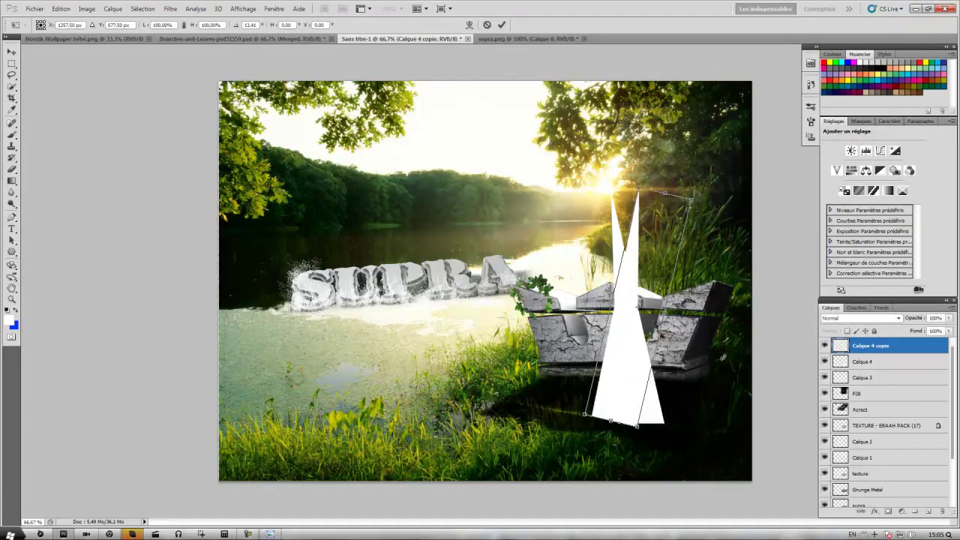
drag(642, 381, 583, 375)
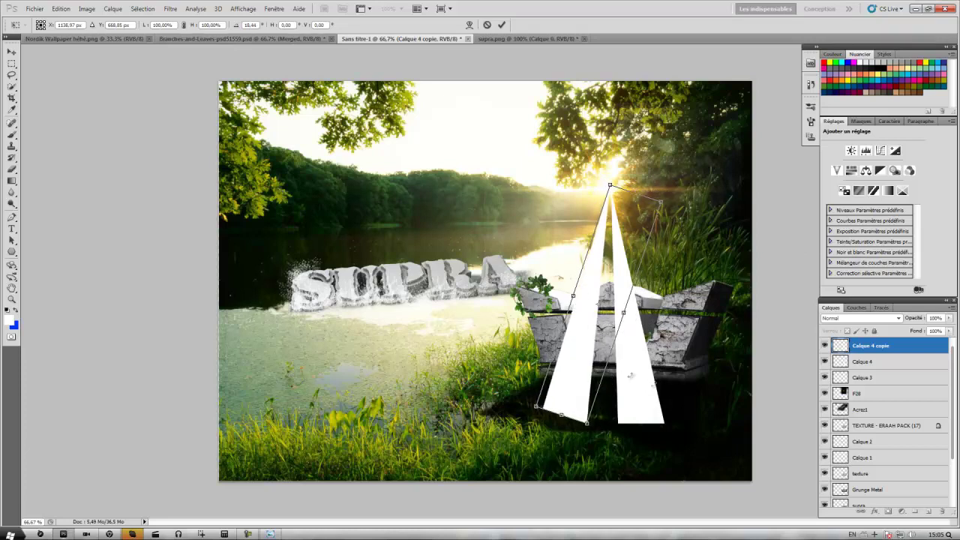
key(Return)
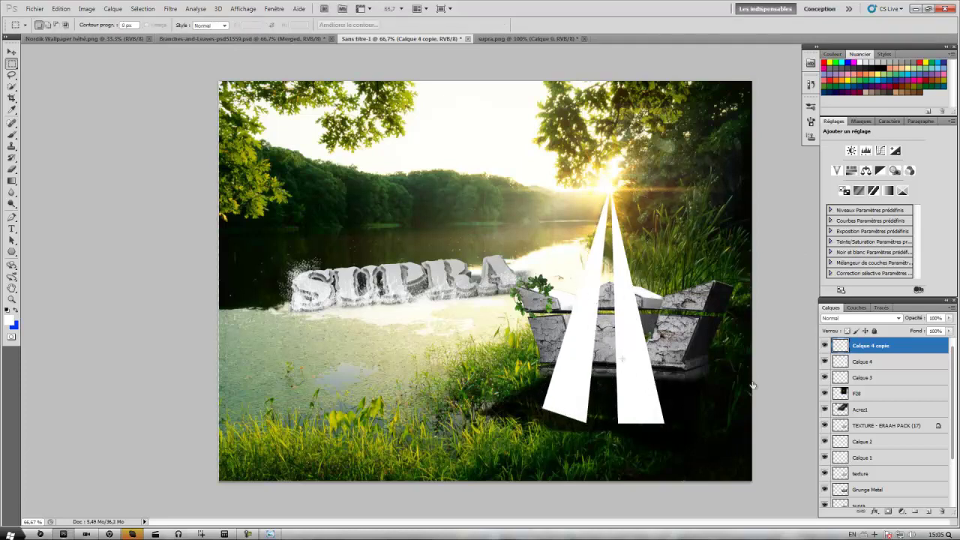
- Duplicate the beam copy as Calque 4 copie 2 and start transforming it
right_click(897, 350)
click(885, 155)
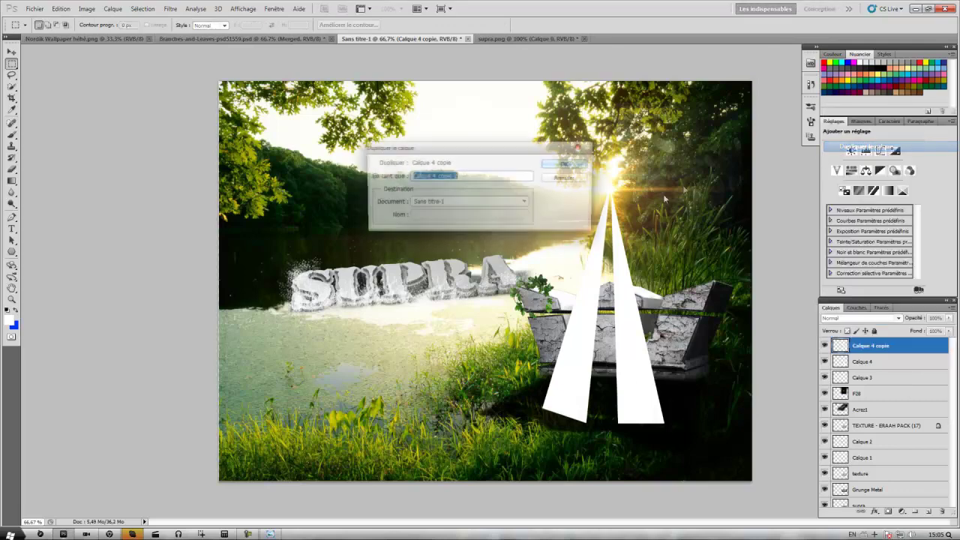
click(573, 164)
key(ctrl+t)
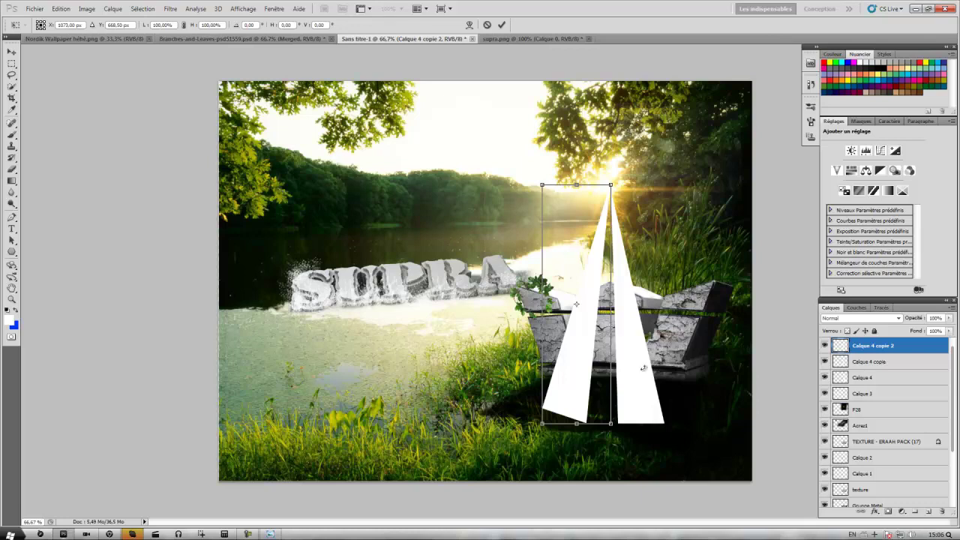
- Flip the third beam vertically and rotate it to fan lower-left from the sun
drag(598, 385, 507, 343)
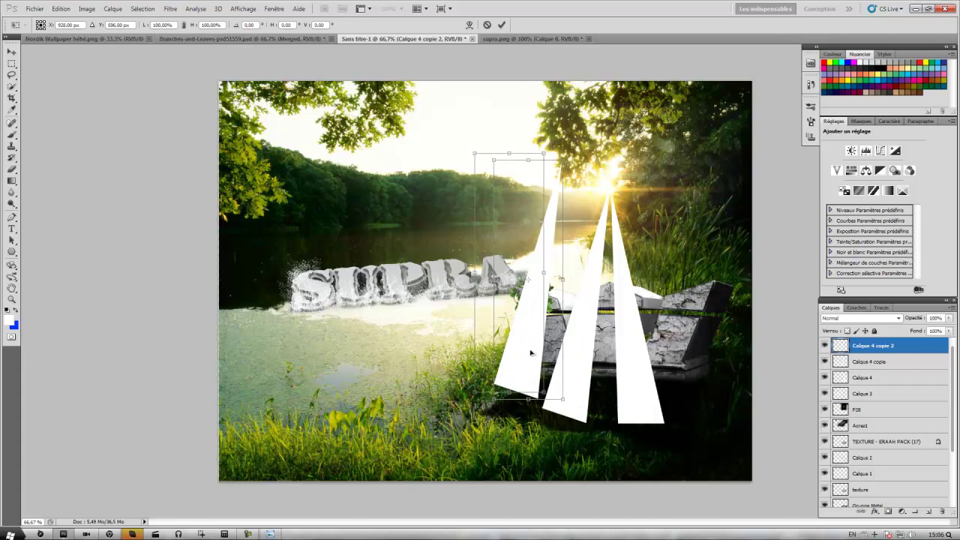
right_click(507, 343)
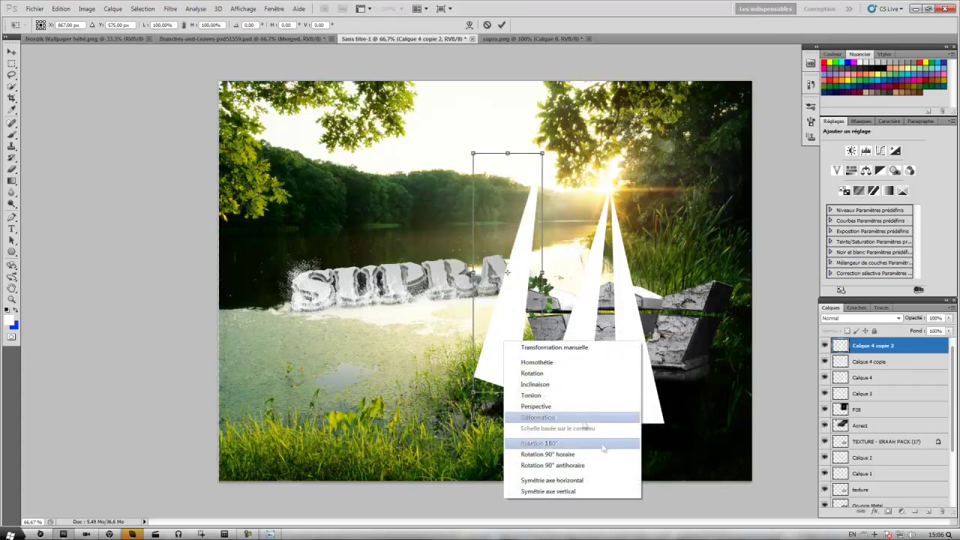
click(570, 481)
drag(637, 370, 499, 433)
drag(482, 317, 560, 328)
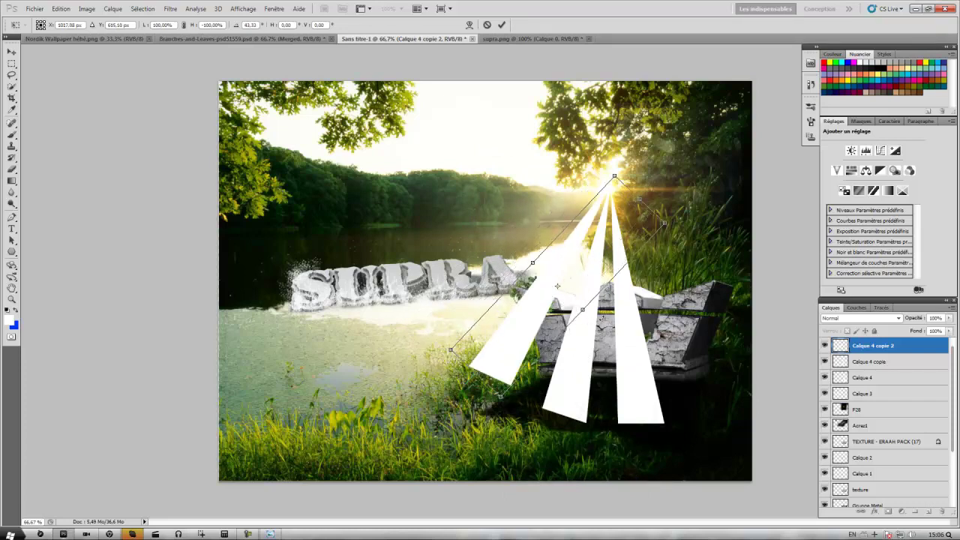
key(Return)
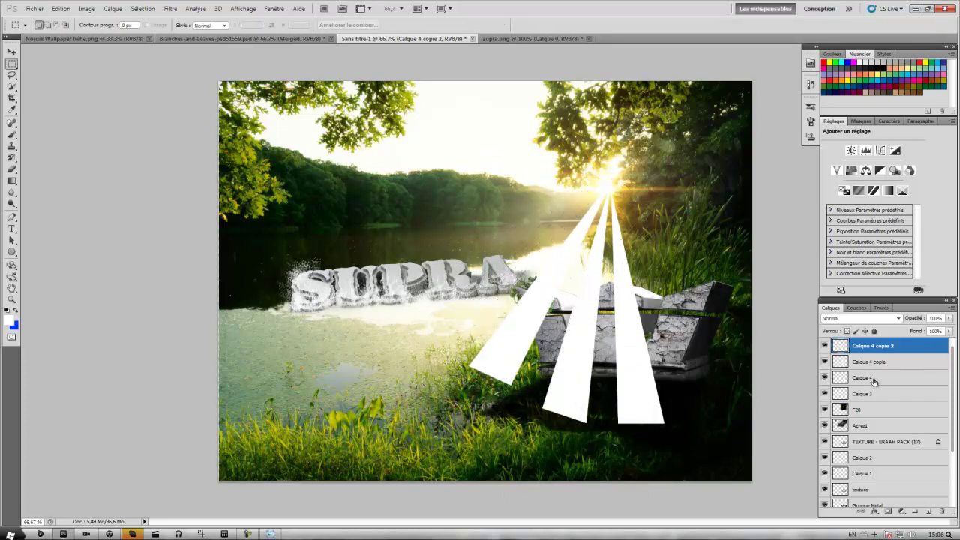
- Merge the three beam layers into one, rasterize it, and set its opacity to 37%
shift+click(882, 381)
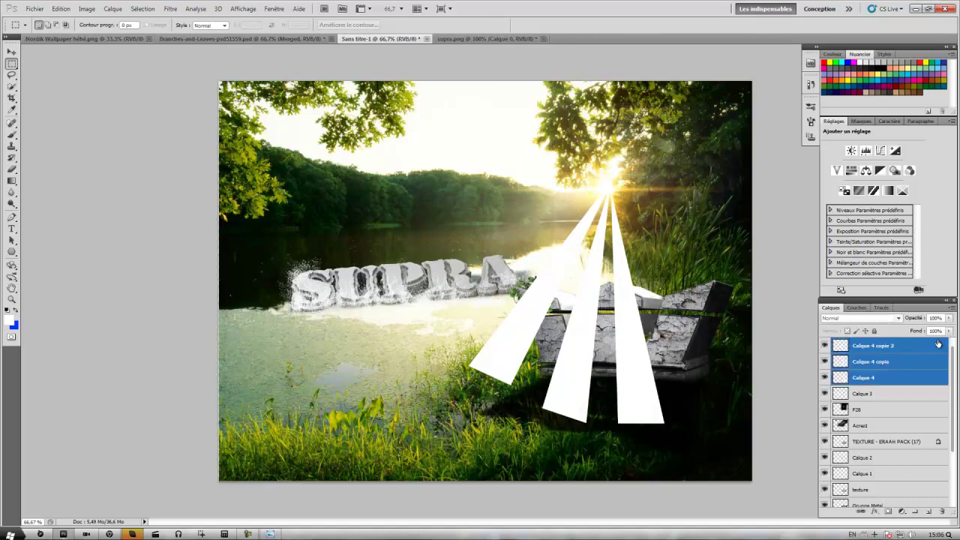
right_click(934, 345)
key(ctrl+e)
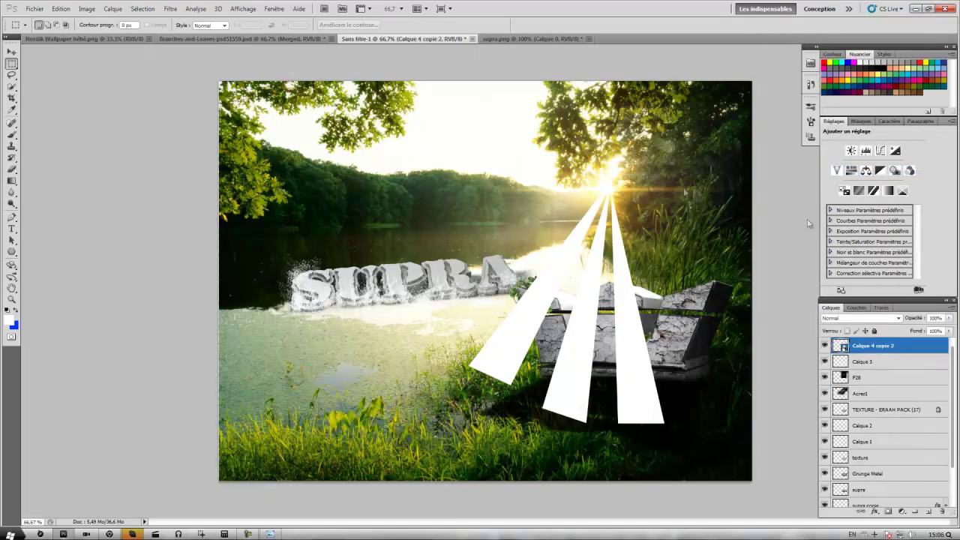
click(952, 307)
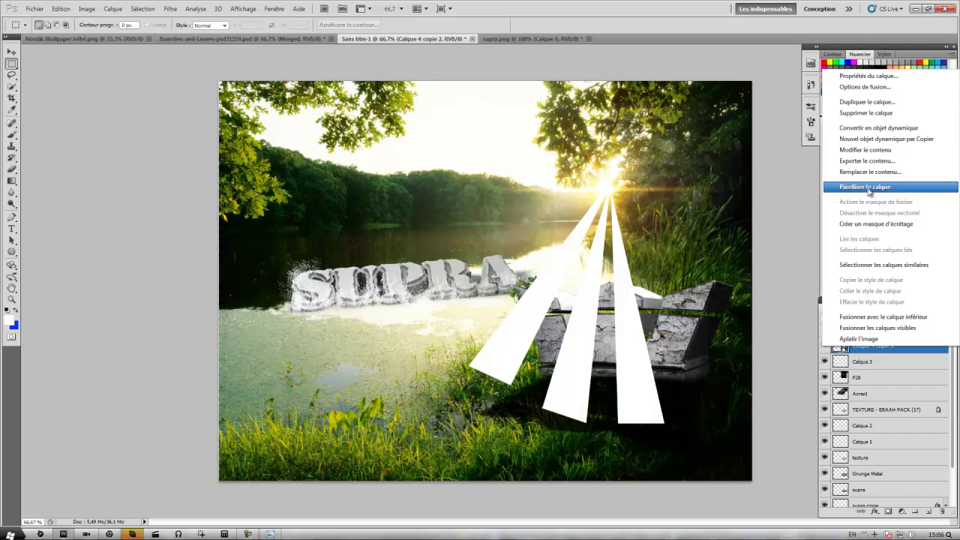
click(950, 330)
click(950, 319)
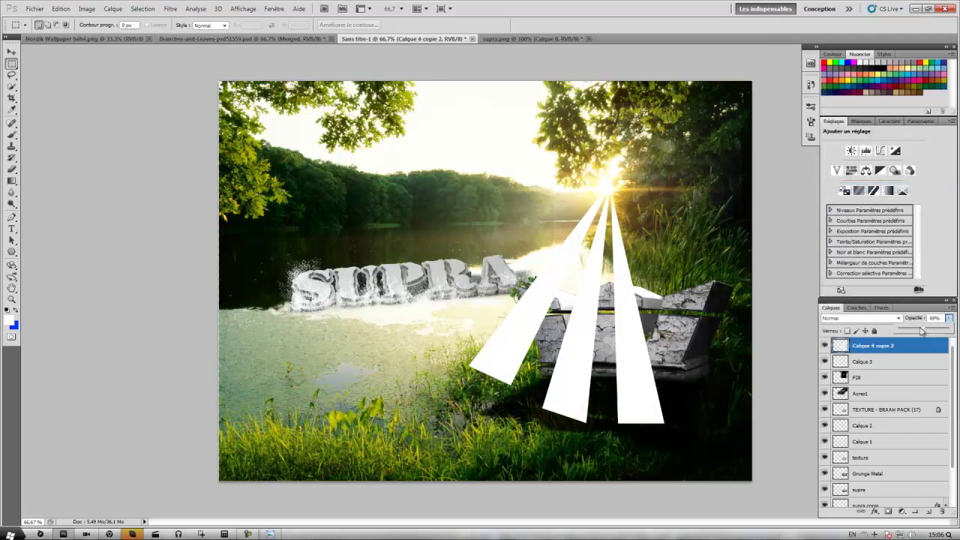
drag(923, 331, 915, 331)
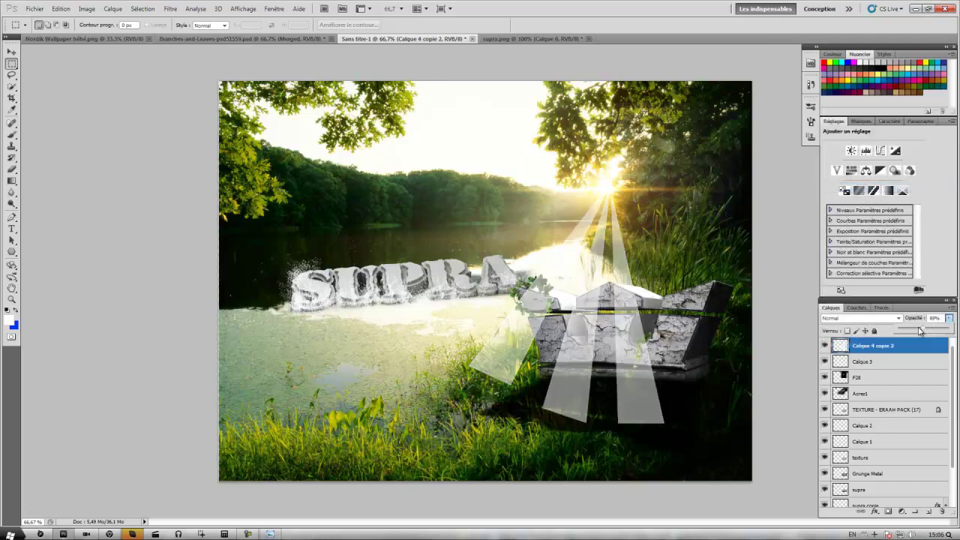
- Apply a 15-pixel Shape Blur to the merged light beams
click(170, 9)
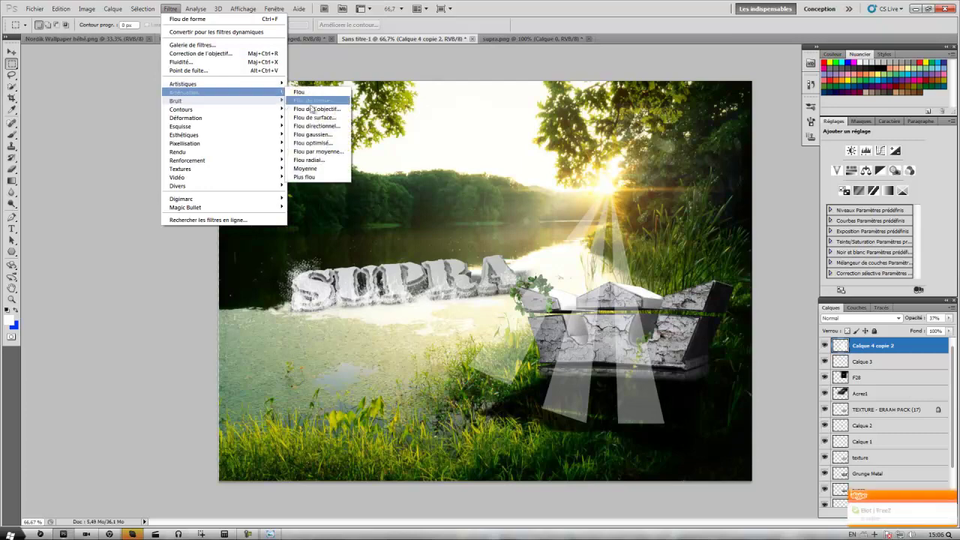
click(330, 101)
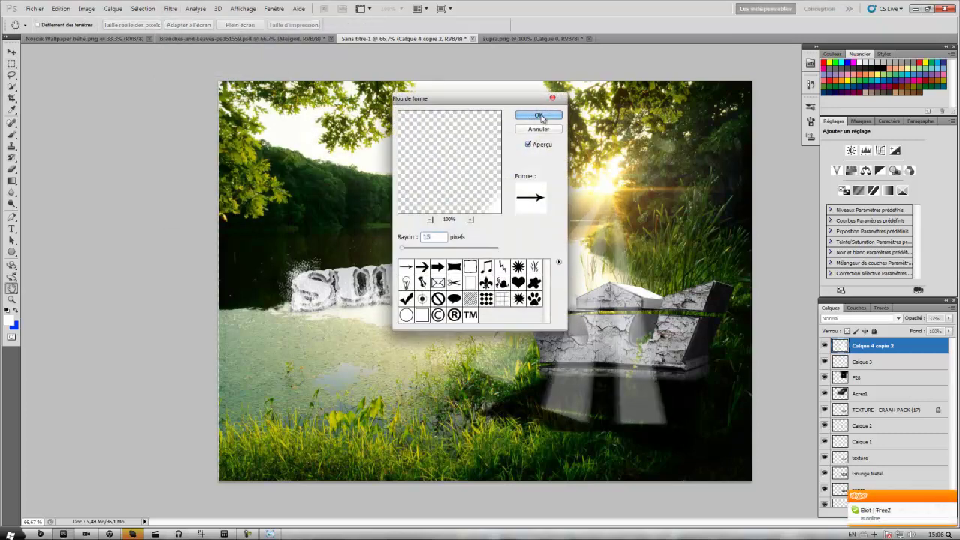
click(539, 116)
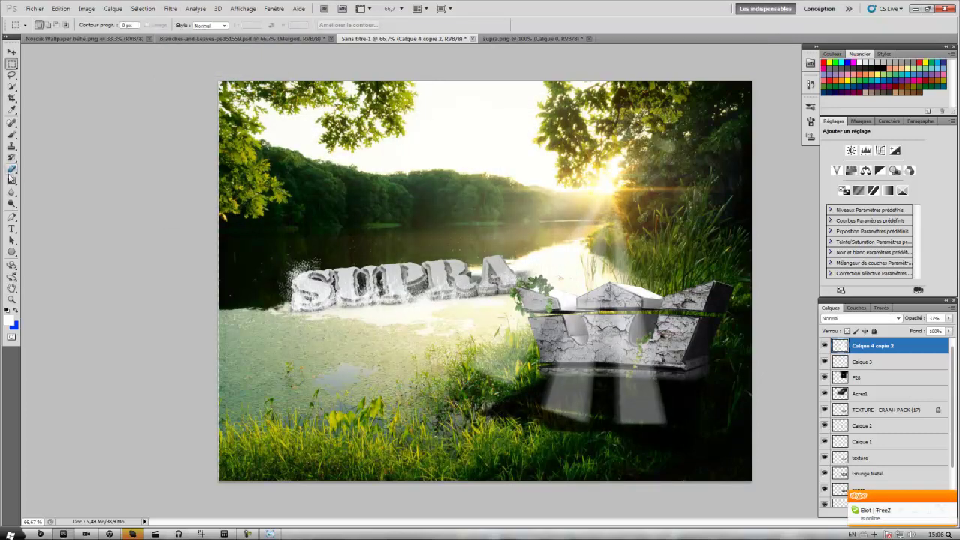
- Erase the beams' lower ends with a soft eraser so they fade near the stone block
click(13, 170)
click(50, 26)
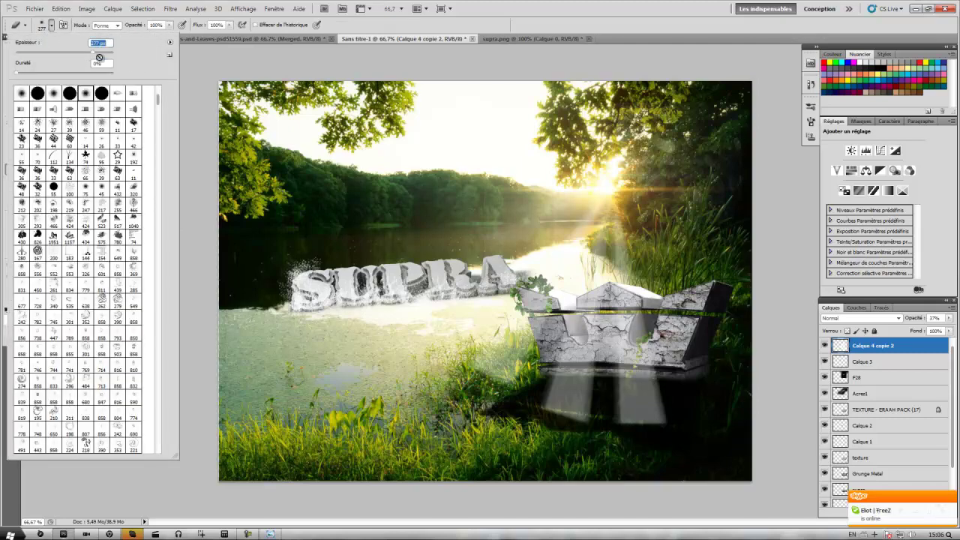
key(Return)
drag(636, 441, 750, 445)
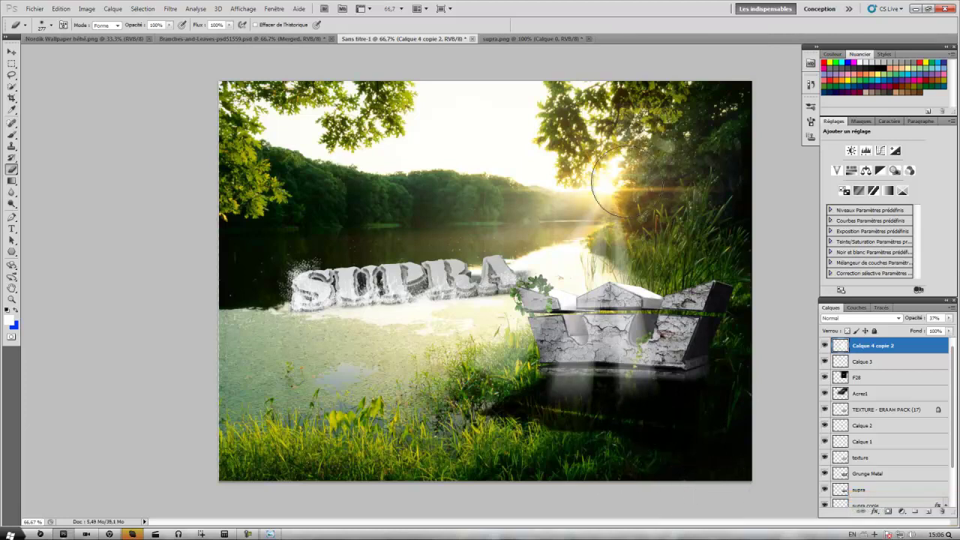
drag(643, 397, 600, 443)
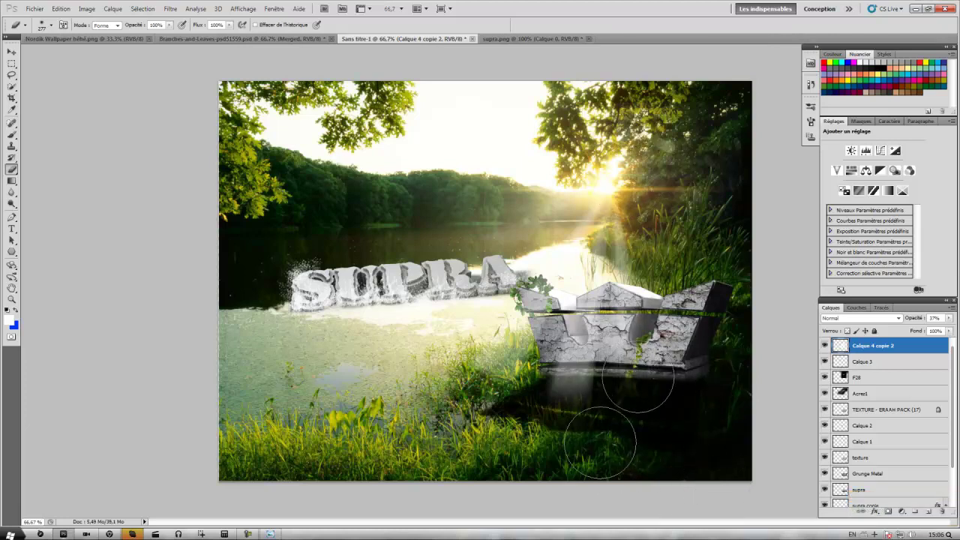
drag(638, 381, 556, 378)
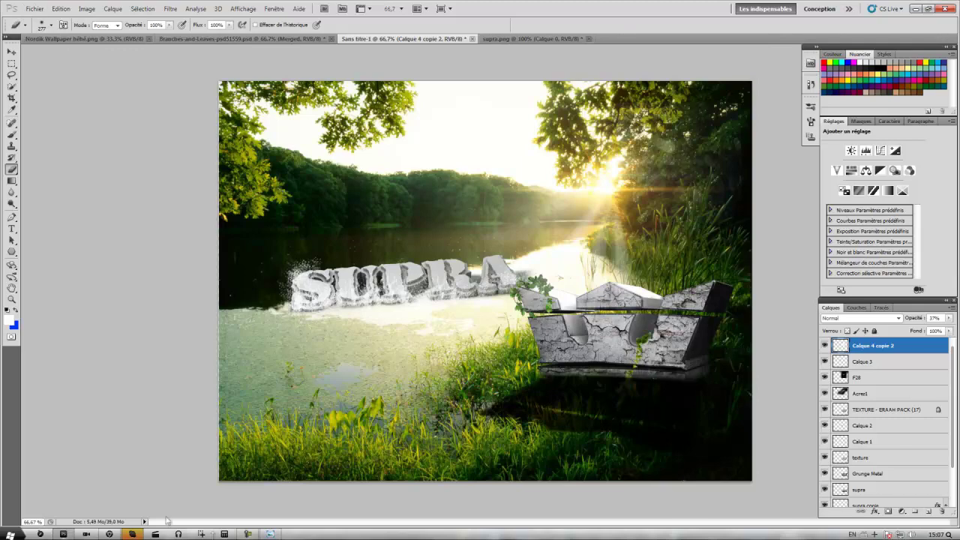
click(35, 8)
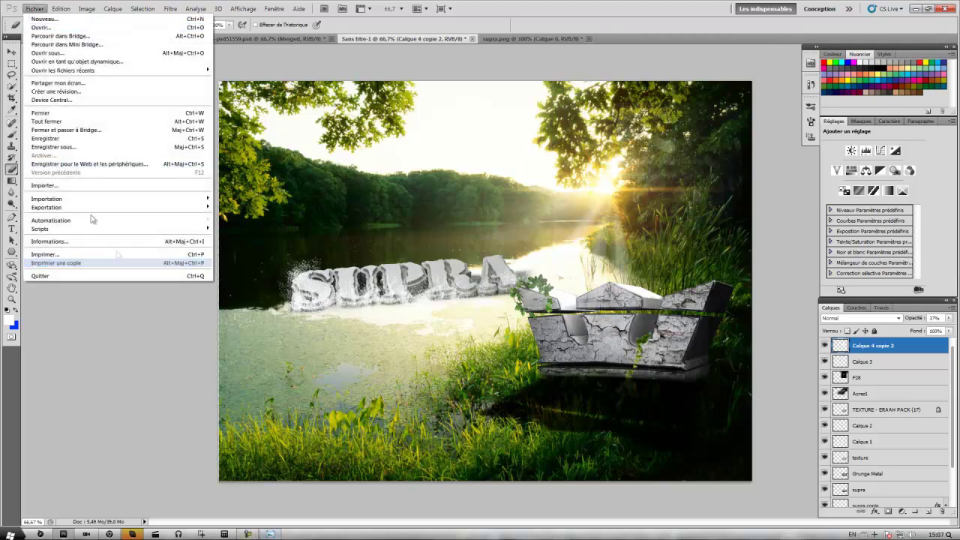
click(68, 185)
click(75, 183)
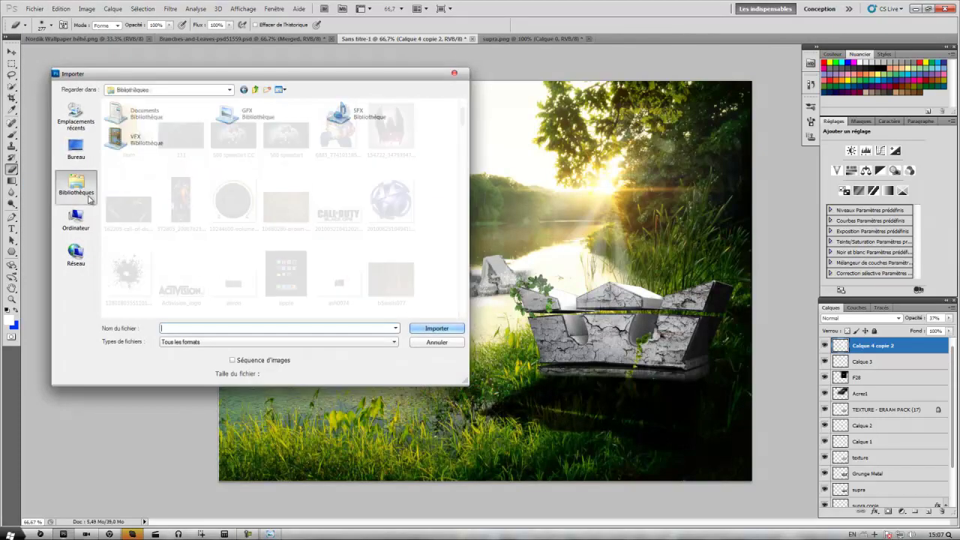
double_click(266, 120)
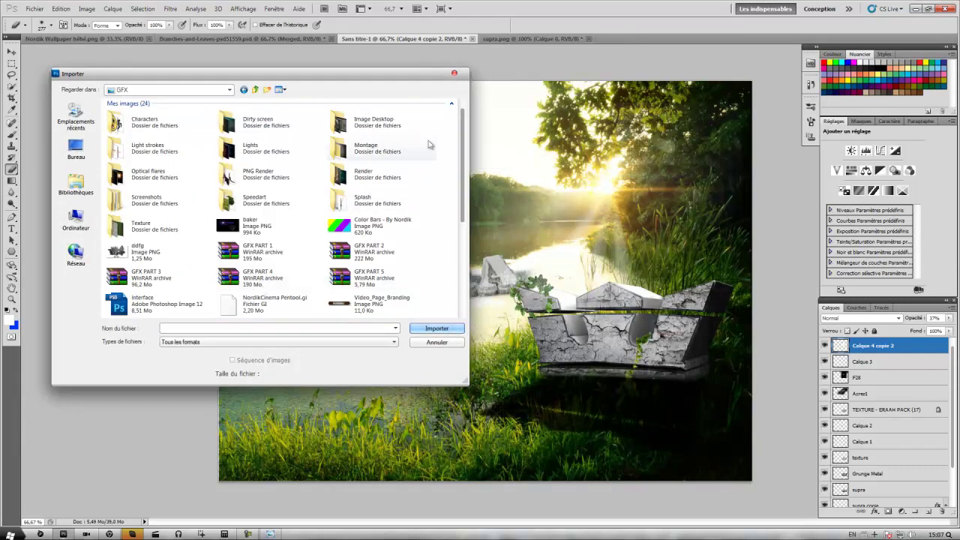
click(376, 176)
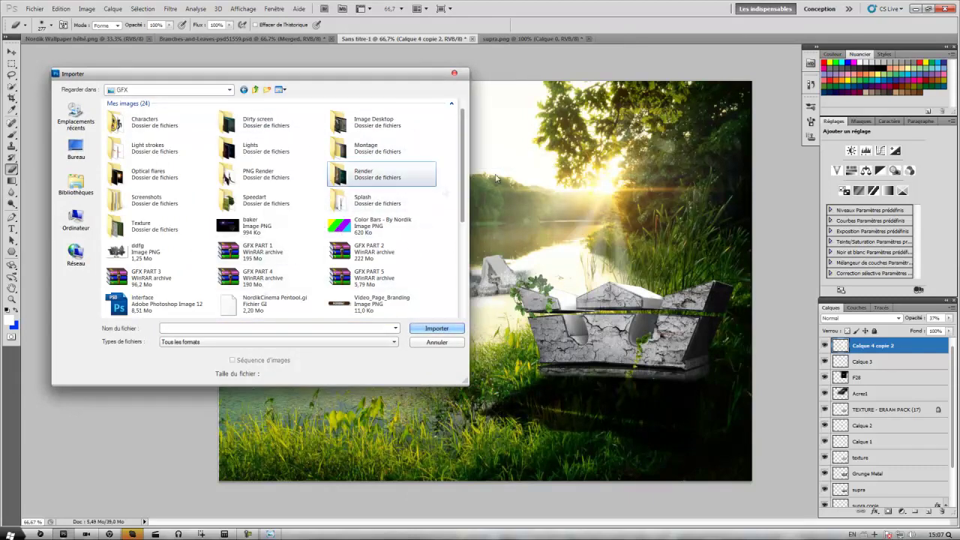
double_click(266, 200)
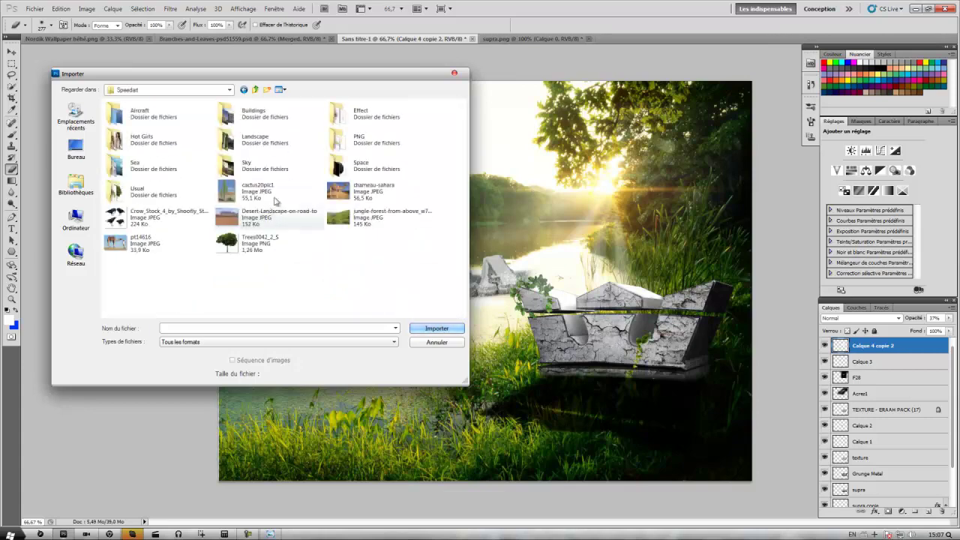
double_click(194, 120)
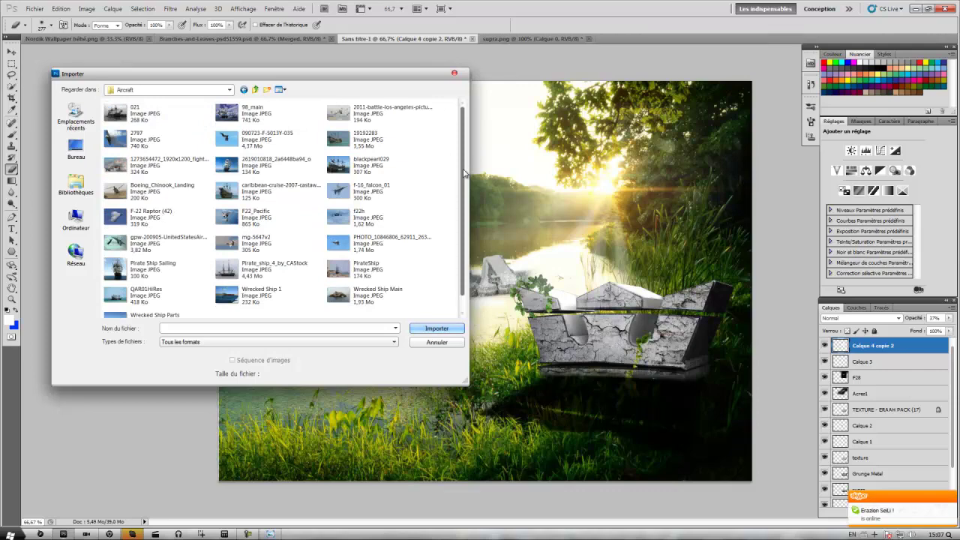
mouse_move(463, 210)
mouse_down()
mouse_move(462, 254)
mouse_move(455, 195)
mouse_up()
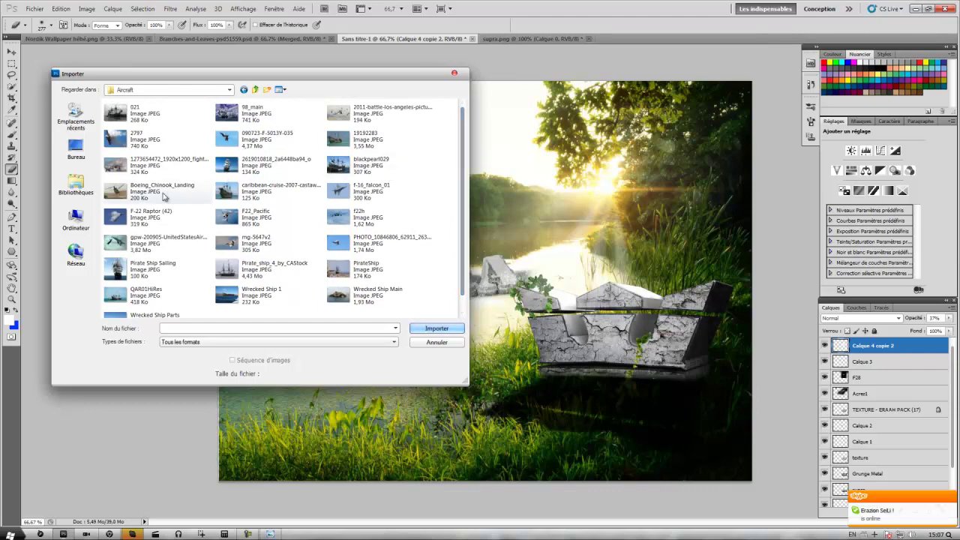
click(164, 193)
click(76, 186)
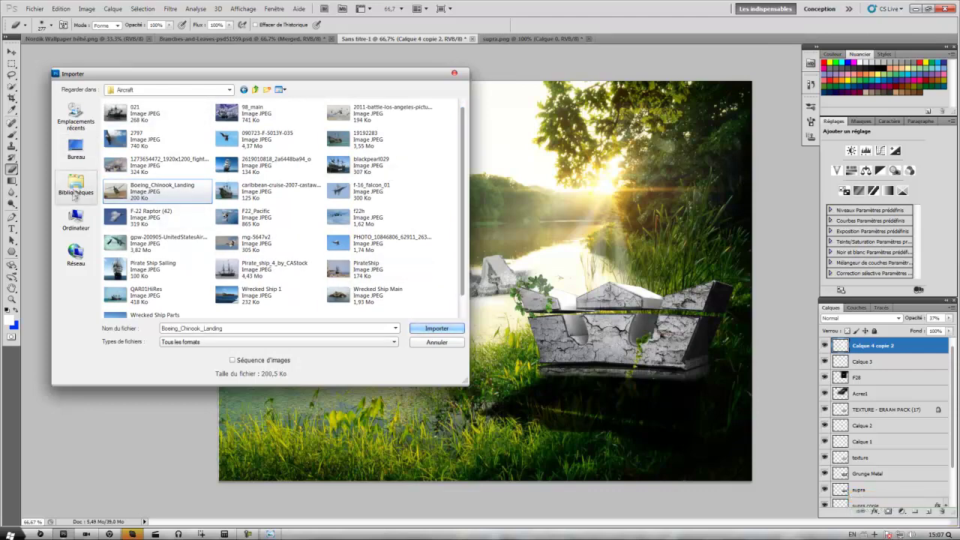
double_click(156, 116)
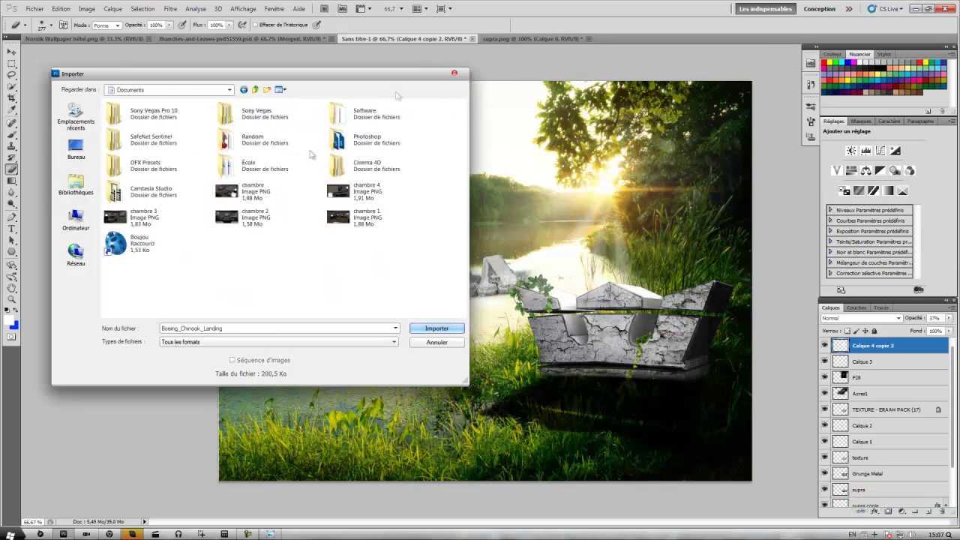
click(72, 188)
double_click(240, 128)
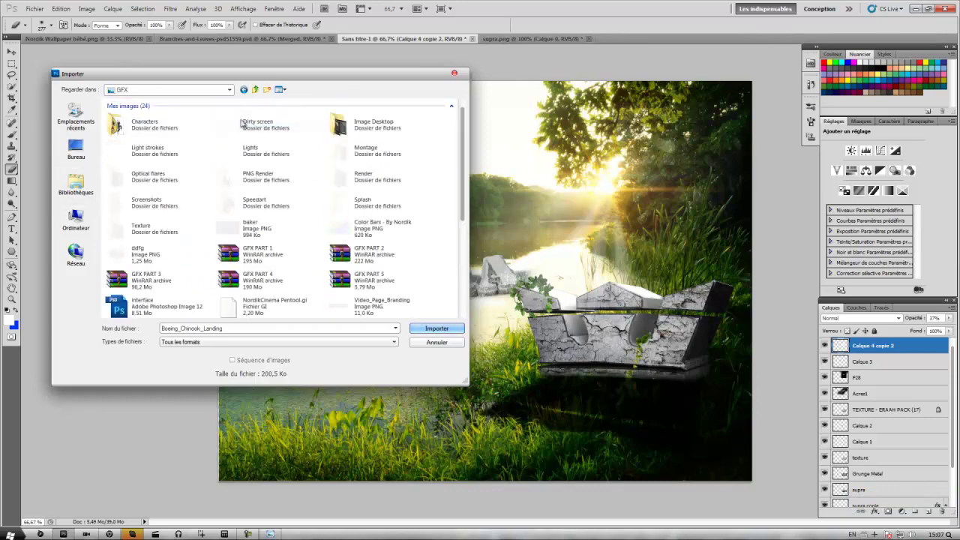
click(76, 150)
click(135, 297)
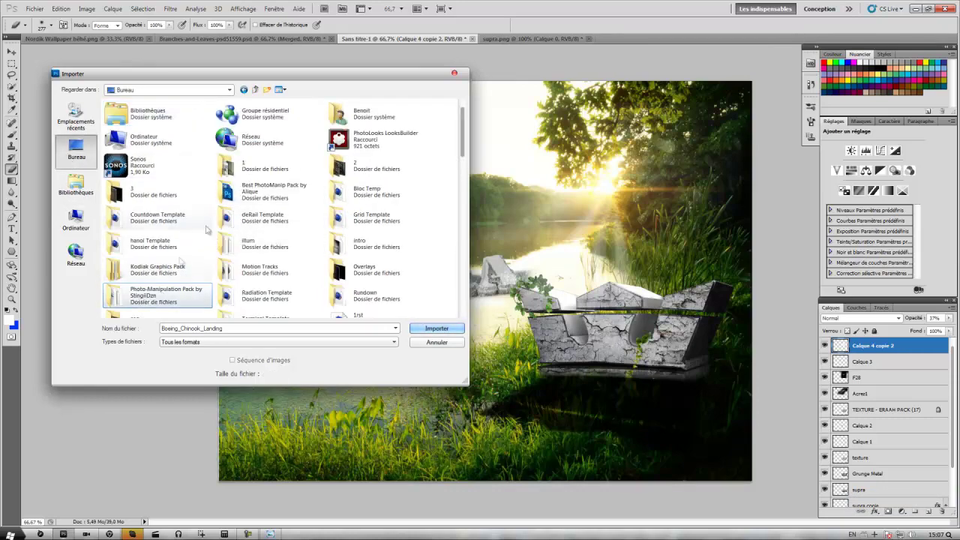
double_click(117, 300)
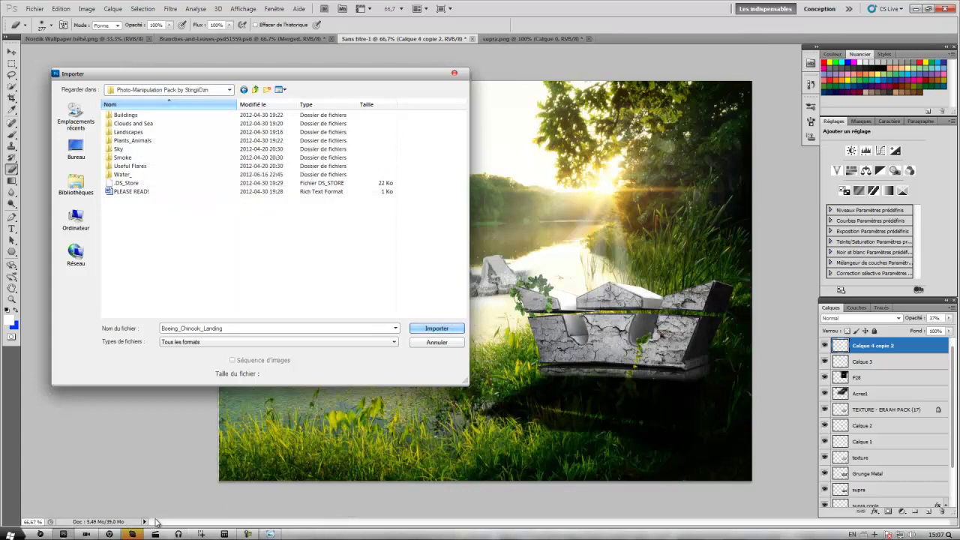
click(455, 75)
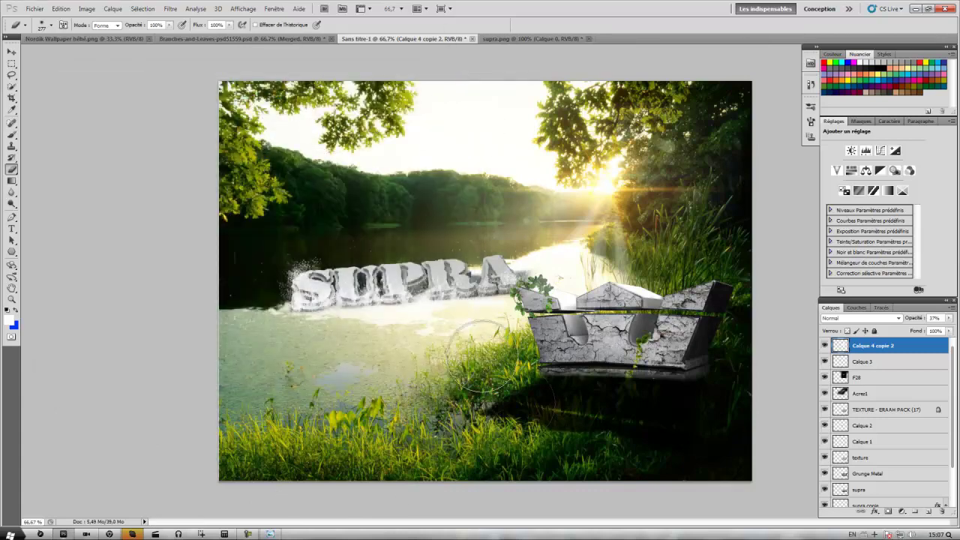
- View the Marine One helicopter photo enlarged in the Flickr lightbox
click(251, 534)
click(827, 496)
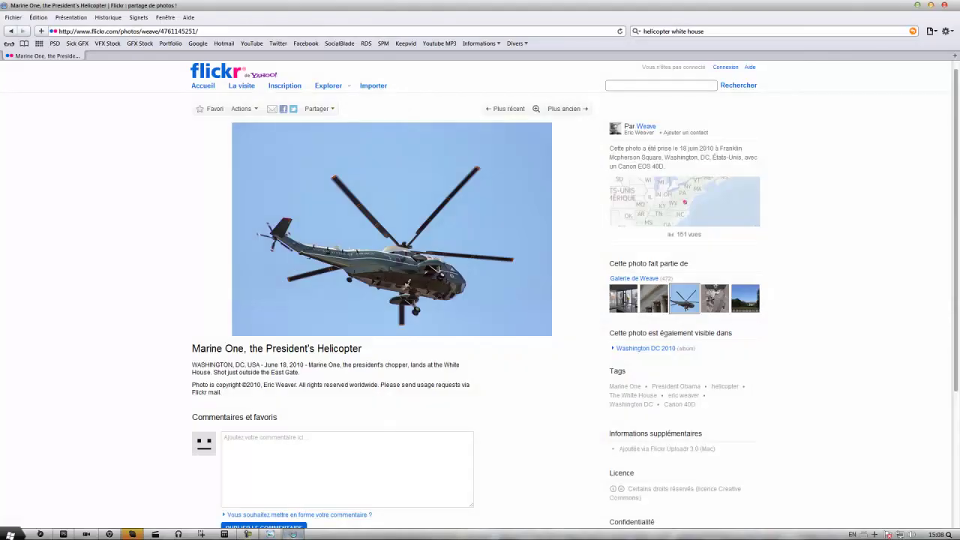
mouse_move(421, 247)
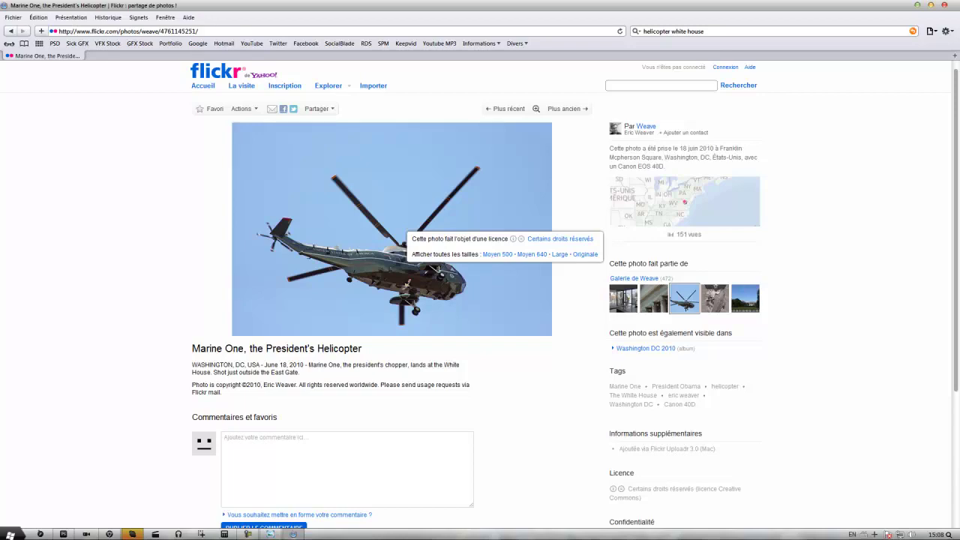
click(304, 208)
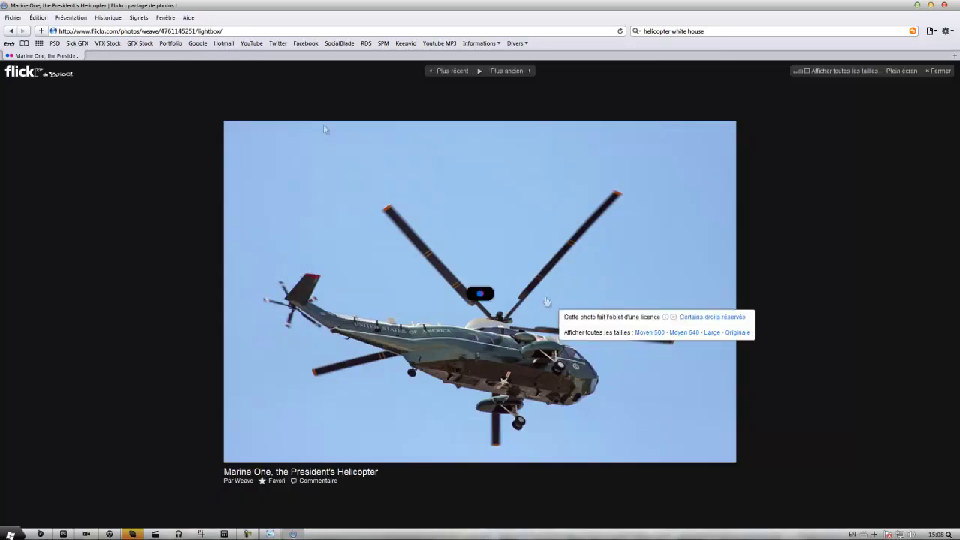
- Copy the helicopter image from the Google Images preview and return to Photoshop
click(10, 31)
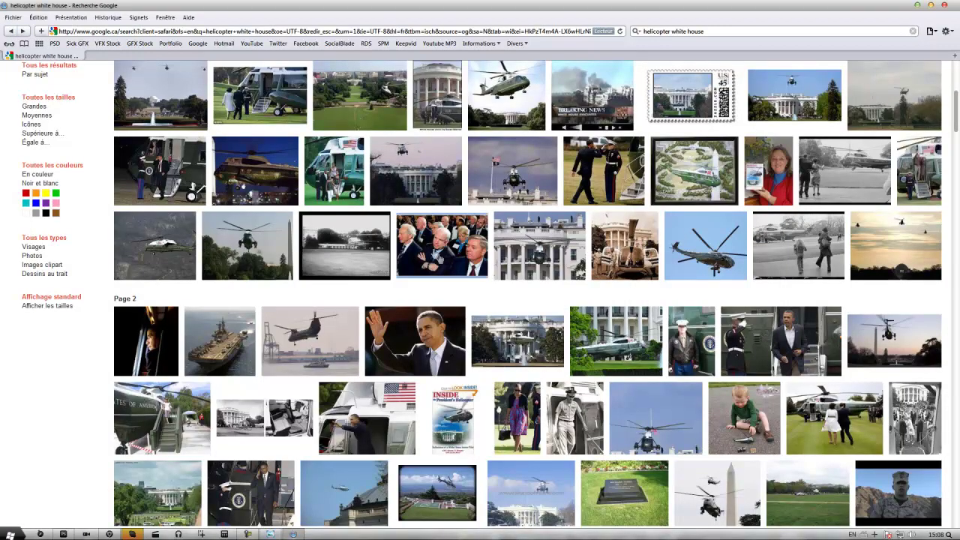
click(706, 259)
right_click(439, 274)
click(502, 348)
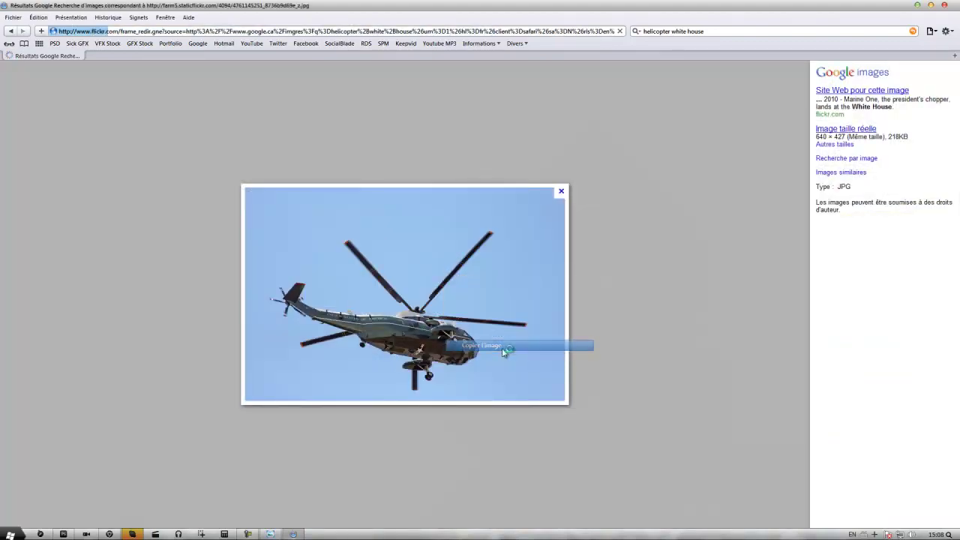
click(623, 341)
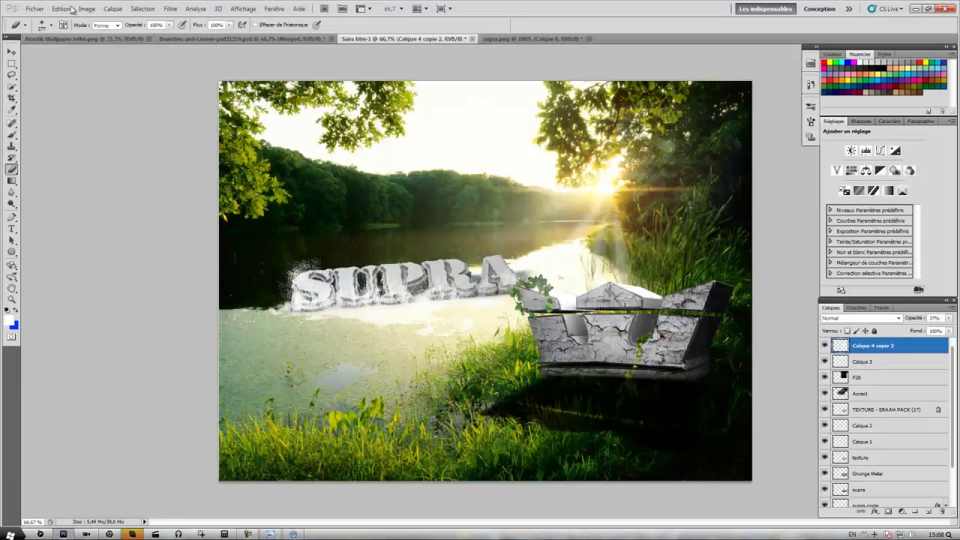
click(71, 9)
- Paste the helicopter as a new layer and remove its blue sky with the Magic Eraser
click(82, 90)
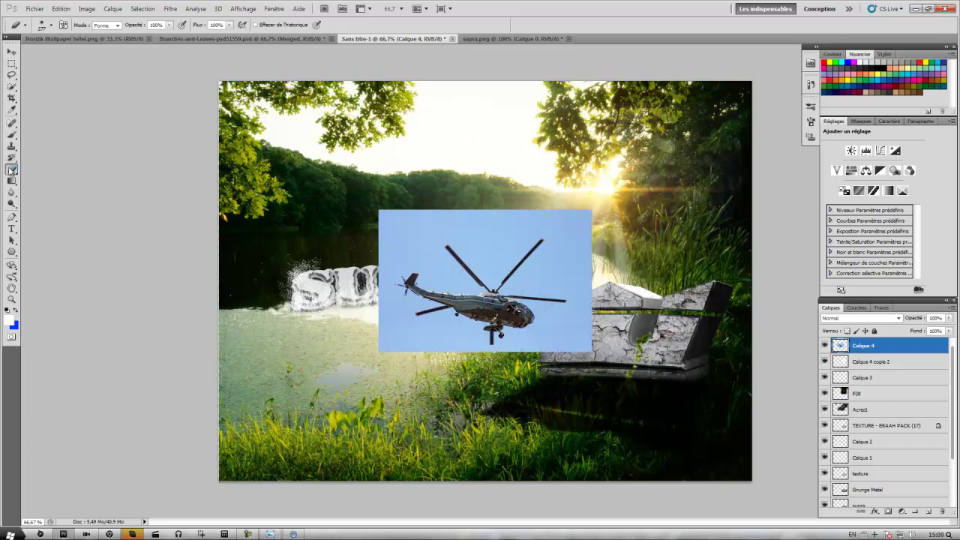
right_click(14, 171)
click(67, 187)
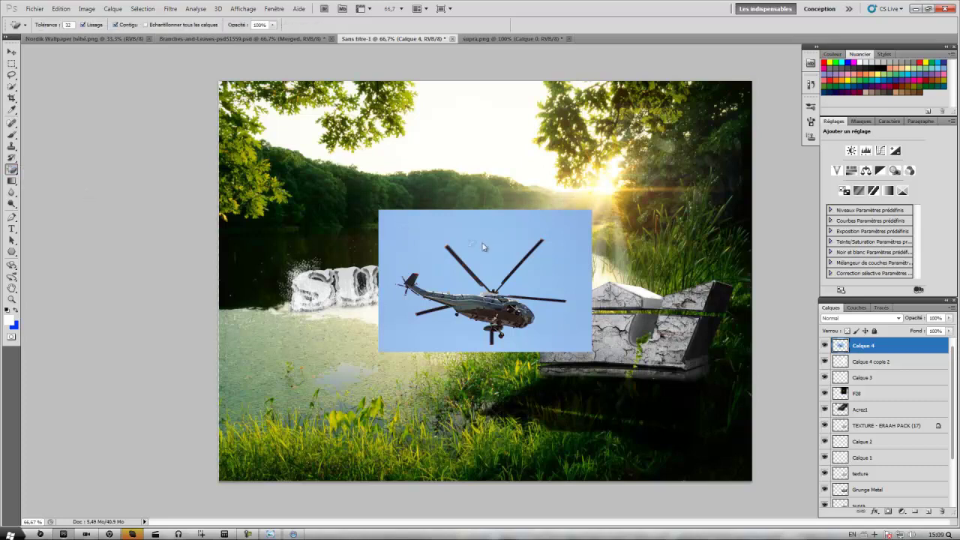
click(487, 242)
- Scale the helicopter to about 150% and place it over the upper-left trees
click(12, 51)
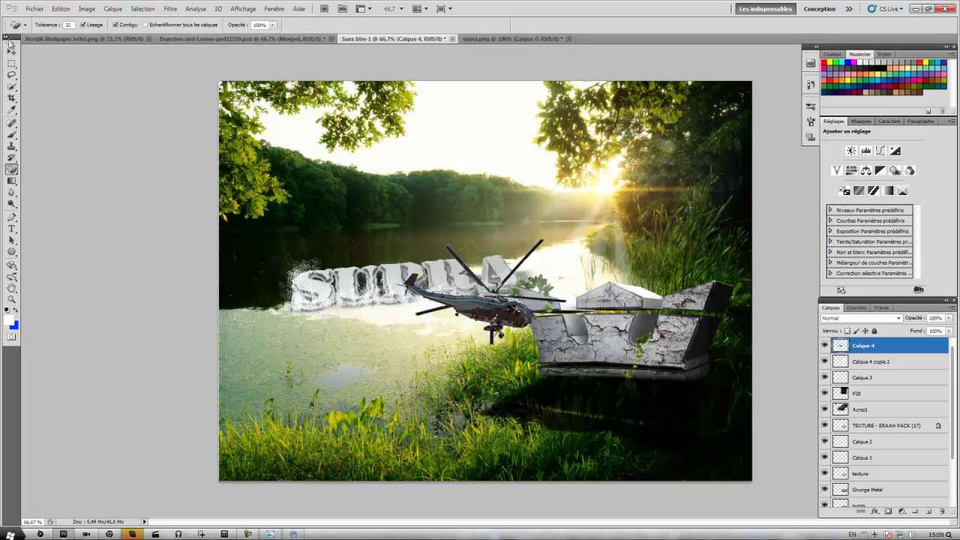
key(ctrl+t)
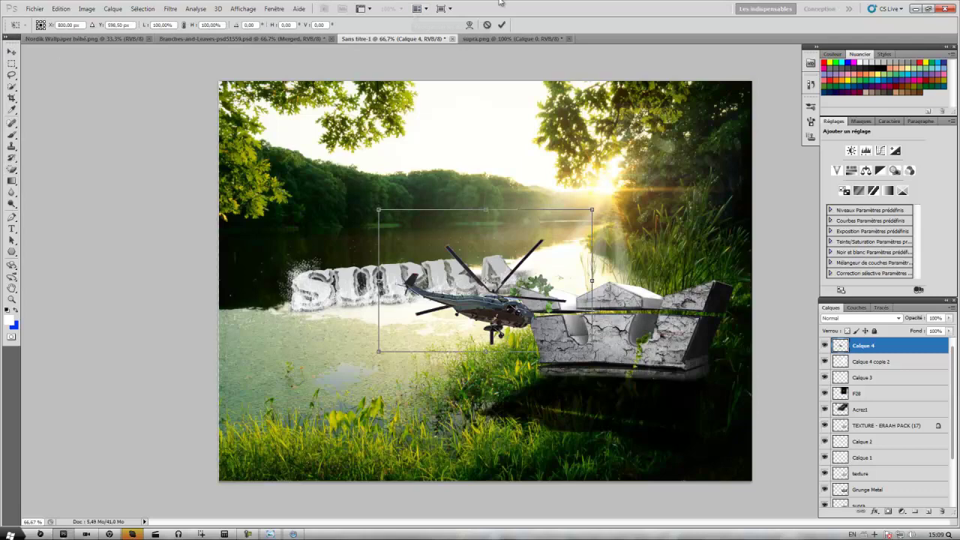
mouse_move(379, 213)
mouse_down()
mouse_move(211, 133)
mouse_move(259, 159)
mouse_up()
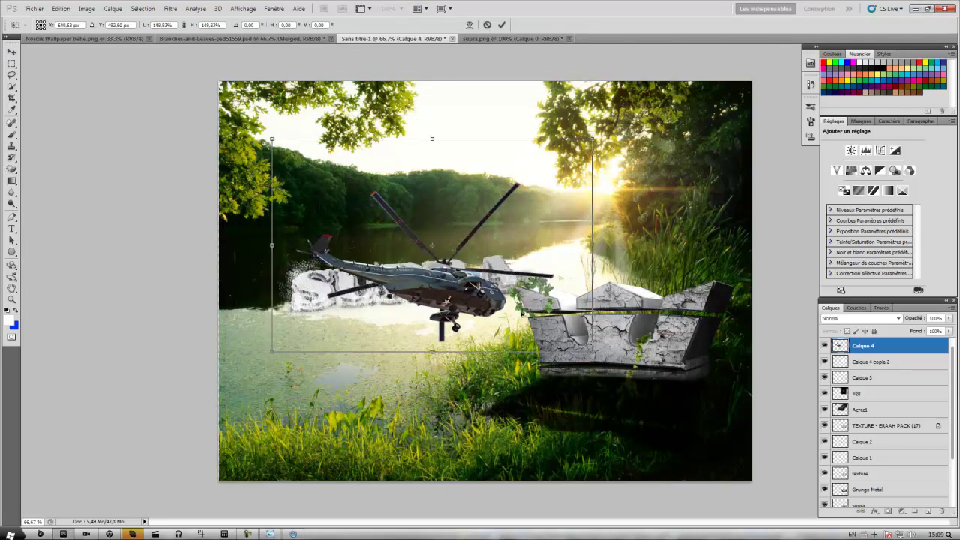
drag(420, 270, 270, 151)
drag(300, 180, 379, 200)
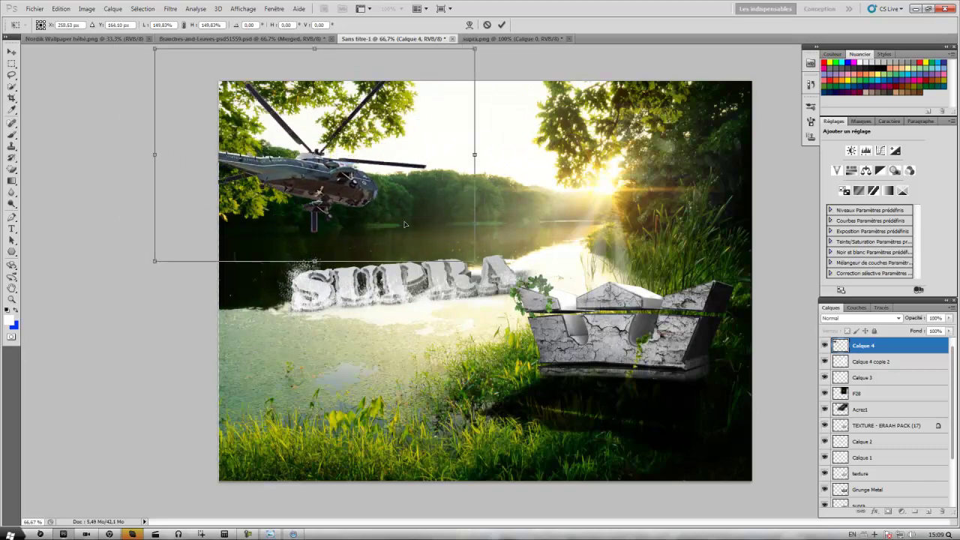
key(Return)
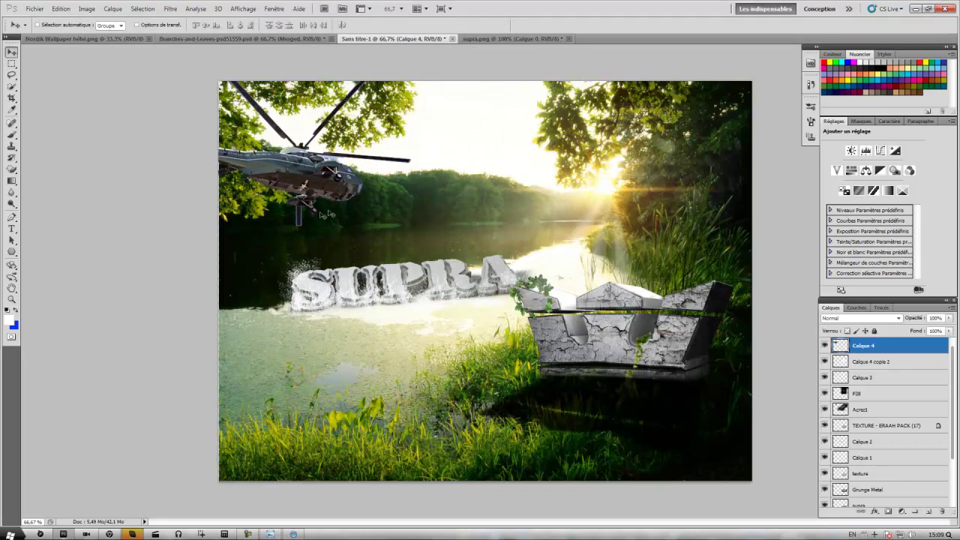
- Reopen the Never Speedart reference image
click(284, 534)
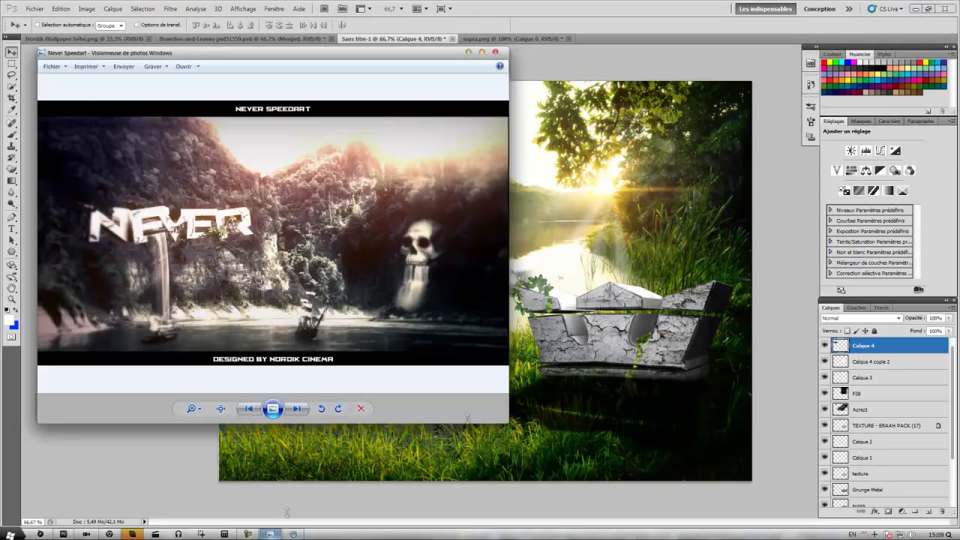
click(496, 52)
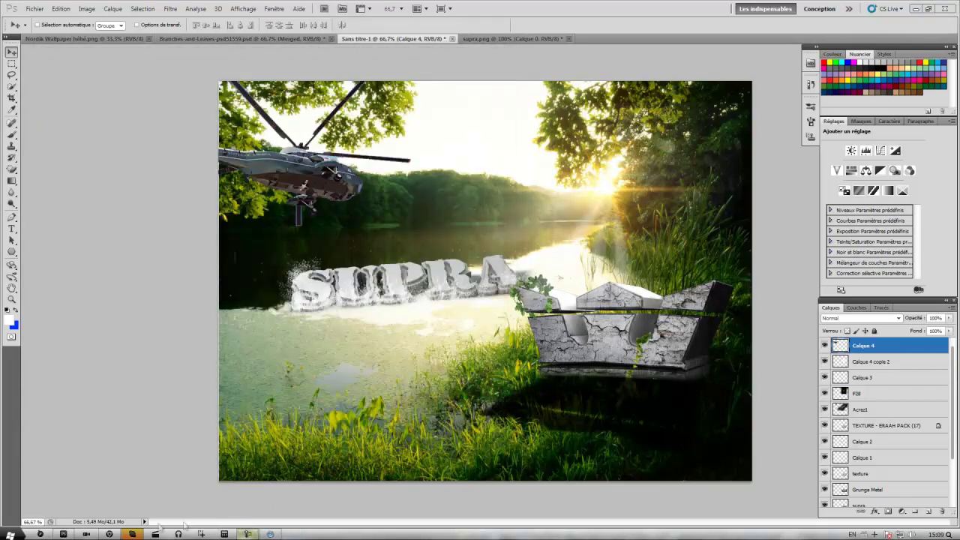
click(11, 534)
click(173, 336)
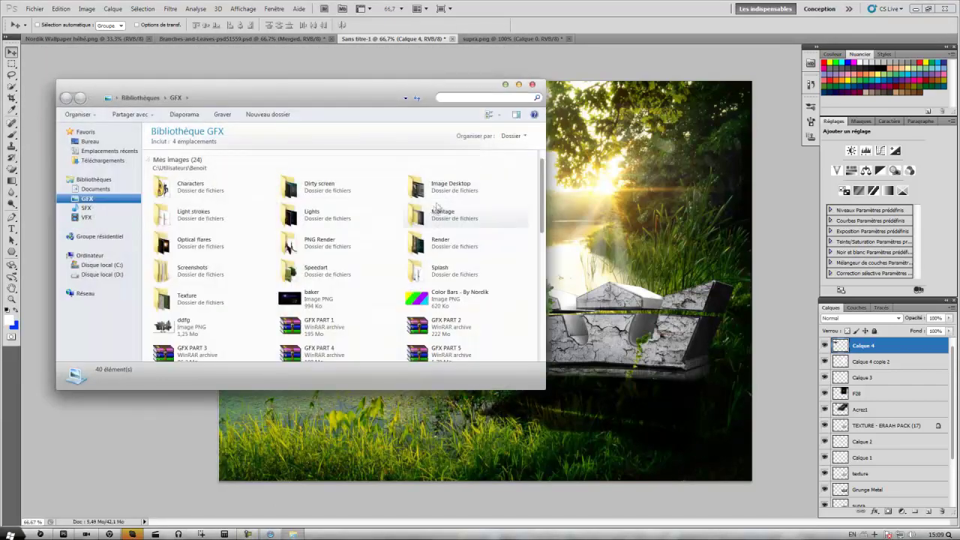
double_click(450, 186)
drag(541, 173, 543, 291)
double_click(458, 253)
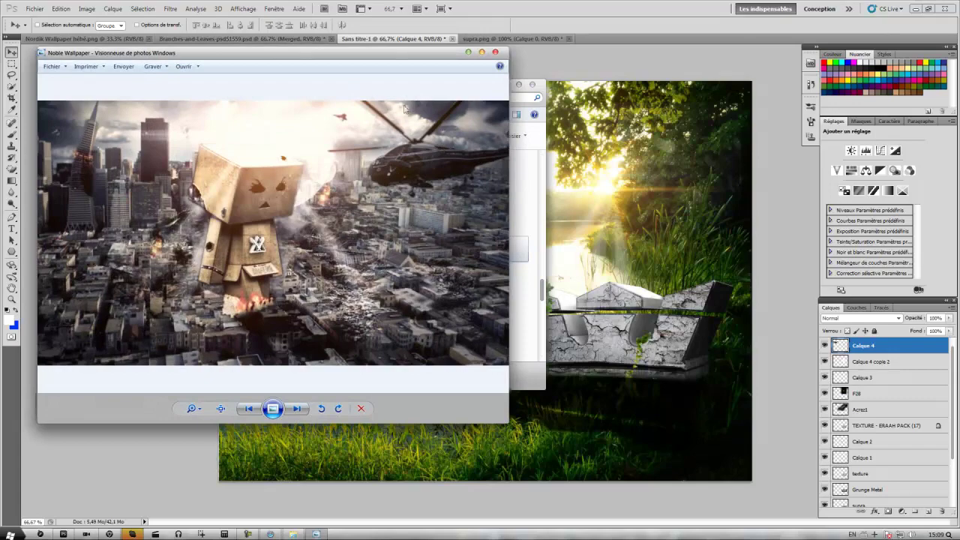
click(496, 53)
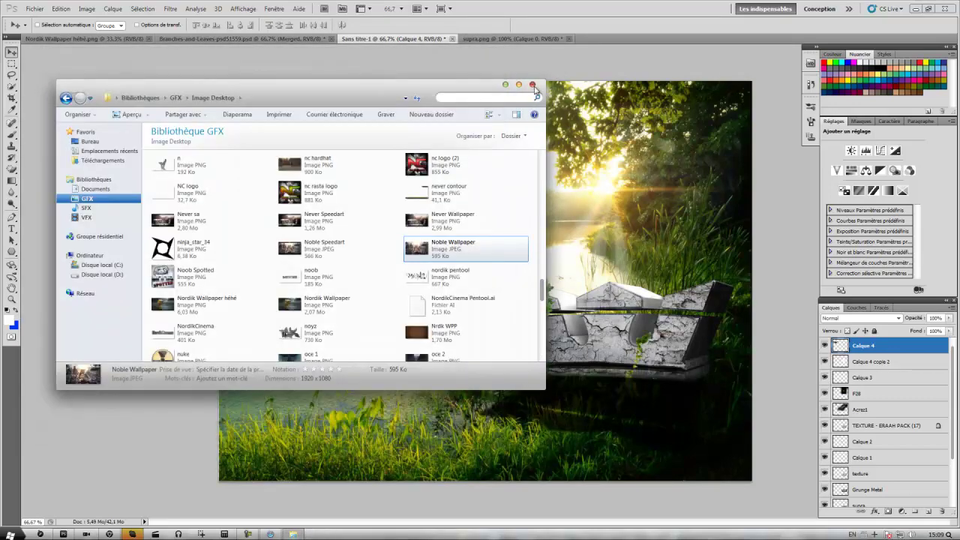
click(533, 86)
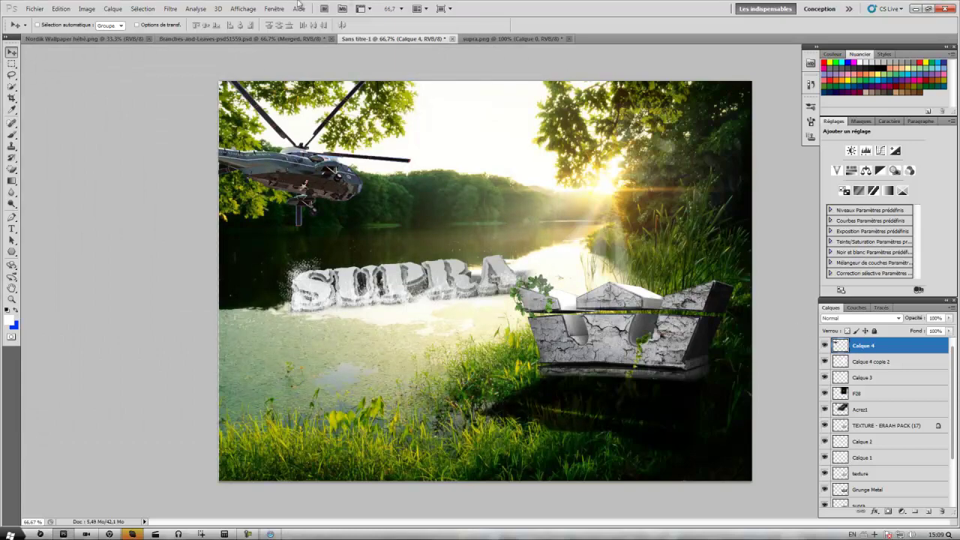
click(243, 8)
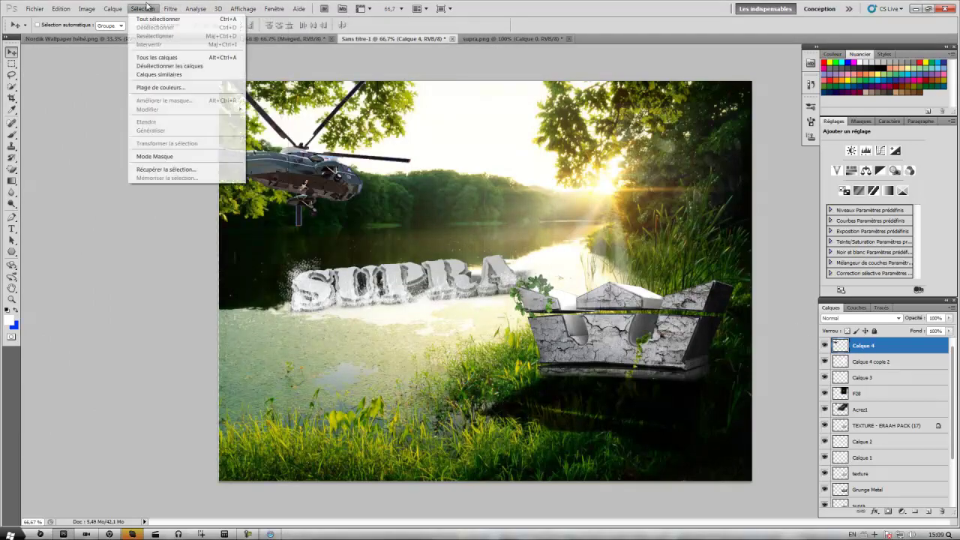
click(160, 87)
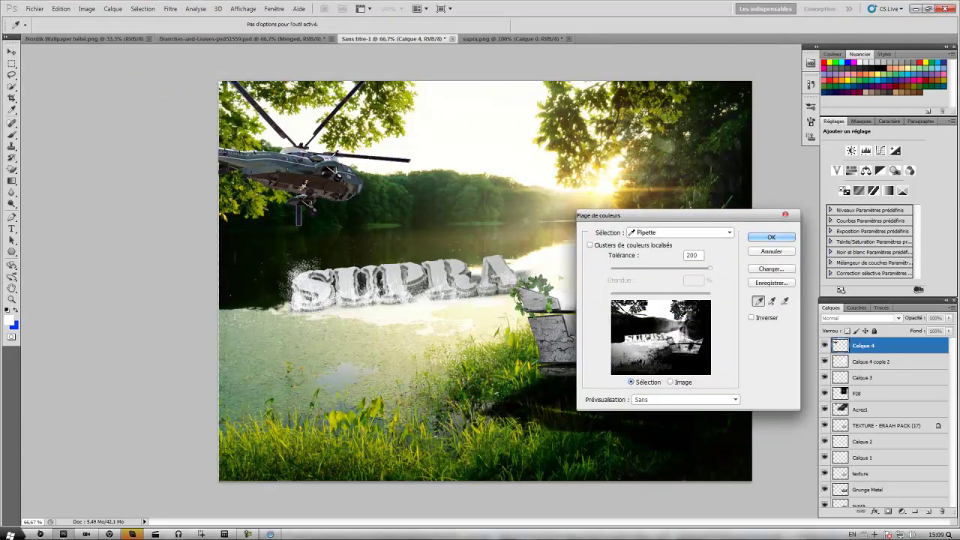
click(390, 255)
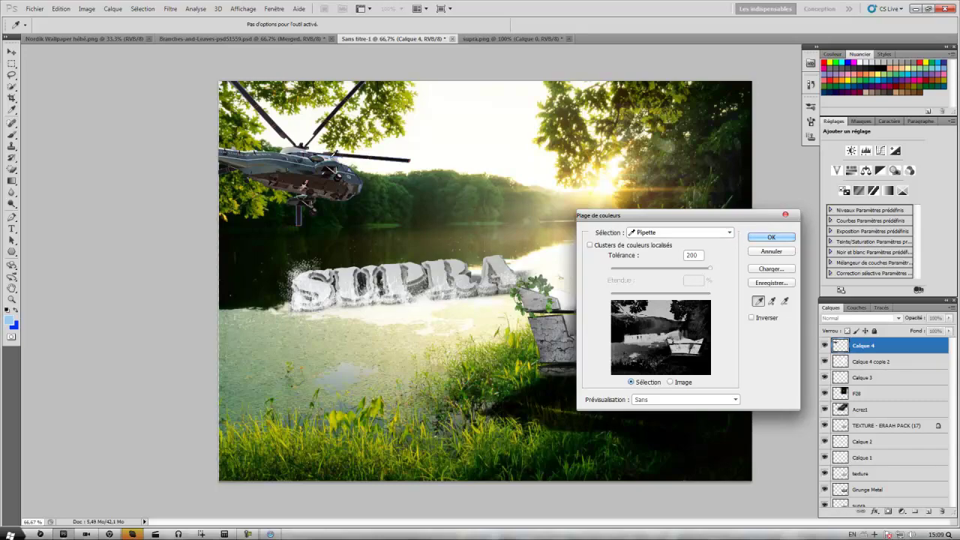
click(789, 238)
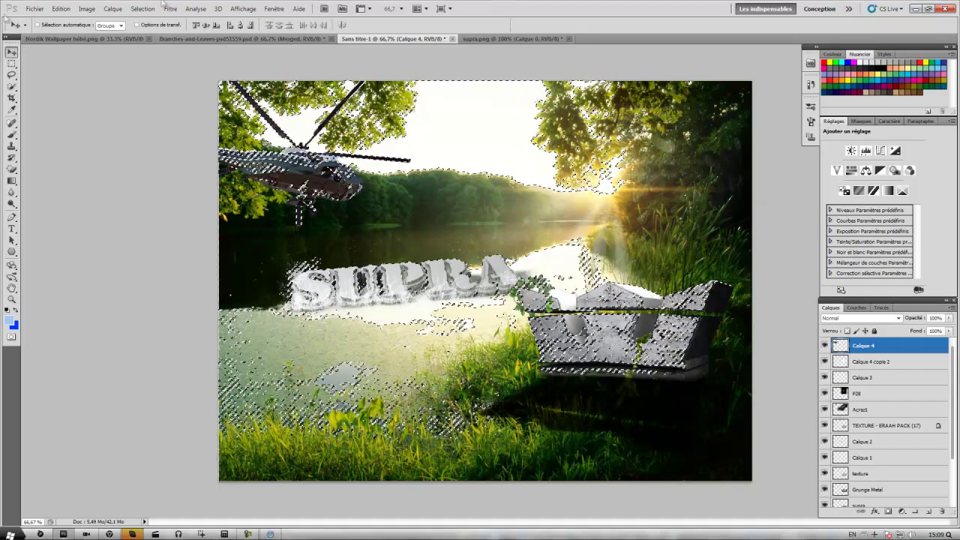
key(m)
click(437, 190)
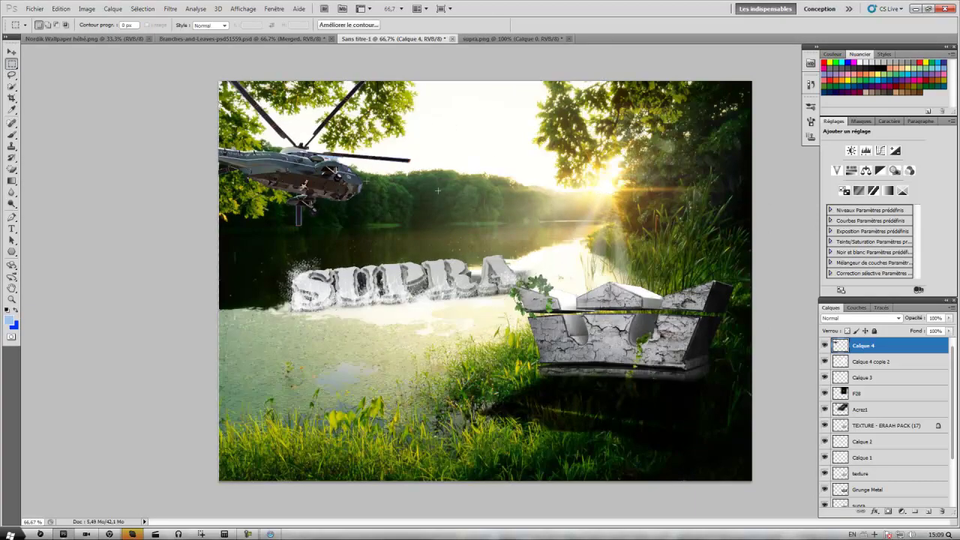
- Add Calque 5 above Calque 4 copie 2 and convert a drawn Pen path into a selection
click(12, 170)
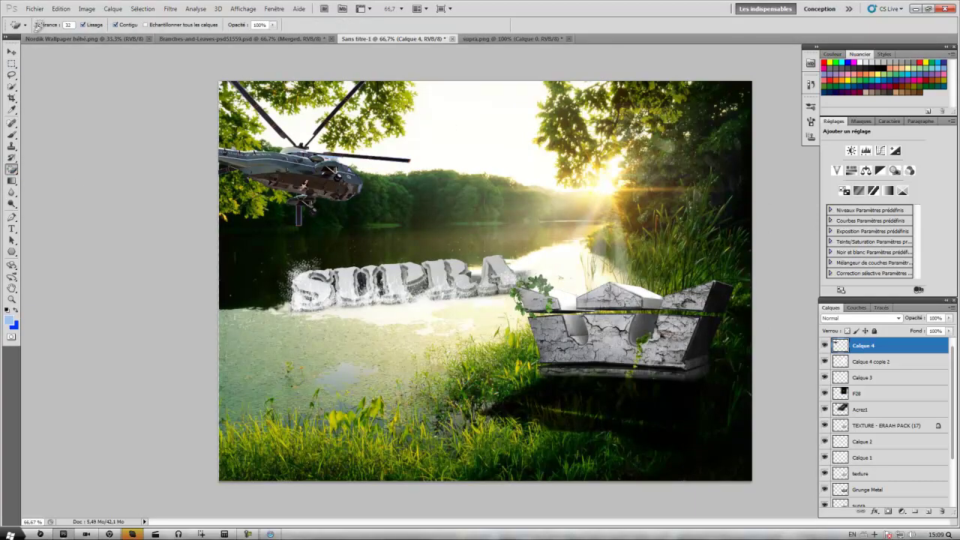
click(886, 361)
click(930, 512)
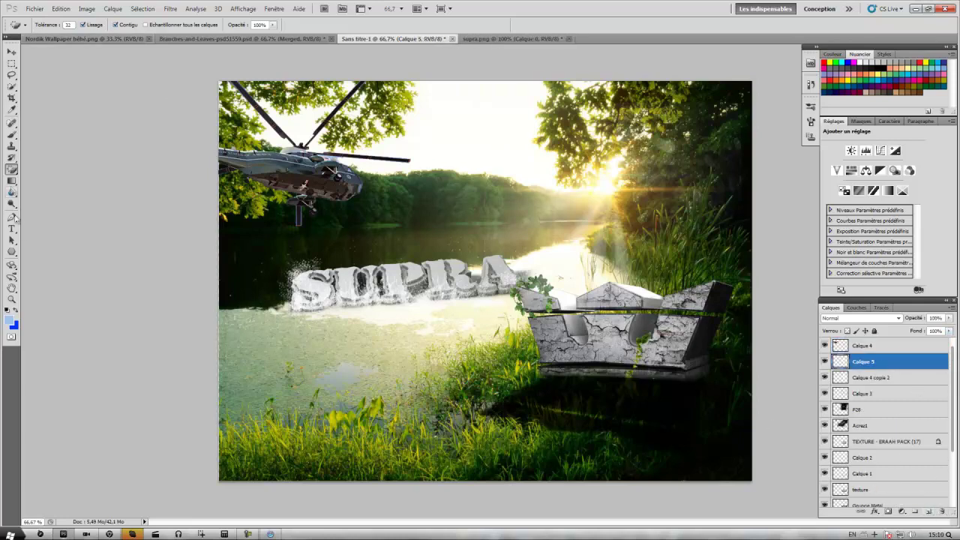
click(12, 217)
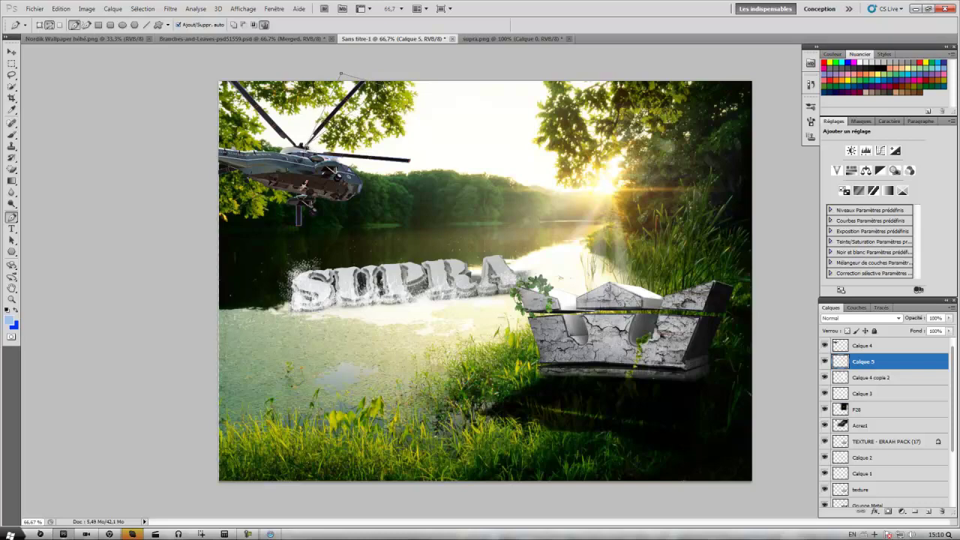
right_click(331, 113)
click(375, 171)
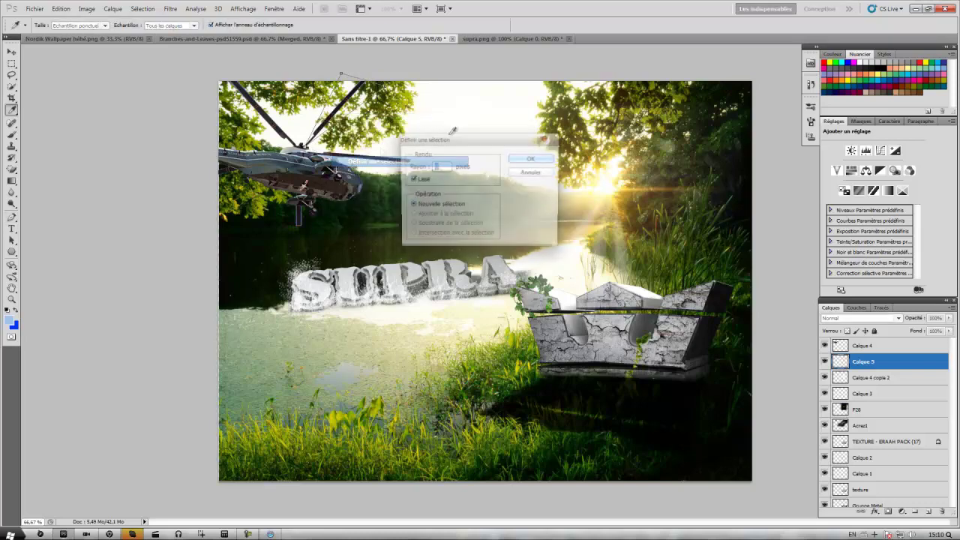
click(532, 174)
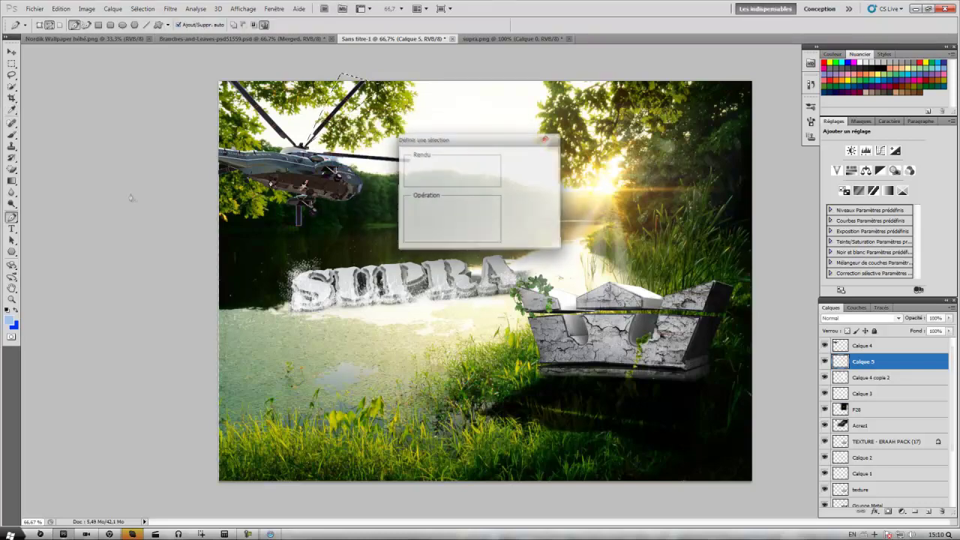
- Try cloning onto the new layer with the Clone Stamp, dismissing the clone source errors
click(12, 146)
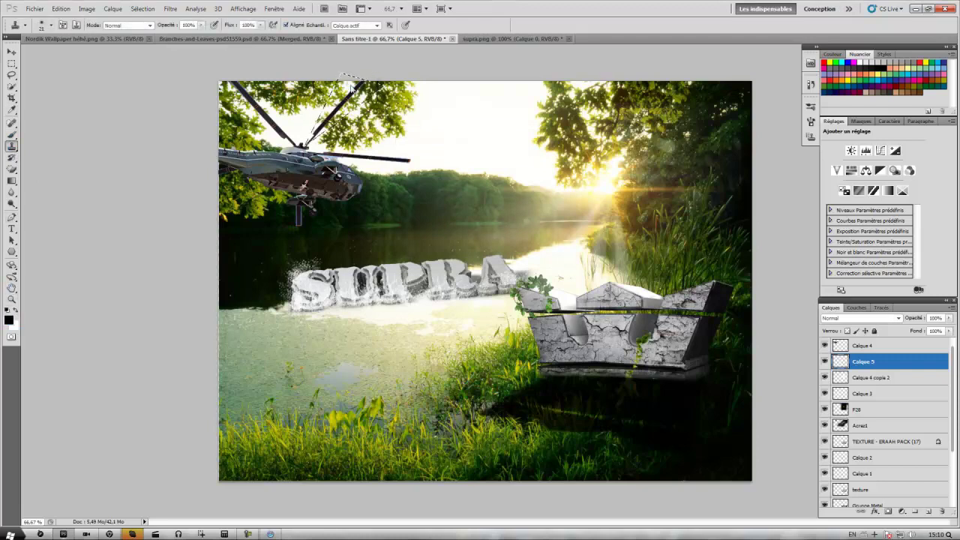
click(510, 207)
mouse_move(248, 534)
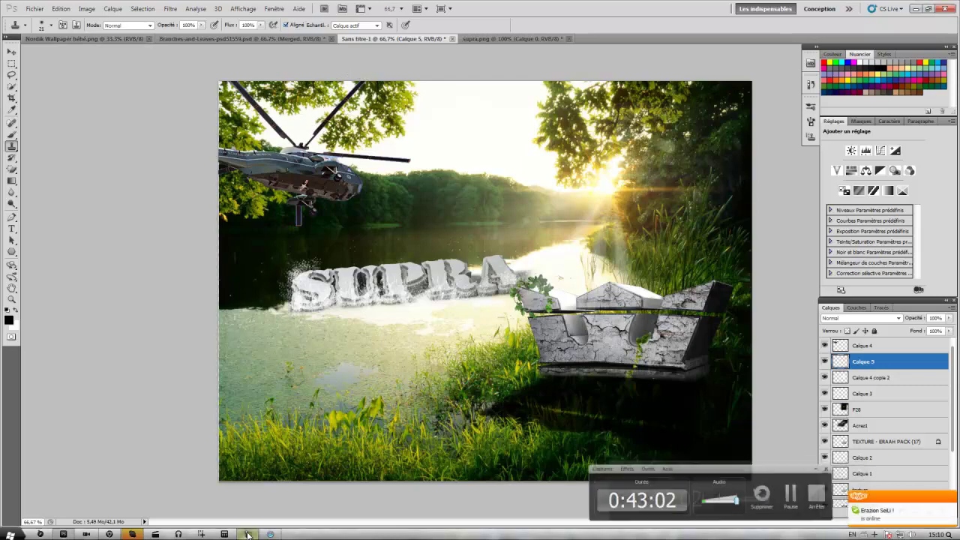
click(51, 25)
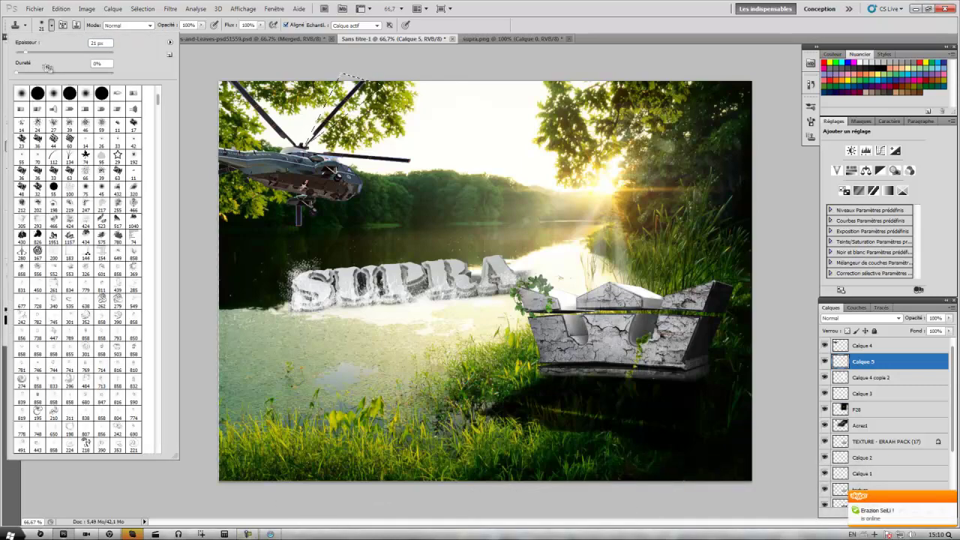
click(302, 116)
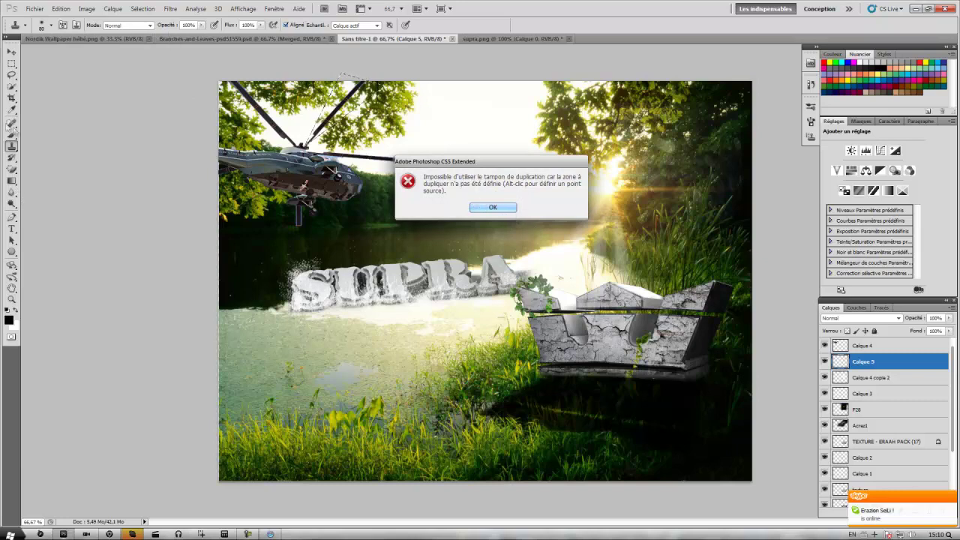
click(493, 208)
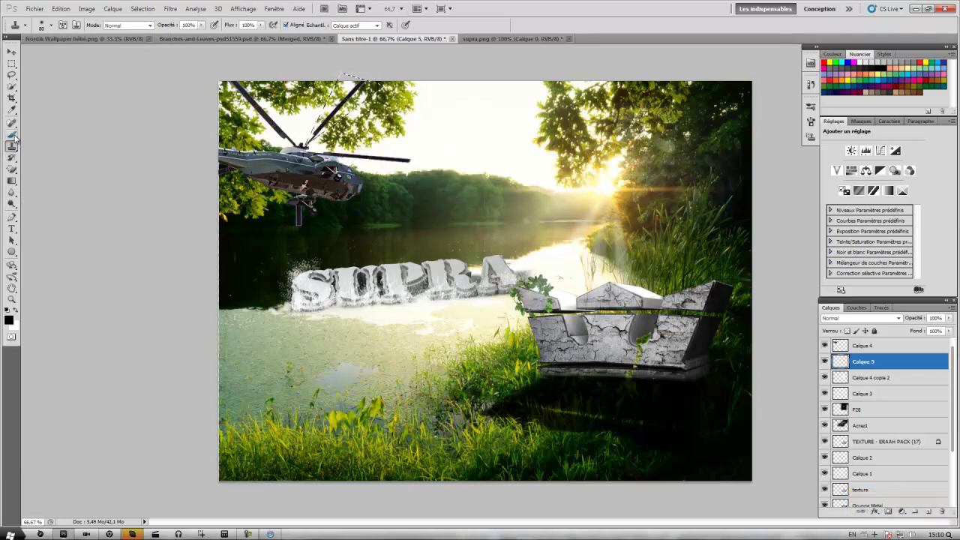
- Lower the painted layer's opacity to about 38% and apply a Shape Blur to it
click(12, 136)
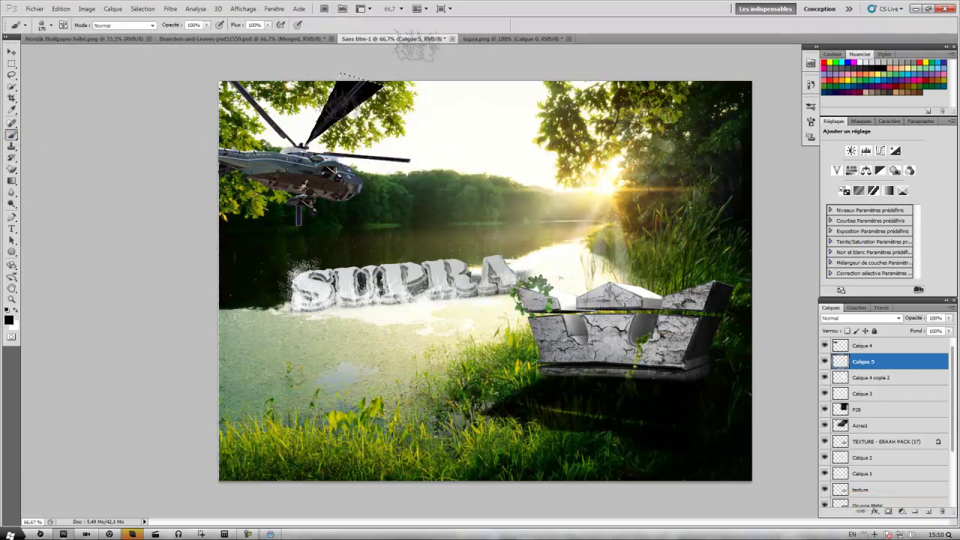
click(12, 63)
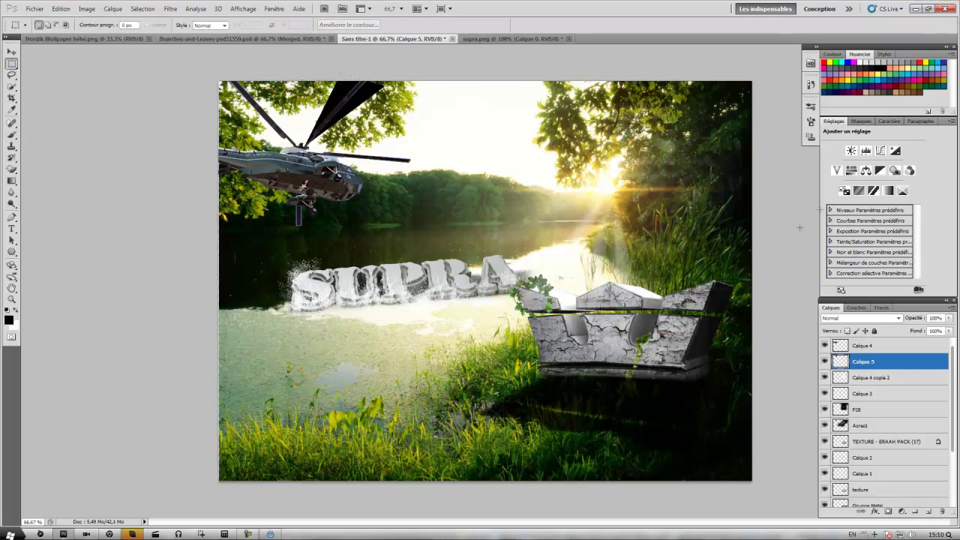
drag(950, 319, 920, 332)
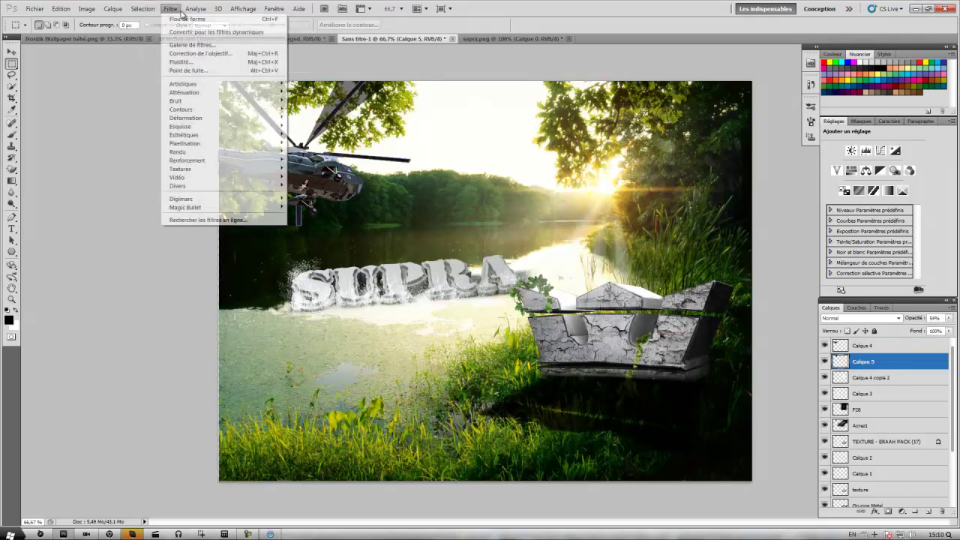
mouse_move(184, 92)
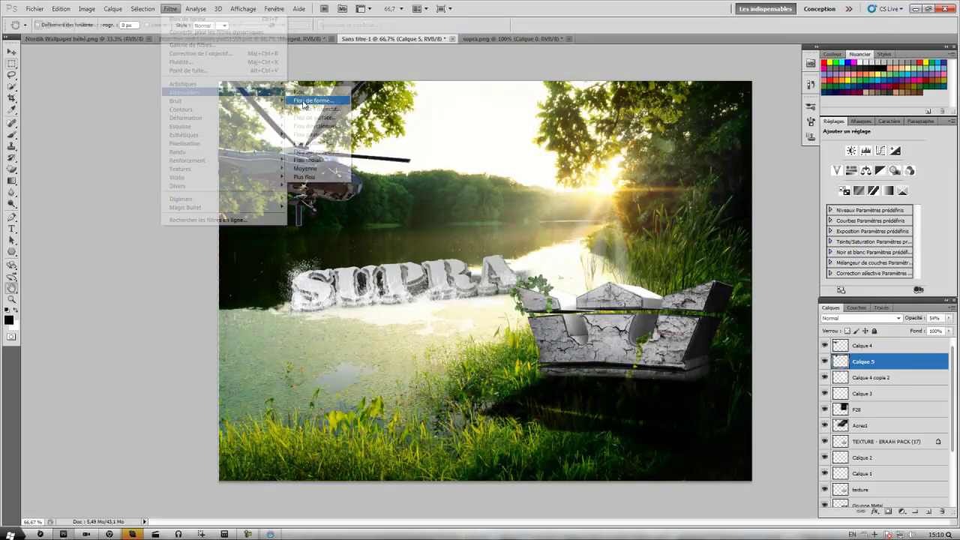
click(313, 100)
click(530, 115)
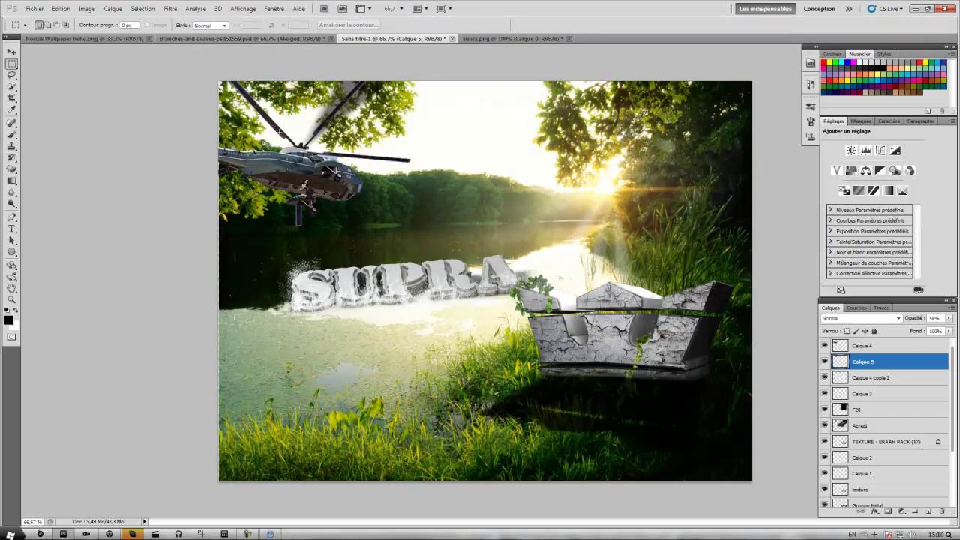
- Delete the Calque 5 layer and the helicopter layer Calque 4
key(Delete)
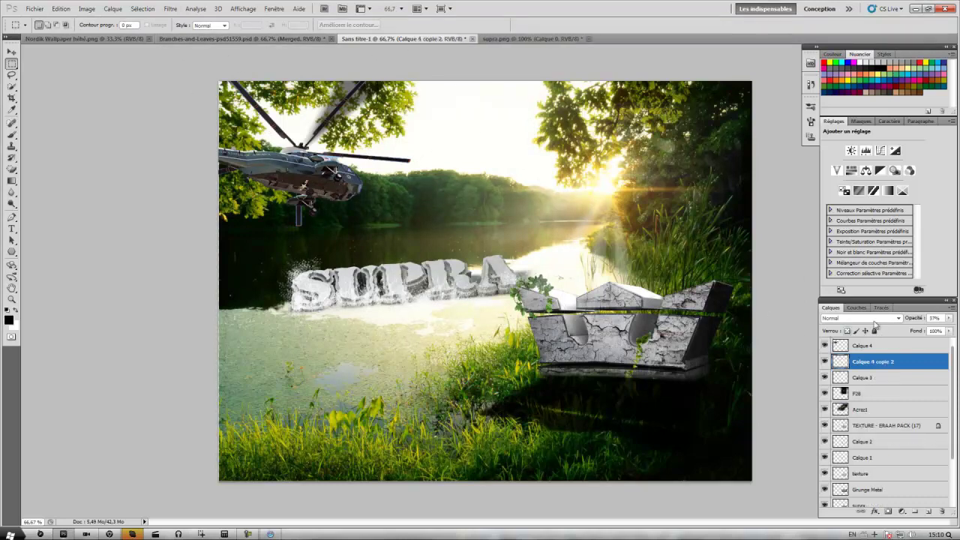
key(Delete)
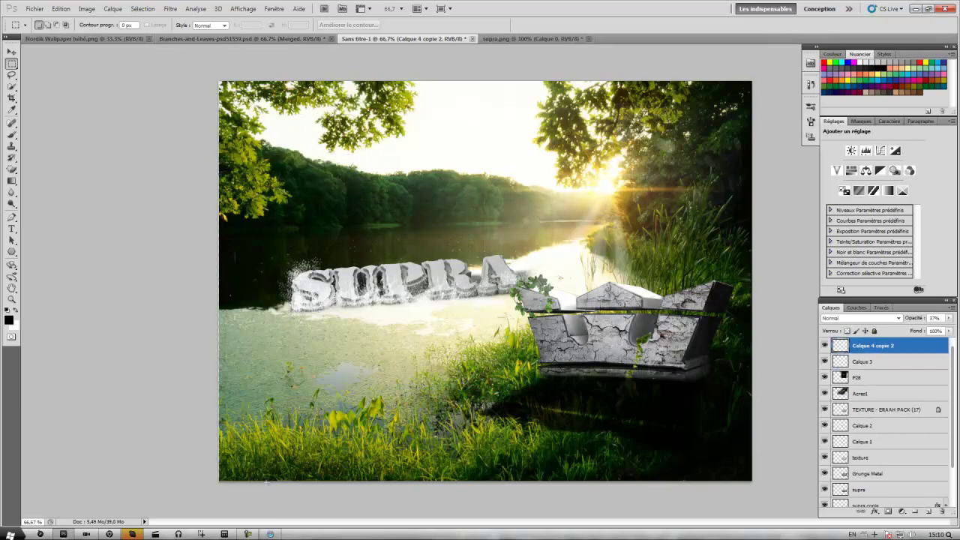
click(11, 535)
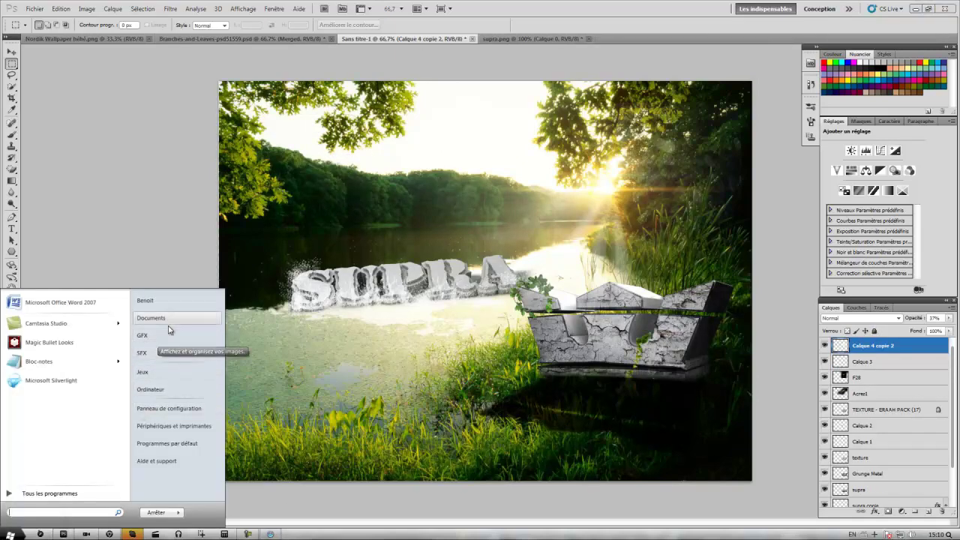
click(166, 319)
click(87, 198)
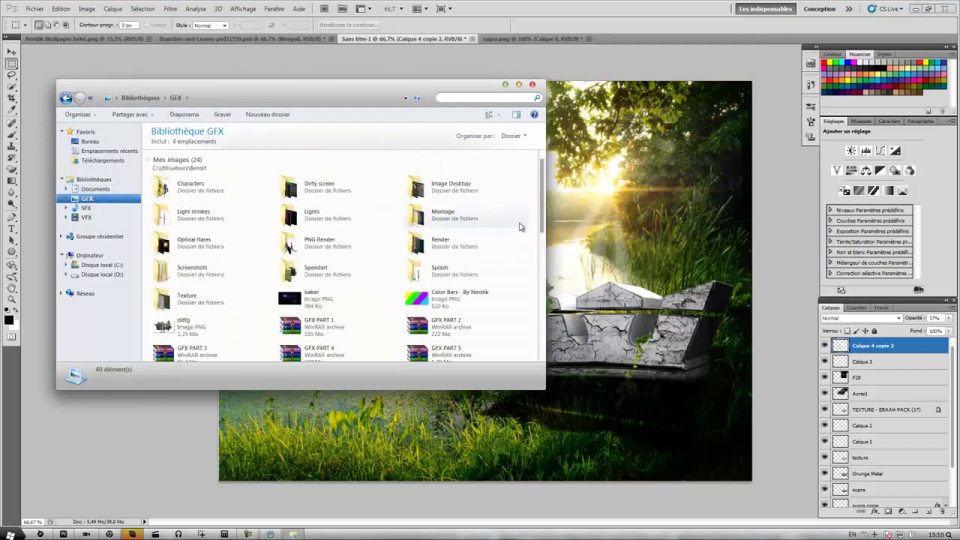
double_click(447, 186)
drag(541, 165, 546, 282)
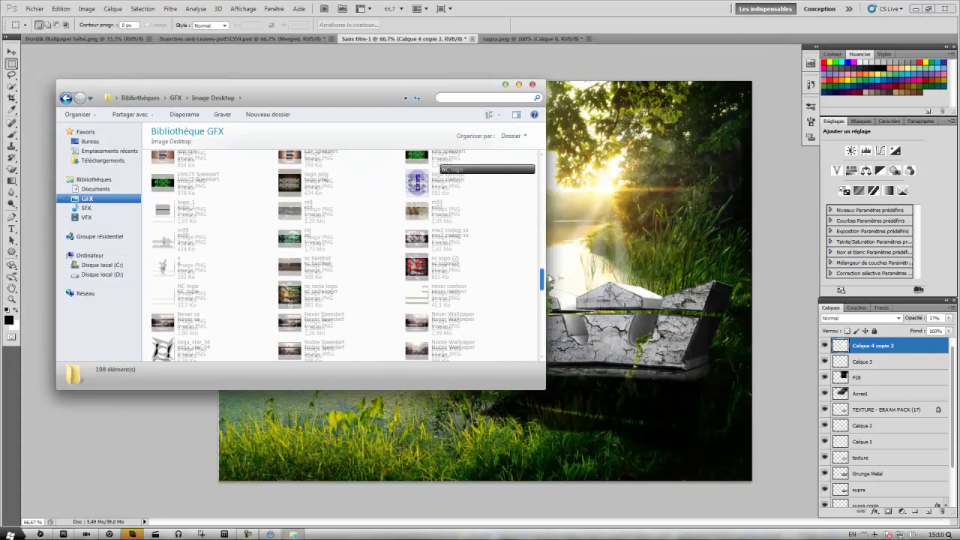
drag(544, 283, 544, 289)
click(383, 259)
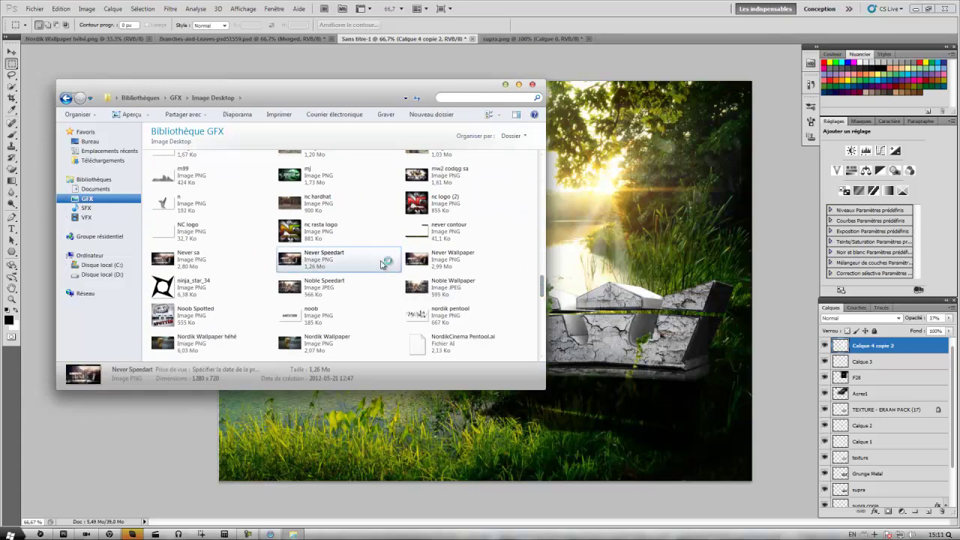
double_click(385, 254)
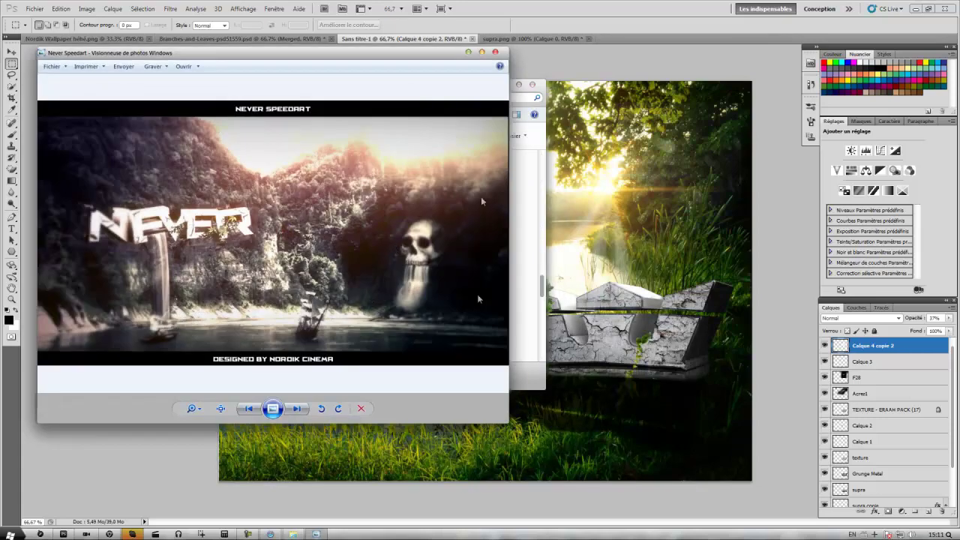
click(497, 53)
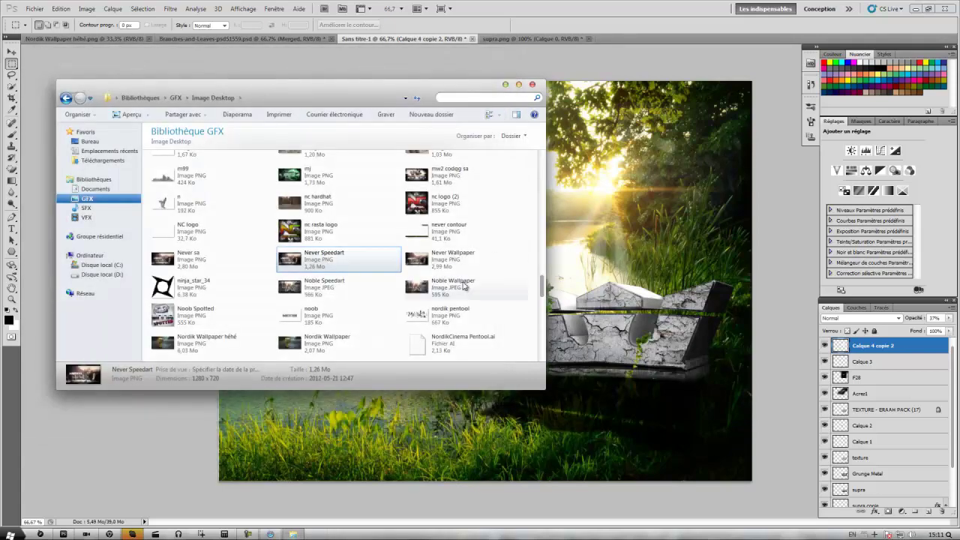
click(420, 265)
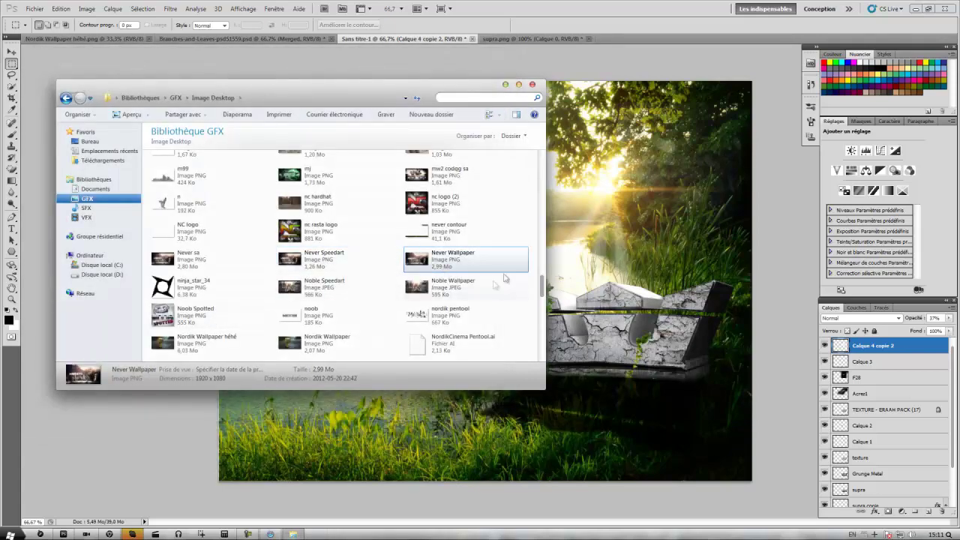
click(534, 293)
drag(541, 296, 538, 329)
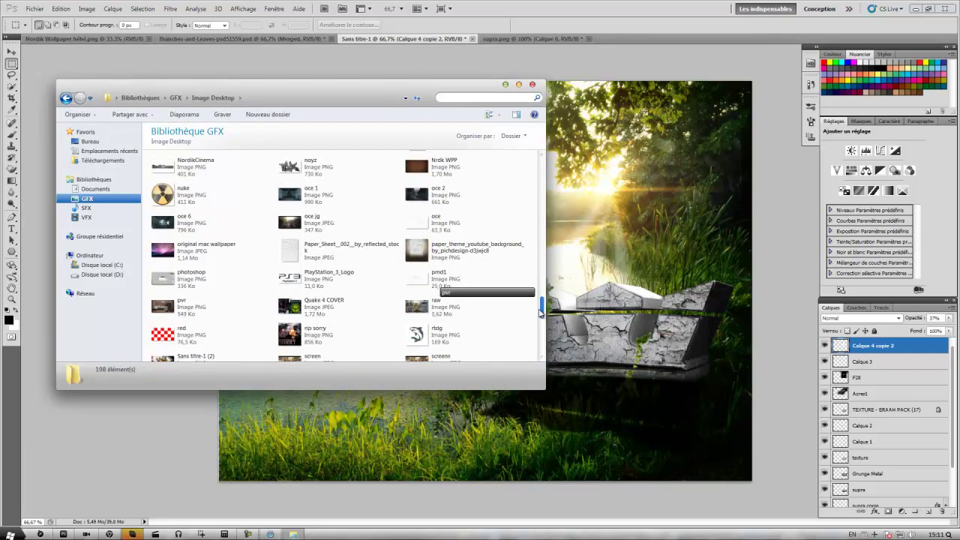
drag(537, 328, 533, 349)
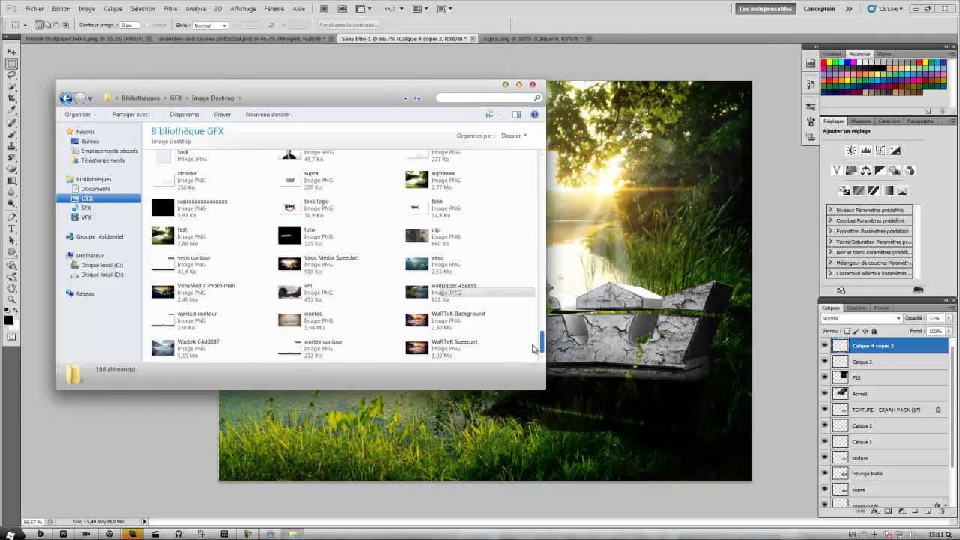
click(533, 85)
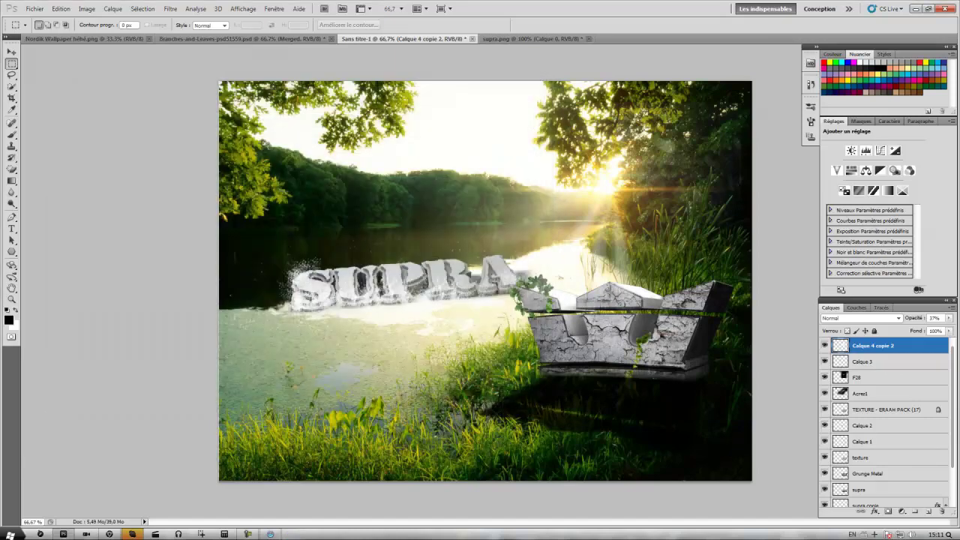
click(43, 9)
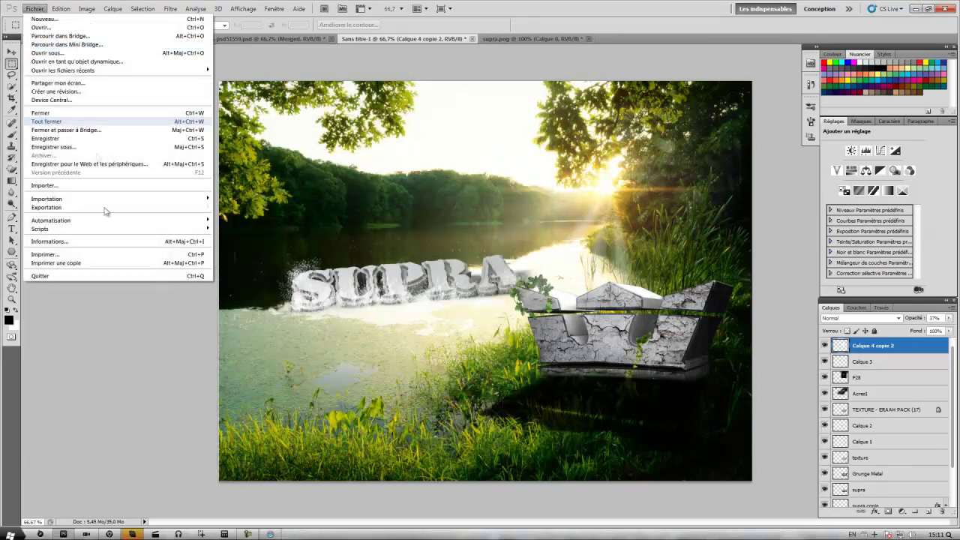
- Import bh_waves from Bibliothèques > GFX > Speedart > Sea as a new layer
click(71, 185)
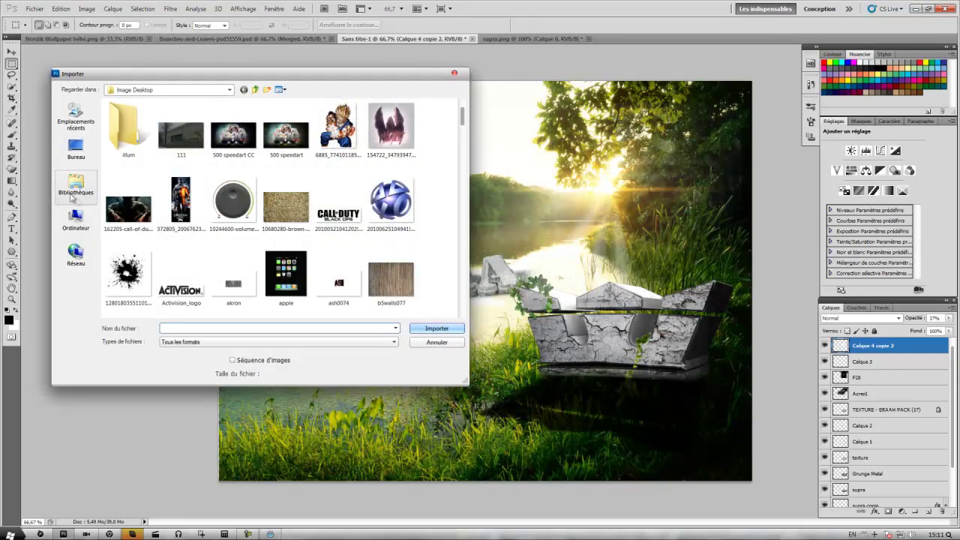
click(79, 186)
double_click(248, 113)
double_click(252, 209)
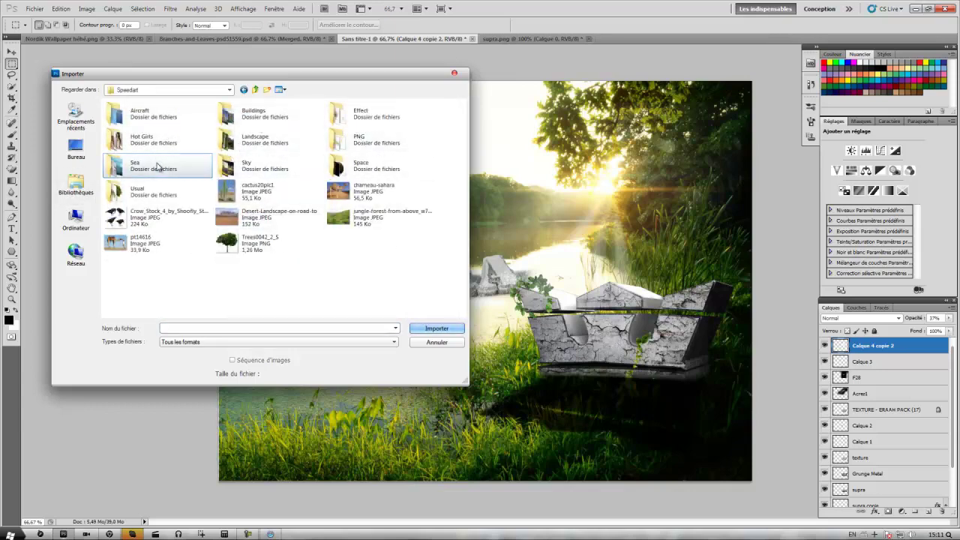
double_click(154, 166)
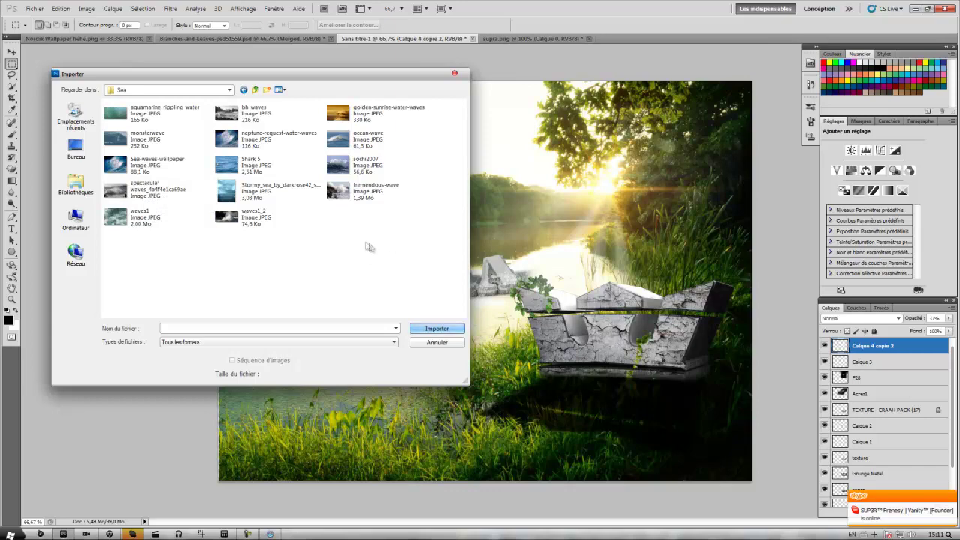
click(237, 122)
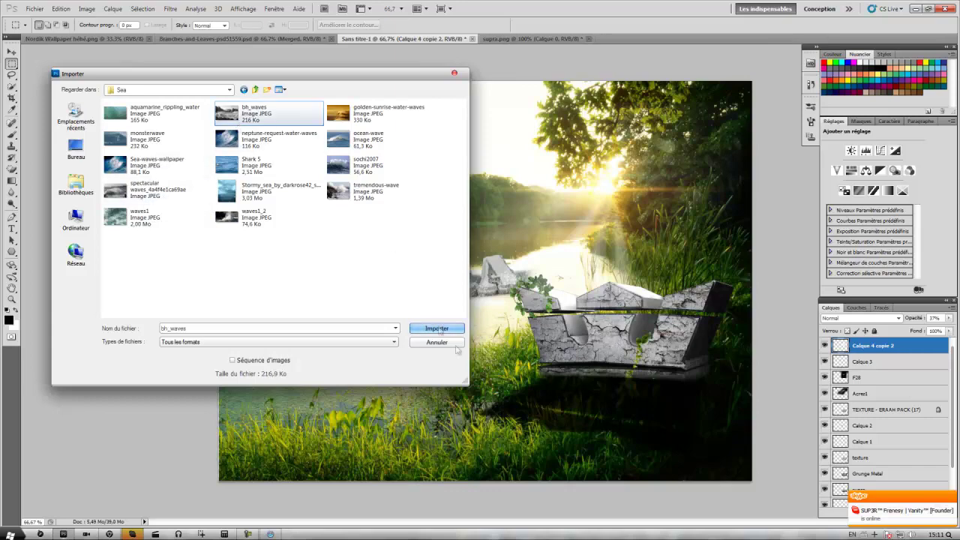
click(437, 328)
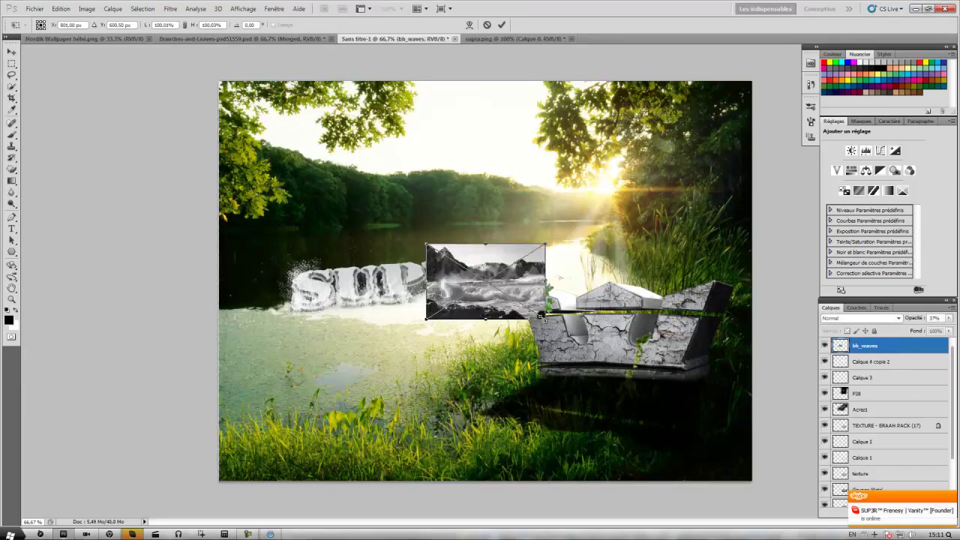
- Enlarge the bh_waves image, move it to the upper left, and lower its opacity to 43%
mouse_move(545, 318)
mouse_down()
mouse_move(718, 429)
mouse_move(818, 511)
mouse_up()
drag(724, 414, 523, 265)
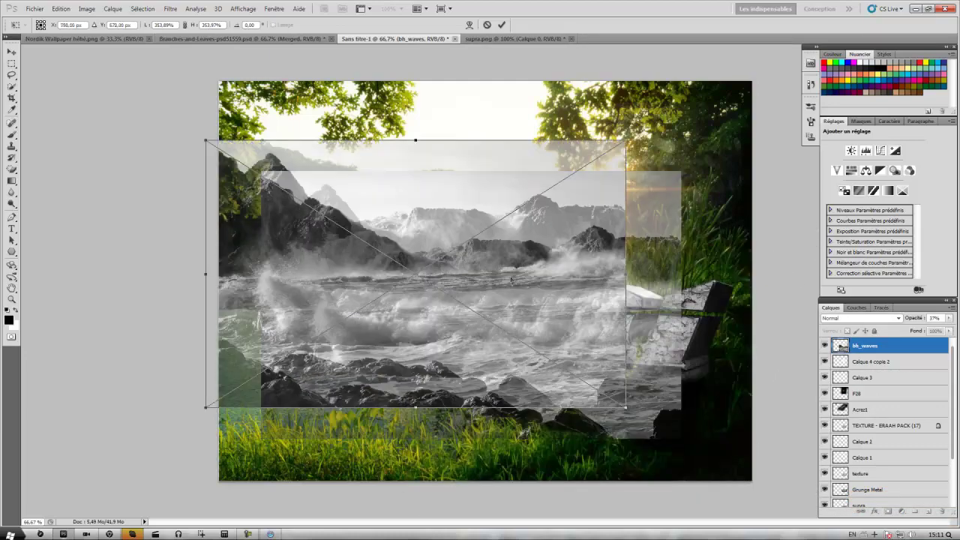
key(Return)
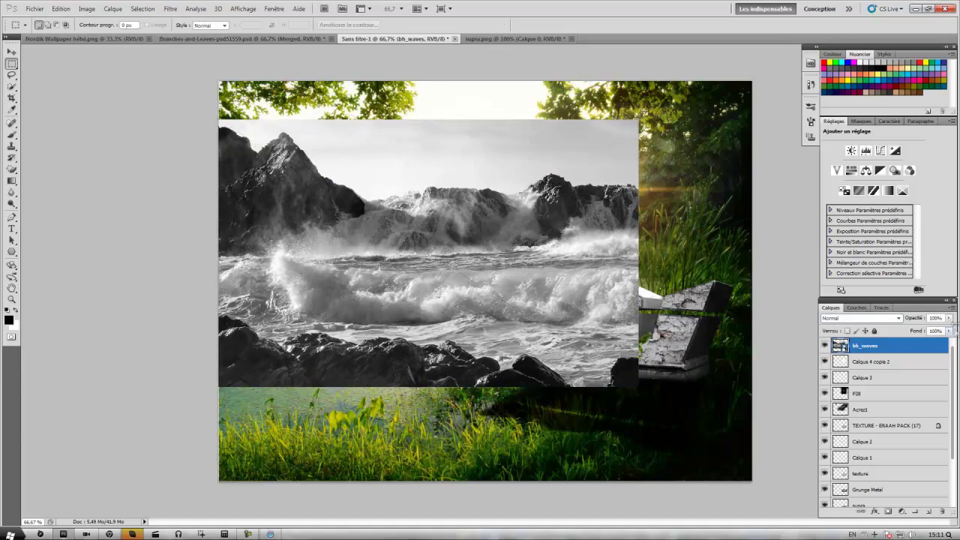
click(949, 318)
drag(914, 335, 907, 334)
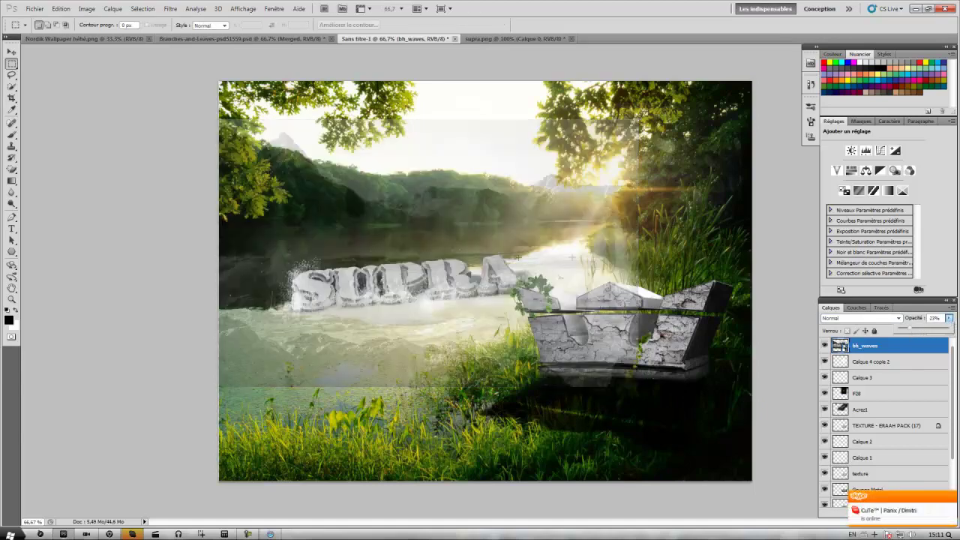
text(55)
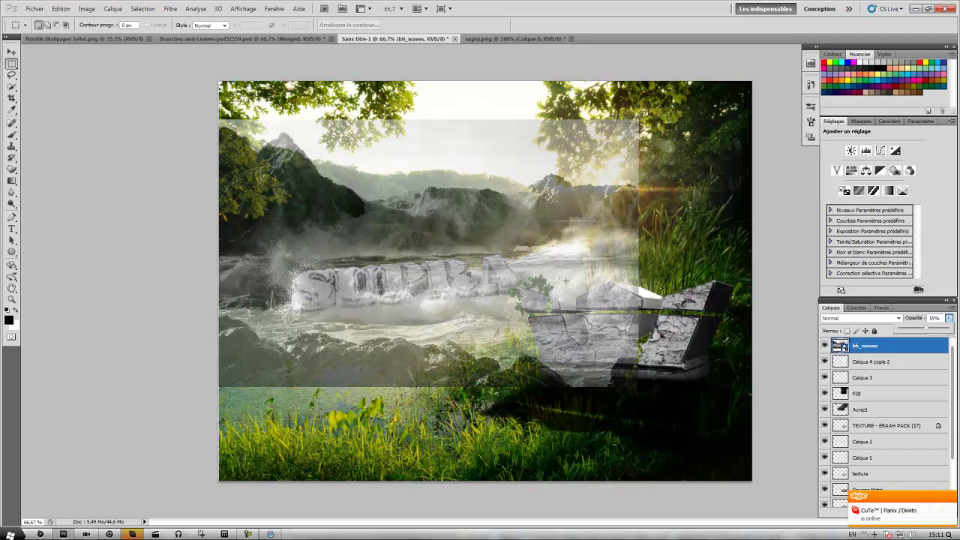
drag(924, 332, 920, 332)
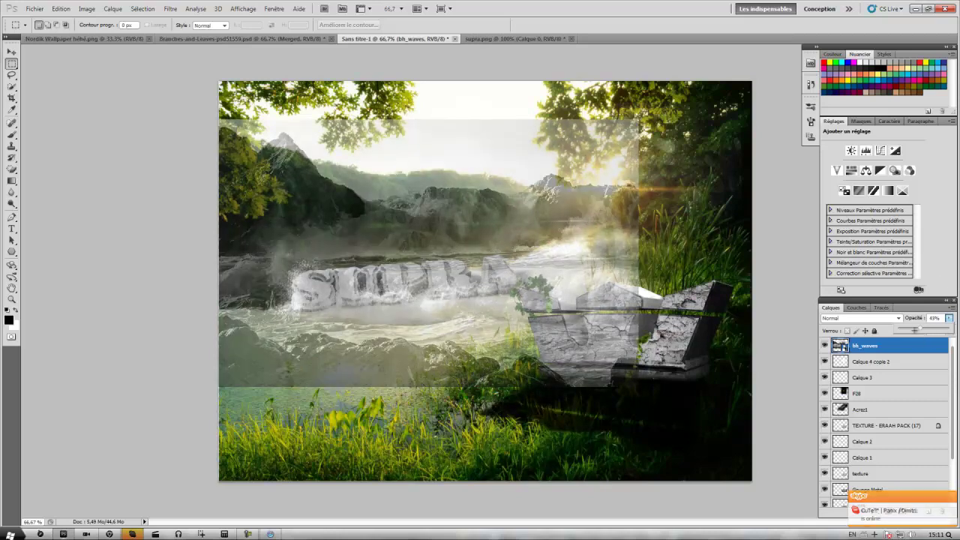
- Erase the waves off the stone block and grass, then delete the bh_waves layer
right_click(13, 171)
click(60, 170)
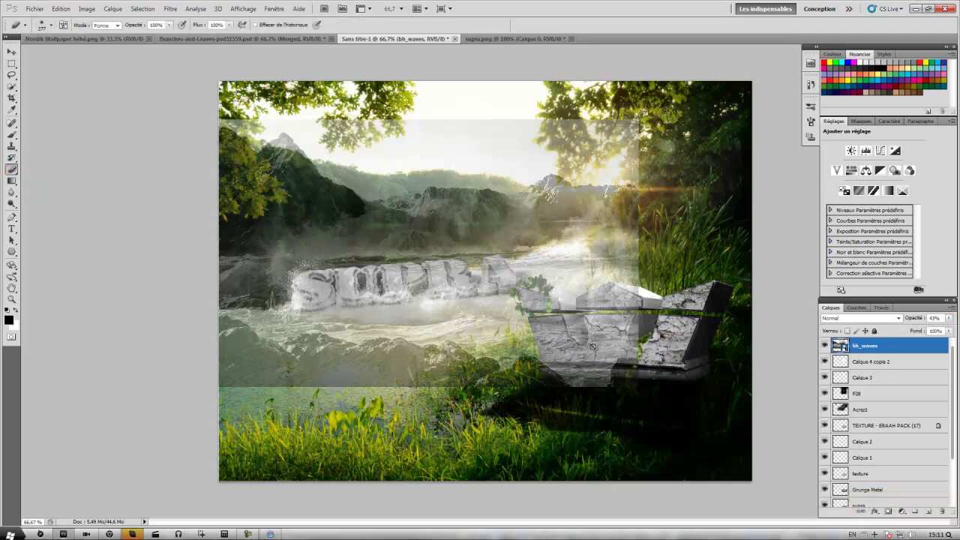
click(453, 211)
click(463, 207)
mouse_move(622, 386)
mouse_down()
mouse_move(571, 338)
mouse_move(627, 365)
mouse_move(675, 233)
mouse_move(661, 150)
mouse_move(540, 139)
mouse_move(300, 160)
mouse_move(304, 150)
mouse_up()
mouse_move(182, 403)
mouse_down()
mouse_move(323, 372)
mouse_move(596, 375)
mouse_up()
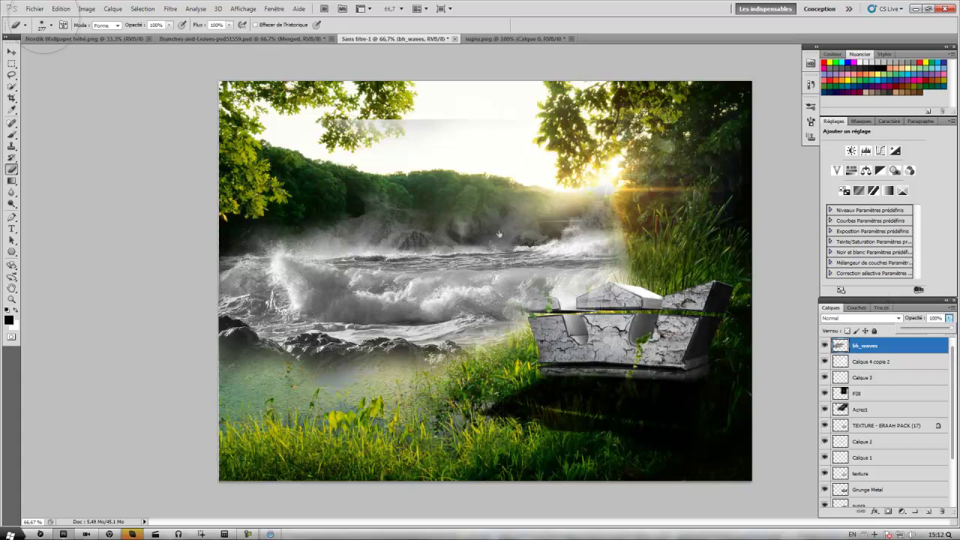
key(Delete)
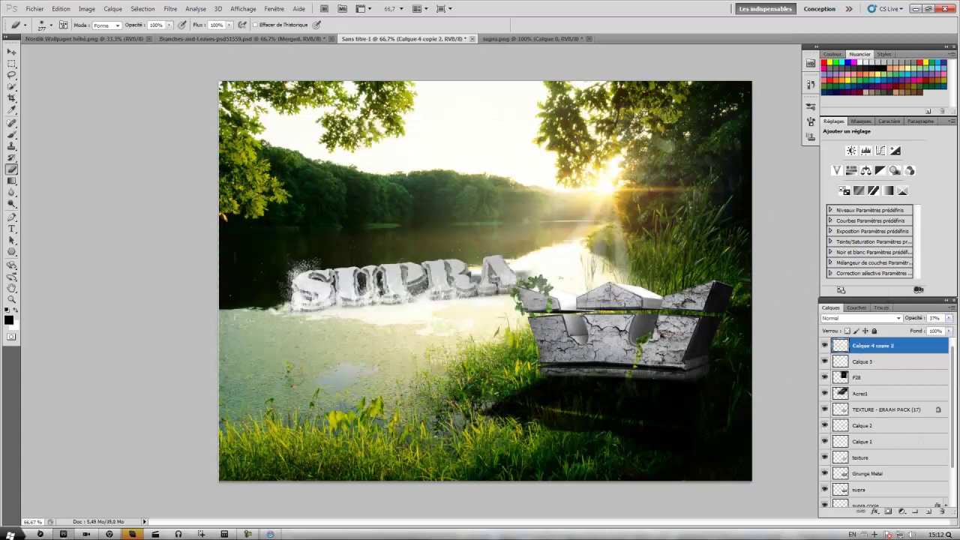
- Place the sochi2007 wave photo and position it above the left of the SUPRA text
click(33, 14)
click(45, 186)
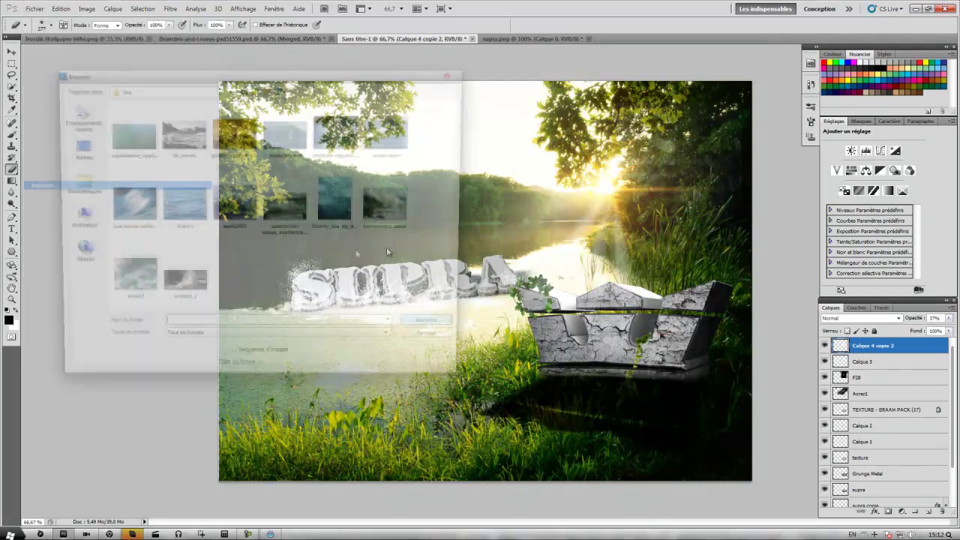
click(234, 204)
click(437, 328)
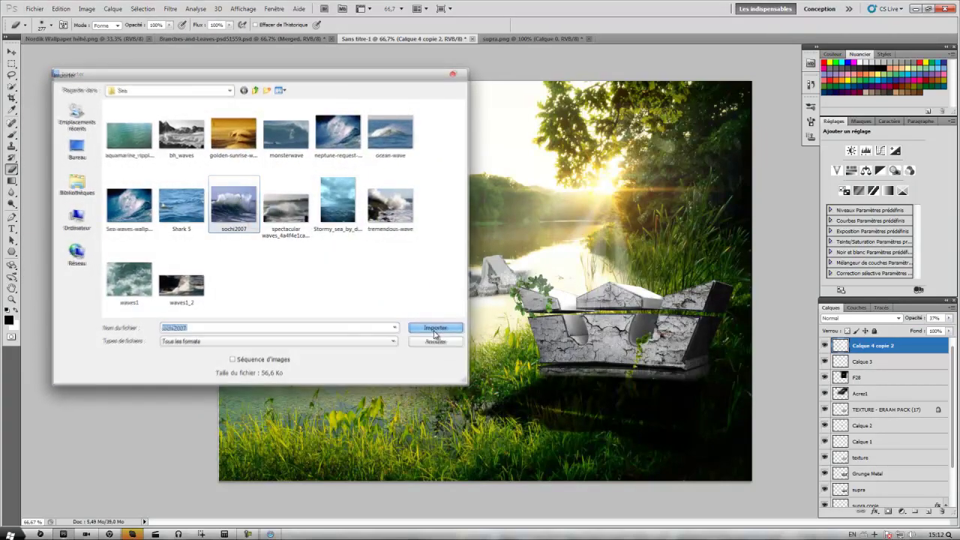
drag(438, 313, 366, 274)
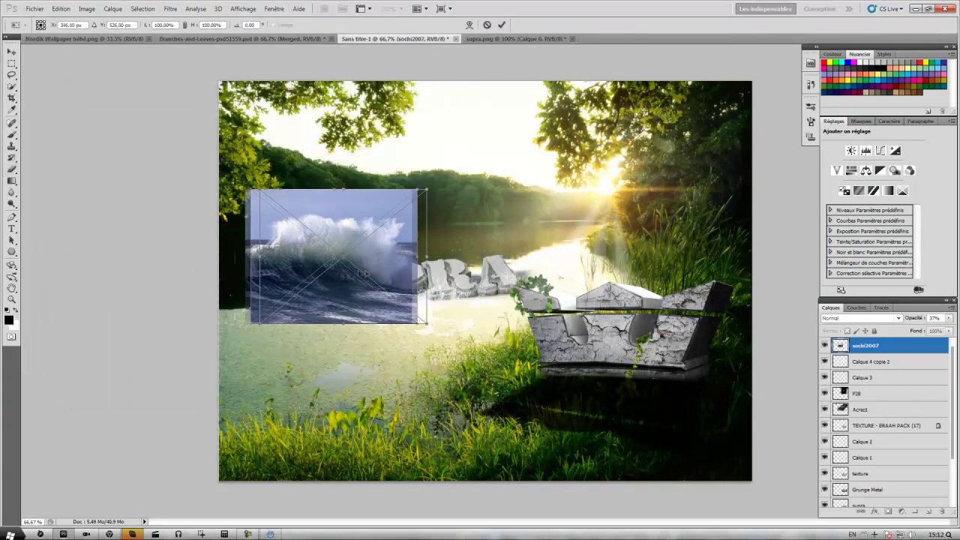
key(Return)
- Rasterize the wave layer and soften its lower edge with a soft eraser
key(e)
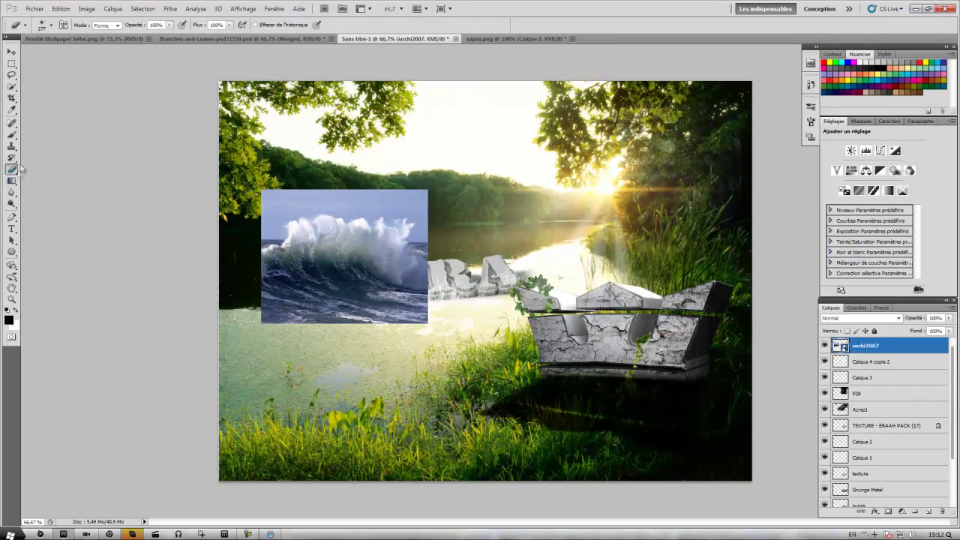
click(45, 25)
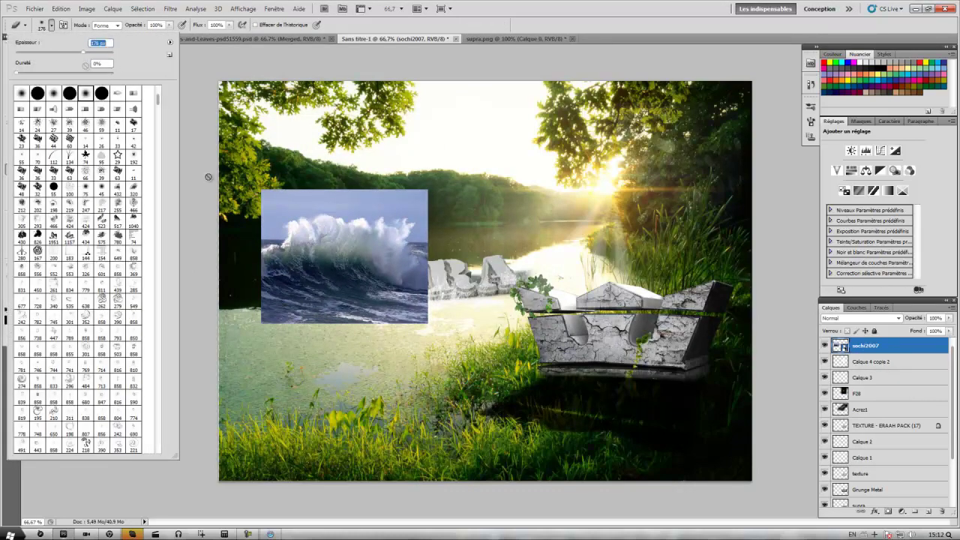
click(463, 233)
click(461, 208)
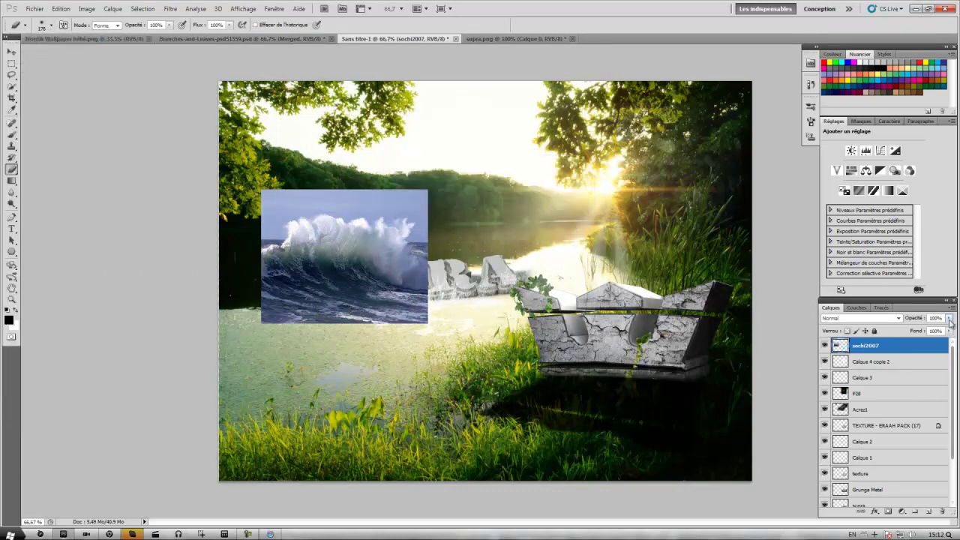
drag(934, 333, 921, 333)
mouse_move(460, 311)
mouse_down()
mouse_move(397, 317)
mouse_move(421, 299)
mouse_move(342, 316)
mouse_move(315, 301)
mouse_move(364, 299)
mouse_move(338, 304)
mouse_up()
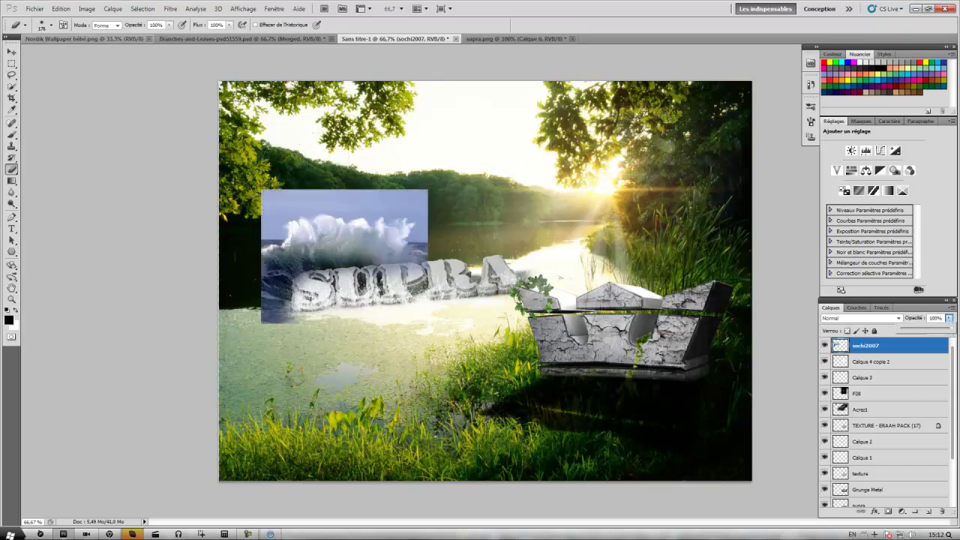
- Try the Magic Eraser and undo it, then erase the wave photo's sky, top and right edge
right_click(12, 171)
click(60, 192)
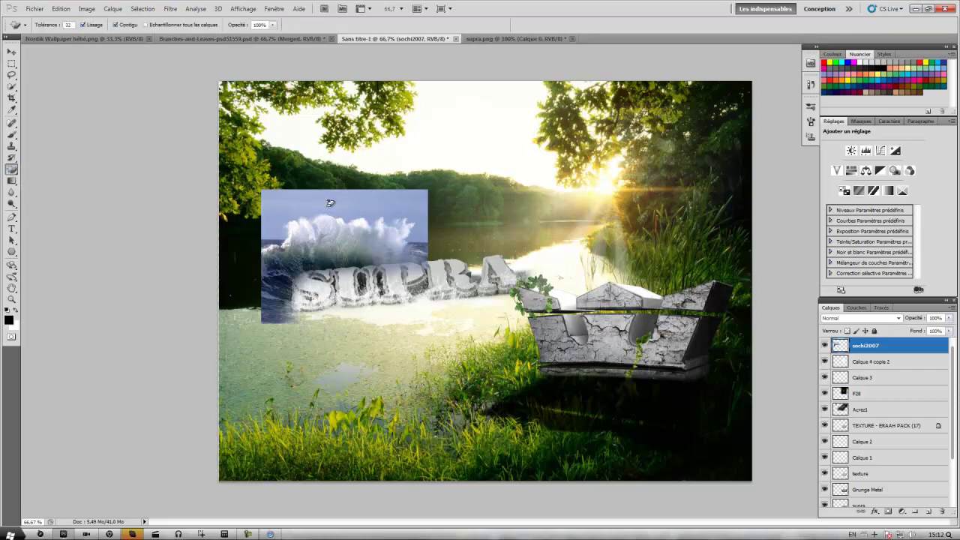
click(331, 204)
key(ctrl+z)
right_click(12, 171)
click(66, 170)
mouse_move(289, 169)
mouse_down()
mouse_move(435, 223)
mouse_move(252, 240)
mouse_move(248, 277)
mouse_move(273, 337)
mouse_up()
mouse_move(484, 231)
mouse_down()
mouse_move(429, 252)
mouse_move(420, 291)
mouse_up()
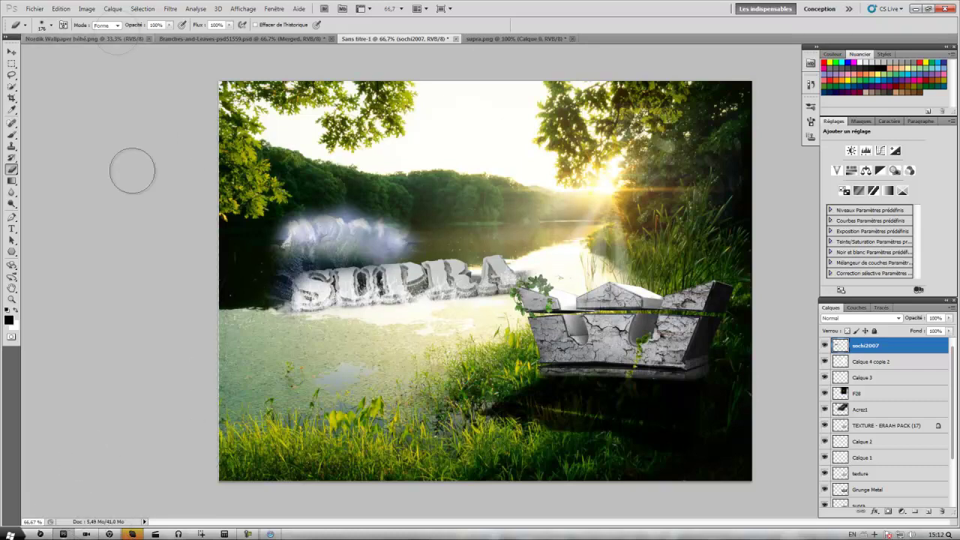
click(101, 12)
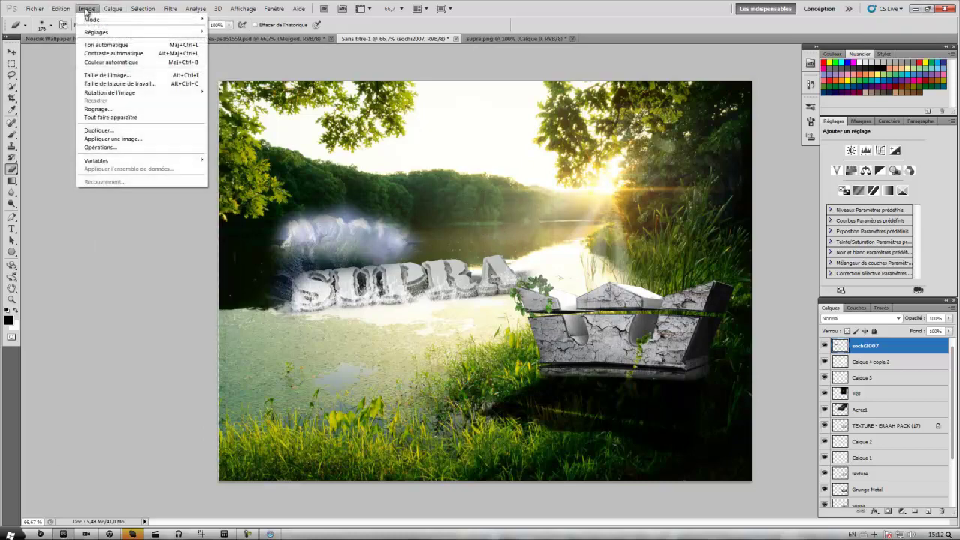
- Shift the wave splash's hue toward cyan with Hue/Saturation and restore the window size
click(417, 231)
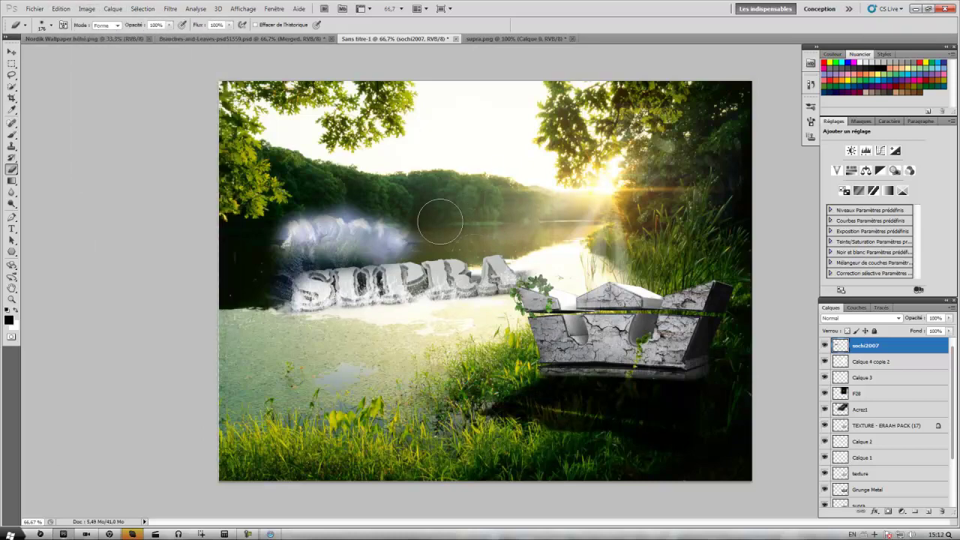
click(89, 11)
mouse_move(109, 32)
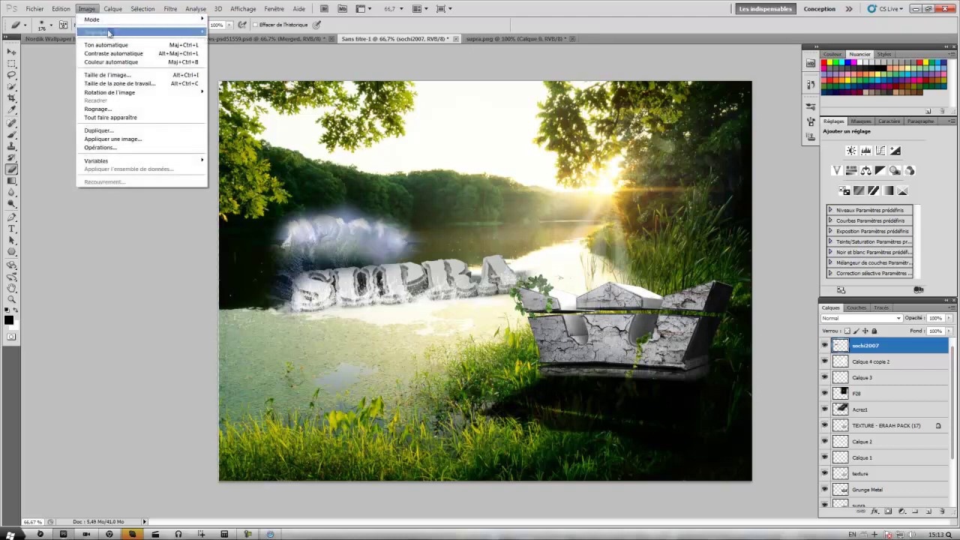
click(238, 79)
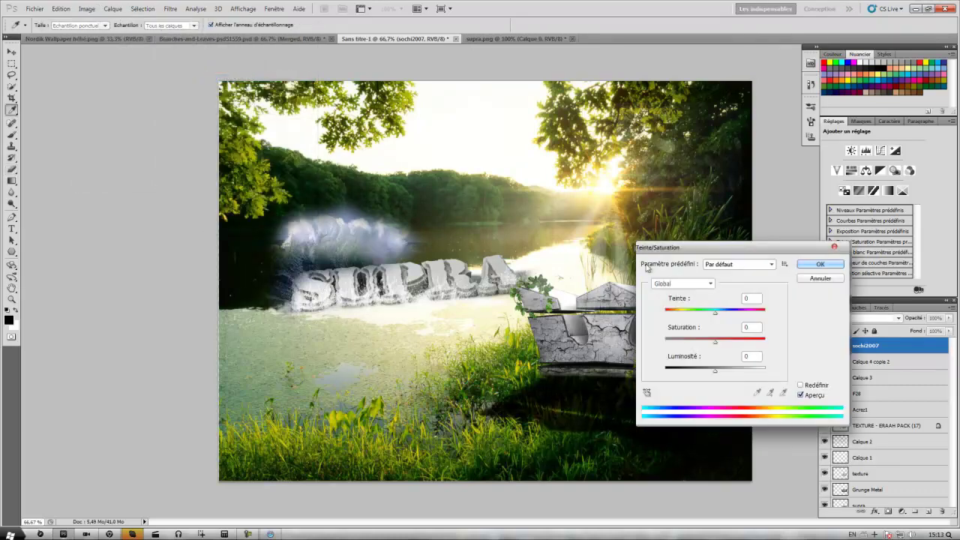
drag(714, 316, 700, 319)
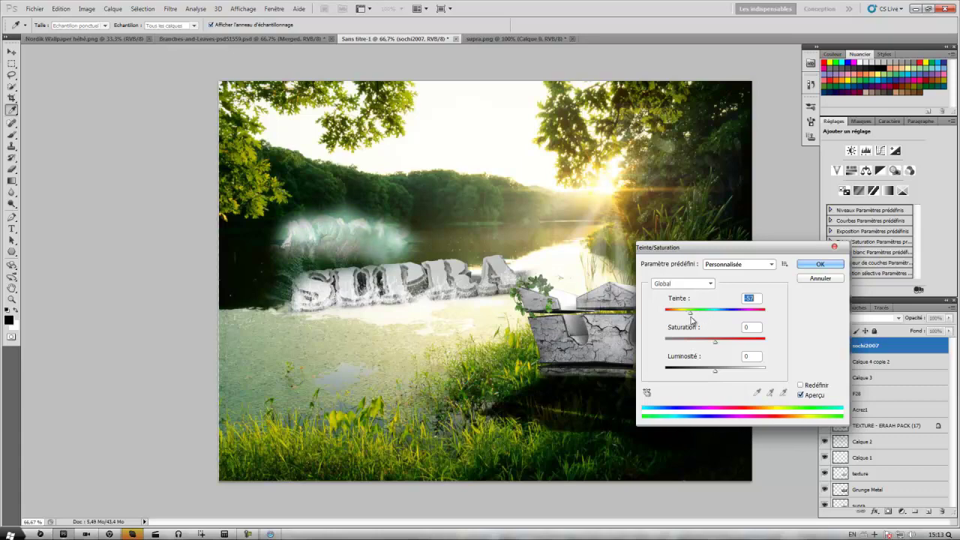
click(809, 279)
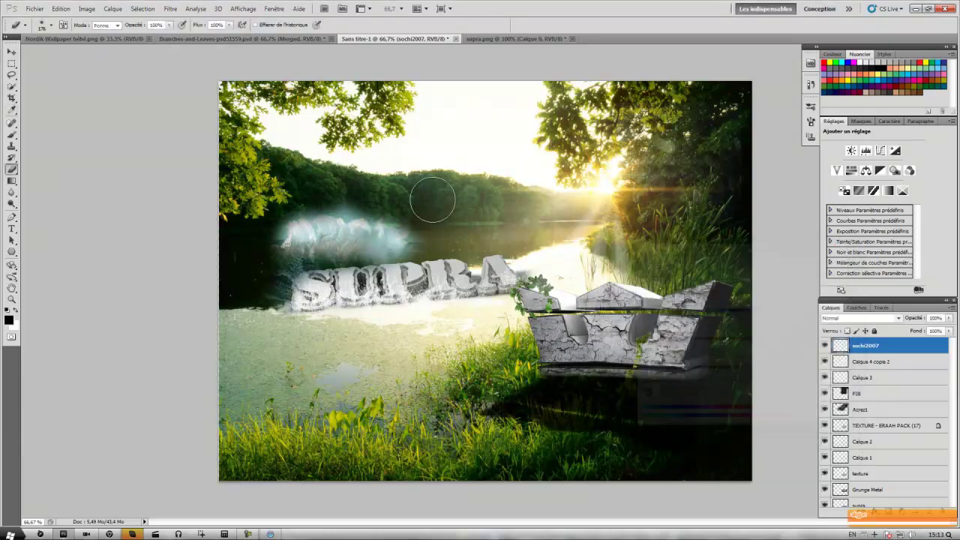
double_click(670, 7)
key(alt+i)
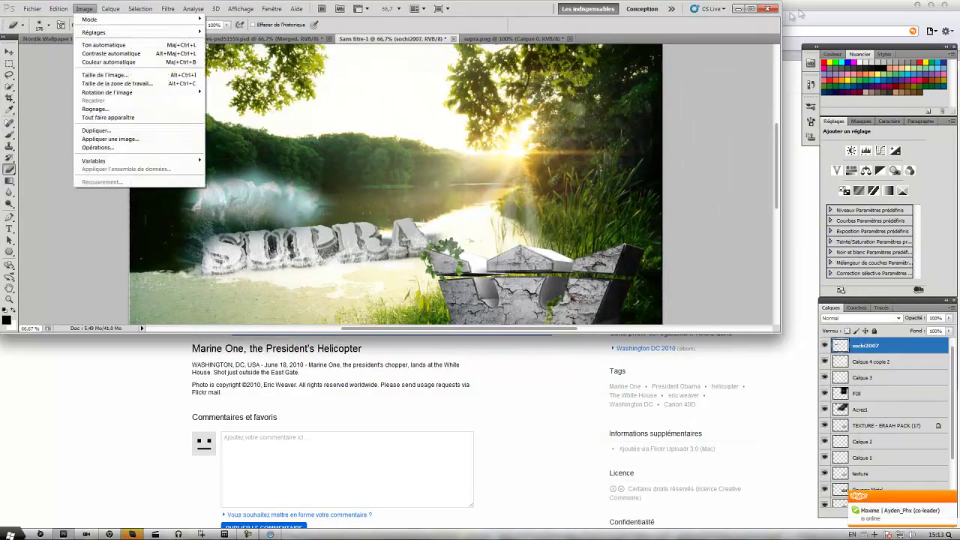
click(751, 9)
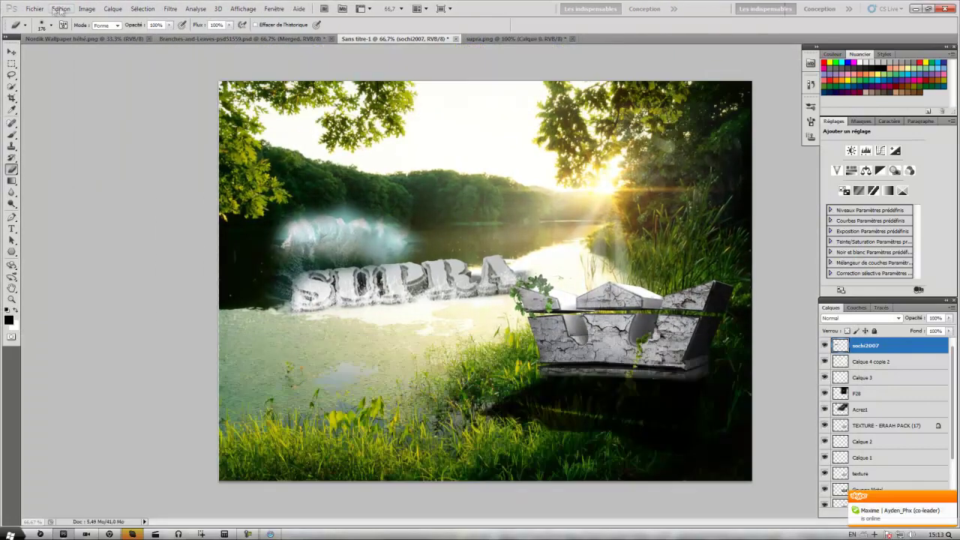
- Apply Colour Balance to the midtones (0, +26, -28), shifting them toward green and yellow
click(61, 9)
mouse_move(96, 32)
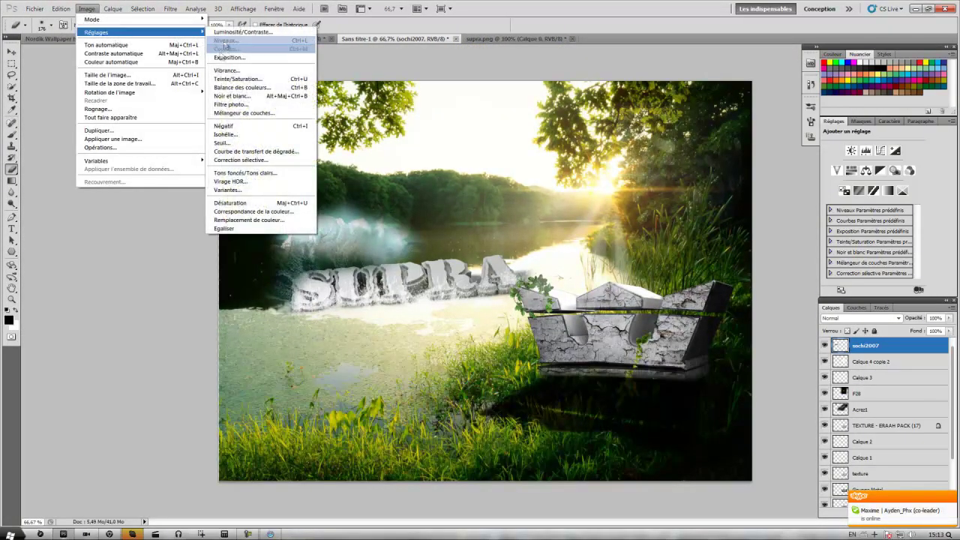
click(240, 88)
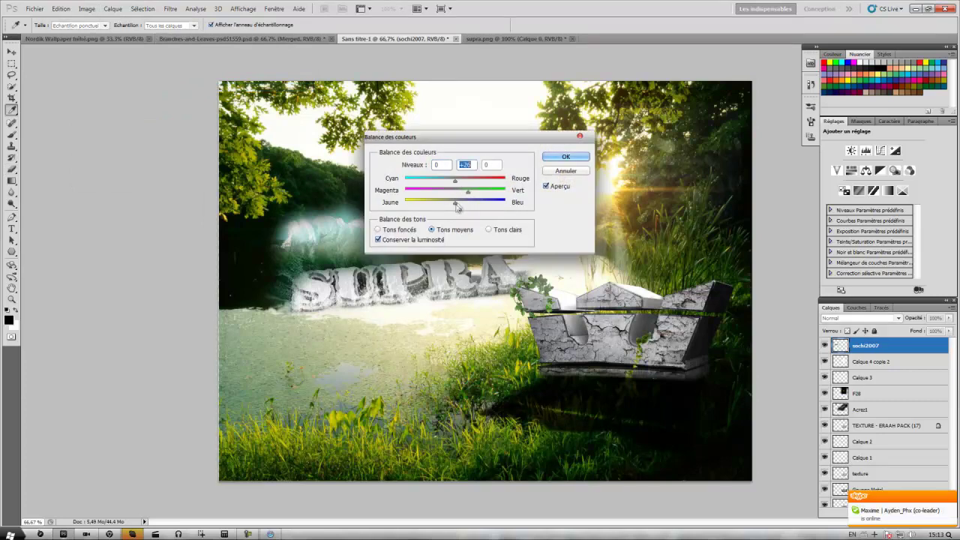
drag(455, 204, 444, 204)
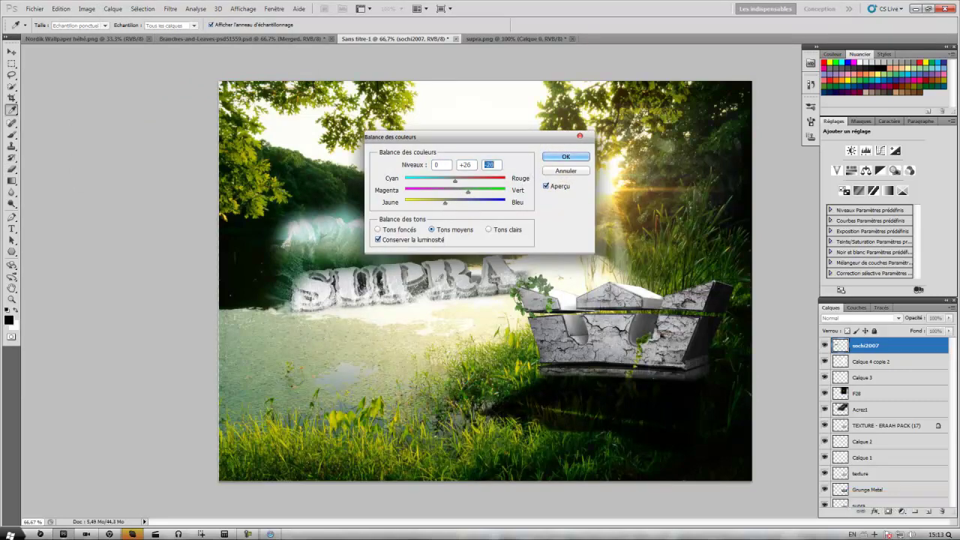
click(561, 171)
- Add an S-curve in Curves for contrast, then delete the sochi2007 layer
click(87, 8)
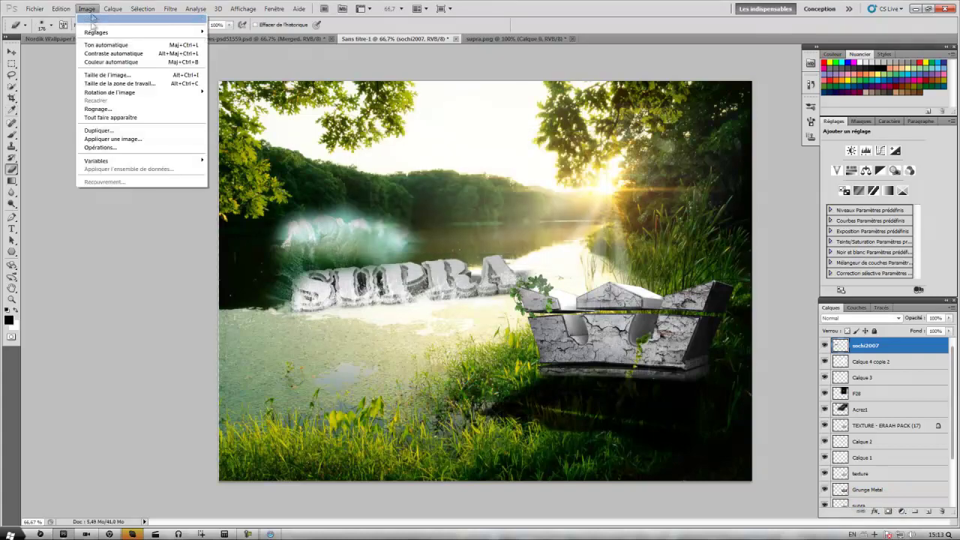
mouse_move(96, 32)
click(233, 50)
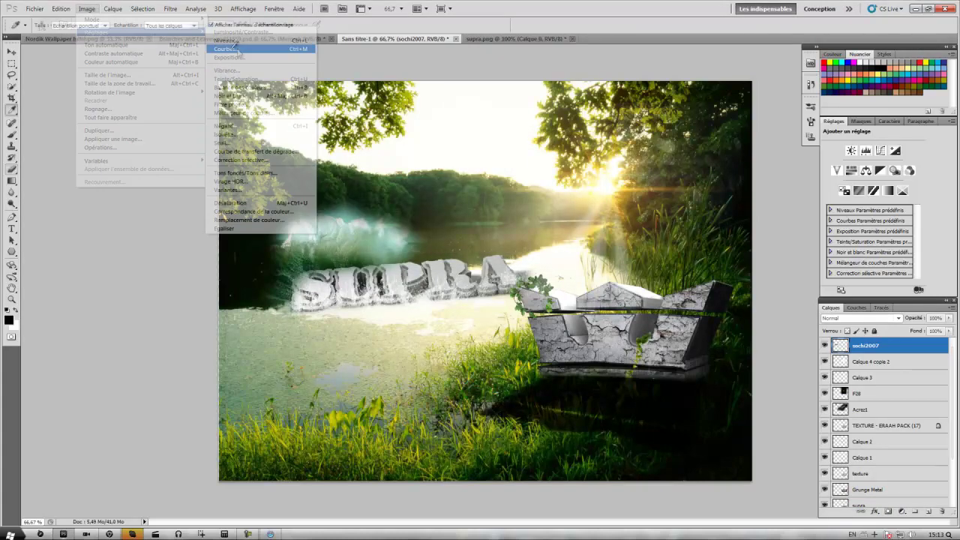
drag(214, 235, 228, 222)
drag(259, 174, 269, 136)
click(387, 93)
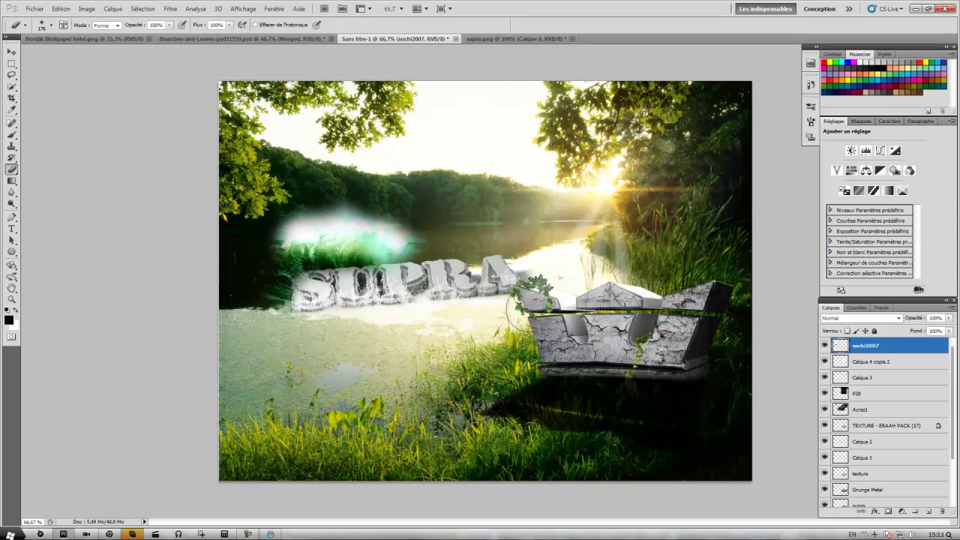
key(Delete)
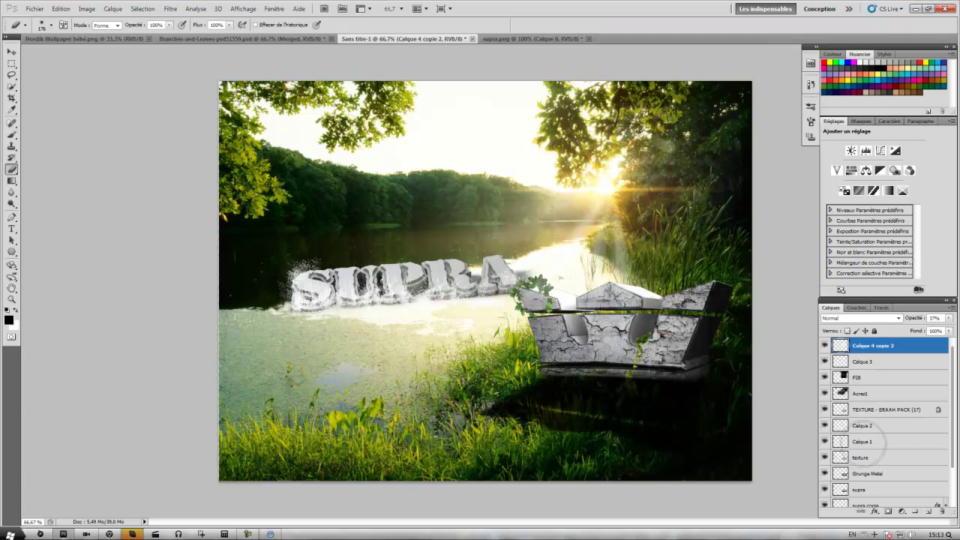
click(11, 535)
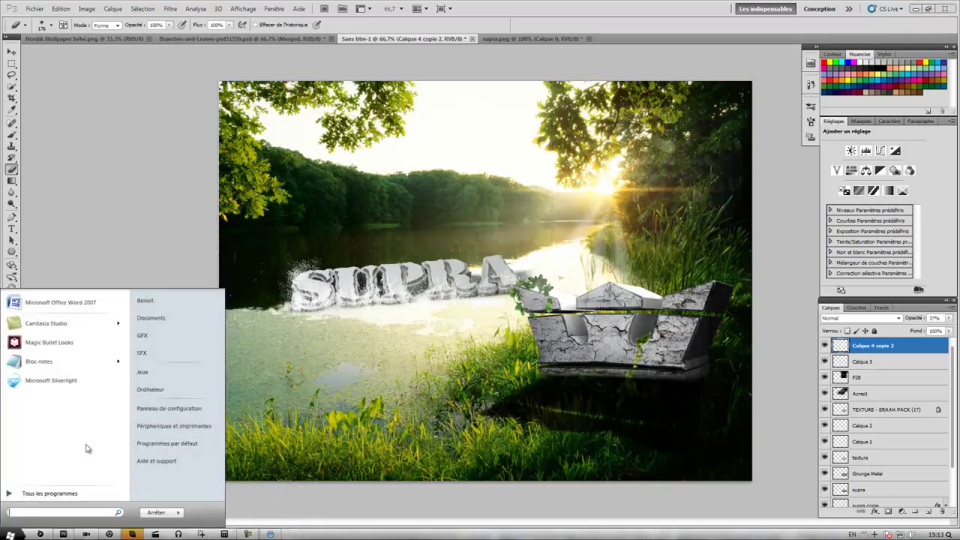
click(161, 317)
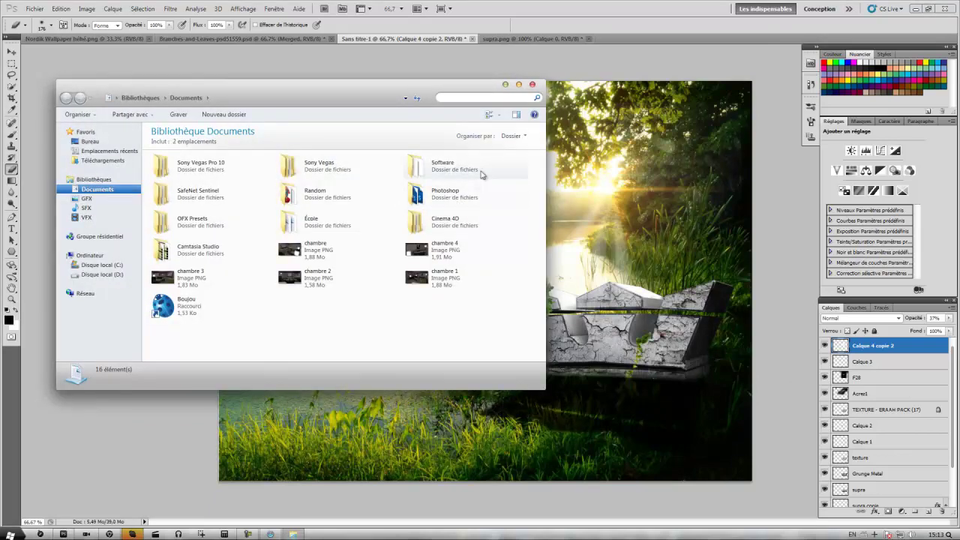
click(87, 198)
scroll(525, 184, down, 5)
scroll(495, 181, up, 4)
double_click(486, 180)
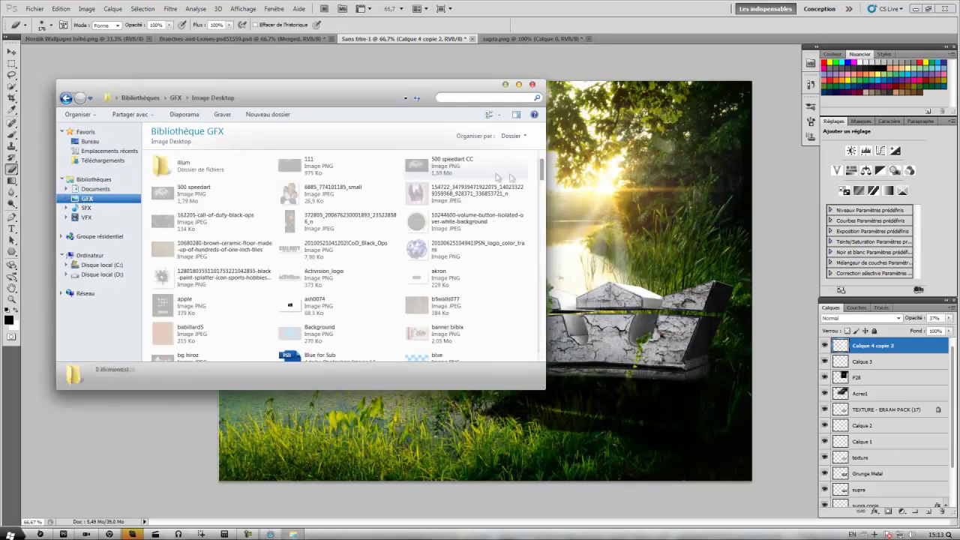
drag(543, 171, 540, 279)
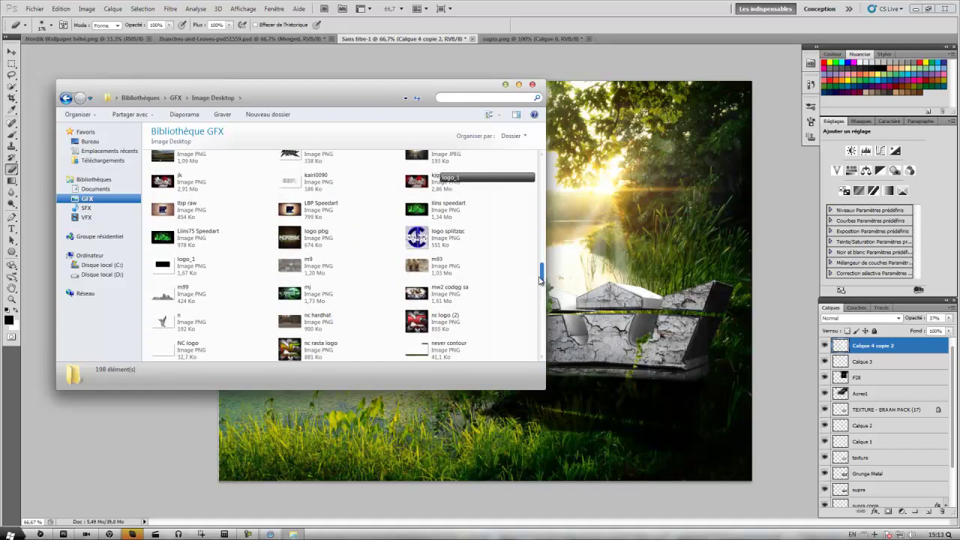
scroll(540, 279, down, 5)
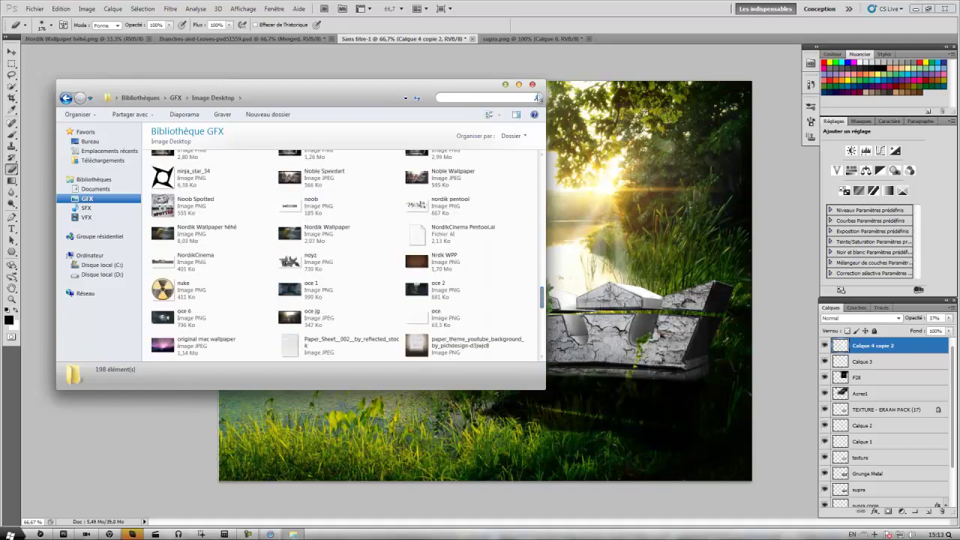
click(536, 85)
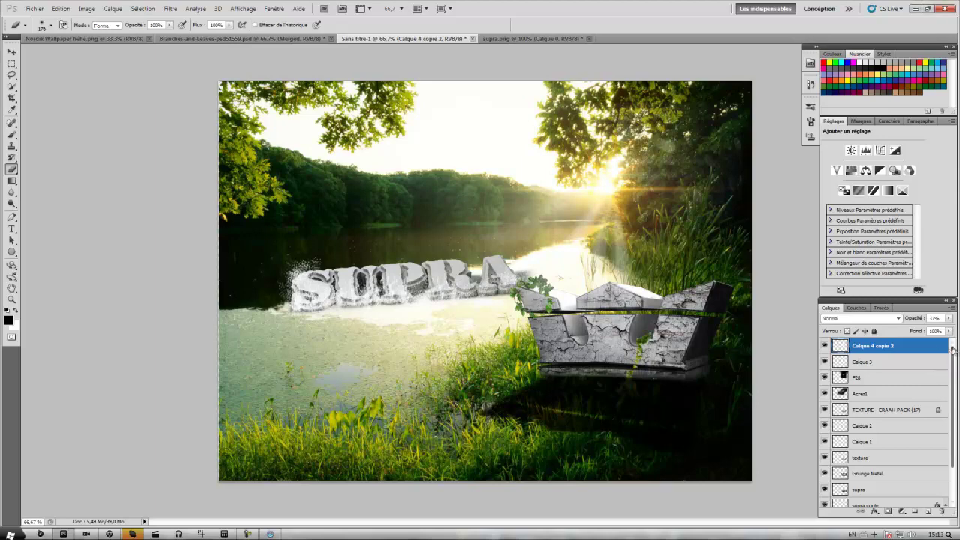
- Convert all layers into one smart object, rasterize it, and launch Magic Bullet PhotoLooks
shift+click(890, 498)
right_click(896, 402)
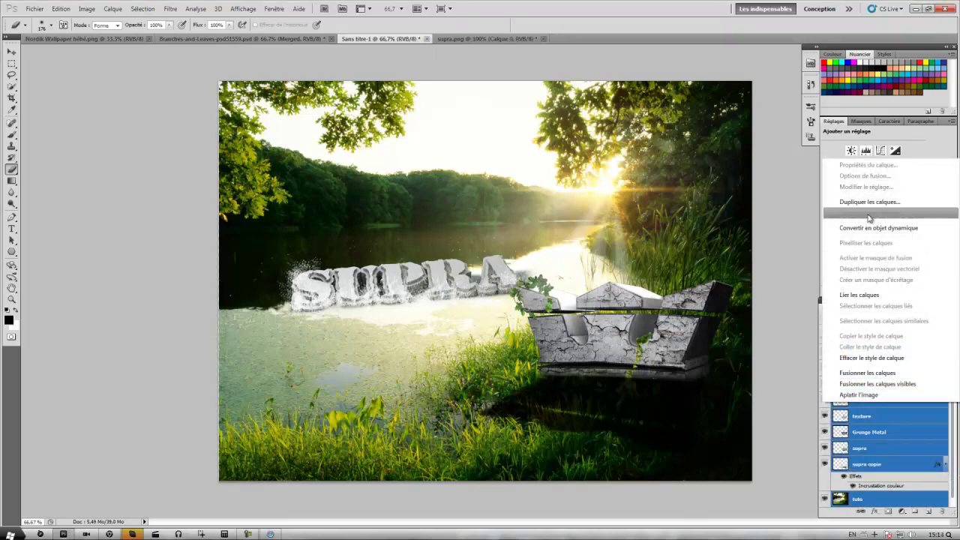
click(904, 380)
right_click(892, 349)
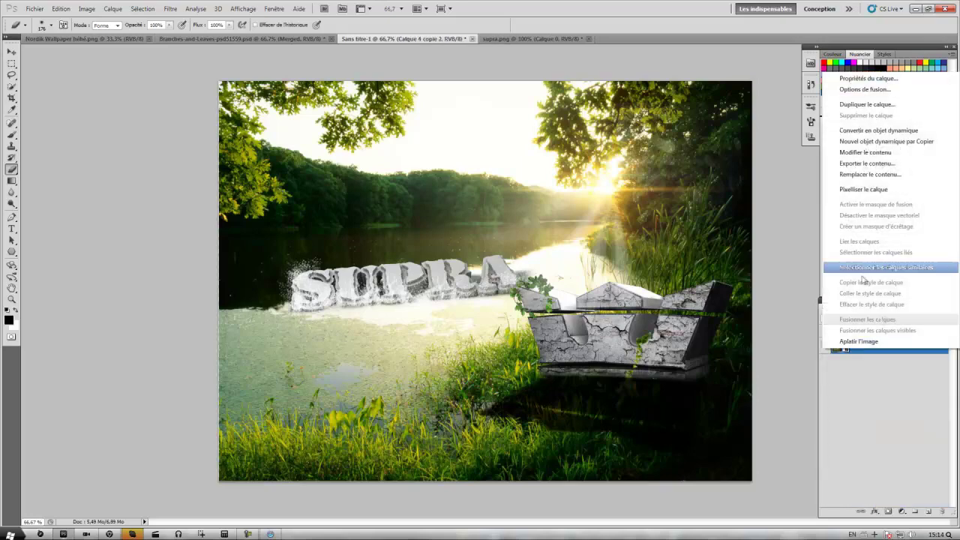
click(862, 190)
click(170, 8)
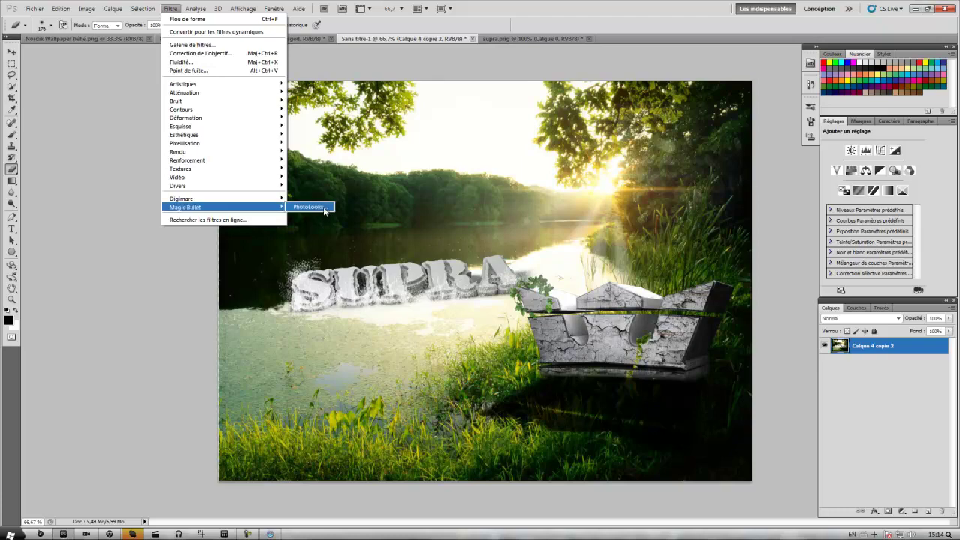
mouse_move(186, 207)
click(324, 208)
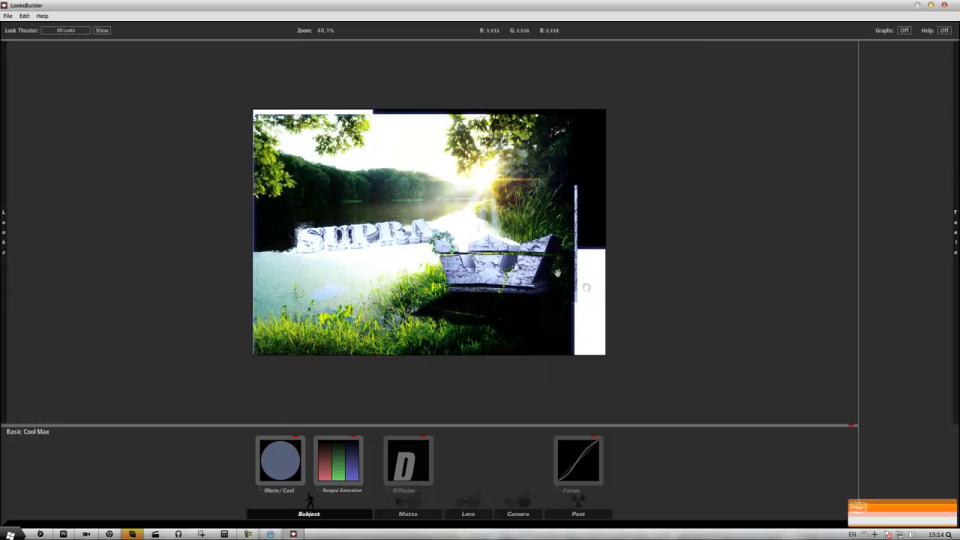
- Apply the ELL CC Pack v2 [CC 14] look in PhotoLooks and confirm with OK
scroll(649, 292, up, 2)
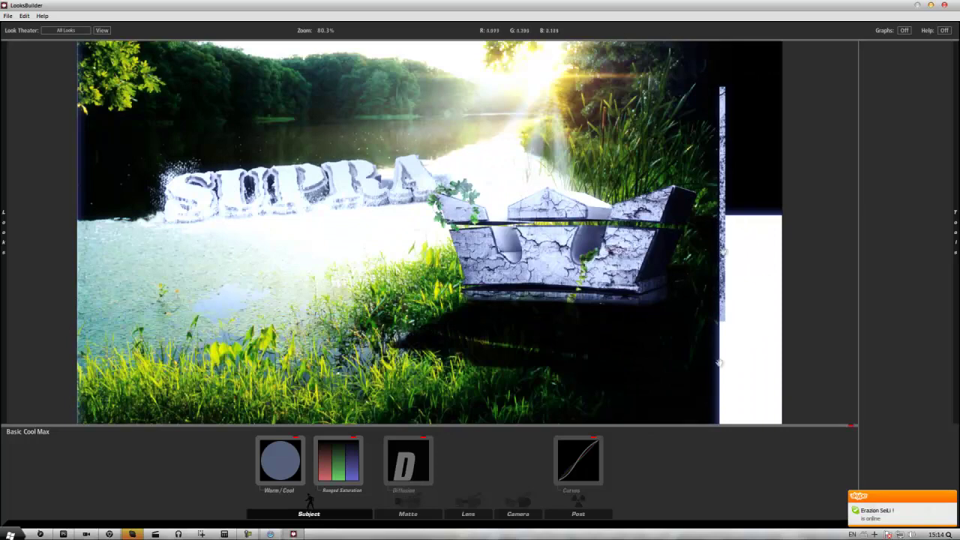
scroll(733, 236, down, 2)
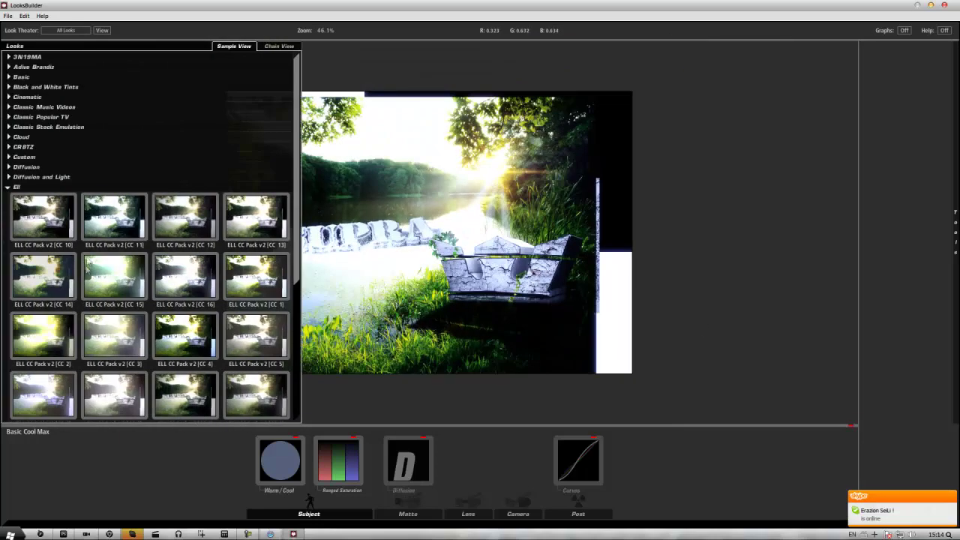
click(46, 279)
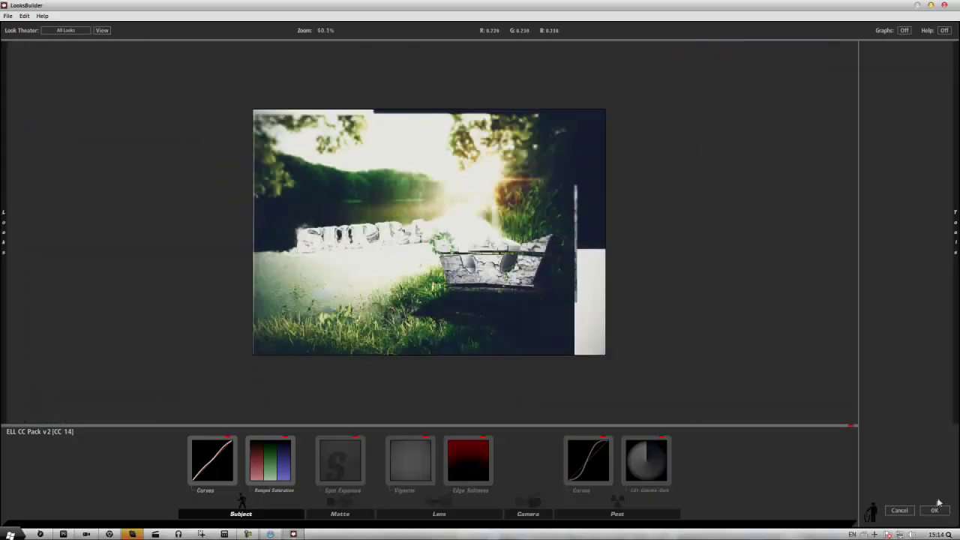
click(935, 510)
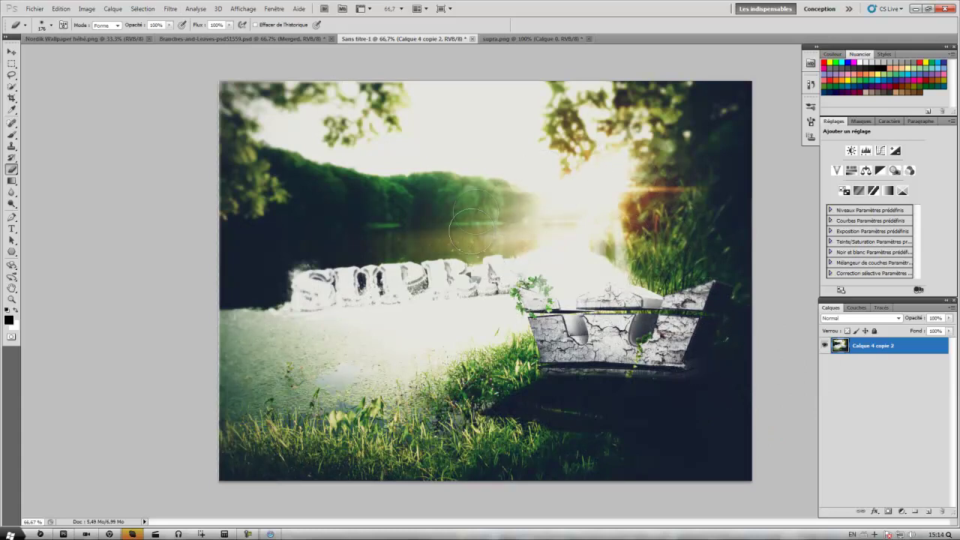
- Paint detail back into the SUPRA letters and darken the bright glare beside the stone block
drag(377, 299, 488, 296)
click(171, 9)
click(172, 9)
drag(722, 309, 709, 302)
click(13, 230)
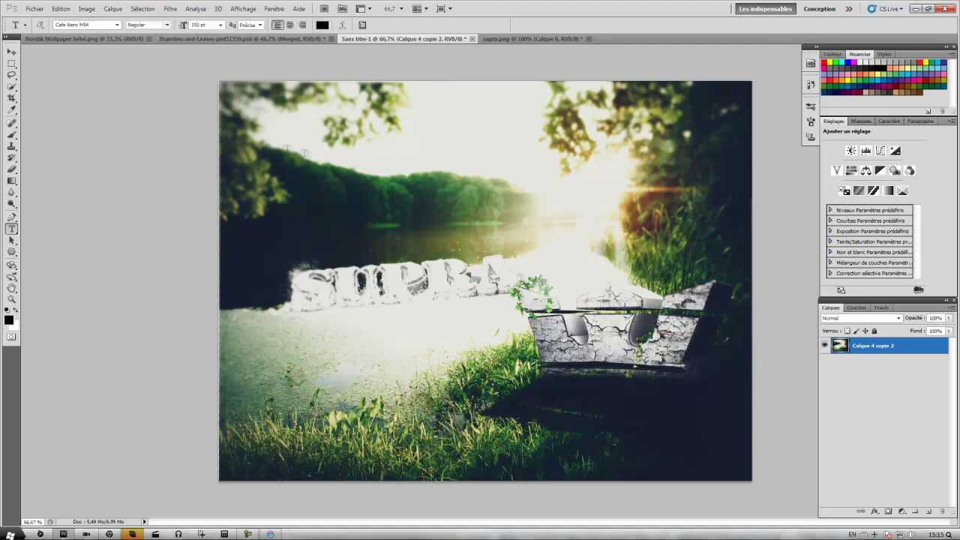
- Type 'nordik' in a paragraph text box and centre the NORDIK text over SUPRA
drag(597, 330, 669, 342)
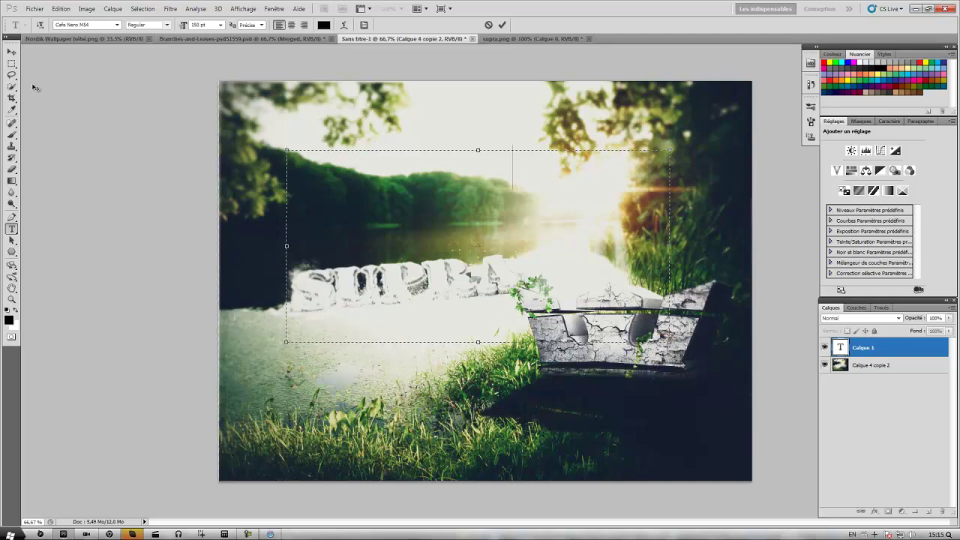
text(nordik)
click(12, 52)
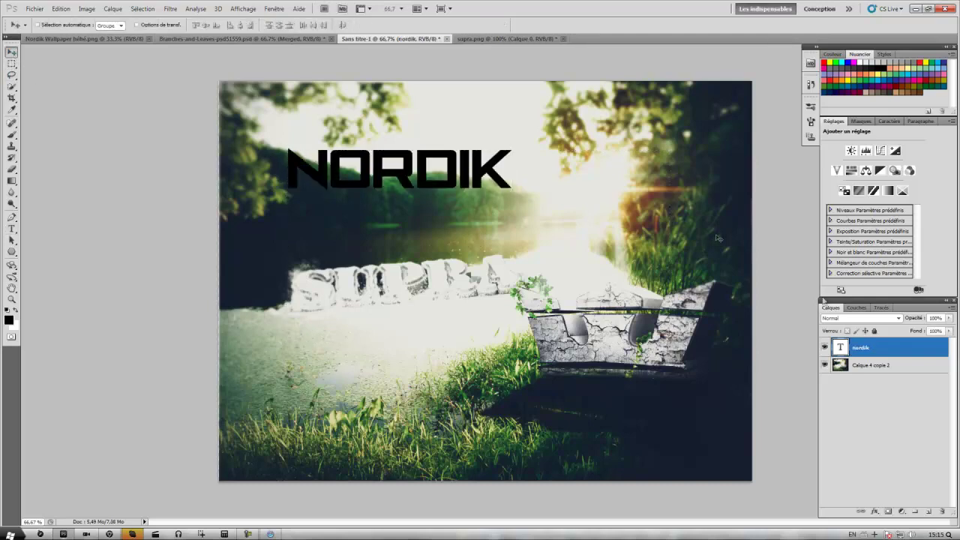
drag(414, 198, 503, 314)
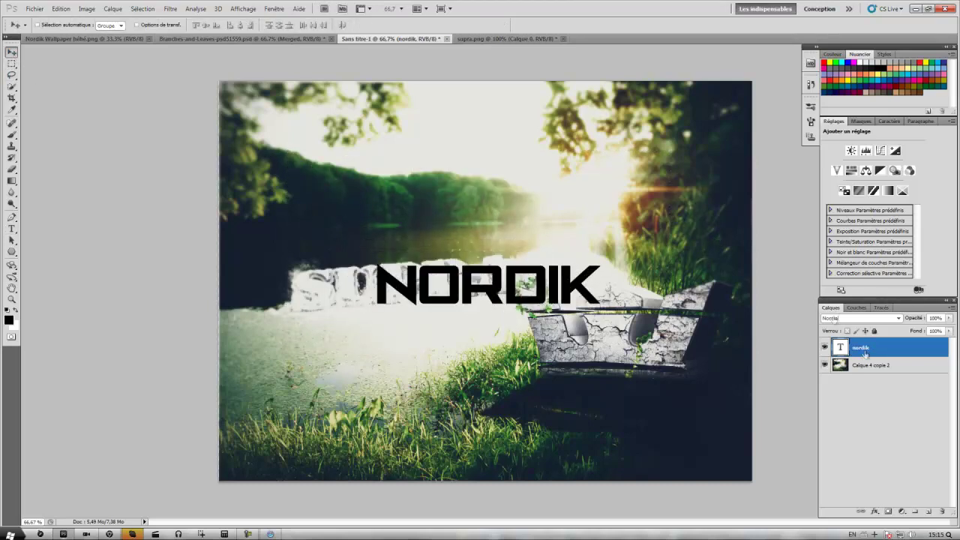
double_click(898, 348)
click(592, 238)
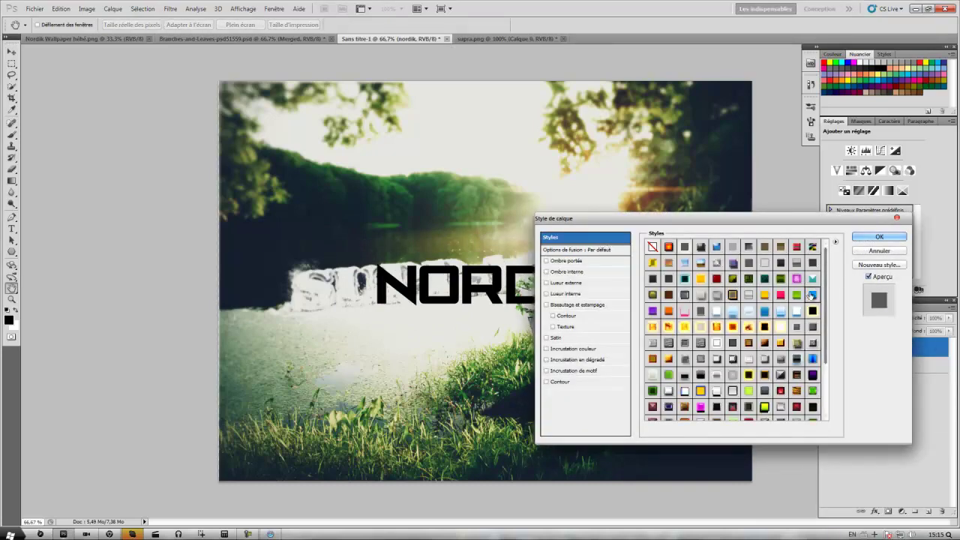
- Try several blue and metallic preset styles on NORDIK, settling on the green swatch
click(812, 295)
drag(644, 225, 732, 197)
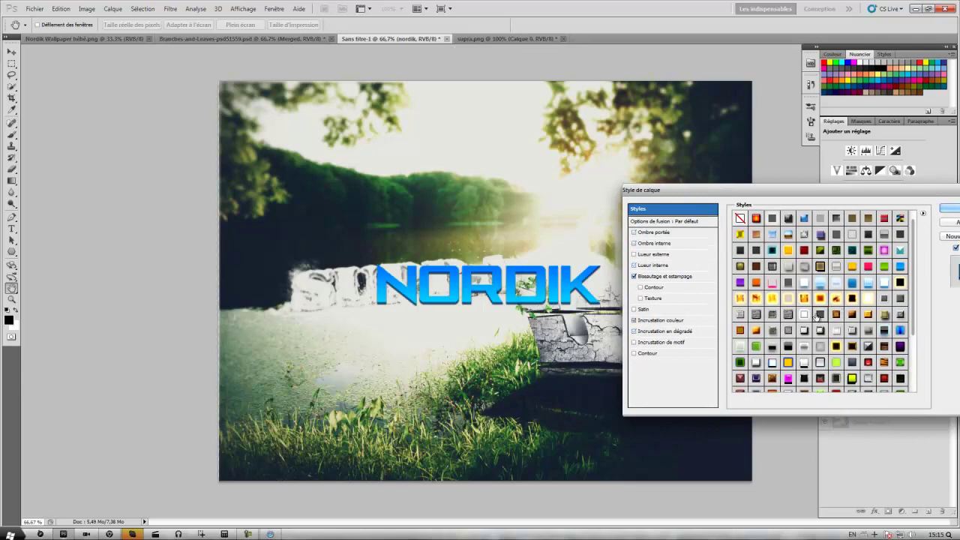
click(837, 313)
drag(913, 256, 913, 315)
click(868, 352)
click(821, 357)
click(786, 370)
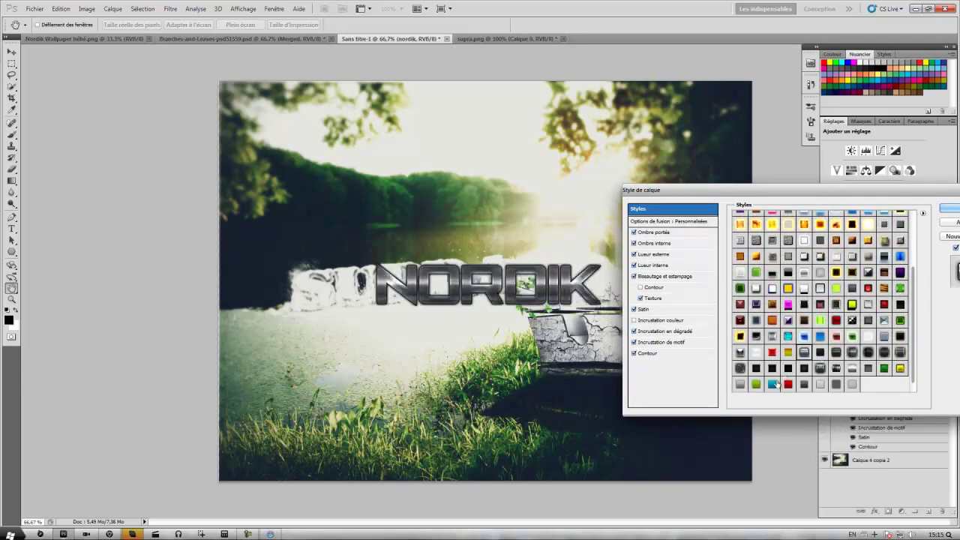
click(804, 368)
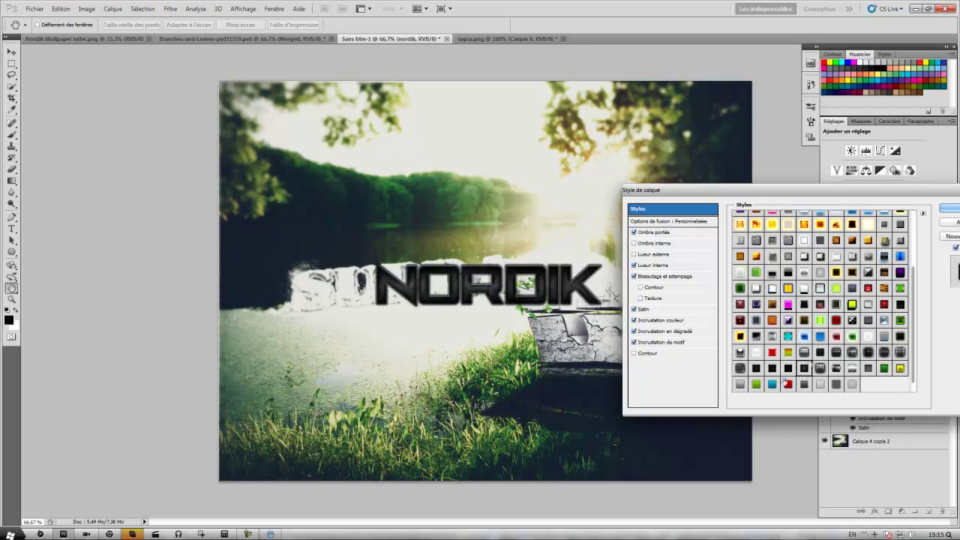
click(821, 368)
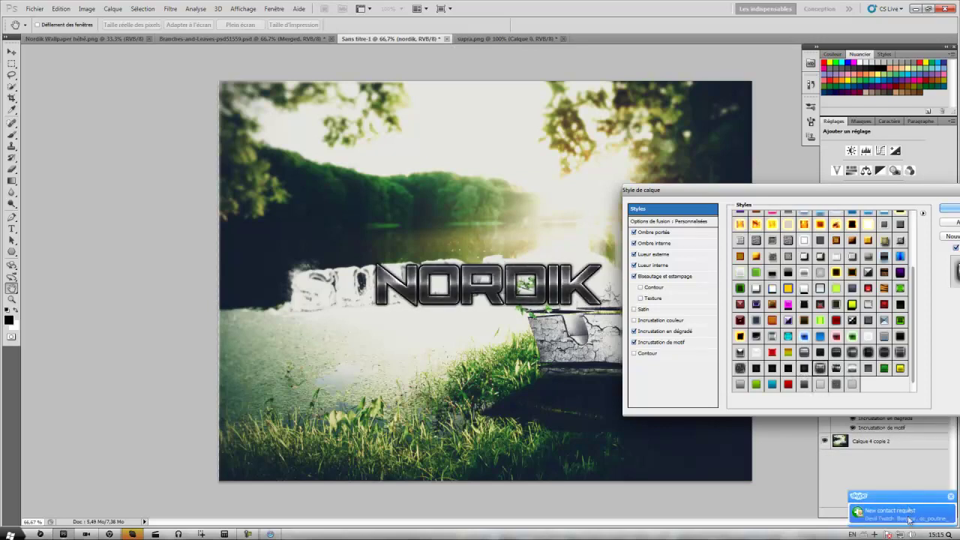
click(755, 384)
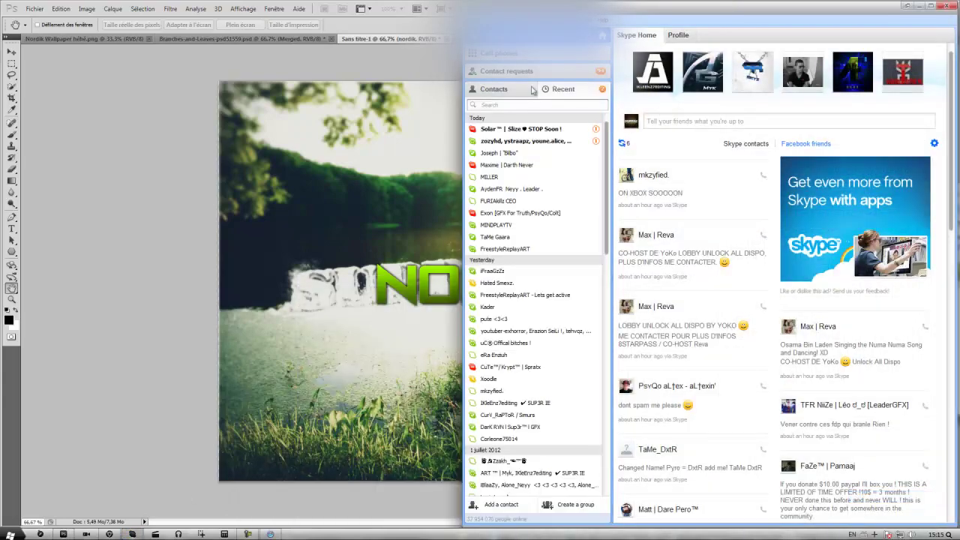
- Browse Skype's contact requests, load the older ones, and view the full contacts list
click(525, 71)
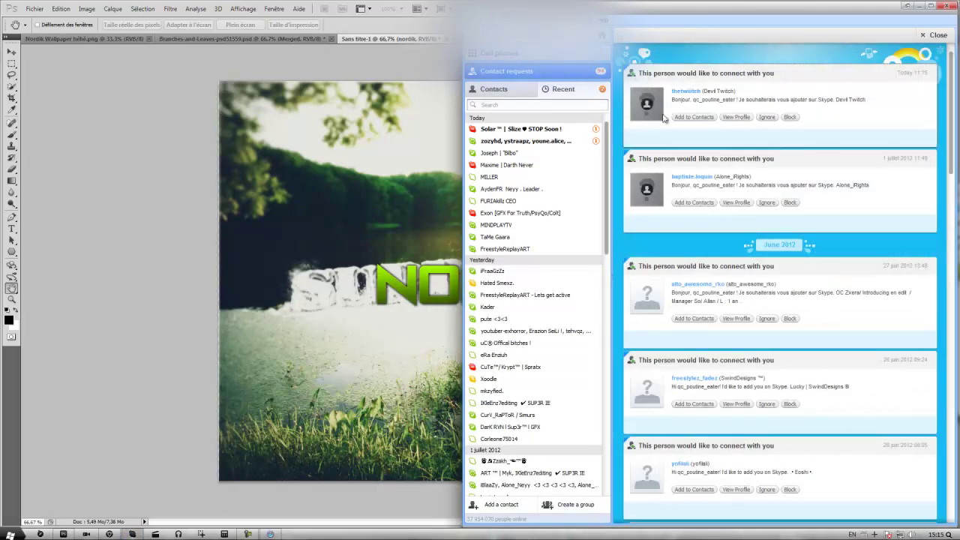
drag(951, 105, 956, 512)
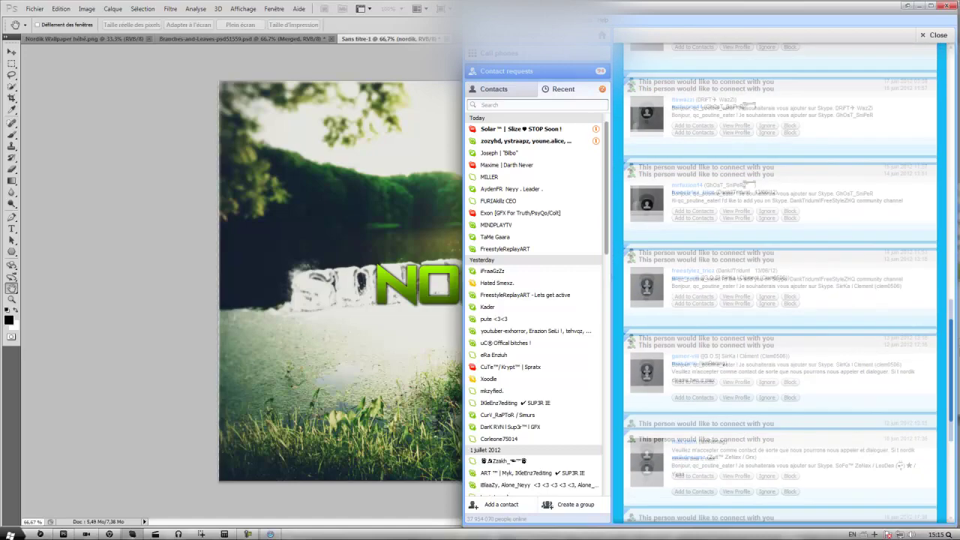
click(783, 511)
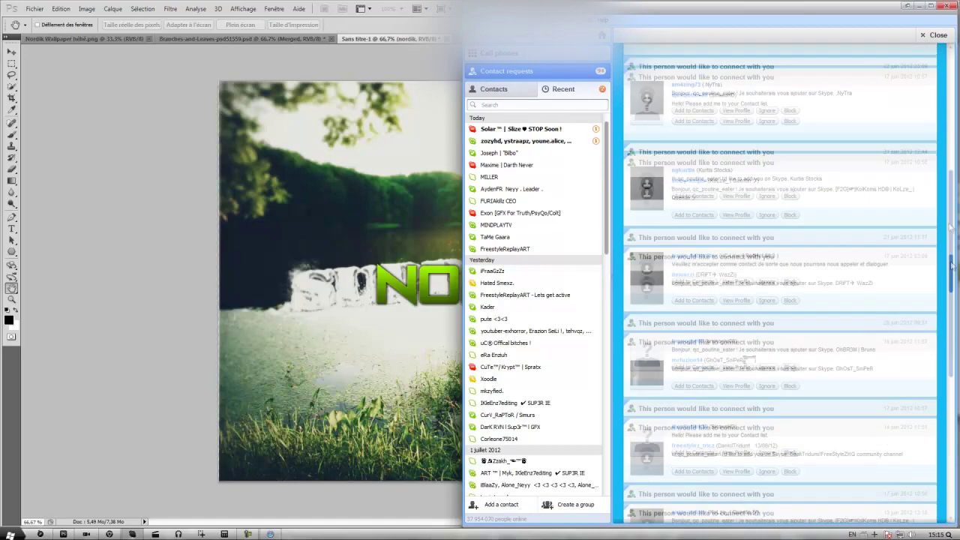
click(493, 90)
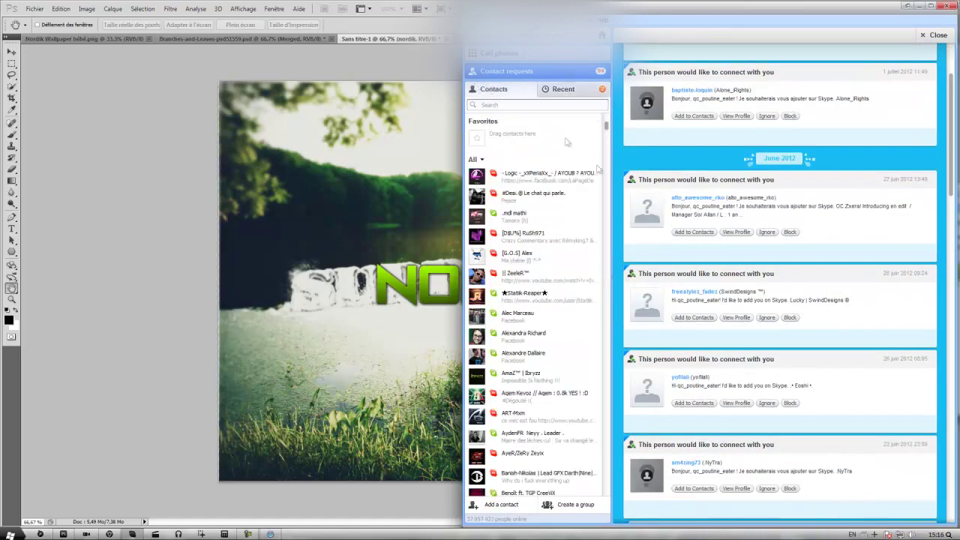
scroll(943, 133, up, 3)
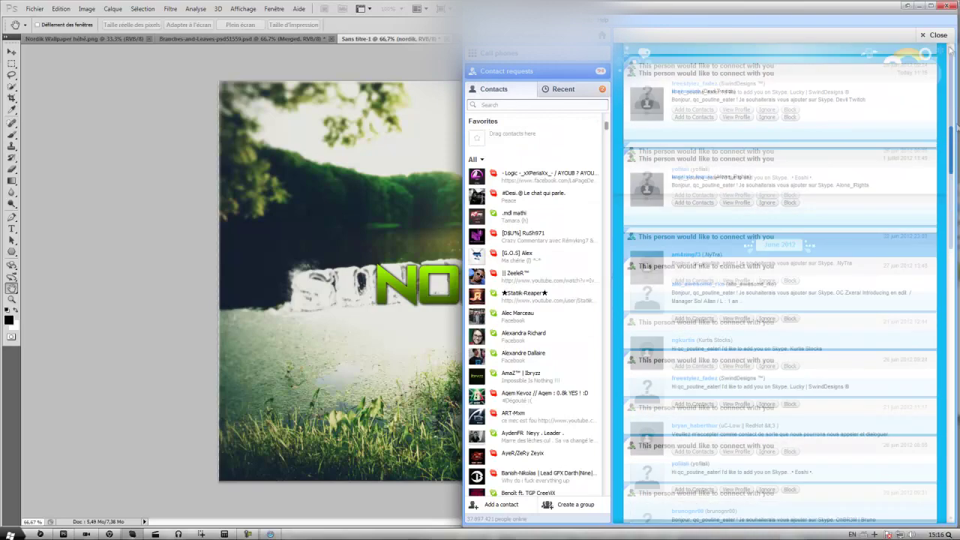
- Back in Photoshop, apply a teal-blue preset style to NORDIK
click(356, 194)
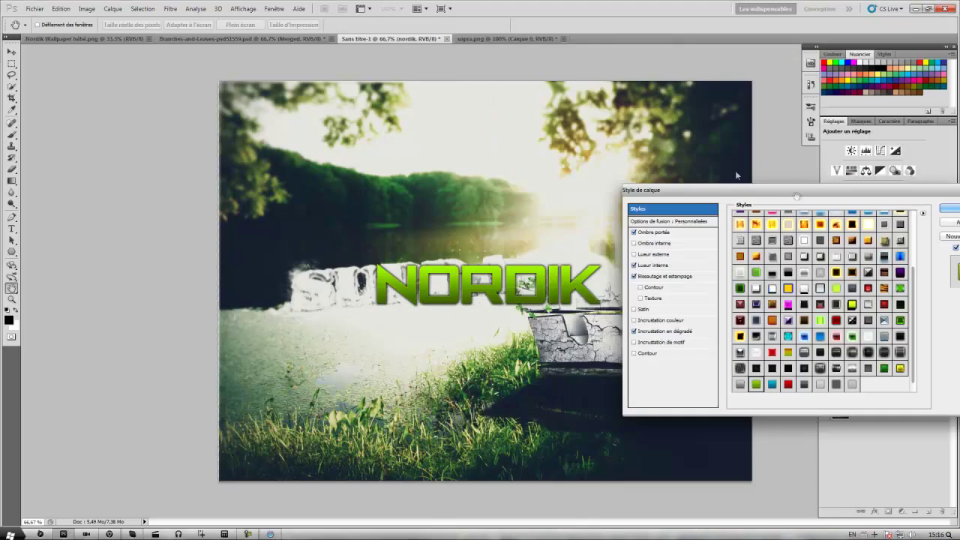
click(821, 272)
click(788, 336)
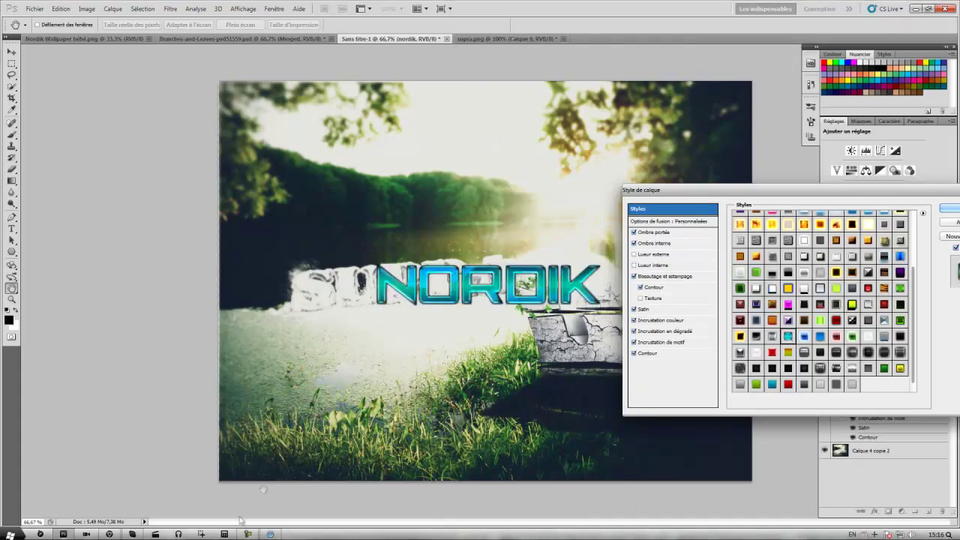
- In Skype, check recent conversations, the contacts list and the profile page
click(138, 534)
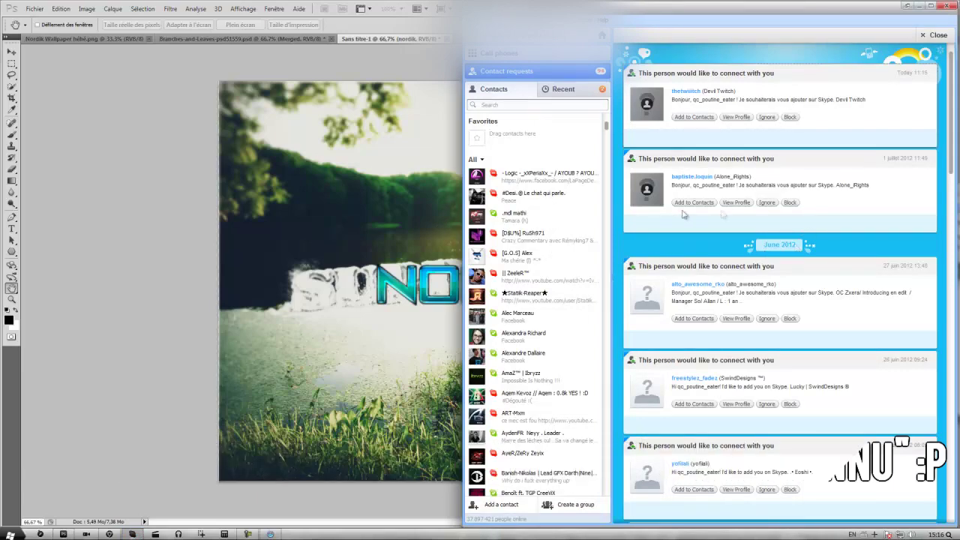
mouse_move(606, 126)
mouse_down()
mouse_move(608, 211)
mouse_move(337, 161)
mouse_up()
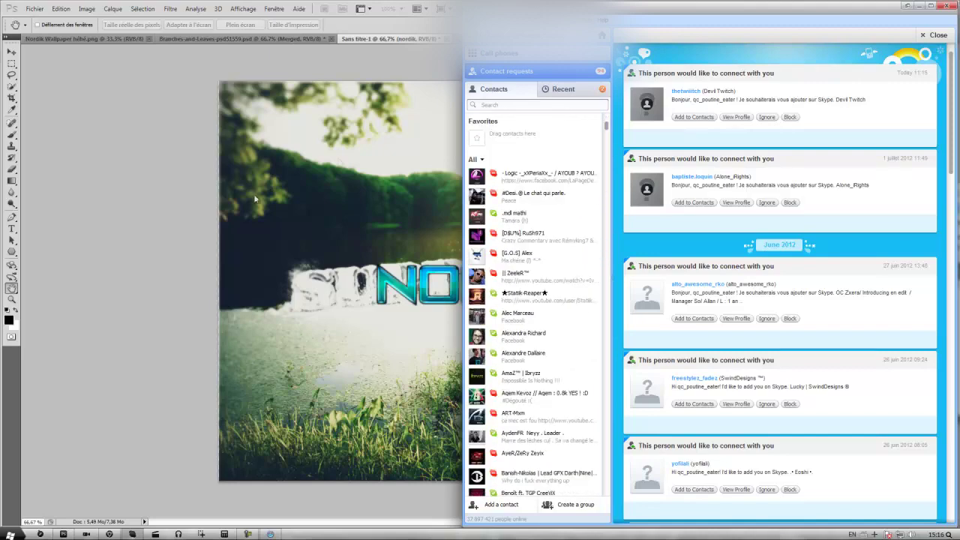
click(565, 93)
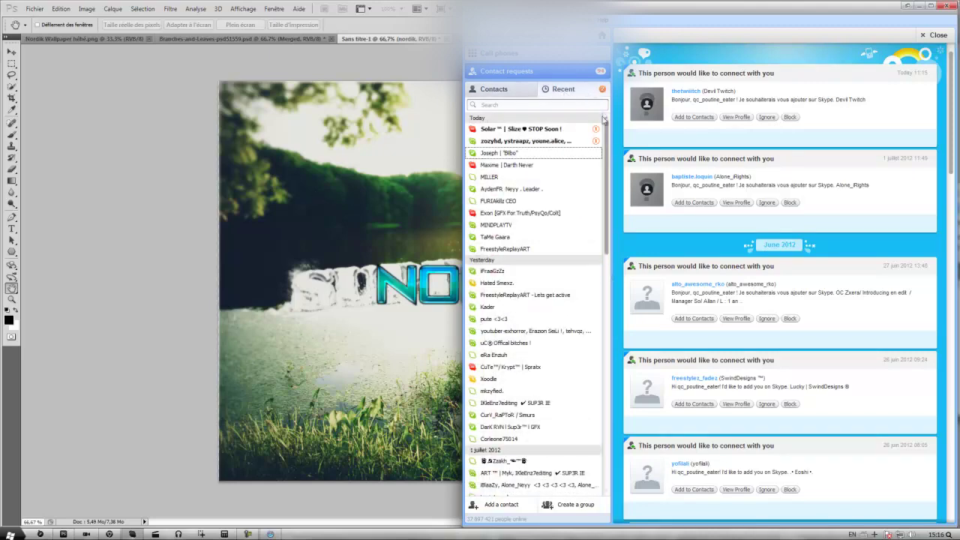
click(489, 93)
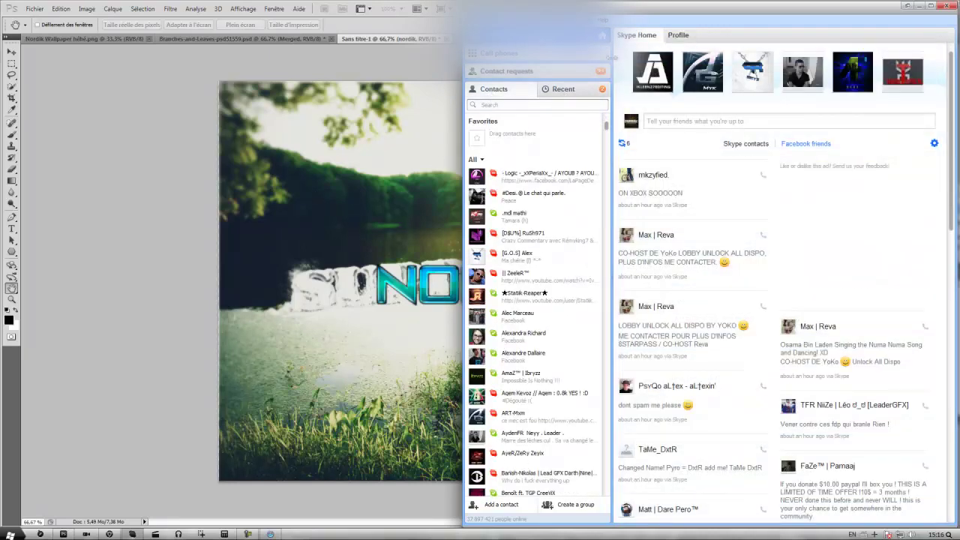
click(678, 35)
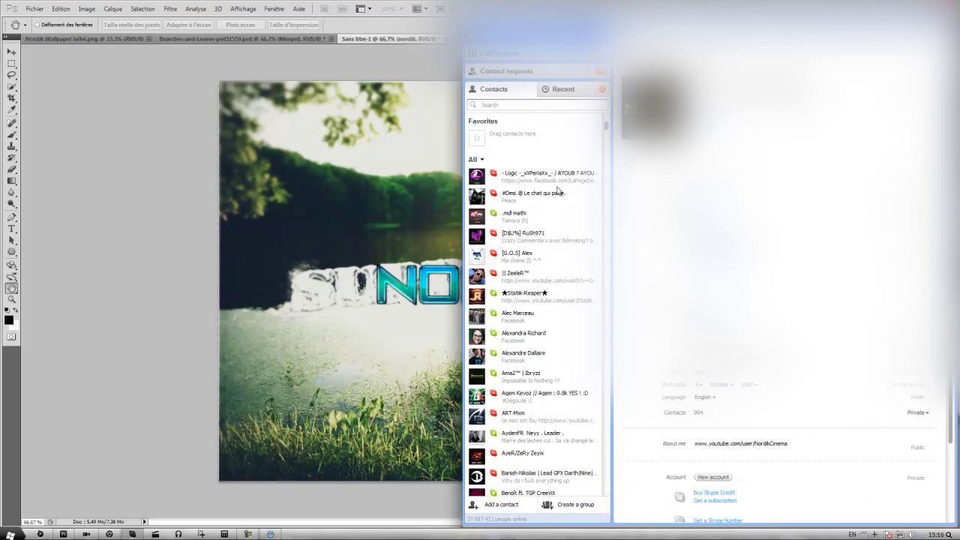
scroll(536, 300, down, 5)
scroll(536, 300, down, 5)
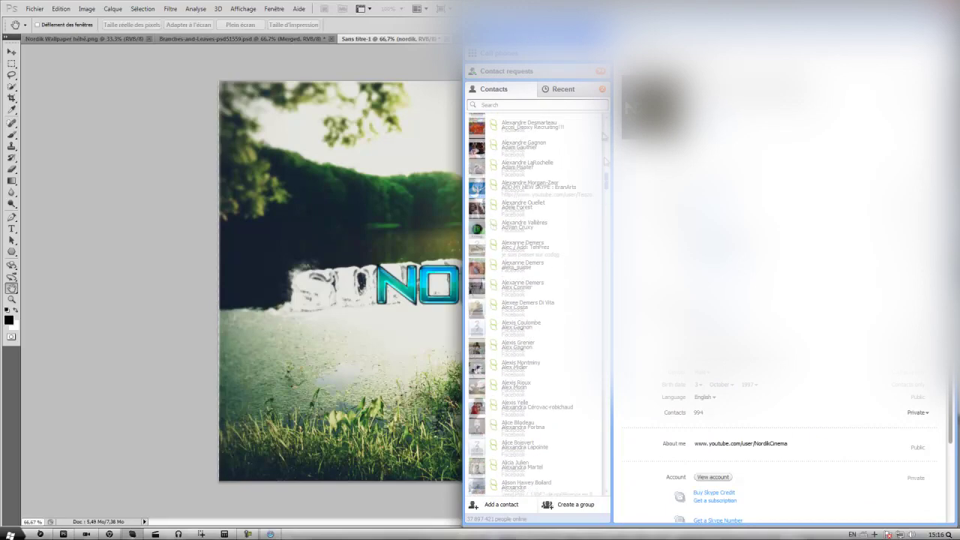
scroll(536, 300, up, 10)
click(563, 88)
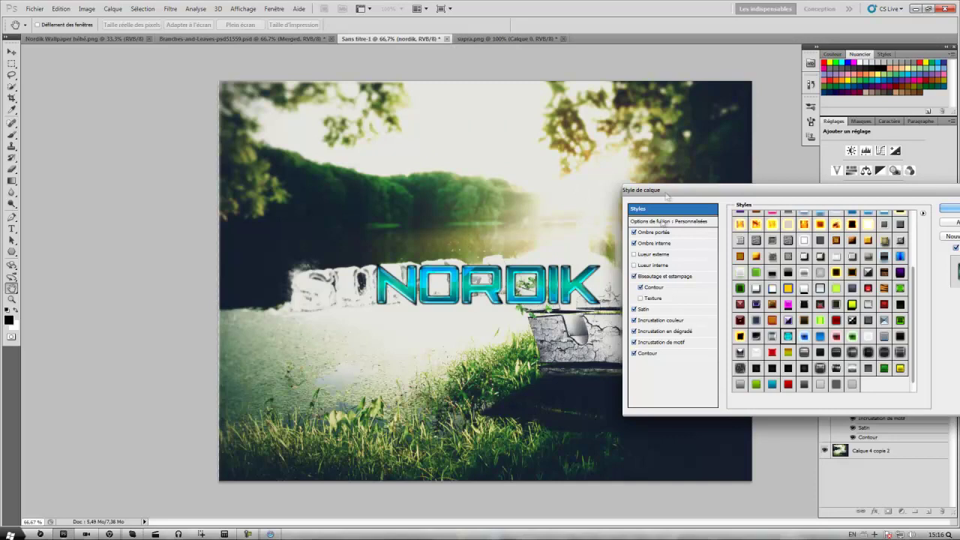
- Try silver chrome, green, dark chrome and glowing green preset styles on NORDIK
click(820, 288)
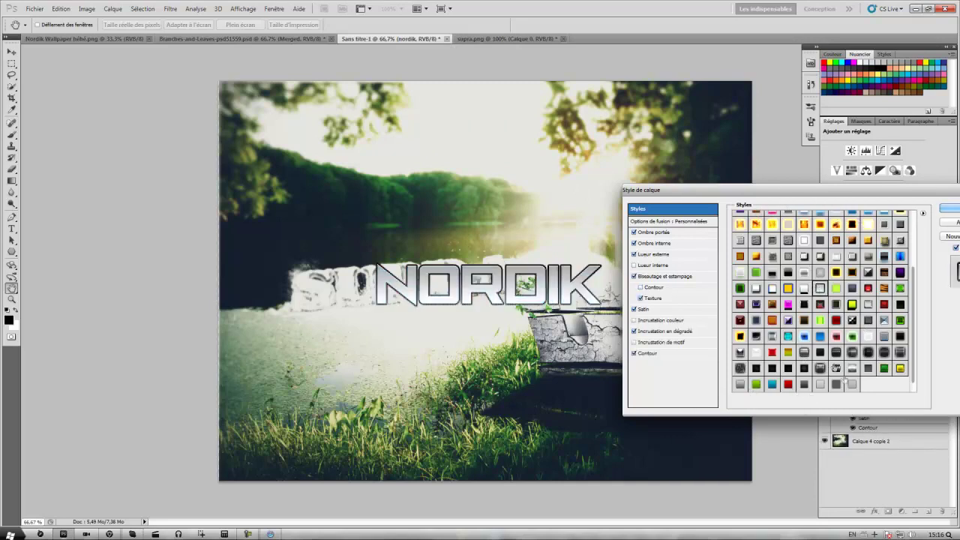
click(758, 384)
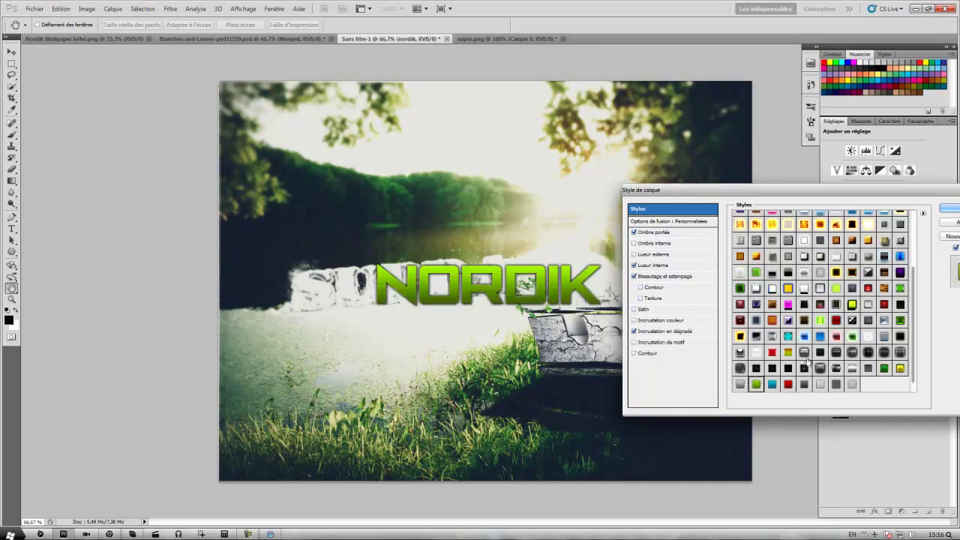
click(805, 354)
click(820, 369)
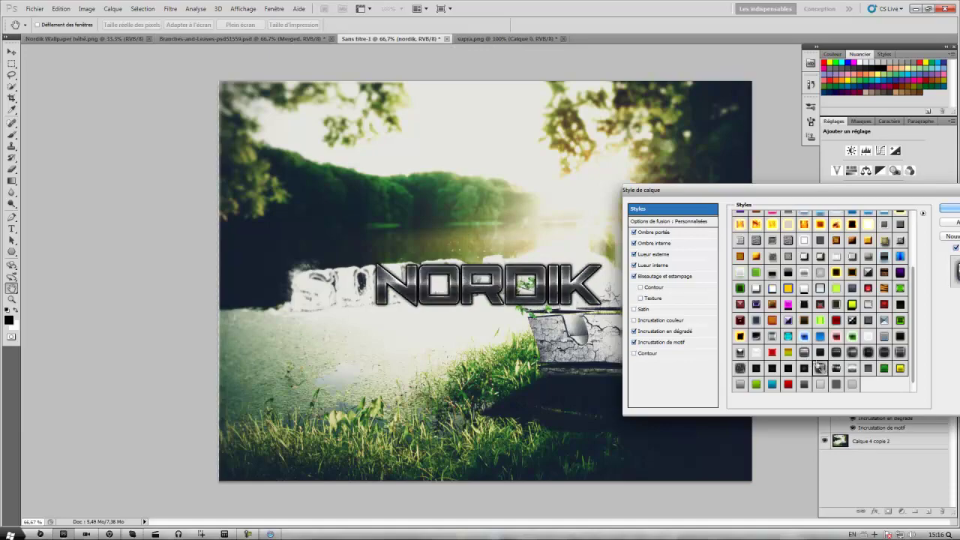
click(820, 320)
- Try a red dark chrome style, close Layer Style, and remove the NORDIK text layer
mouse_move(874, 197)
mouse_down()
mouse_move(830, 64)
mouse_move(832, 36)
mouse_up()
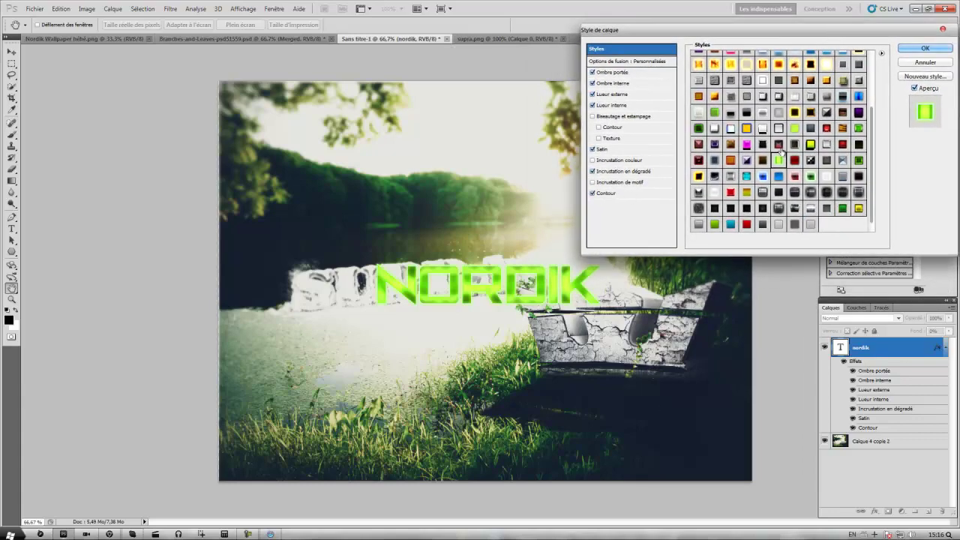
click(779, 148)
click(915, 65)
key(ctrl+e)
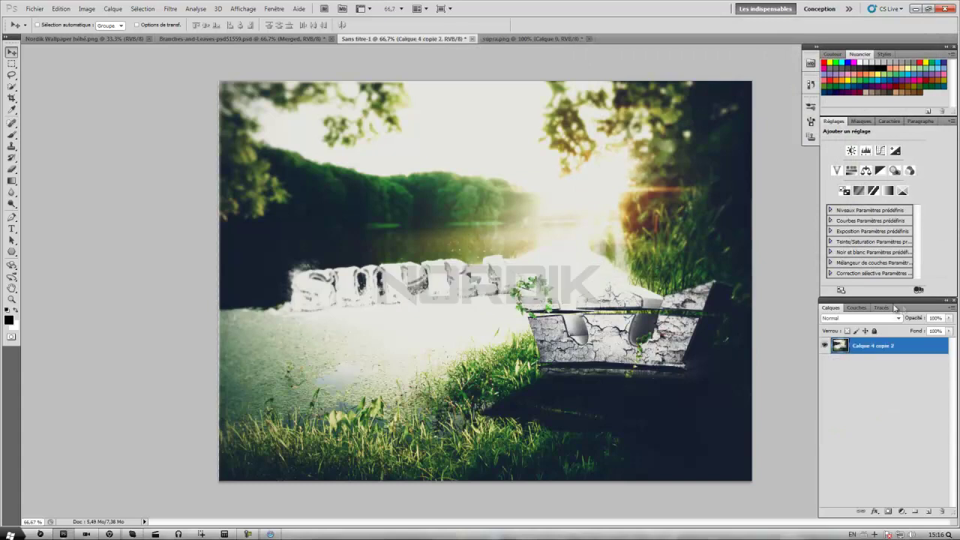
- Trace a closed Pen path along the treeline and around the sky above it
click(12, 217)
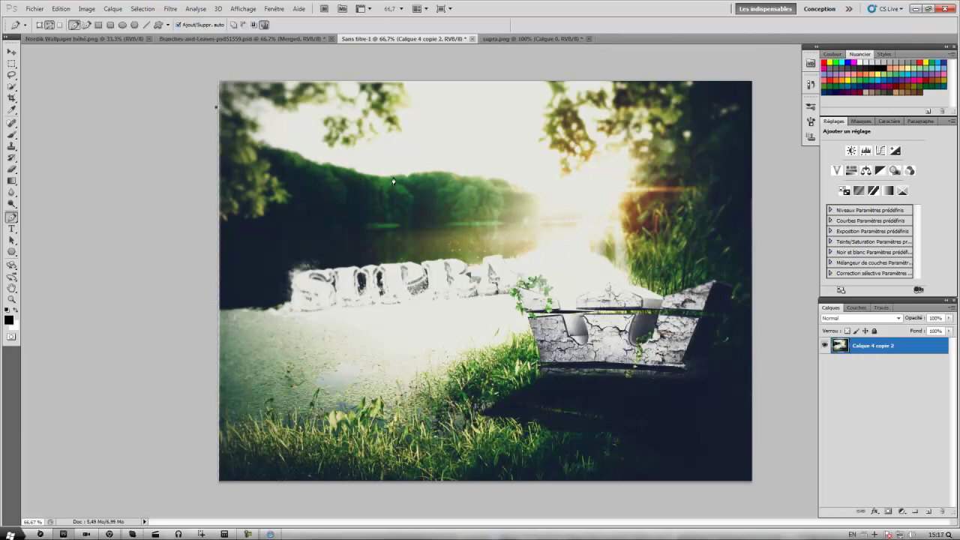
mouse_move(447, 169)
mouse_down()
mouse_move(638, 152)
mouse_move(607, 148)
mouse_up()
alt+click(447, 172)
click(519, 184)
mouse_move(573, 192)
mouse_down()
mouse_move(592, 194)
mouse_move(629, 148)
mouse_up()
drag(433, 73, 412, 75)
drag(301, 73, 275, 76)
click(216, 110)
- Turn the closed sky path into a selection with Définir une sélection
right_click(358, 118)
click(420, 157)
click(533, 159)
key(b)
click(34, 8)
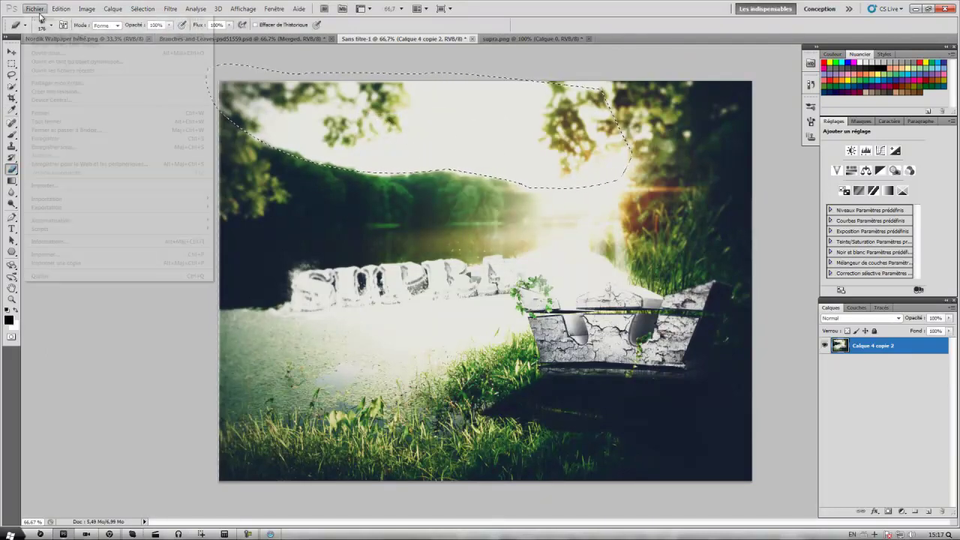
- Place Cloudy-sky1048 from the Sky folder and move its layer below Calque 4 copie 2
click(60, 188)
click(75, 183)
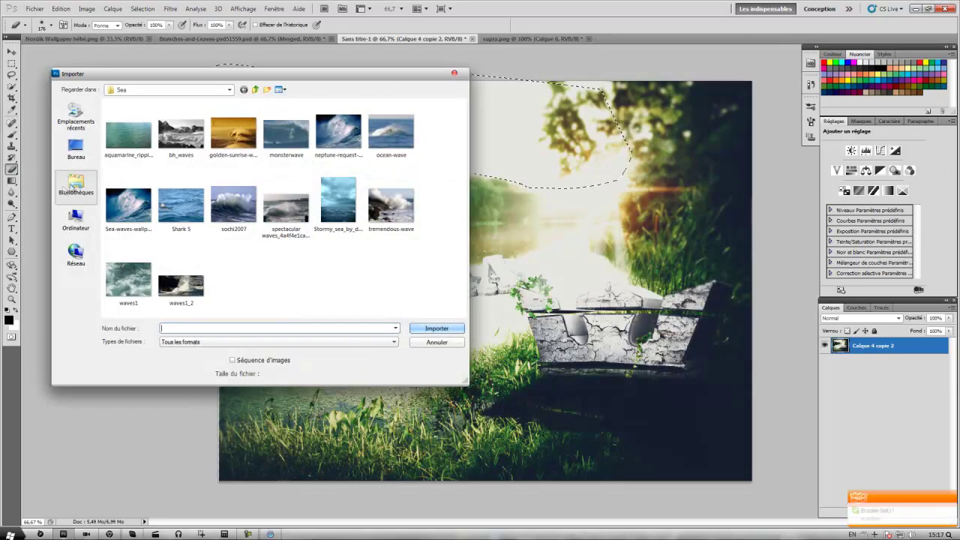
double_click(259, 116)
double_click(280, 203)
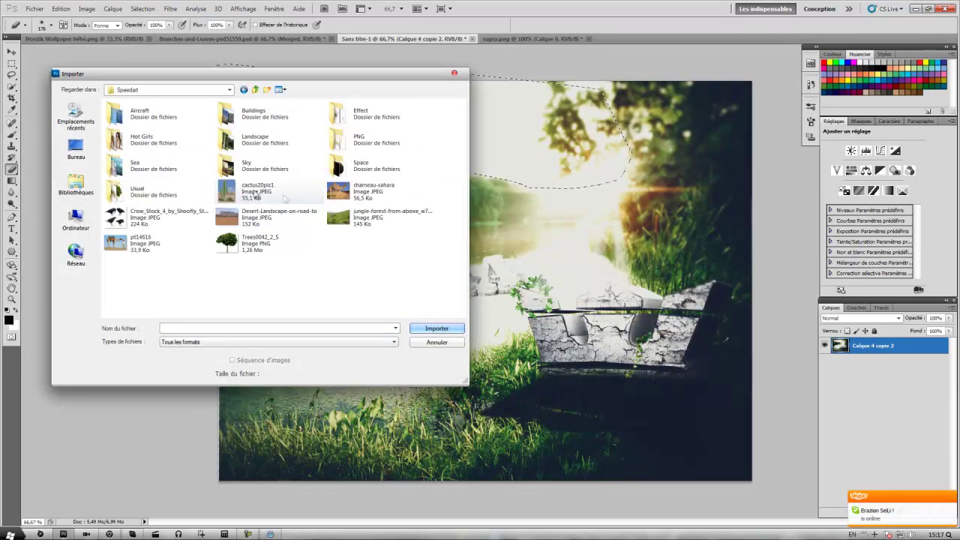
double_click(257, 171)
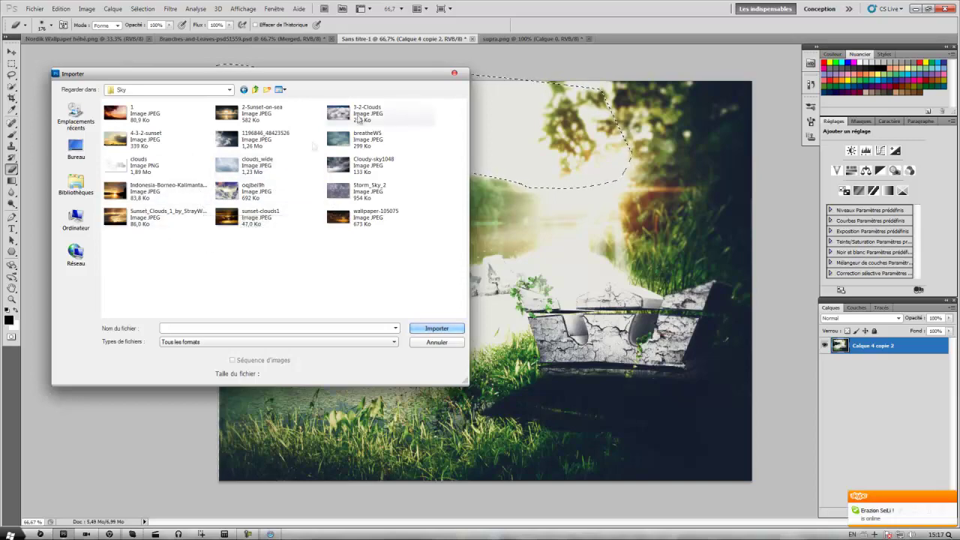
double_click(367, 169)
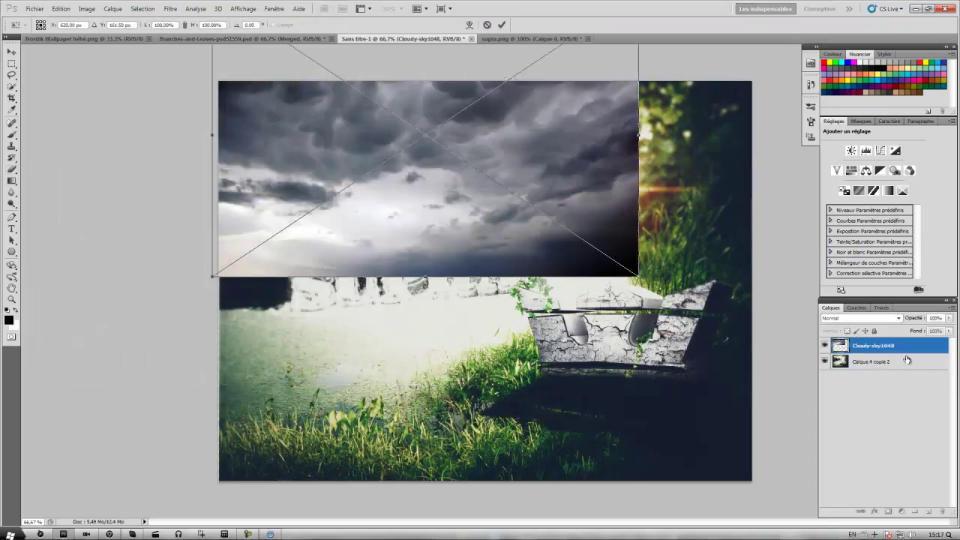
key(Return)
key(e)
drag(879, 350, 871, 379)
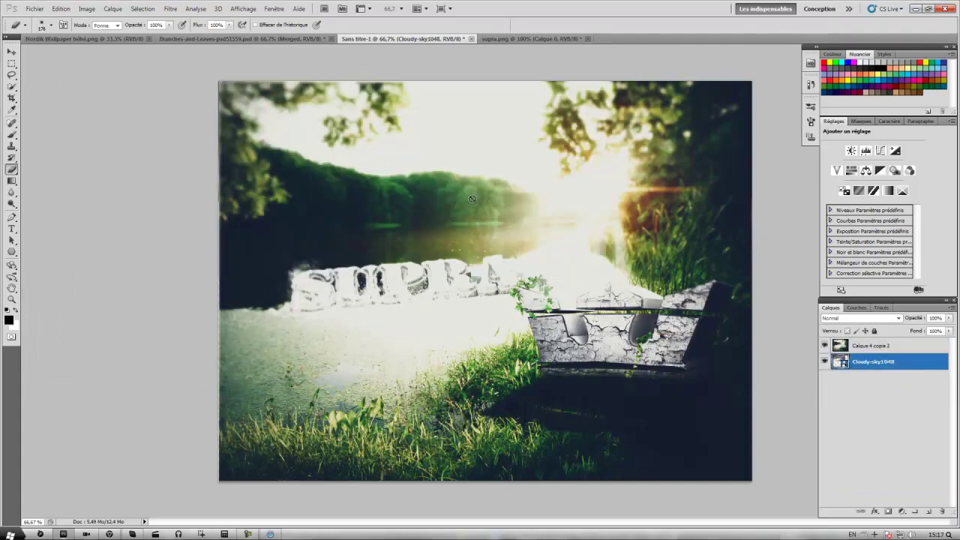
- Rasterize the Cloudy-sky1048 layer and merge it into Calque 4 copie 2 with Ctrl+E
click(468, 139)
click(464, 212)
shift+click(903, 346)
key(ctrl+e)
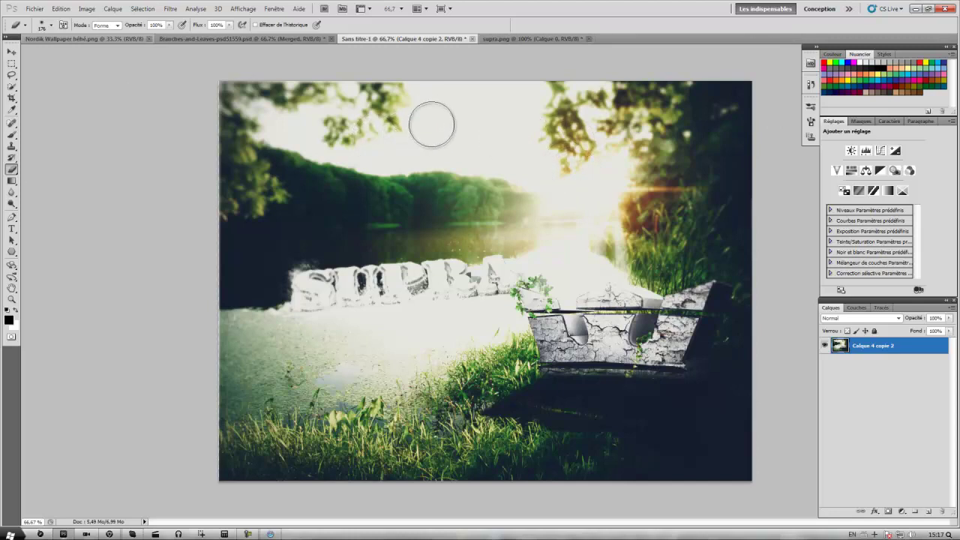
click(250, 534)
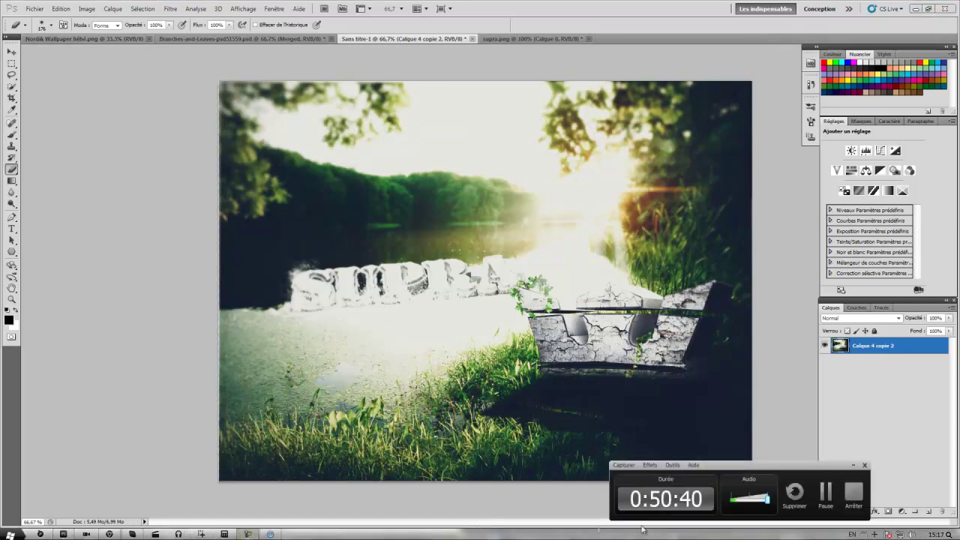